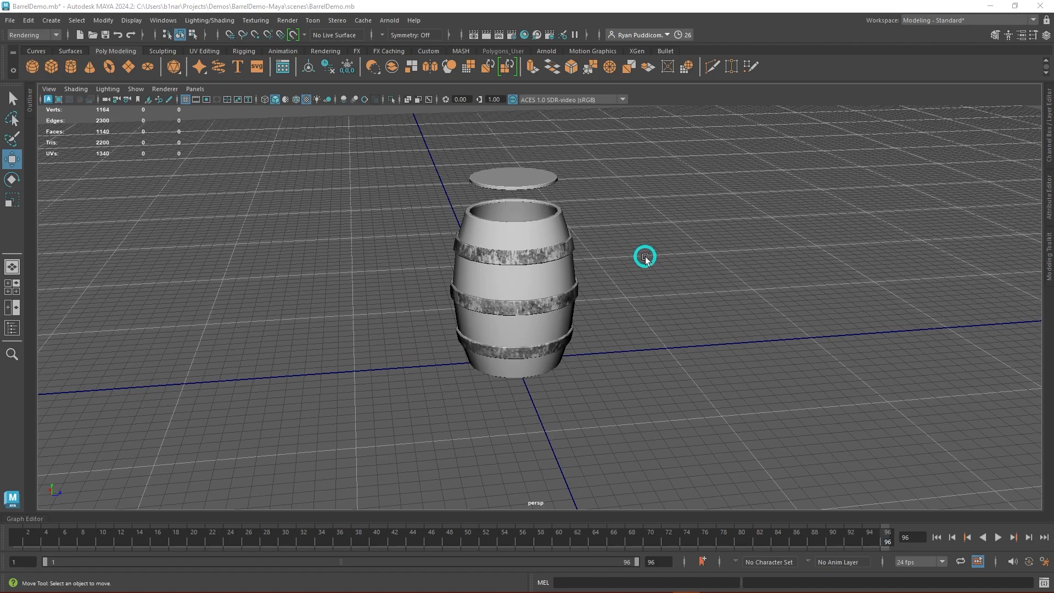
Open the Arnold RenderView, run a test render of the barrel scene and stop it.
{"action": "left_click_drag", "start_coordinate": [666, 224], "coordinate": [650, 233], "text": "alt"}
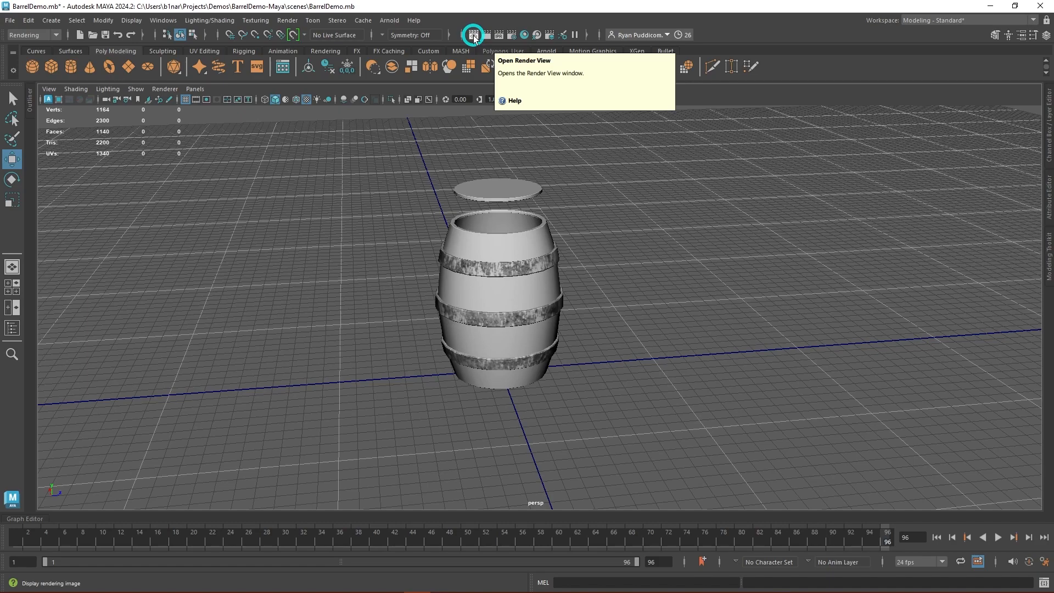
{"action": "left_click", "coordinate": [388, 20]}
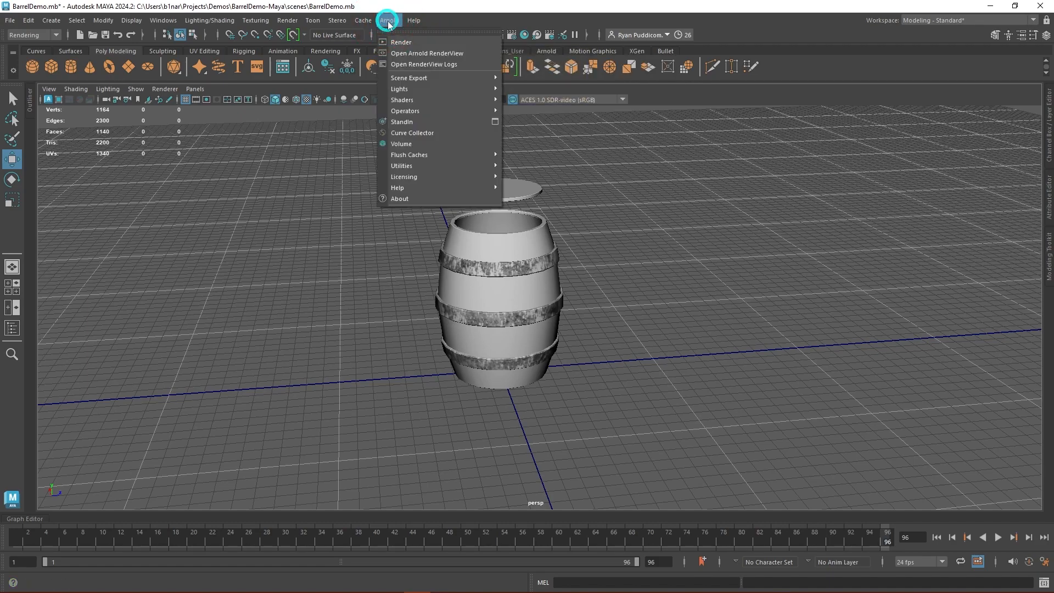
{"action": "left_click", "coordinate": [458, 56]}
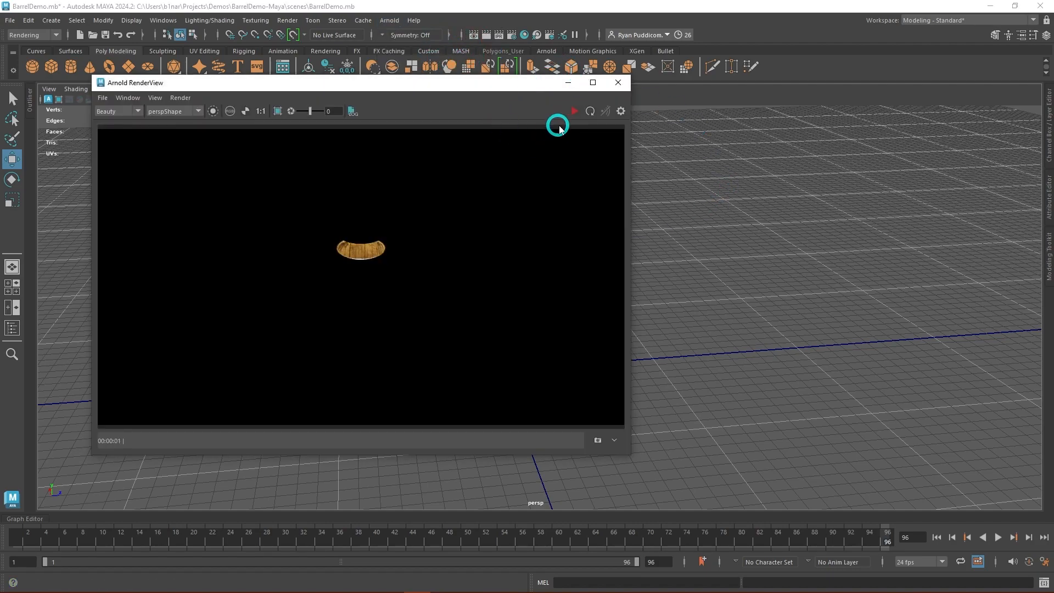
{"action": "left_click", "coordinate": [575, 111]}
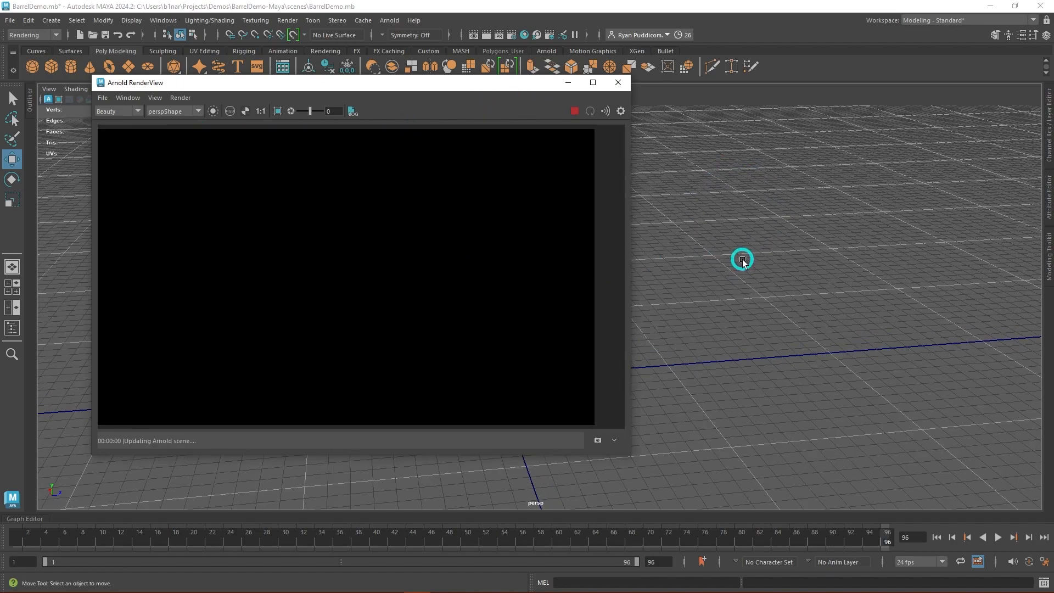
{"action": "left_click", "coordinate": [574, 111]}
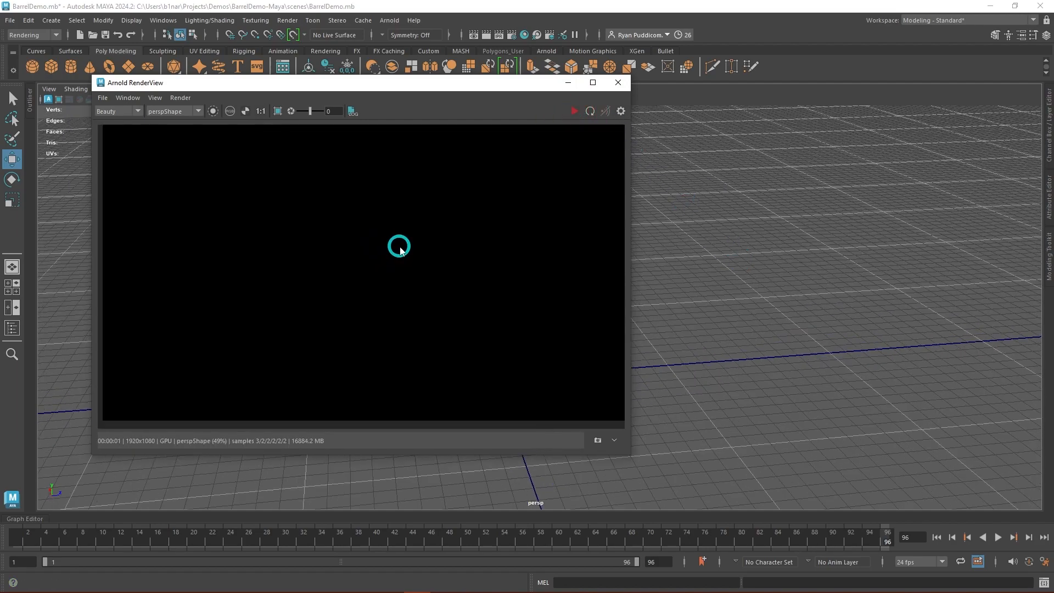
Widen the Arnold RenderView window slightly and close it.
{"action": "scroll", "coordinate": [382, 255], "scroll_direction": "down", "scroll_amount": 2}
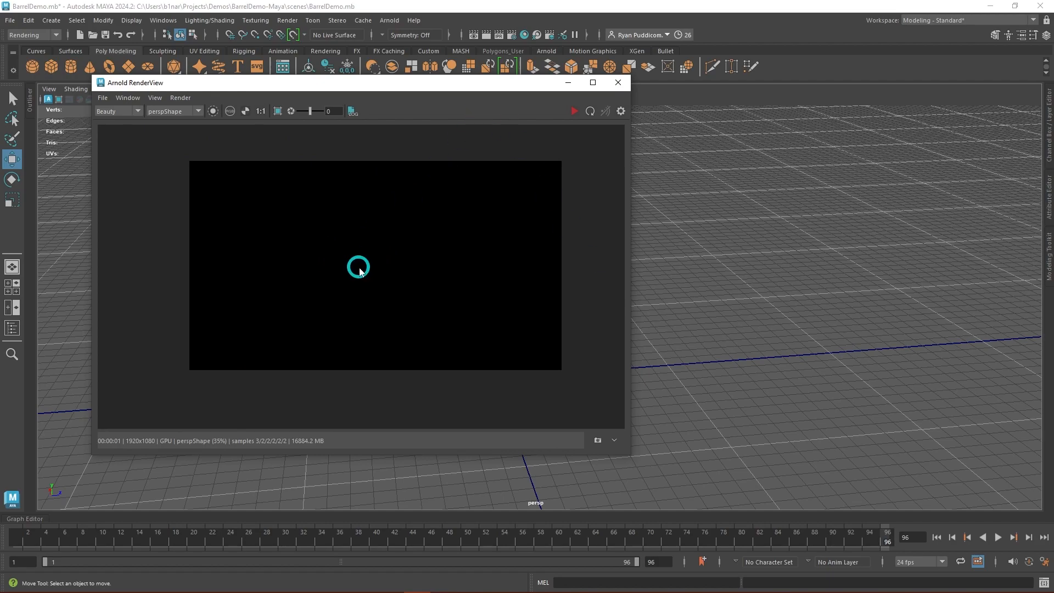
{"action": "scroll", "coordinate": [355, 264], "scroll_direction": "up", "scroll_amount": 2}
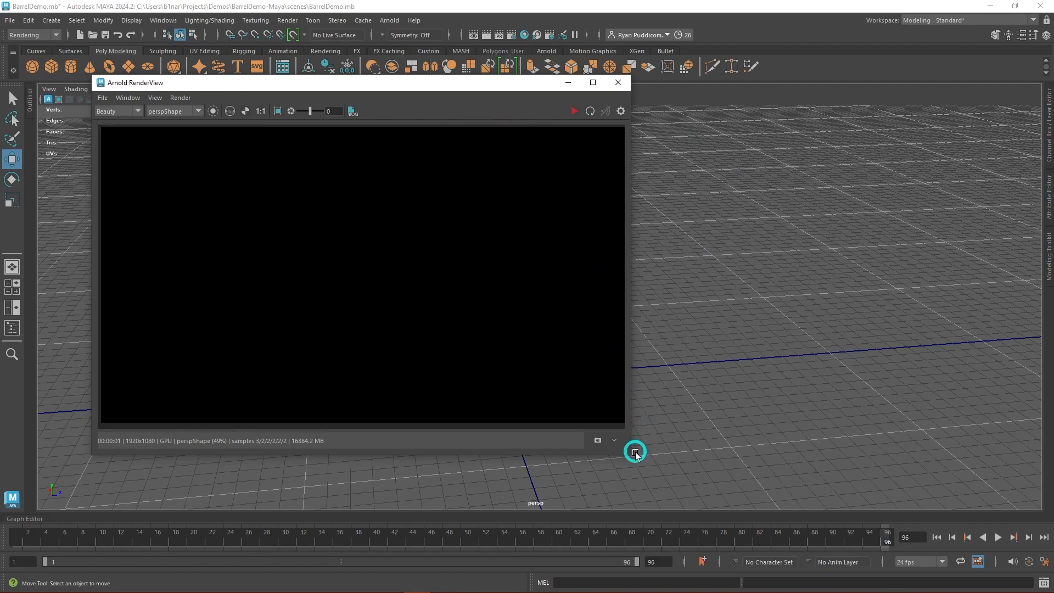
{"action": "left_click_drag", "start_coordinate": [631, 454], "coordinate": [714, 495]}
{"action": "mouse_move", "coordinate": [541, 74]}
{"action": "left_mouse_down"}
{"action": "mouse_move", "coordinate": [536, 40]}
{"action": "mouse_move", "coordinate": [531, 74]}
{"action": "left_mouse_up"}
{"action": "left_click_drag", "start_coordinate": [712, 268], "coordinate": [641, 262]}
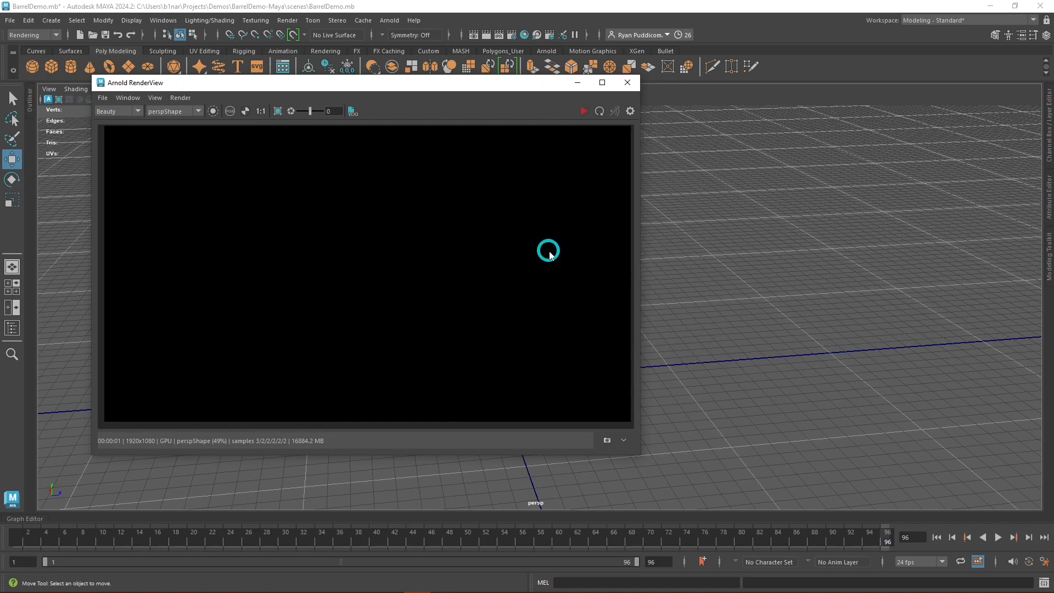
{"action": "left_click", "coordinate": [627, 83]}
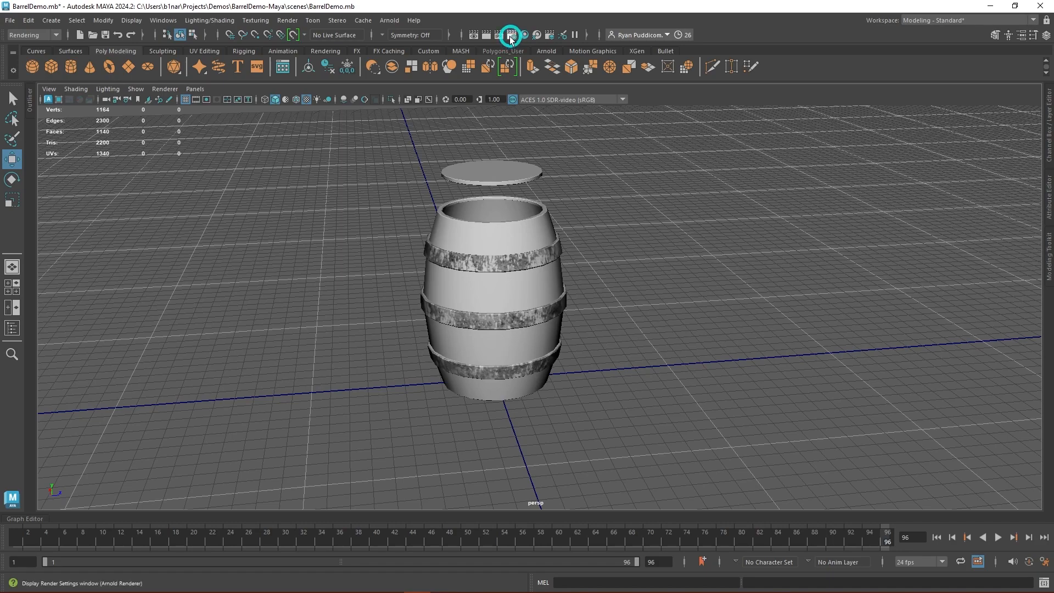
{"action": "left_click", "coordinate": [161, 25]}
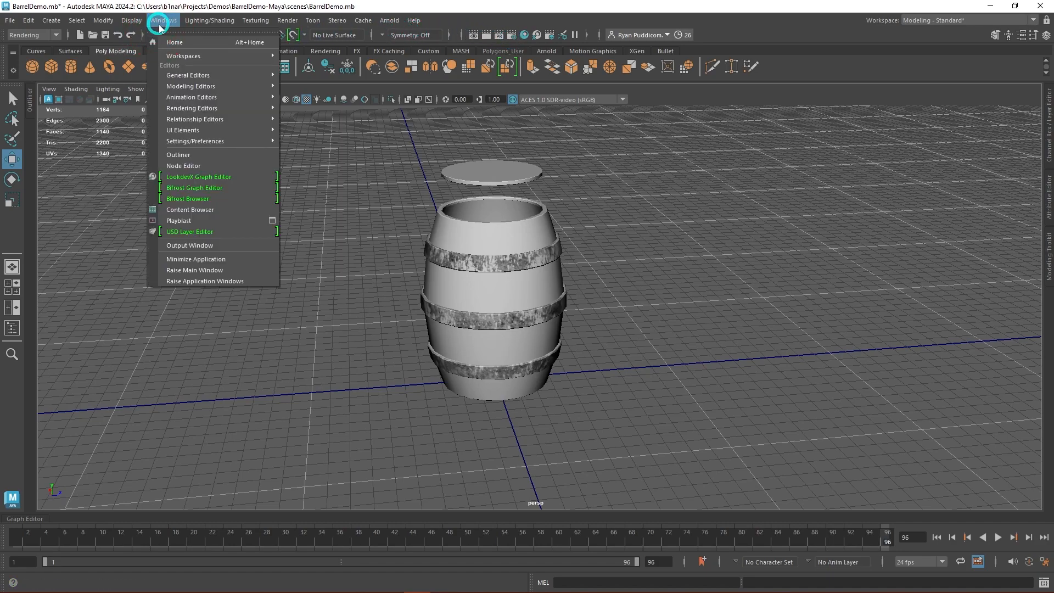
{"action": "mouse_move", "coordinate": [236, 108]}
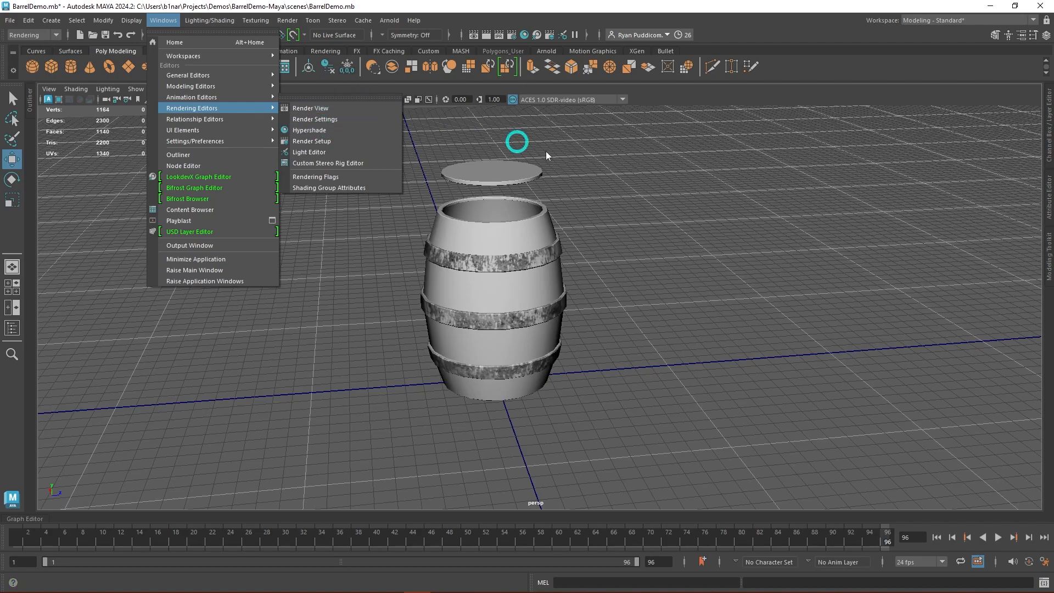
{"action": "left_click", "coordinate": [668, 269]}
Add an Arnold Skydome Light to the barrel scene.
{"action": "left_click_drag", "start_coordinate": [667, 269], "coordinate": [648, 290], "text": "alt"}
{"action": "left_click_drag", "start_coordinate": [602, 200], "coordinate": [630, 268], "text": "alt"}
{"action": "scroll", "coordinate": [615, 294], "scroll_direction": "down", "scroll_amount": 5}
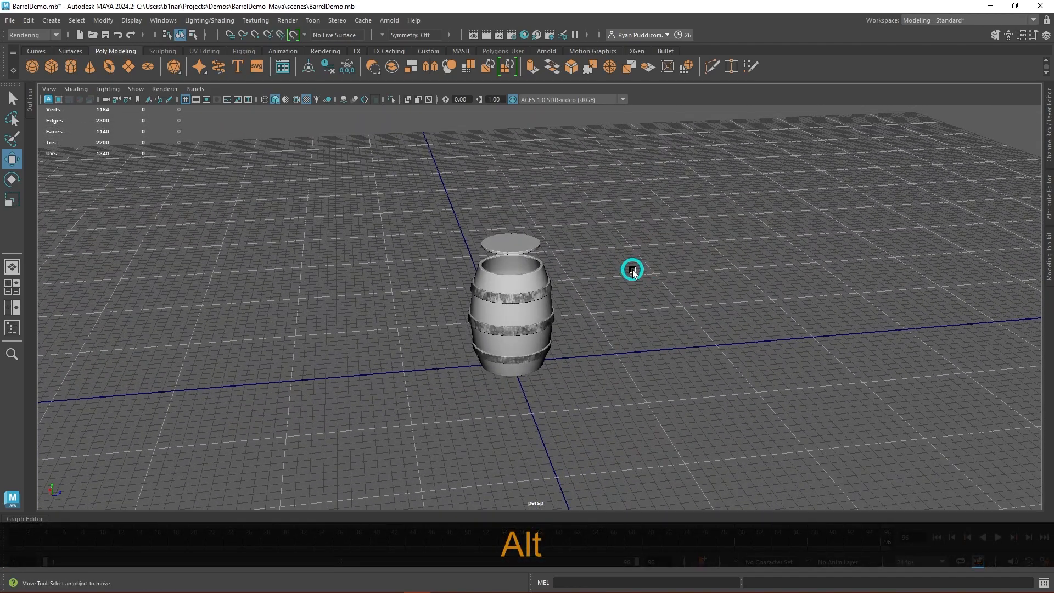
{"action": "left_click", "coordinate": [390, 20]}
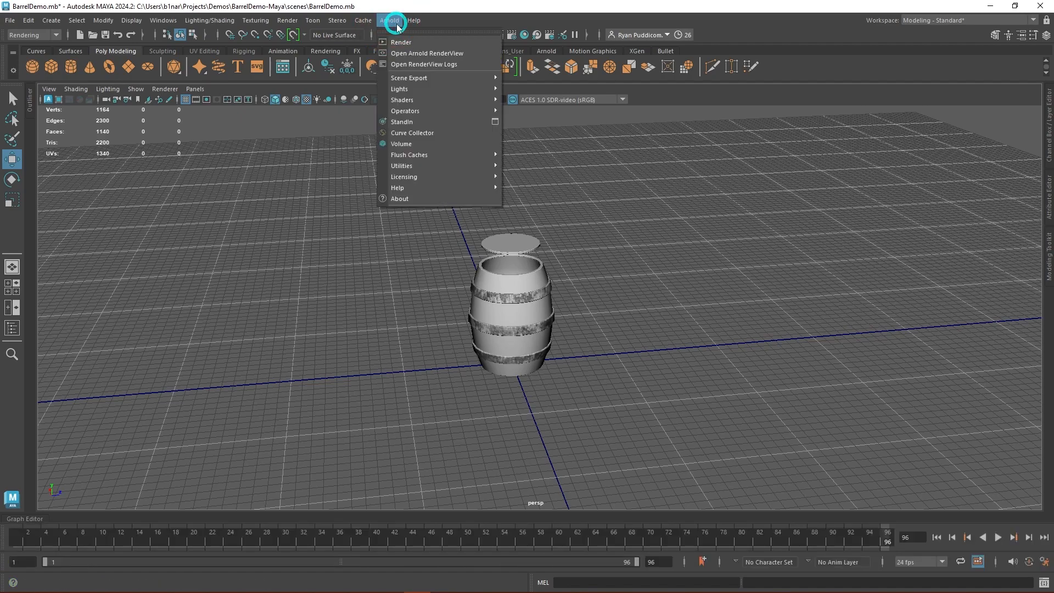
{"action": "mouse_move", "coordinate": [434, 89]}
{"action": "left_click", "coordinate": [554, 101]}
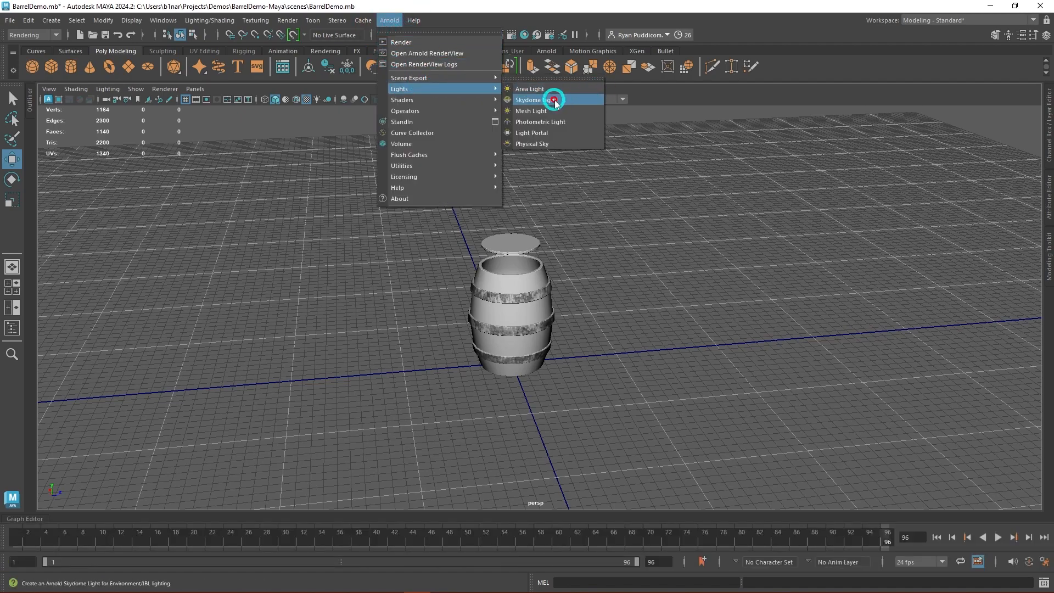
Scale the skydome light up uniformly in two passes, the second by about 3.26, so it extends far beyond the grid.
{"action": "scroll", "coordinate": [674, 350], "scroll_direction": "down", "scroll_amount": 8}
{"action": "mouse_move", "coordinate": [642, 404]}
{"action": "left_mouse_down", "text": "alt"}
{"action": "mouse_move", "coordinate": [751, 360]}
{"action": "mouse_move", "coordinate": [723, 389]}
{"action": "mouse_move", "coordinate": [601, 407]}
{"action": "mouse_move", "coordinate": [642, 402]}
{"action": "left_mouse_up", "text": "alt"}
{"action": "key", "text": "r"}
{"action": "left_click_drag", "start_coordinate": [531, 328], "coordinate": [901, 317]}
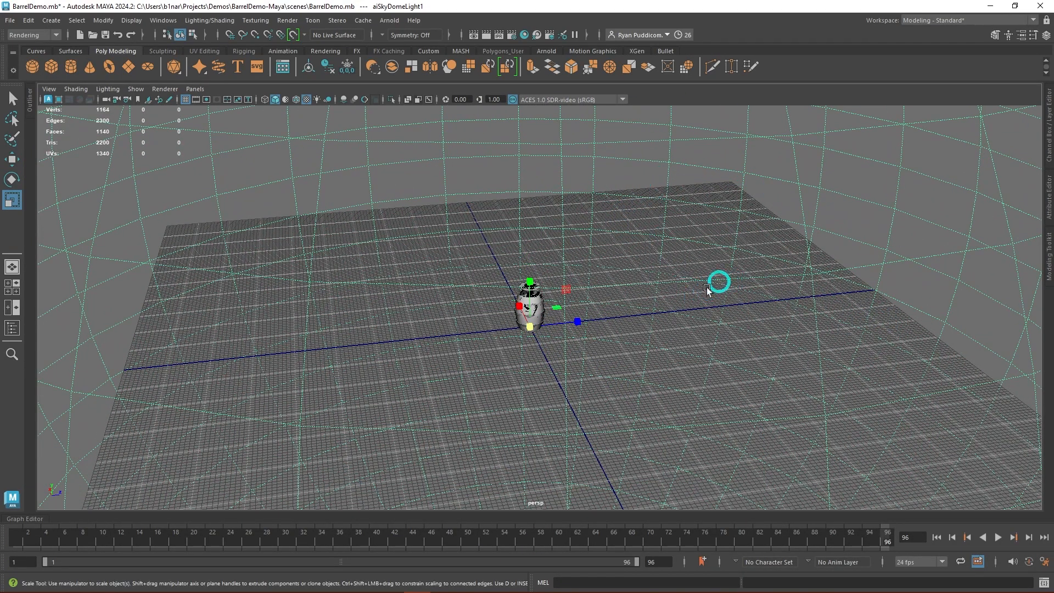
{"action": "scroll", "coordinate": [585, 337], "scroll_direction": "up", "scroll_amount": 5}
{"action": "left_click_drag", "start_coordinate": [608, 387], "coordinate": [691, 355], "text": "alt"}
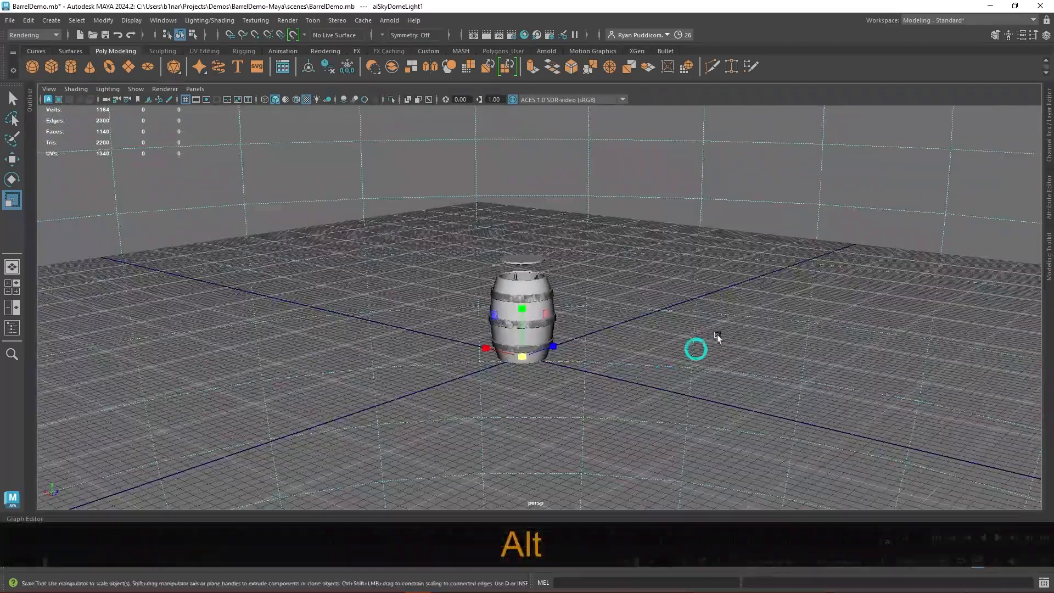
{"action": "scroll", "coordinate": [595, 372], "scroll_direction": "down", "scroll_amount": 6}
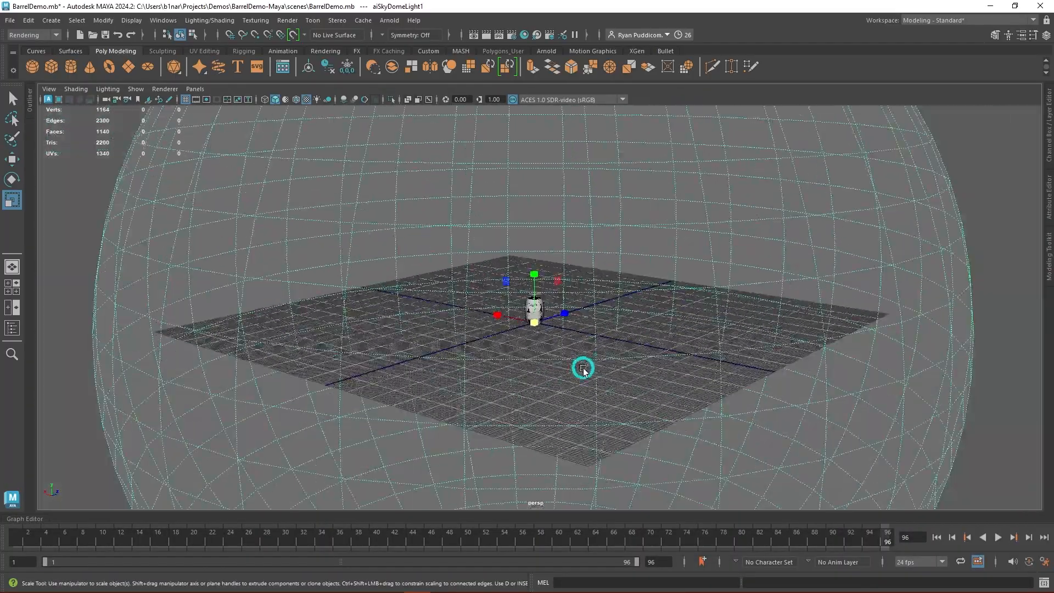
{"action": "left_click_drag", "start_coordinate": [537, 320], "coordinate": [817, 298]}
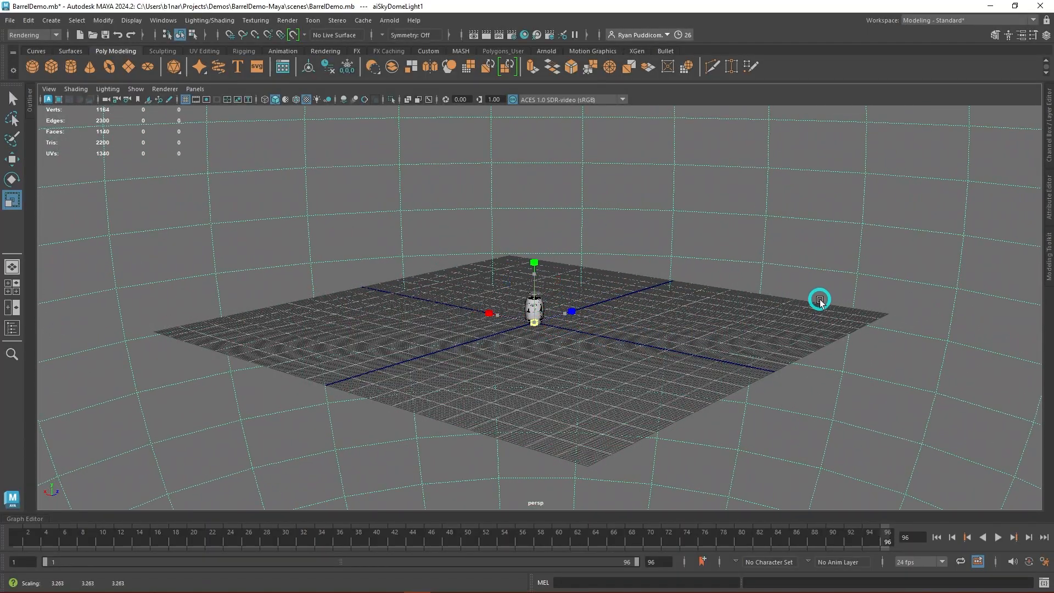
{"action": "scroll", "coordinate": [692, 391], "scroll_direction": "up", "scroll_amount": 5}
{"action": "left_click_drag", "start_coordinate": [712, 398], "coordinate": [684, 401], "text": "alt"}
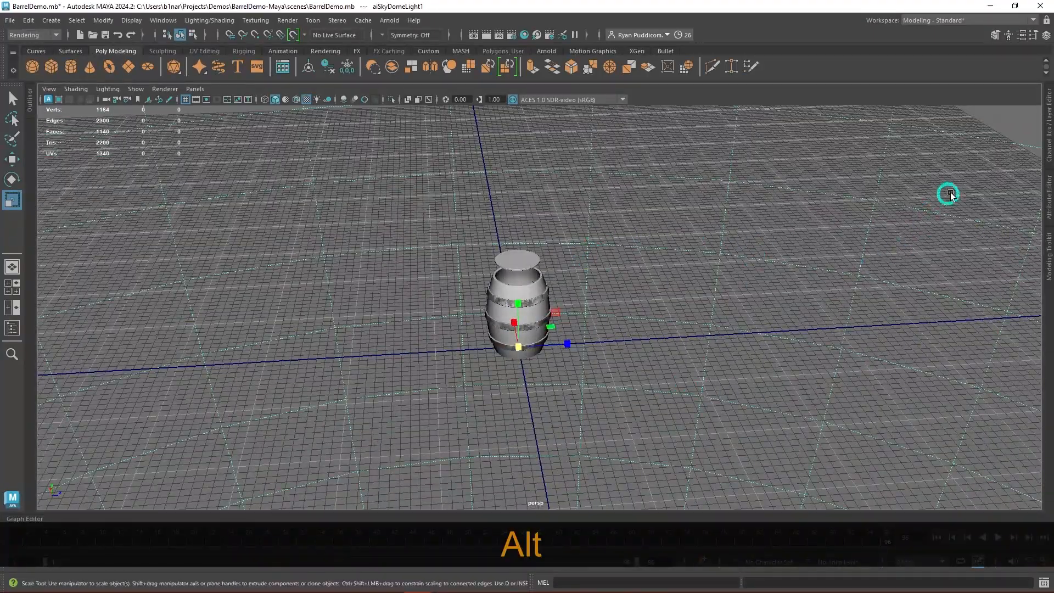
Set the skydome light's color to green (H 118.48, S 0.628, V 0.663) and render a closer view of the barrel with Arnold.
{"action": "left_click", "coordinate": [1049, 199]}
{"action": "mouse_move", "coordinate": [559, 381]}
{"action": "left_mouse_down", "text": "alt"}
{"action": "mouse_move", "coordinate": [561, 366]}
{"action": "mouse_move", "coordinate": [560, 380]}
{"action": "left_mouse_up", "text": "alt"}
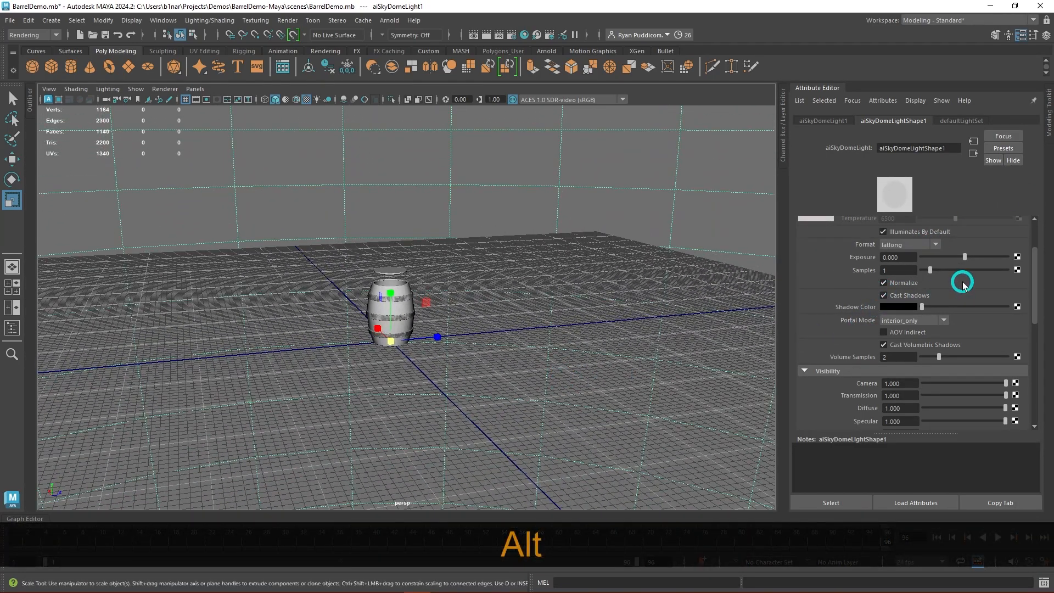
{"action": "scroll", "coordinate": [963, 286], "scroll_direction": "up", "scroll_amount": 2}
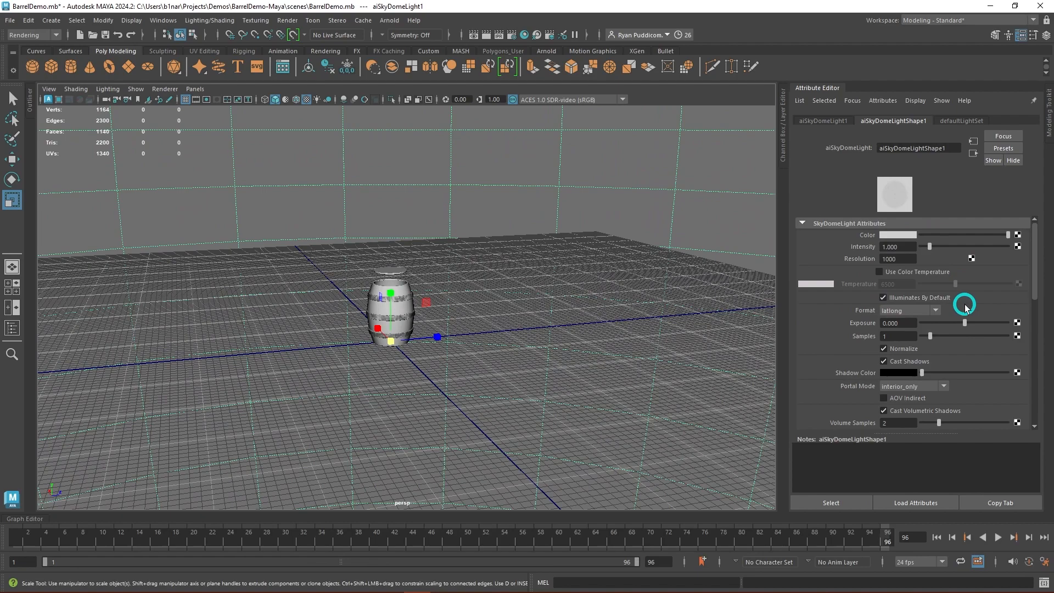
{"action": "left_click", "coordinate": [896, 237]}
{"action": "mouse_move", "coordinate": [970, 250]}
{"action": "left_mouse_down"}
{"action": "mouse_move", "coordinate": [976, 260]}
{"action": "mouse_move", "coordinate": [980, 252]}
{"action": "left_mouse_up"}
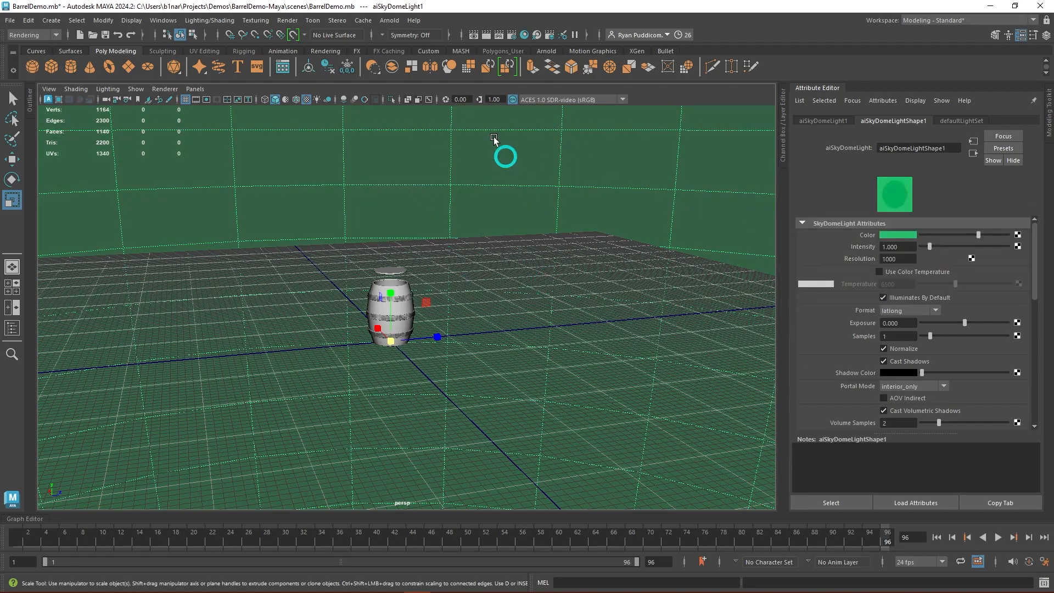
{"action": "left_click", "coordinate": [538, 38]}
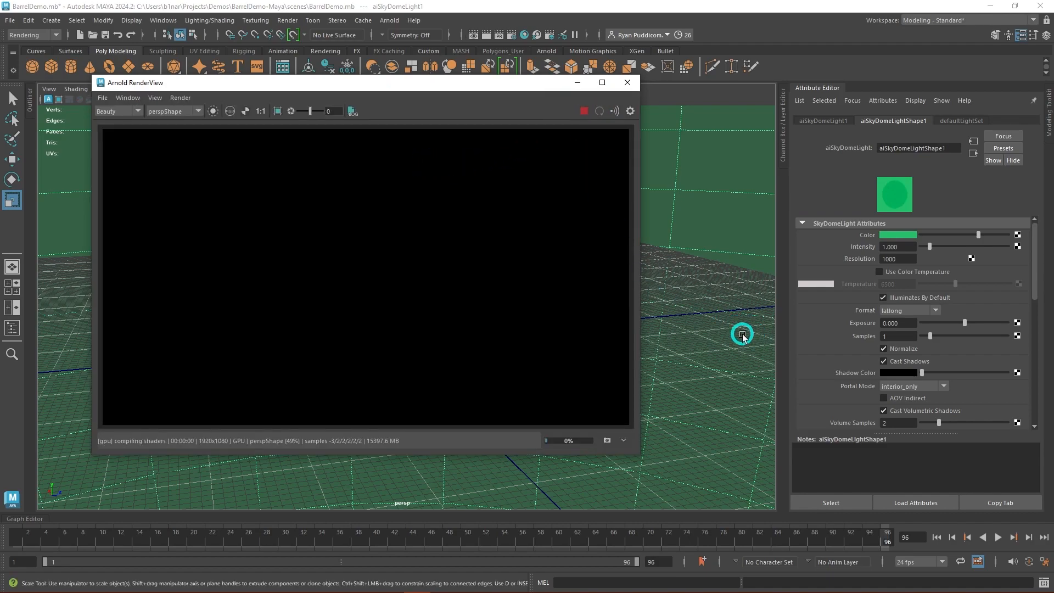
{"action": "scroll", "coordinate": [709, 318], "scroll_direction": "up", "scroll_amount": 5}
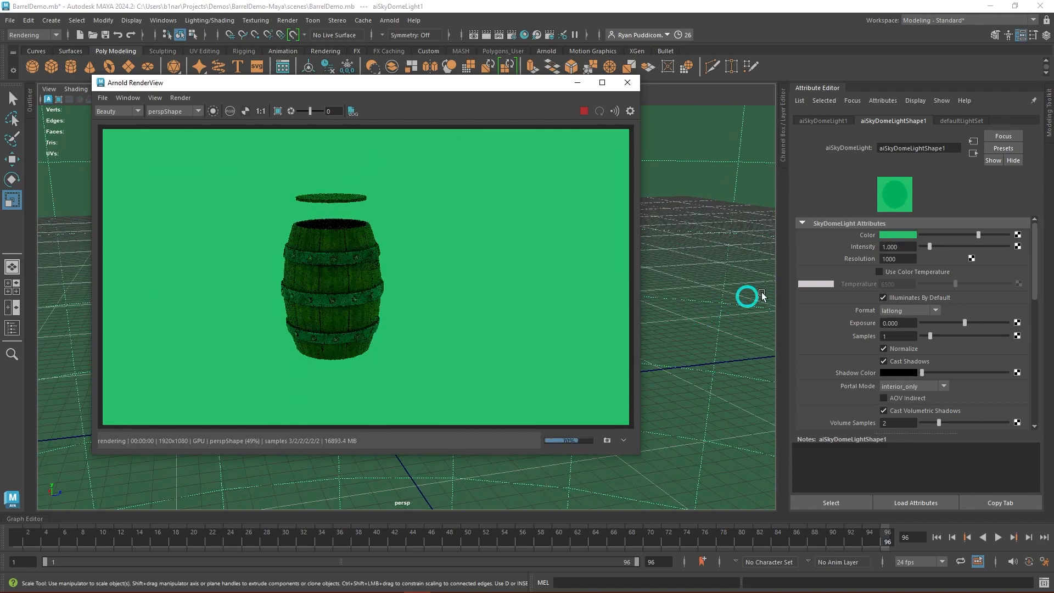
Try white, blue and black as the skydome light's color, ending on white.
{"action": "left_click", "coordinate": [902, 237]}
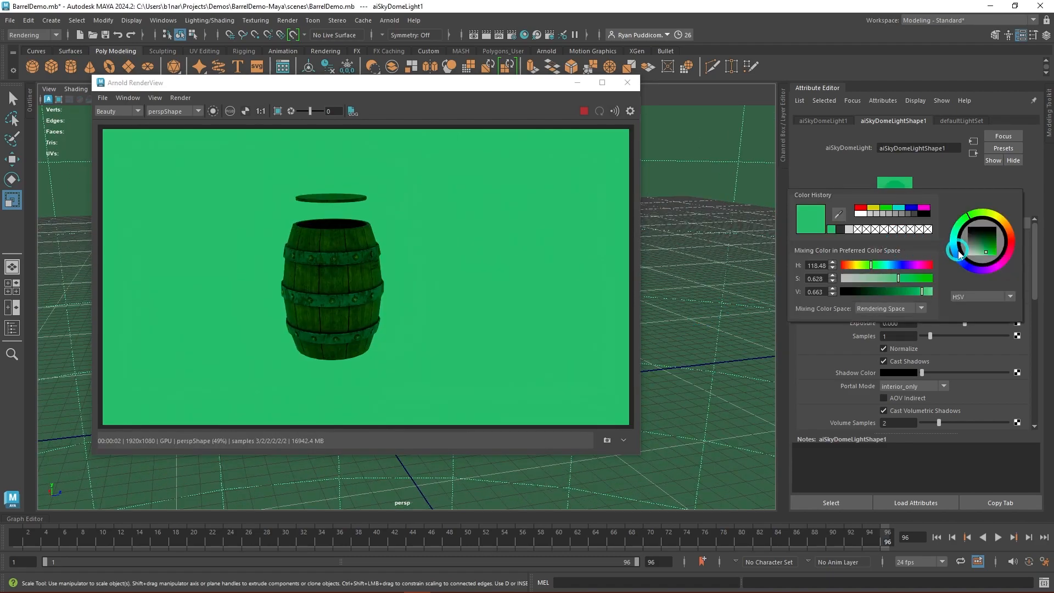
{"action": "mouse_move", "coordinate": [985, 252]}
{"action": "left_mouse_down"}
{"action": "mouse_move", "coordinate": [960, 264]}
{"action": "mouse_move", "coordinate": [972, 263]}
{"action": "mouse_move", "coordinate": [970, 243]}
{"action": "mouse_move", "coordinate": [986, 247]}
{"action": "mouse_move", "coordinate": [965, 267]}
{"action": "left_mouse_up"}
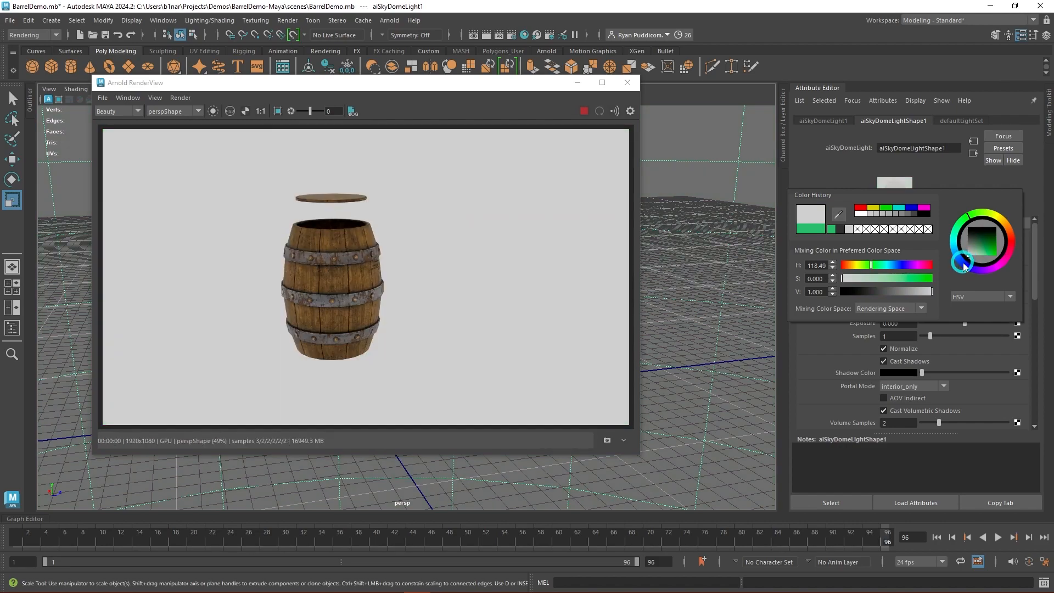
{"action": "left_click_drag", "start_coordinate": [965, 267], "coordinate": [972, 268]}
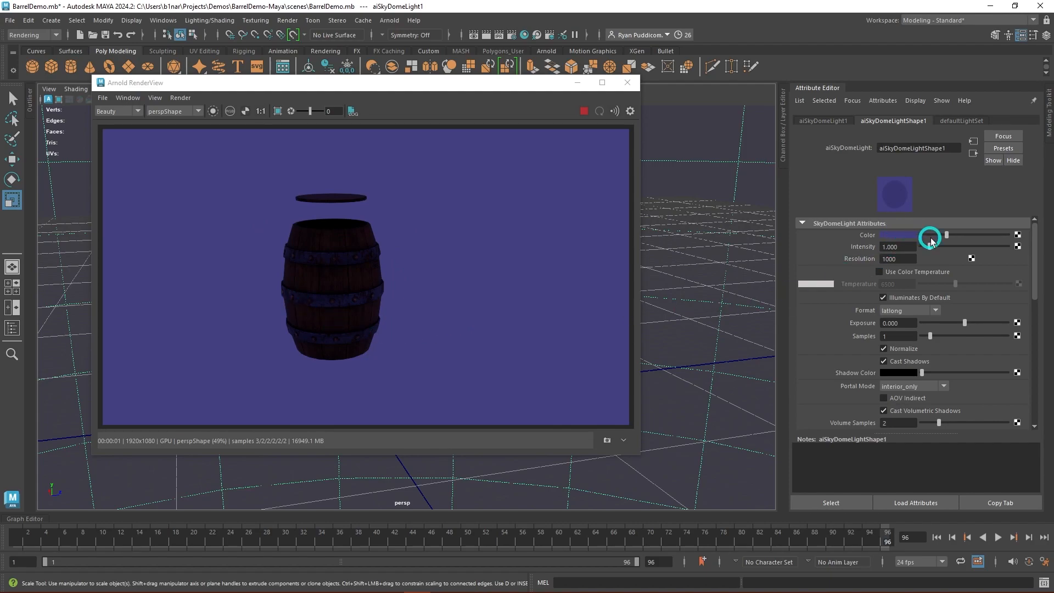
{"action": "left_click_drag", "start_coordinate": [946, 235], "coordinate": [885, 235]}
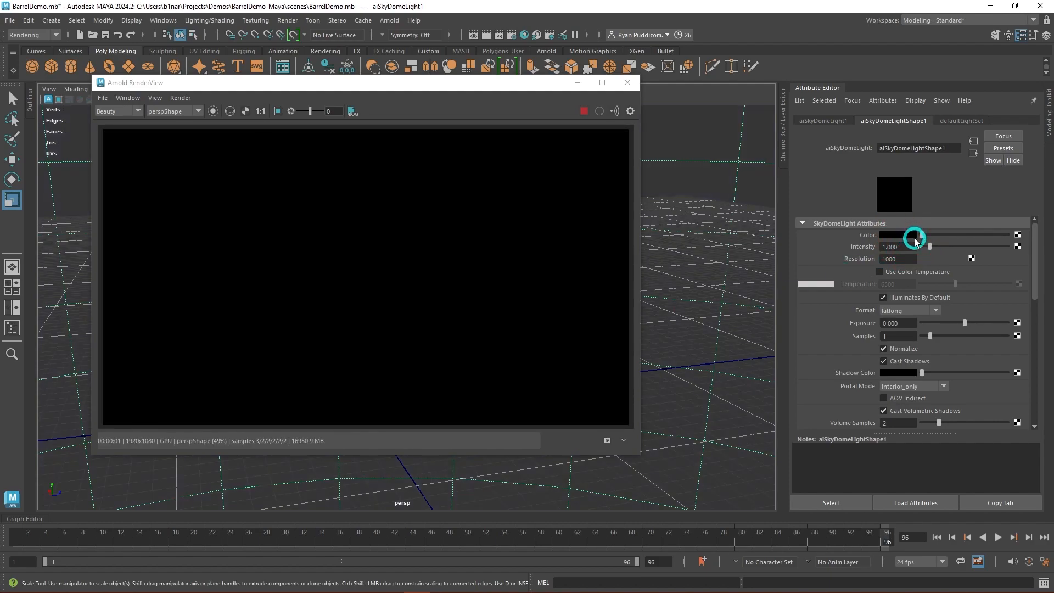
{"action": "left_click", "coordinate": [911, 235]}
{"action": "left_click_drag", "start_coordinate": [994, 252], "coordinate": [944, 297]}
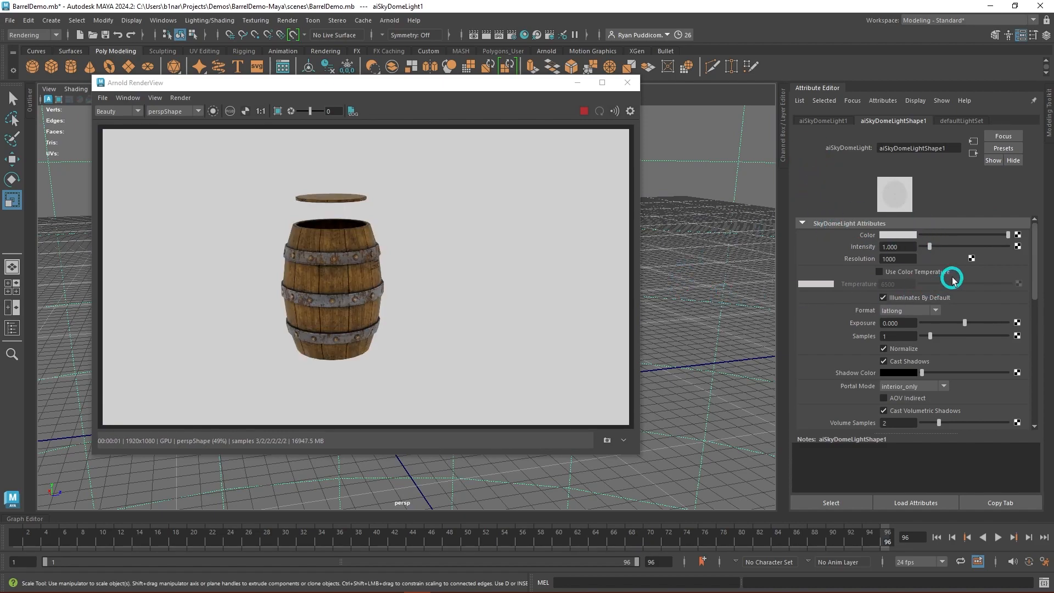
Try a higher intensity on the skydome light, then set it to 1.
{"action": "left_click_drag", "start_coordinate": [906, 246], "coordinate": [866, 250]}
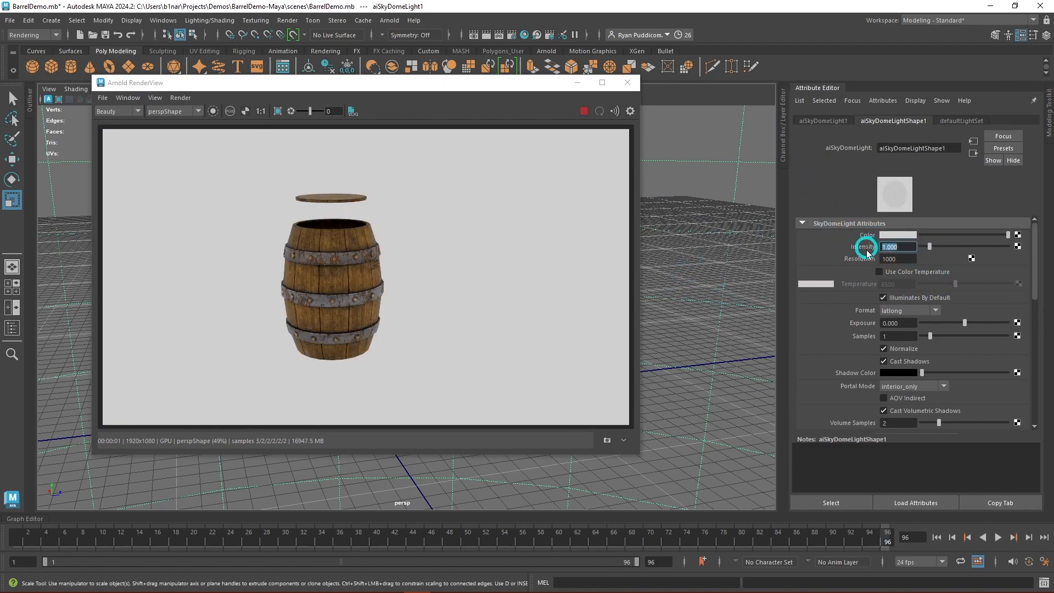
{"action": "left_click_drag", "start_coordinate": [931, 248], "coordinate": [979, 249]}
{"action": "left_click_drag", "start_coordinate": [979, 249], "coordinate": [858, 246]}
{"action": "type", "text": "1"}
{"action": "key", "text": "Return"}
Set the skydome light's exposure to 1.
{"action": "left_click_drag", "start_coordinate": [892, 323], "coordinate": [859, 325]}
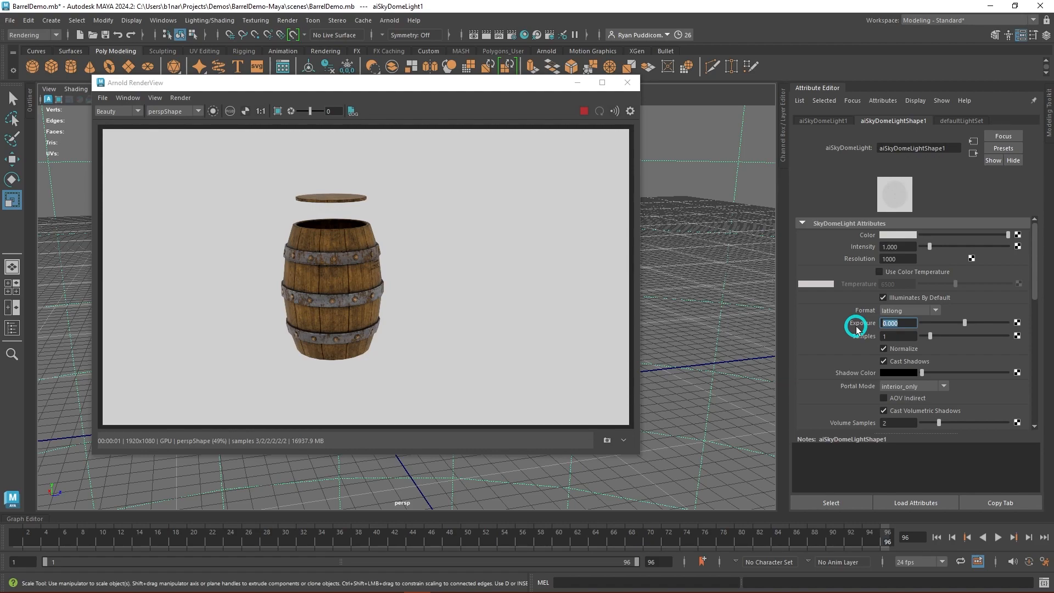
{"action": "type", "text": "1"}
{"action": "key", "text": "Return"}
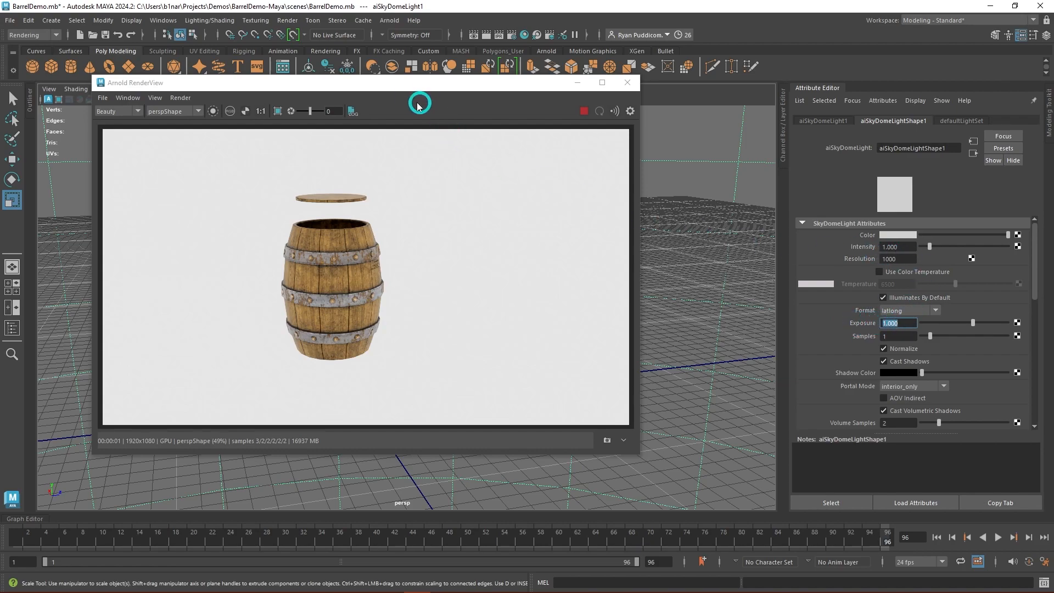
Move the Arnold RenderView window away from the attributes and reset the skydome light's exposure to 0.
{"action": "left_click_drag", "start_coordinate": [402, 82], "coordinate": [337, 50]}
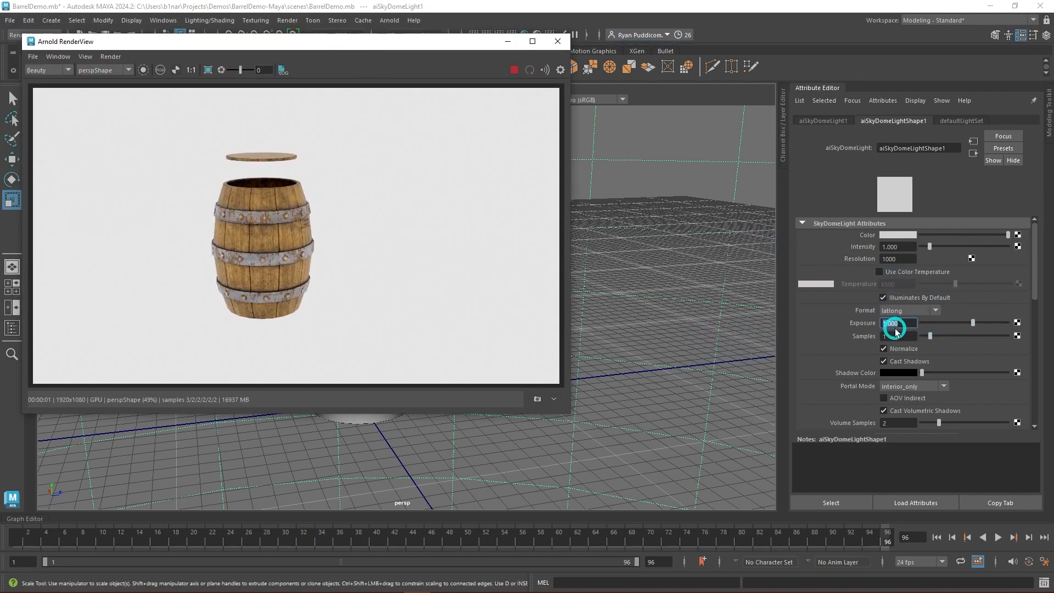
{"action": "key", "text": "KP_0"}
{"action": "key", "text": "Return"}
{"action": "left_click", "coordinate": [862, 324]}
{"action": "type", "text": "0"}
{"action": "key", "text": "Return"}
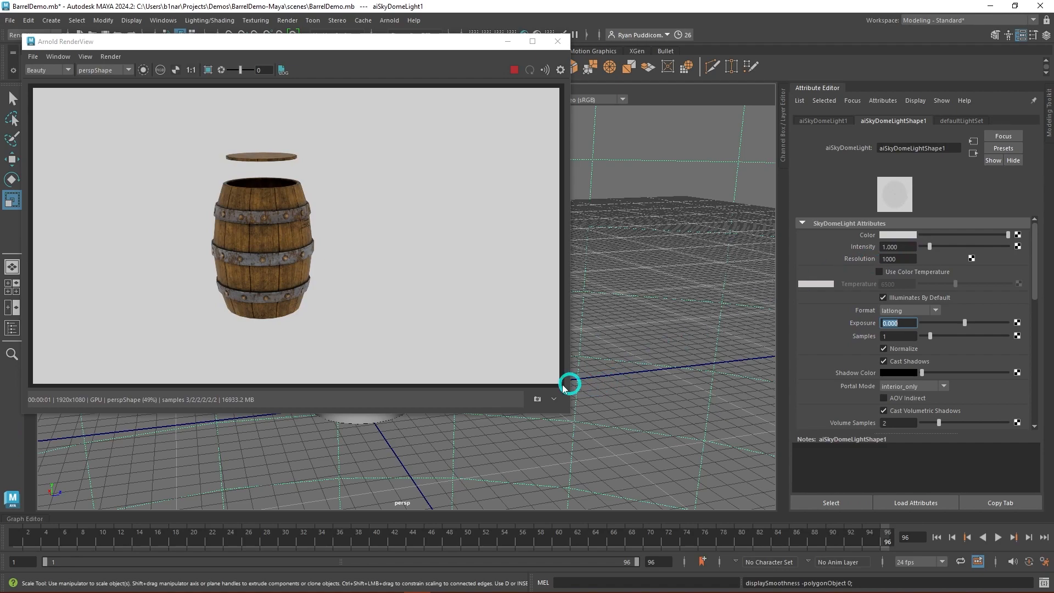
Replace Snapshot_03 with a stored snapshot of the current render and enlarge the Arnold RenderView window.
{"action": "left_click", "coordinate": [539, 402]}
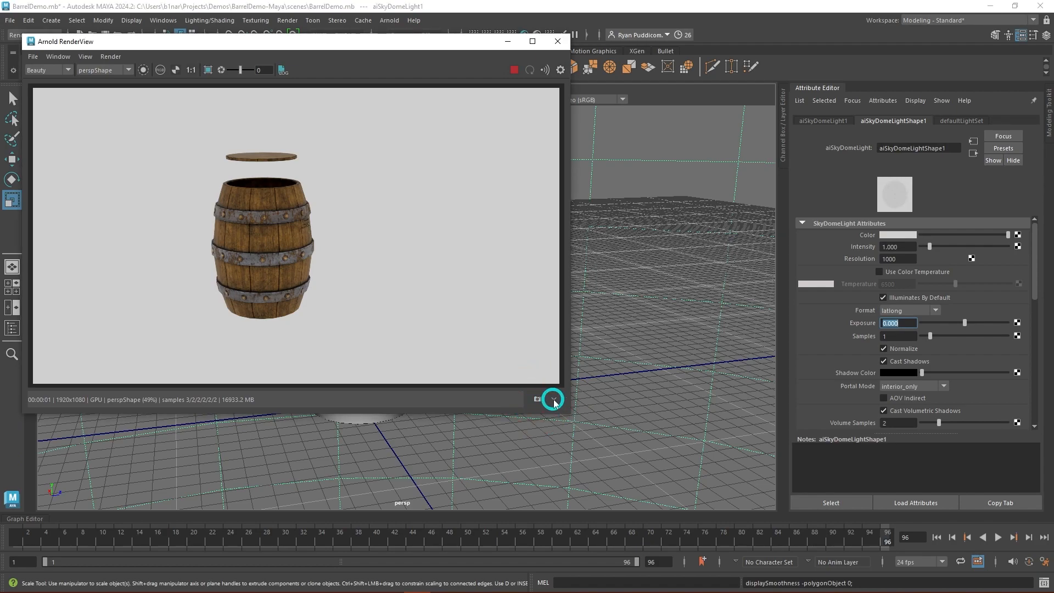
{"action": "left_click", "coordinate": [538, 400]}
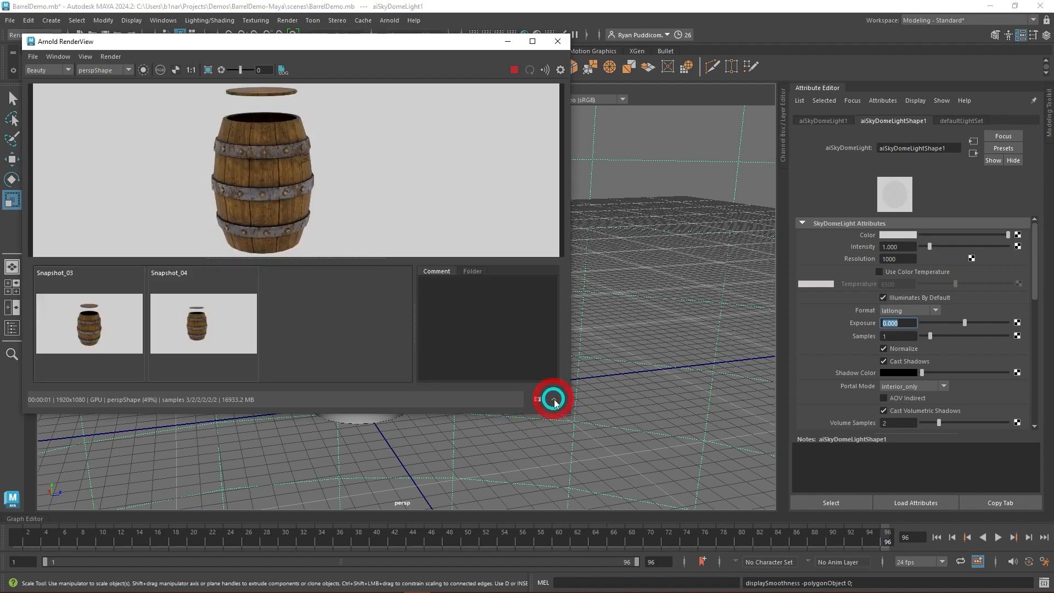
{"action": "left_click", "coordinate": [79, 325]}
{"action": "key", "text": "Delete"}
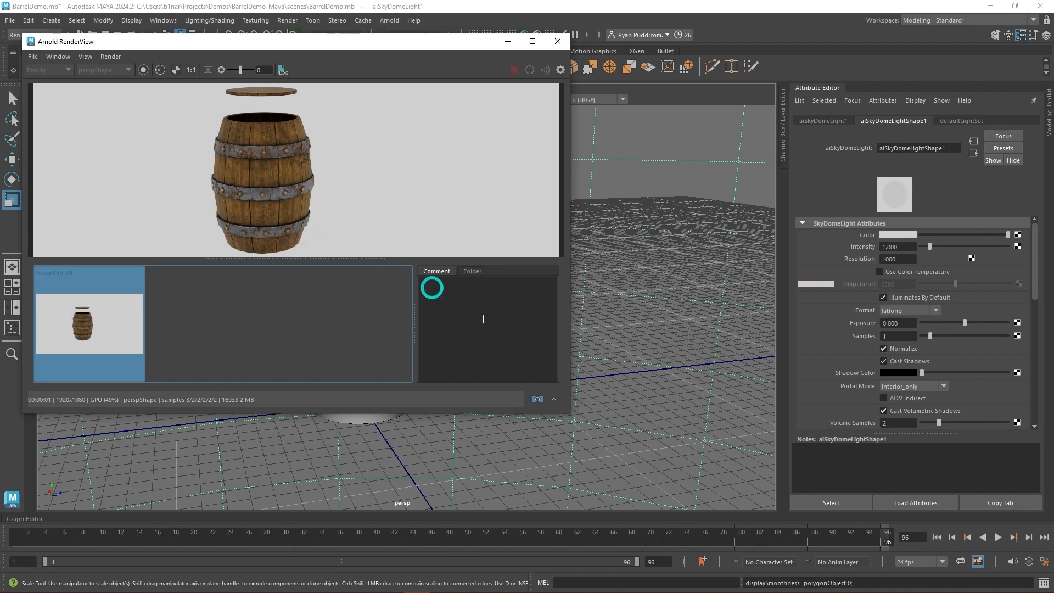
{"action": "left_click_drag", "start_coordinate": [570, 415], "coordinate": [701, 520]}
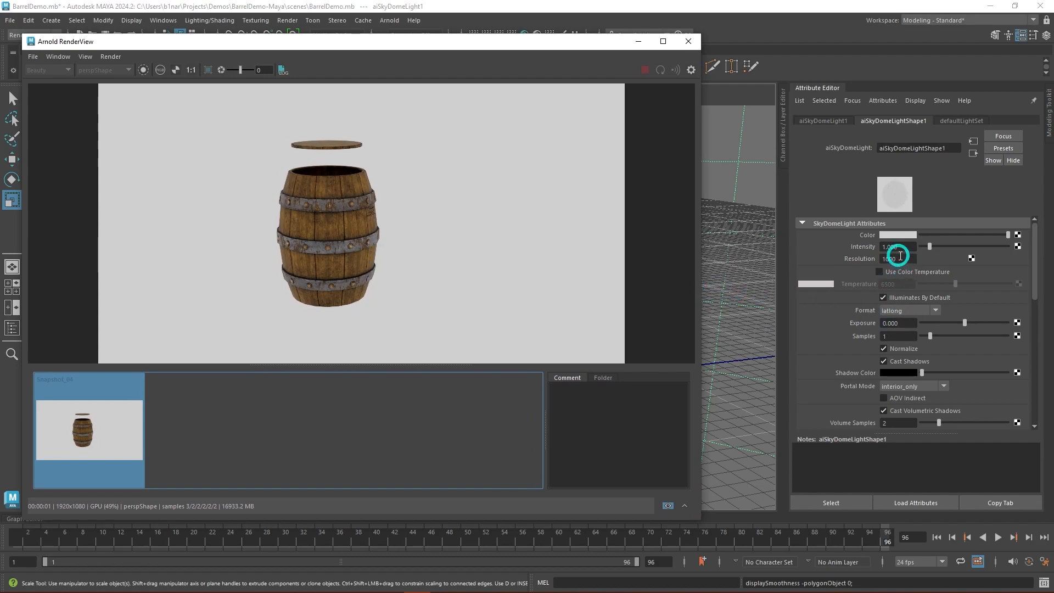
Set the skydome light's exposure to 1 and its intensity to 0.5.
{"action": "left_click", "coordinate": [908, 324]}
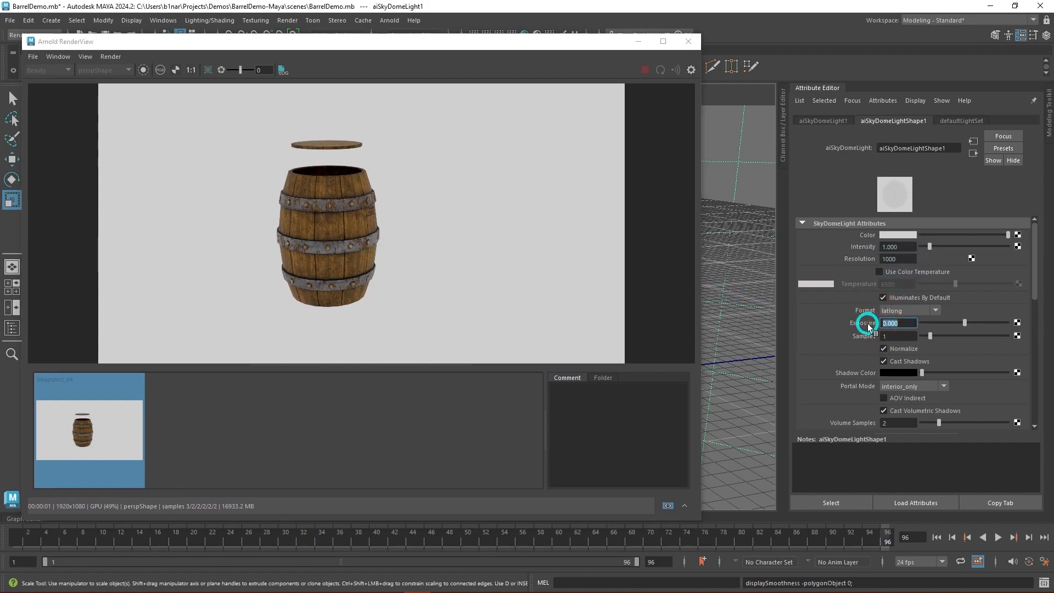
{"action": "type", "text": "1"}
{"action": "key", "text": "KP_Enter"}
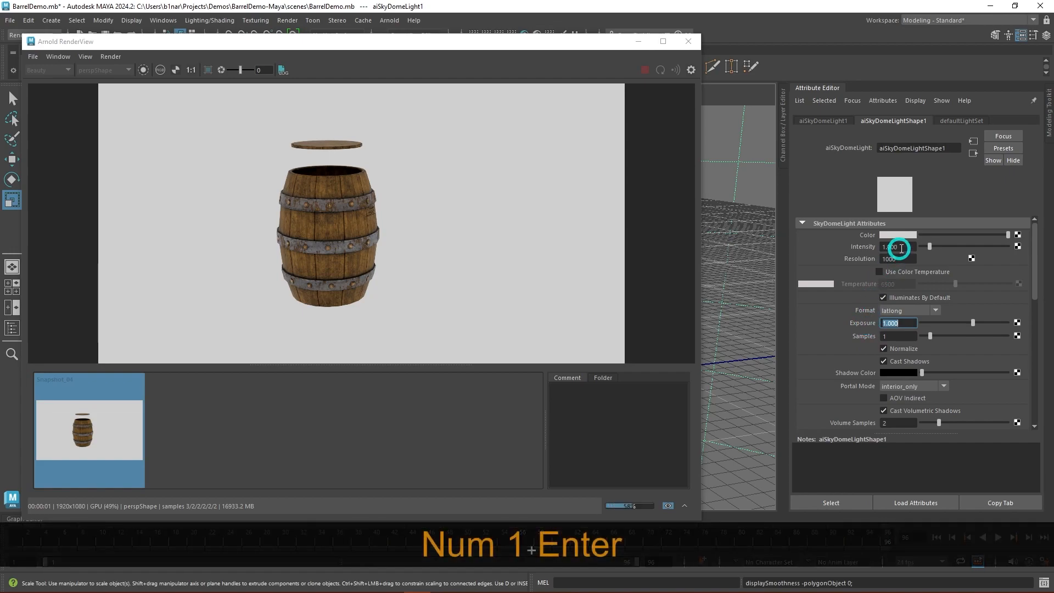
{"action": "left_click", "coordinate": [870, 245]}
{"action": "type", "text": ".5"}
{"action": "key", "text": "KP_Enter"}
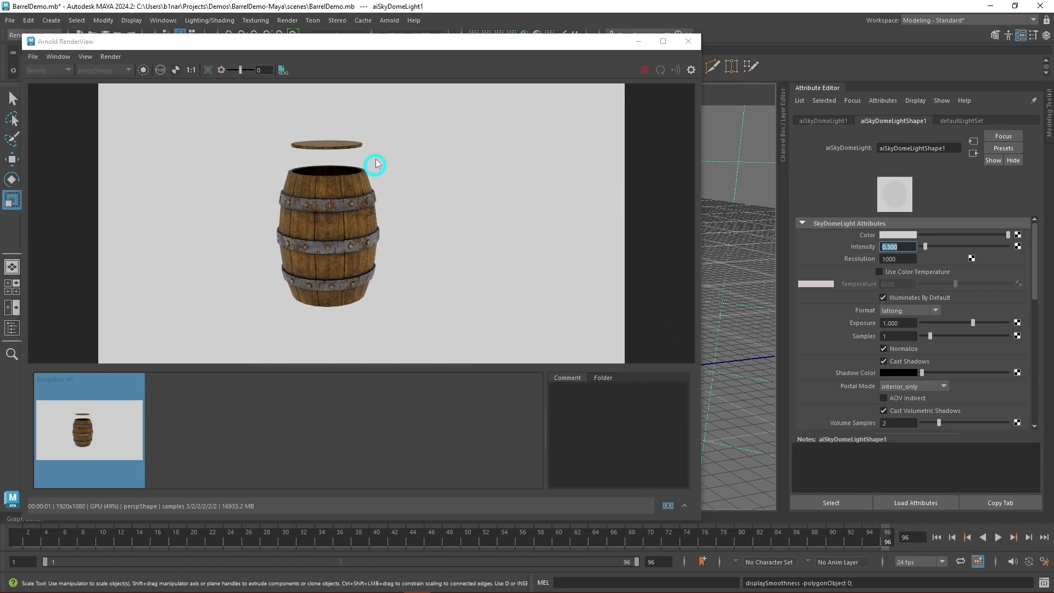
Return from the stored snapshot to the live render and try an intensity of 1 before setting it back to 0.5.
{"action": "left_click", "coordinate": [669, 506]}
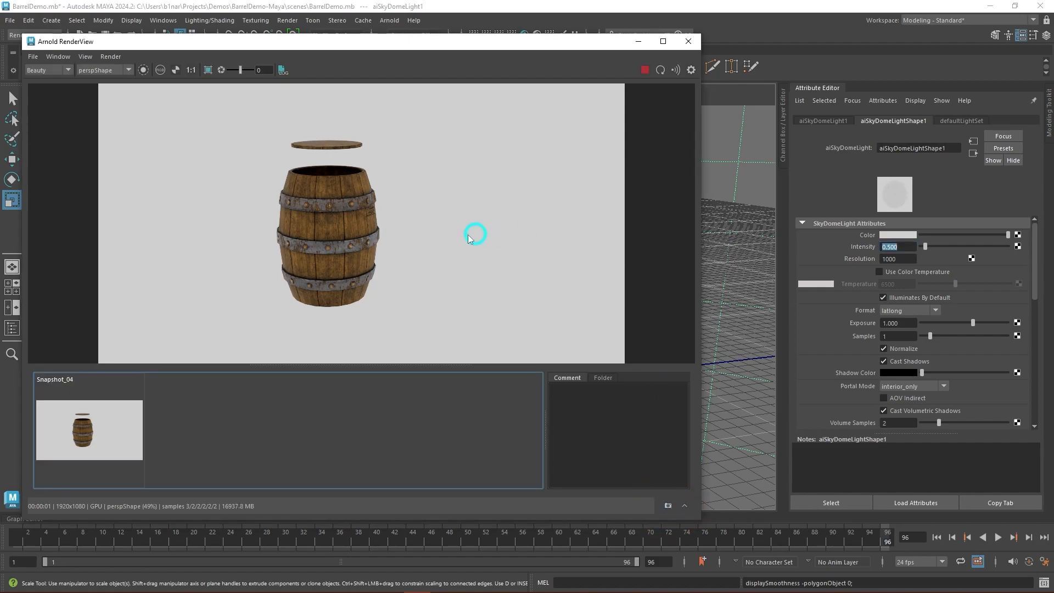
{"action": "left_click", "coordinate": [648, 71]}
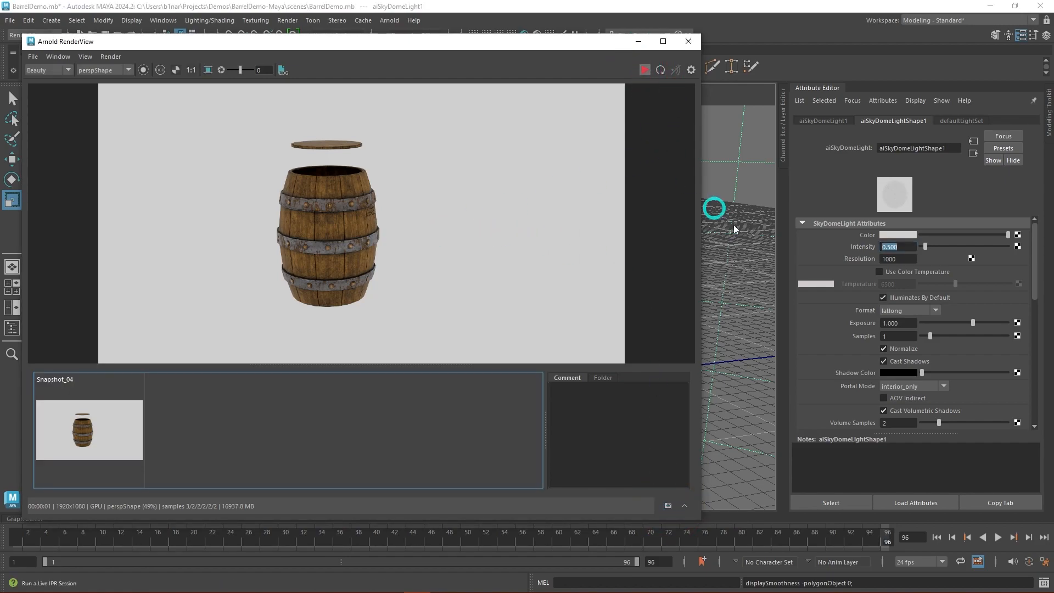
{"action": "left_click_drag", "start_coordinate": [906, 248], "coordinate": [879, 246]}
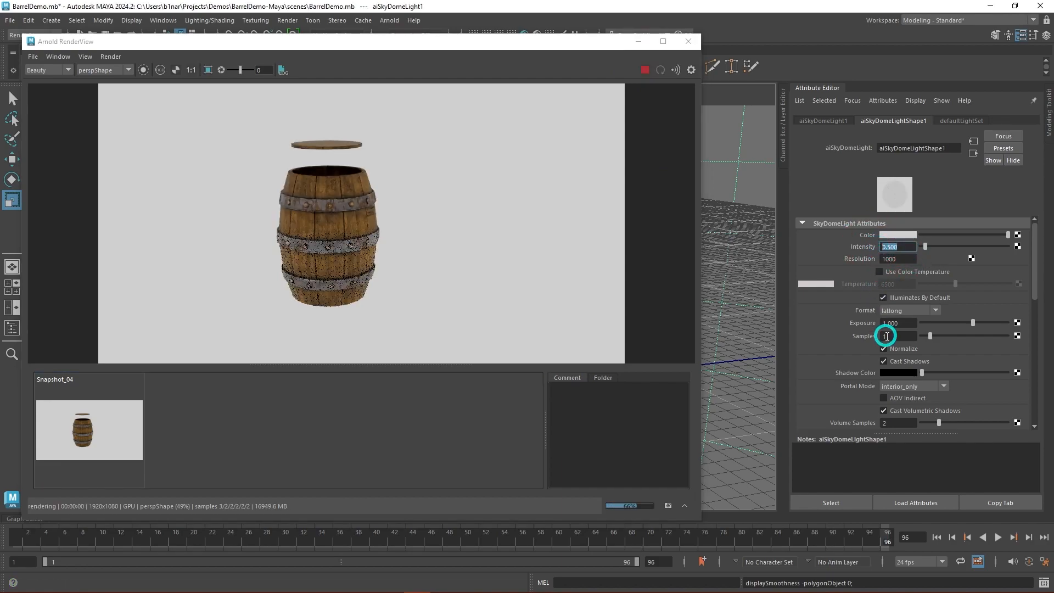
{"action": "type", "text": "1"}
{"action": "key", "text": "KP_Enter"}
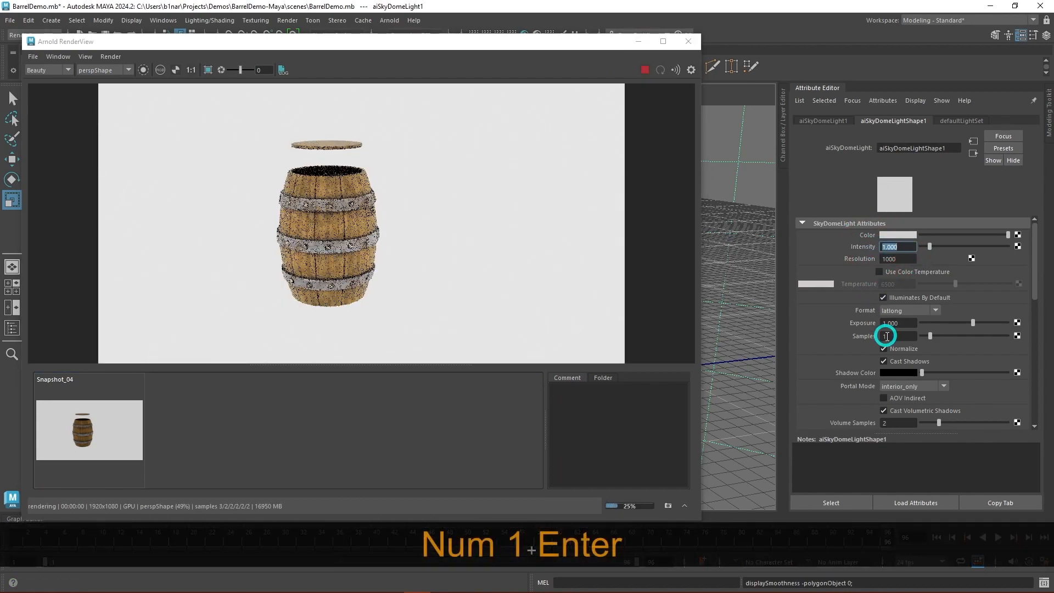
{"action": "type", "text": ".5"}
{"action": "key", "text": "KP_Enter"}
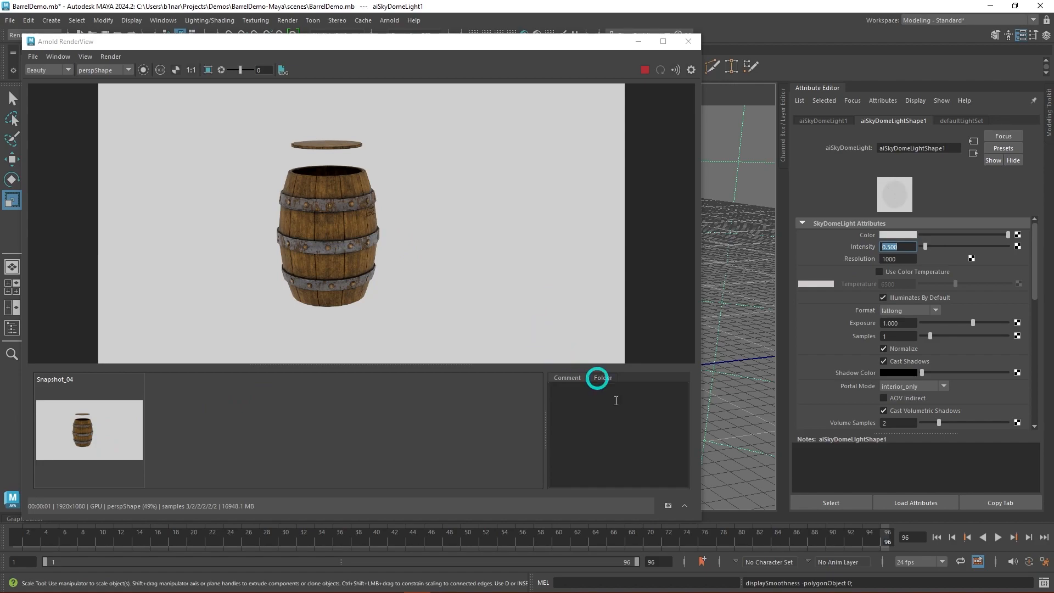
Store a snapshot of the current render and compare it with Snapshot_04 by displaying the two alternately.
{"action": "left_click", "coordinate": [667, 505]}
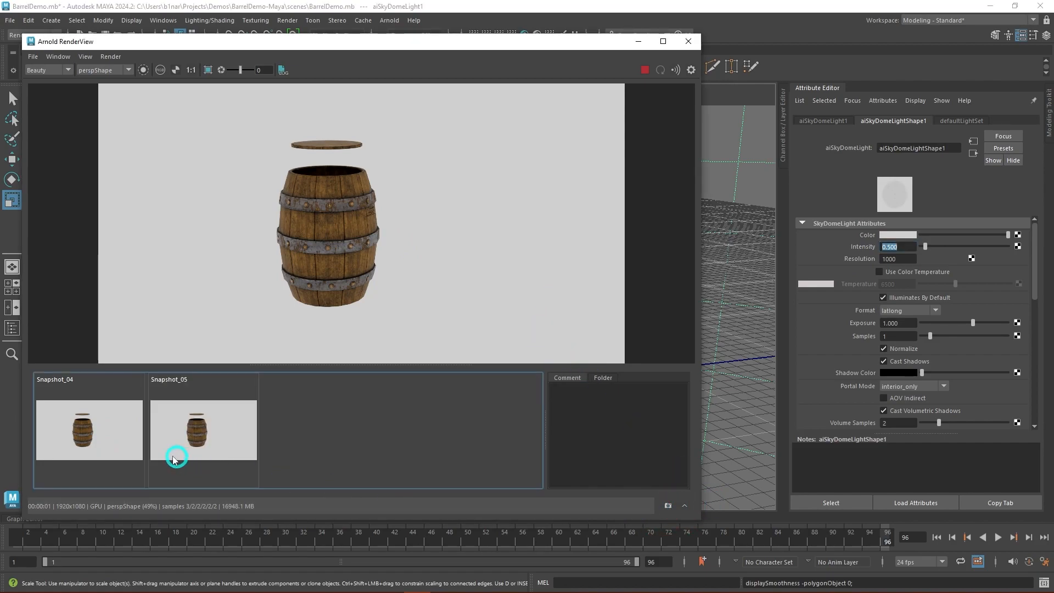
{"action": "left_click", "coordinate": [110, 448]}
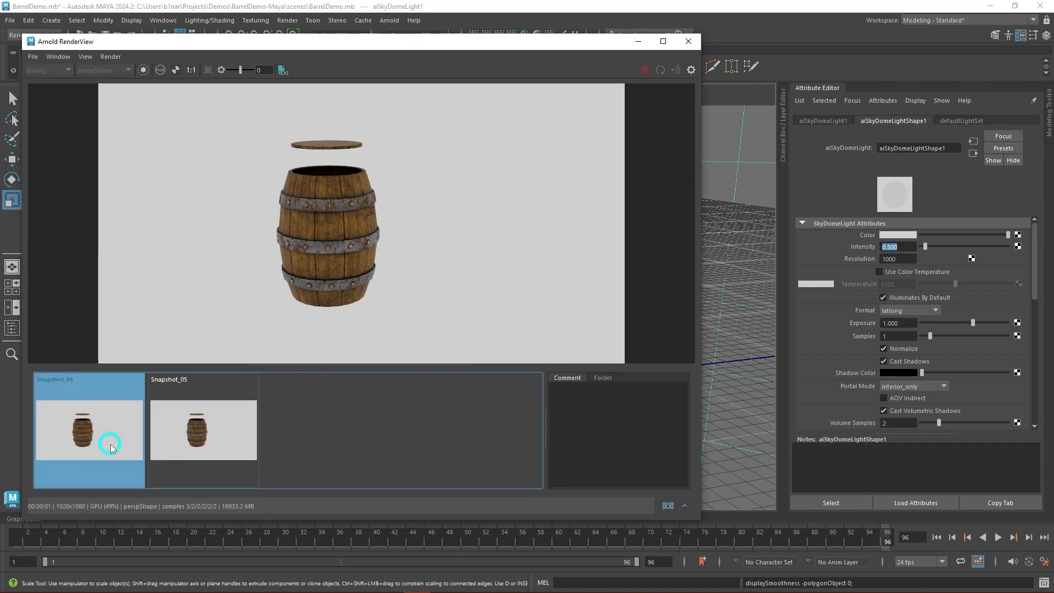
{"action": "key", "text": "Return"}
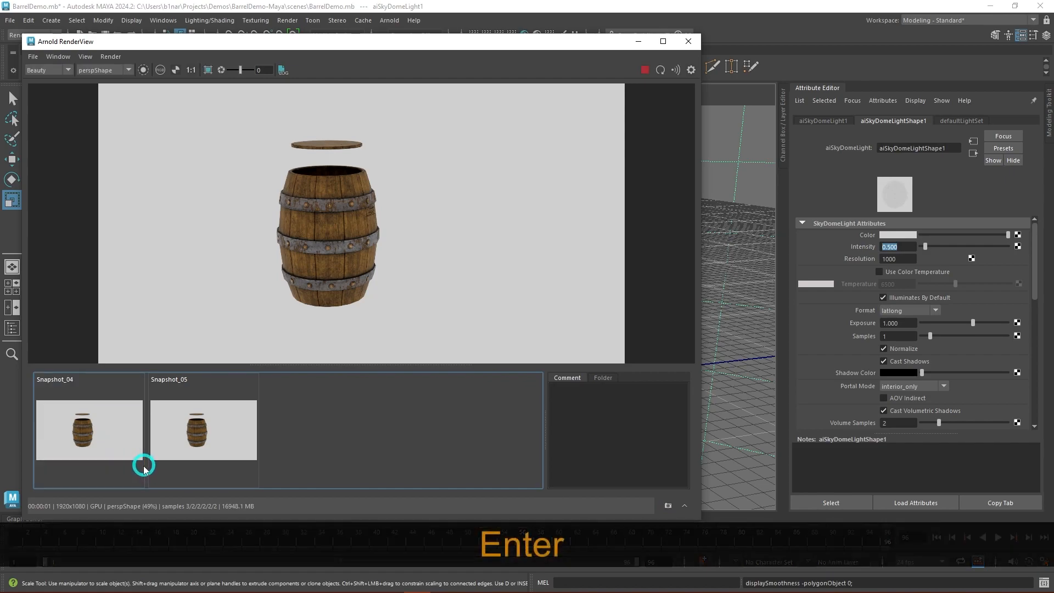
{"action": "left_click", "coordinate": [238, 447]}
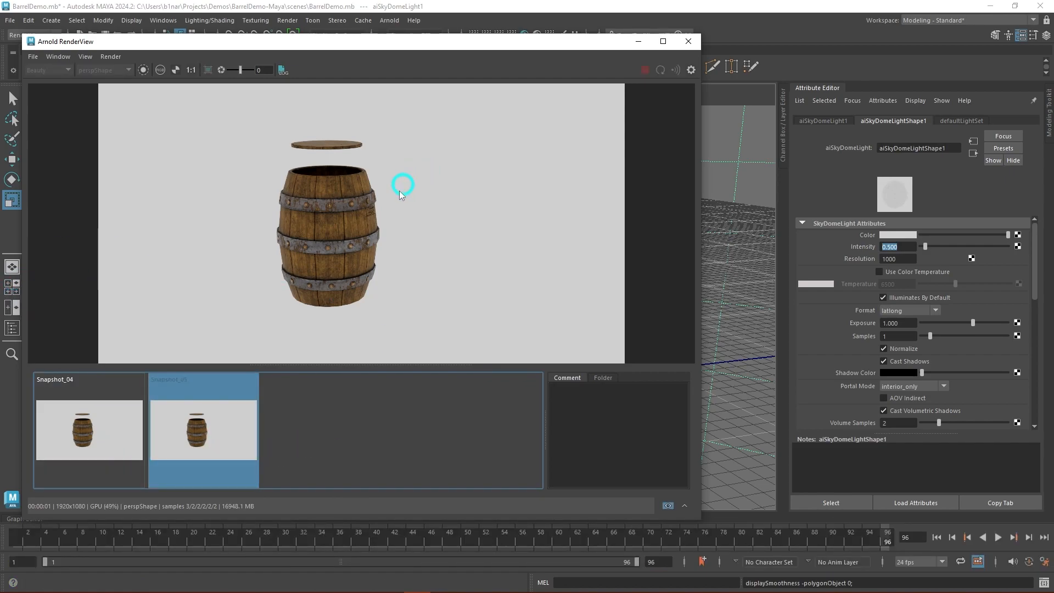
{"action": "key", "text": "Return"}
{"action": "left_click", "coordinate": [97, 417]}
{"action": "key", "text": "Return"}
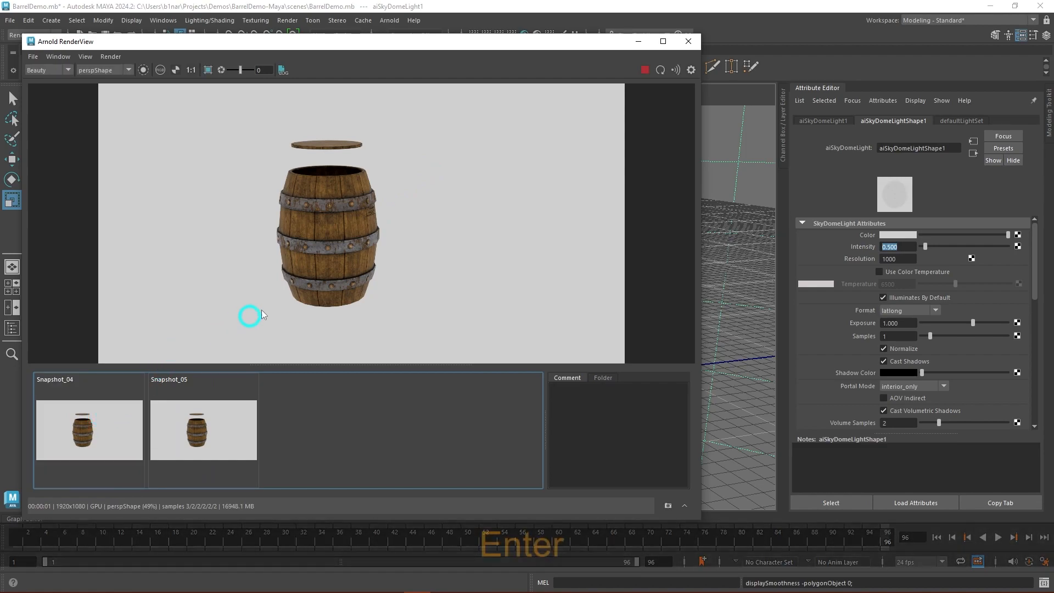
{"action": "left_click", "coordinate": [224, 447]}
{"action": "key", "text": "Return"}
{"action": "left_click", "coordinate": [94, 421]}
{"action": "key", "text": "Return"}
{"action": "left_click", "coordinate": [218, 405]}
{"action": "key", "text": "Return"}
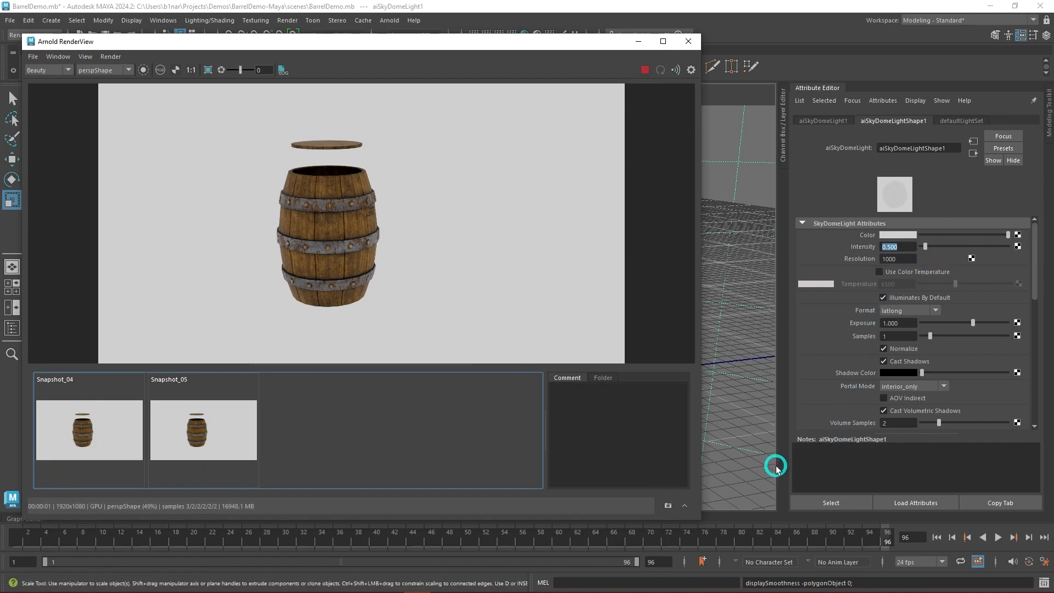
Try an intensity of 0.25 with an exposure of 2 on the skydome light.
{"action": "type", "text": ".2"}
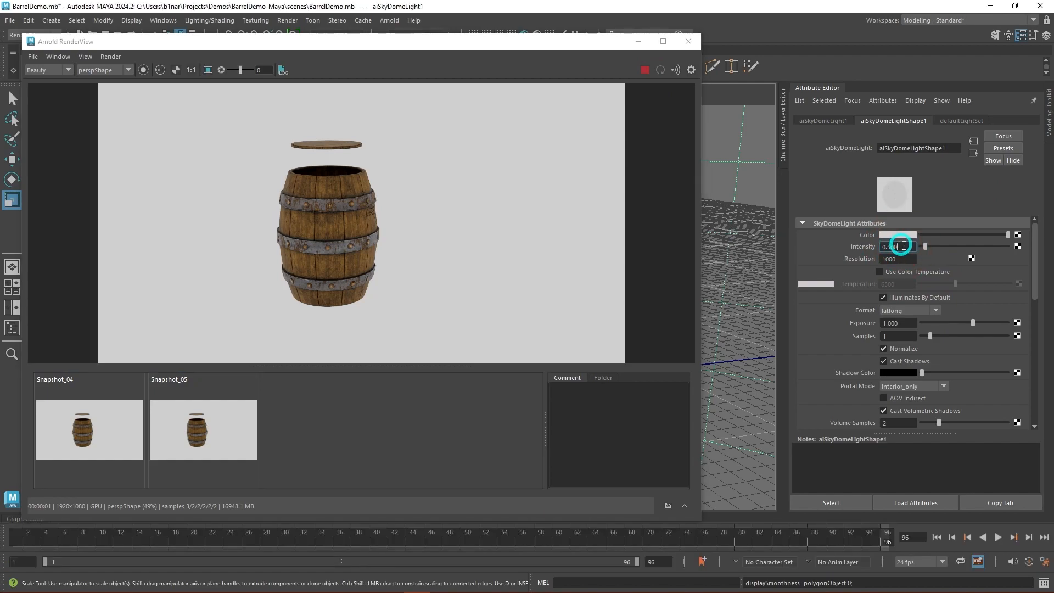
{"action": "type", "text": "5"}
{"action": "key", "text": "Return"}
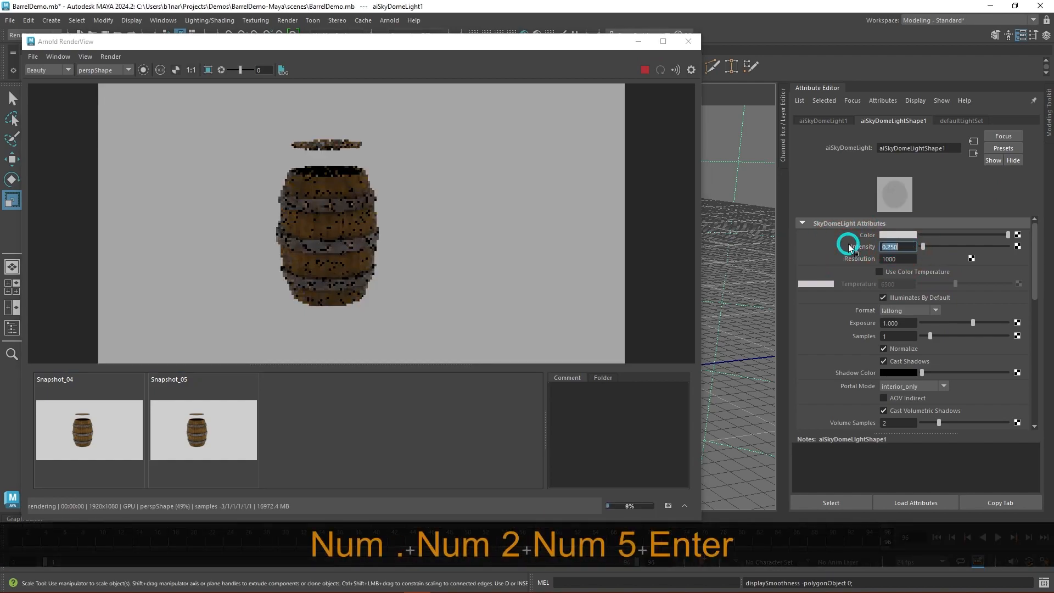
{"action": "left_click_drag", "start_coordinate": [900, 326], "coordinate": [878, 327]}
{"action": "type", "text": "2"}
{"action": "key", "text": "Return"}
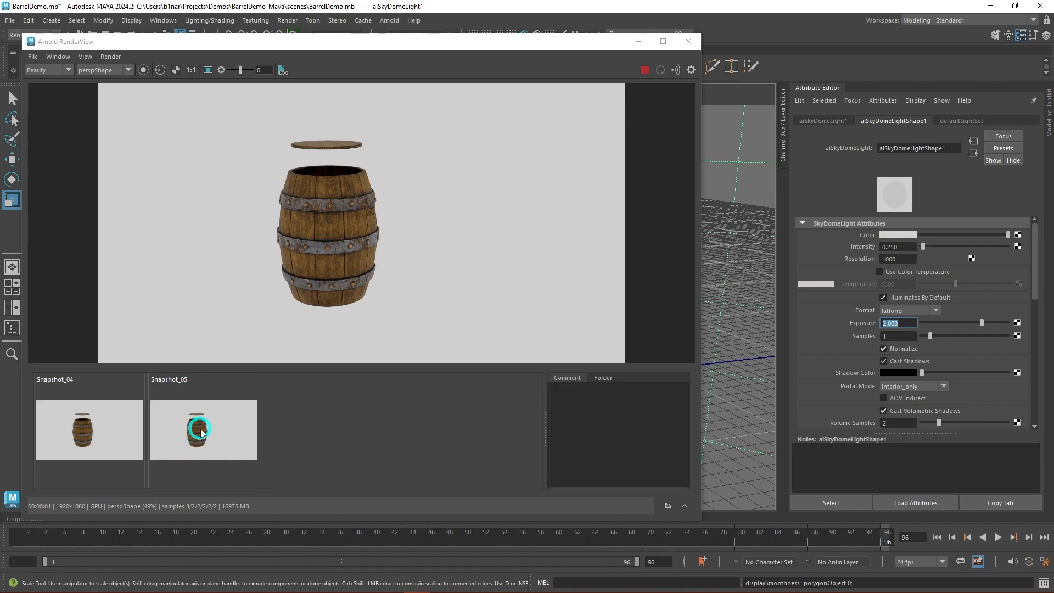
Reset the skydome light's exposure to 0 and its intensity to 1.
{"action": "left_click", "coordinate": [461, 277]}
{"action": "type", "text": "0"}
{"action": "key", "text": "Return"}
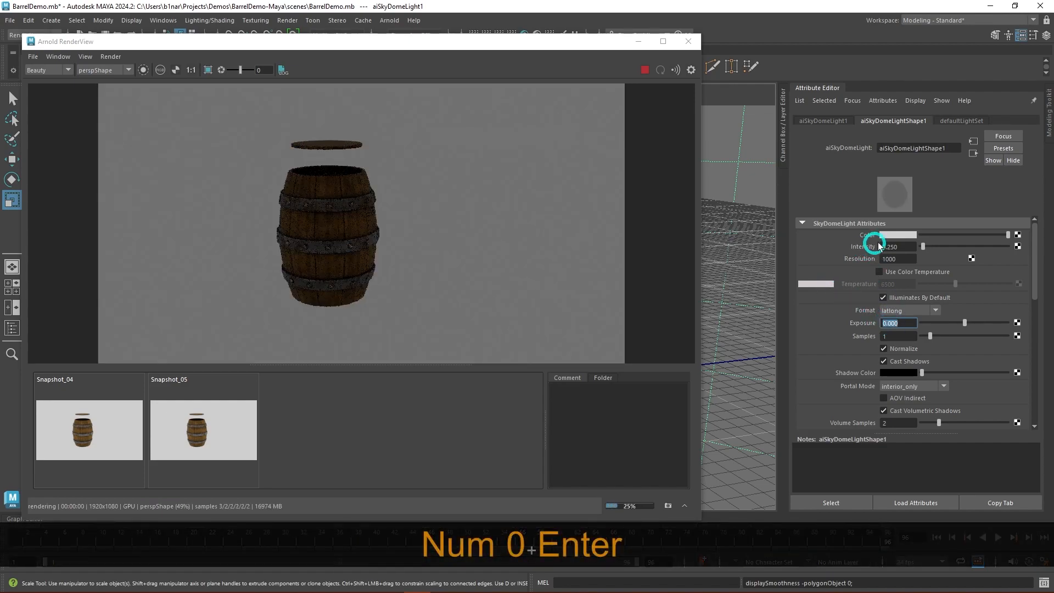
{"action": "left_click_drag", "start_coordinate": [904, 246], "coordinate": [876, 245]}
{"action": "type", "text": "1"}
{"action": "key", "text": "Return"}
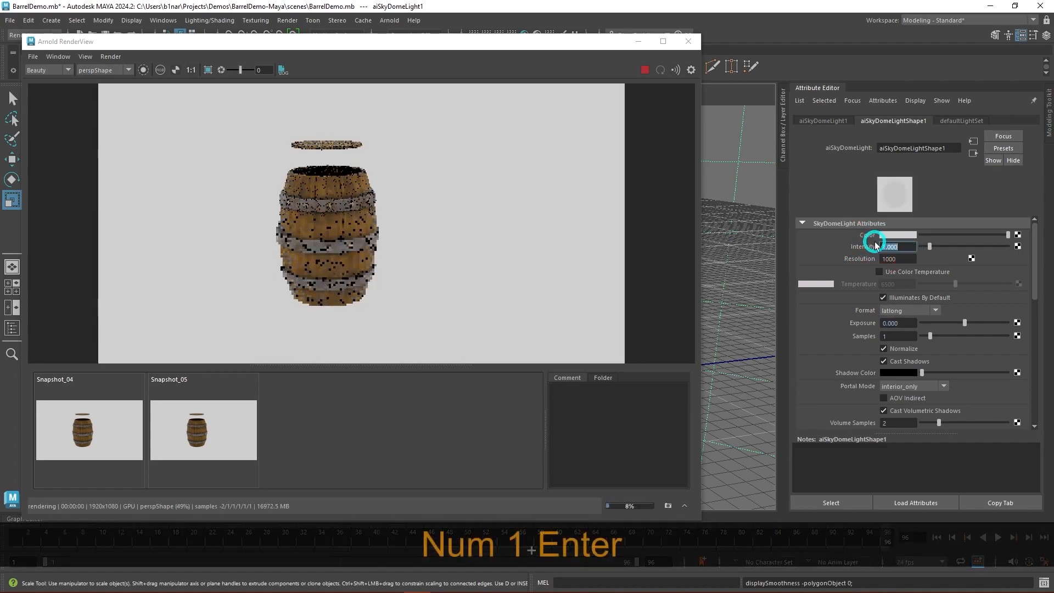
Collapse the stored snapshots area and shrink the Arnold RenderView window to uncover more of the viewport.
{"action": "left_click", "coordinate": [685, 506]}
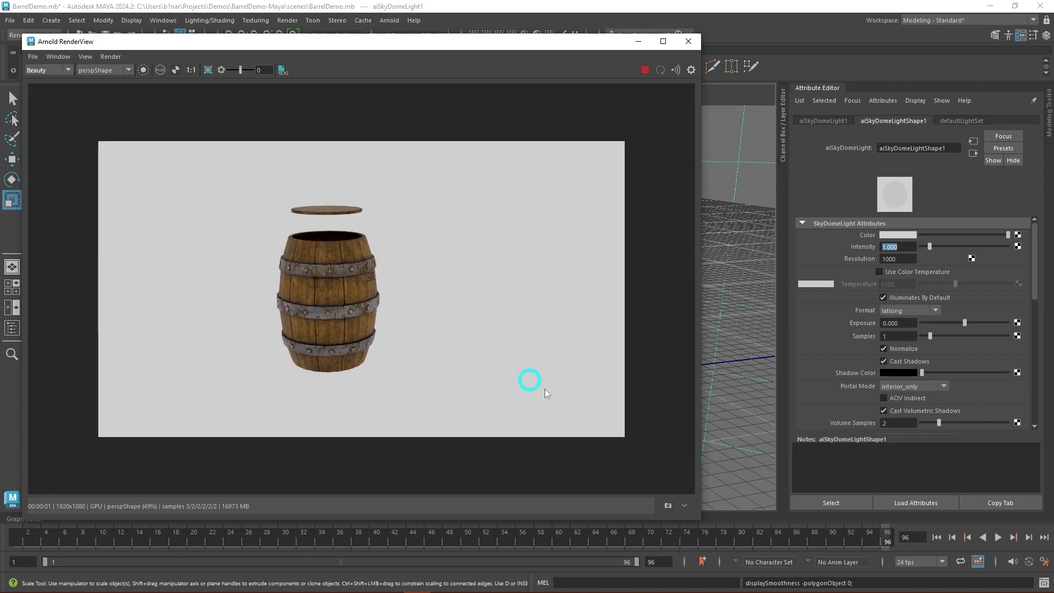
{"action": "left_click_drag", "start_coordinate": [700, 522], "coordinate": [568, 416]}
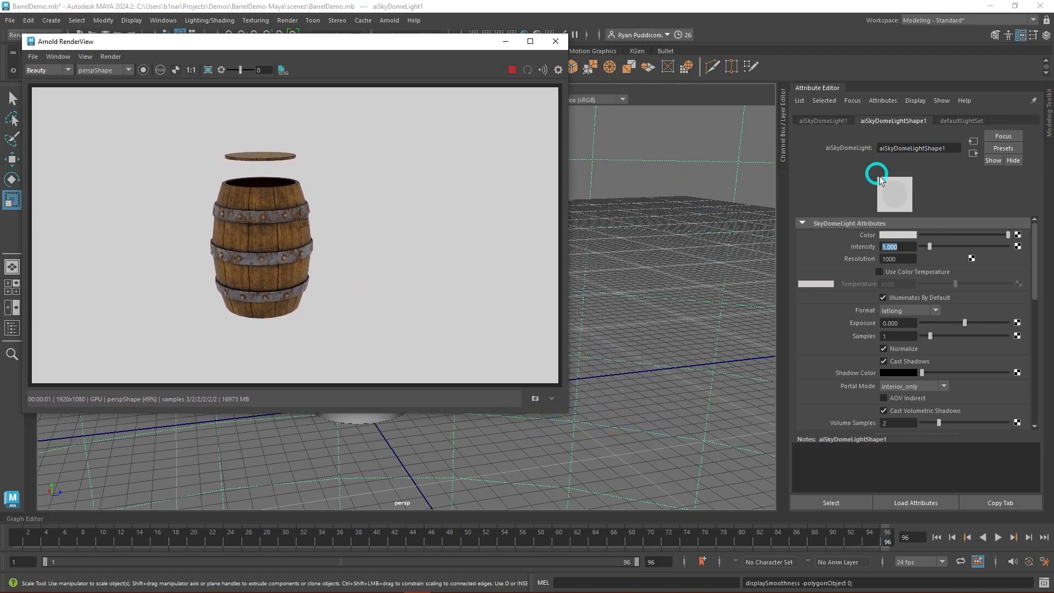
{"action": "left_click", "coordinate": [896, 244]}
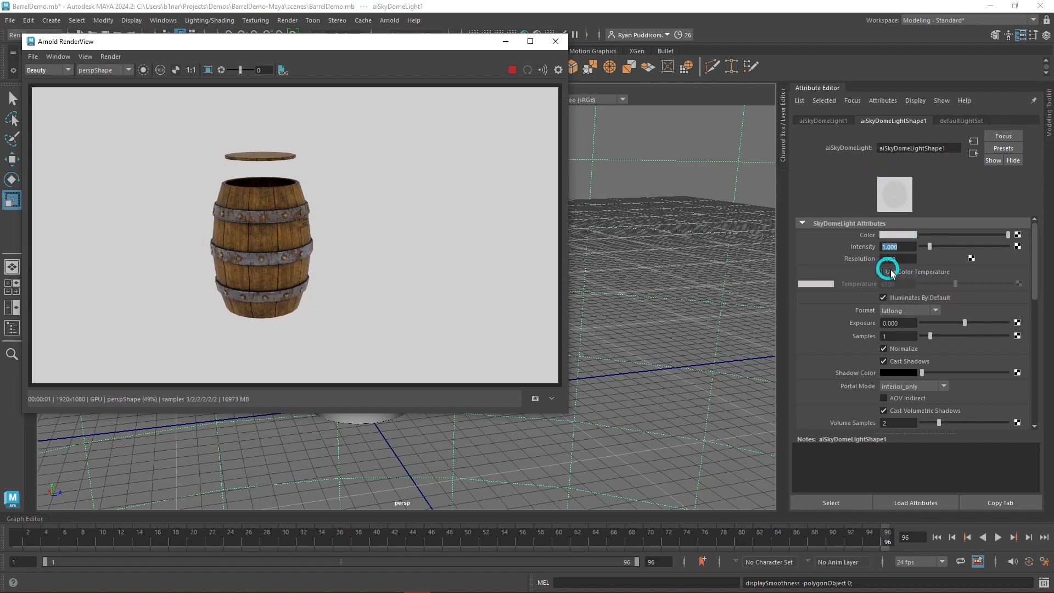
Try color temperature on the skydome light at 15000 and 6926, and turn the option back off.
{"action": "left_click", "coordinate": [880, 272]}
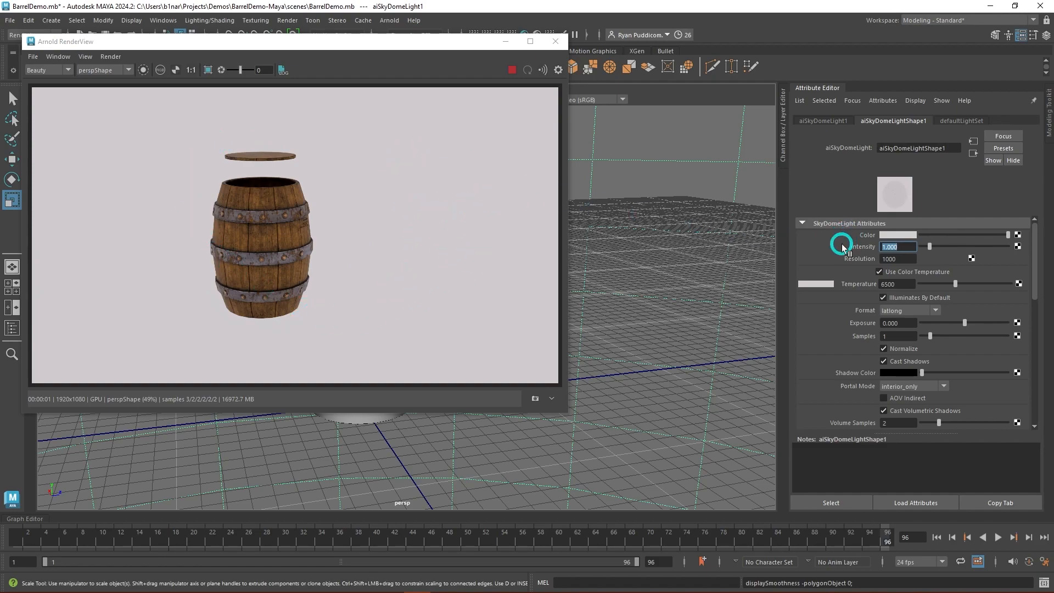
{"action": "left_click_drag", "start_coordinate": [956, 285], "coordinate": [1045, 285]}
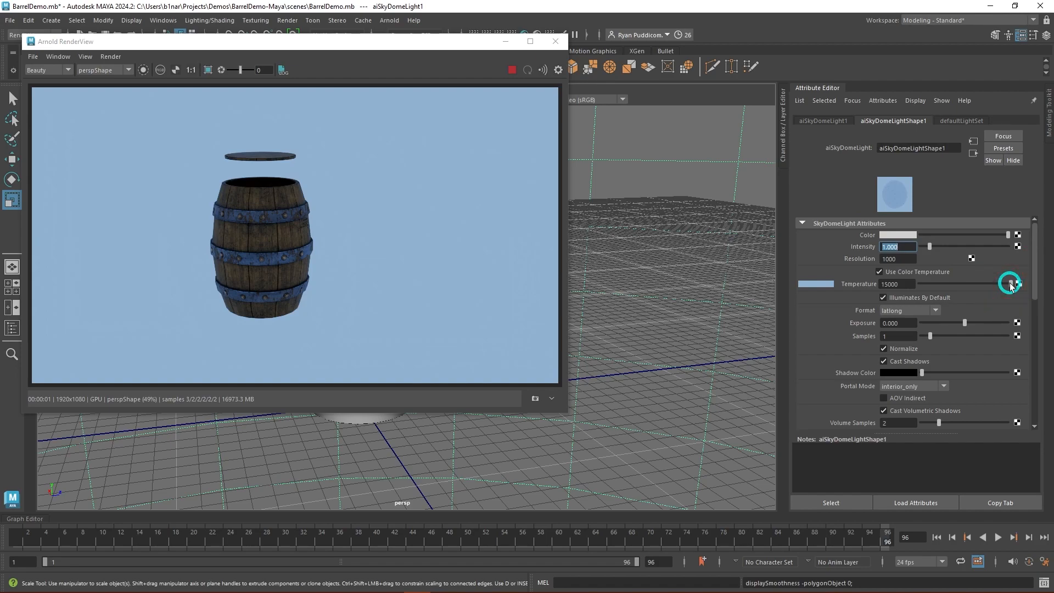
{"action": "left_click_drag", "start_coordinate": [1012, 286], "coordinate": [977, 286]}
{"action": "left_click_drag", "start_coordinate": [976, 284], "coordinate": [959, 284]}
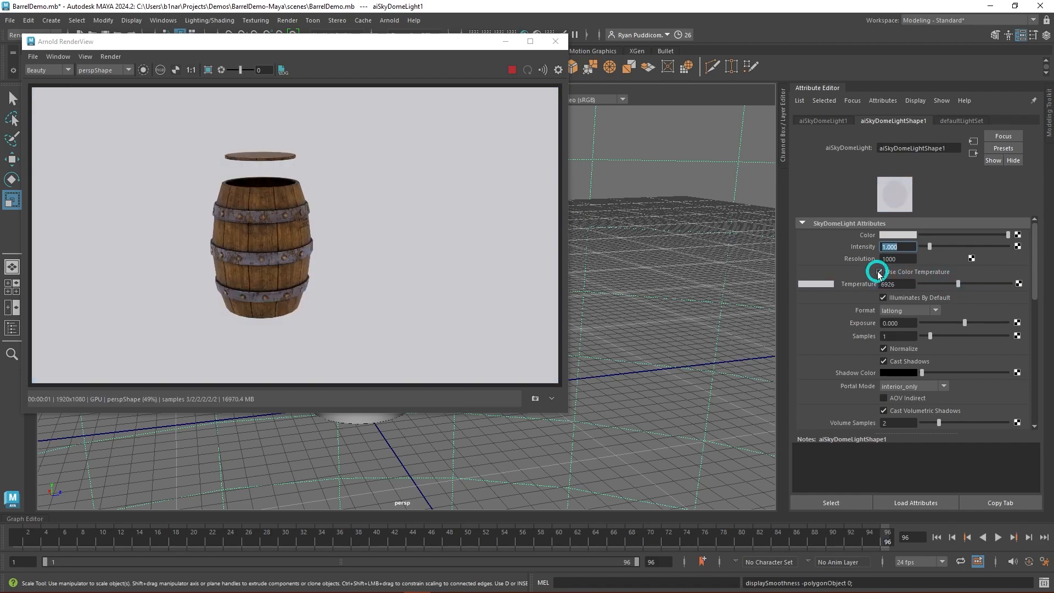
{"action": "left_click", "coordinate": [880, 273]}
{"action": "left_click", "coordinate": [882, 272]}
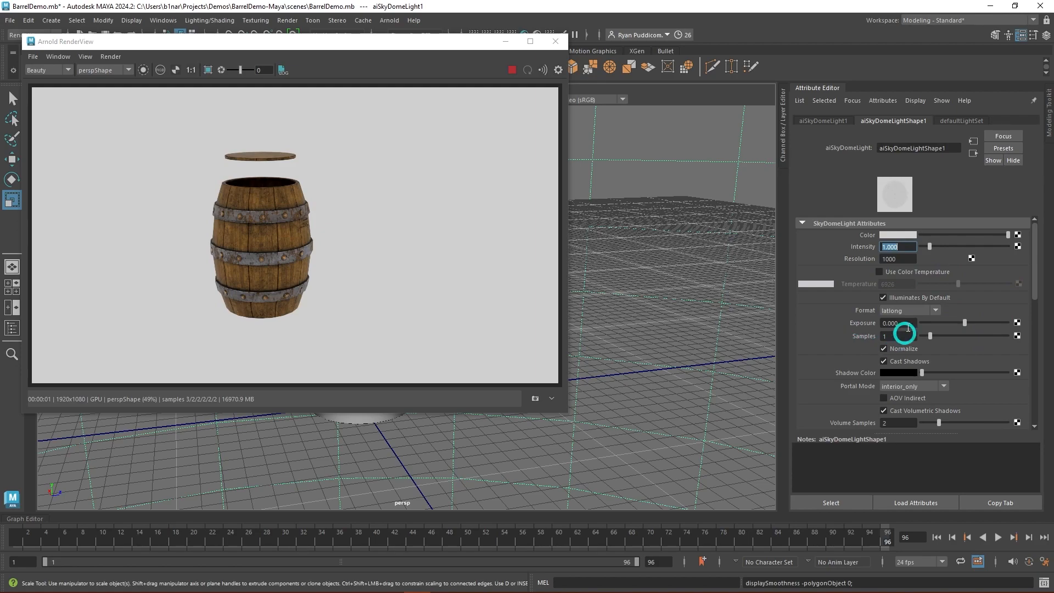
Set the skydome light's samples to 3.
{"action": "scroll", "coordinate": [957, 337], "scroll_direction": "down", "scroll_amount": 2}
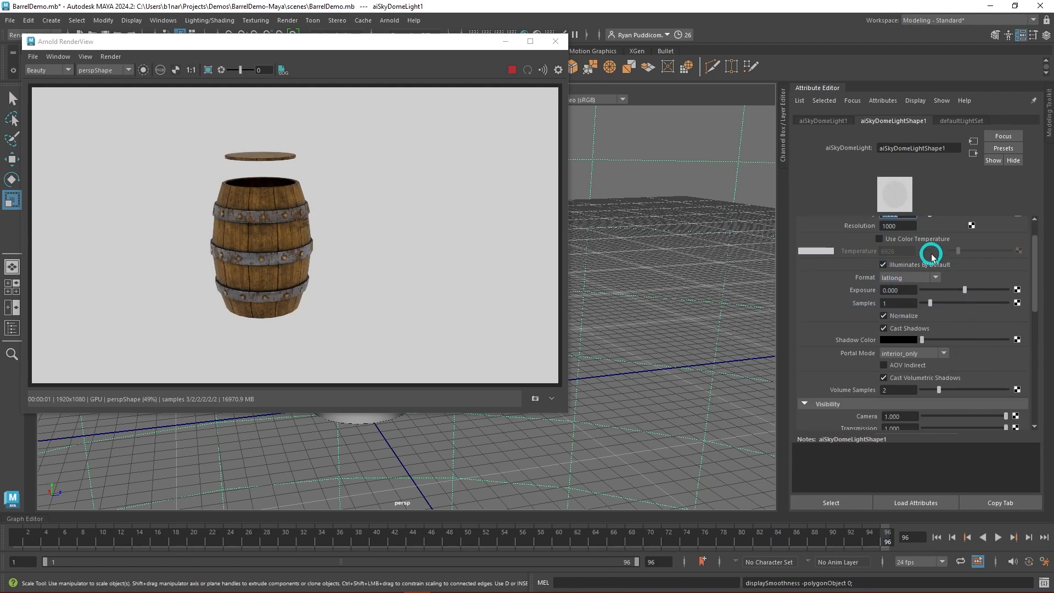
{"action": "double_click", "coordinate": [884, 302]}
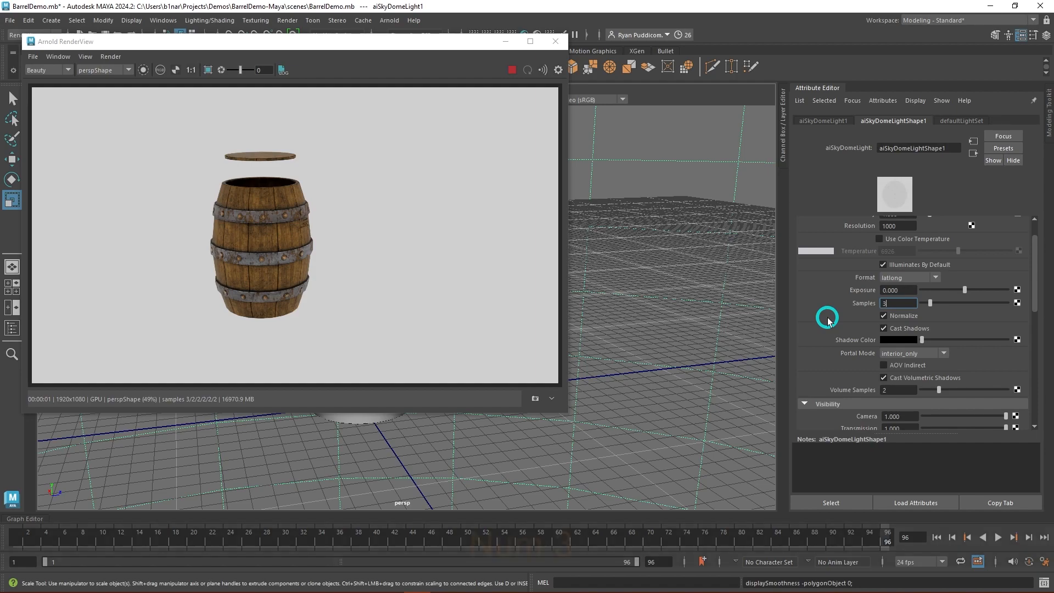
{"action": "key", "text": "Return"}
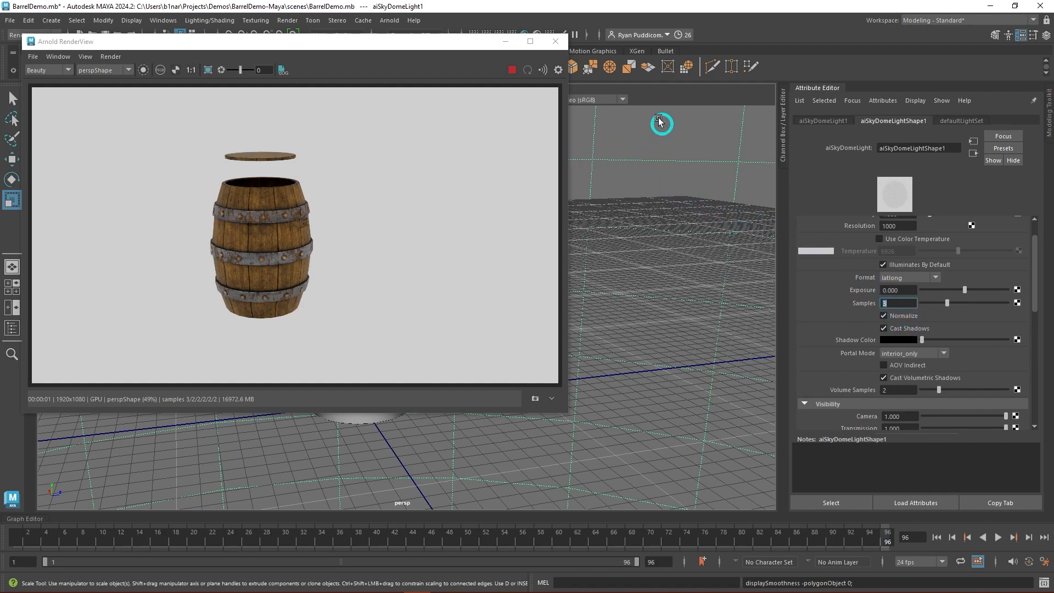
Move the Arnold RenderView window clear of the main toolbar and reframe the barrel from a slightly higher angle.
{"action": "mouse_move", "coordinate": [417, 49]}
{"action": "left_mouse_down"}
{"action": "mouse_move", "coordinate": [430, 134]}
{"action": "mouse_move", "coordinate": [412, 62]}
{"action": "left_mouse_up"}
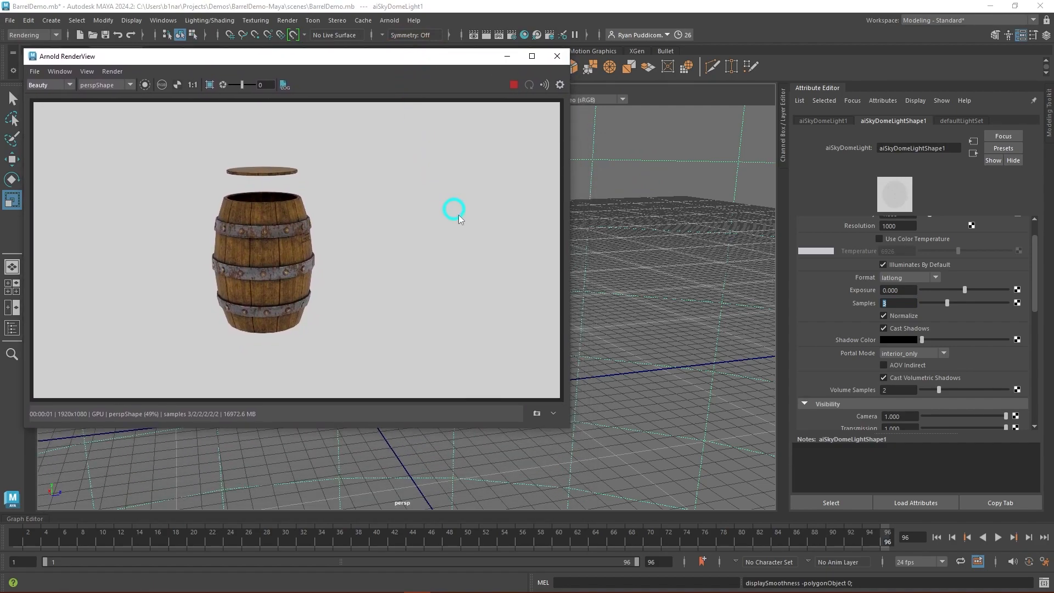
{"action": "middle_click_drag", "start_coordinate": [522, 470], "coordinate": [581, 469], "text": "alt"}
{"action": "left_click_drag", "start_coordinate": [581, 469], "coordinate": [666, 412], "text": "alt"}
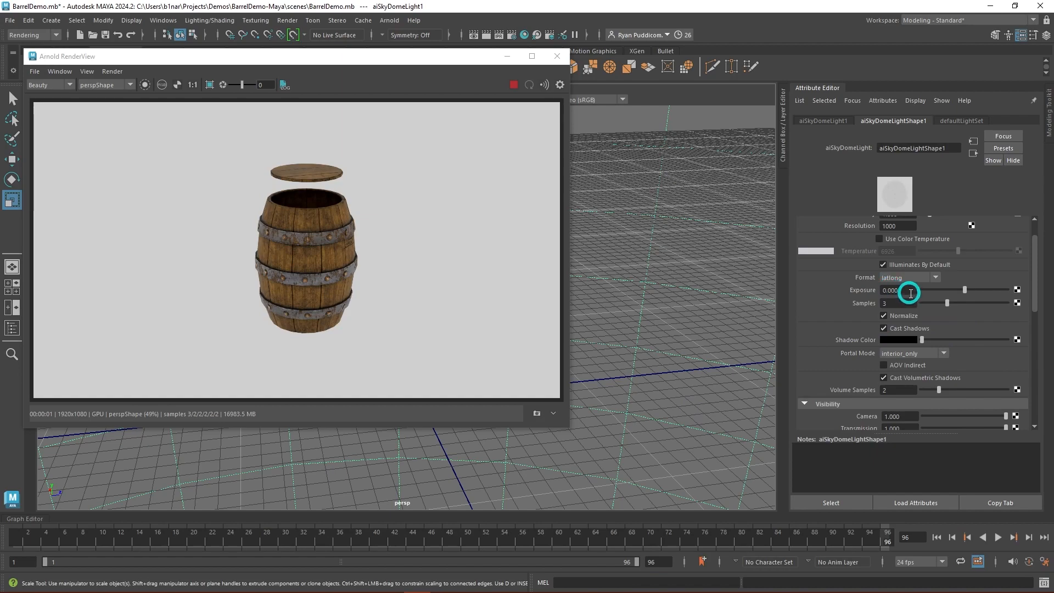
Turn Normalize and Cast Shadows off and back on, one after the other, for the skydome light.
{"action": "left_click", "coordinate": [883, 316]}
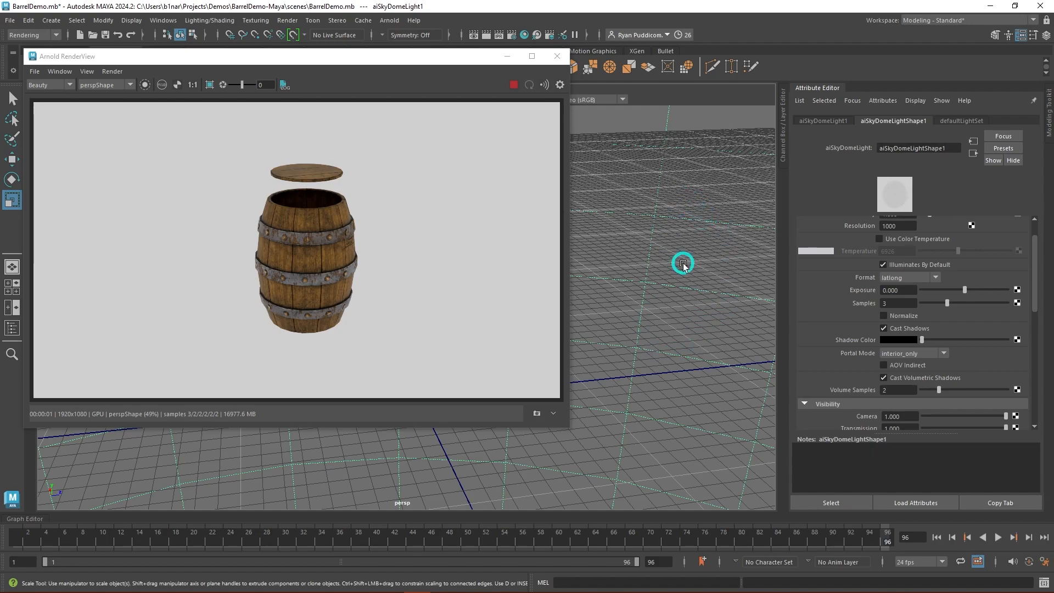
{"action": "left_click", "coordinate": [884, 315]}
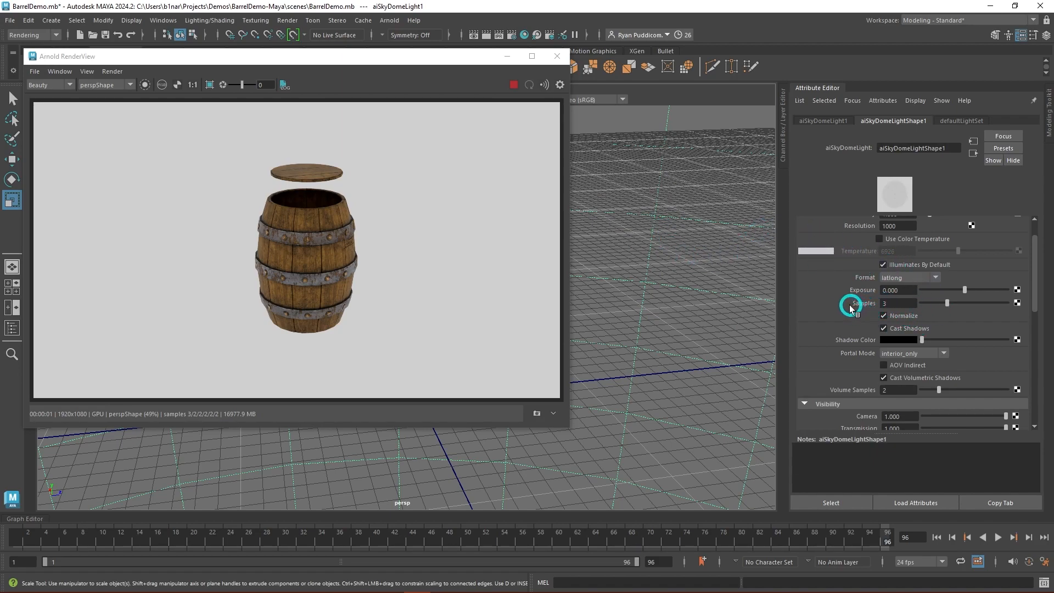
{"action": "scroll", "coordinate": [851, 305], "scroll_direction": "down", "scroll_amount": 3}
{"action": "left_click", "coordinate": [888, 263]}
{"action": "left_click", "coordinate": [885, 263]}
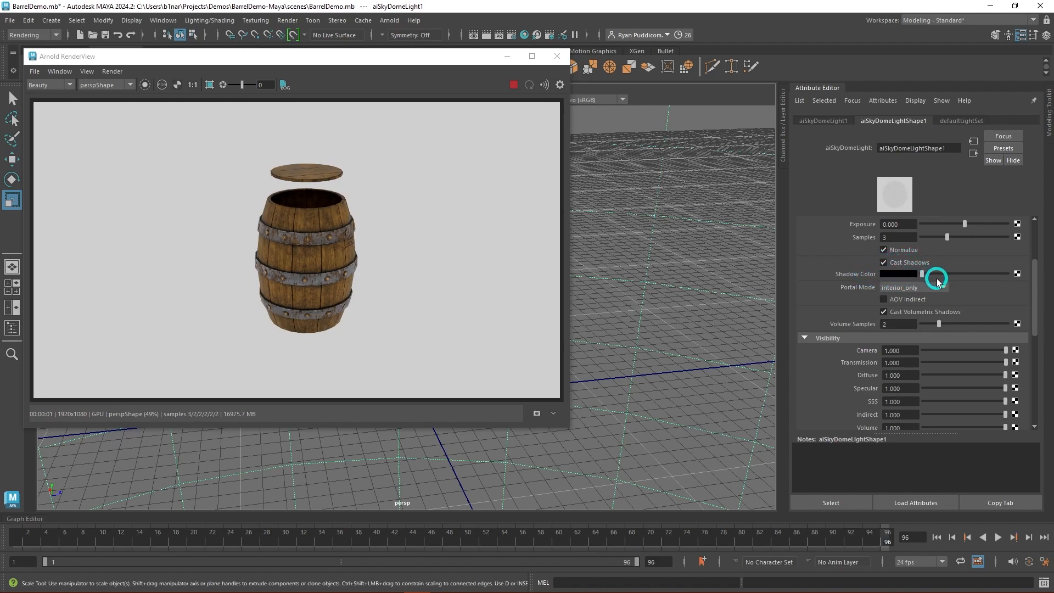
Set the skydome light's volume samples to 3.
{"action": "scroll", "coordinate": [829, 301], "scroll_direction": "down", "scroll_amount": 2}
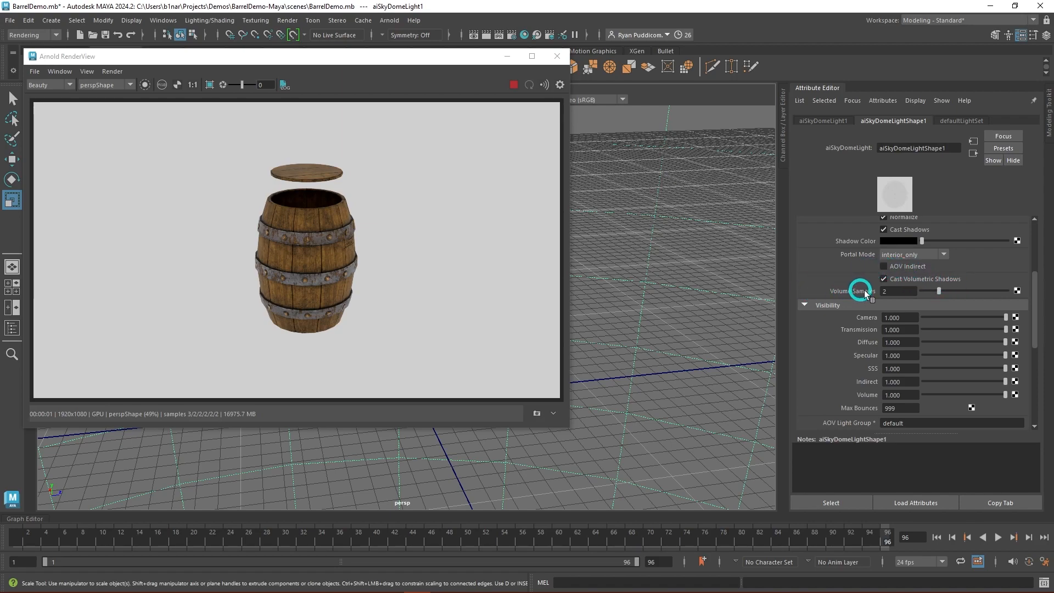
{"action": "left_click", "coordinate": [896, 290]}
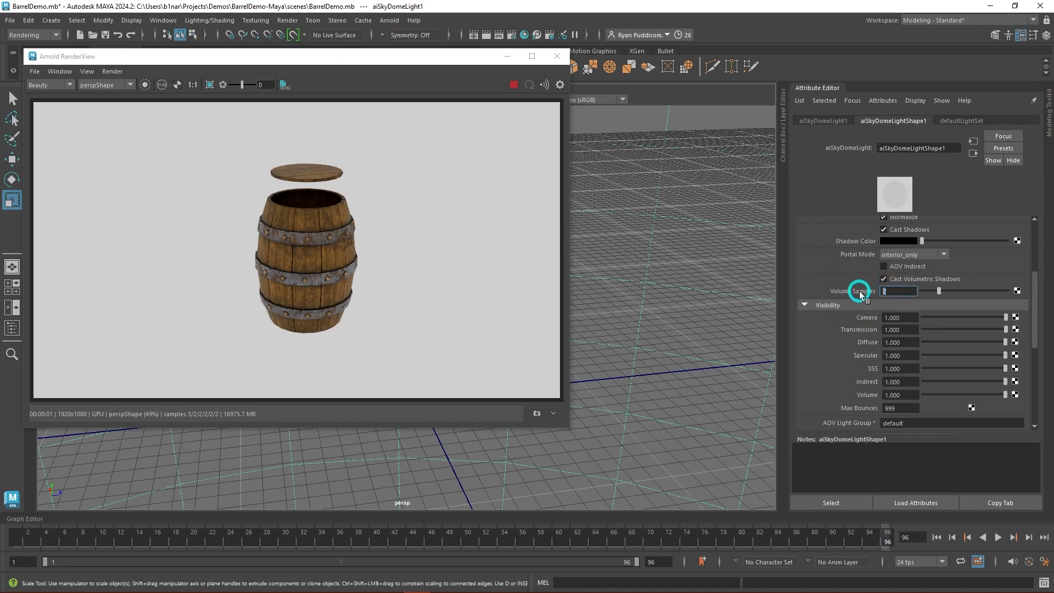
{"action": "type", "text": "3"}
{"action": "key", "text": "Return"}
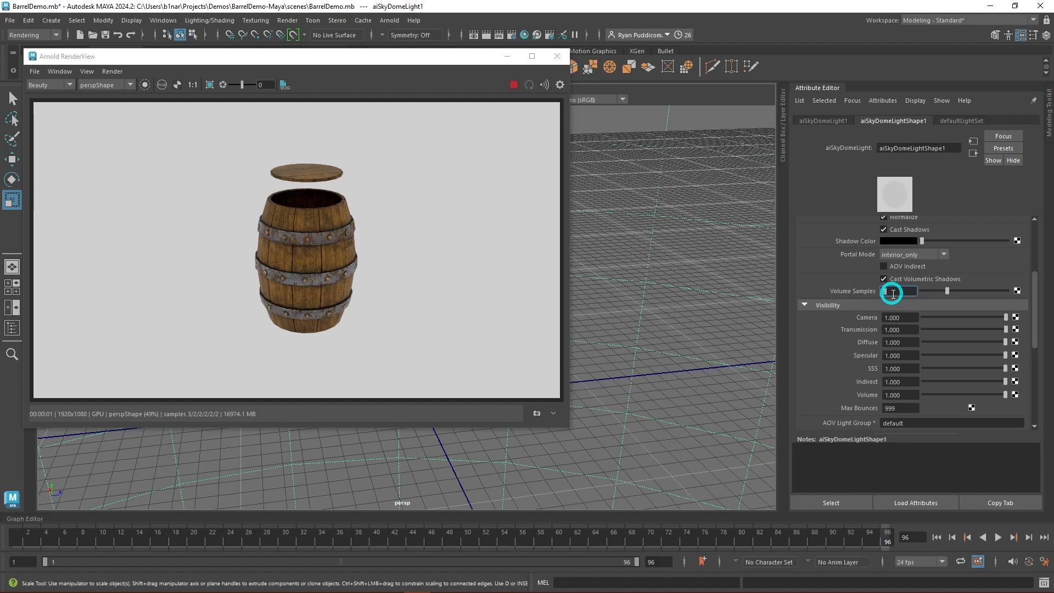
{"action": "left_click_drag", "start_coordinate": [894, 294], "coordinate": [863, 345]}
Try the skydome light's camera visibility at 0 while orbiting around the barrel, and restore it to 1.
{"action": "scroll", "coordinate": [854, 335], "scroll_direction": "down", "scroll_amount": 1}
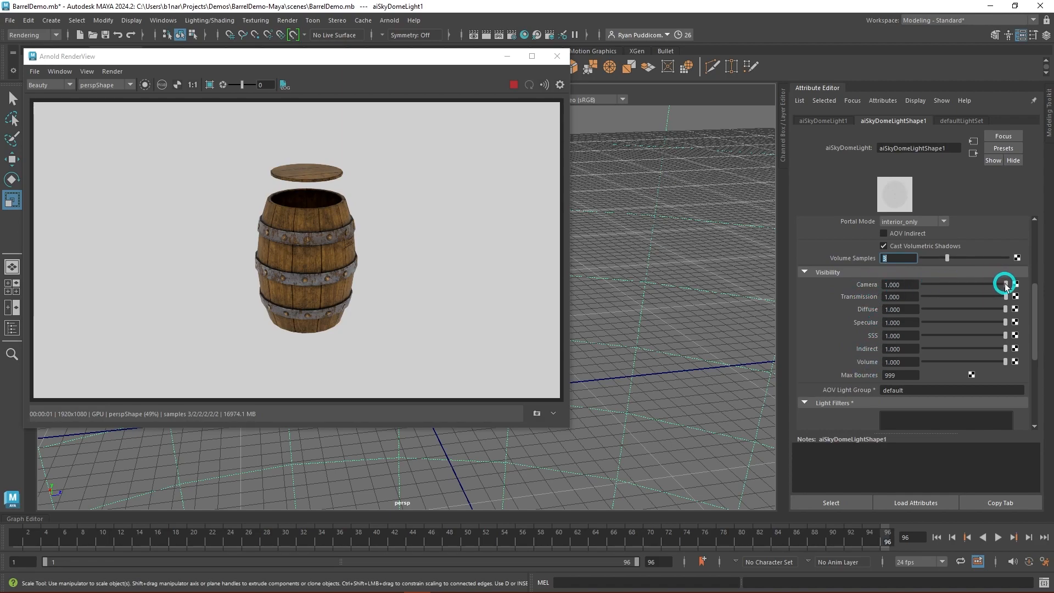
{"action": "left_click_drag", "start_coordinate": [1006, 286], "coordinate": [890, 292]}
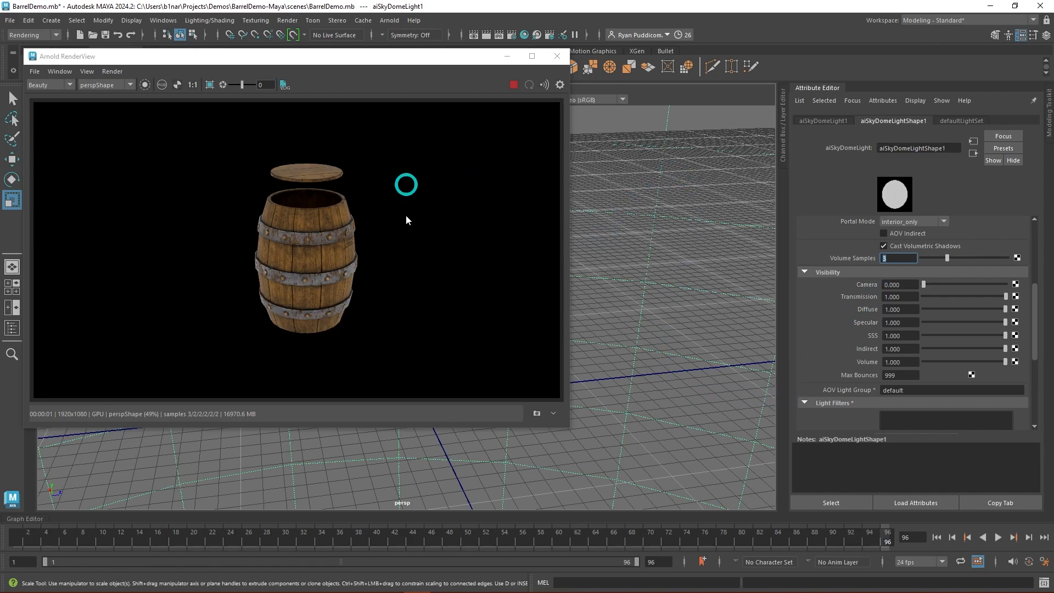
{"action": "left_click_drag", "start_coordinate": [631, 335], "coordinate": [652, 360], "text": "alt"}
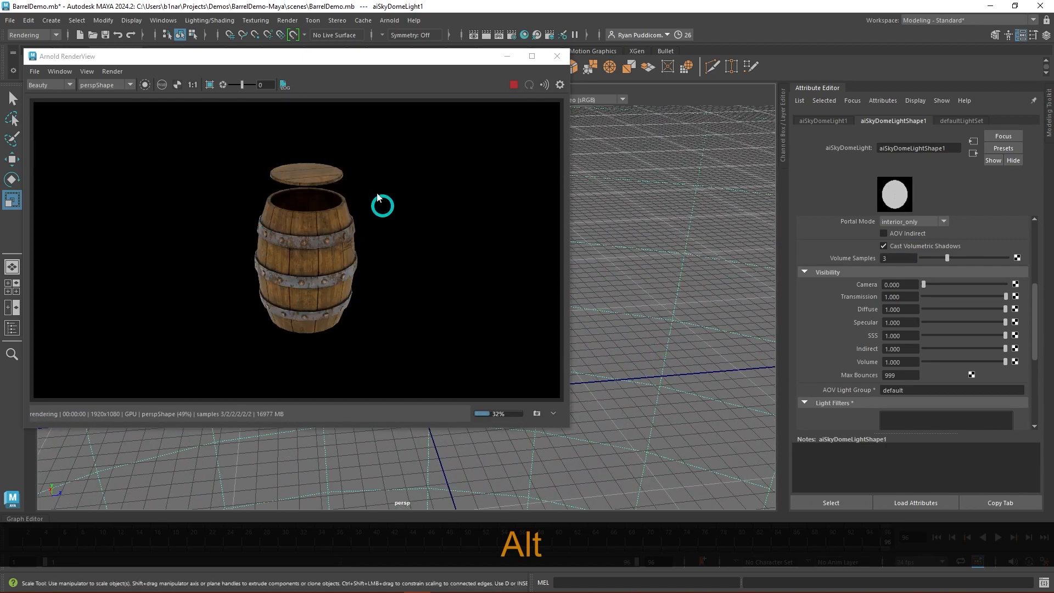
{"action": "left_click_drag", "start_coordinate": [604, 324], "coordinate": [591, 306], "text": "alt"}
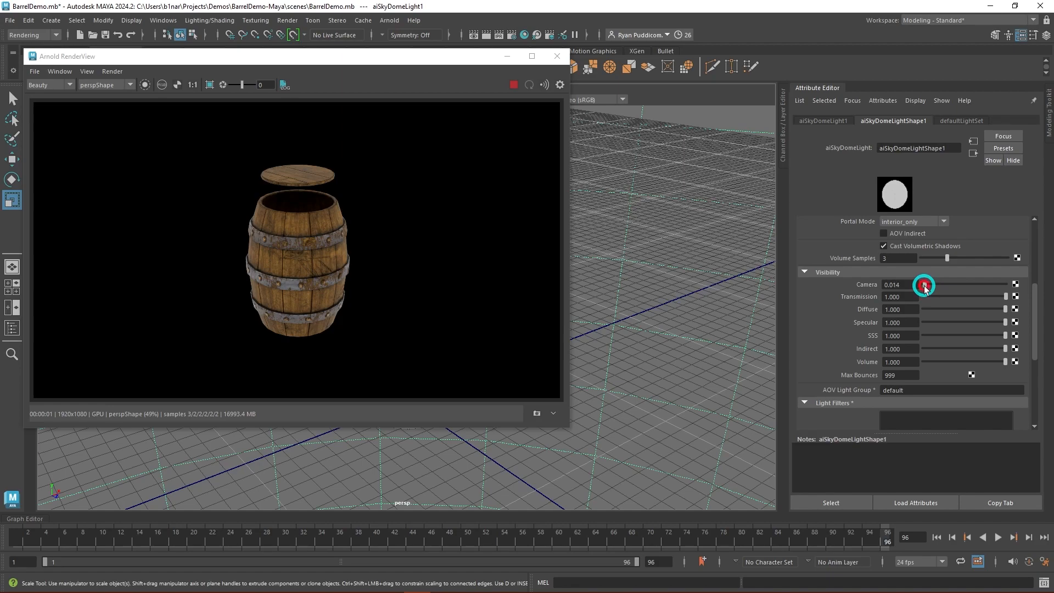
{"action": "left_click_drag", "start_coordinate": [924, 287], "coordinate": [1015, 284]}
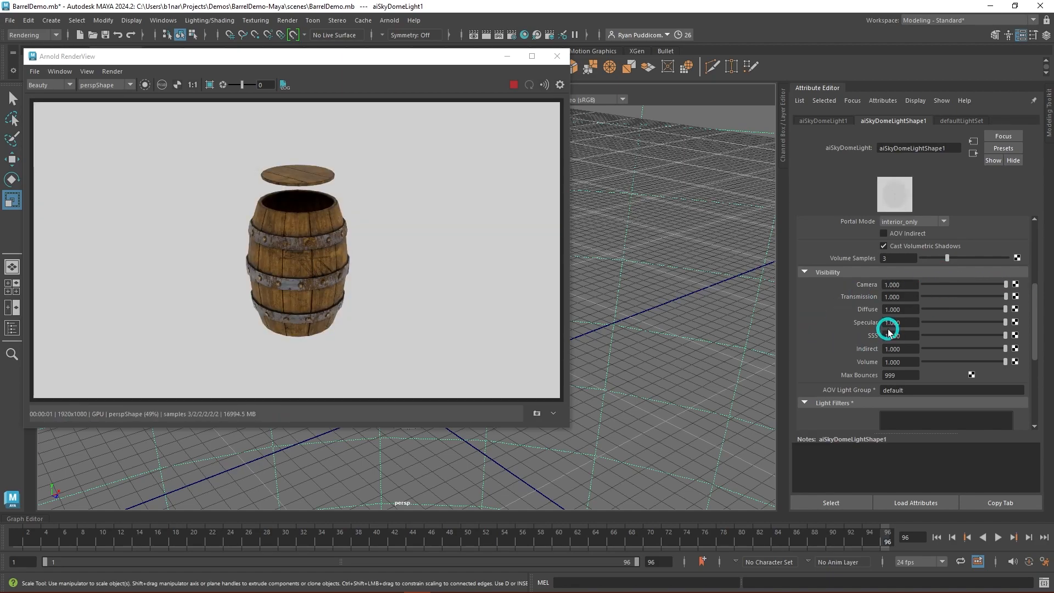
Switch to the web browser showing polyhaven.com and open the site's HDRI library.
{"action": "scroll", "coordinate": [928, 347], "scroll_direction": "up", "scroll_amount": 4}
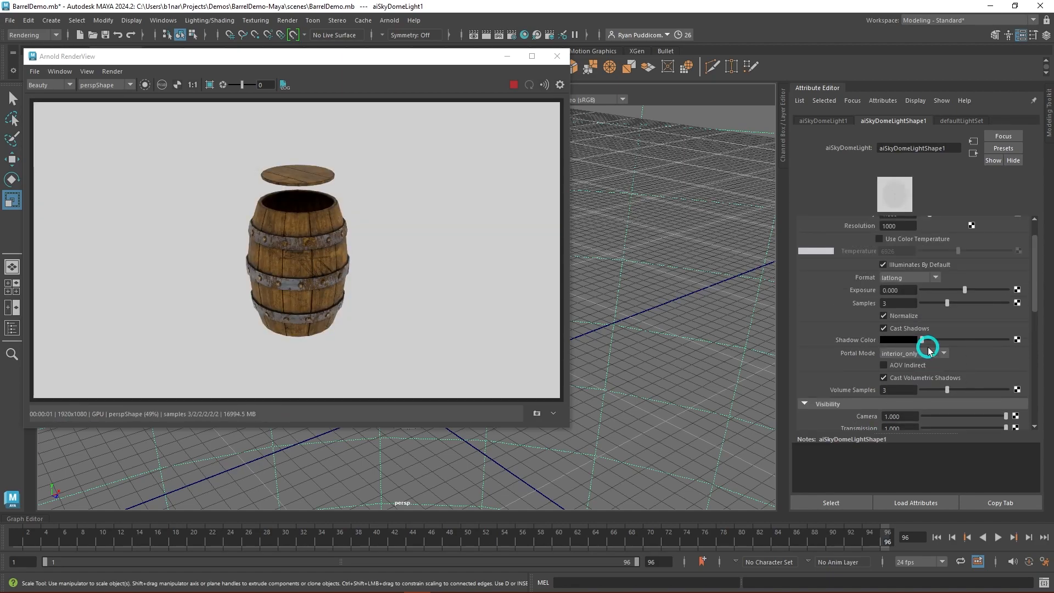
{"action": "scroll", "coordinate": [928, 347], "scroll_direction": "up", "scroll_amount": 1}
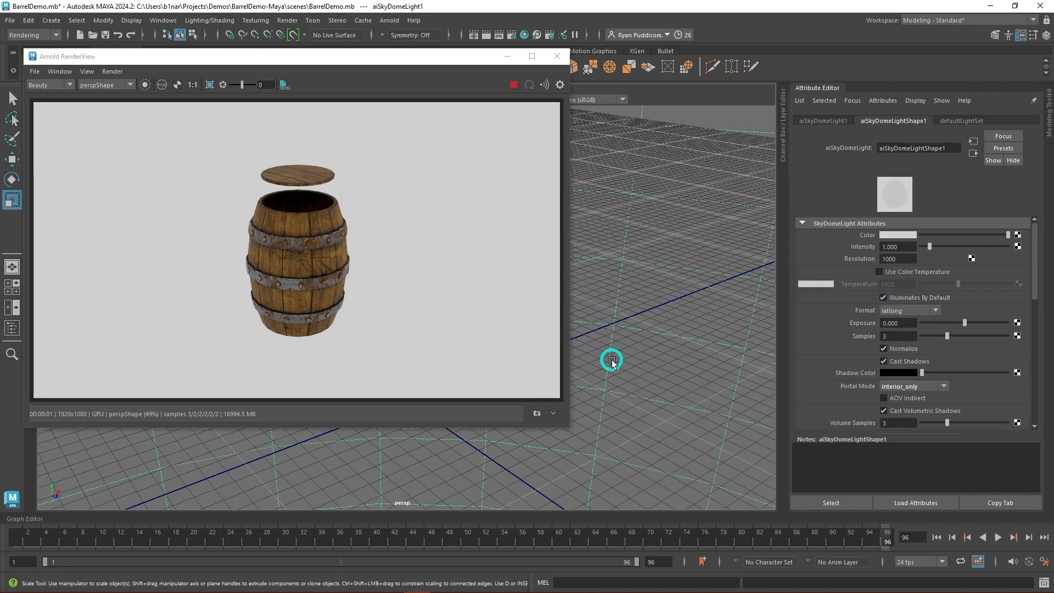
{"action": "mouse_move", "coordinate": [273, 587]}
{"action": "left_click", "coordinate": [149, 587]}
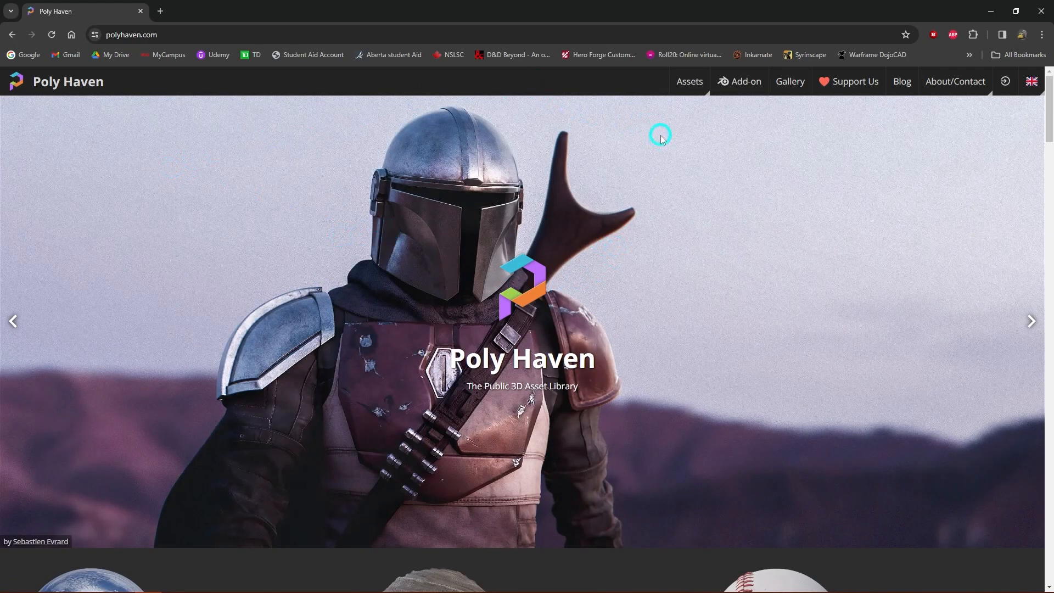
{"action": "scroll", "coordinate": [456, 352], "scroll_direction": "down", "scroll_amount": 4}
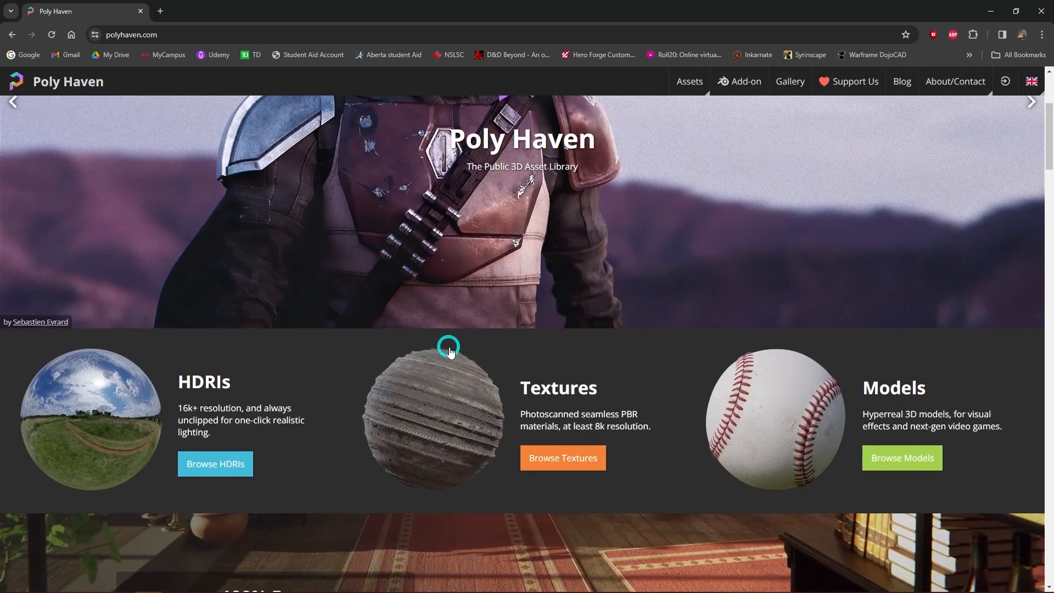
{"action": "scroll", "coordinate": [315, 333], "scroll_direction": "down", "scroll_amount": 2}
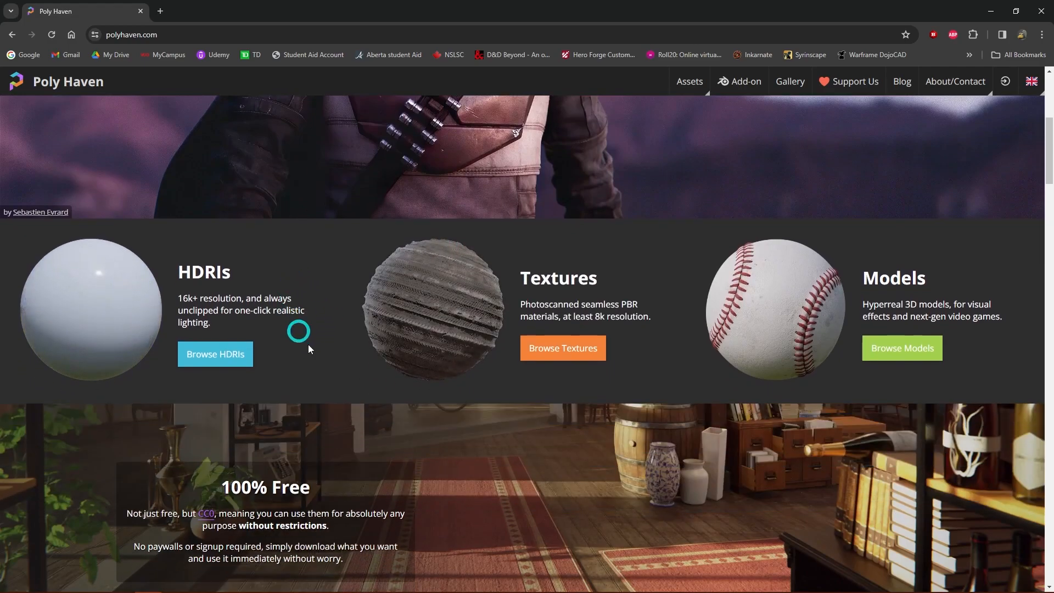
{"action": "left_click", "coordinate": [214, 359]}
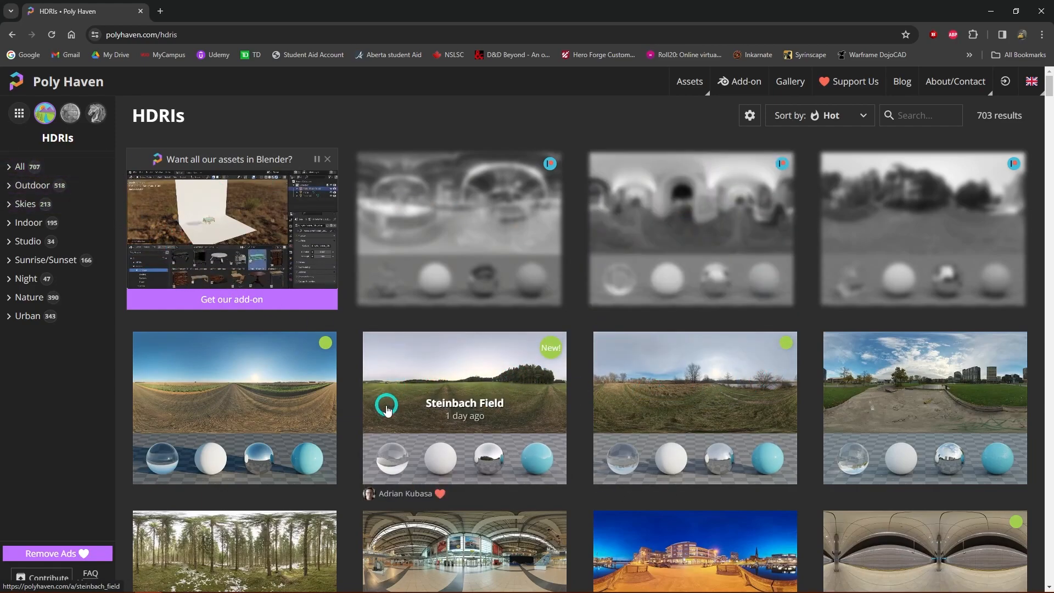
Browse the HDRI library and open the page of Kloofendal 43d Clear (Pure Sky).
{"action": "scroll", "coordinate": [379, 404], "scroll_direction": "down", "scroll_amount": 2}
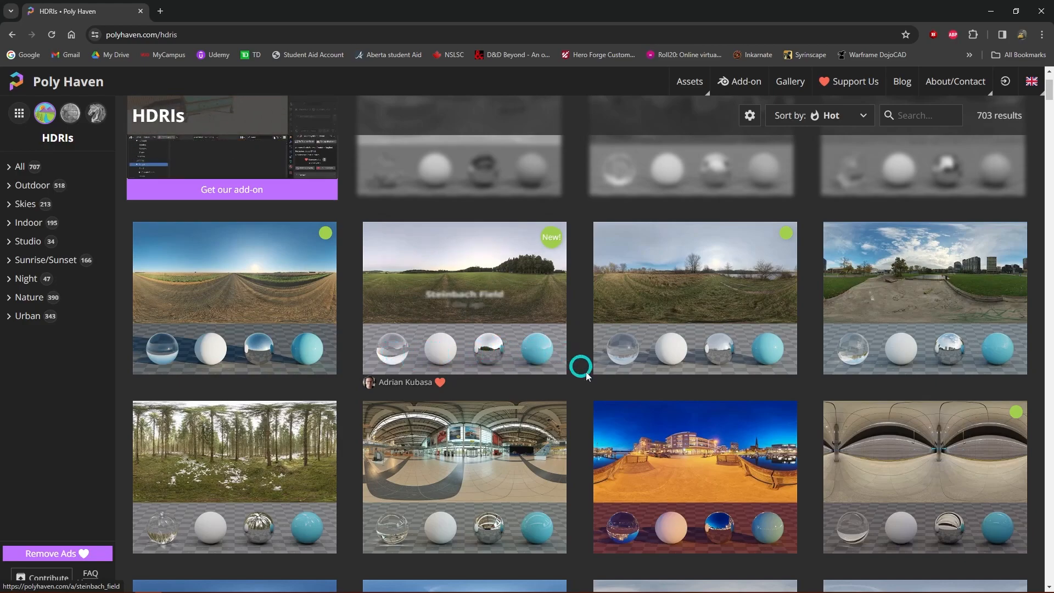
{"action": "scroll", "coordinate": [604, 412], "scroll_direction": "down", "scroll_amount": 2}
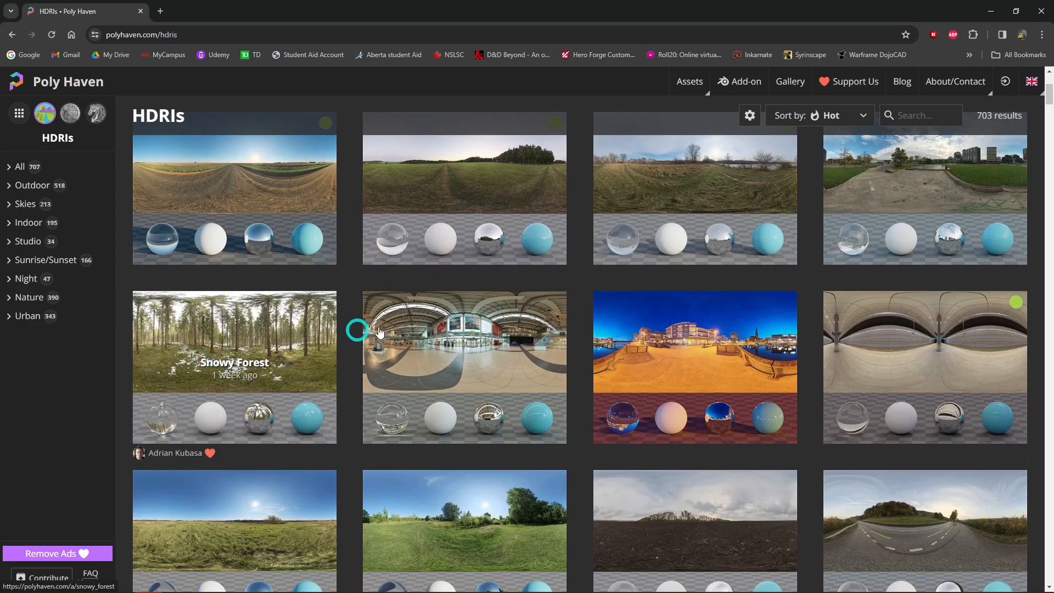
{"action": "scroll", "coordinate": [704, 383], "scroll_direction": "down", "scroll_amount": 1}
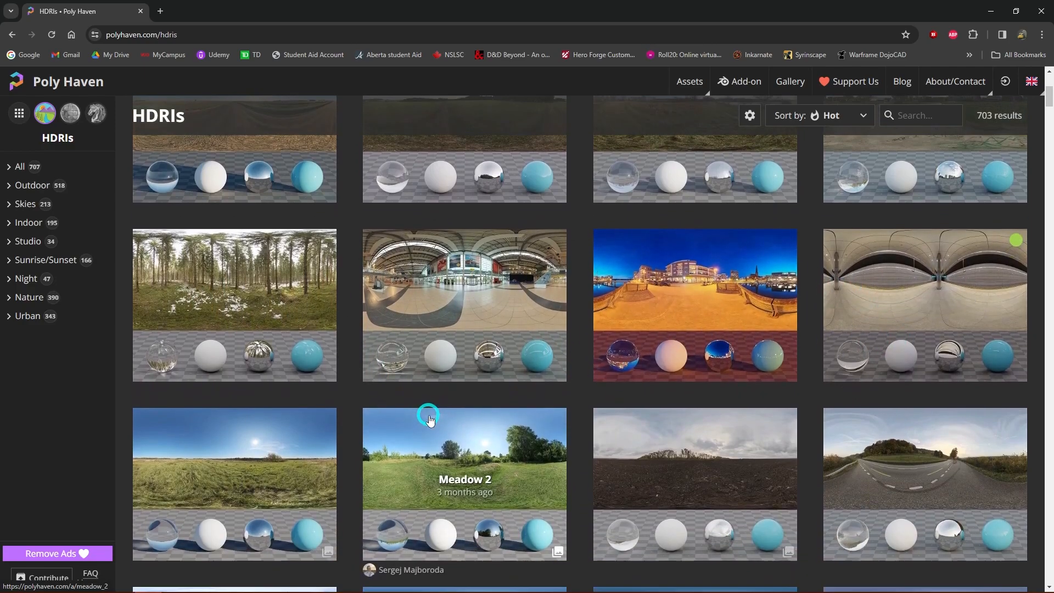
{"action": "scroll", "coordinate": [430, 420], "scroll_direction": "down", "scroll_amount": 2}
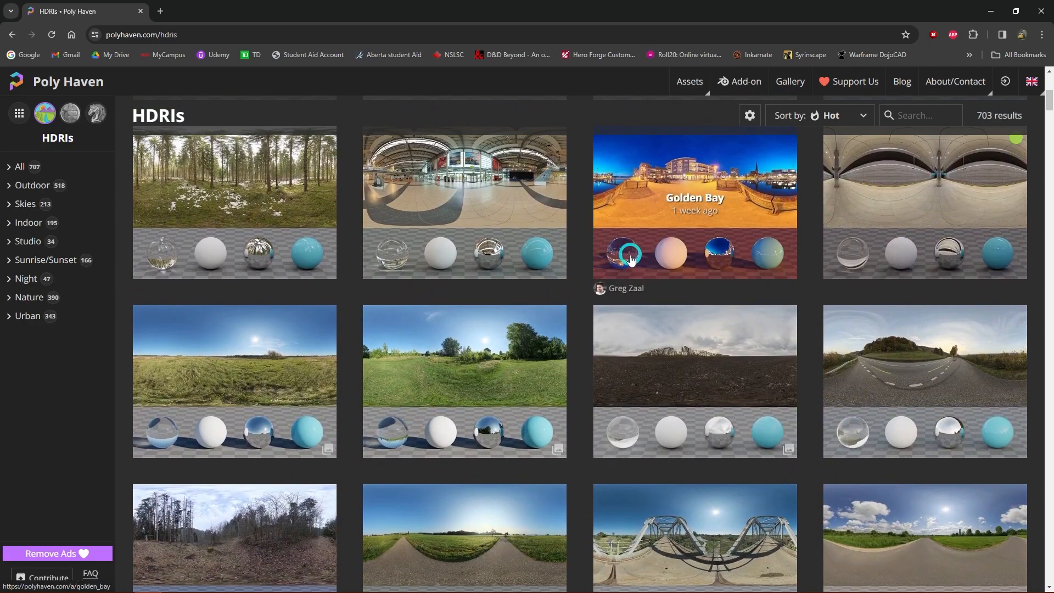
{"action": "scroll", "coordinate": [725, 285], "scroll_direction": "up", "scroll_amount": 2}
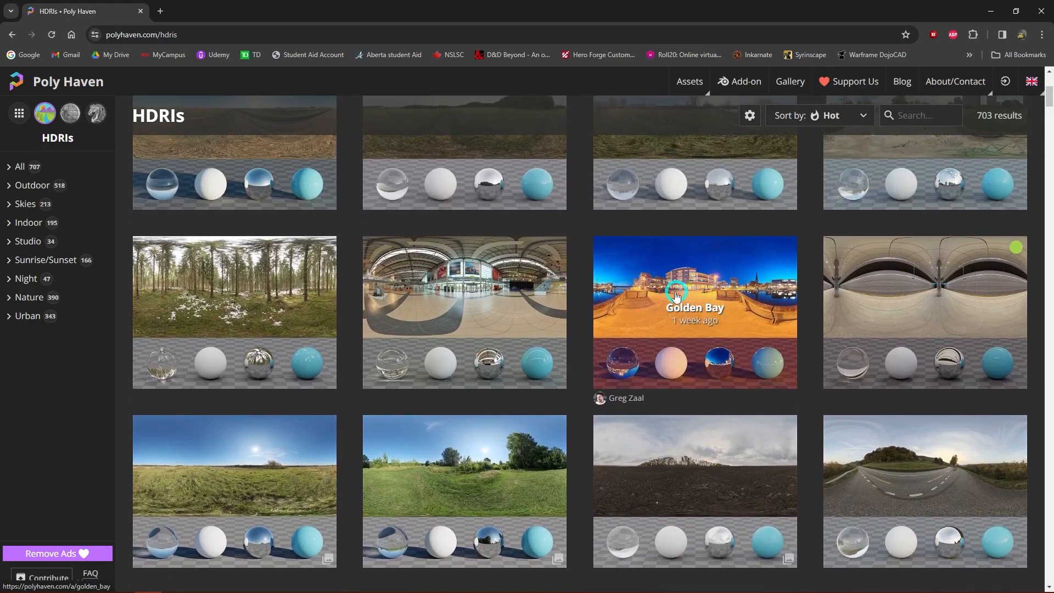
{"action": "scroll", "coordinate": [684, 309], "scroll_direction": "down", "scroll_amount": 2}
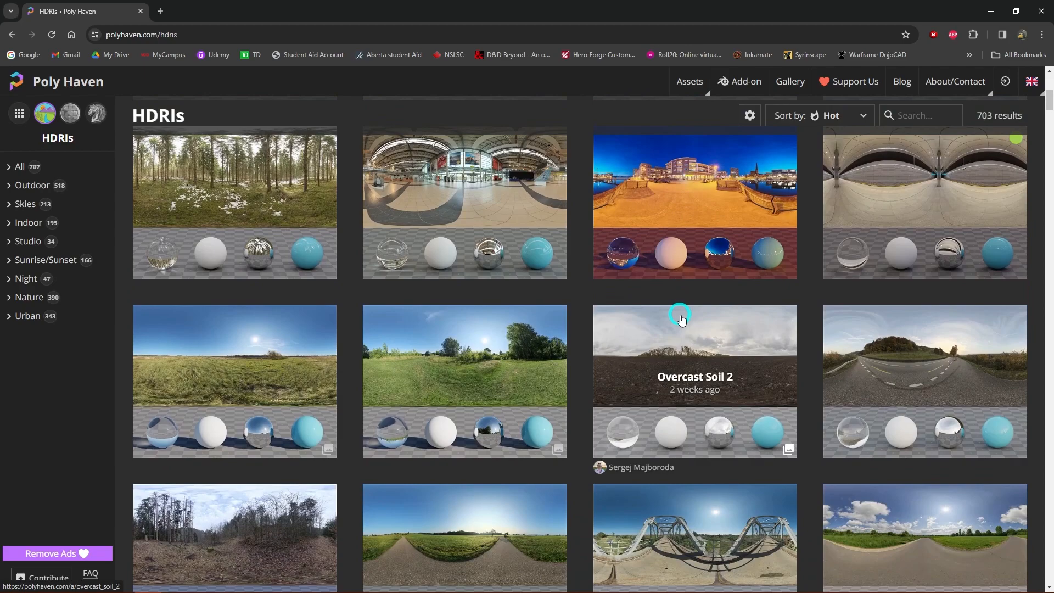
{"action": "scroll", "coordinate": [681, 319], "scroll_direction": "down", "scroll_amount": 7}
{"action": "scroll", "coordinate": [681, 319], "scroll_direction": "down", "scroll_amount": 1}
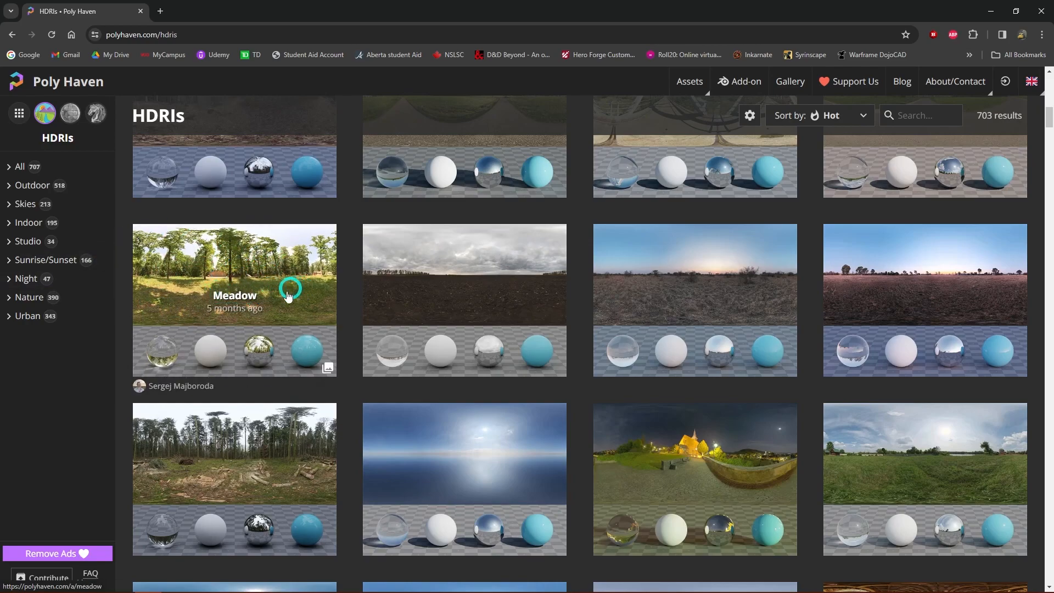
{"action": "scroll", "coordinate": [240, 317], "scroll_direction": "down", "scroll_amount": 3}
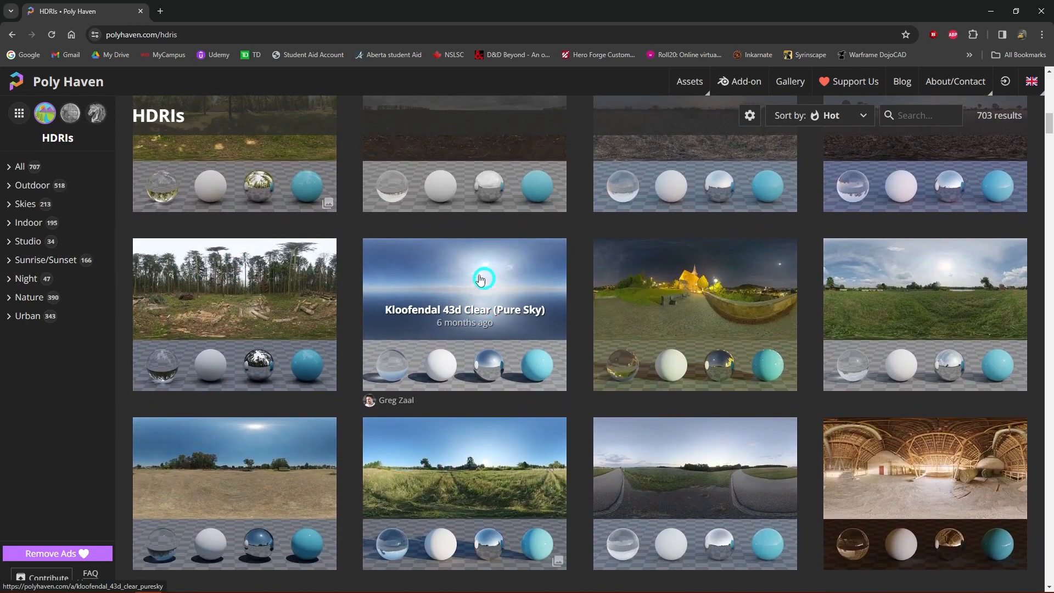
{"action": "left_click", "coordinate": [537, 275]}
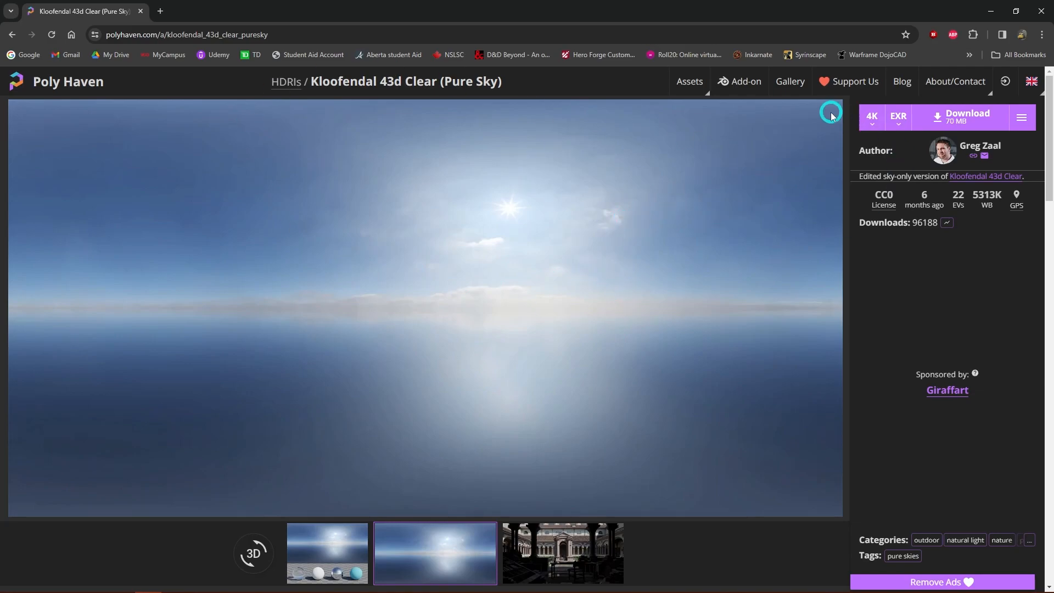
Check the HDRI's download resolution and file format options, leaving 4K and EXR selected.
{"action": "left_click", "coordinate": [874, 122]}
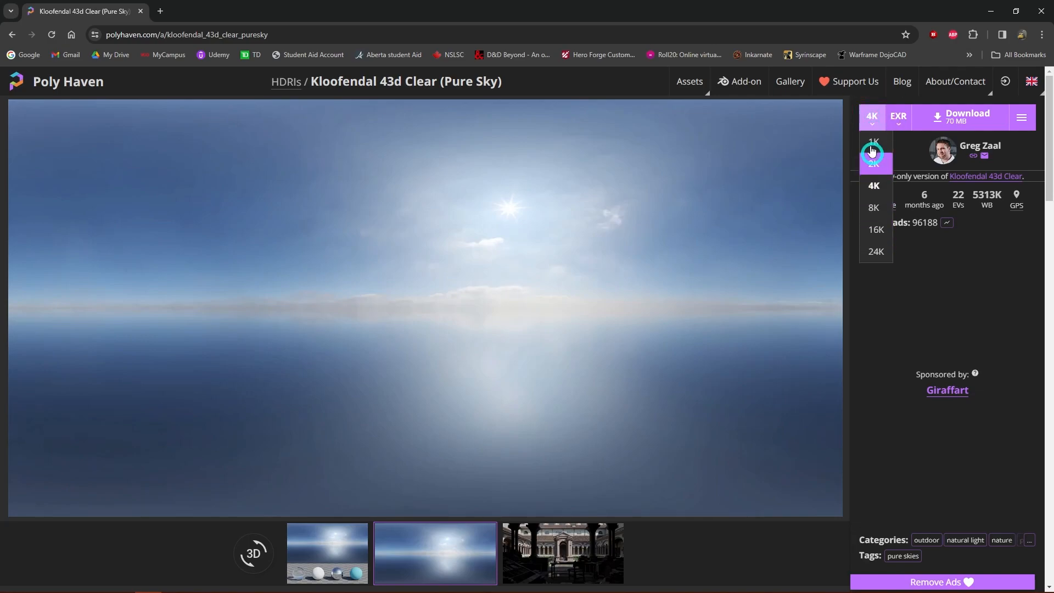
{"action": "left_click", "coordinate": [875, 117]}
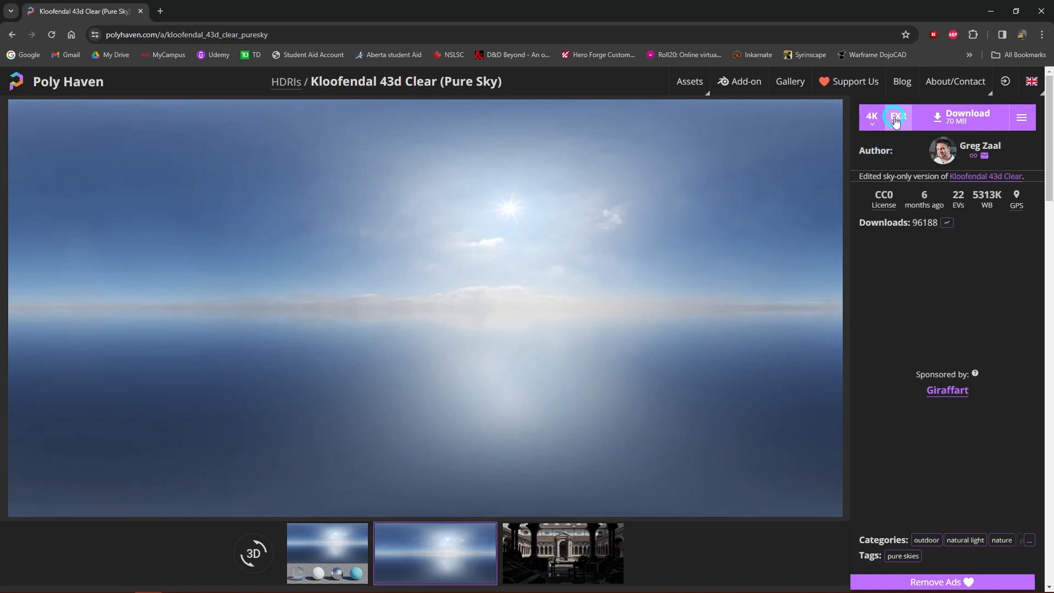
{"action": "left_click", "coordinate": [901, 124]}
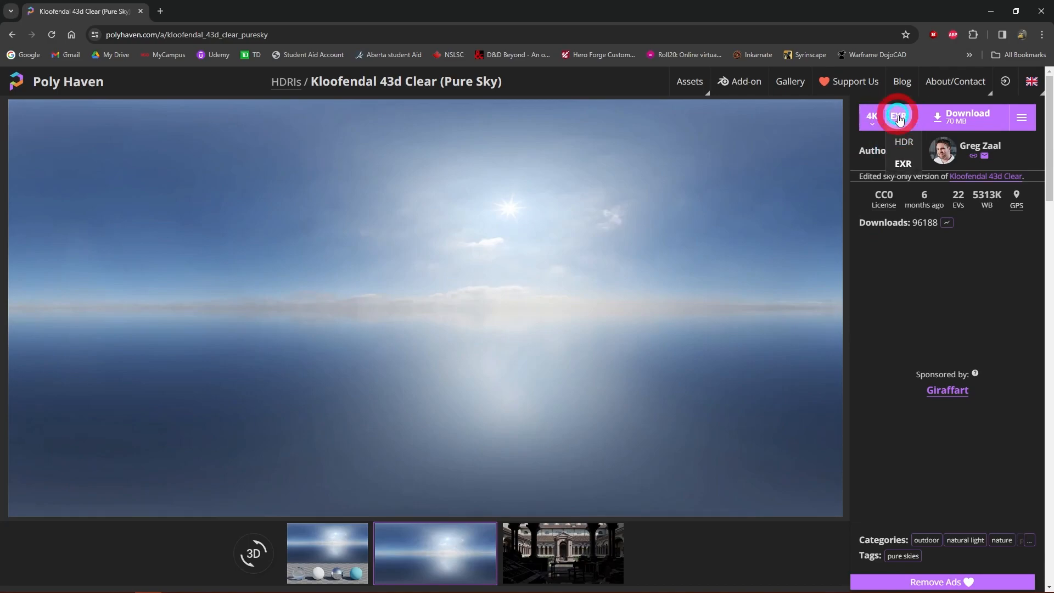
{"action": "left_click", "coordinate": [901, 115]}
Start the 4K EXR download, browse to the HDRIs folder inside BarrelDemo-Maya's sourceimages, and cancel the save.
{"action": "left_click", "coordinate": [936, 117]}
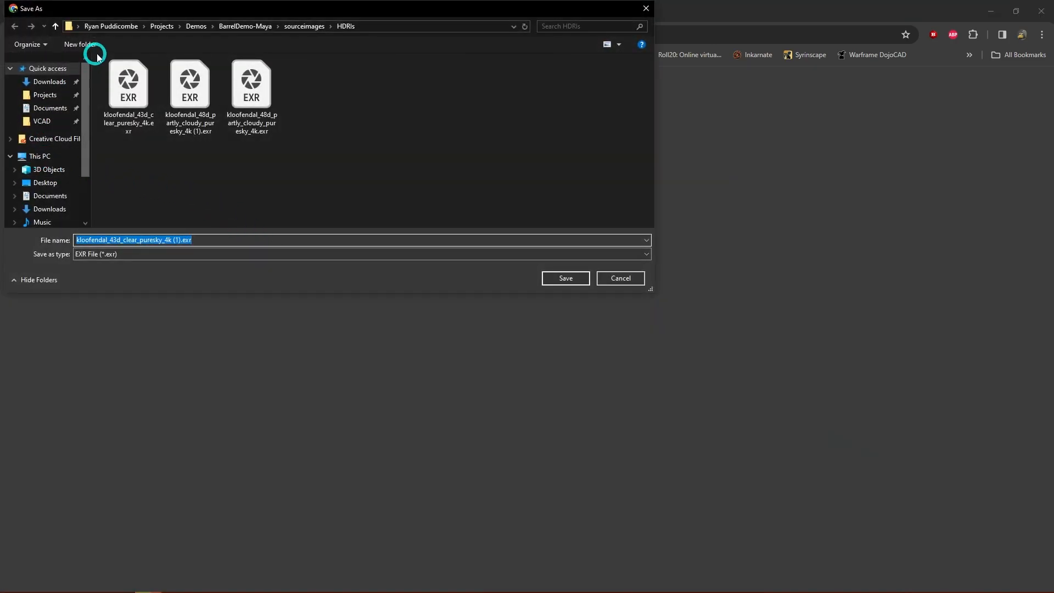
{"action": "left_click", "coordinate": [246, 26]}
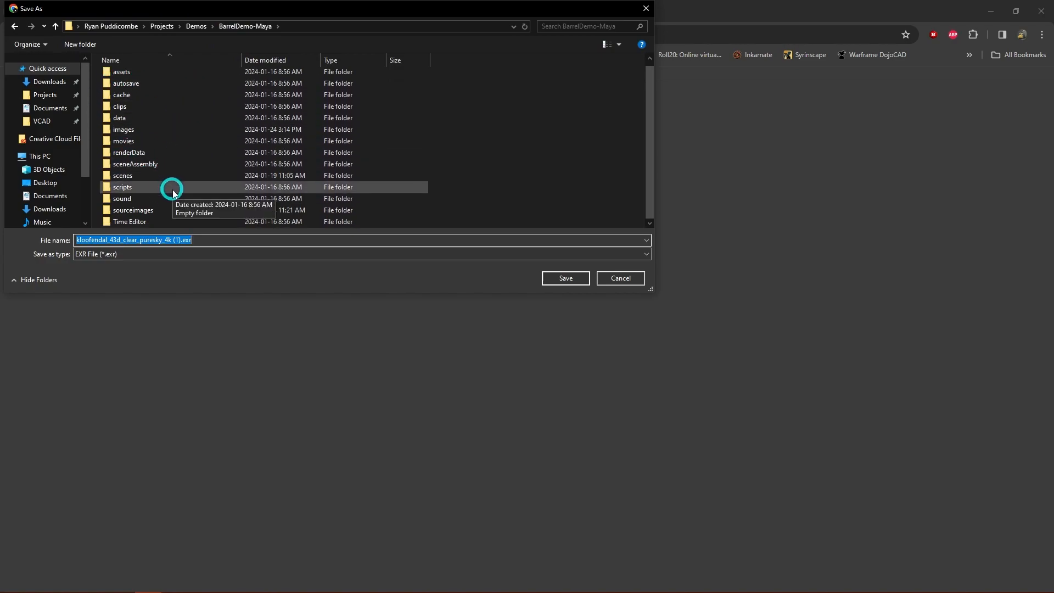
{"action": "left_click", "coordinate": [145, 214]}
{"action": "double_click", "coordinate": [146, 215]}
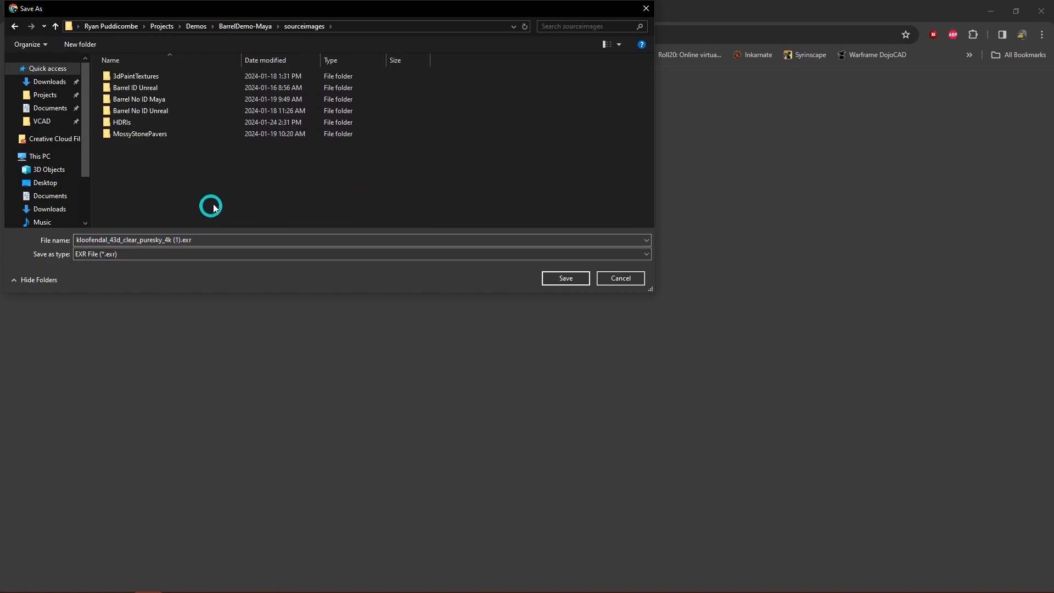
{"action": "left_click", "coordinate": [124, 123]}
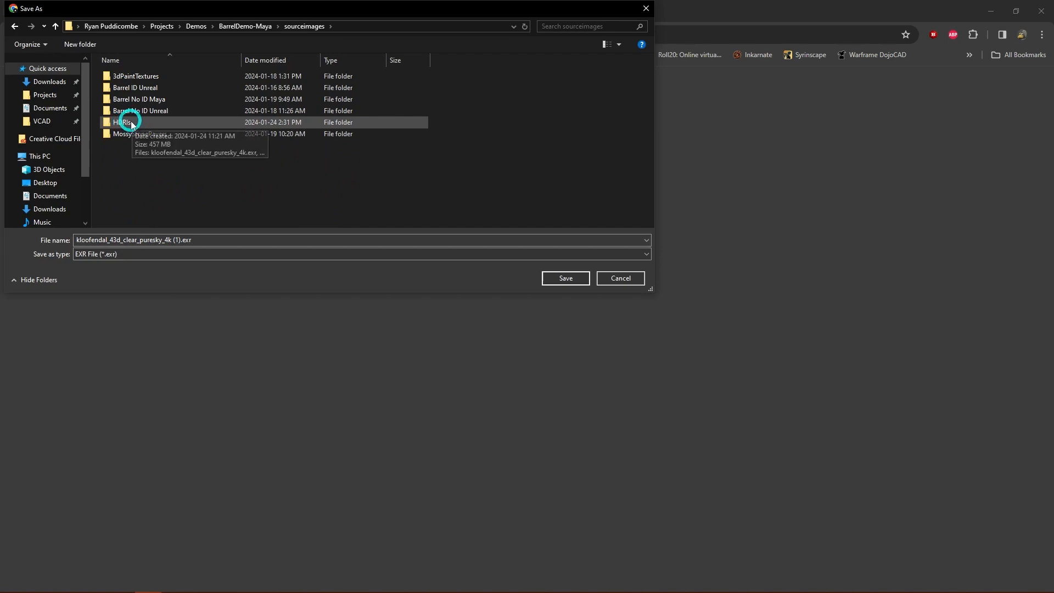
{"action": "double_click", "coordinate": [136, 123]}
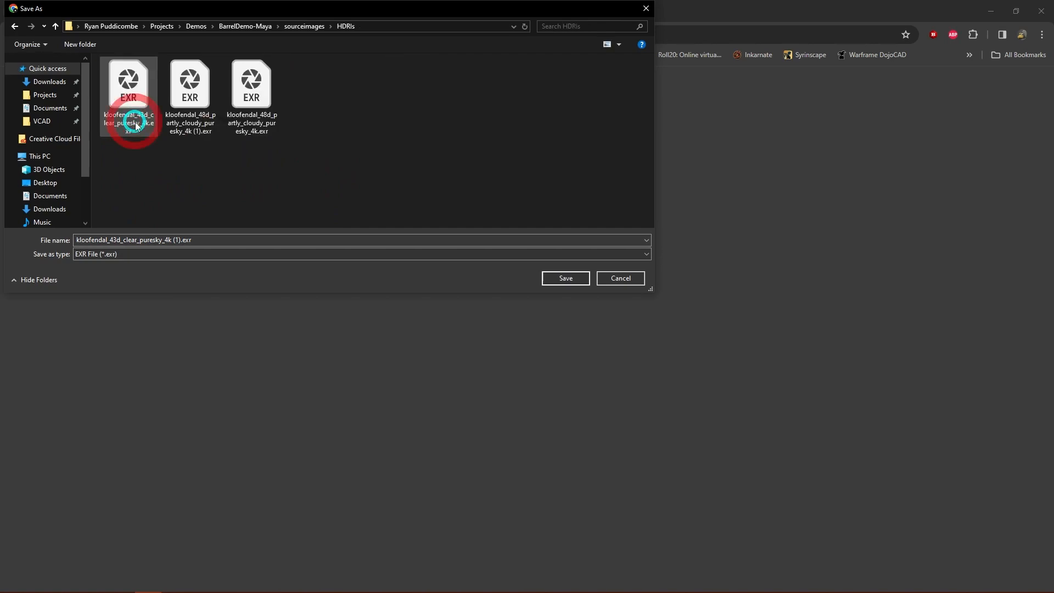
{"action": "left_click", "coordinate": [614, 279]}
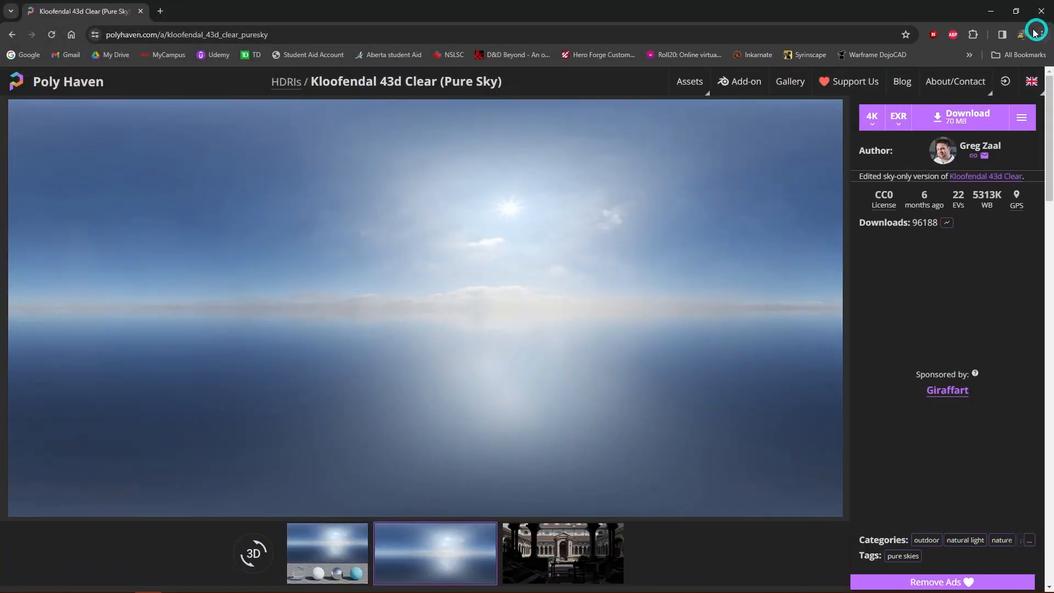
Switch back to Maya and connect a File texture to the skydome light's Color.
{"action": "left_click", "coordinate": [991, 11]}
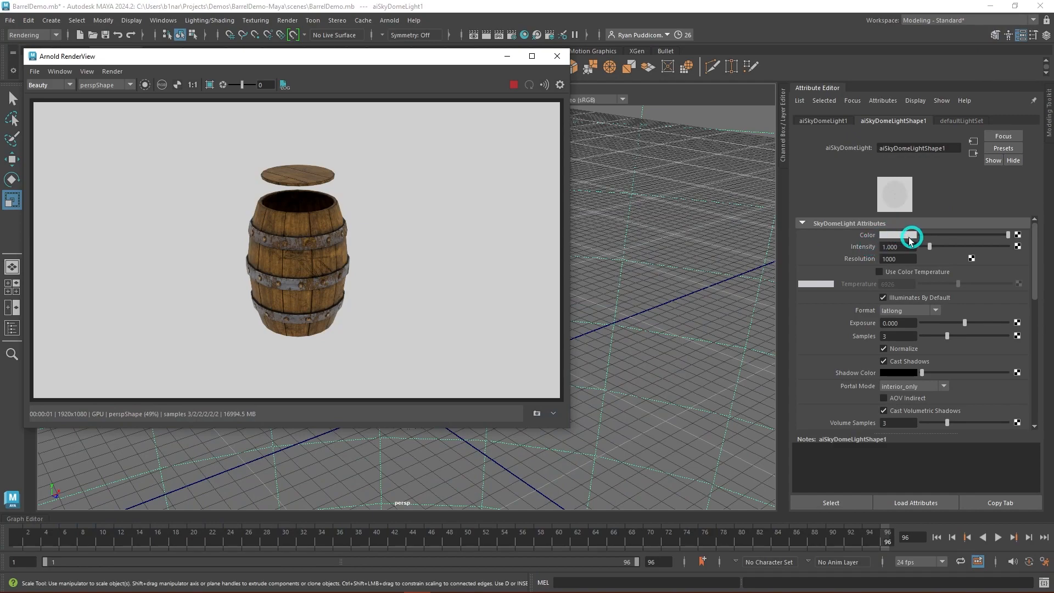
{"action": "left_click", "coordinate": [1018, 235]}
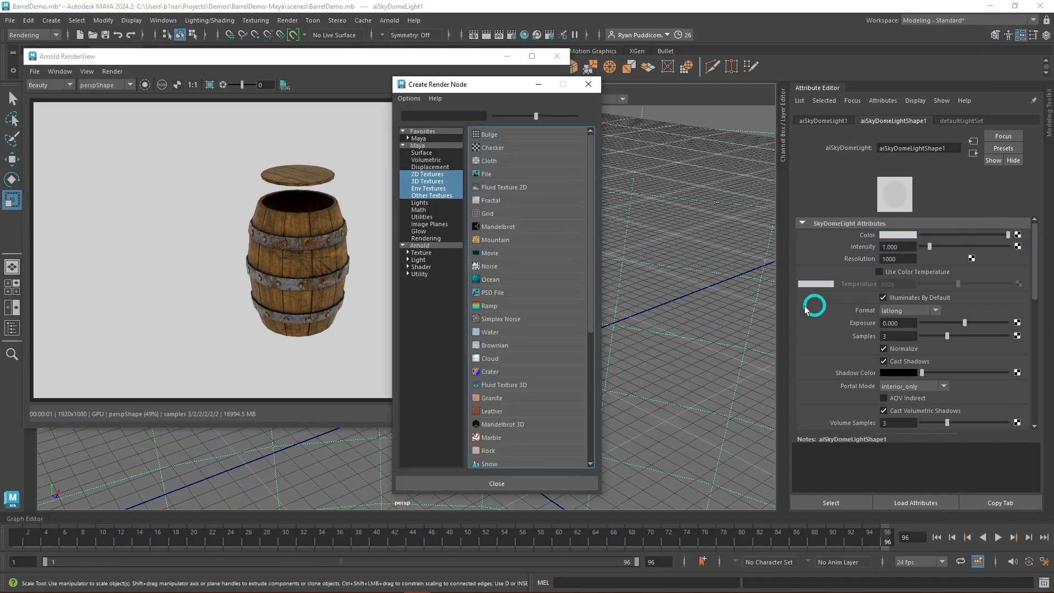
{"action": "left_click", "coordinate": [490, 174]}
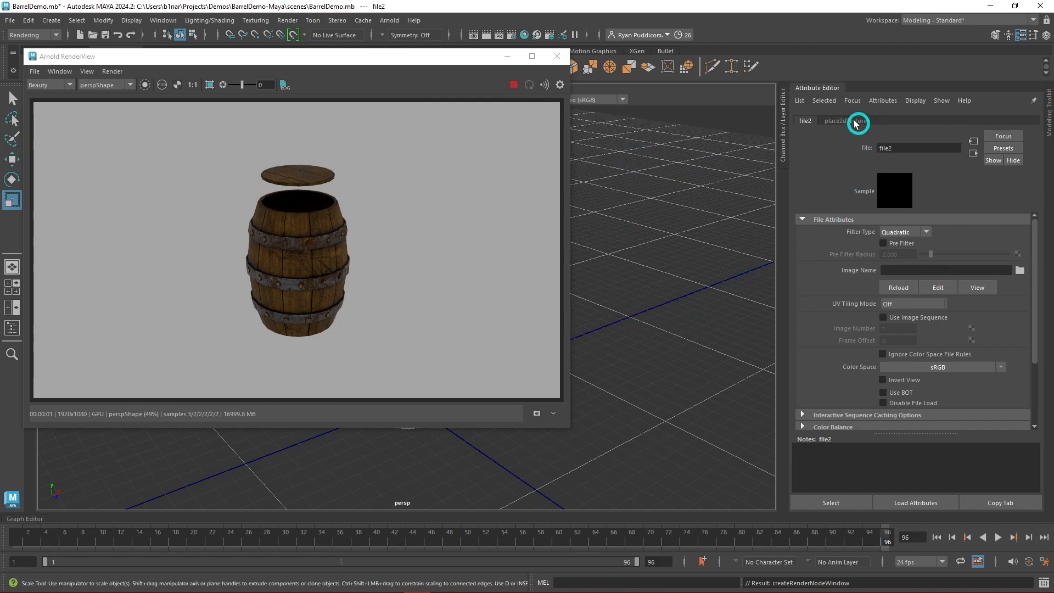
Load kloofendal_43d_clear_puresky_4k.exr from BarrelDemo-Maya's sourceimages HDRIs folder as the file texture's image.
{"action": "left_click", "coordinate": [1021, 271]}
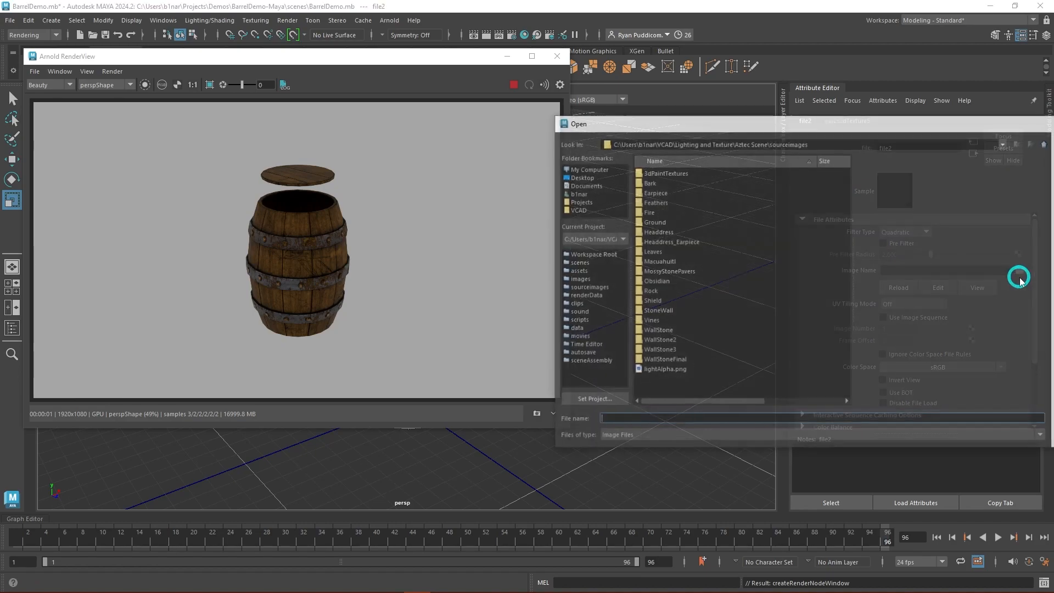
{"action": "left_click", "coordinate": [581, 202]}
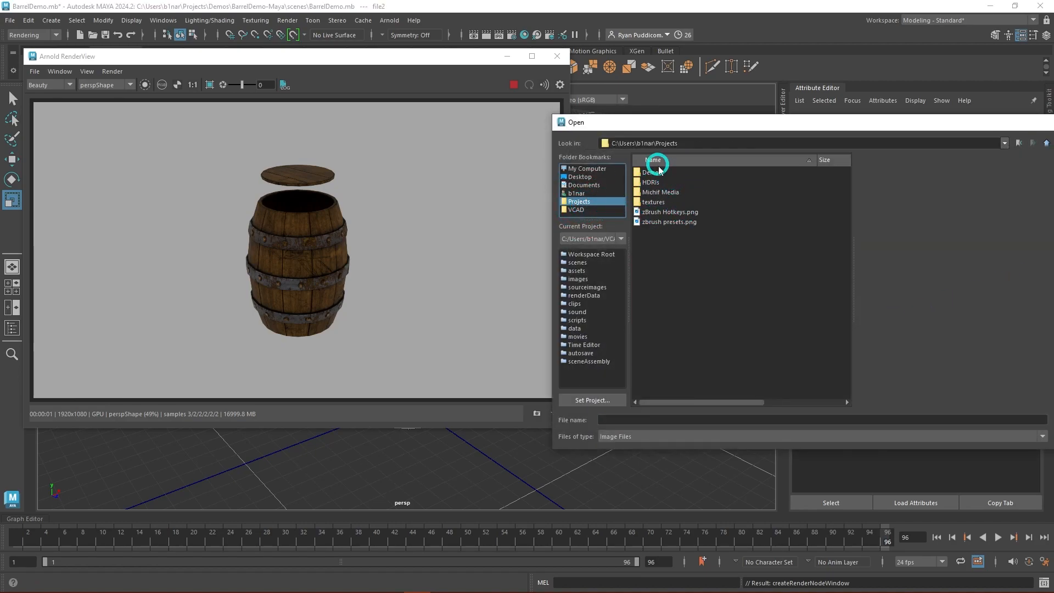
{"action": "double_click", "coordinate": [648, 174]}
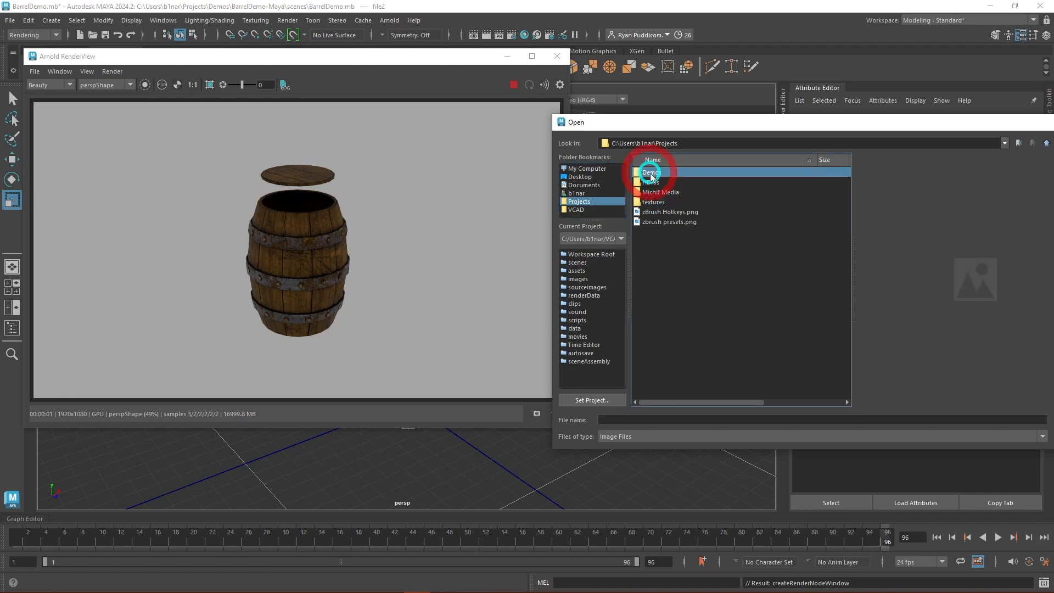
{"action": "double_click", "coordinate": [657, 173]}
{"action": "double_click", "coordinate": [671, 291]}
{"action": "double_click", "coordinate": [651, 211]}
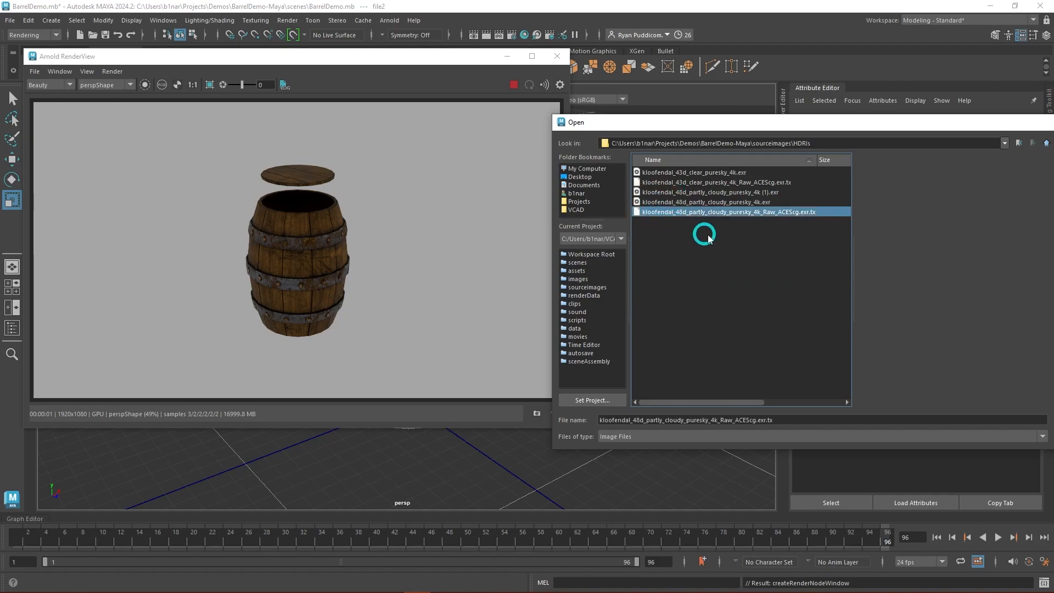
{"action": "left_click", "coordinate": [695, 173]}
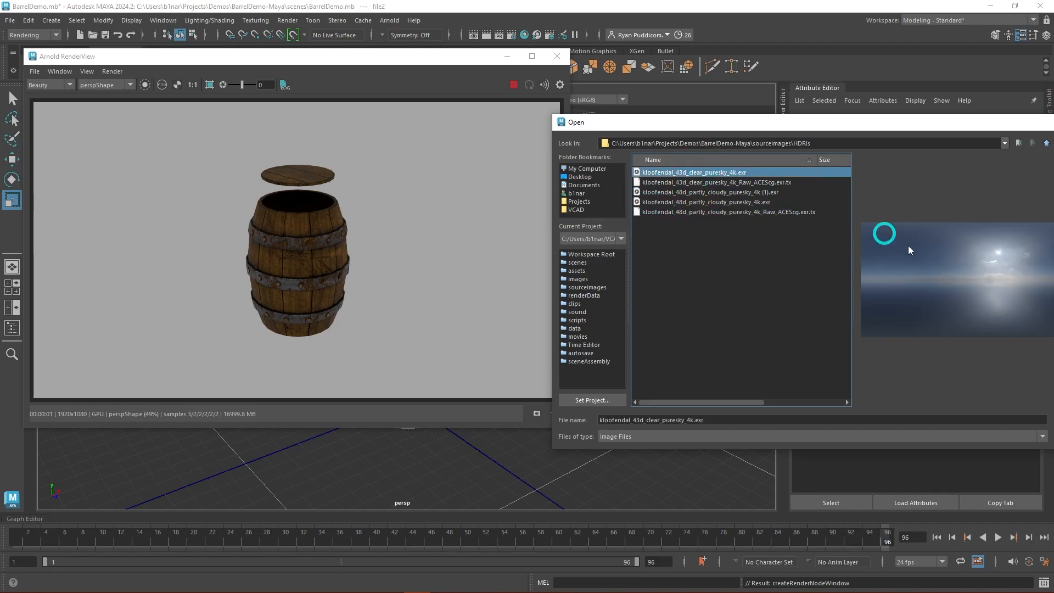
{"action": "left_click", "coordinate": [671, 192]}
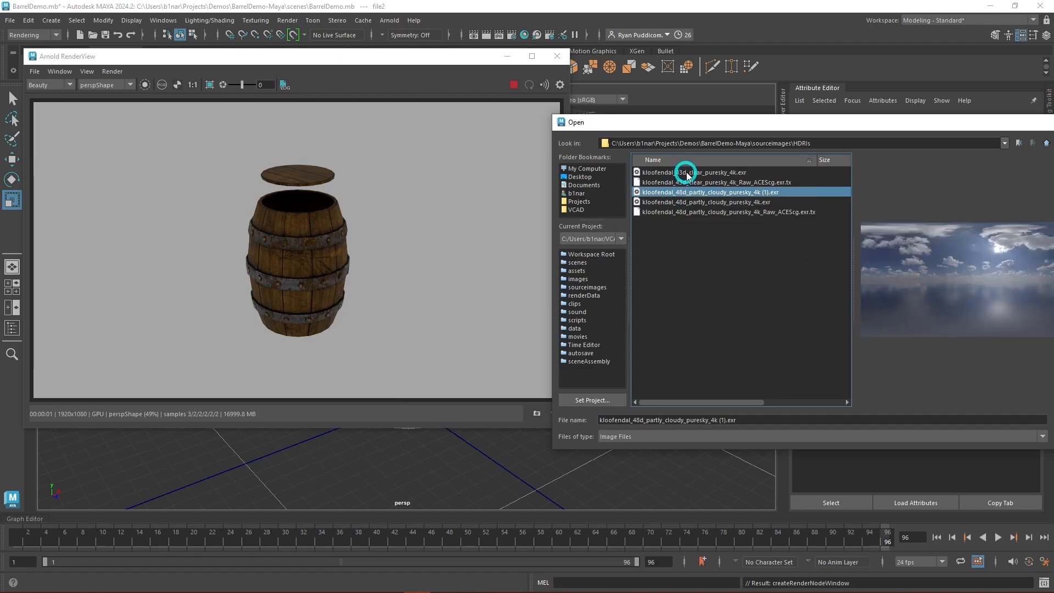
{"action": "left_click", "coordinate": [686, 173]}
{"action": "left_click_drag", "start_coordinate": [959, 136], "coordinate": [694, 137]}
{"action": "left_click", "coordinate": [814, 430]}
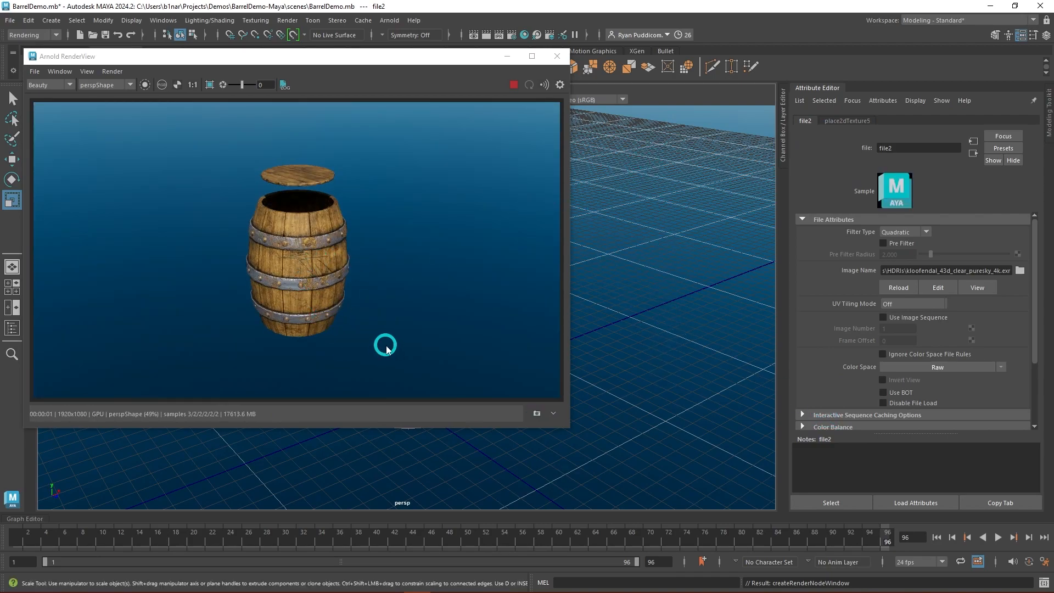
Select the skydome light and set its Camera visibility to 0 to hide the HDRI background in the render.
{"action": "left_click_drag", "start_coordinate": [675, 416], "coordinate": [657, 400], "text": "alt"}
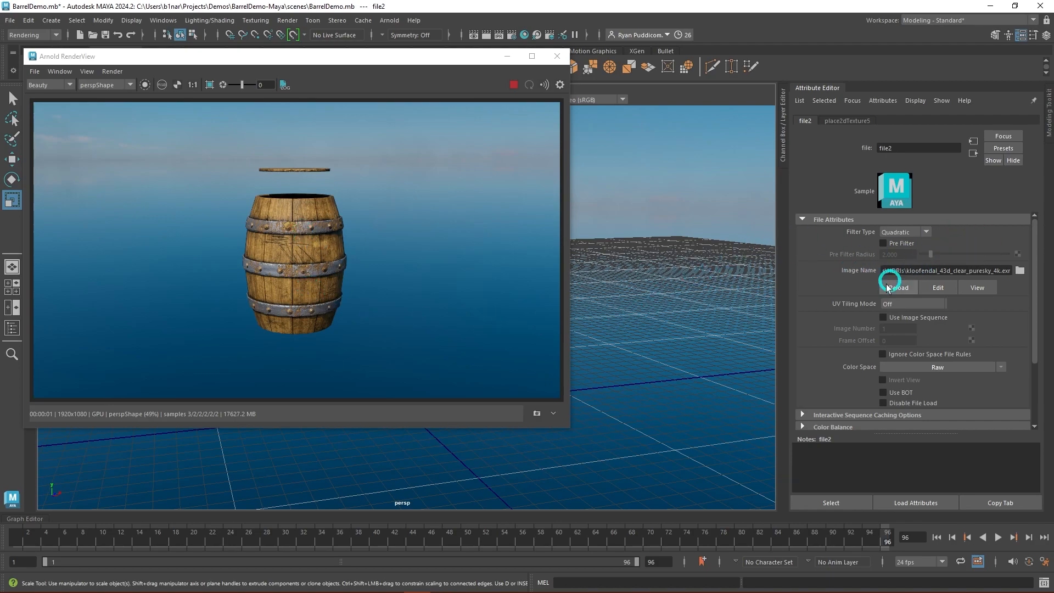
{"action": "scroll", "coordinate": [648, 288], "scroll_direction": "up", "scroll_amount": 4}
{"action": "left_click_drag", "start_coordinate": [701, 309], "coordinate": [680, 317], "text": "alt"}
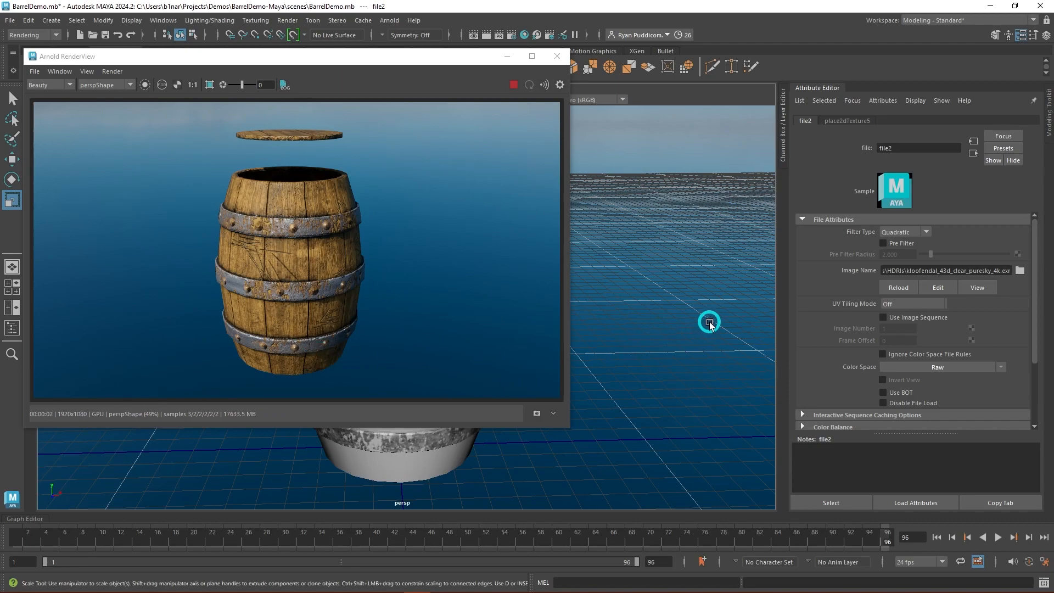
{"action": "left_click_drag", "start_coordinate": [392, 66], "coordinate": [456, 74]}
{"action": "left_click", "coordinate": [41, 101]}
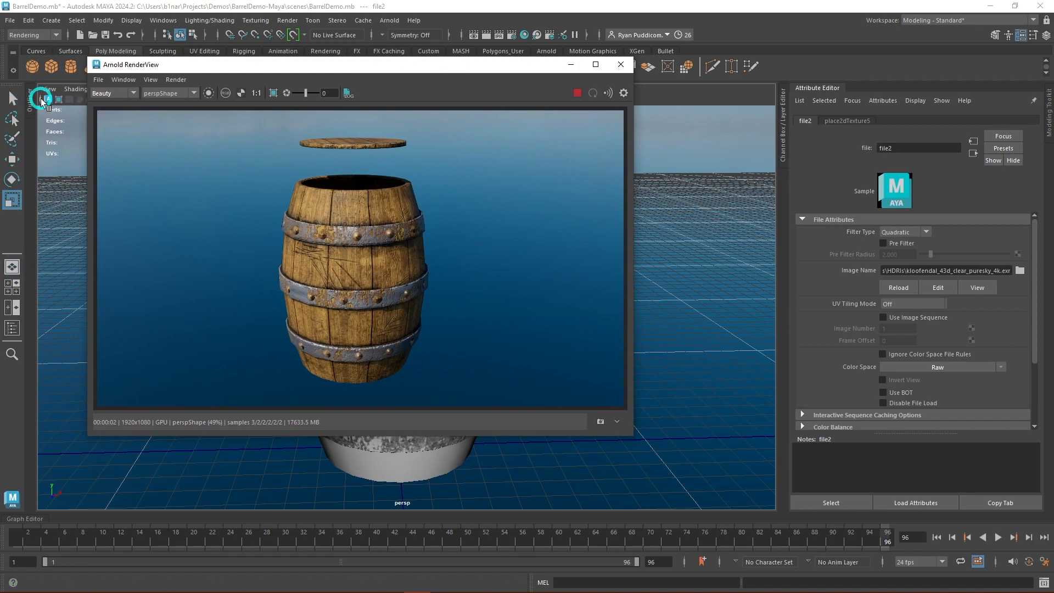
{"action": "left_click", "coordinate": [691, 180]}
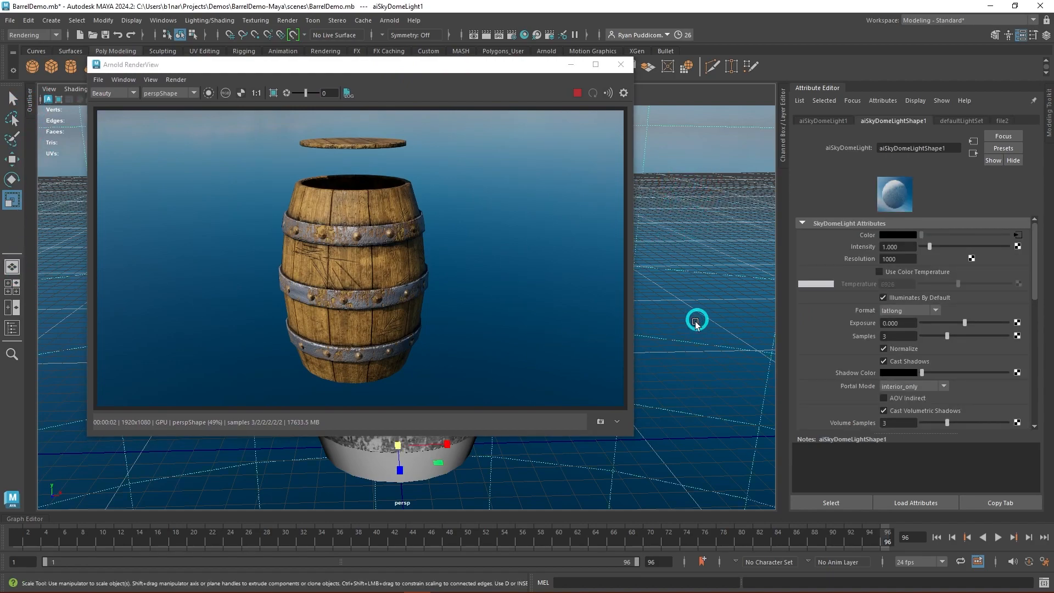
{"action": "scroll", "coordinate": [948, 356], "scroll_direction": "down", "scroll_amount": 5}
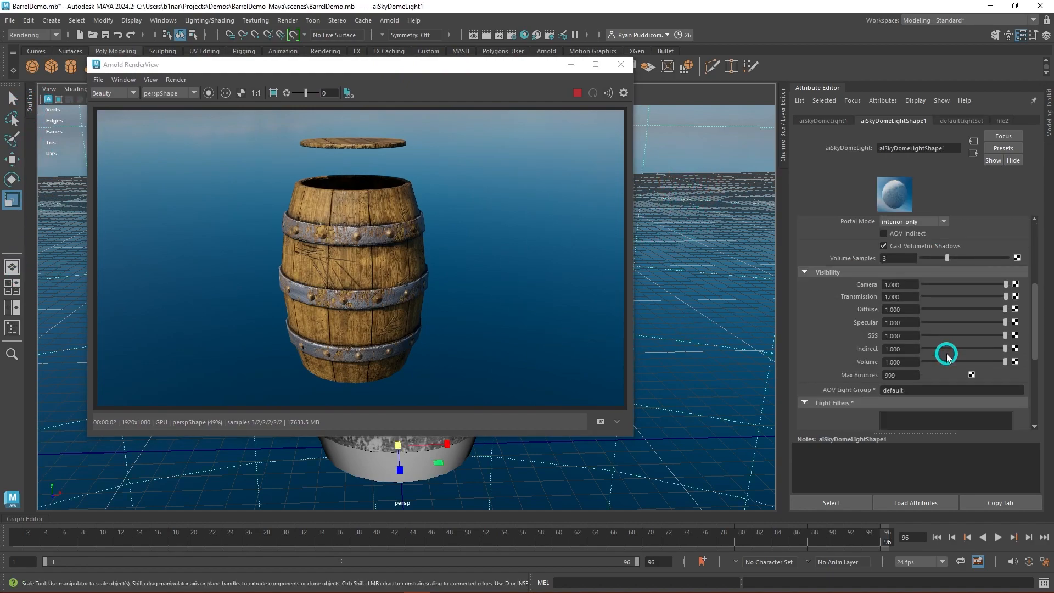
{"action": "left_click_drag", "start_coordinate": [1008, 285], "coordinate": [843, 291]}
Move the Arnold RenderView clear of the barrel and rotate the skydome light to change the HDRI's lighting direction.
{"action": "left_click_drag", "start_coordinate": [685, 430], "coordinate": [760, 198], "text": "alt"}
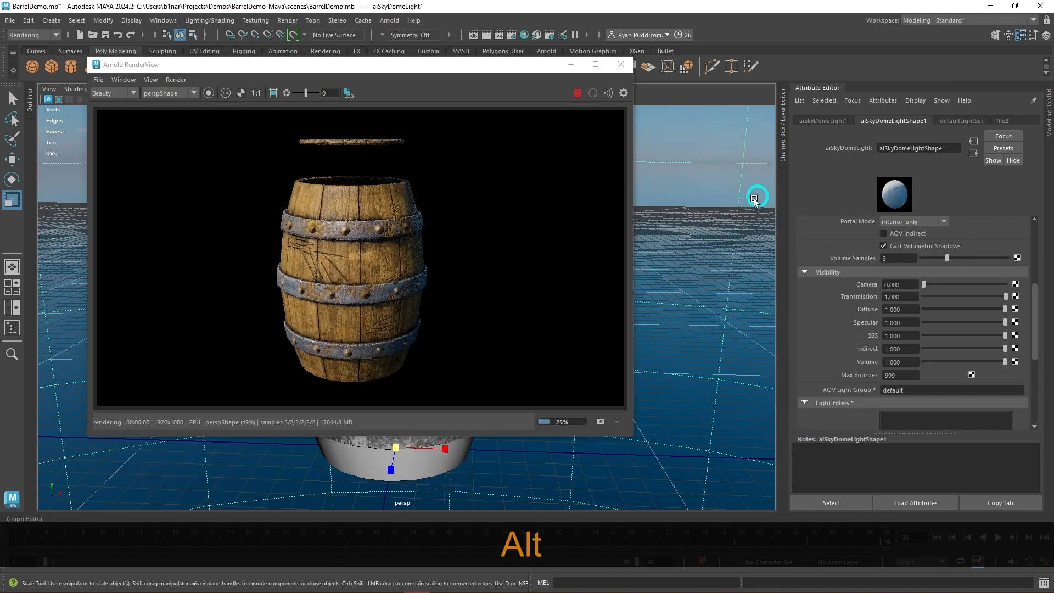
{"action": "left_click_drag", "start_coordinate": [706, 341], "coordinate": [722, 275], "text": "alt"}
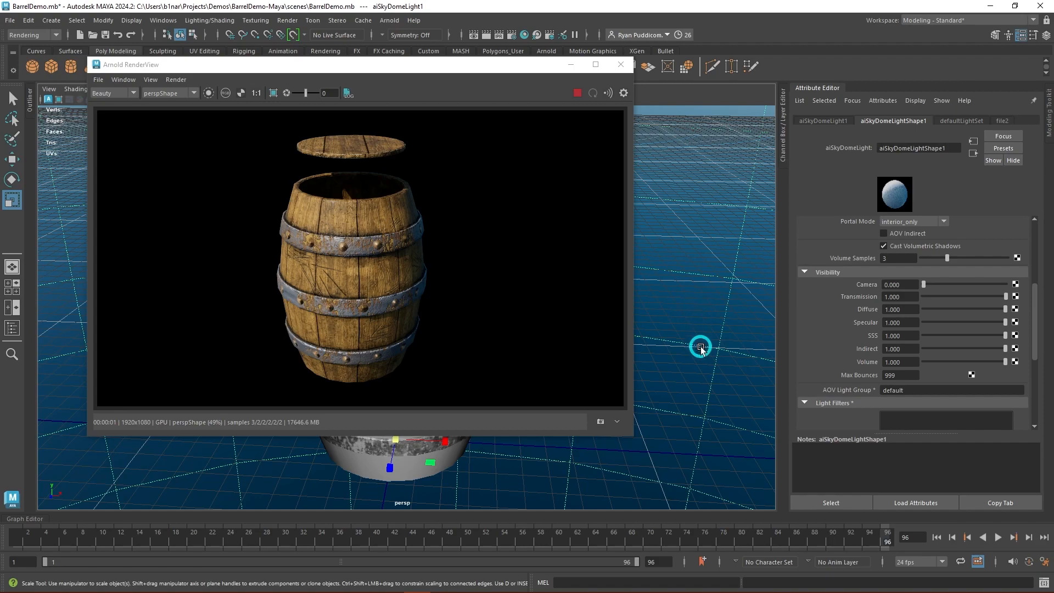
{"action": "key", "text": "e"}
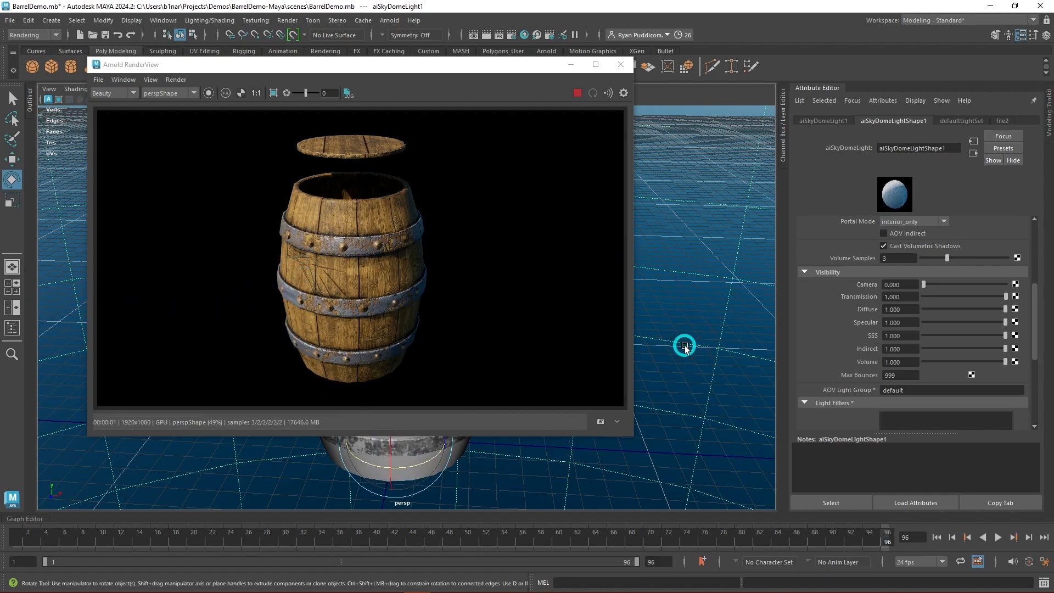
{"action": "left_click_drag", "start_coordinate": [411, 80], "coordinate": [327, 21]}
{"action": "left_click_drag", "start_coordinate": [383, 397], "coordinate": [633, 486]}
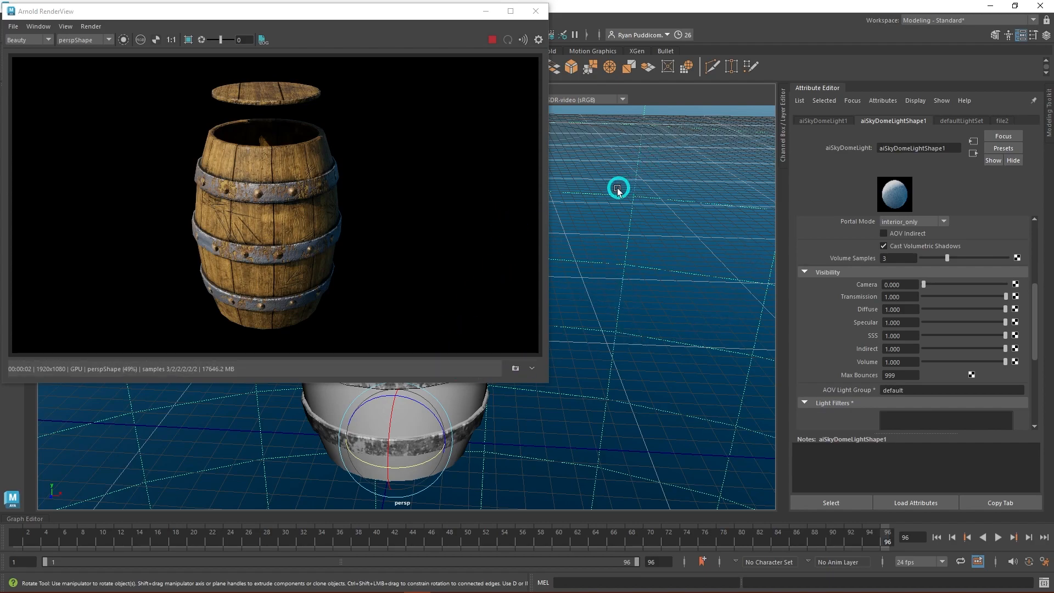
Stop the live render and undo the skydome light's changes back to before the HDRI file texture was connected.
{"action": "left_click", "coordinate": [500, 50]}
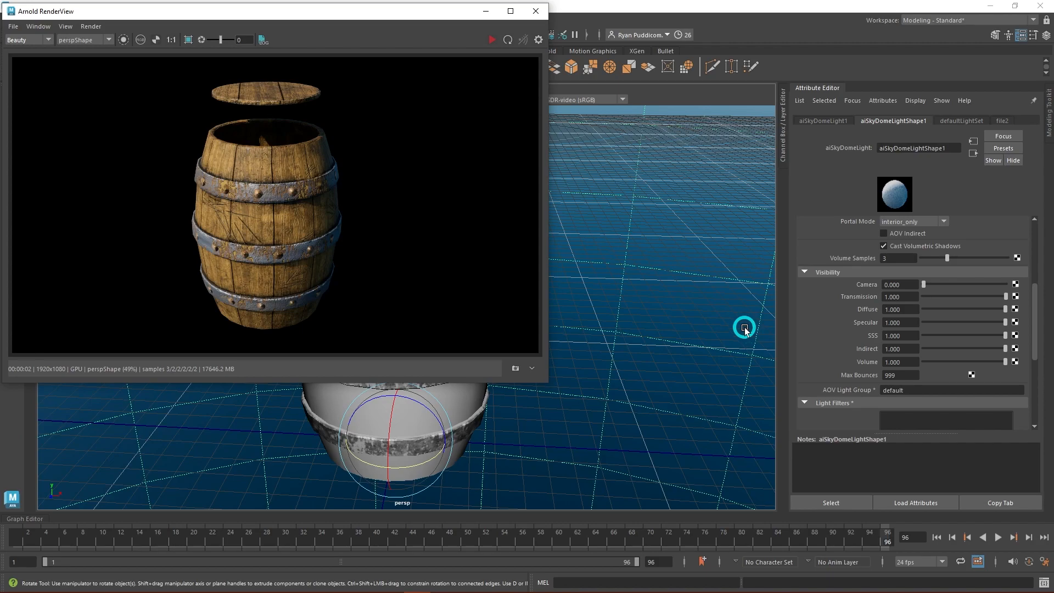
{"action": "key", "text": "ctrl+z"}
{"action": "key", "text": "ctrl+z"}
{"action": "key", "text": "ctrl+z"}
{"action": "key", "text": "ctrl+z"}
{"action": "key", "text": "ctrl+z"}
{"action": "key", "text": "ctrl+z"}
{"action": "key", "text": "ctrl+z"}
{"action": "key", "text": "ctrl+z"}
{"action": "key", "text": "ctrl+z"}
{"action": "key", "text": "ctrl+z"}
{"action": "key", "text": "ctrl+z"}
{"action": "key", "text": "ctrl+z"}
{"action": "key", "text": "ctrl+z"}
{"action": "key", "text": "ctrl+z"}
{"action": "key", "text": "ctrl+z"}
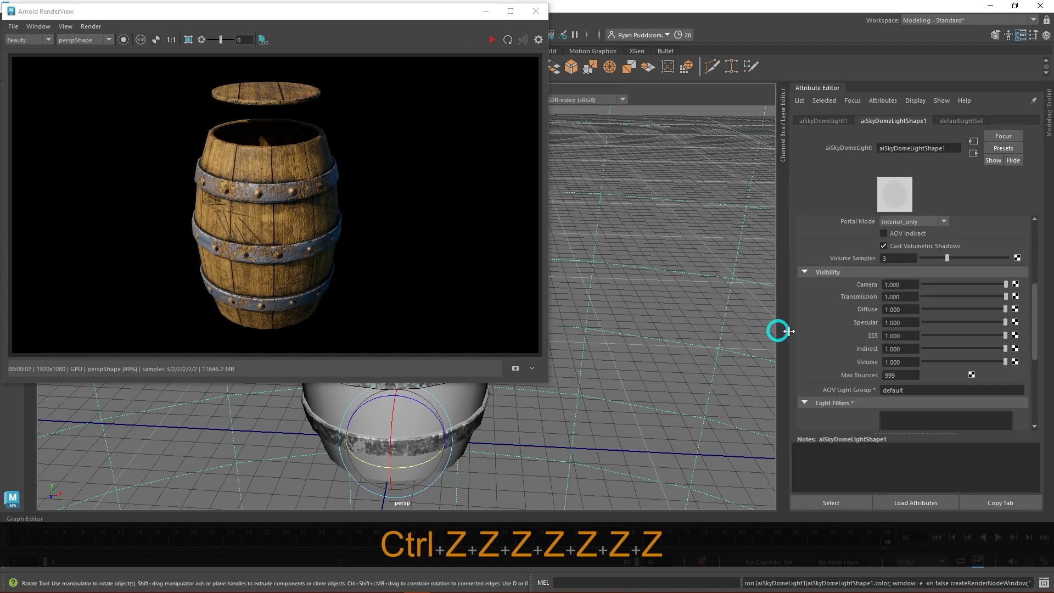
Restart the live render and set the plain white skydome light's Camera visibility to 0.
{"action": "scroll", "coordinate": [867, 320], "scroll_direction": "up", "scroll_amount": 5}
{"action": "left_click_drag", "start_coordinate": [681, 398], "coordinate": [660, 352], "text": "alt"}
{"action": "left_click", "coordinate": [490, 41]}
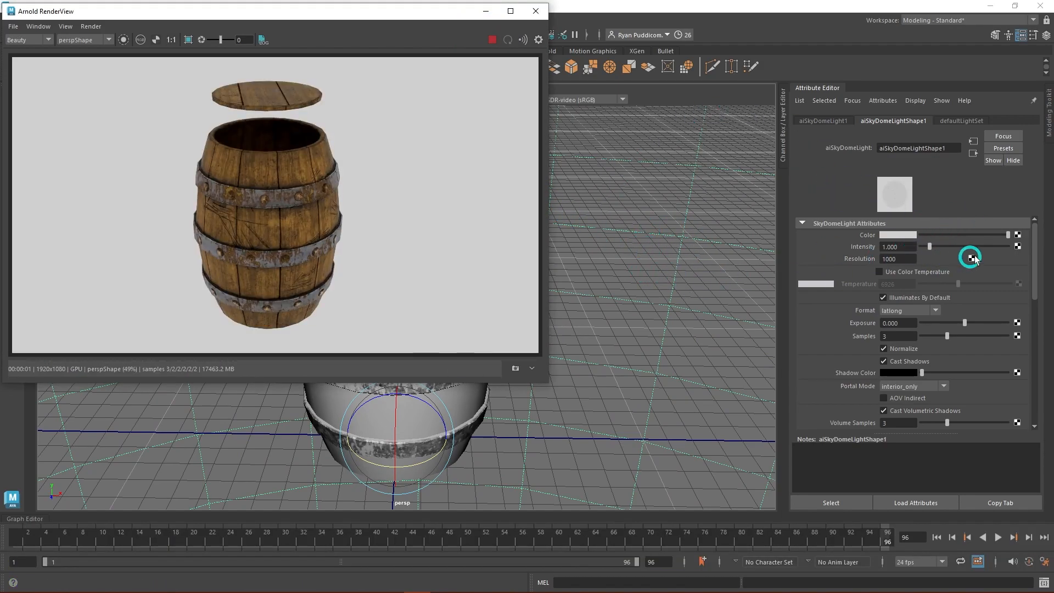
{"action": "left_click_drag", "start_coordinate": [1010, 237], "coordinate": [1036, 226]}
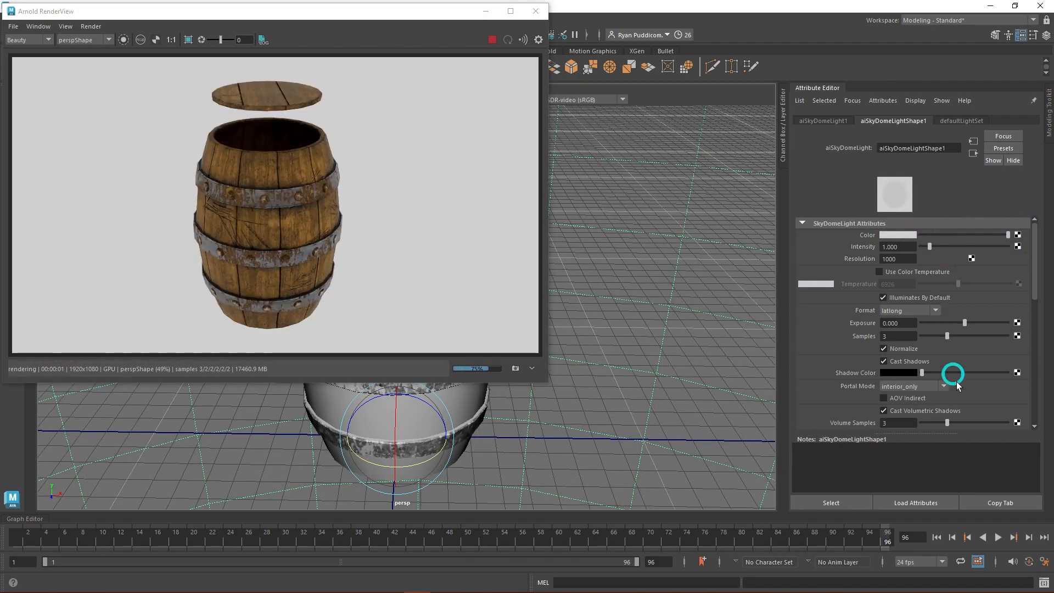
{"action": "scroll", "coordinate": [950, 373], "scroll_direction": "down", "scroll_amount": 3}
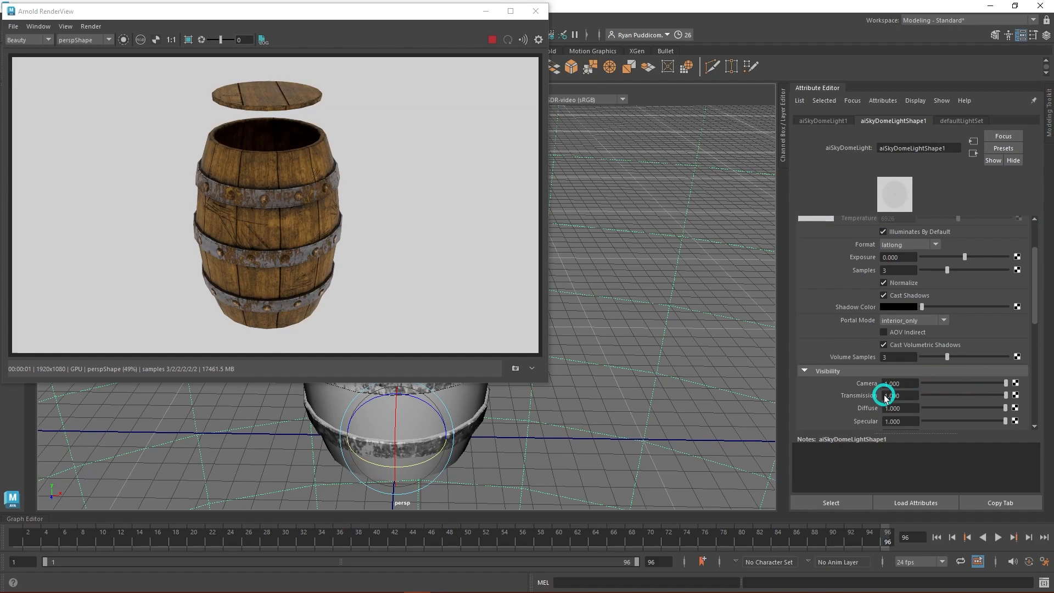
{"action": "left_click_drag", "start_coordinate": [928, 383], "coordinate": [902, 379]}
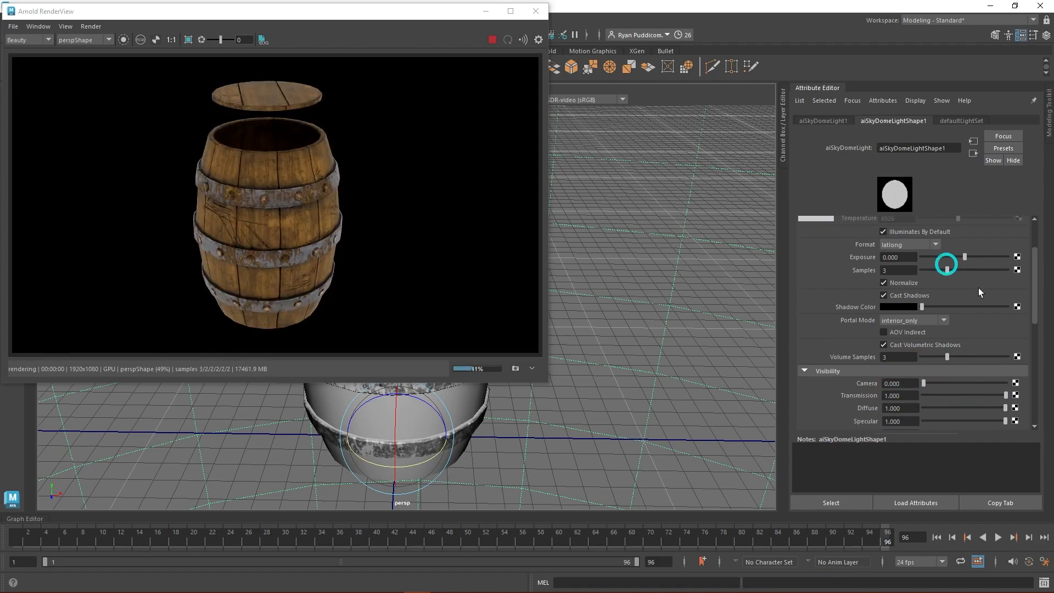
Compare skydome light intensities of 0.75 and 0.5 in the render, ending on 0.5.
{"action": "scroll", "coordinate": [883, 306], "scroll_direction": "up", "scroll_amount": 1}
{"action": "scroll", "coordinate": [883, 306], "scroll_direction": "up", "scroll_amount": 2}
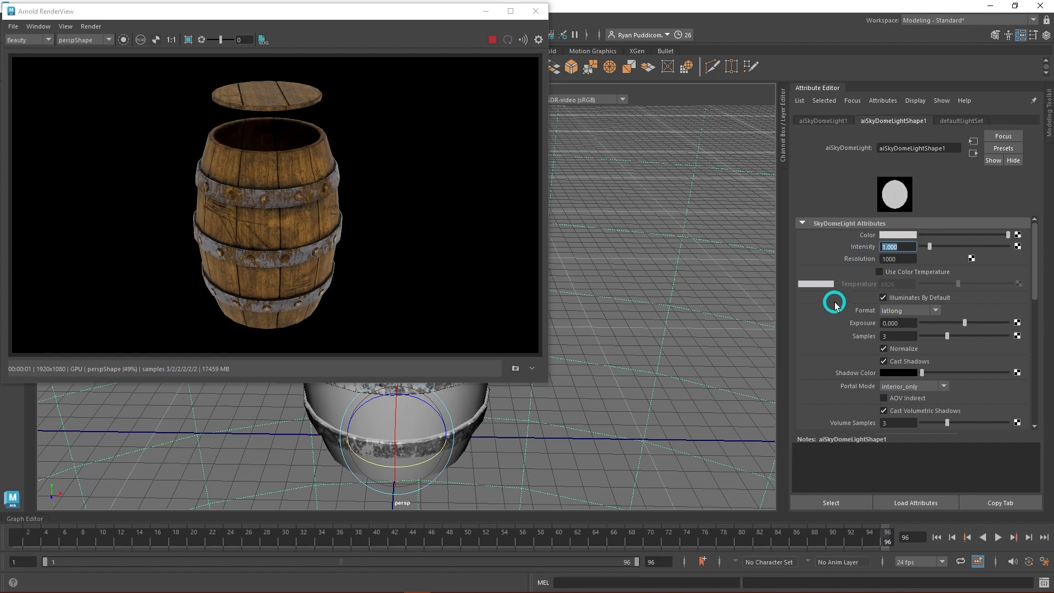
{"action": "type", "text": ".75"}
{"action": "key", "text": "Return"}
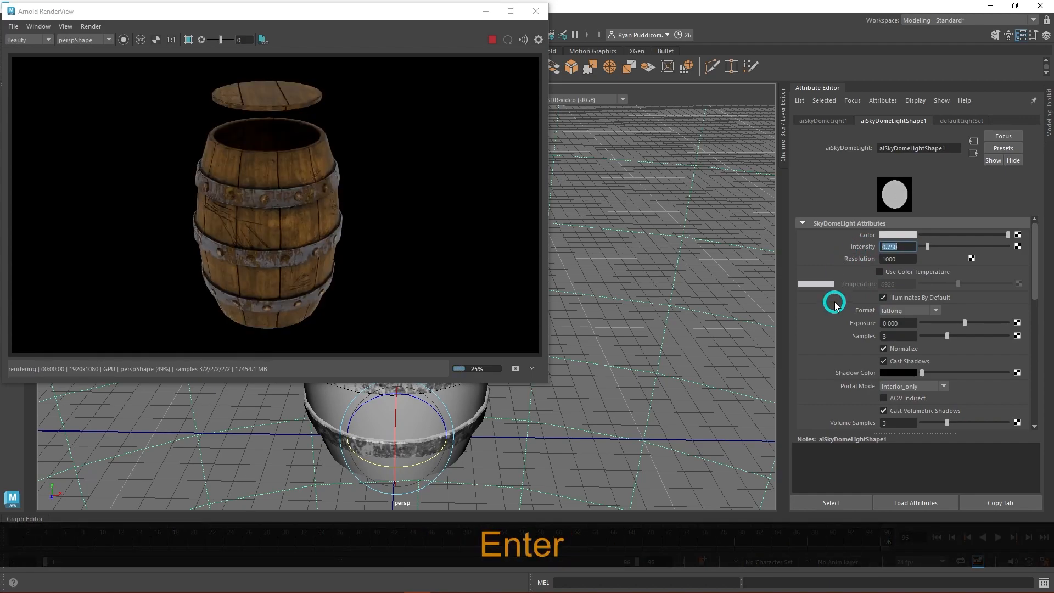
{"action": "type", "text": ".5"}
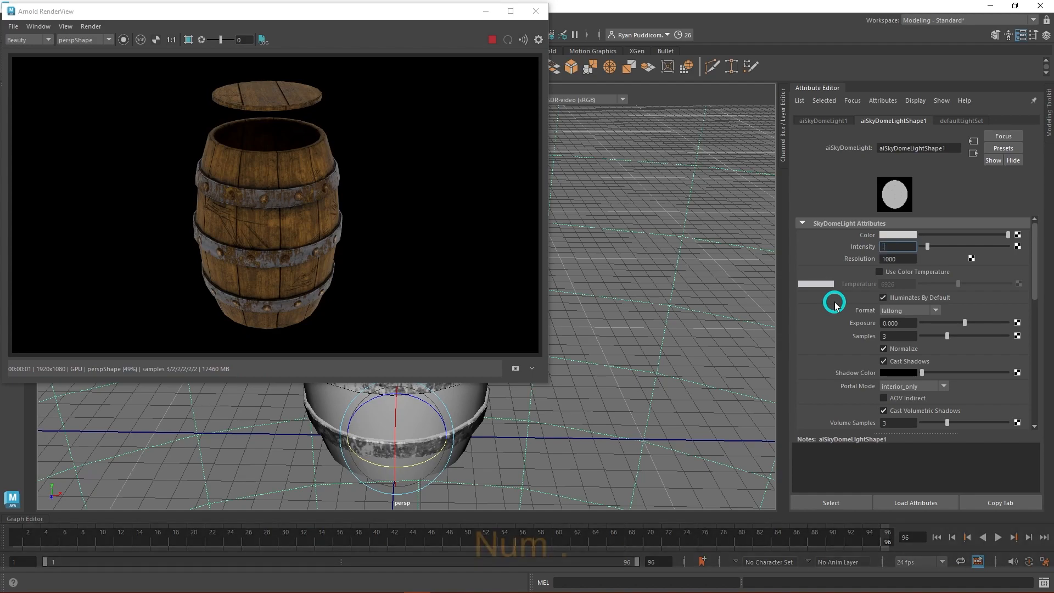
{"action": "key", "text": "Return"}
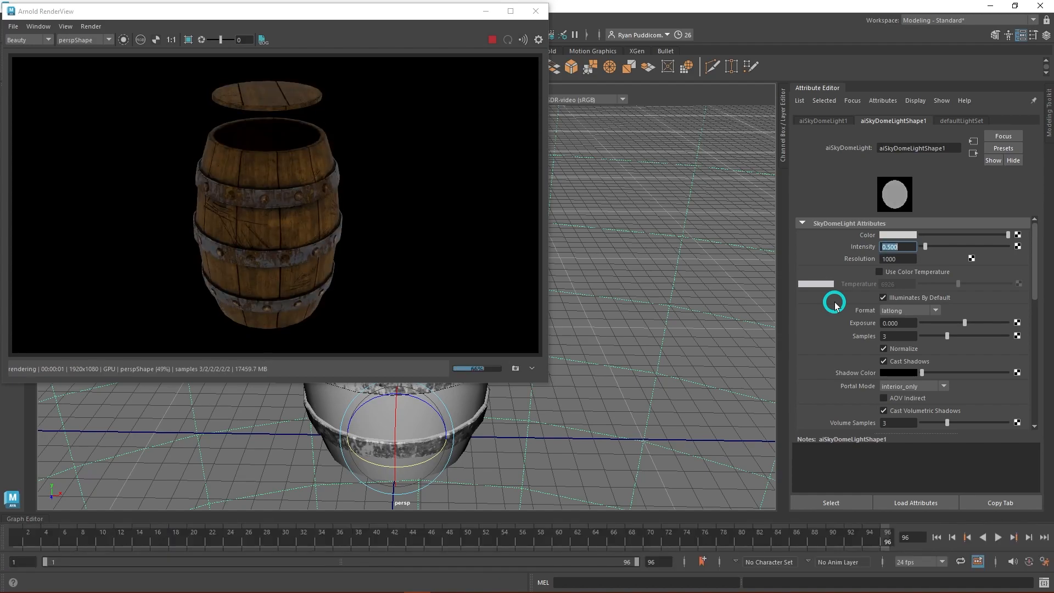
{"action": "type", "text": ".75"}
{"action": "key", "text": "Return"}
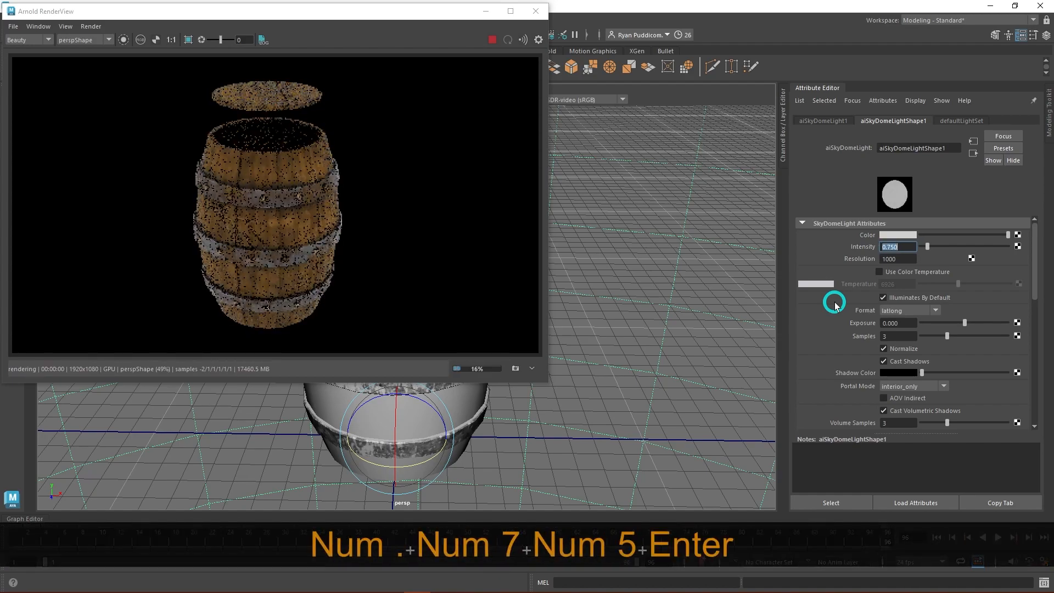
{"action": "type", "text": ".5"}
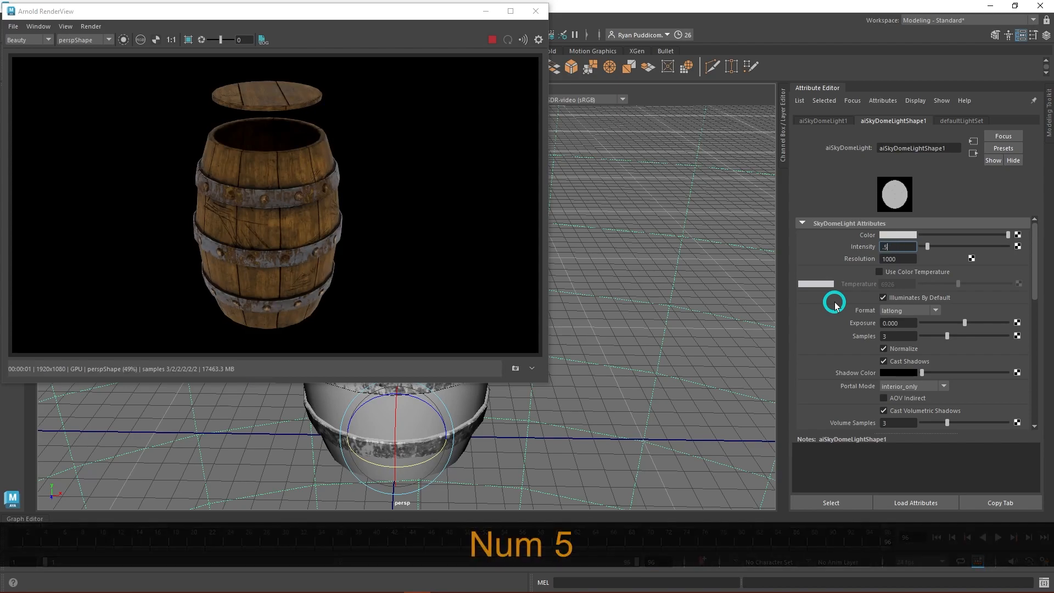
{"action": "key", "text": "Return"}
Try the skydome light's intensity at 1 from another angle of the barrel, and set it to 0.75.
{"action": "left_click_drag", "start_coordinate": [616, 423], "coordinate": [565, 419], "text": "alt"}
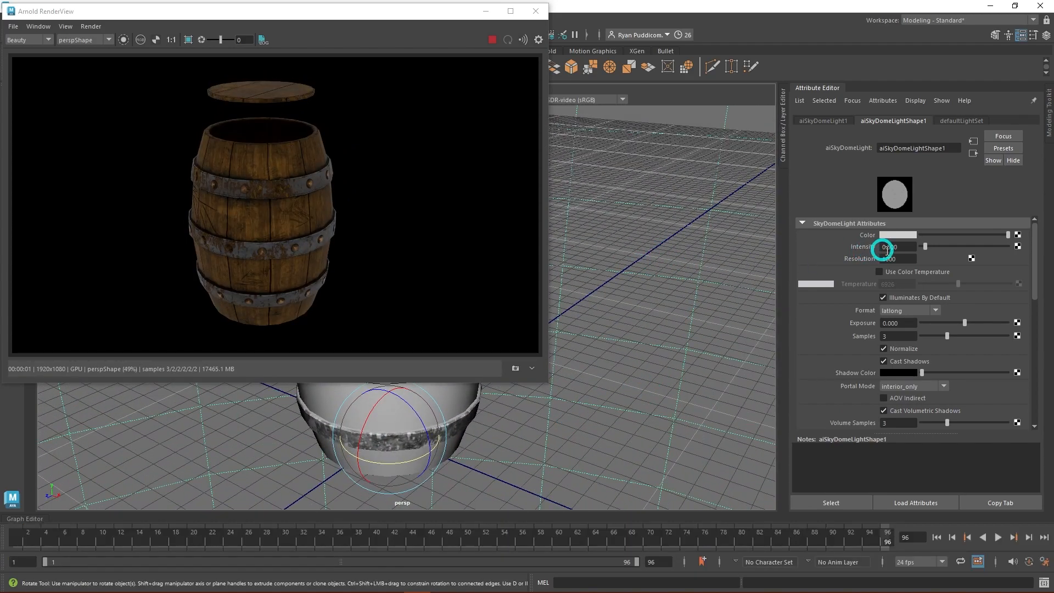
{"action": "type", "text": "1"}
{"action": "key", "text": "Return"}
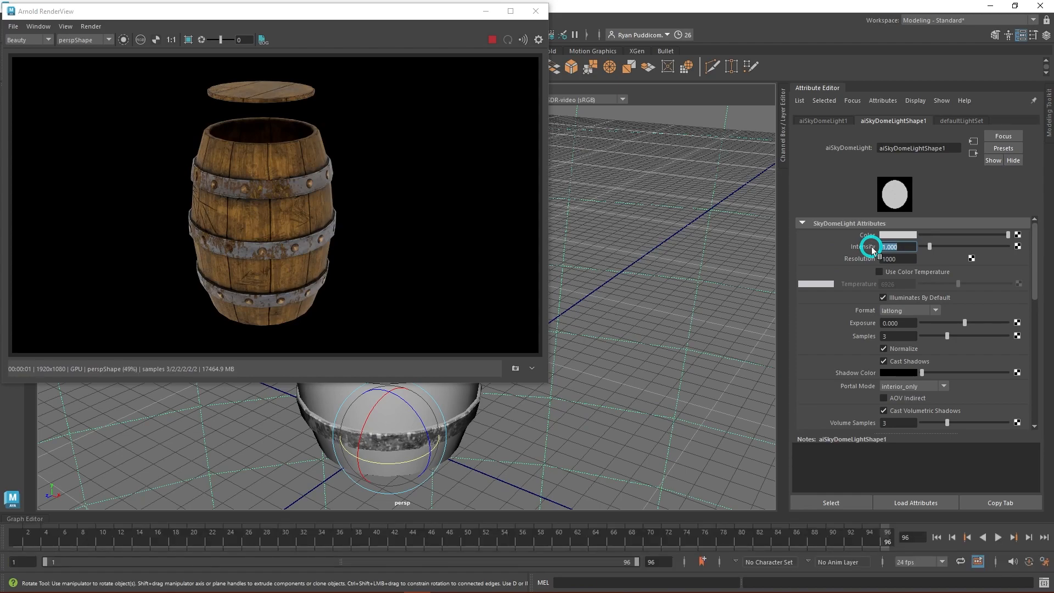
{"action": "type", "text": ".75"}
{"action": "key", "text": "Return"}
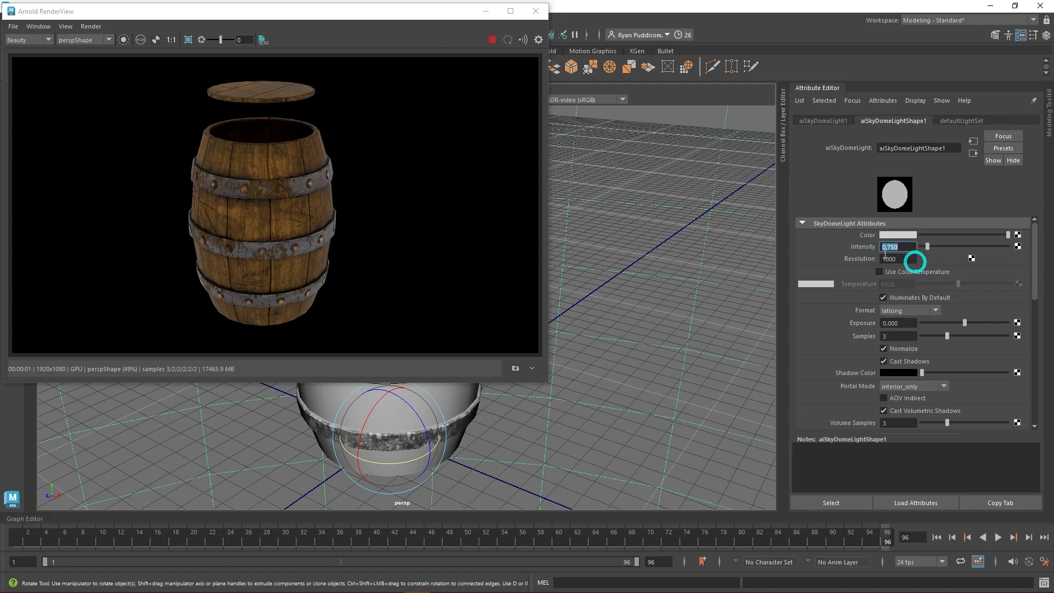
{"action": "mouse_move", "coordinate": [388, 18]}
{"action": "left_mouse_down"}
{"action": "mouse_move", "coordinate": [503, 90]}
{"action": "mouse_move", "coordinate": [451, 89]}
{"action": "mouse_move", "coordinate": [394, 27]}
{"action": "left_mouse_up"}
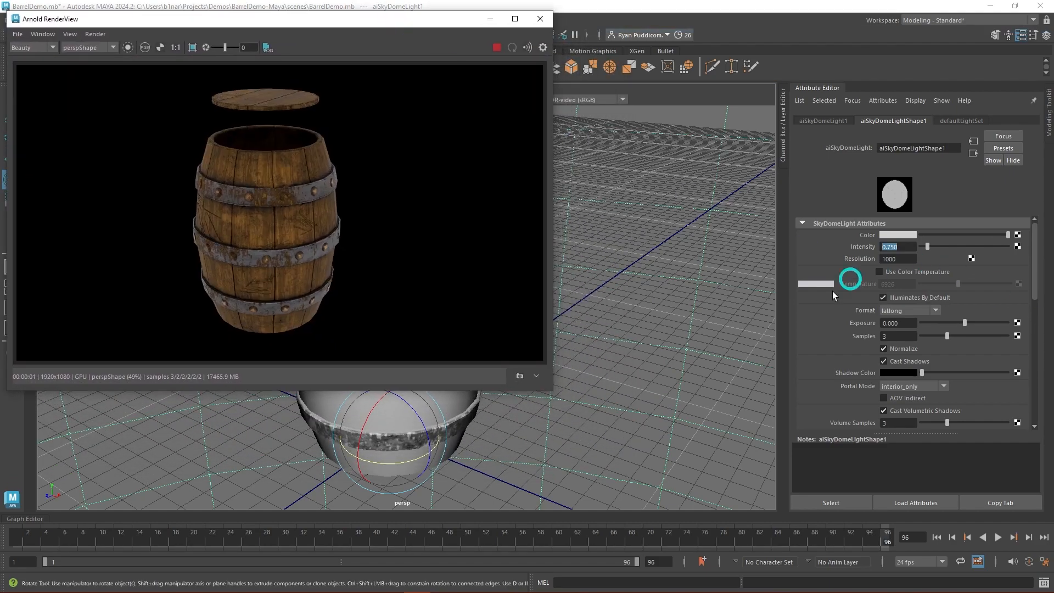
Move the render window aside, check the barrel's live render at other zoom levels, then stop the render and minimize its window.
{"action": "left_click_drag", "start_coordinate": [372, 30], "coordinate": [867, 23]}
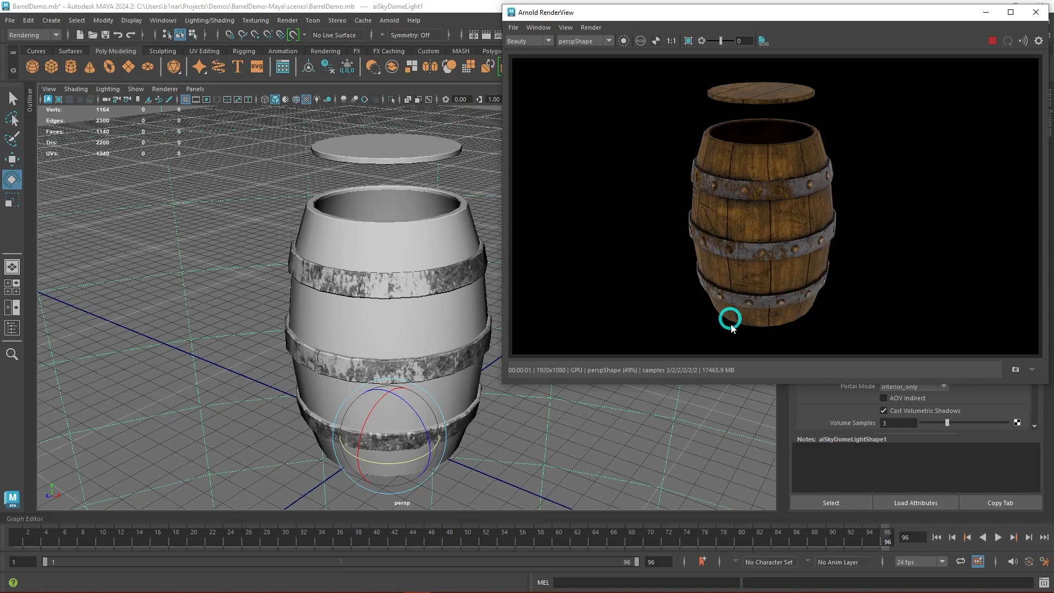
{"action": "mouse_move", "coordinate": [463, 461]}
{"action": "left_mouse_down", "text": "alt"}
{"action": "mouse_move", "coordinate": [475, 463]}
{"action": "mouse_move", "coordinate": [464, 461]}
{"action": "left_mouse_up", "text": "alt"}
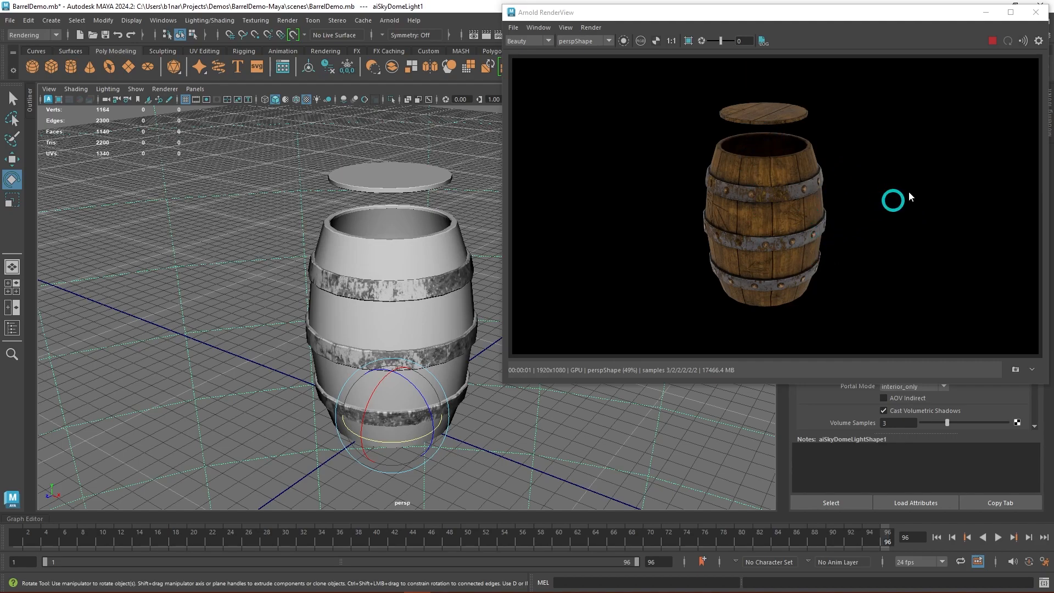
{"action": "scroll", "coordinate": [389, 336], "scroll_direction": "down", "scroll_amount": 2}
{"action": "scroll", "coordinate": [389, 335], "scroll_direction": "up", "scroll_amount": 4}
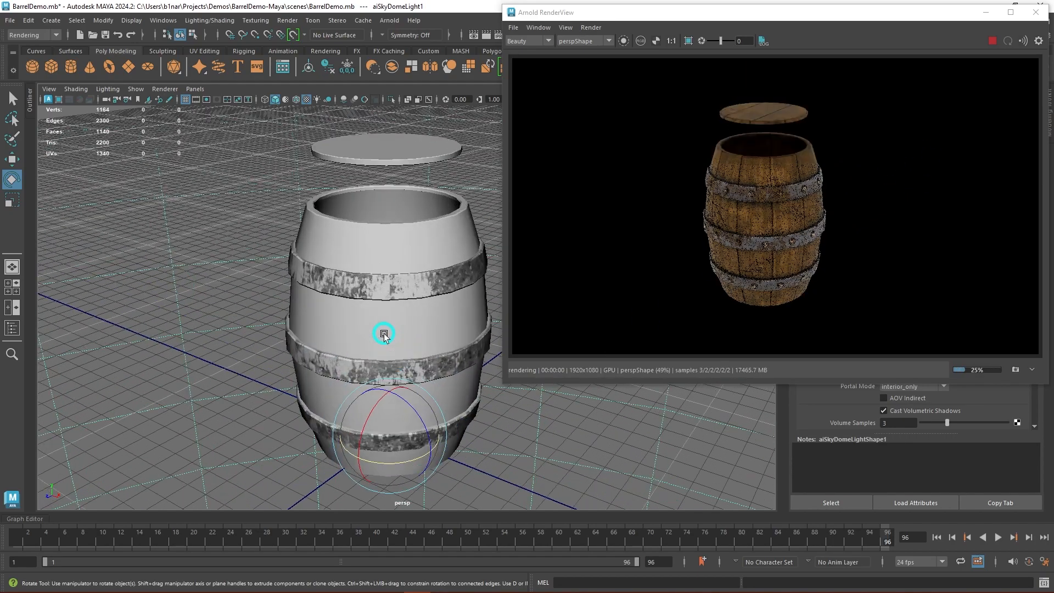
{"action": "left_click", "coordinate": [993, 41]}
{"action": "scroll", "coordinate": [151, 280], "scroll_direction": "down", "scroll_amount": 2}
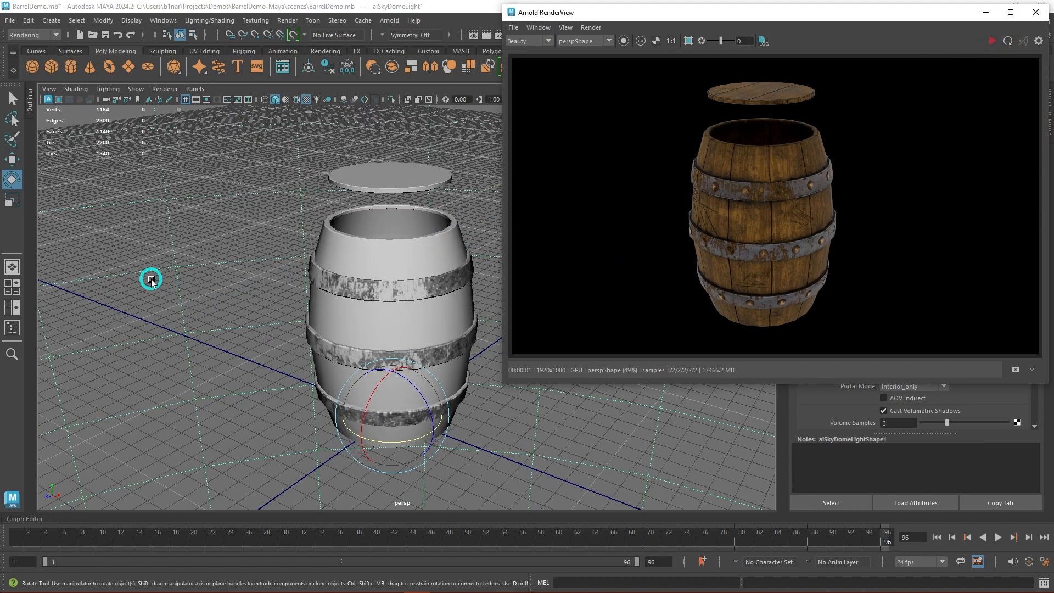
{"action": "left_click", "coordinate": [986, 14]}
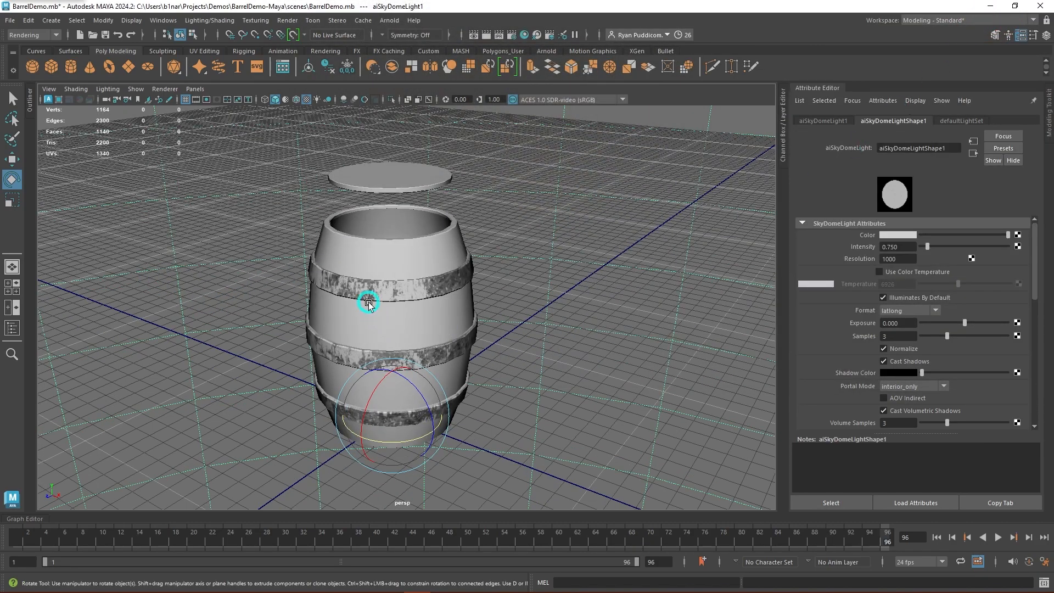
Create a new camera and look through it in the viewport.
{"action": "left_click", "coordinate": [52, 20]}
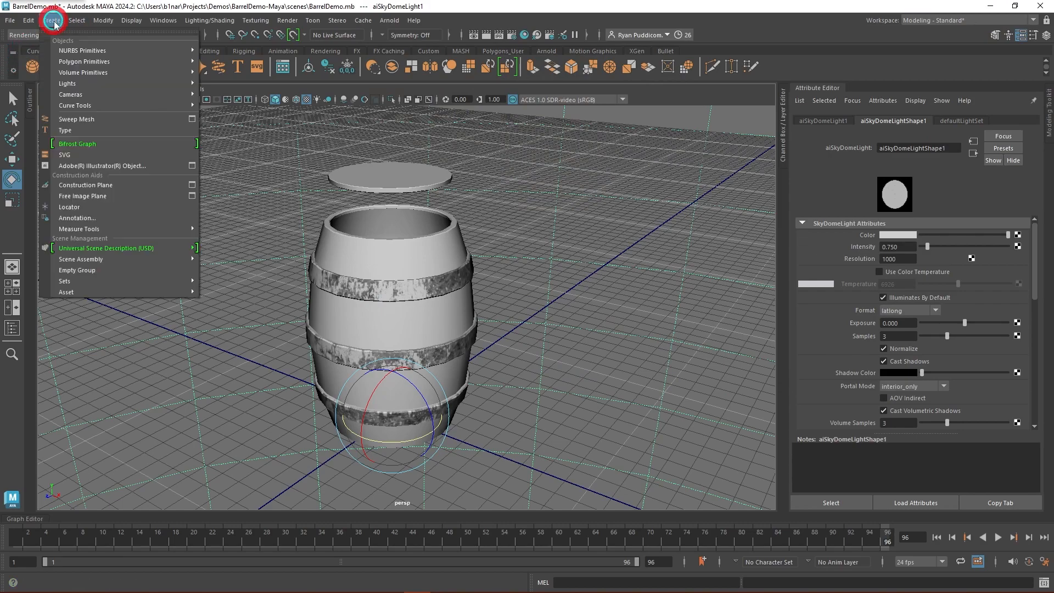
{"action": "mouse_move", "coordinate": [183, 94]}
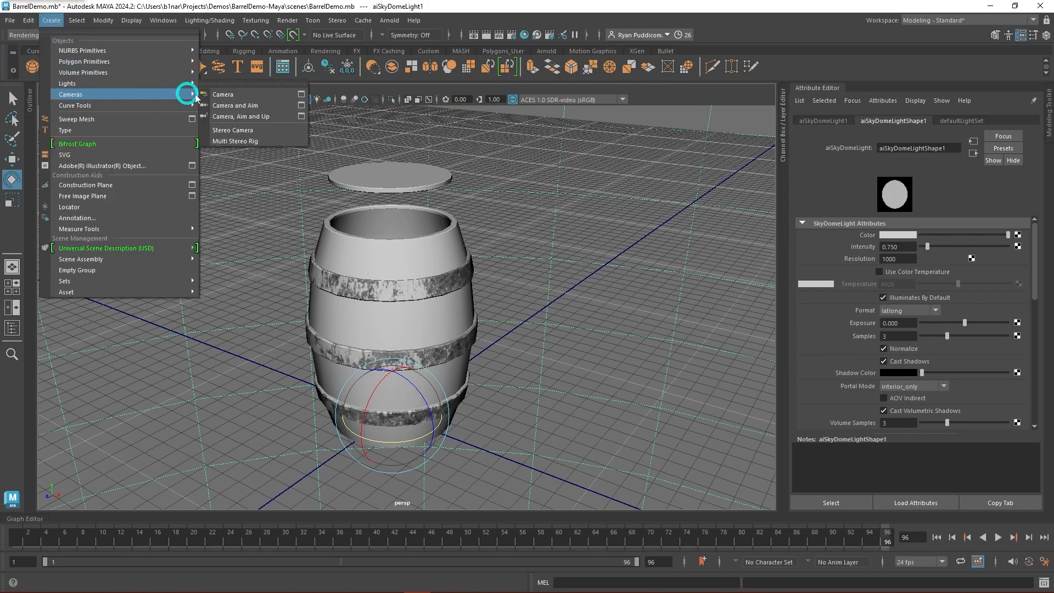
{"action": "left_click", "coordinate": [225, 95]}
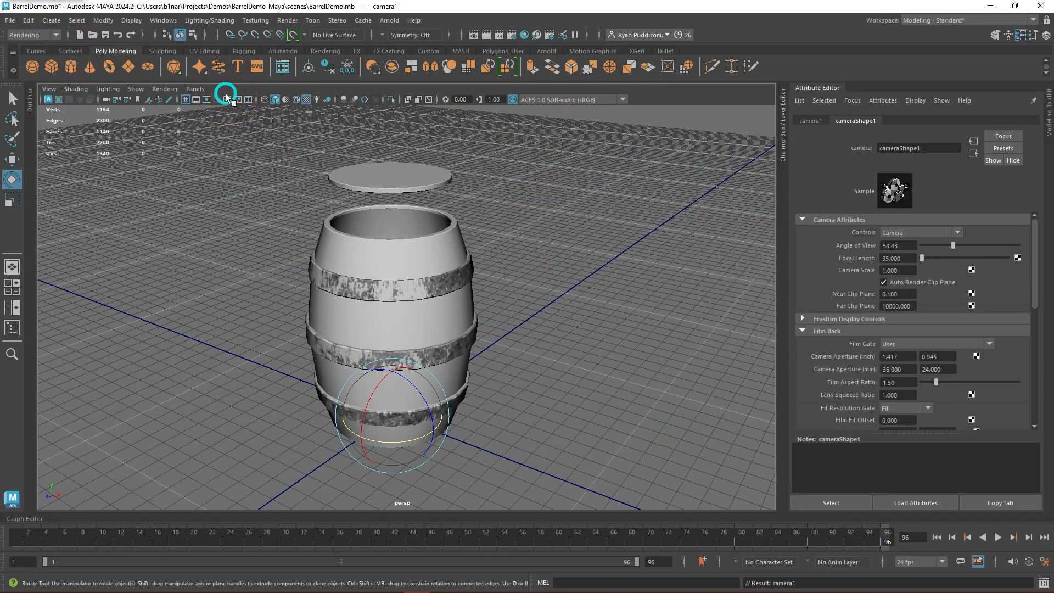
{"action": "left_click", "coordinate": [195, 89]}
{"action": "mouse_move", "coordinate": [258, 101]}
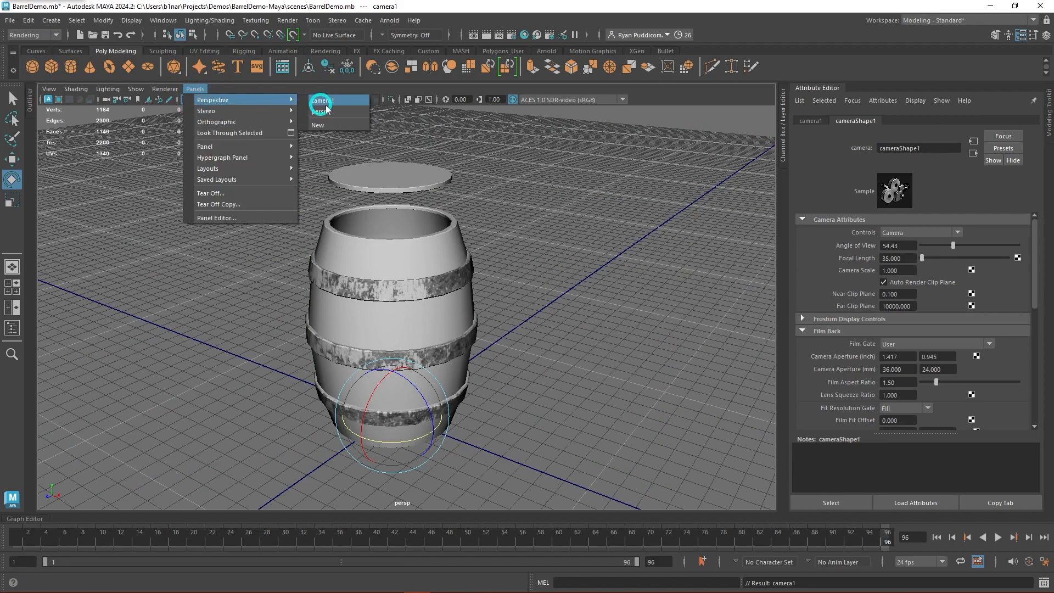
{"action": "left_click", "coordinate": [333, 101]}
Frame the barrel and its floating lid through the new camera, try the film gate, and switch to the resolution gate.
{"action": "left_click_drag", "start_coordinate": [465, 327], "coordinate": [546, 330], "text": "alt"}
{"action": "scroll", "coordinate": [555, 269], "scroll_direction": "down", "scroll_amount": 3}
{"action": "scroll", "coordinate": [554, 269], "scroll_direction": "up", "scroll_amount": 1}
{"action": "middle_click_drag", "start_coordinate": [545, 330], "coordinate": [574, 312], "text": "alt"}
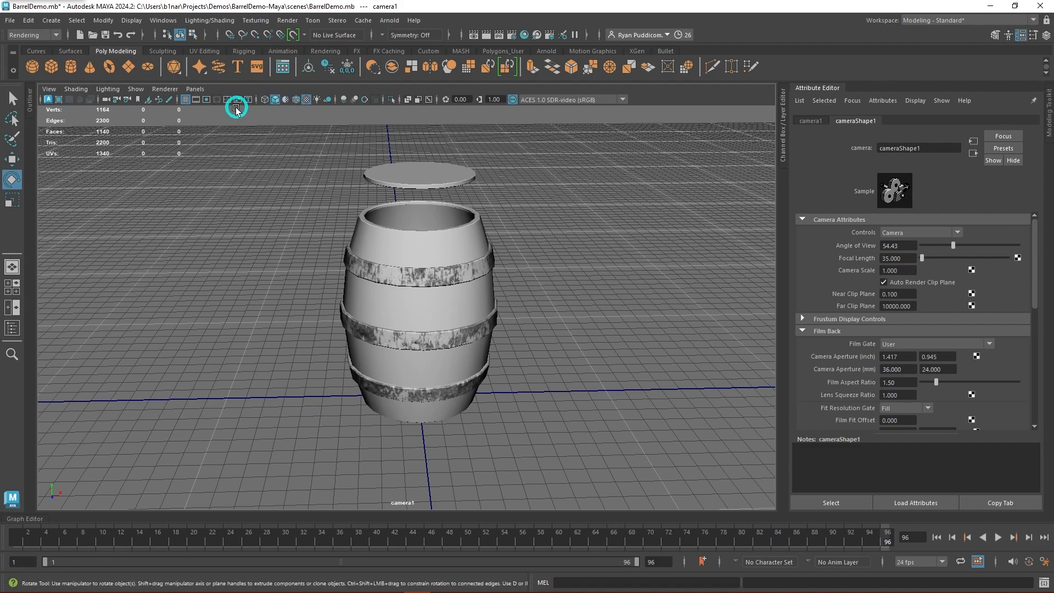
{"action": "left_click", "coordinate": [197, 100]}
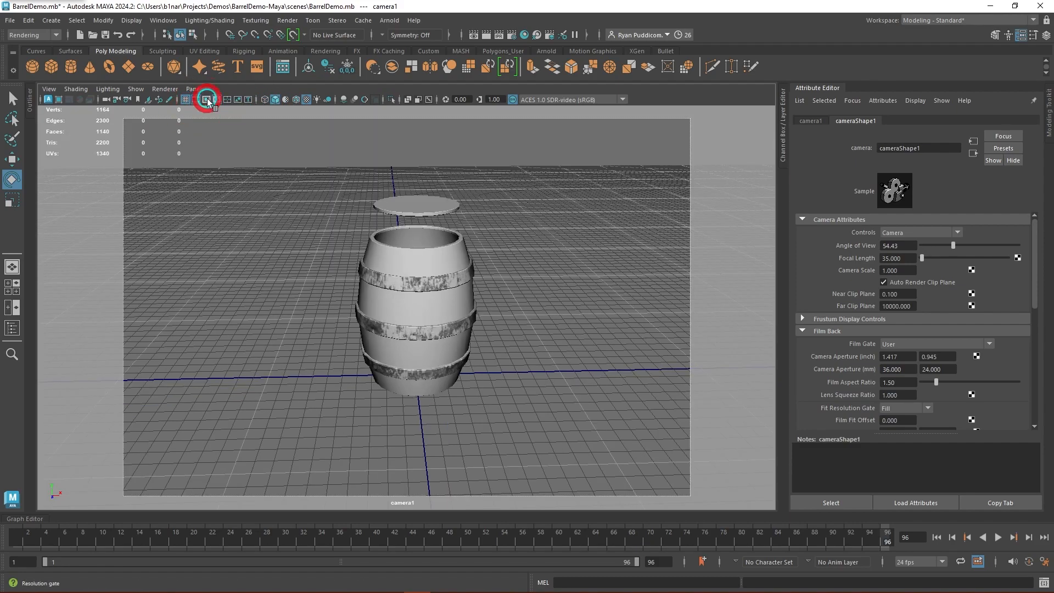
{"action": "left_click", "coordinate": [207, 99]}
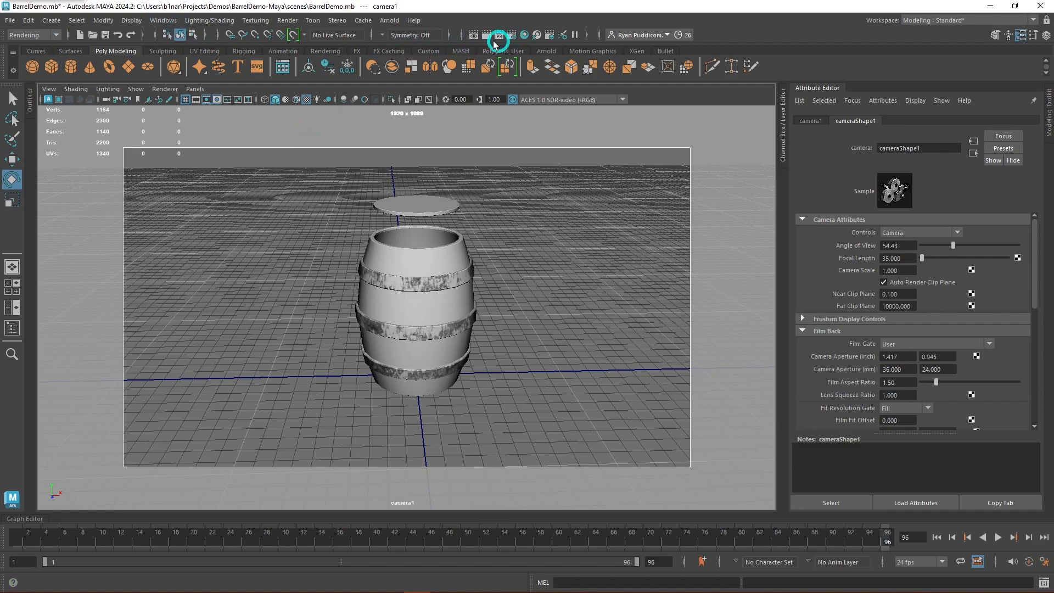
Review the image size in the render settings, choose the HD_1080 preset, and close the settings.
{"action": "left_click", "coordinate": [172, 24]}
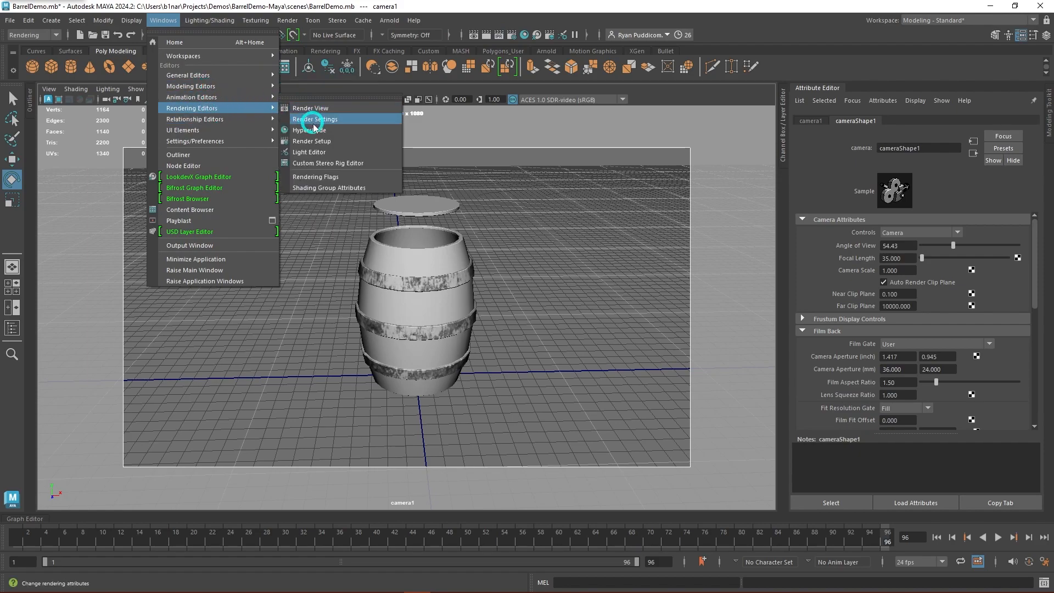
{"action": "left_click", "coordinate": [334, 122]}
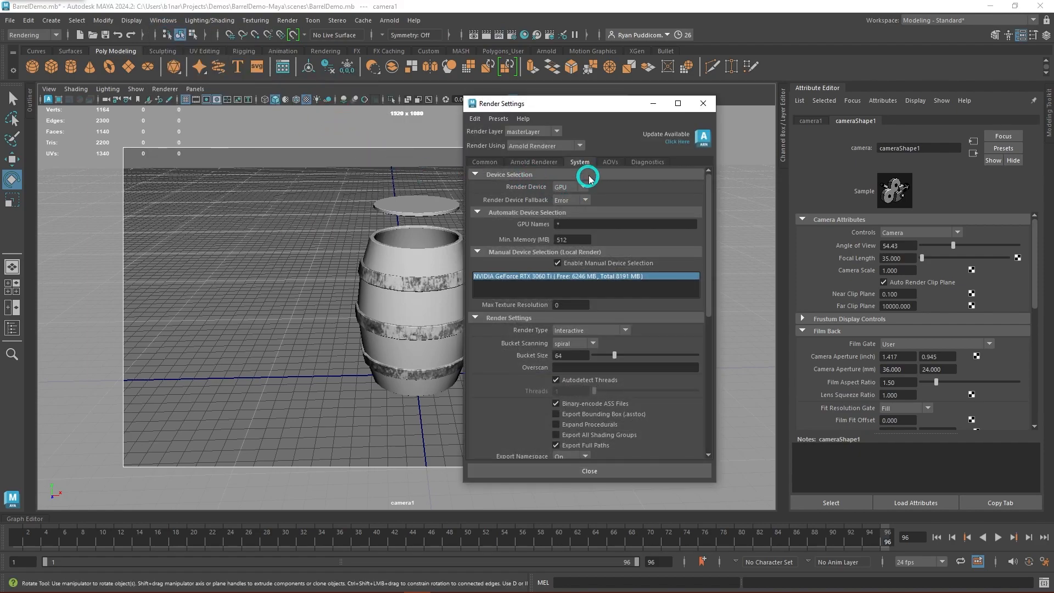
{"action": "left_click", "coordinate": [557, 162]}
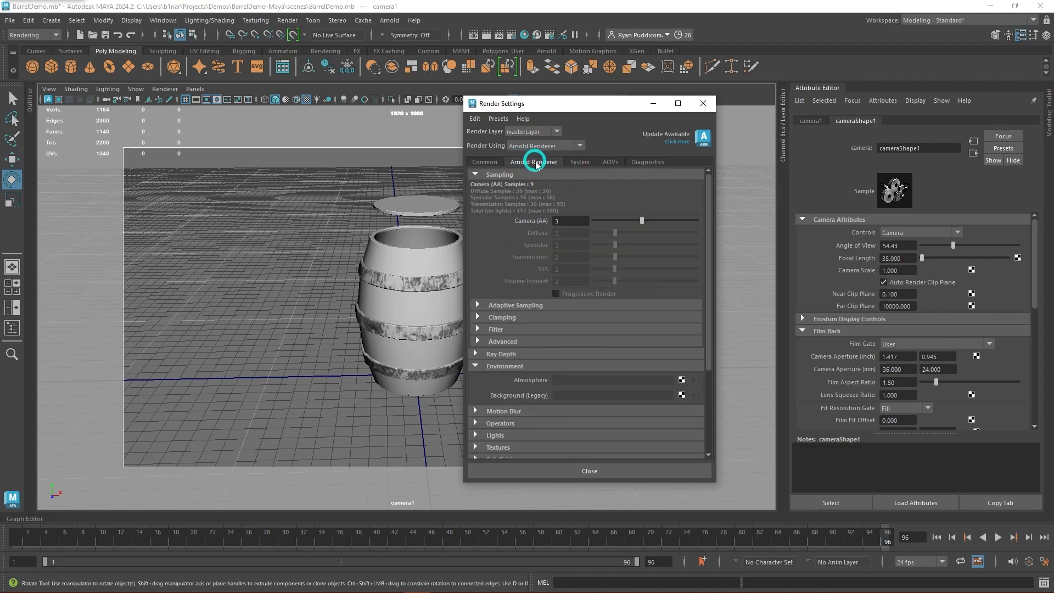
{"action": "left_click", "coordinate": [484, 162]}
{"action": "scroll", "coordinate": [519, 242], "scroll_direction": "down", "scroll_amount": 6}
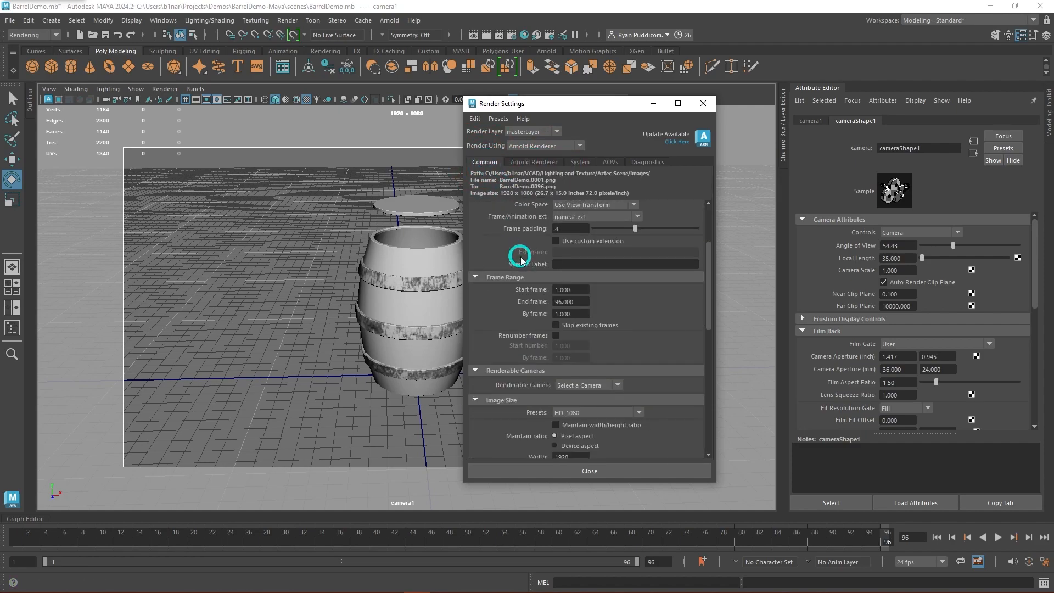
{"action": "scroll", "coordinate": [520, 260], "scroll_direction": "down", "scroll_amount": 2}
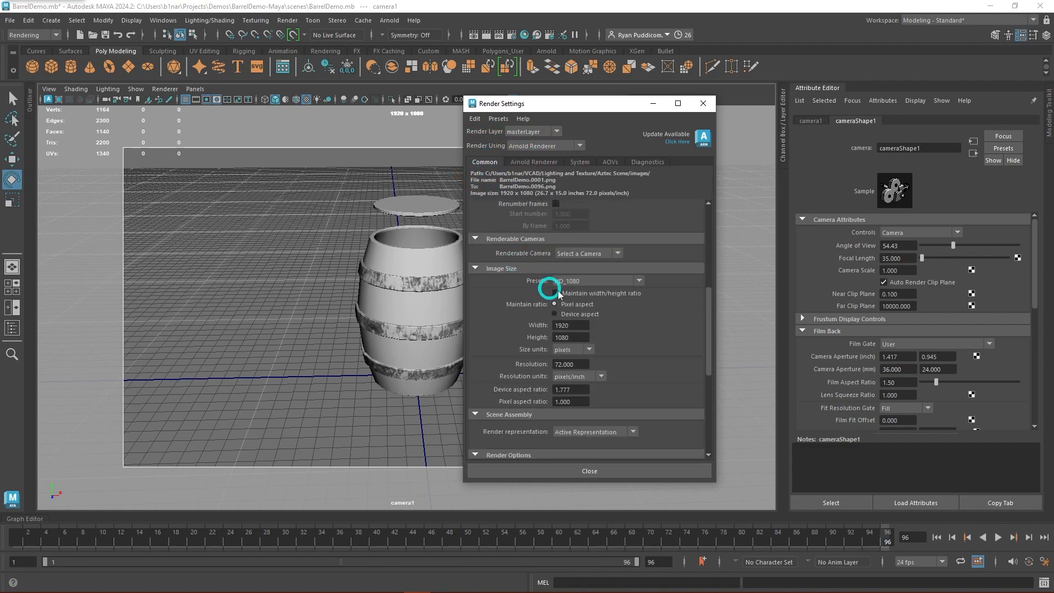
{"action": "left_click", "coordinate": [616, 281]}
{"action": "scroll", "coordinate": [607, 335], "scroll_direction": "down", "scroll_amount": 5}
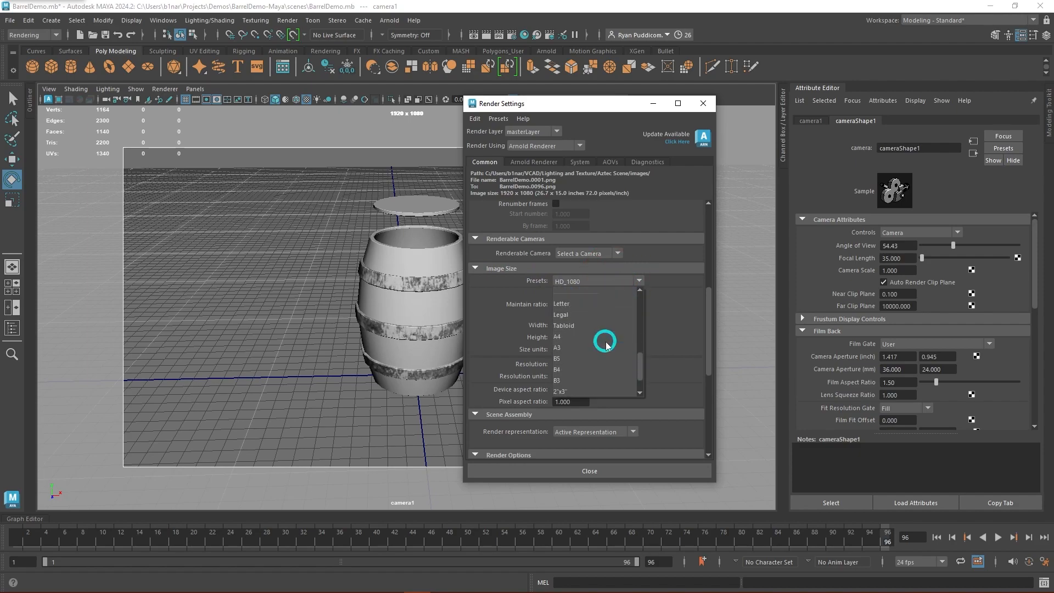
{"action": "scroll", "coordinate": [607, 344], "scroll_direction": "up", "scroll_amount": 5}
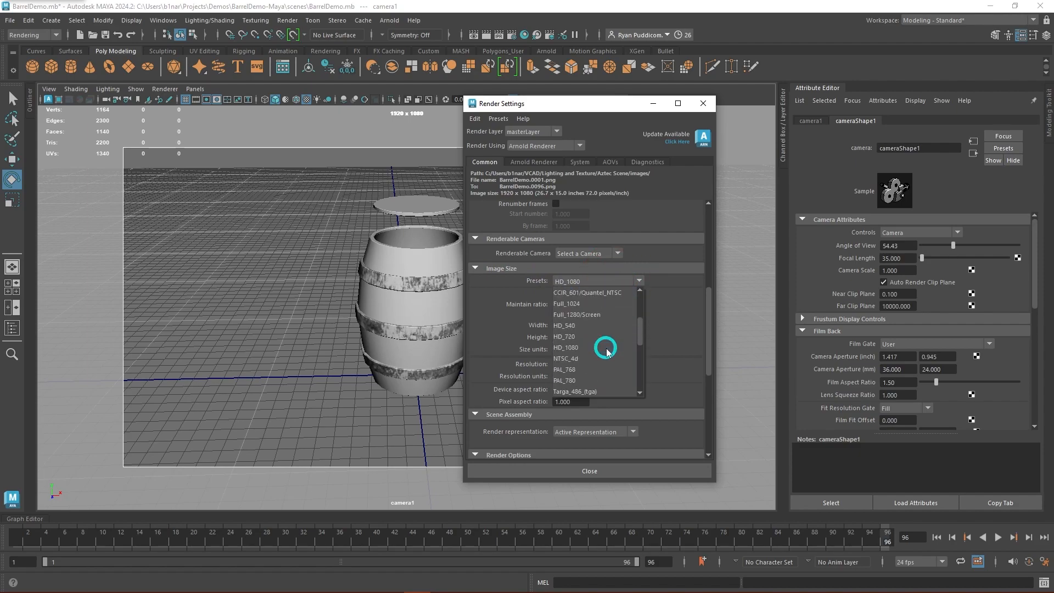
{"action": "left_click", "coordinate": [579, 350]}
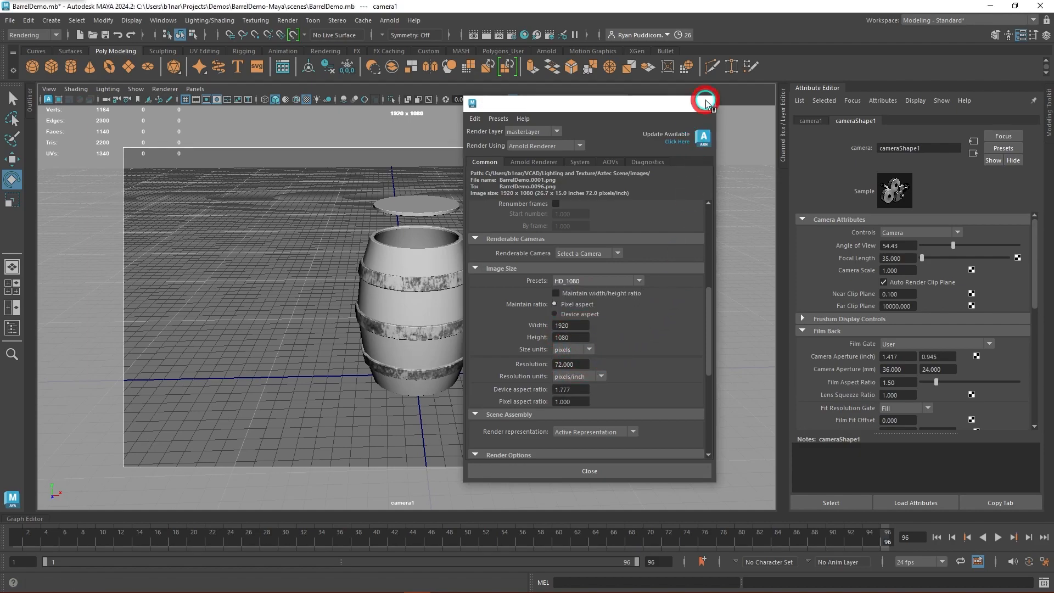
{"action": "left_click", "coordinate": [703, 103]}
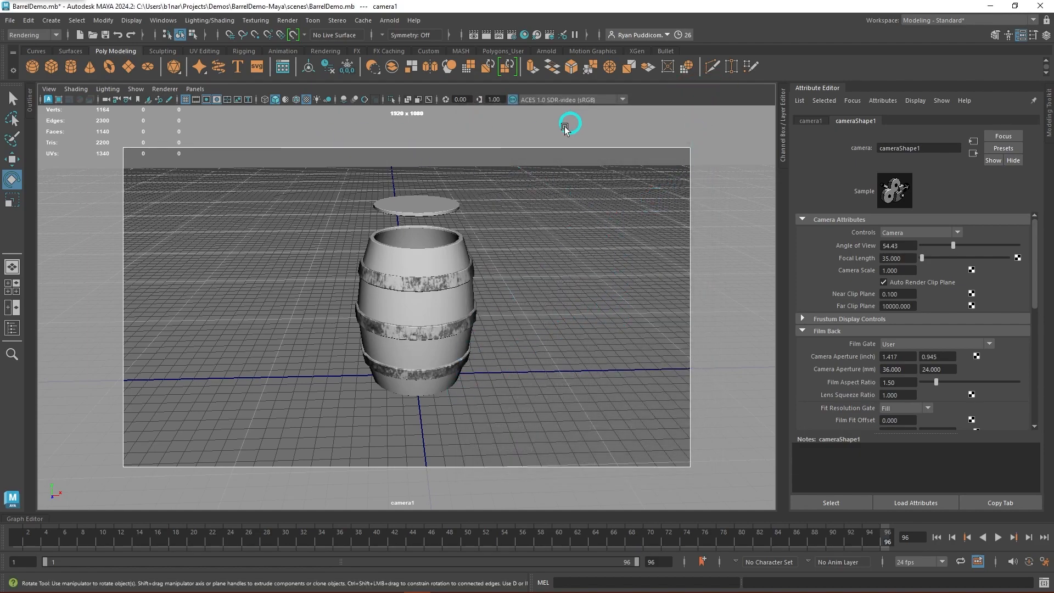
Reframe the new camera to view the barrel from a lower, turned angle, centred inside the resolution gate.
{"action": "left_click_drag", "start_coordinate": [572, 280], "coordinate": [569, 311], "text": "alt"}
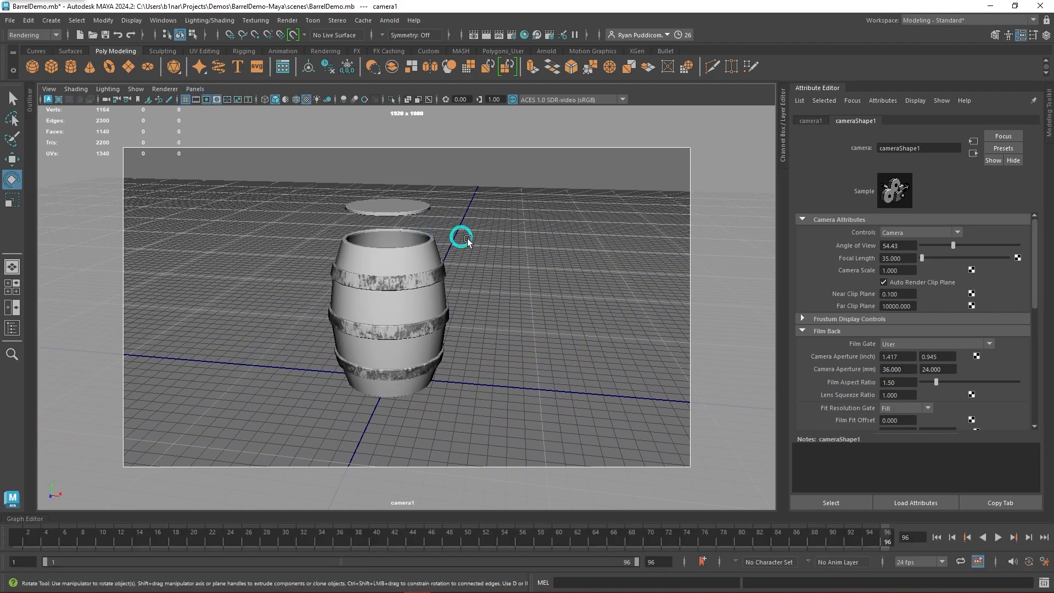
{"action": "middle_click_drag", "start_coordinate": [499, 242], "coordinate": [514, 255], "text": "alt"}
{"action": "middle_click_drag", "start_coordinate": [558, 303], "coordinate": [566, 294], "text": "alt"}
{"action": "middle_click", "coordinate": [384, 219], "text": "alt"}
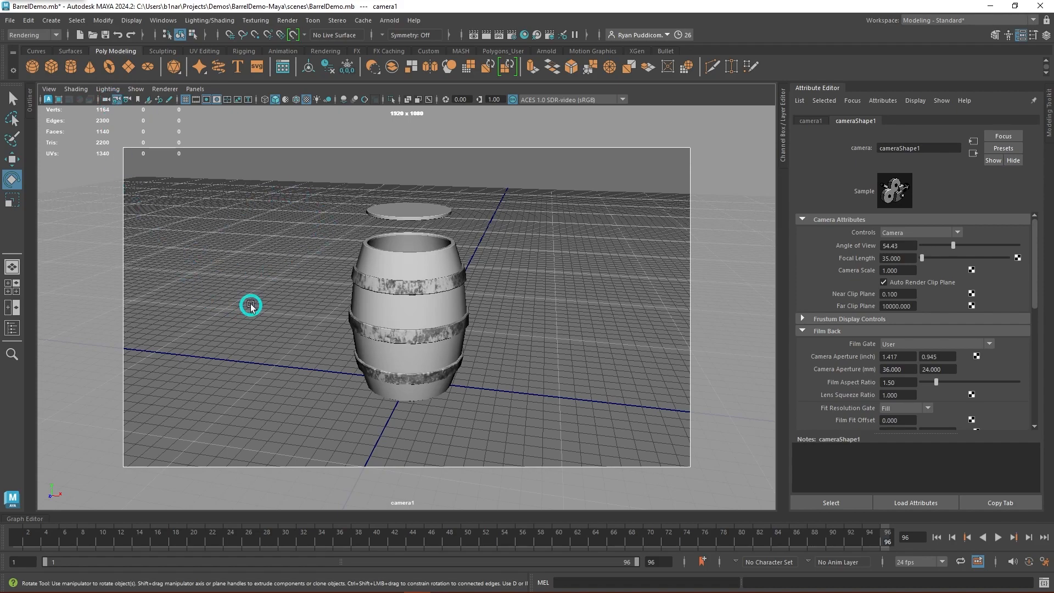
{"action": "left_click_drag", "start_coordinate": [484, 328], "coordinate": [544, 305], "text": "alt"}
{"action": "right_click_drag", "start_coordinate": [477, 311], "coordinate": [504, 313], "text": "alt"}
{"action": "middle_click_drag", "start_coordinate": [463, 332], "coordinate": [484, 315], "text": "alt"}
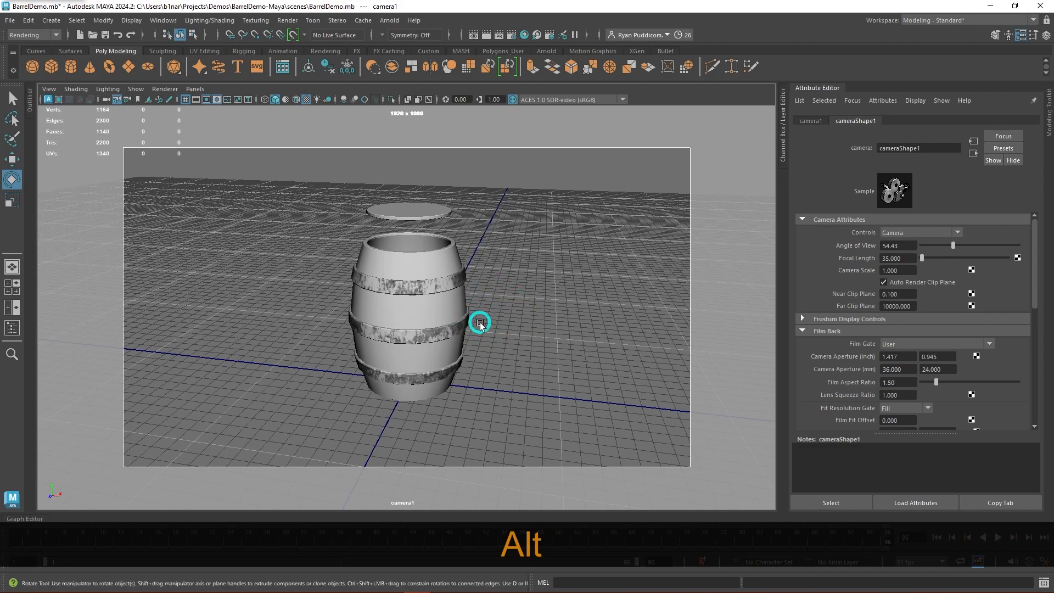
Switch the viewport back to the persp camera and rename the new camera RenderCam.
{"action": "left_click", "coordinate": [197, 89]}
{"action": "mouse_move", "coordinate": [218, 101]}
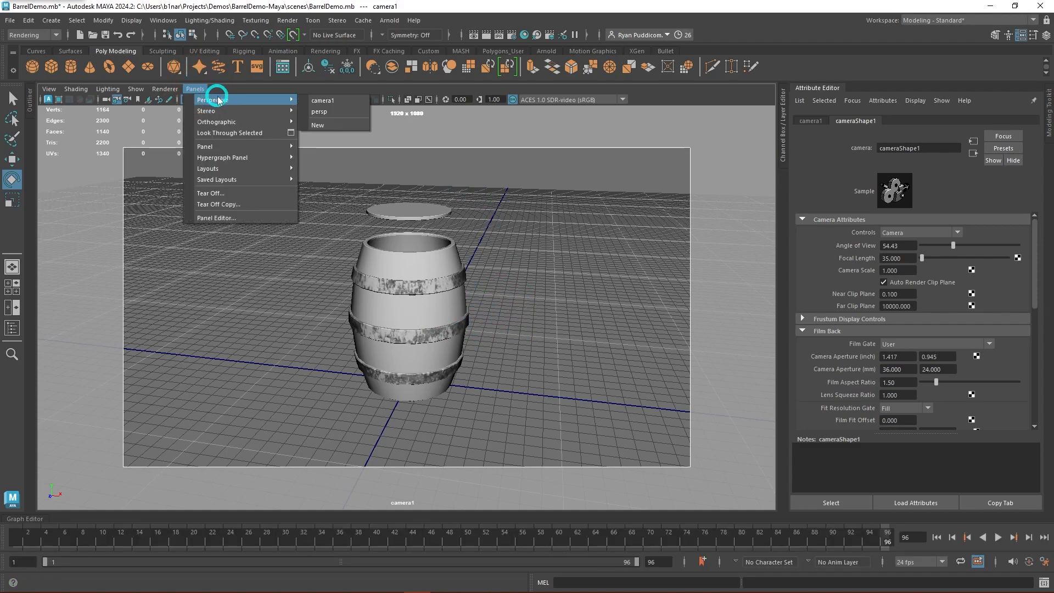
{"action": "left_click", "coordinate": [324, 112]}
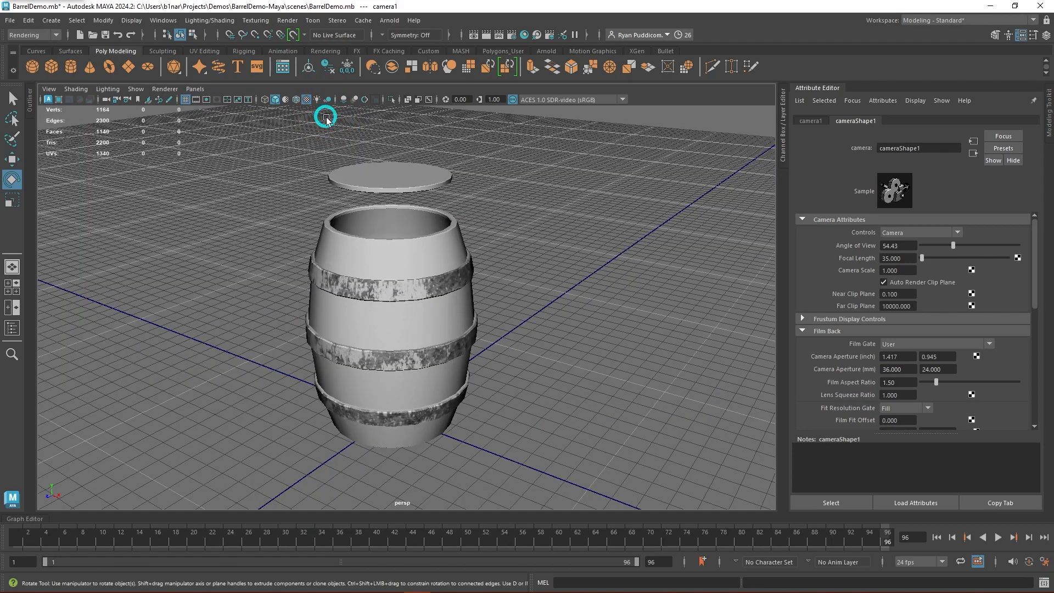
{"action": "left_click", "coordinate": [12, 328]}
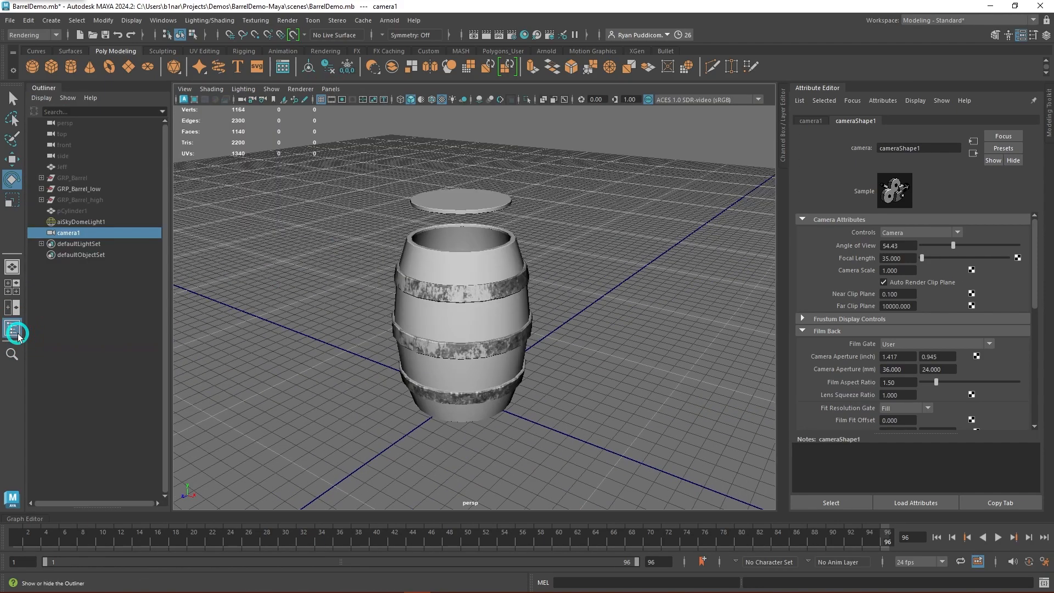
{"action": "double_click", "coordinate": [67, 233]}
{"action": "type", "text": "RenderCam"}
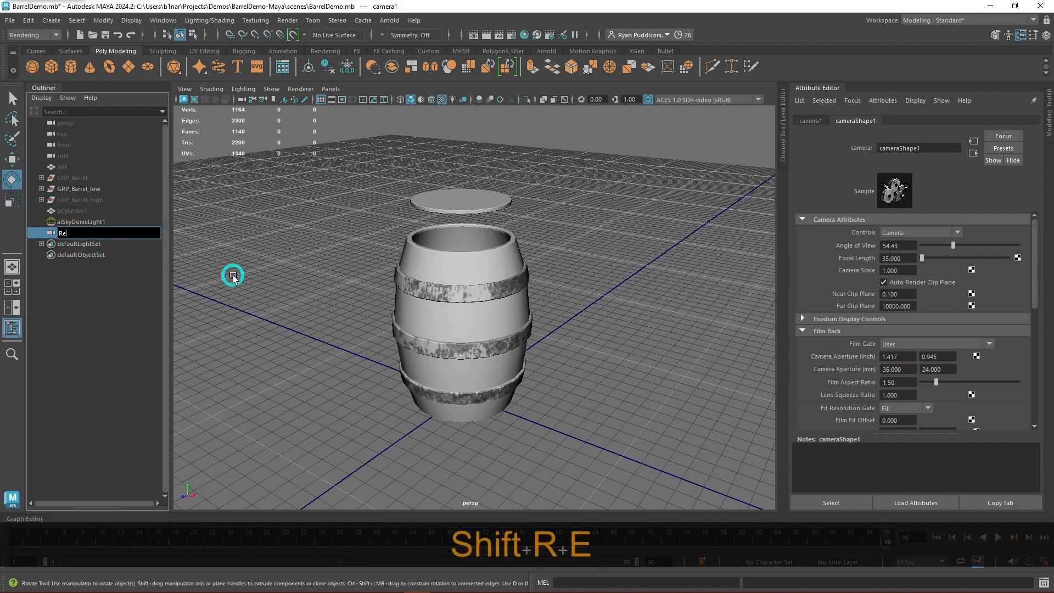
{"action": "key", "text": "Return"}
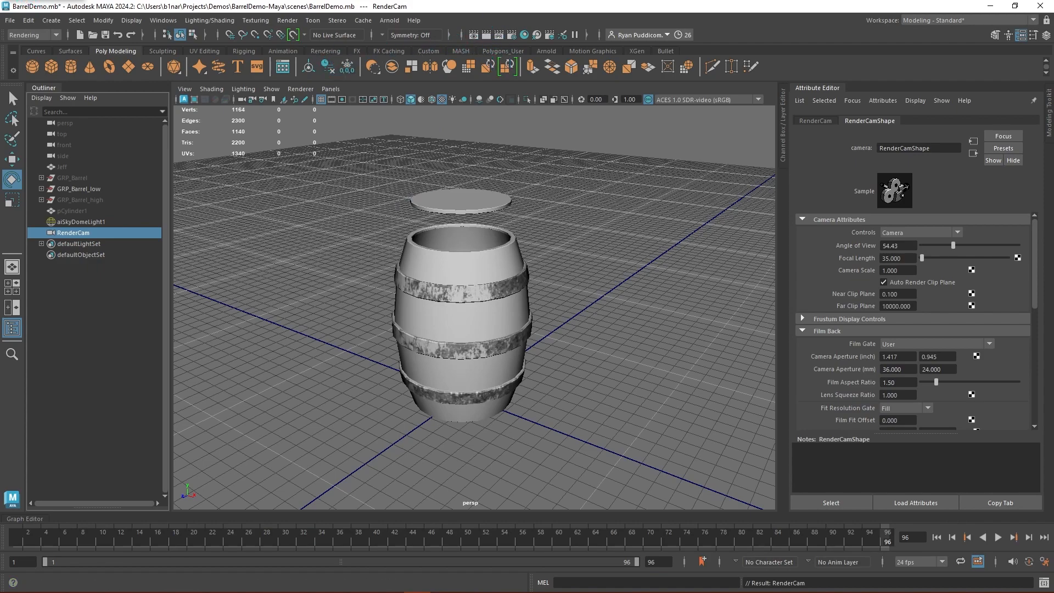
Restore the Arnold render window, restart the live render, and set its camera to RenderCamShape.
{"action": "left_click", "coordinate": [21, 0]}
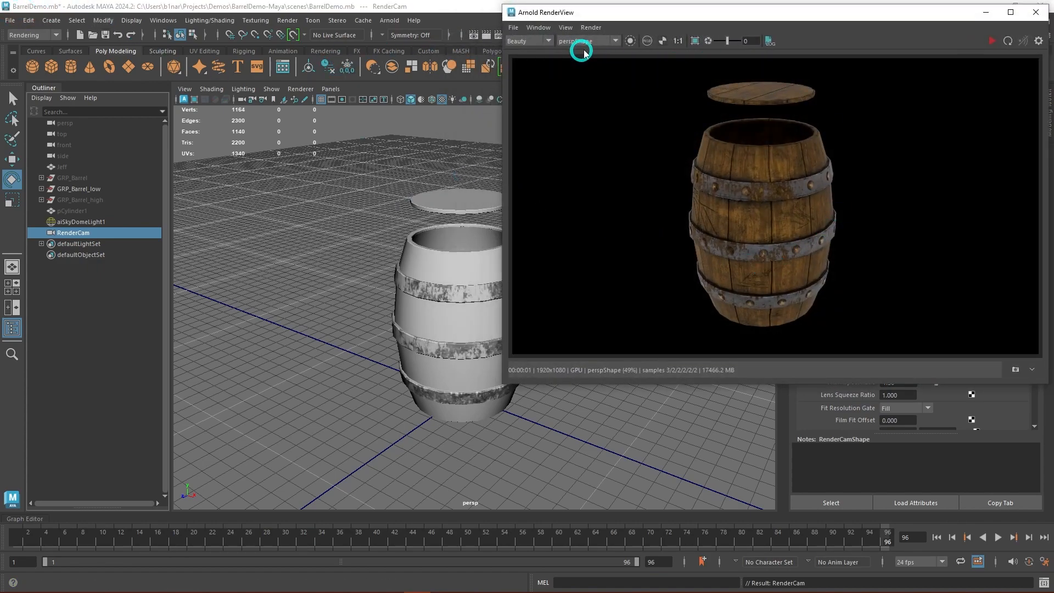
{"action": "left_click", "coordinate": [600, 43]}
{"action": "left_click", "coordinate": [601, 58]}
{"action": "left_click", "coordinate": [992, 41]}
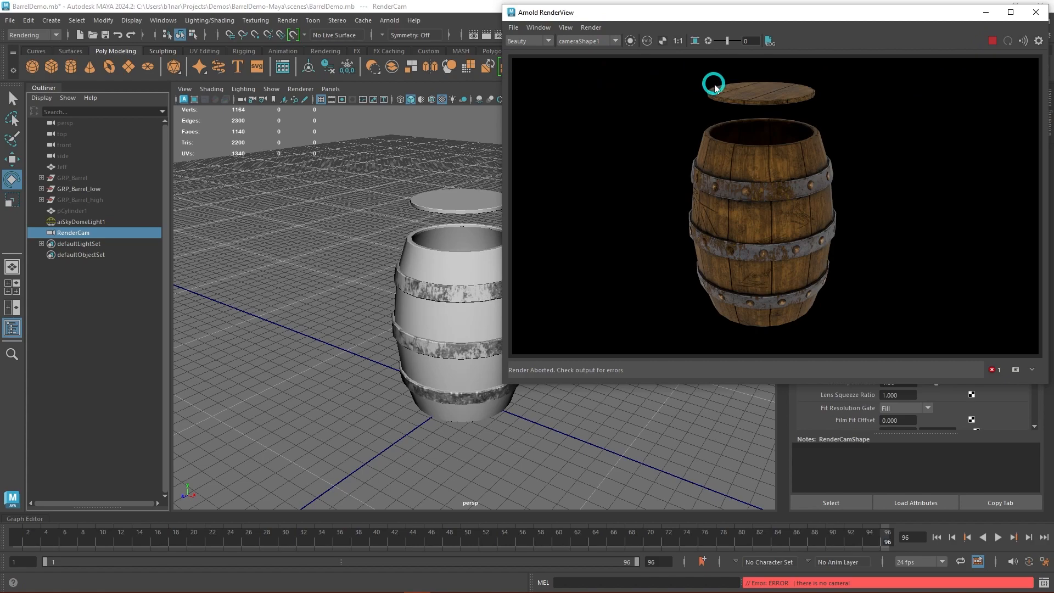
{"action": "left_click", "coordinate": [601, 42]}
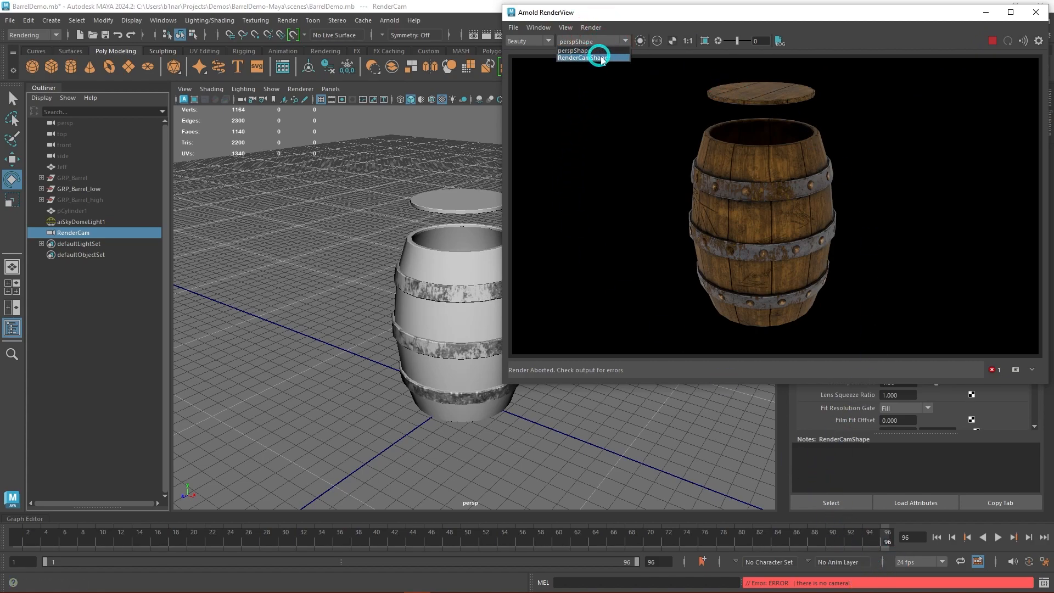
{"action": "left_click", "coordinate": [600, 59]}
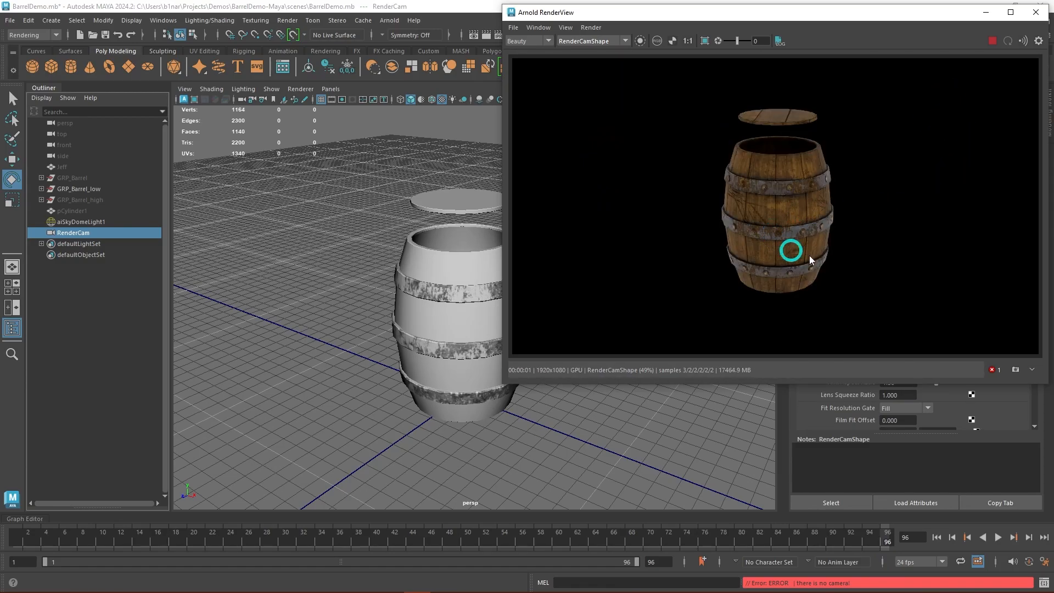
Pull the persp view back from the barrel to check the live render against viewport movement, and hide the Outliner.
{"action": "left_click_drag", "start_coordinate": [327, 351], "coordinate": [401, 306], "text": "alt"}
{"action": "scroll", "coordinate": [408, 313], "scroll_direction": "down", "scroll_amount": 6, "text": "alt"}
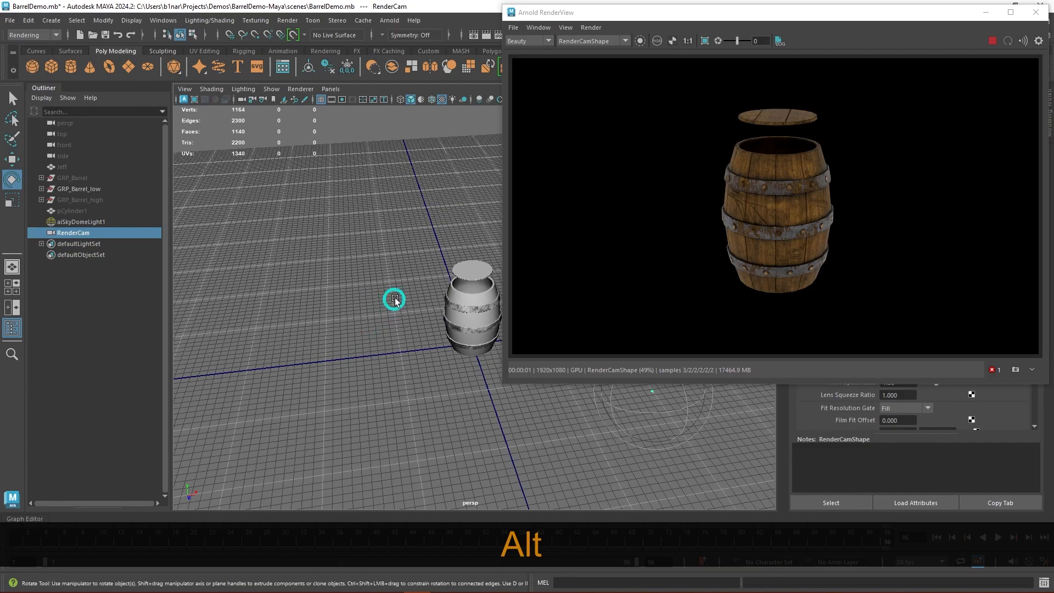
{"action": "middle_click_drag", "start_coordinate": [401, 306], "coordinate": [276, 284], "text": "alt"}
{"action": "left_click", "coordinate": [47, 88]}
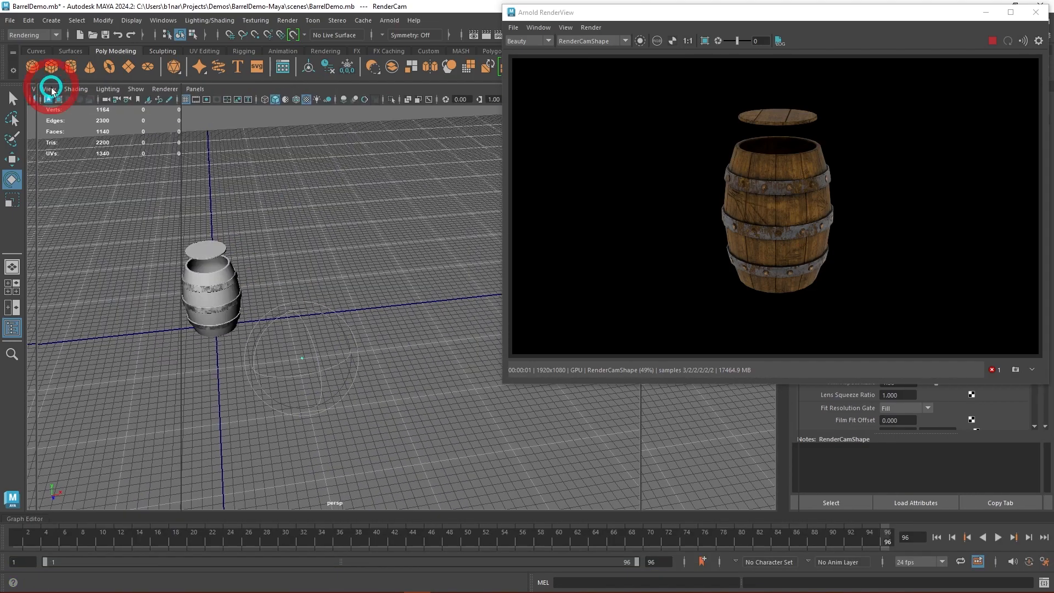
Scale the RenderCam camera icon up uniformly by about 24.6 so it is easy to see in the persp view.
{"action": "left_click_drag", "start_coordinate": [487, 431], "coordinate": [370, 353], "text": "alt"}
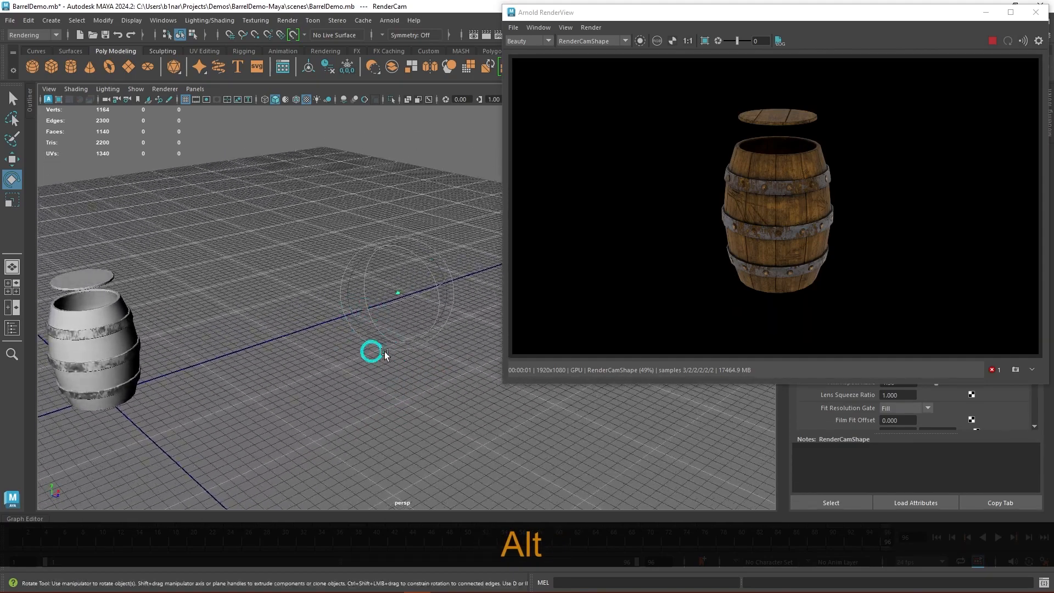
{"action": "key", "text": "r"}
{"action": "left_click_drag", "start_coordinate": [404, 292], "coordinate": [525, 281]}
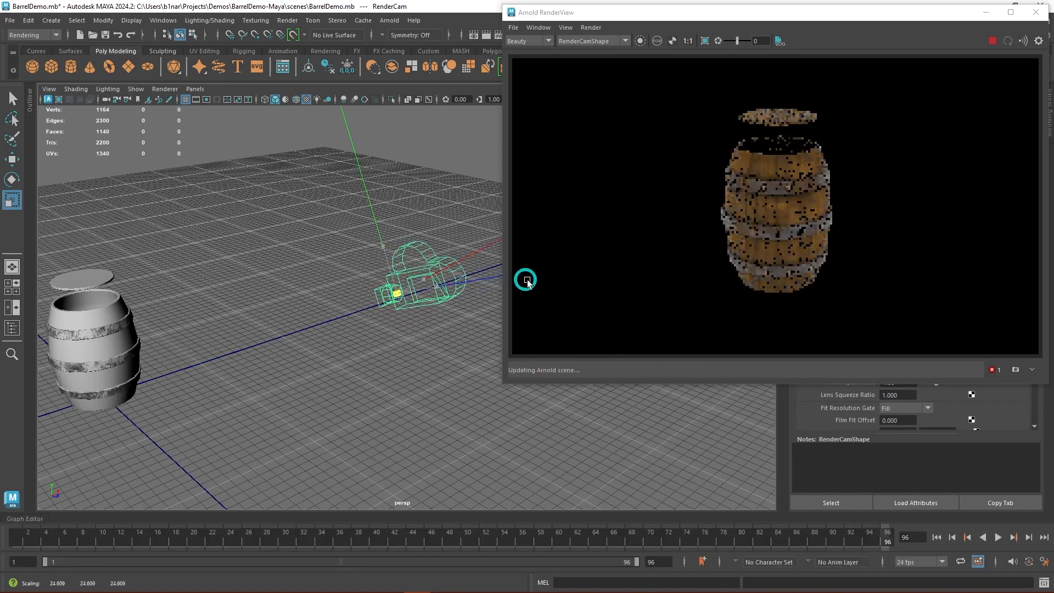
{"action": "left_click_drag", "start_coordinate": [454, 372], "coordinate": [440, 352], "text": "alt"}
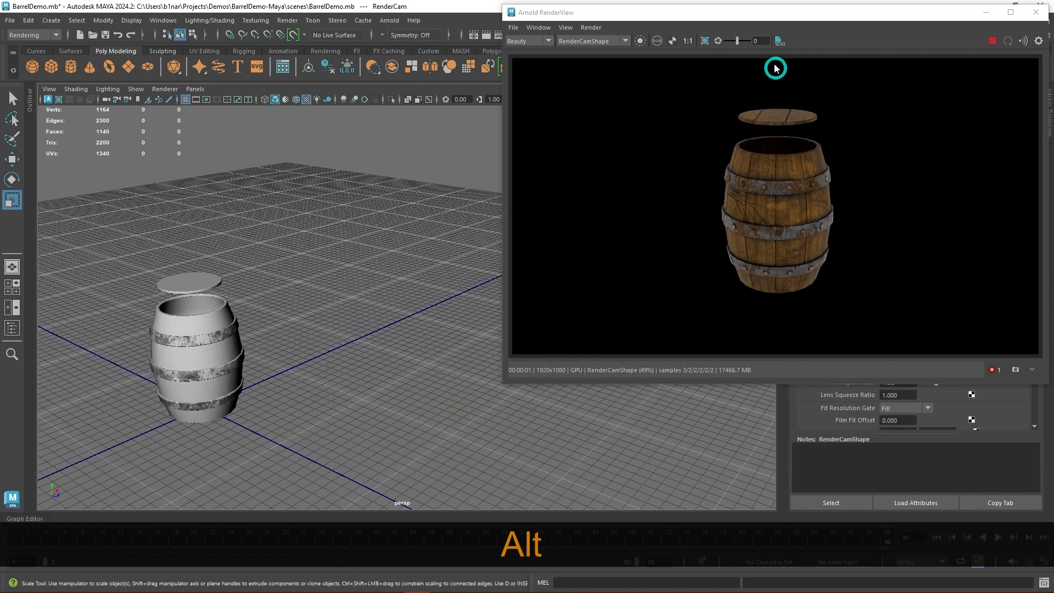
Move the Arnold render window aside and look over RenderCamShape's camera and film back attributes.
{"action": "left_click_drag", "start_coordinate": [780, 12], "coordinate": [358, 55]}
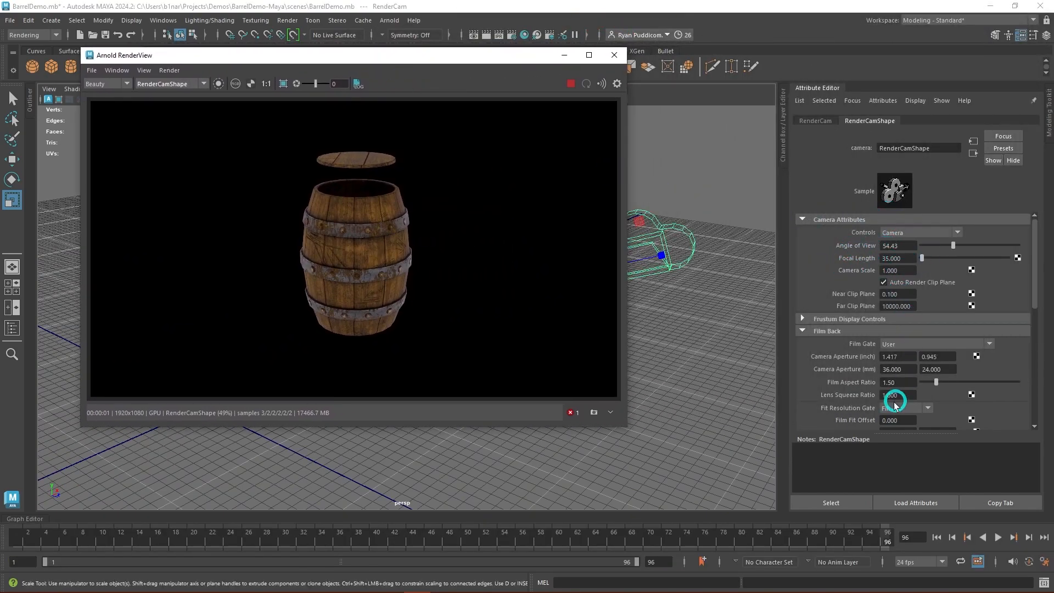
{"action": "scroll", "coordinate": [861, 400], "scroll_direction": "down", "scroll_amount": 3}
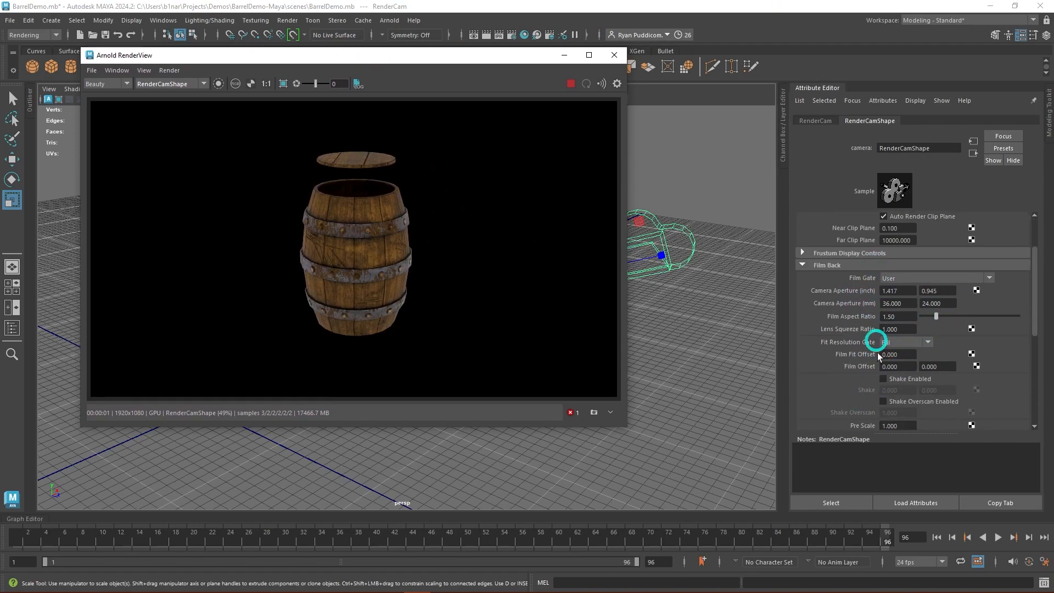
{"action": "scroll", "coordinate": [879, 399], "scroll_direction": "up", "scroll_amount": 3}
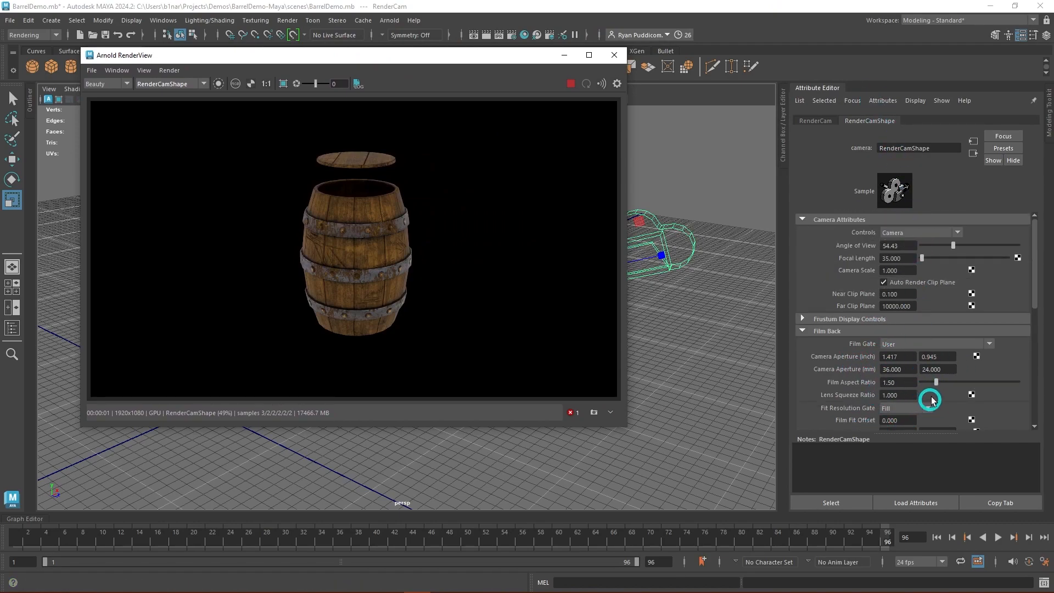
{"action": "left_click_drag", "start_coordinate": [466, 55], "coordinate": [747, 349]}
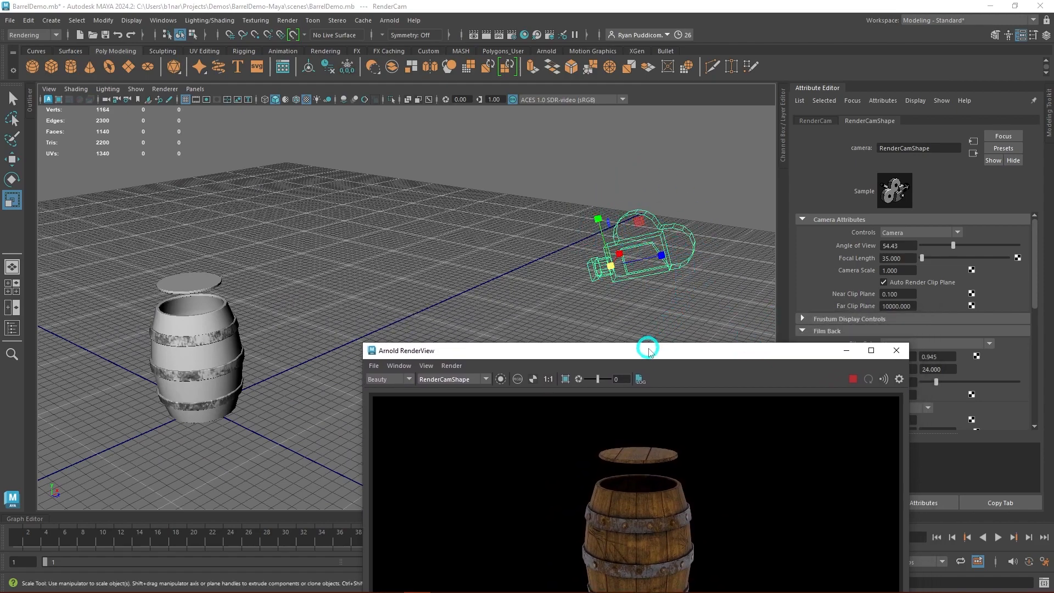
{"action": "left_click_drag", "start_coordinate": [648, 351], "coordinate": [241, 356]}
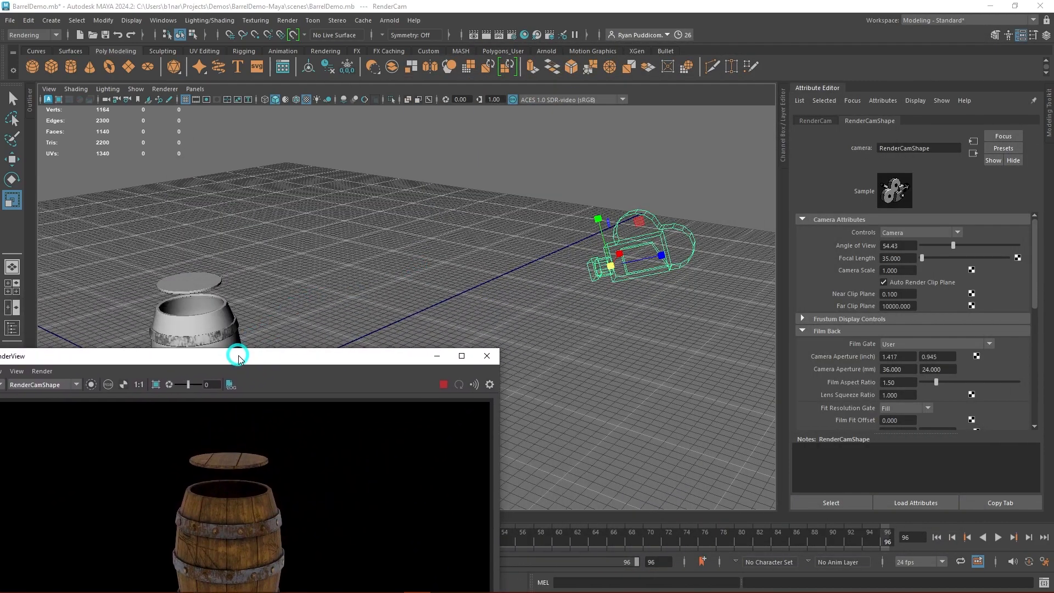
Put the skydome light and the render camera on a new display layer and set that layer to Reference.
{"action": "left_click_drag", "start_coordinate": [436, 223], "coordinate": [435, 219], "text": "alt"}
{"action": "right_click_drag", "start_coordinate": [435, 219], "coordinate": [673, 335], "text": "alt"}
{"action": "left_click_drag", "start_coordinate": [671, 336], "coordinate": [602, 308], "text": "alt"}
{"action": "left_click", "coordinate": [653, 183]}
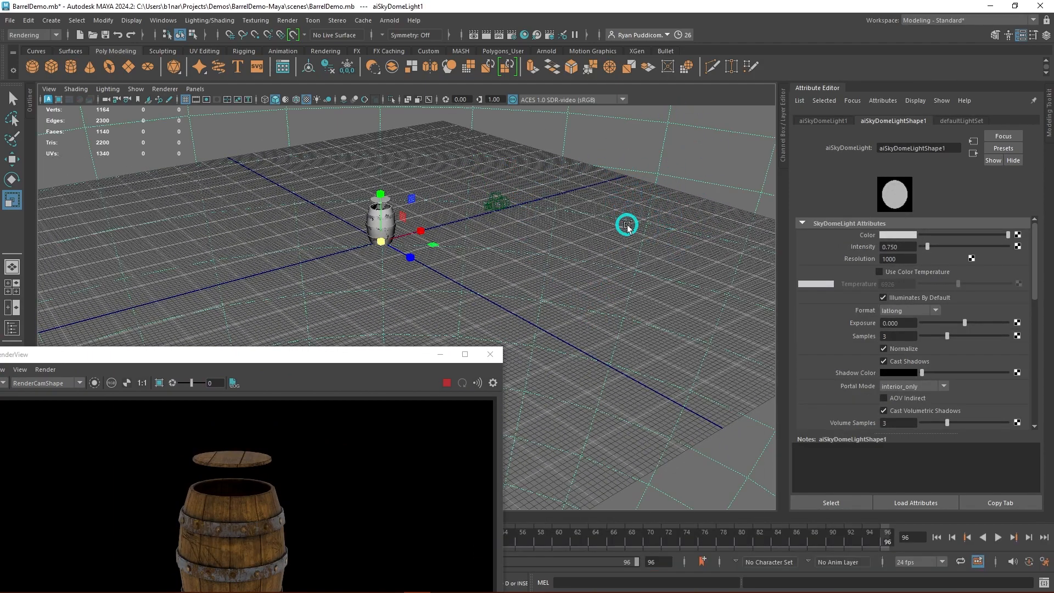
{"action": "left_click_drag", "start_coordinate": [599, 135], "coordinate": [364, 275]}
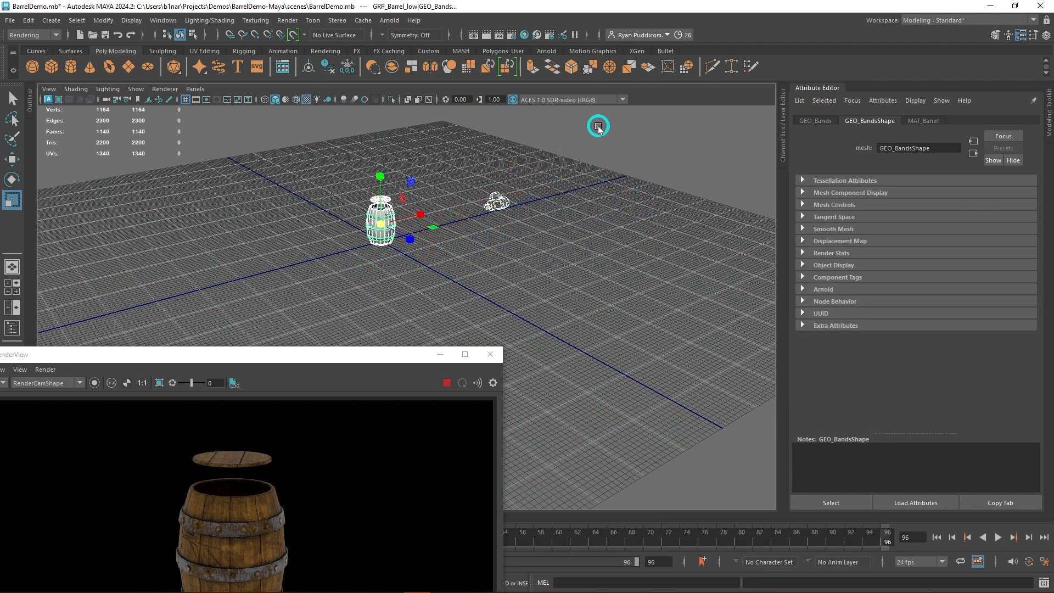
{"action": "left_click", "coordinate": [482, 299]}
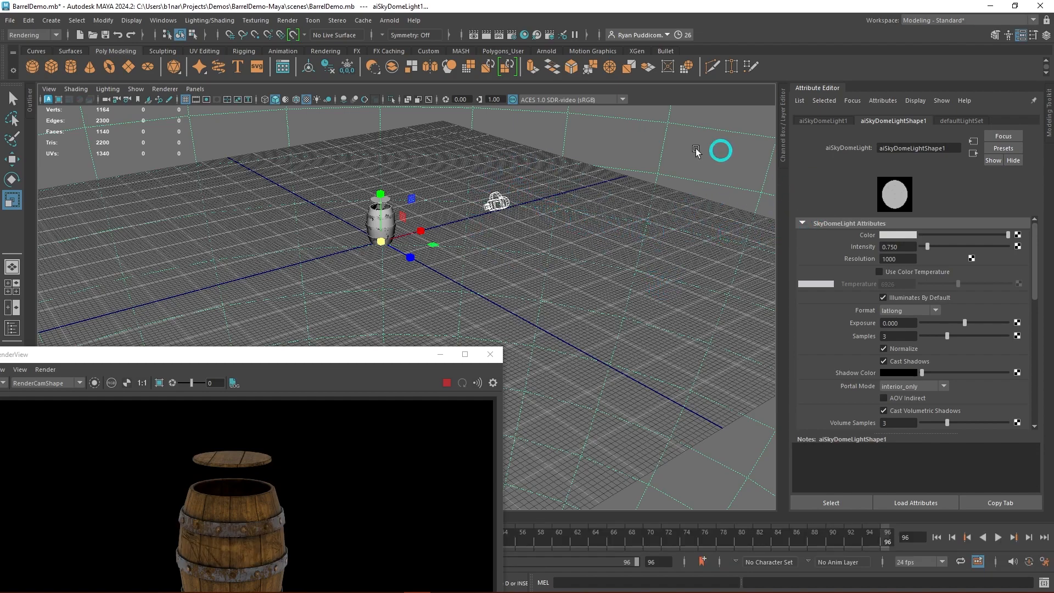
{"action": "left_click", "coordinate": [783, 144]}
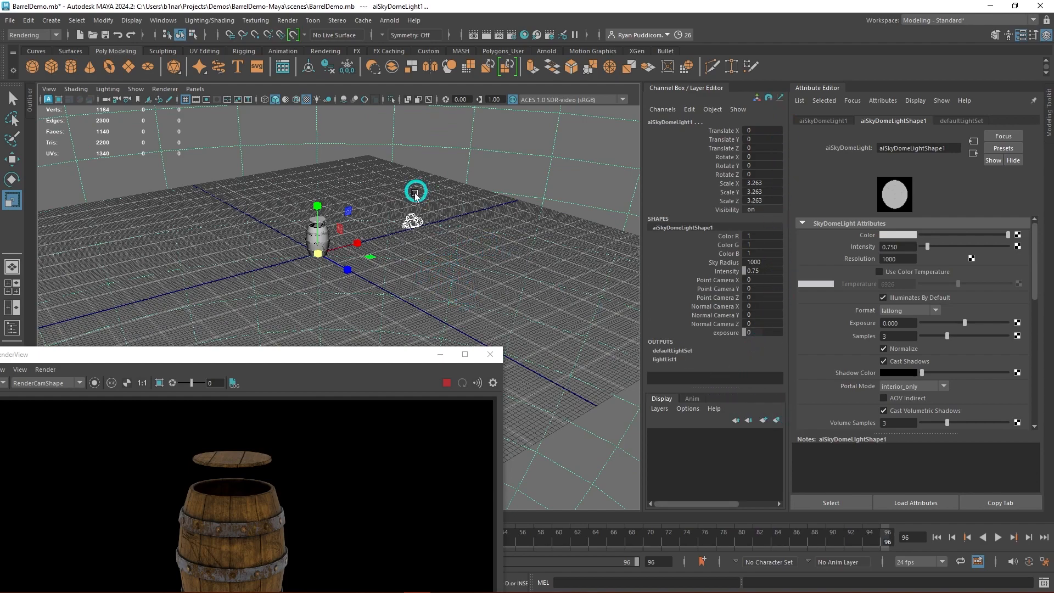
{"action": "left_click", "coordinate": [777, 420]}
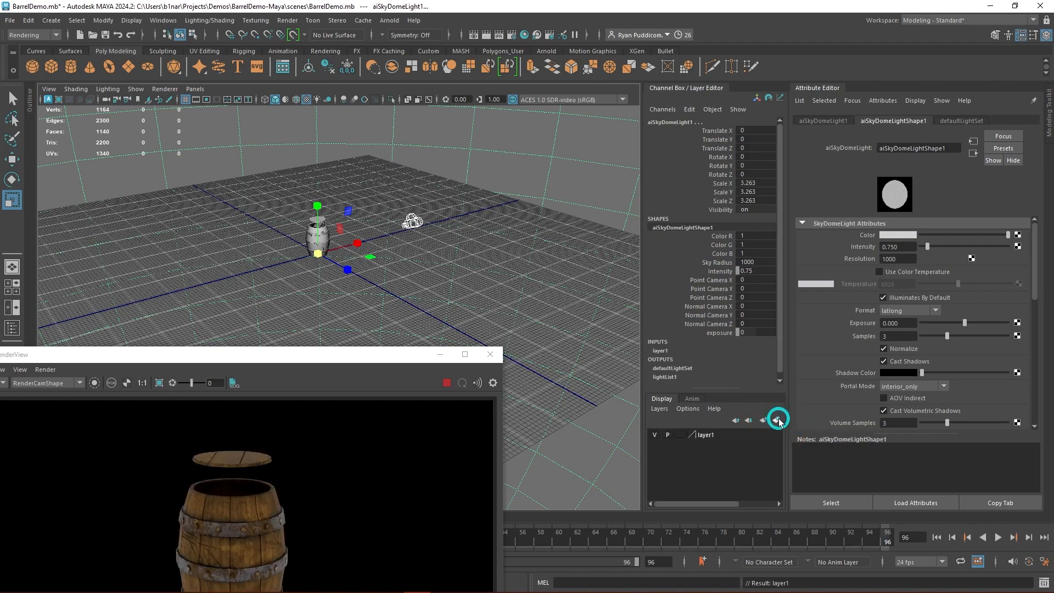
{"action": "left_click", "coordinate": [681, 435]}
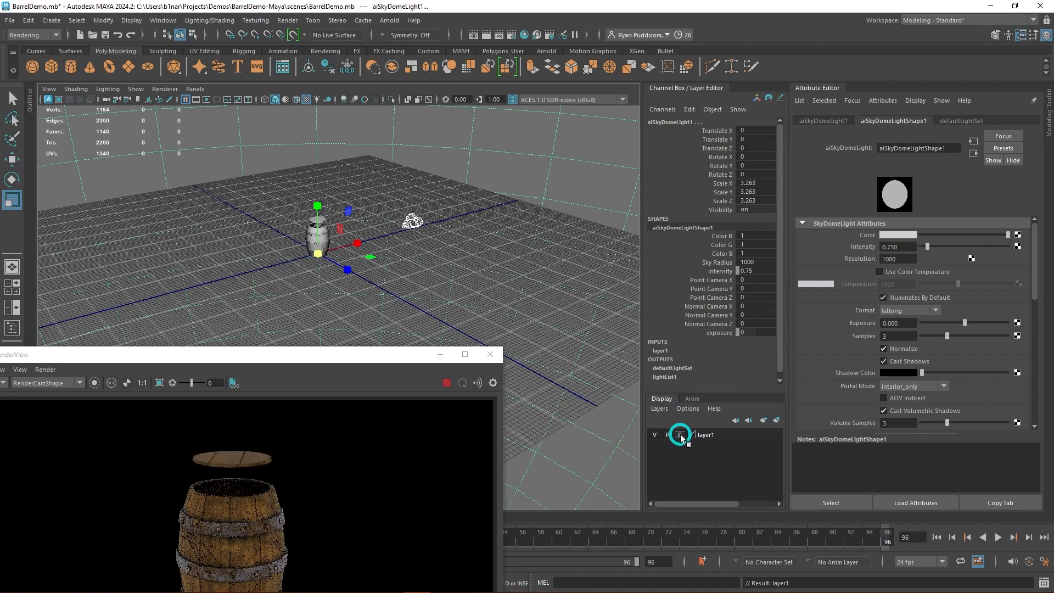
{"action": "left_click", "coordinate": [693, 89]}
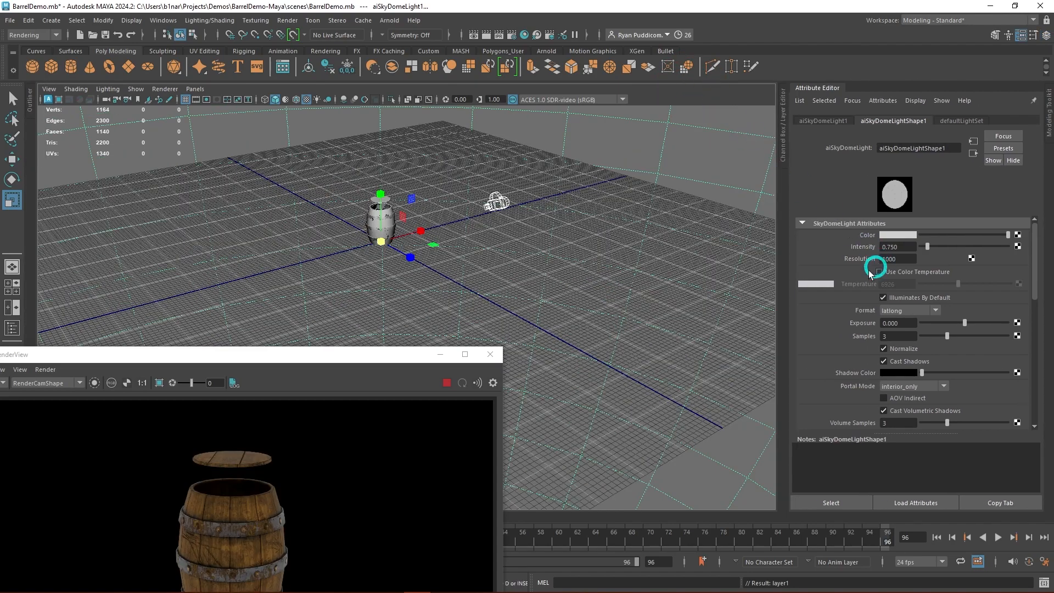
Try marquee-selecting around the camera and barrel to check the referenced layer's selectability, and clear the selection.
{"action": "left_click", "coordinate": [560, 299]}
{"action": "left_click_drag", "start_coordinate": [616, 153], "coordinate": [514, 225]}
{"action": "left_click_drag", "start_coordinate": [639, 277], "coordinate": [647, 301], "text": "alt"}
{"action": "left_click_drag", "start_coordinate": [578, 135], "coordinate": [313, 299]}
{"action": "left_click", "coordinate": [570, 238]}
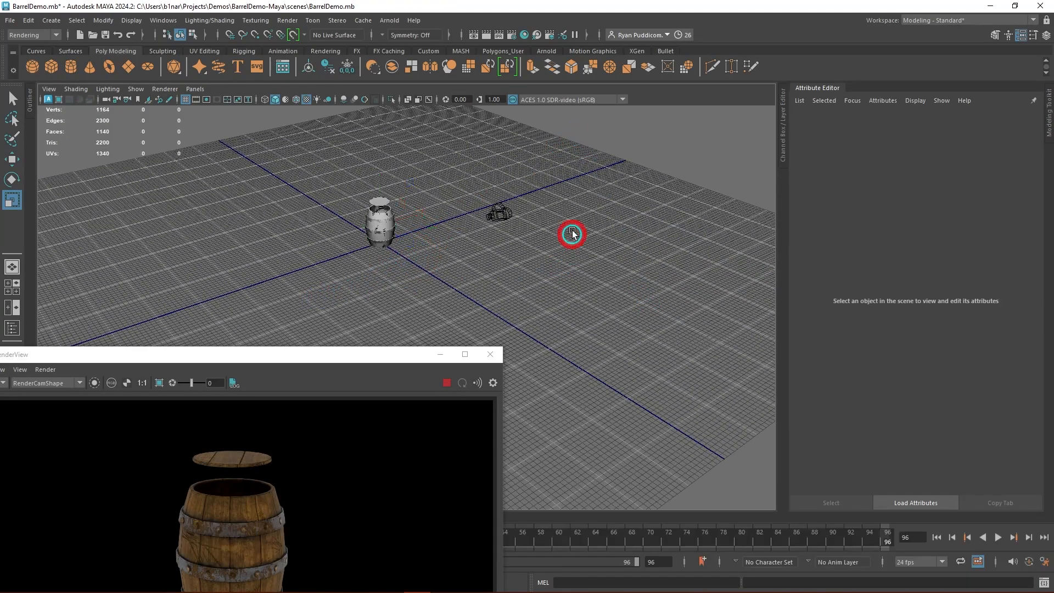
Move the render window clear of the barrel and create a directional light in the scene.
{"action": "left_click_drag", "start_coordinate": [364, 354], "coordinate": [899, 16]}
{"action": "left_click_drag", "start_coordinate": [437, 233], "coordinate": [301, 328], "text": "alt"}
{"action": "right_click_drag", "start_coordinate": [301, 328], "coordinate": [323, 395], "text": "alt"}
{"action": "left_click_drag", "start_coordinate": [322, 395], "coordinate": [339, 341], "text": "alt"}
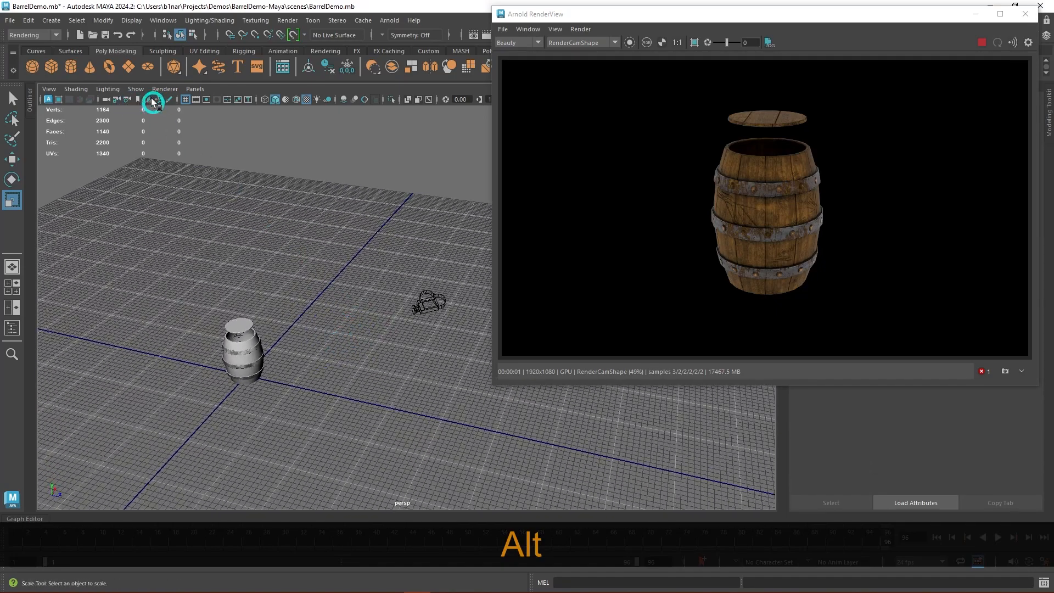
{"action": "left_click", "coordinate": [53, 24]}
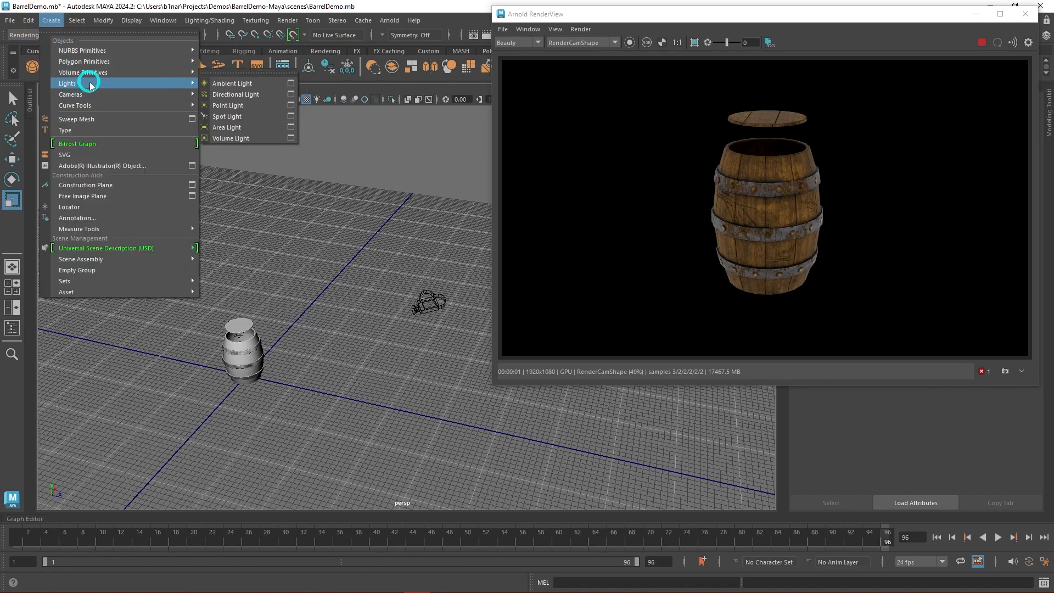
{"action": "mouse_move", "coordinate": [185, 86]}
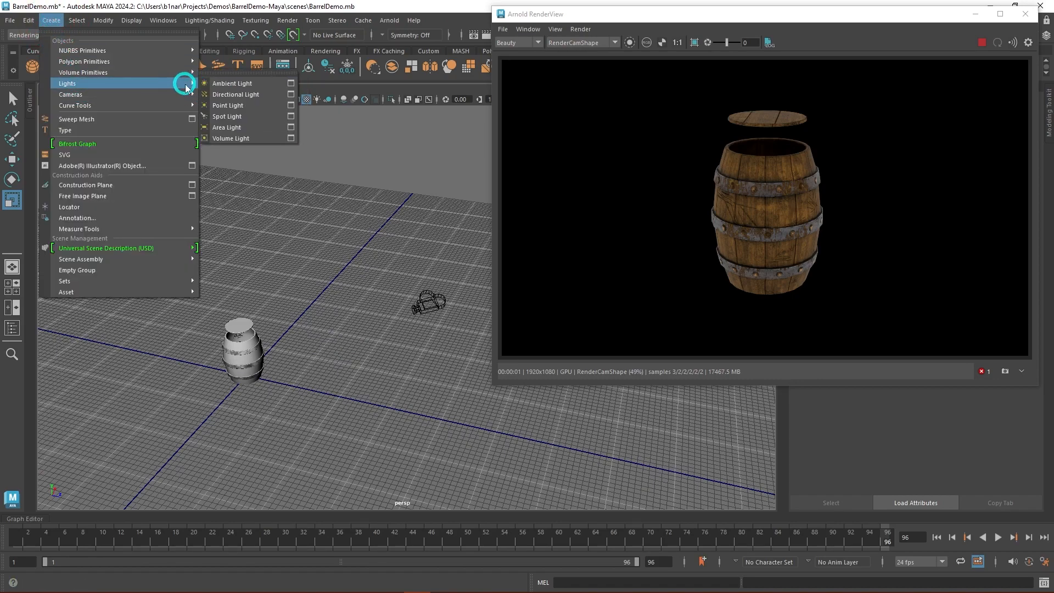
{"action": "left_click", "coordinate": [241, 96]}
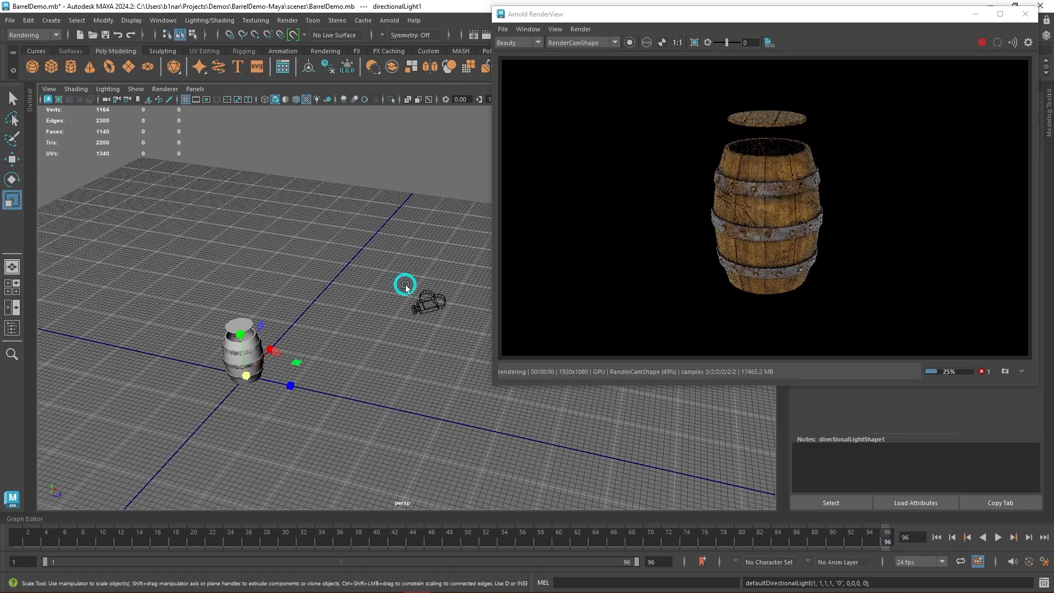
Raise the directional light about 210 cm above the barrel and scale its icon up uniformly by about 132.
{"action": "key", "text": "w"}
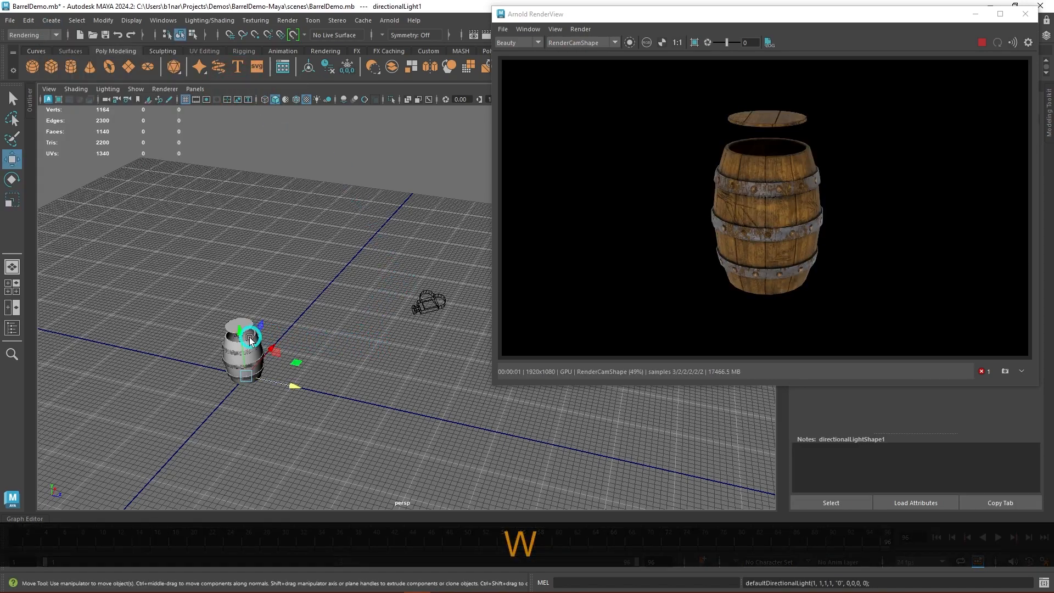
{"action": "left_click_drag", "start_coordinate": [241, 340], "coordinate": [218, 243]}
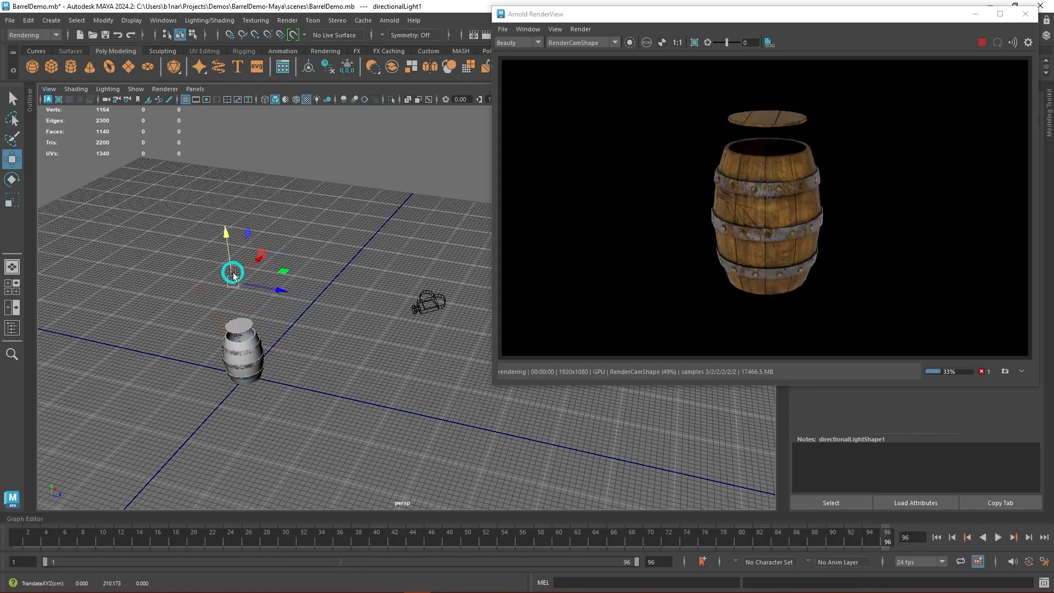
{"action": "key", "text": "r"}
{"action": "left_click_drag", "start_coordinate": [231, 282], "coordinate": [306, 280]}
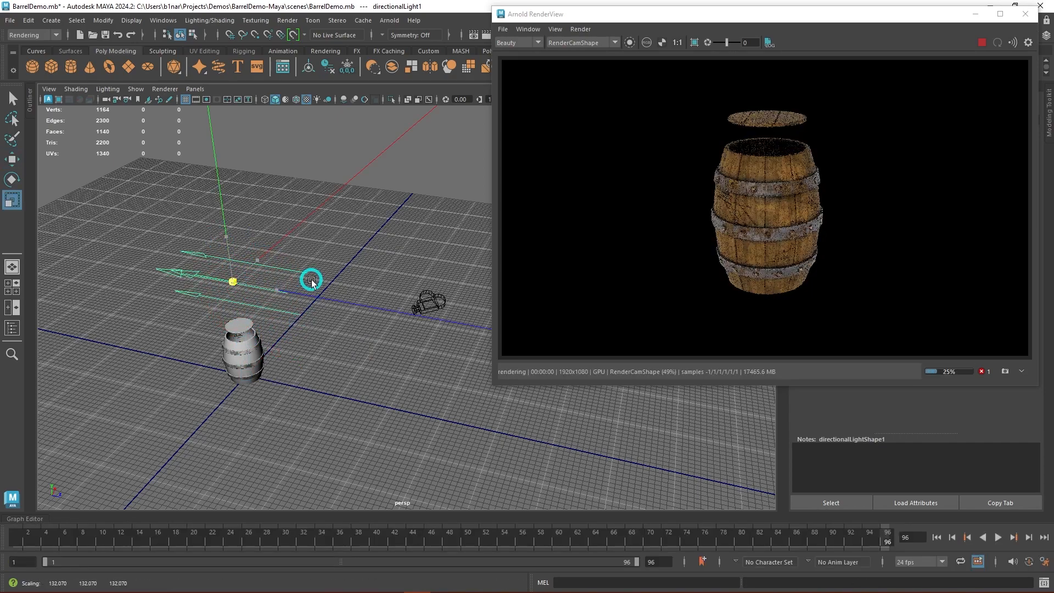
{"action": "left_click_drag", "start_coordinate": [344, 376], "coordinate": [344, 371], "text": "alt"}
Move the directional light along its Z axis until it sits off to one side of the barrel.
{"action": "key", "text": "alt+w"}
{"action": "left_click_drag", "start_coordinate": [384, 308], "coordinate": [370, 182], "text": "alt"}
{"action": "left_click_drag", "start_coordinate": [278, 289], "coordinate": [358, 242], "text": "alt"}
{"action": "left_click_drag", "start_coordinate": [291, 292], "coordinate": [463, 217], "text": "alt"}
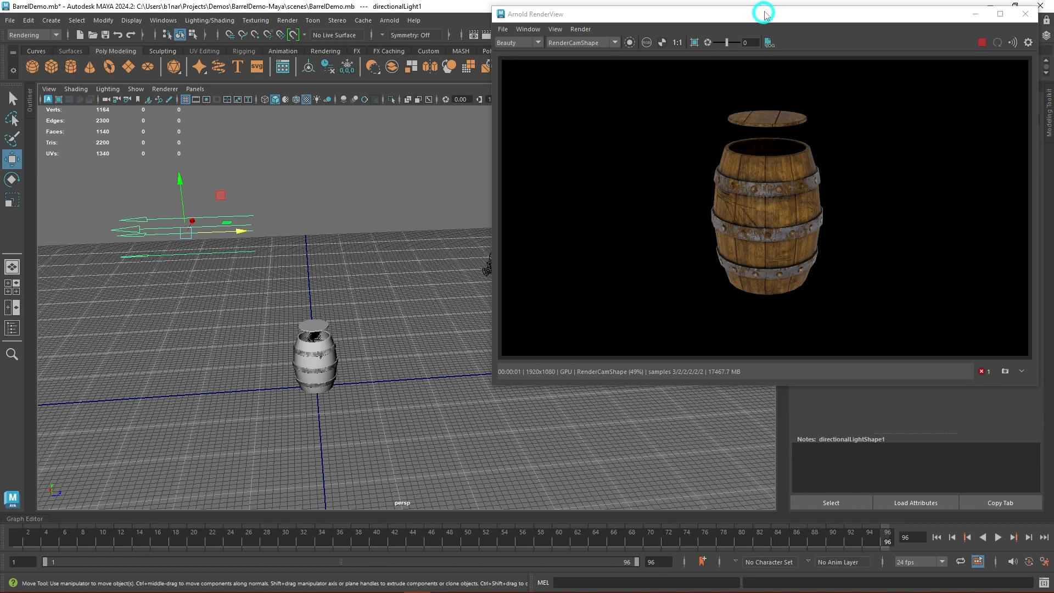
Set the directional light's intensity to 100, and reduce it to 50.
{"action": "left_click_drag", "start_coordinate": [766, 18], "coordinate": [528, 41]}
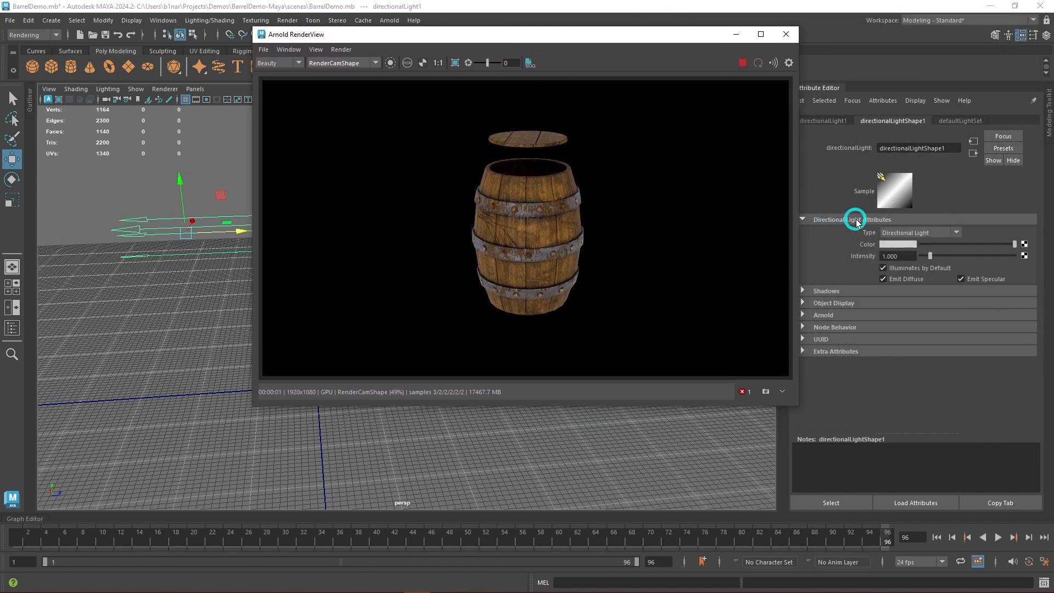
{"action": "left_click_drag", "start_coordinate": [910, 258], "coordinate": [859, 261]}
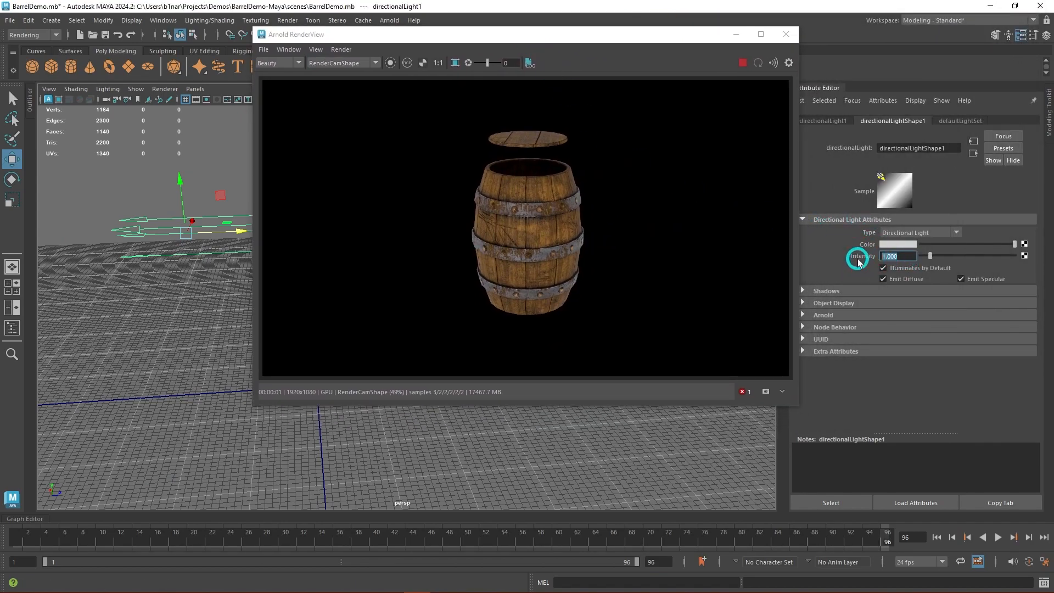
{"action": "type", "text": "100"}
{"action": "key", "text": "Return"}
{"action": "type", "text": "50"}
{"action": "key", "text": "Return"}
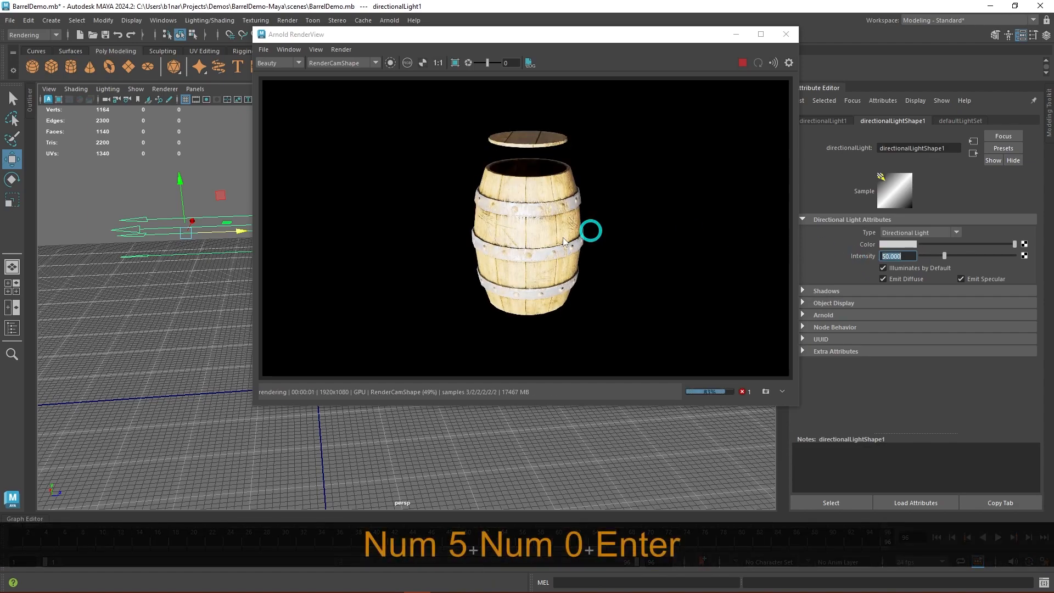
Move the directional light down to the barrel's base to test how its position affects the live render.
{"action": "left_click_drag", "start_coordinate": [197, 319], "coordinate": [195, 317], "text": "alt"}
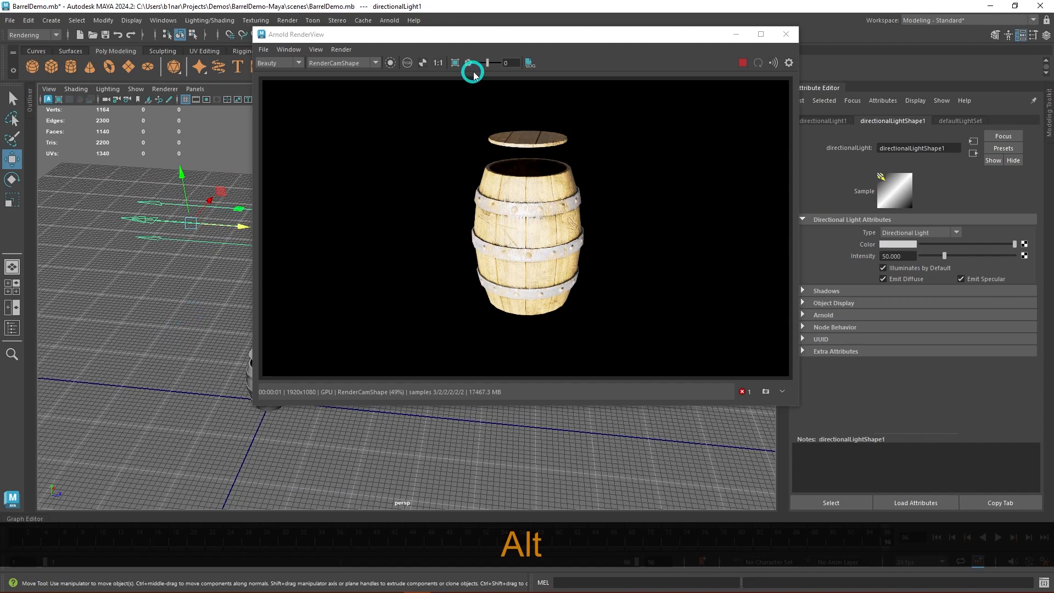
{"action": "left_click_drag", "start_coordinate": [496, 33], "coordinate": [627, 30]}
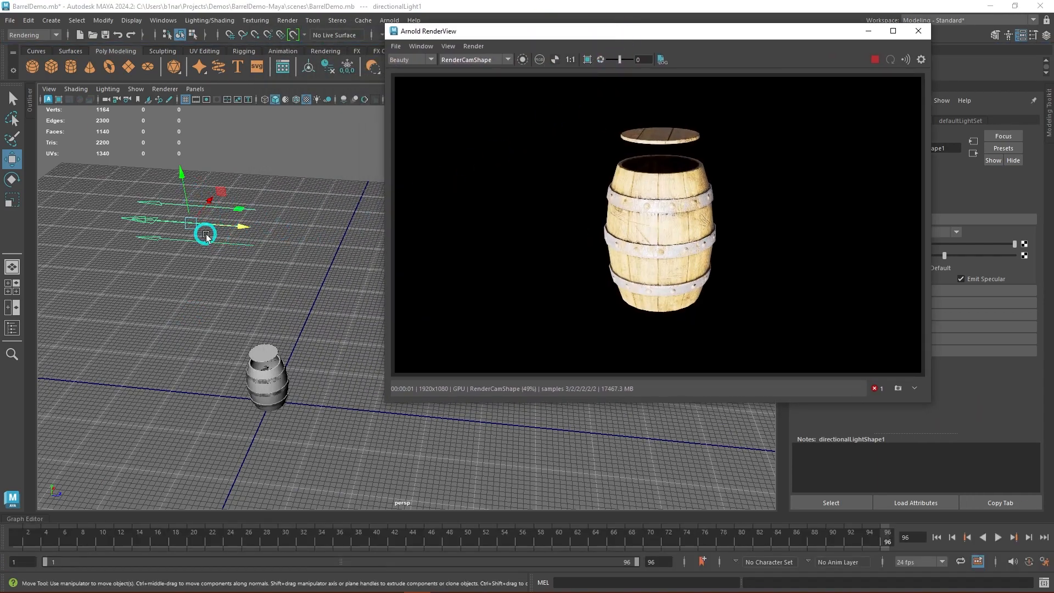
{"action": "left_click_drag", "start_coordinate": [229, 212], "coordinate": [297, 431]}
{"action": "left_click_drag", "start_coordinate": [447, 477], "coordinate": [477, 446], "text": "alt"}
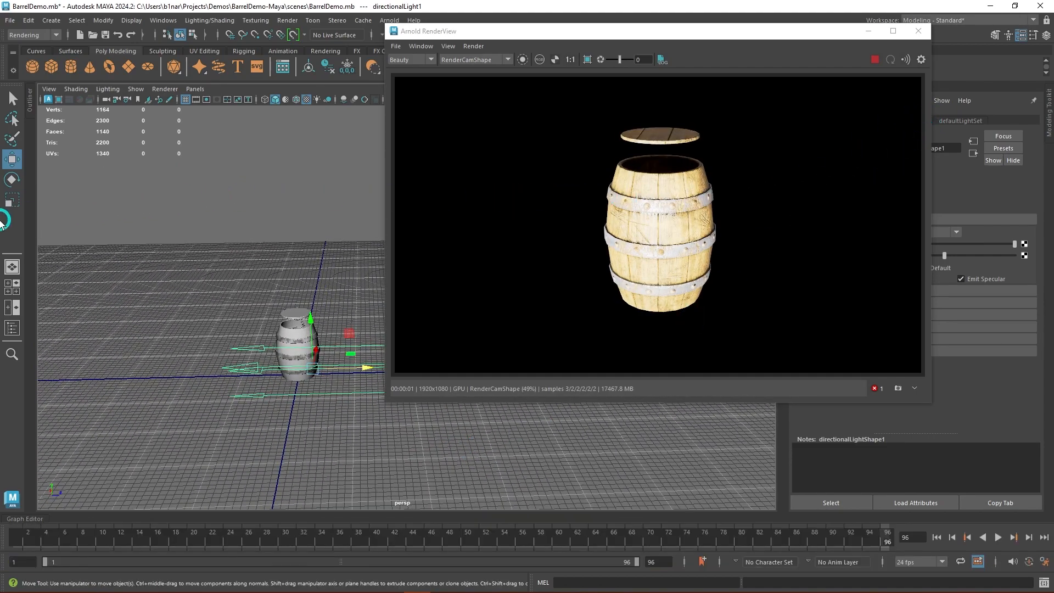
Rotate the directional light to about -31, -29 and 19 degrees to test its direction in the live render.
{"action": "key", "text": "e"}
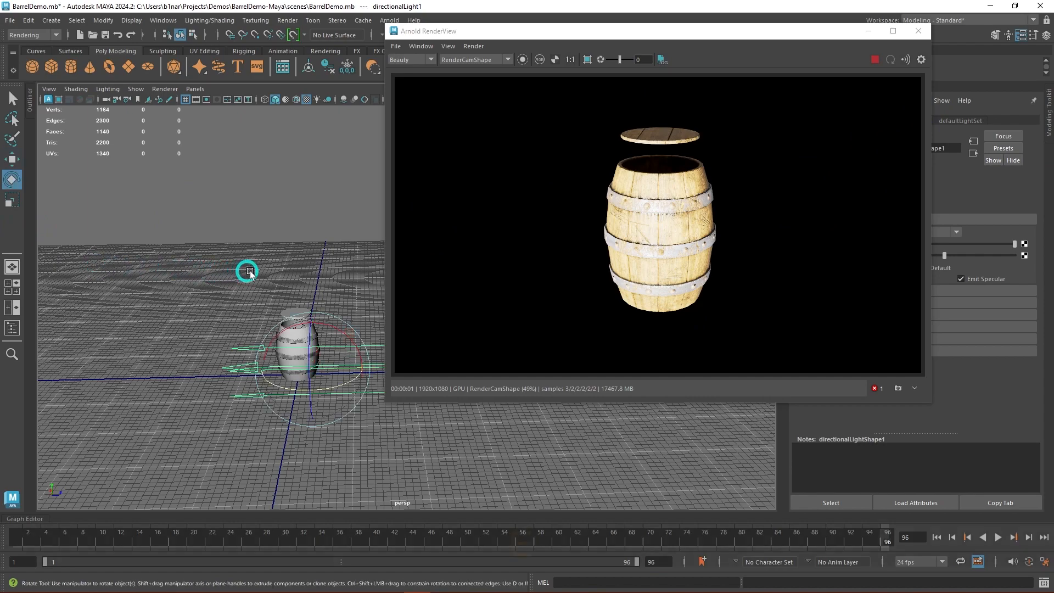
{"action": "left_click_drag", "start_coordinate": [348, 375], "coordinate": [264, 399]}
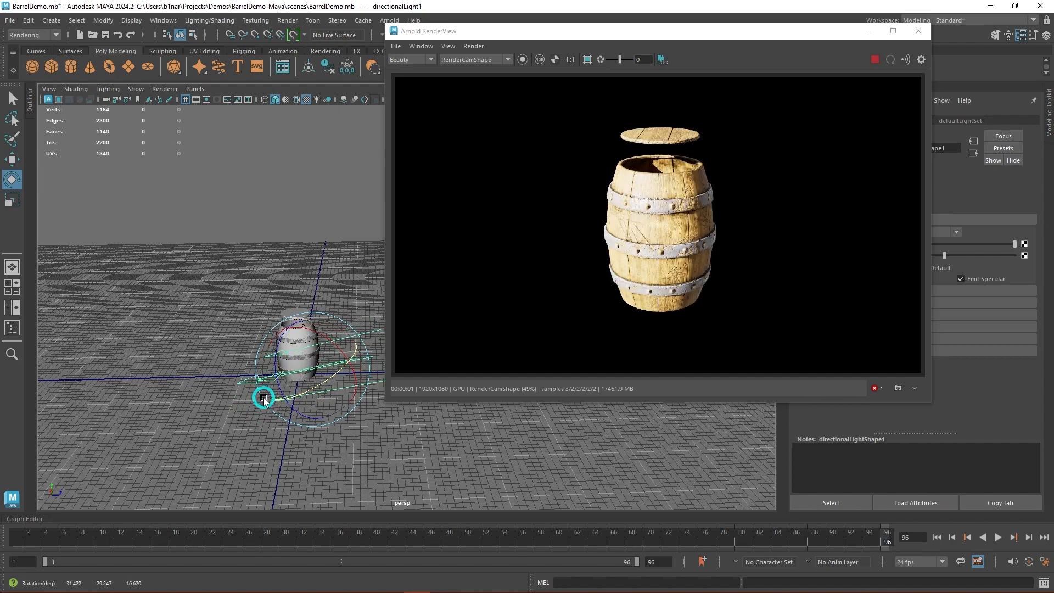
{"action": "left_click_drag", "start_coordinate": [822, 31], "coordinate": [656, 46]}
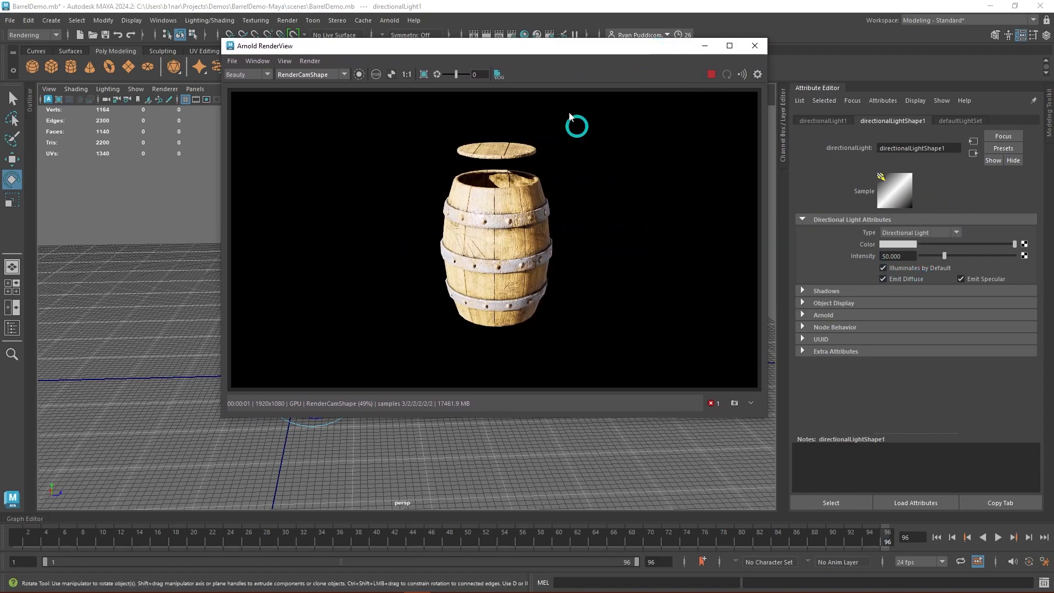
{"action": "left_click_drag", "start_coordinate": [569, 51], "coordinate": [684, 47]}
Undo the directional light's latest rotation changes.
{"action": "key", "text": "ctrl+z"}
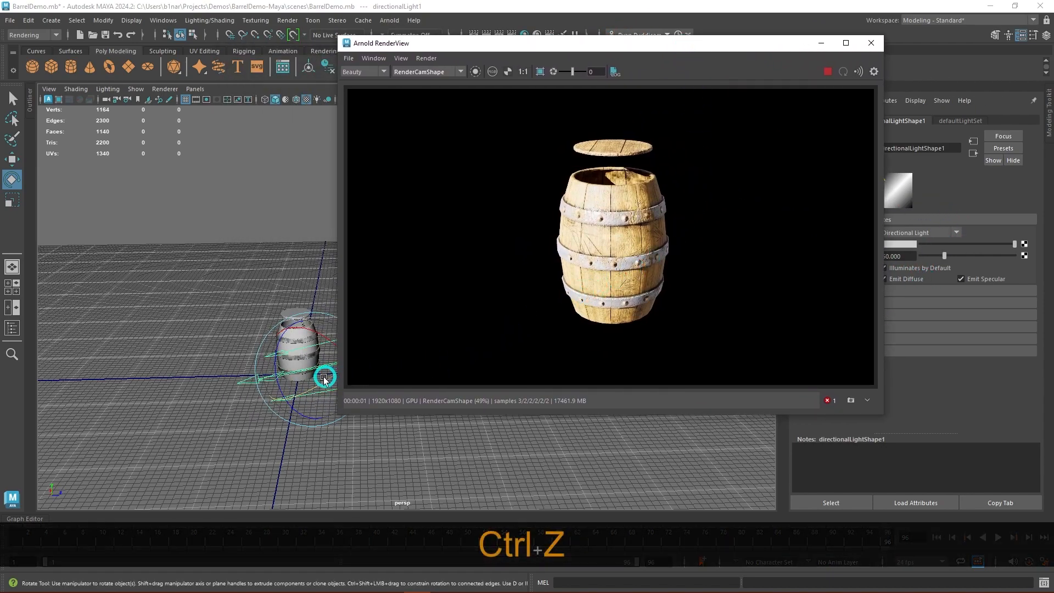
{"action": "key", "text": "ctrl+z"}
{"action": "key", "text": "ctrl+z"}
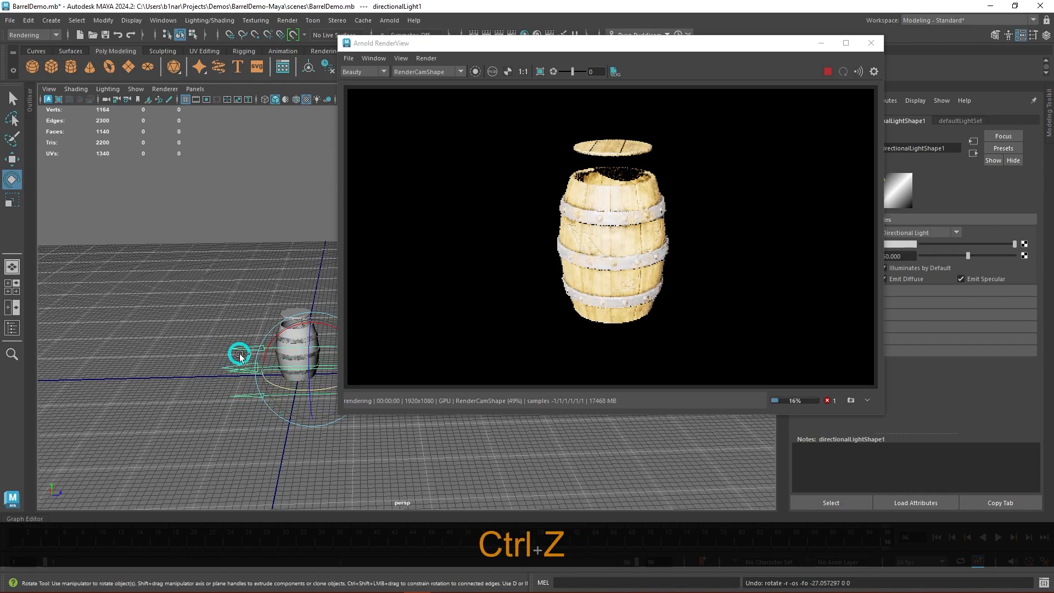
Move the directional light off to one side of the barrel, well above the ground, and close the Arnold RenderView.
{"action": "left_click_drag", "start_coordinate": [261, 289], "coordinate": [249, 313], "text": "alt"}
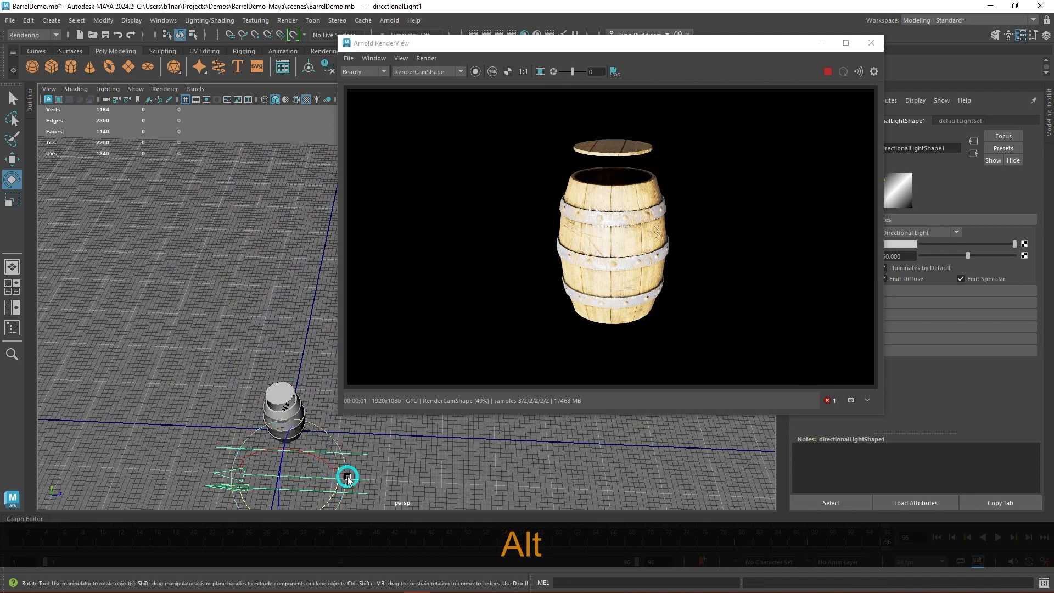
{"action": "key", "text": "w"}
{"action": "left_click_drag", "start_coordinate": [341, 478], "coordinate": [532, 486]}
{"action": "left_click_drag", "start_coordinate": [632, 49], "coordinate": [307, 24]}
{"action": "left_click_drag", "start_coordinate": [642, 230], "coordinate": [580, 421], "text": "alt"}
{"action": "left_click", "coordinate": [551, 17]}
{"action": "left_click_drag", "start_coordinate": [541, 210], "coordinate": [565, 344], "text": "alt"}
{"action": "left_click_drag", "start_coordinate": [459, 242], "coordinate": [569, 337]}
Rotate the directional light so it shines down toward the barrel from its raised position.
{"action": "key", "text": "e"}
{"action": "left_click_drag", "start_coordinate": [411, 325], "coordinate": [387, 286]}
{"action": "key", "text": "w"}
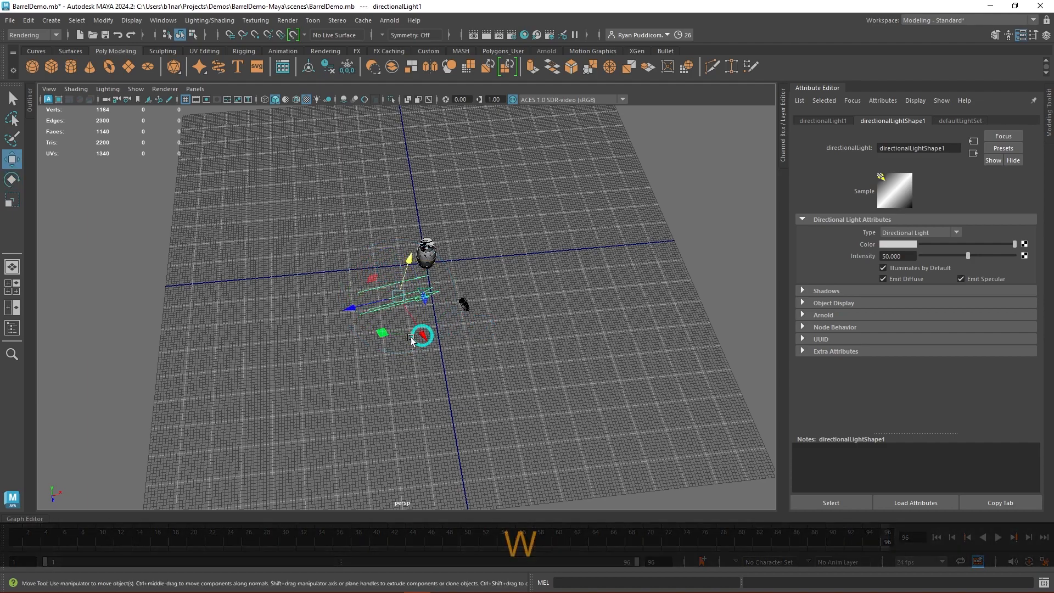
{"action": "left_click_drag", "start_coordinate": [341, 302], "coordinate": [333, 360], "text": "alt"}
{"action": "middle_click_drag", "start_coordinate": [333, 360], "coordinate": [311, 313]}
{"action": "left_click_drag", "start_coordinate": [311, 313], "coordinate": [524, 297], "text": "alt"}
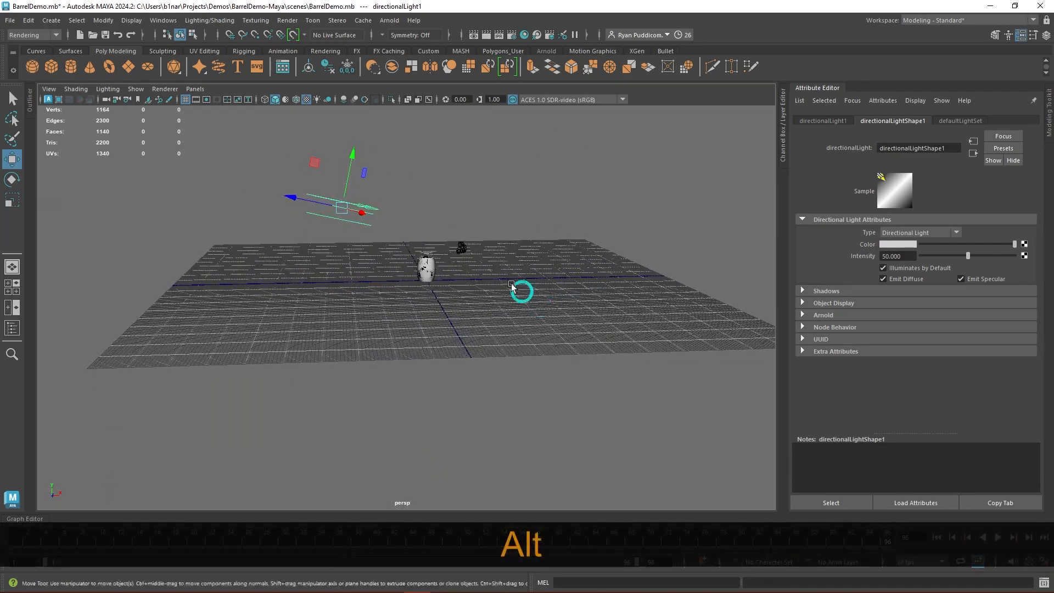
{"action": "key", "text": "e"}
{"action": "left_click_drag", "start_coordinate": [330, 170], "coordinate": [397, 172]}
Reopen the Arnold RenderView, render live through RenderCamShape, and place the window clear of the light's attributes.
{"action": "left_click", "coordinate": [486, 35]}
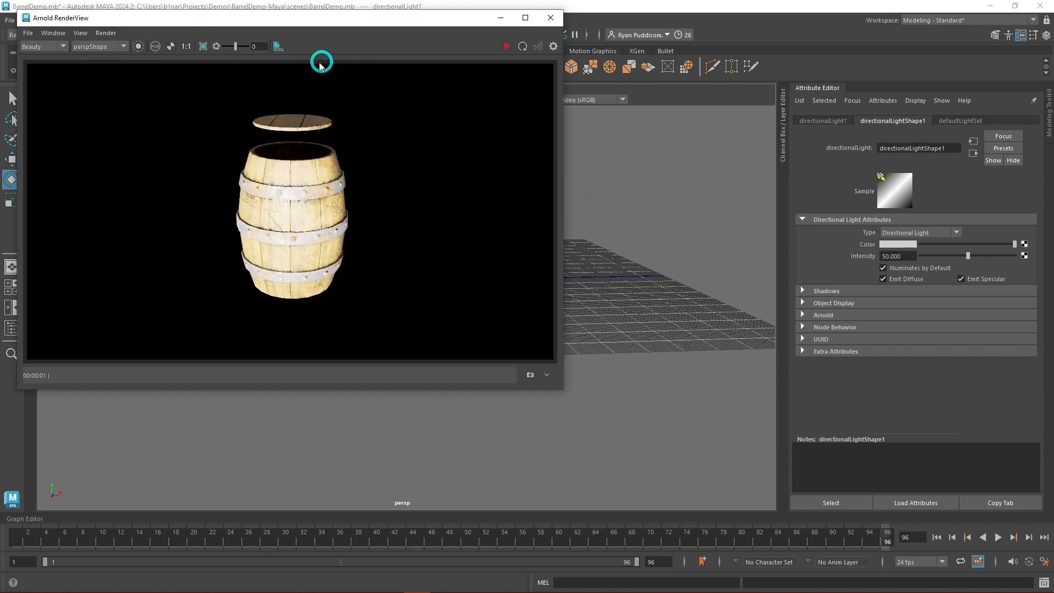
{"action": "left_click", "coordinate": [98, 57]}
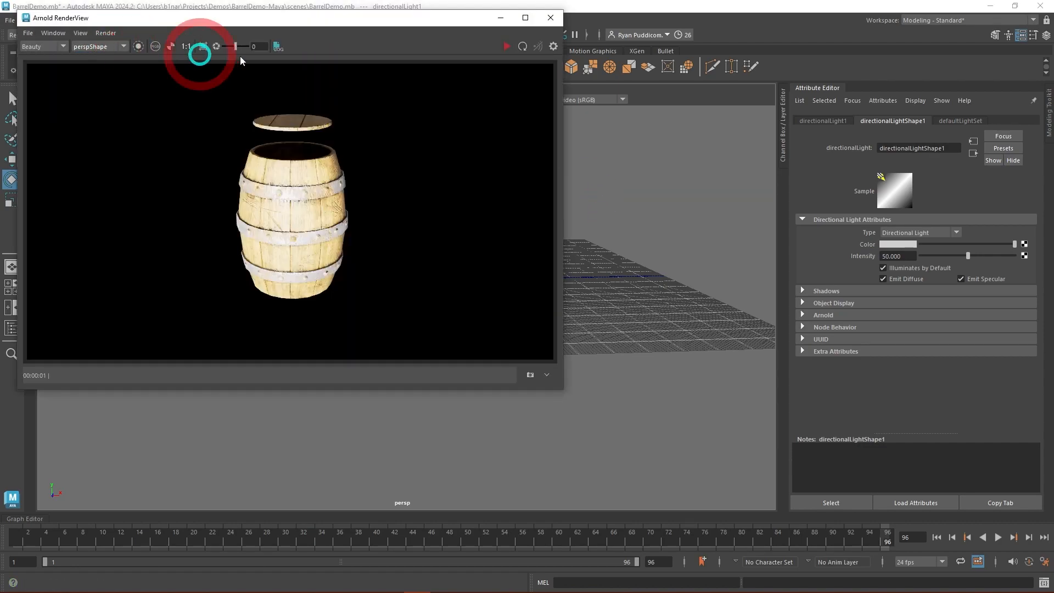
{"action": "left_click", "coordinate": [116, 48]}
{"action": "left_click", "coordinate": [113, 61]}
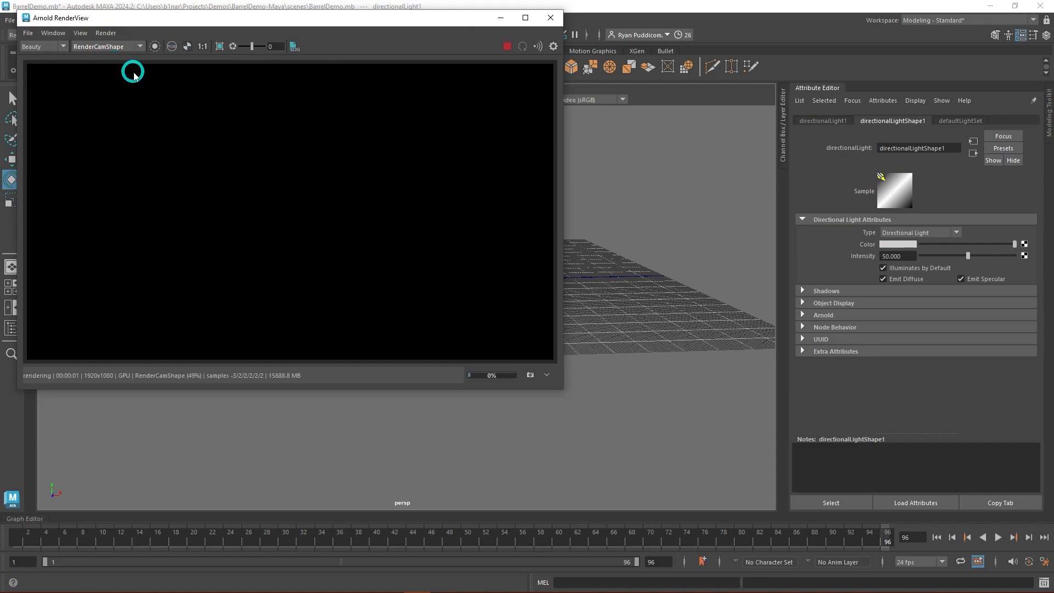
{"action": "left_click_drag", "start_coordinate": [326, 19], "coordinate": [580, 60]}
{"action": "left_click_drag", "start_coordinate": [269, 198], "coordinate": [233, 283], "text": "alt"}
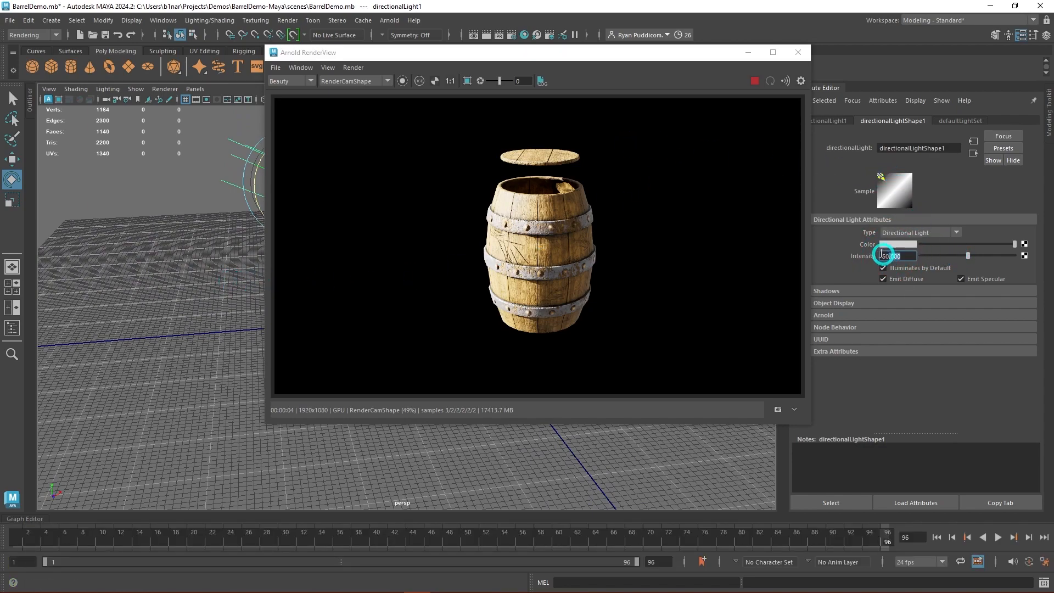
{"action": "left_click_drag", "start_coordinate": [712, 58], "coordinate": [500, 127]}
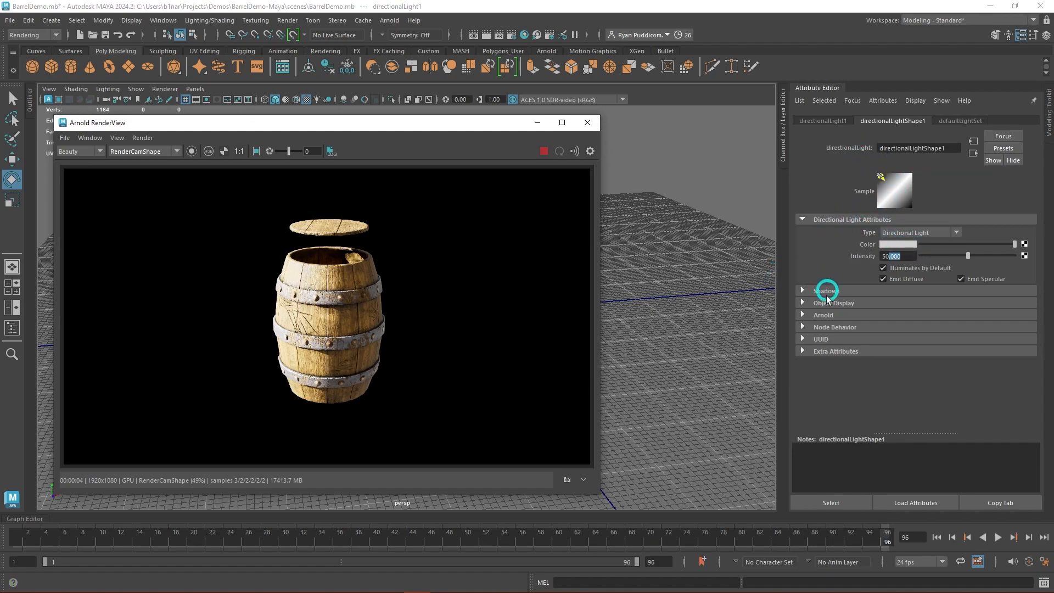
Turn off Normalize in the directional light's Arnold attributes.
{"action": "left_click", "coordinate": [803, 315]}
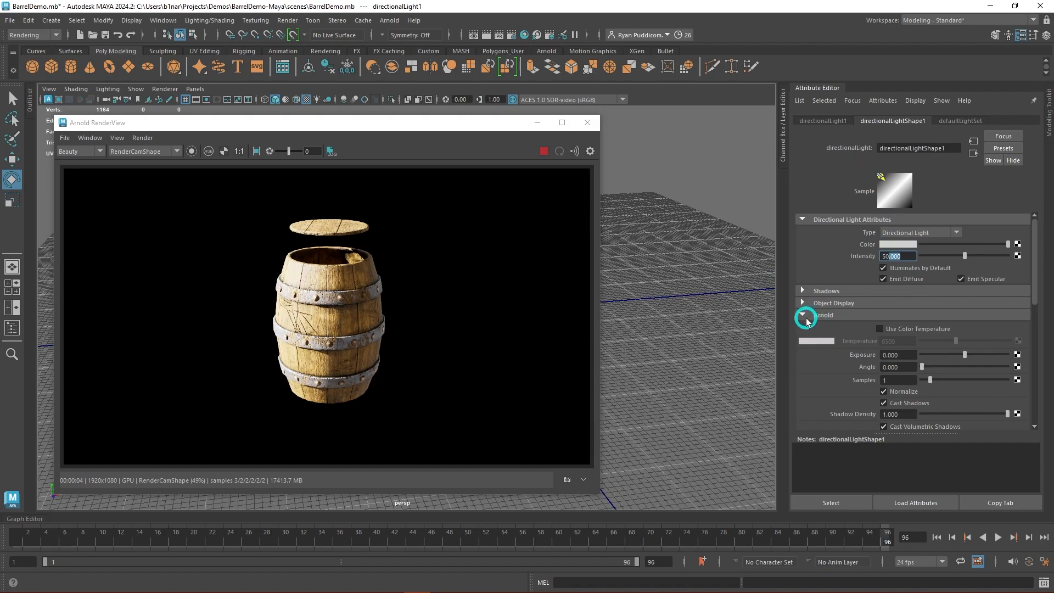
{"action": "scroll", "coordinate": [906, 332], "scroll_direction": "down", "scroll_amount": 3}
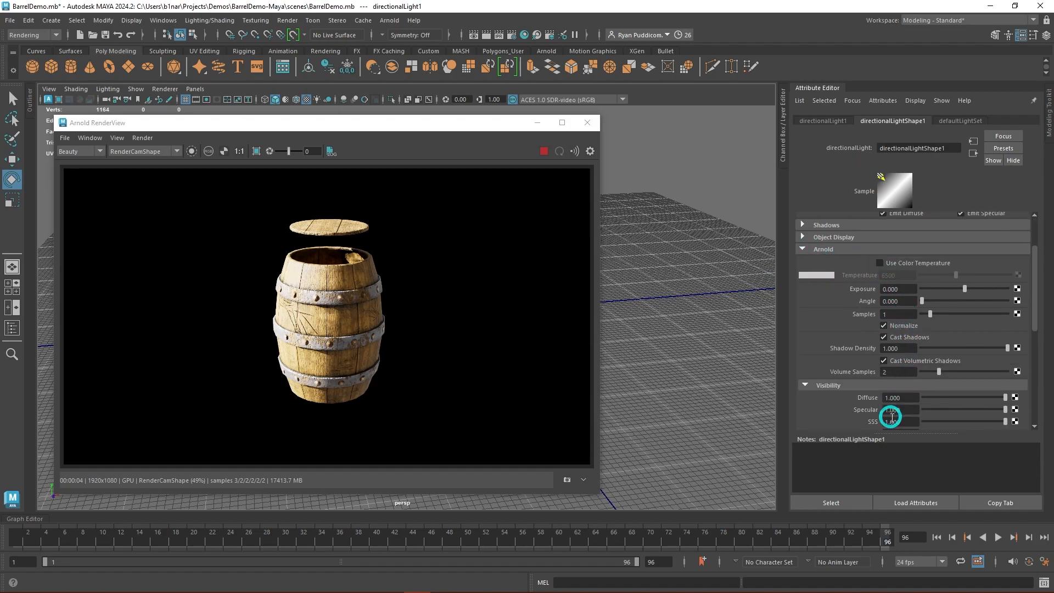
{"action": "left_click", "coordinate": [884, 326]}
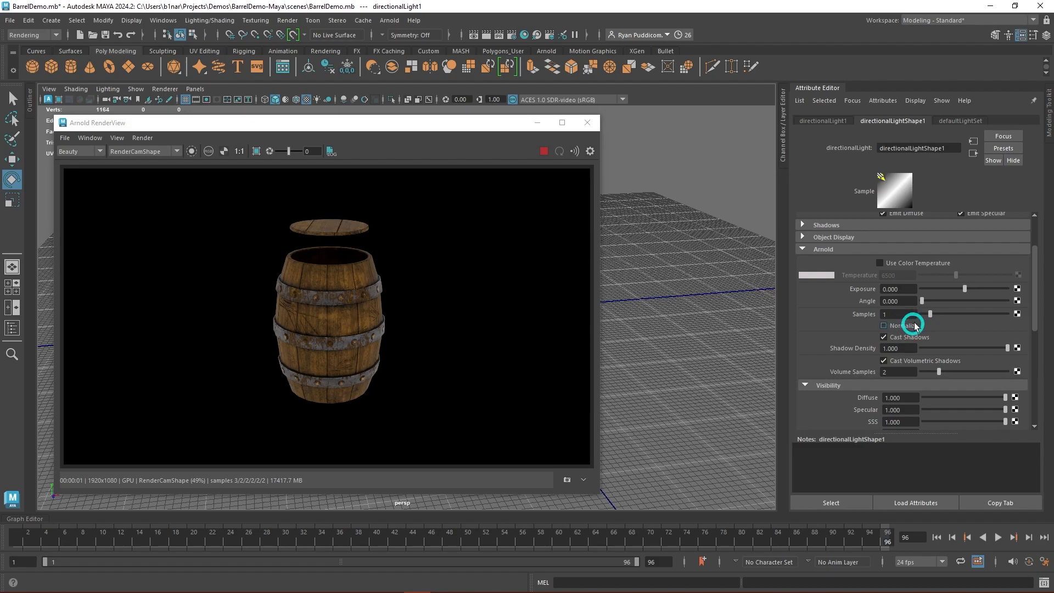
Set the directional light's intensity to 5000 and toggle Normalize to compare its effect in the live render.
{"action": "scroll", "coordinate": [896, 338], "scroll_direction": "up", "scroll_amount": 3}
{"action": "left_click_drag", "start_coordinate": [909, 256], "coordinate": [860, 282]}
{"action": "type", "text": "5000"}
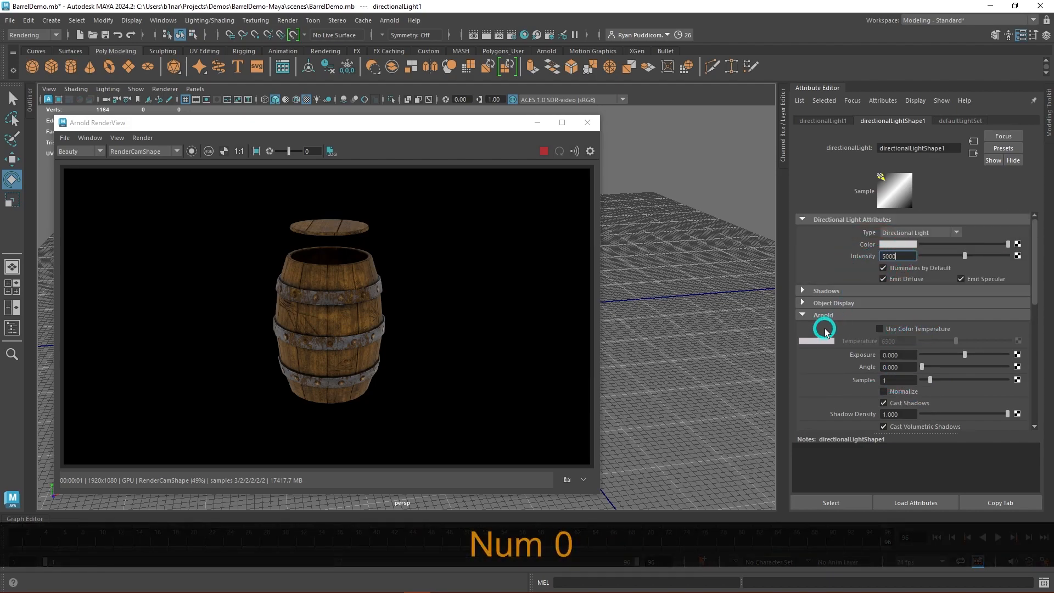
{"action": "key", "text": "Return"}
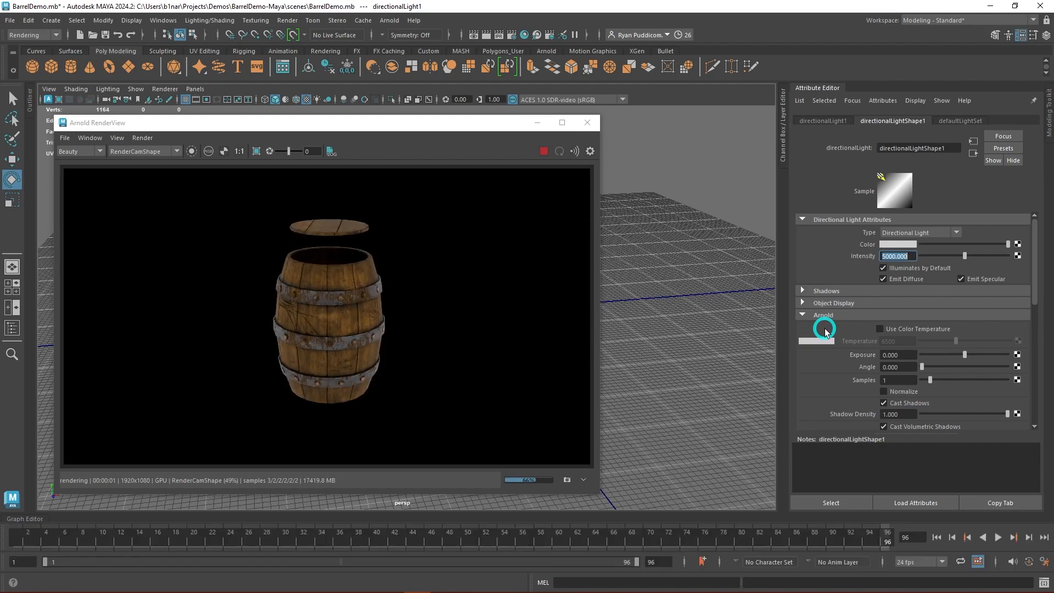
{"action": "scroll", "coordinate": [848, 327], "scroll_direction": "down", "scroll_amount": 3}
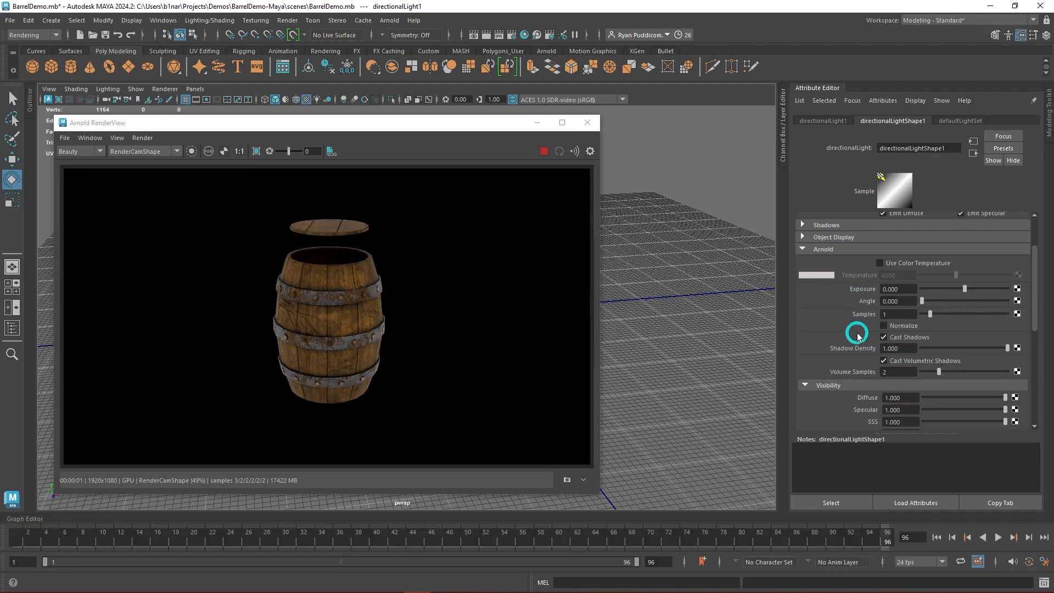
{"action": "left_click", "coordinate": [884, 326]}
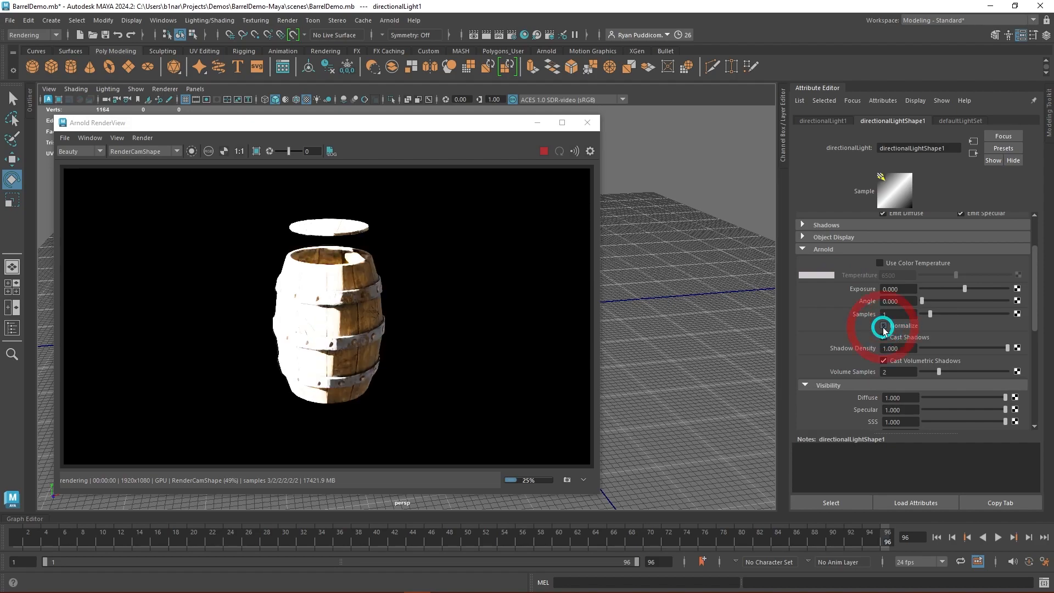
{"action": "scroll", "coordinate": [900, 342], "scroll_direction": "up", "scroll_amount": 3}
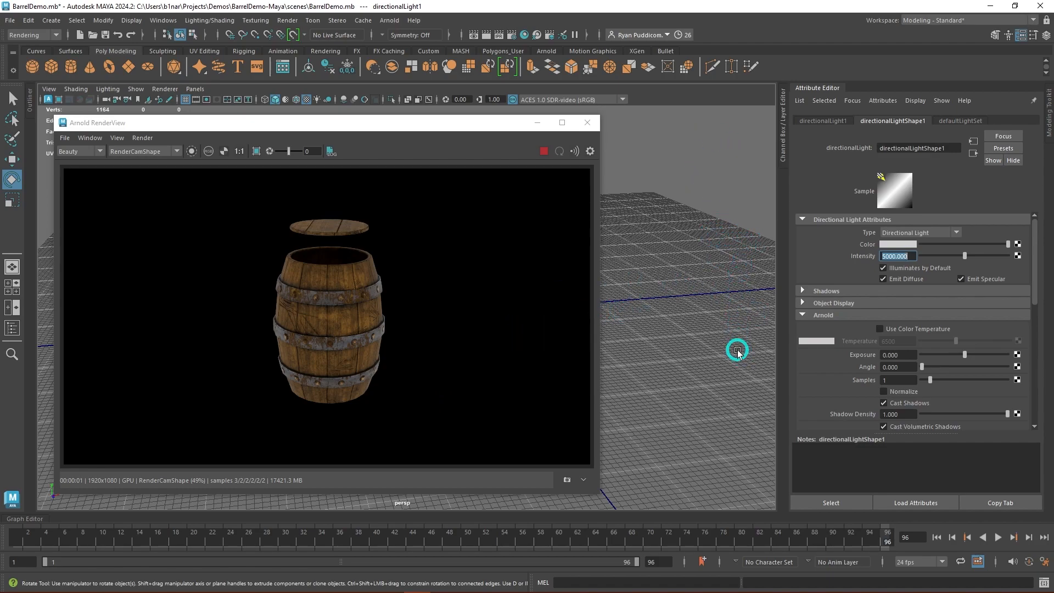
Test the directional light's Angle at 1 and at 50 with Normalize off.
{"action": "scroll", "coordinate": [886, 296], "scroll_direction": "down", "scroll_amount": 2}
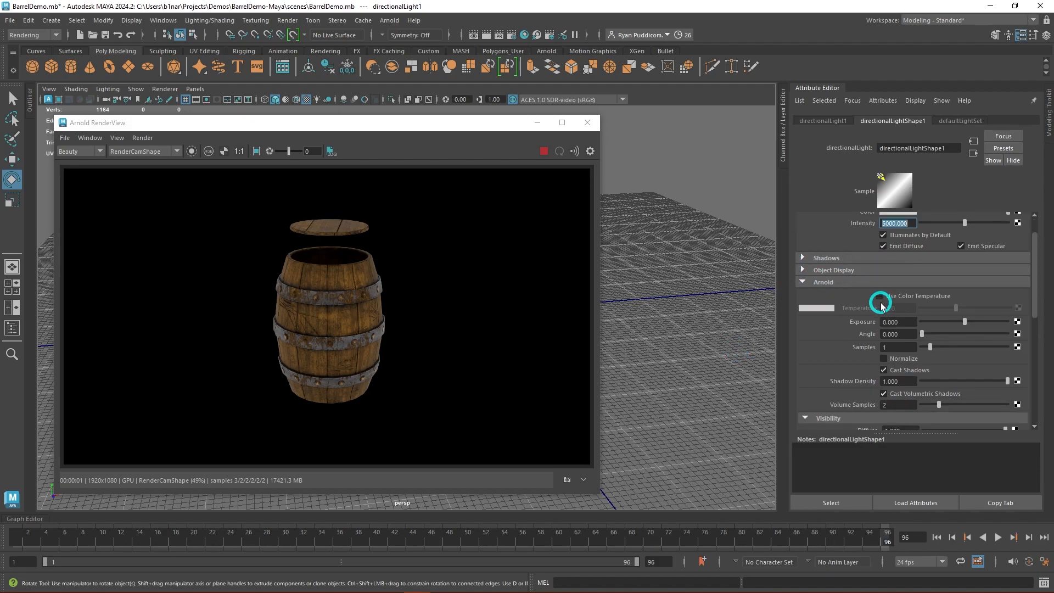
{"action": "left_click", "coordinate": [911, 335]}
{"action": "type", "text": "1"}
{"action": "key", "text": "Return"}
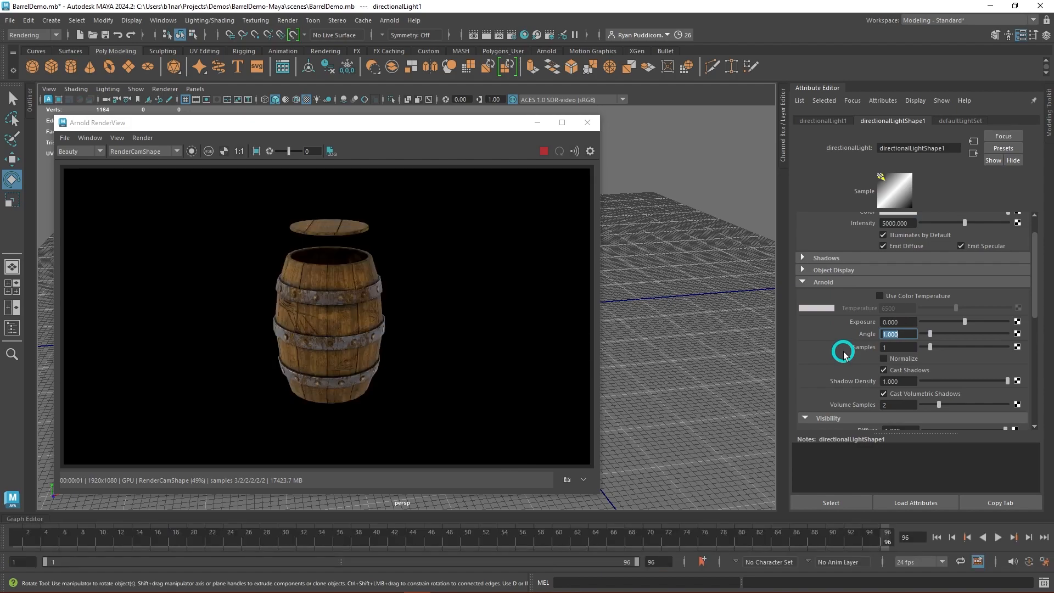
{"action": "type", "text": "50"}
{"action": "key", "text": "Return"}
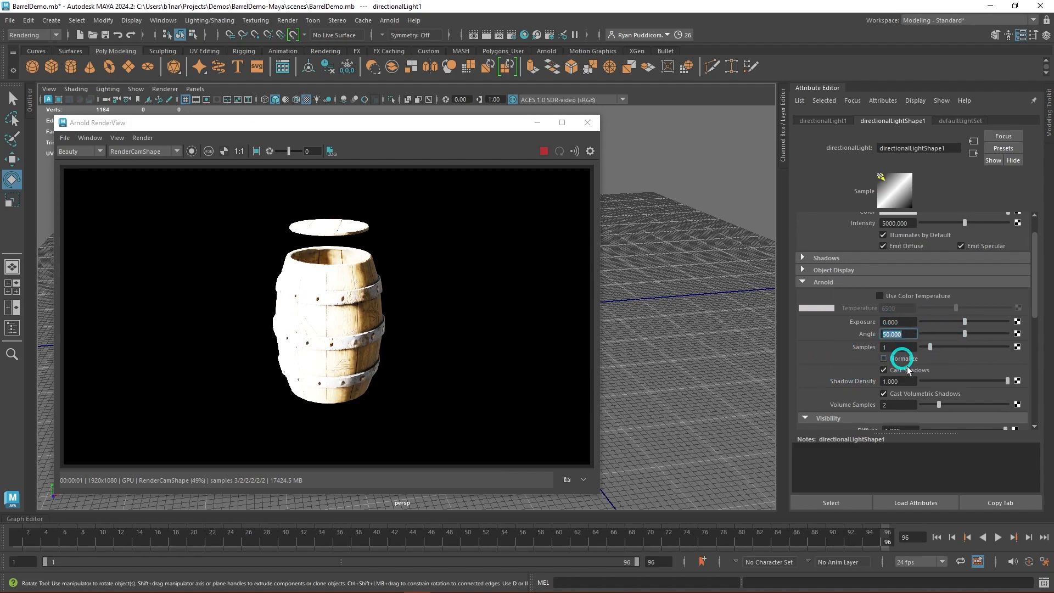
{"action": "scroll", "coordinate": [929, 316], "scroll_direction": "up", "scroll_amount": 1}
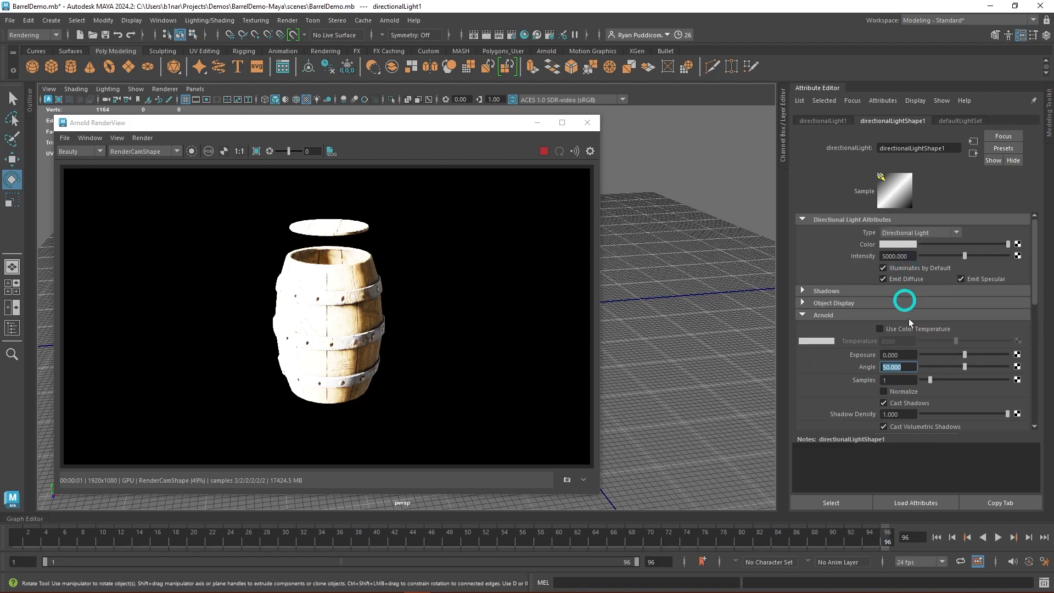
Set the directional light's Angle to 5 and compare the render with Normalize on and off.
{"action": "left_click", "coordinate": [883, 392]}
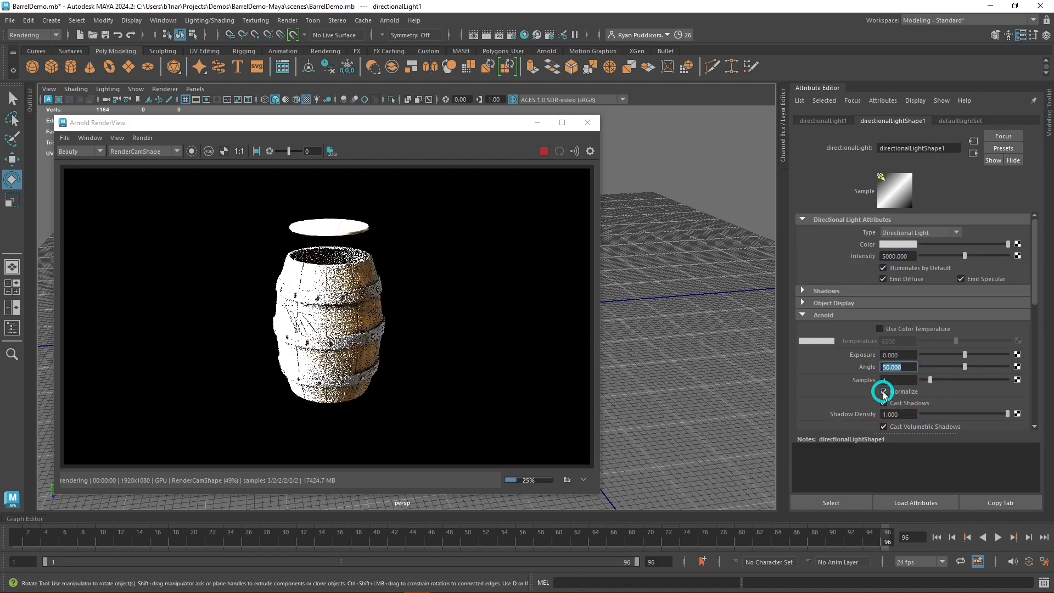
{"action": "left_click", "coordinate": [884, 392]}
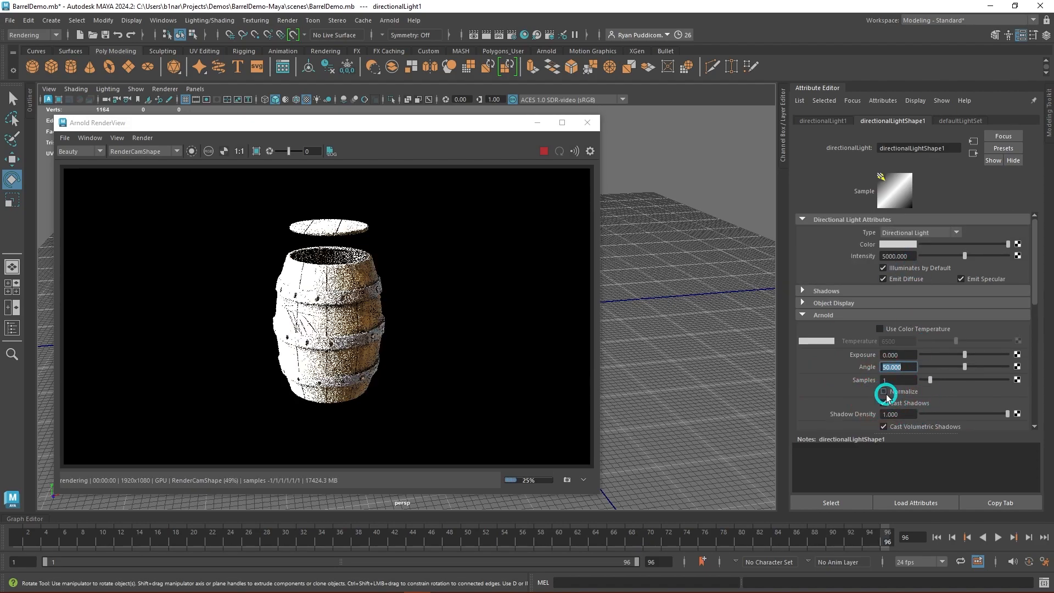
{"action": "type", "text": "5"}
{"action": "key", "text": "Return"}
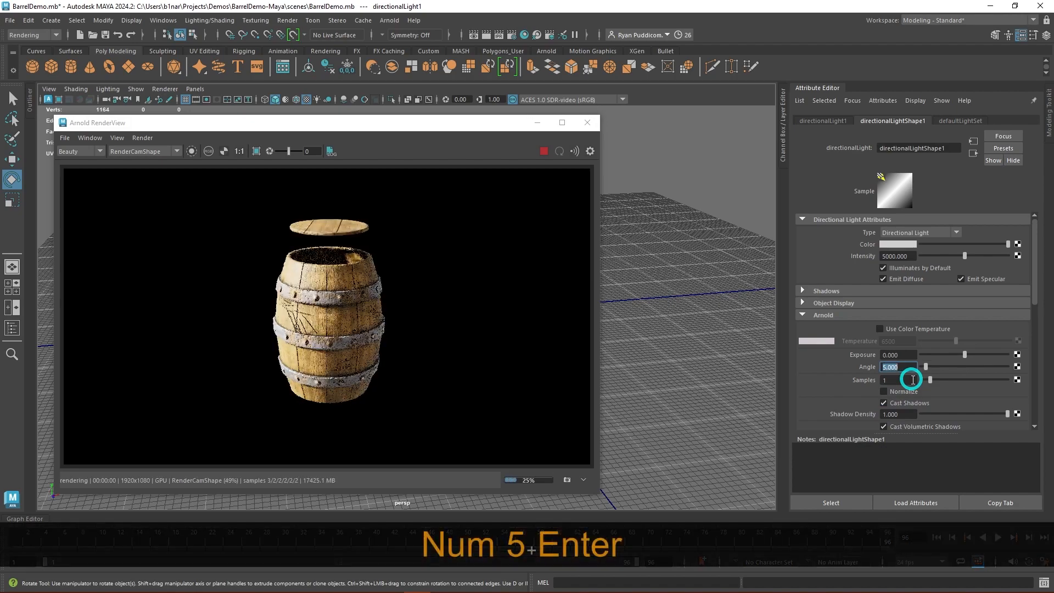
{"action": "left_click", "coordinate": [884, 392]}
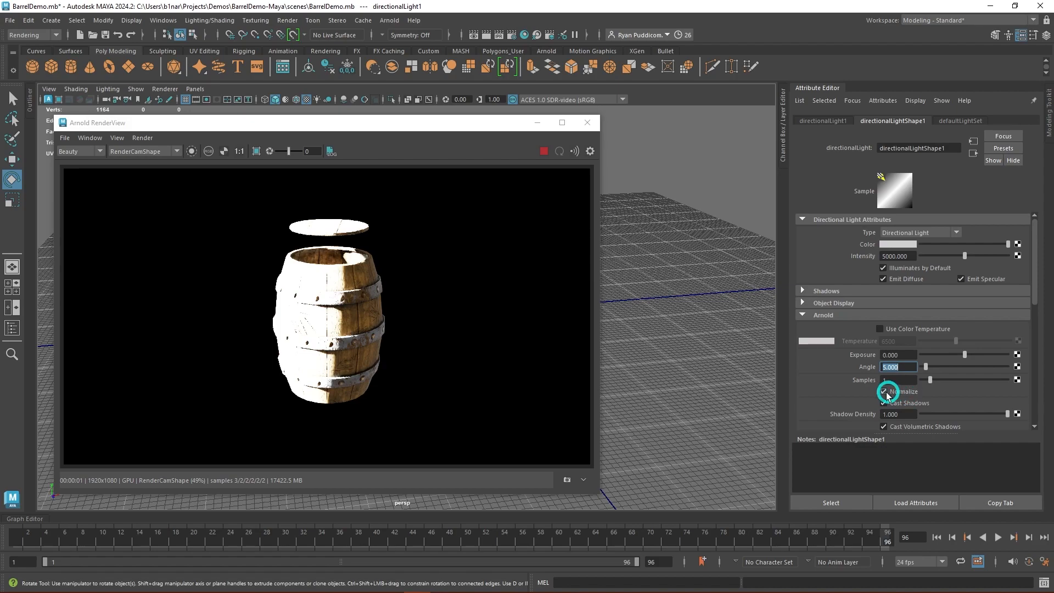
{"action": "left_click", "coordinate": [883, 391]}
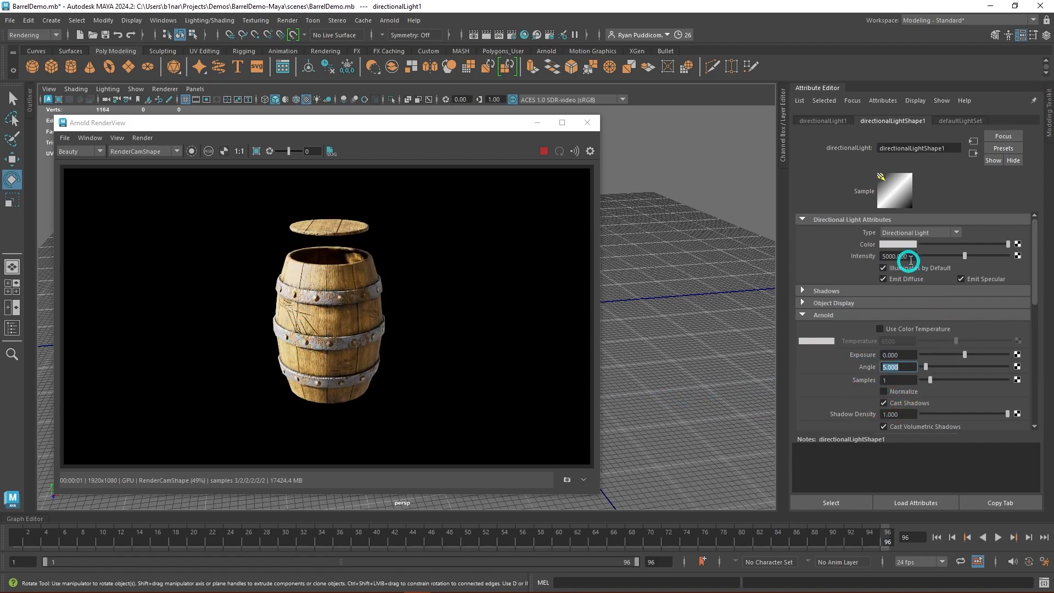
Set the directional light's intensity to 1 and turn Normalize back on.
{"action": "left_click_drag", "start_coordinate": [911, 257], "coordinate": [861, 261]}
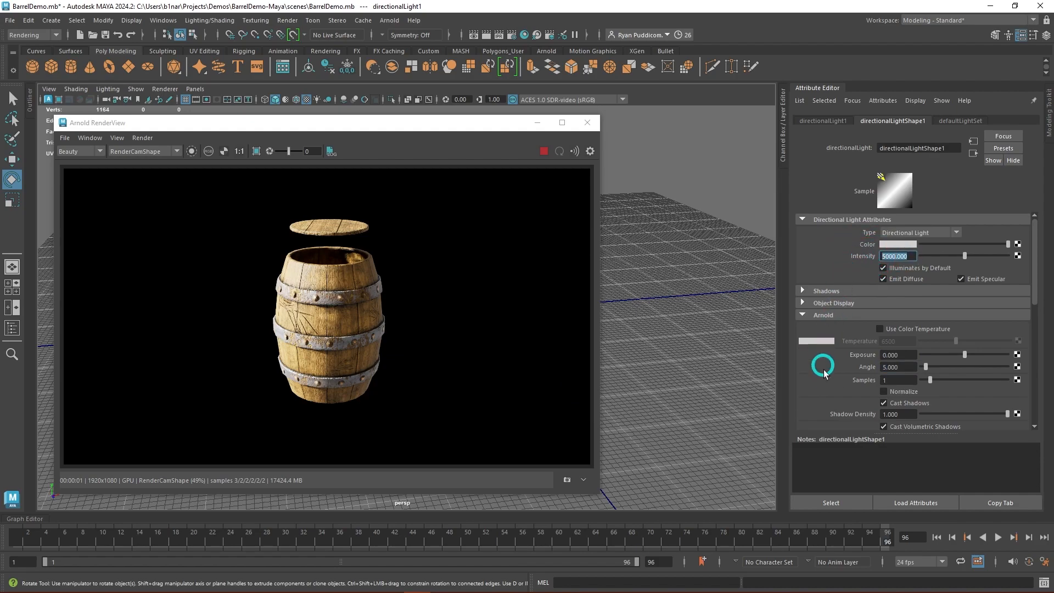
{"action": "type", "text": "1"}
{"action": "key", "text": "Return"}
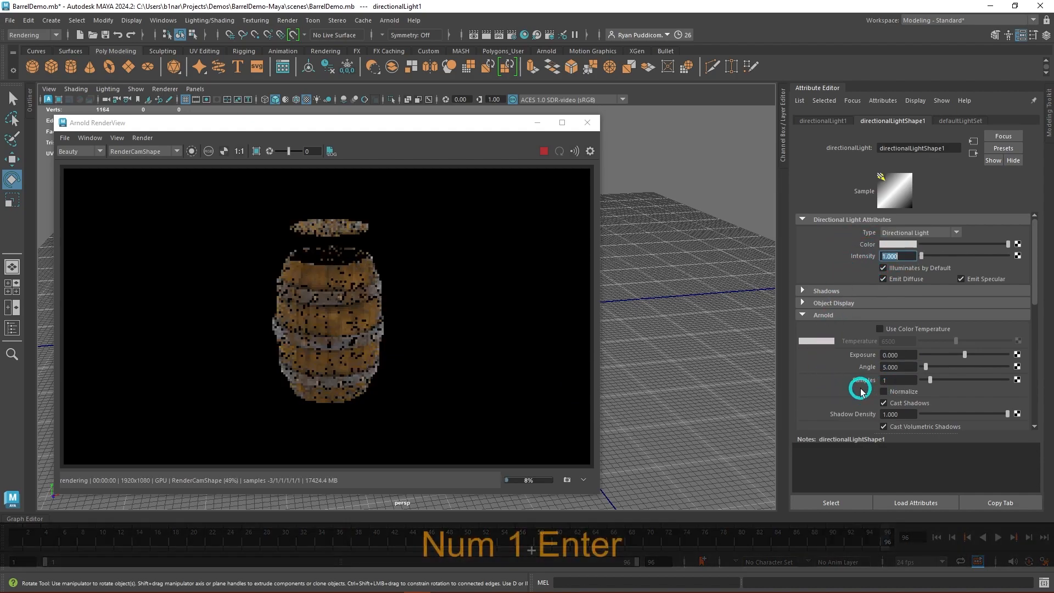
{"action": "left_click", "coordinate": [883, 392]}
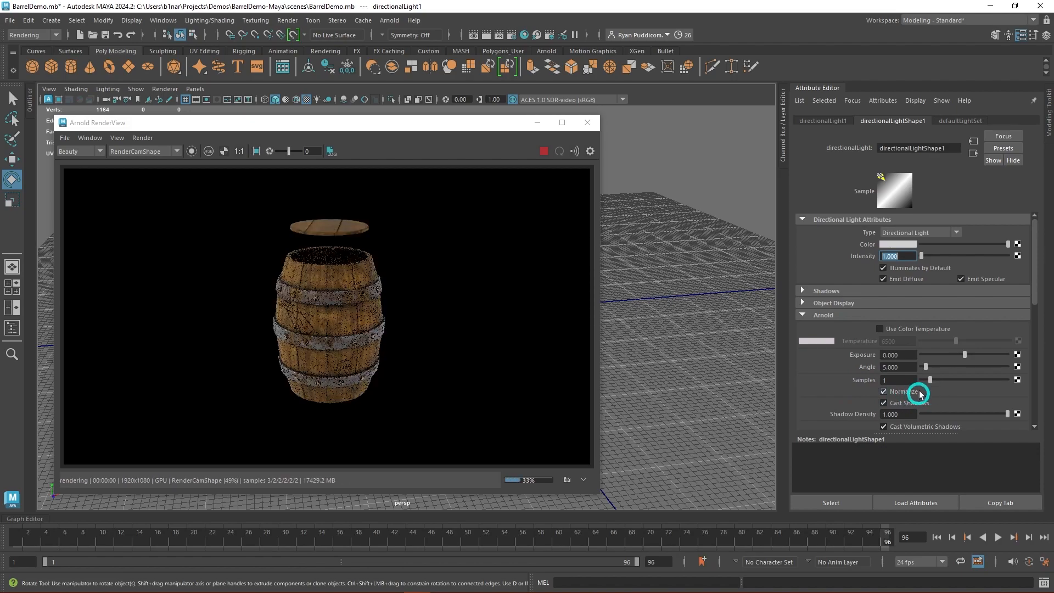
Set the directional light's Angle to 0.
{"action": "left_click_drag", "start_coordinate": [903, 368], "coordinate": [854, 374]}
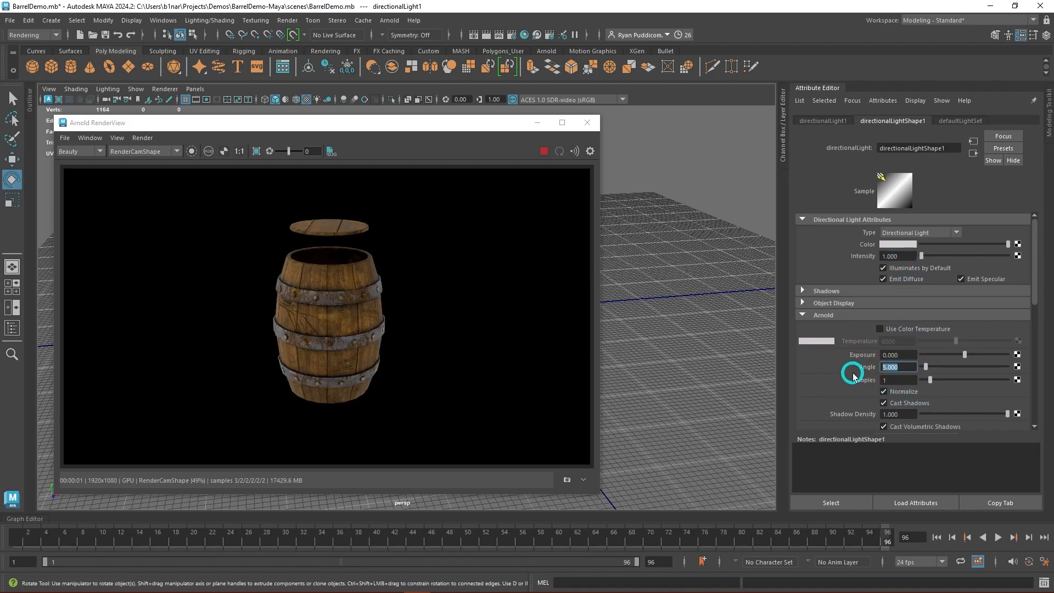
{"action": "type", "text": "0"}
{"action": "key", "text": "Return"}
Try directional light intensities of 100 and 50, and settle on 20.
{"action": "left_click_drag", "start_coordinate": [903, 257], "coordinate": [876, 261]}
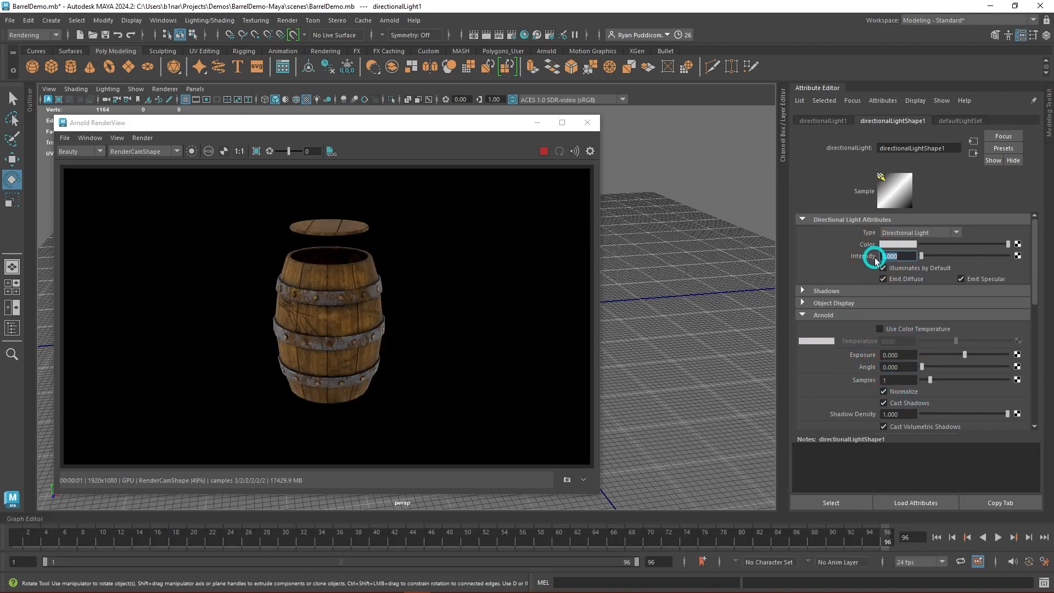
{"action": "type", "text": "100"}
{"action": "key", "text": "Return"}
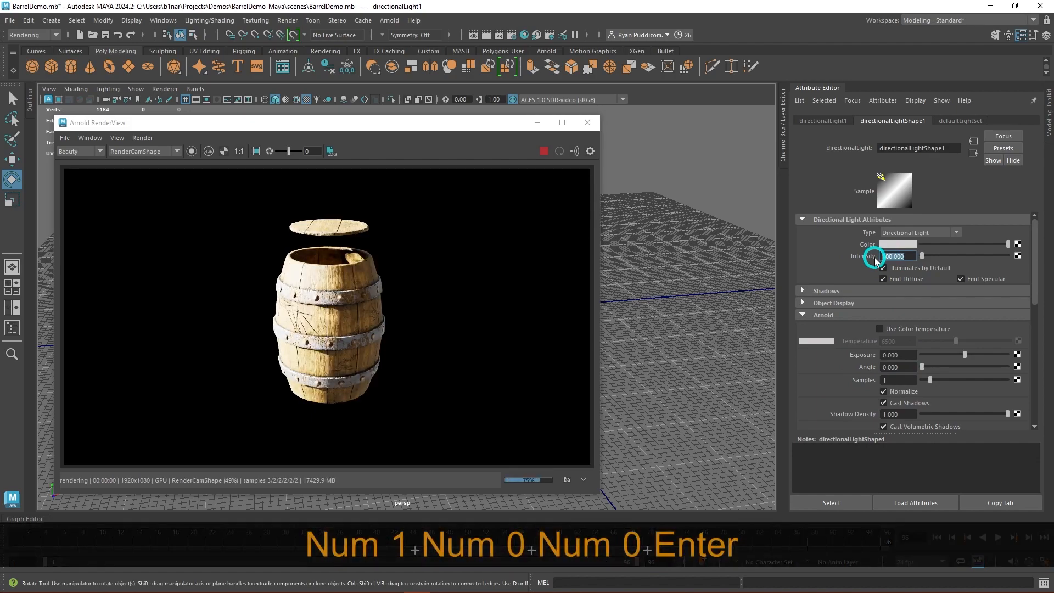
{"action": "type", "text": "50"}
{"action": "key", "text": "Return"}
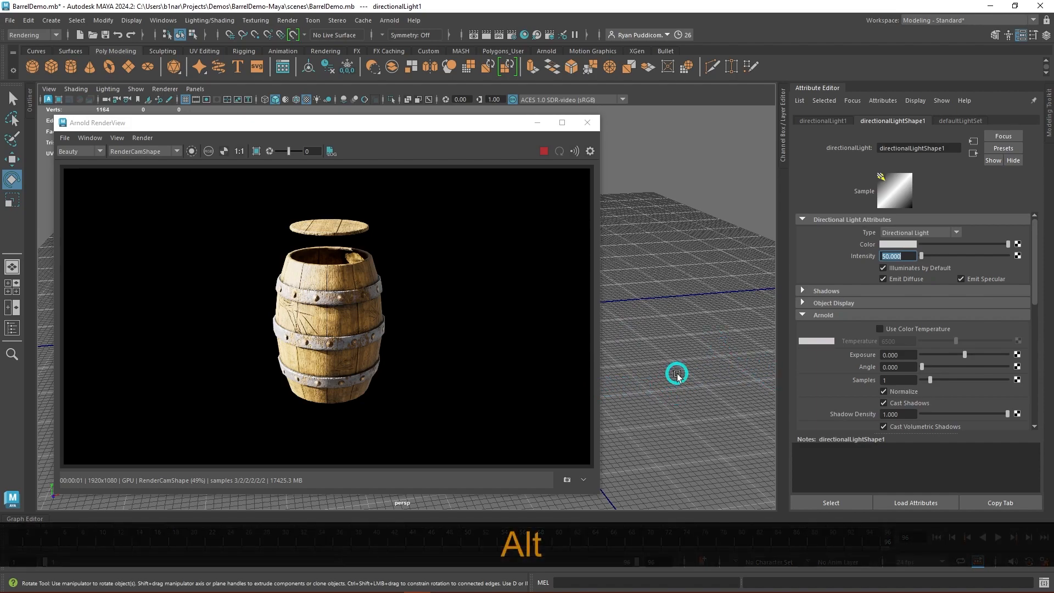
{"action": "left_click_drag", "start_coordinate": [905, 256], "coordinate": [879, 256]}
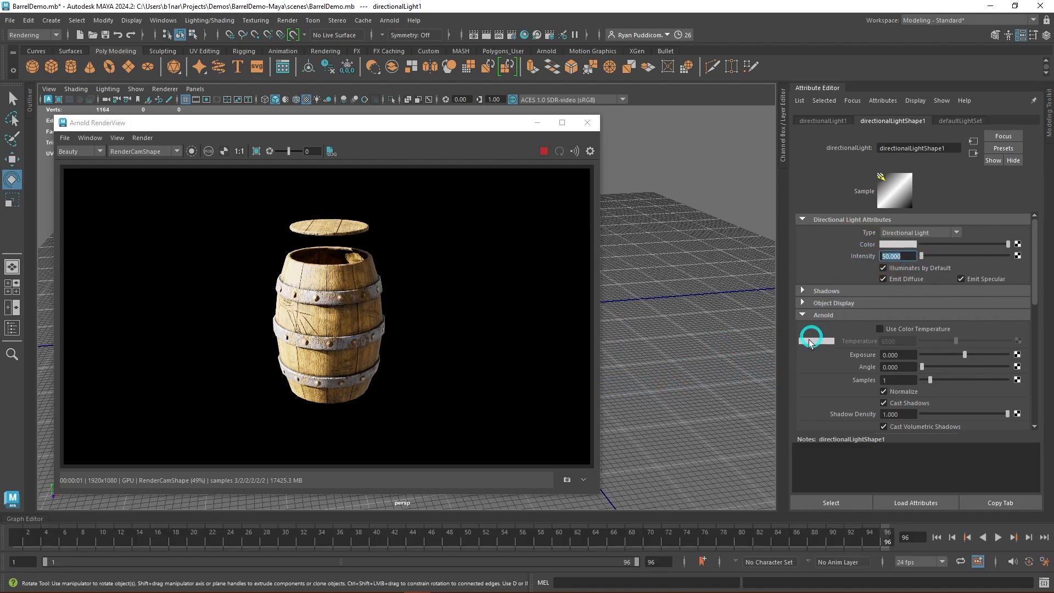
{"action": "type", "text": "20"}
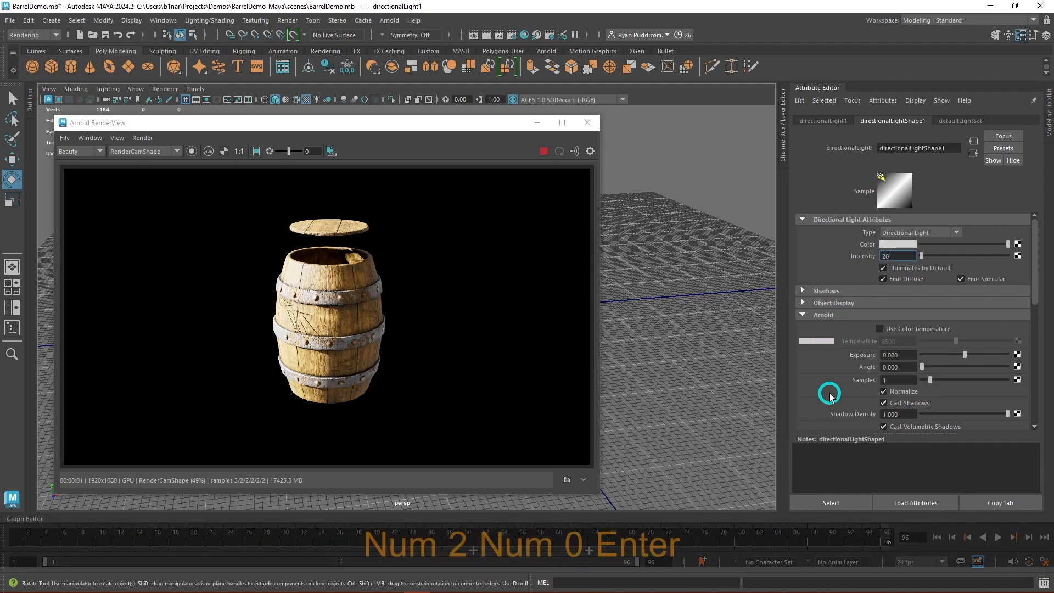
{"action": "key", "text": "Return"}
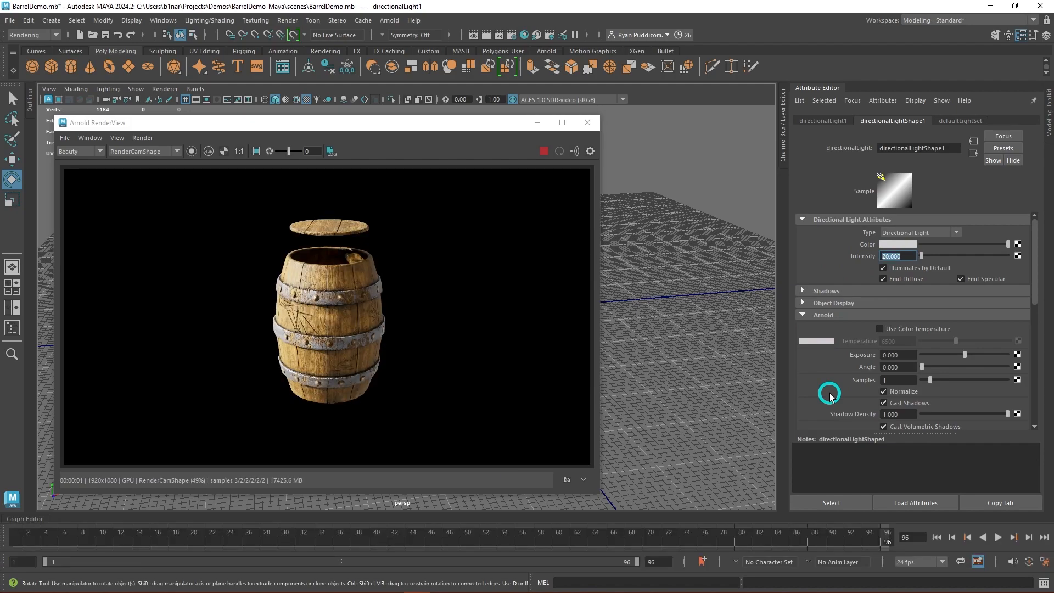
Show the scene outliner and delete the directional light.
{"action": "left_click_drag", "start_coordinate": [498, 124], "coordinate": [661, 121]}
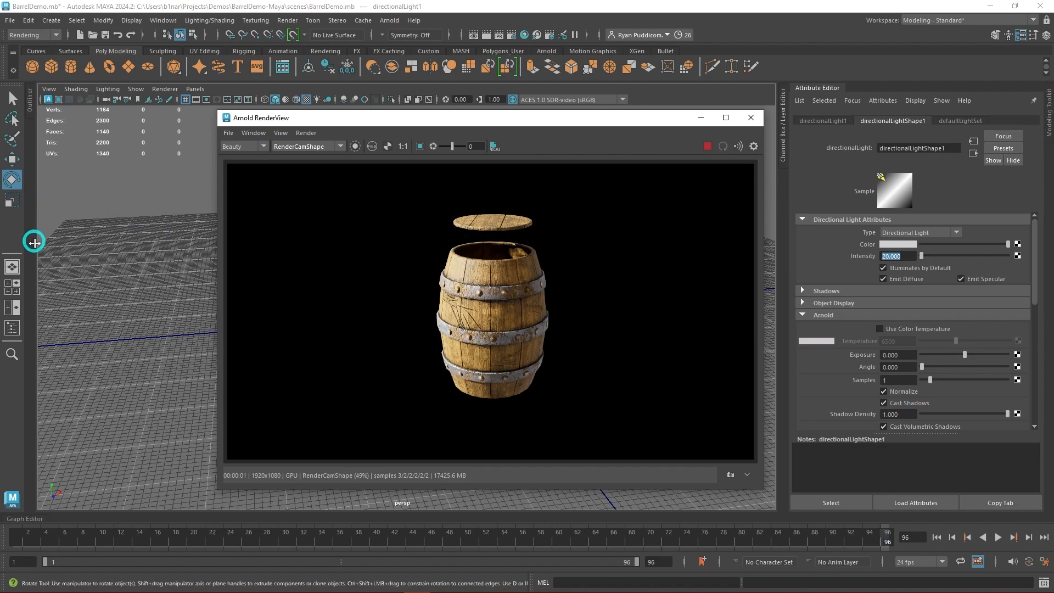
{"action": "left_click", "coordinate": [12, 328]}
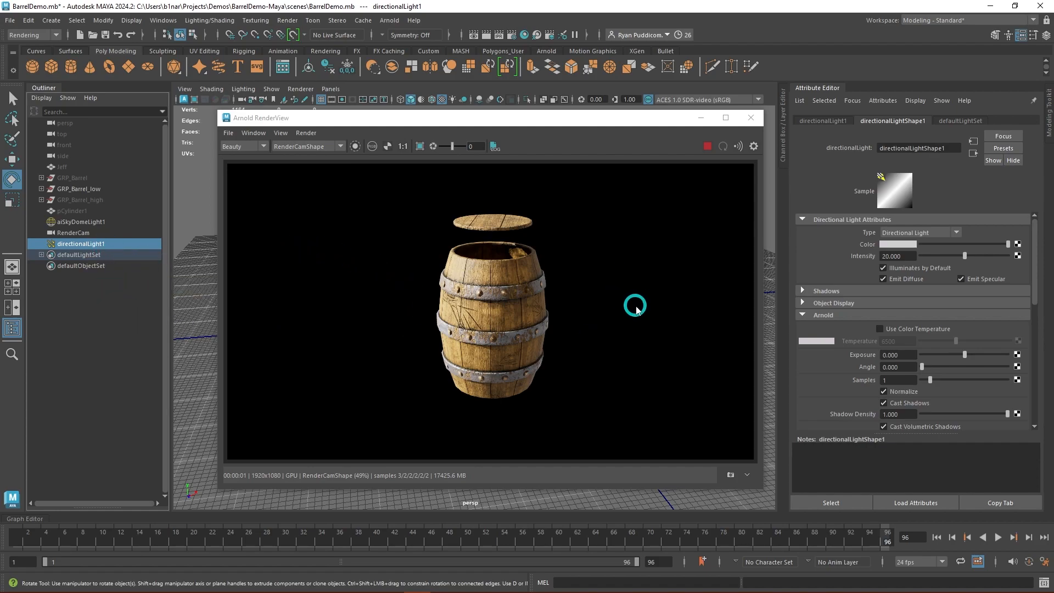
{"action": "key", "text": "Delete"}
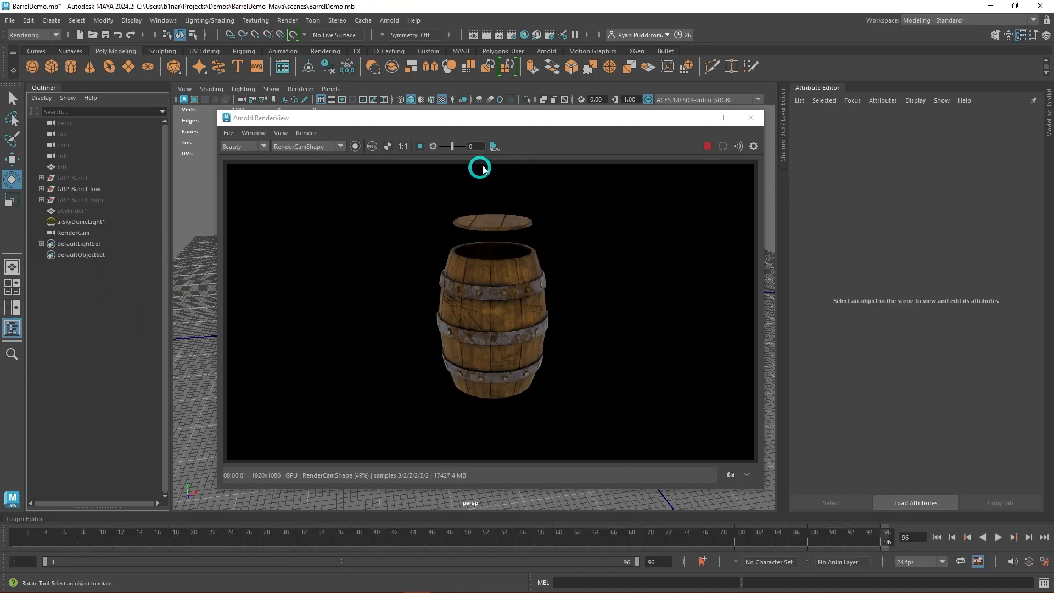
Create a point light in the scene.
{"action": "left_click_drag", "start_coordinate": [393, 125], "coordinate": [355, 124]}
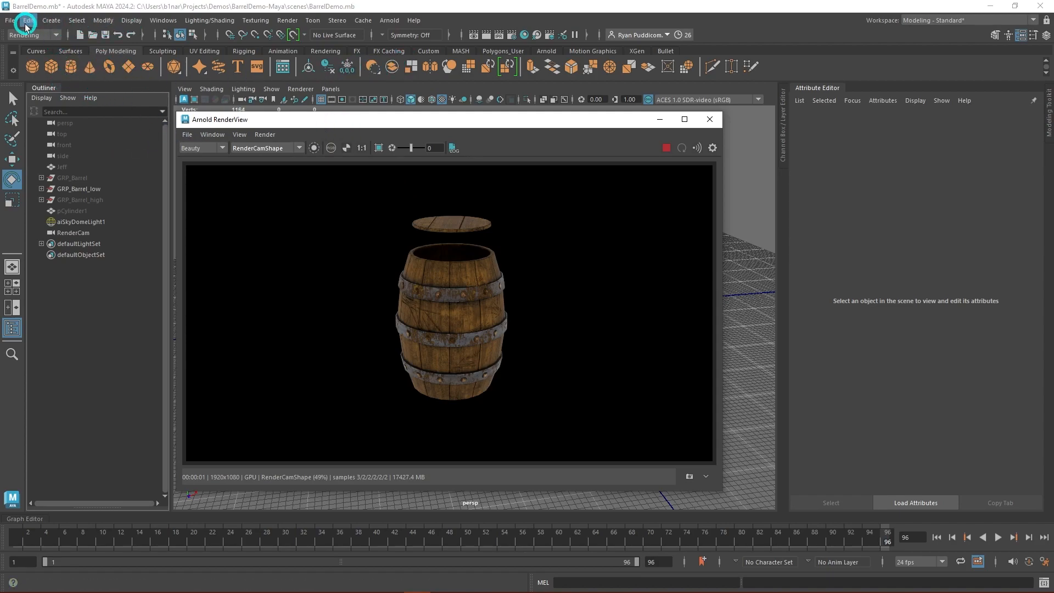
{"action": "left_click", "coordinate": [51, 20]}
{"action": "mouse_move", "coordinate": [85, 84]}
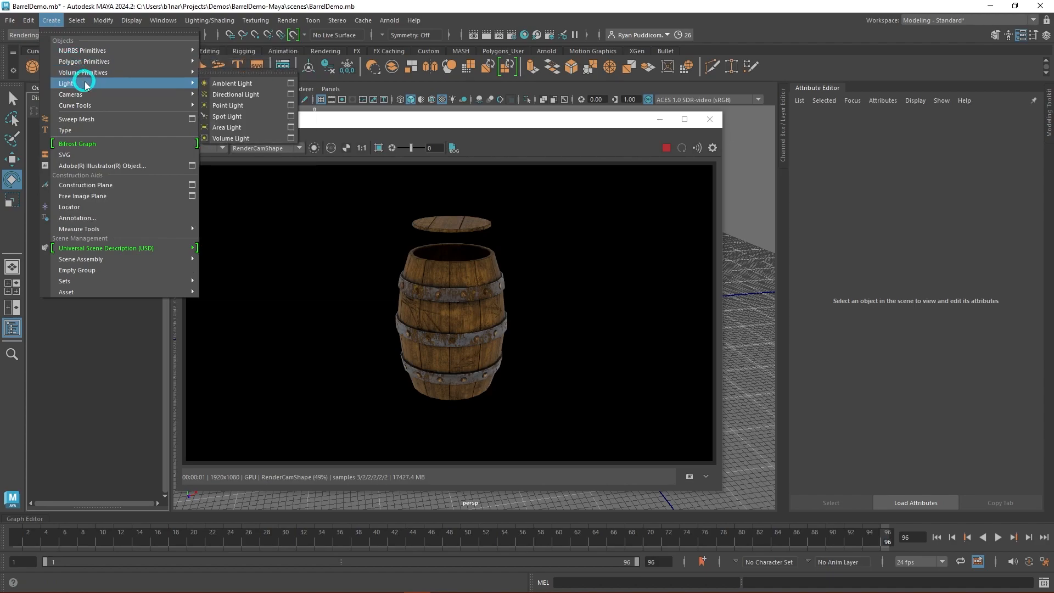
{"action": "left_click", "coordinate": [235, 106]}
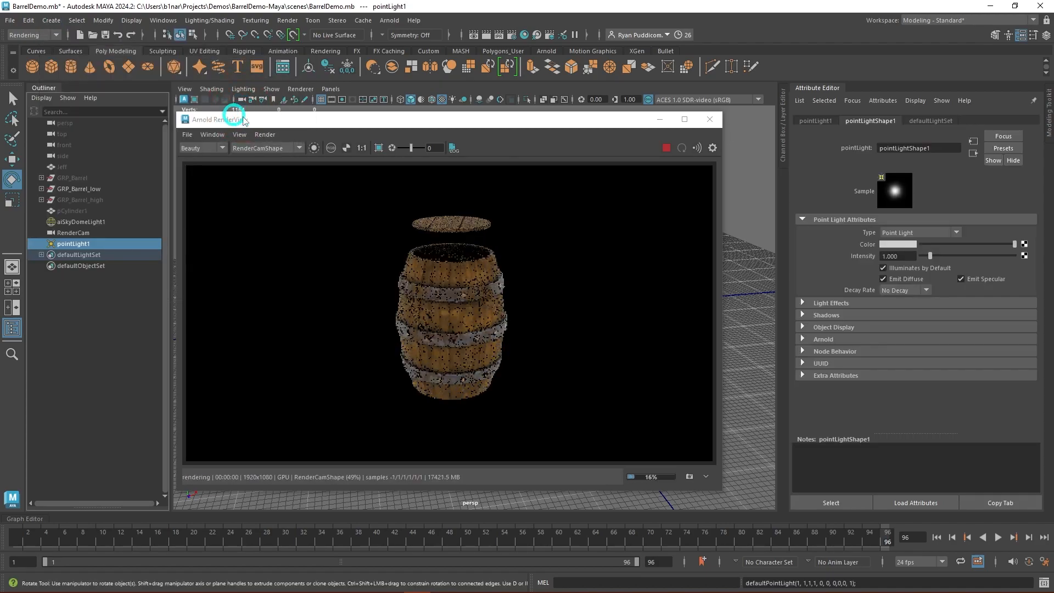
Raise the point light vertically from the grid origin to the barrel's opening, just below the floating lid.
{"action": "left_click_drag", "start_coordinate": [399, 126], "coordinate": [777, 70]}
{"action": "key", "text": "w"}
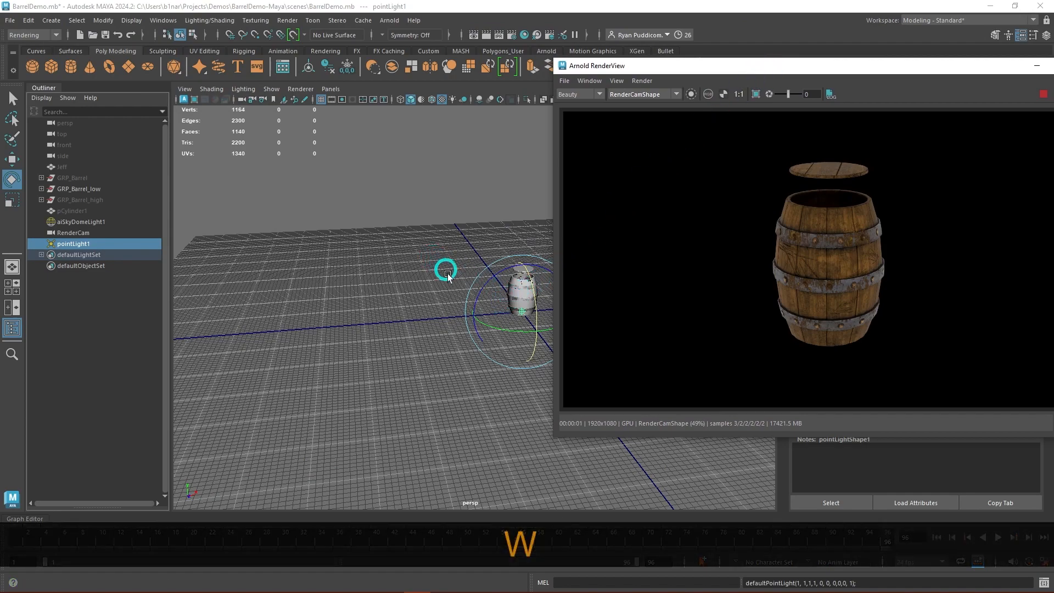
{"action": "left_click_drag", "start_coordinate": [426, 307], "coordinate": [419, 306], "text": "alt"}
{"action": "scroll", "coordinate": [419, 306], "scroll_direction": "down", "scroll_amount": 2}
{"action": "key", "text": "w"}
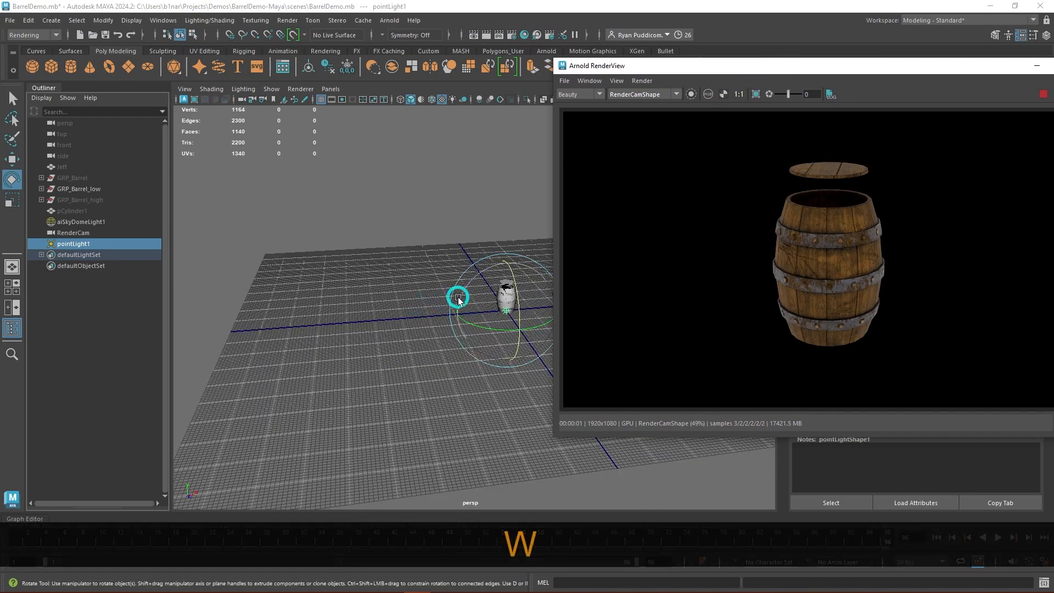
{"action": "key", "text": "w"}
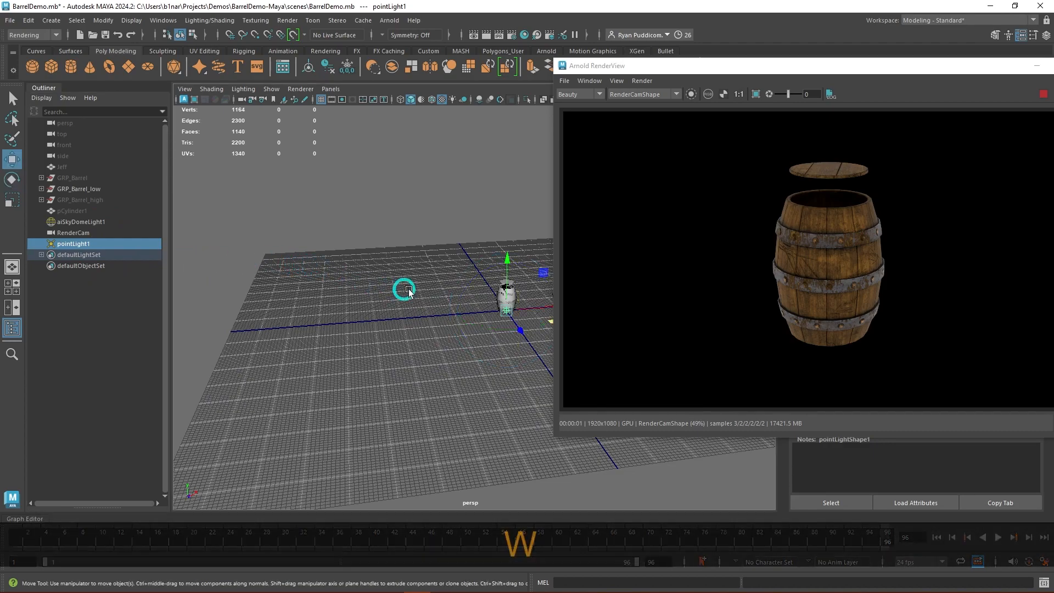
{"action": "left_click_drag", "start_coordinate": [511, 258], "coordinate": [504, 231]}
{"action": "scroll", "coordinate": [513, 341], "scroll_direction": "up", "scroll_amount": 8}
{"action": "middle_click_drag", "start_coordinate": [497, 314], "coordinate": [288, 337], "text": "alt"}
{"action": "mouse_move", "coordinate": [451, 302]}
{"action": "left_mouse_down", "text": "alt"}
{"action": "mouse_move", "coordinate": [473, 302]}
{"action": "mouse_move", "coordinate": [468, 212]}
{"action": "mouse_move", "coordinate": [459, 329]}
{"action": "mouse_move", "coordinate": [460, 314]}
{"action": "left_mouse_up", "text": "alt"}
{"action": "left_click_drag", "start_coordinate": [353, 236], "coordinate": [354, 248]}
Expand the point light's Arnold settings and compare the render with Normalize off and on.
{"action": "left_click_drag", "start_coordinate": [808, 66], "coordinate": [379, 46]}
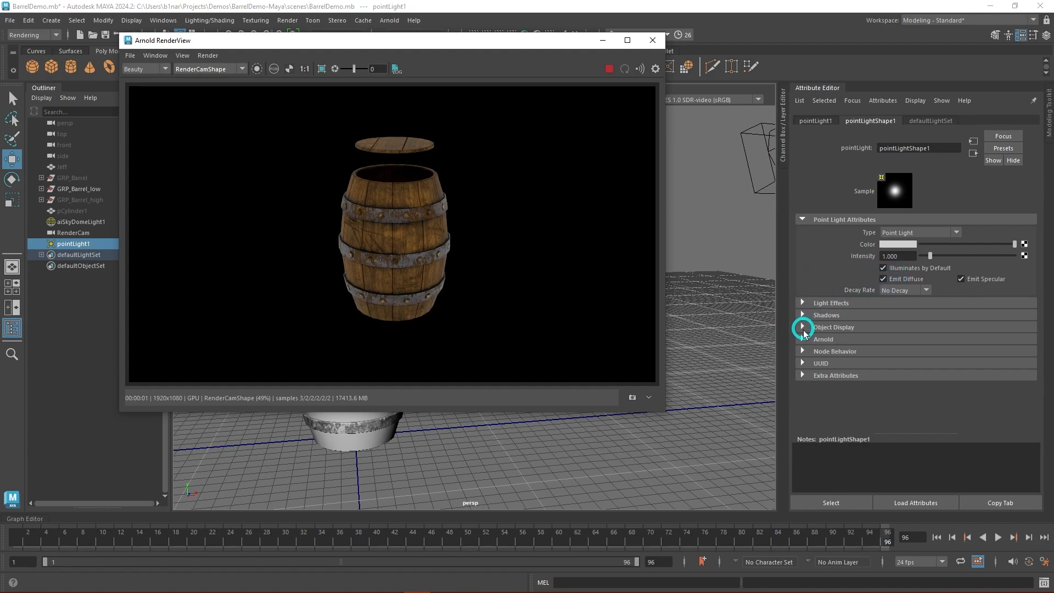
{"action": "left_click", "coordinate": [818, 340]}
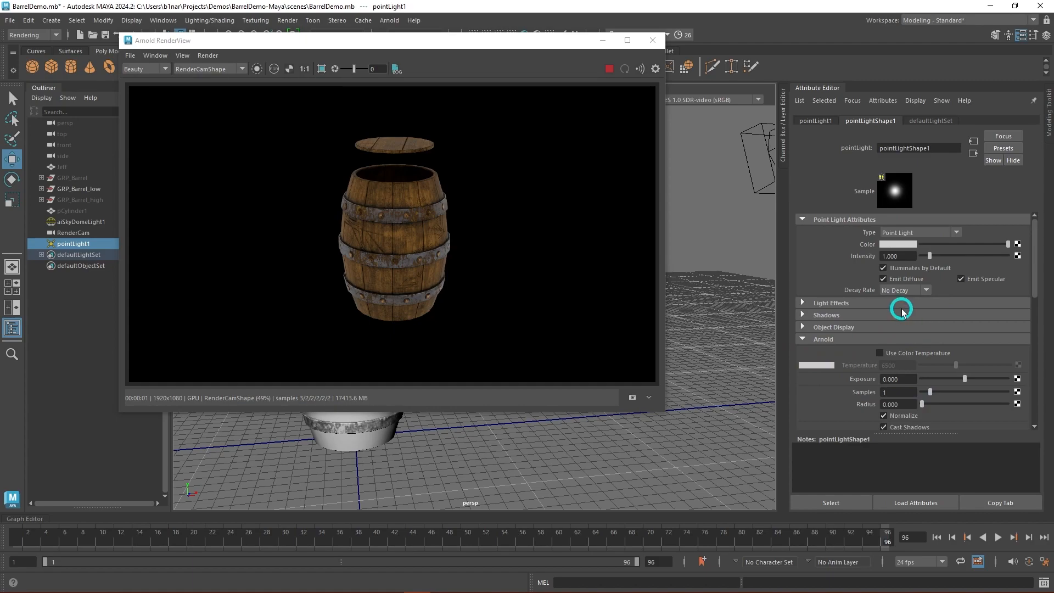
{"action": "scroll", "coordinate": [934, 330], "scroll_direction": "down", "scroll_amount": 1}
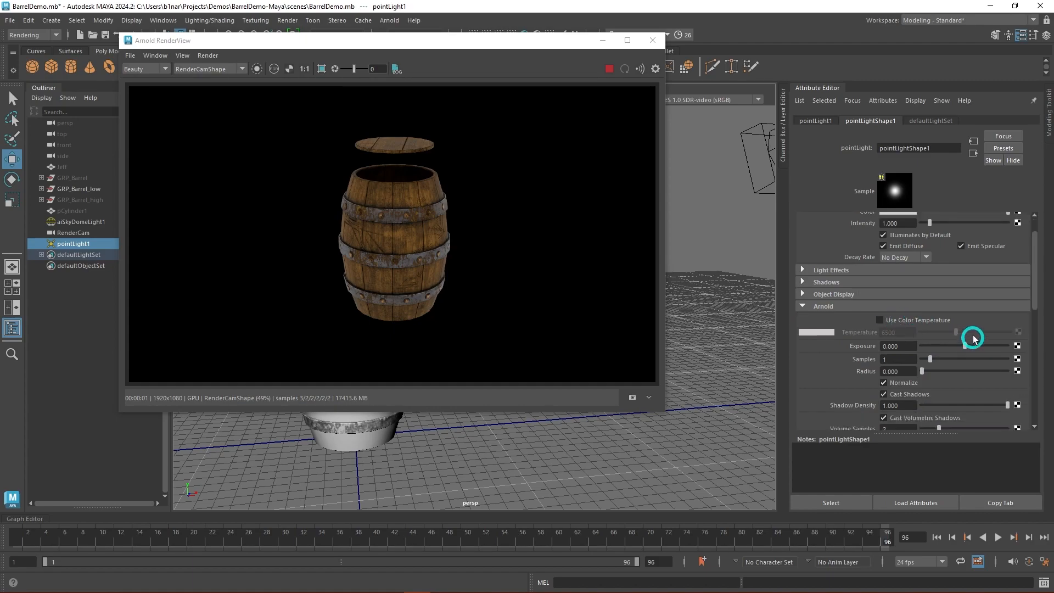
{"action": "left_click", "coordinate": [886, 382]}
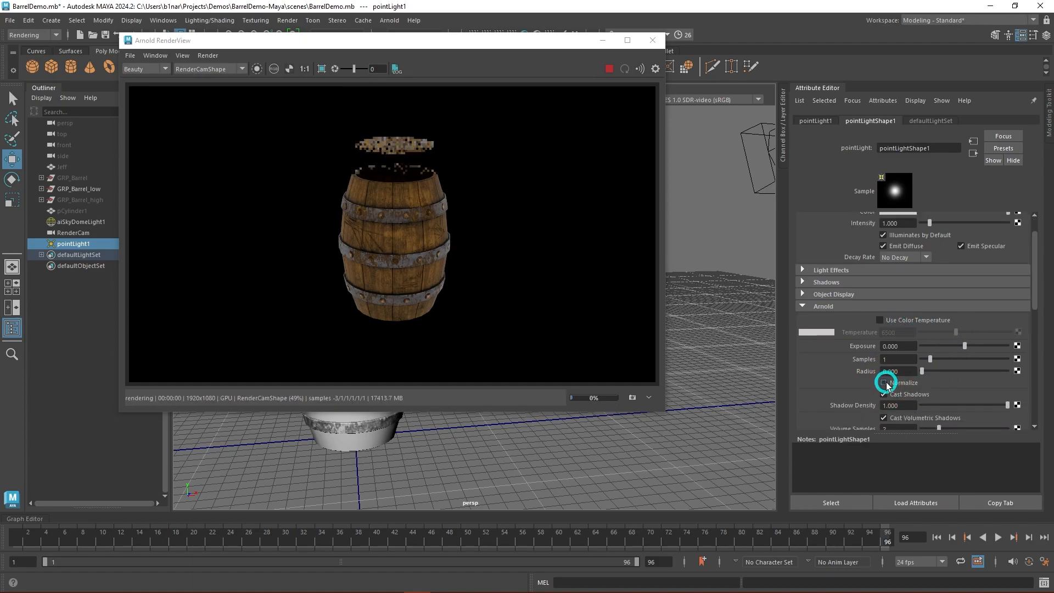
{"action": "left_click", "coordinate": [884, 381]}
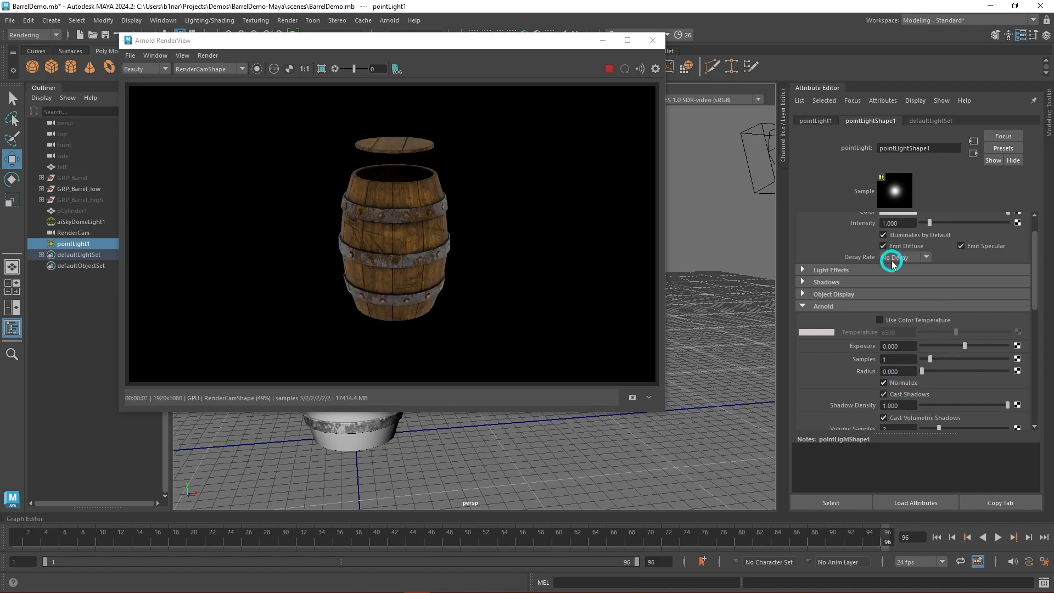
Try point light intensities of 50 and 100 while checking Normalize, and settle on 1000.
{"action": "scroll", "coordinate": [890, 259], "scroll_direction": "up", "scroll_amount": 1}
{"action": "left_click_drag", "start_coordinate": [899, 254], "coordinate": [853, 256]}
{"action": "type", "text": "50"}
{"action": "key", "text": "Return"}
{"action": "type", "text": "100"}
{"action": "key", "text": "Return"}
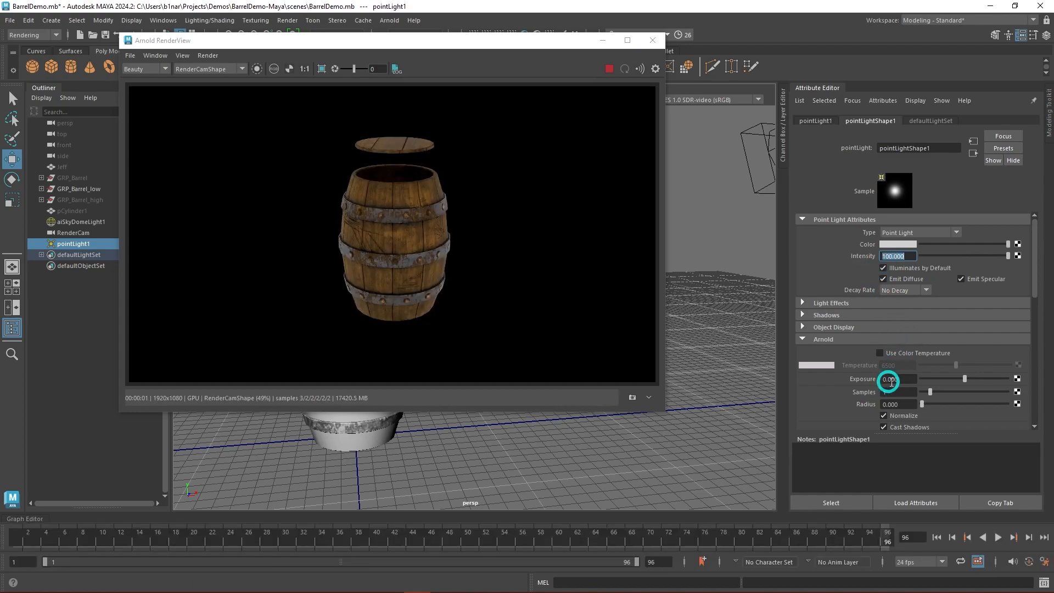
{"action": "scroll", "coordinate": [893, 374], "scroll_direction": "down", "scroll_amount": 1}
{"action": "left_click", "coordinate": [885, 384]}
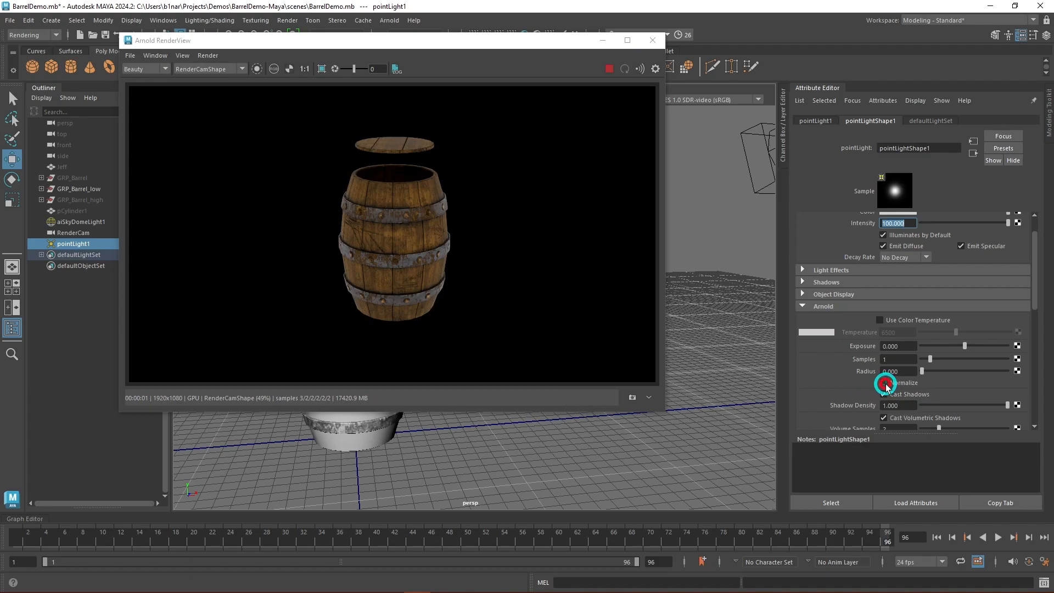
{"action": "scroll", "coordinate": [864, 269], "scroll_direction": "up", "scroll_amount": 1}
{"action": "type", "text": "1000"}
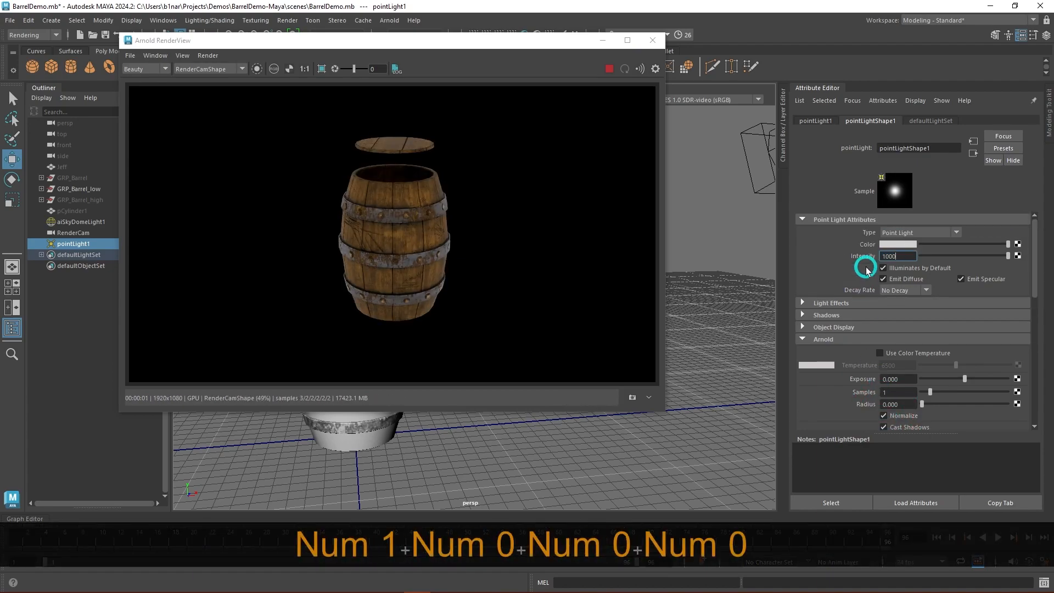
{"action": "key", "text": "Return"}
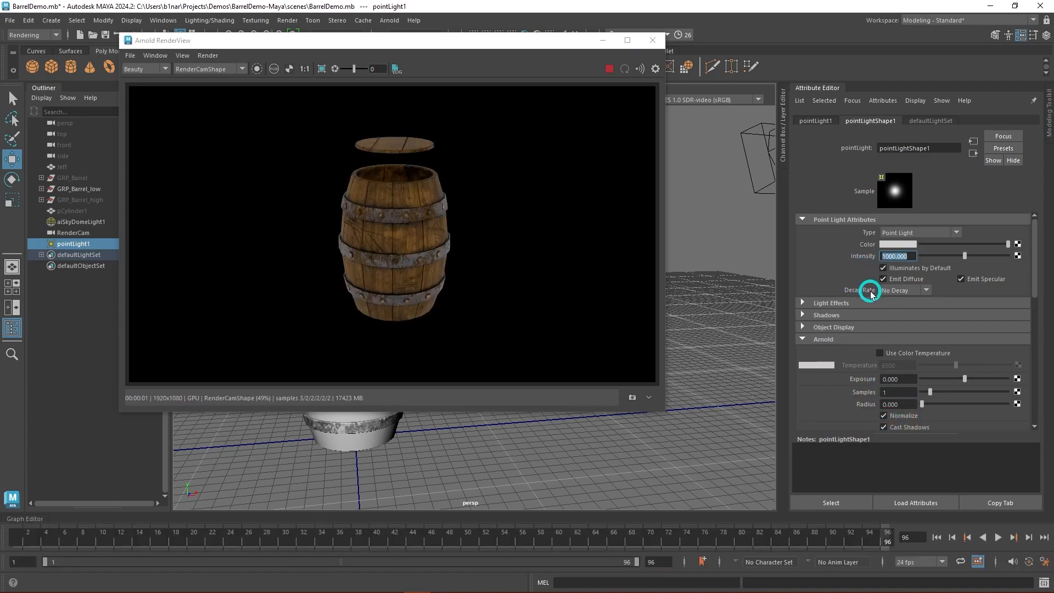
Turn off Normalize for the point light and set its Exposure to 1.
{"action": "left_click", "coordinate": [884, 415]}
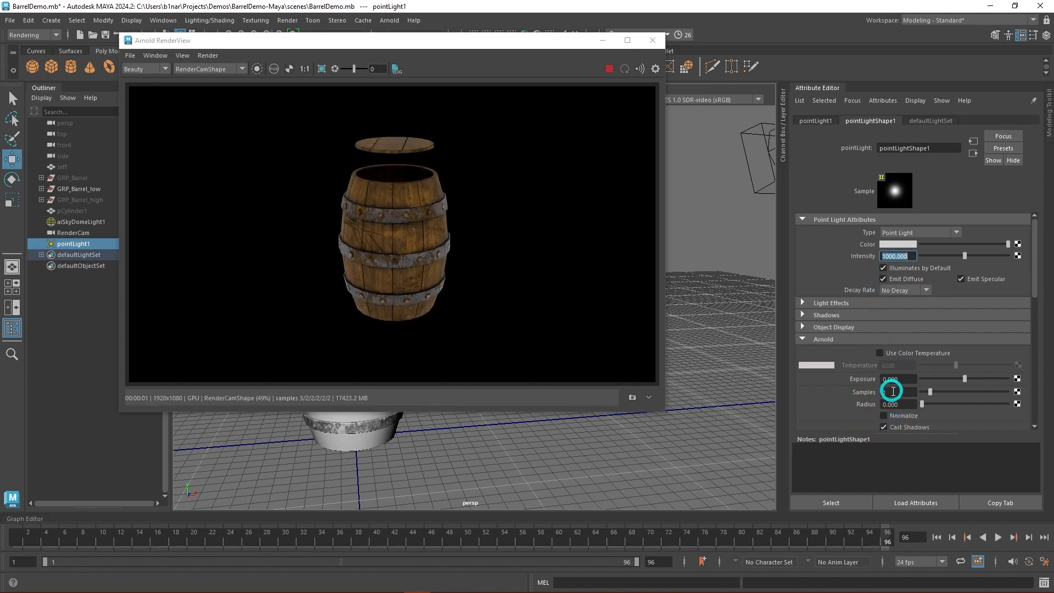
{"action": "scroll", "coordinate": [893, 391], "scroll_direction": "down", "scroll_amount": 2}
{"action": "left_click", "coordinate": [887, 346]}
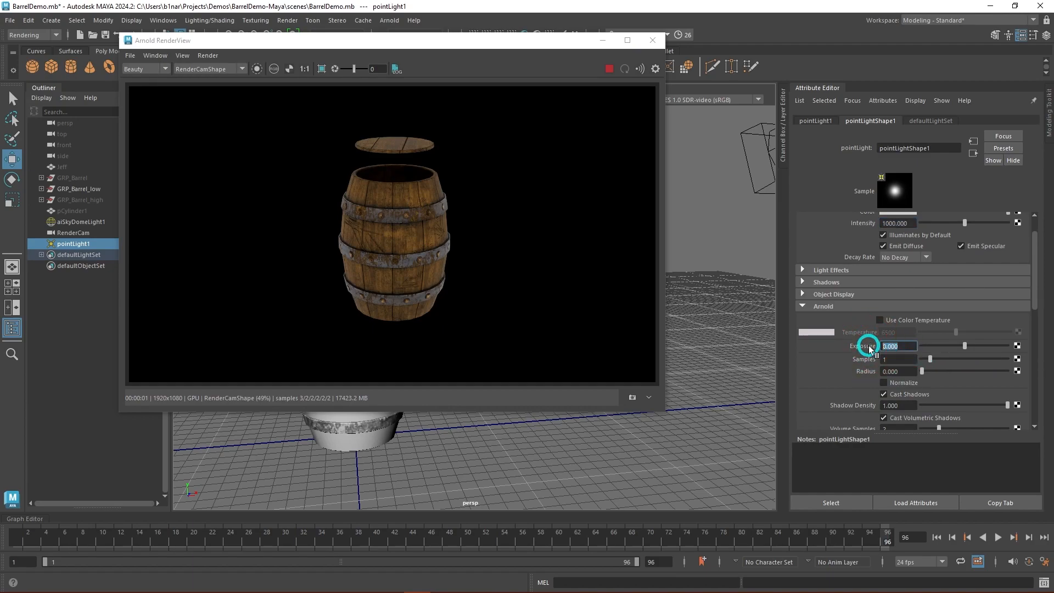
{"action": "type", "text": "1"}
{"action": "key", "text": "KP_Enter"}
Set the point light's Radius to 1 and compare the render with Normalize on and off.
{"action": "left_click", "coordinate": [887, 371]}
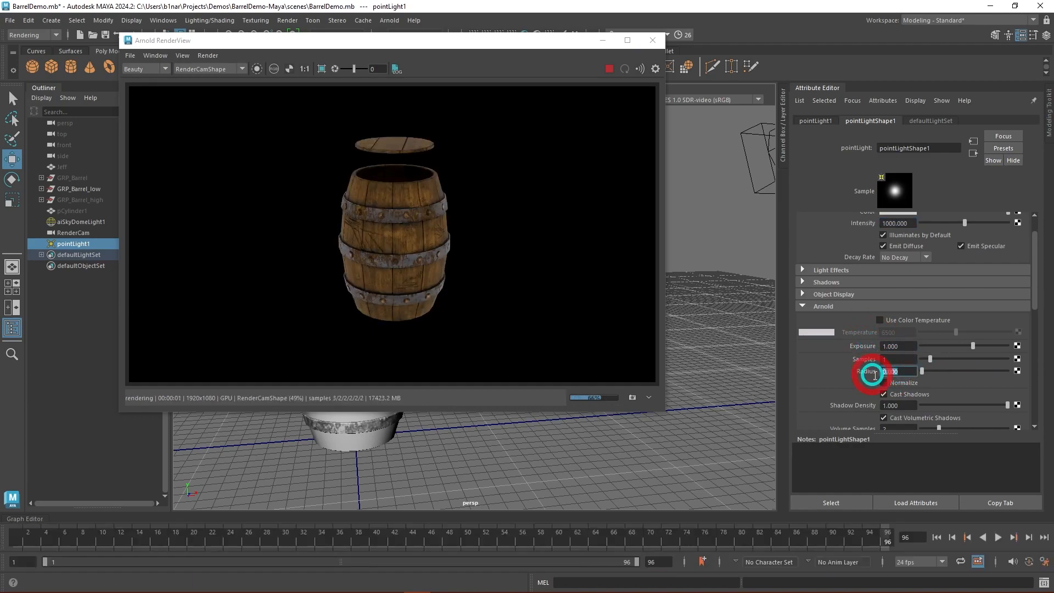
{"action": "type", "text": "1"}
{"action": "key", "text": "KP_Enter"}
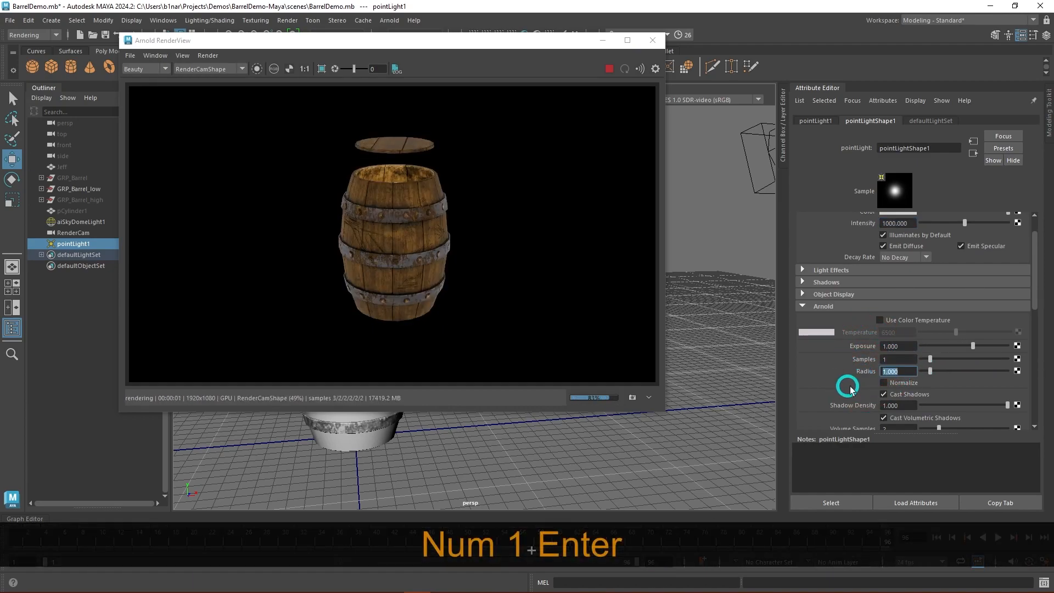
{"action": "left_click", "coordinate": [884, 383]}
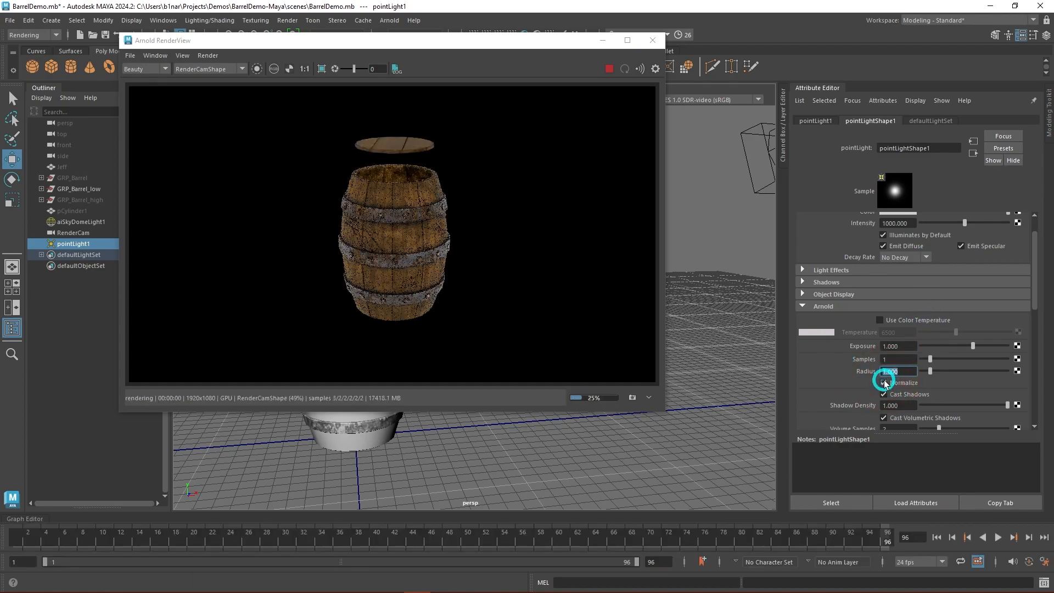
{"action": "left_click", "coordinate": [885, 384]}
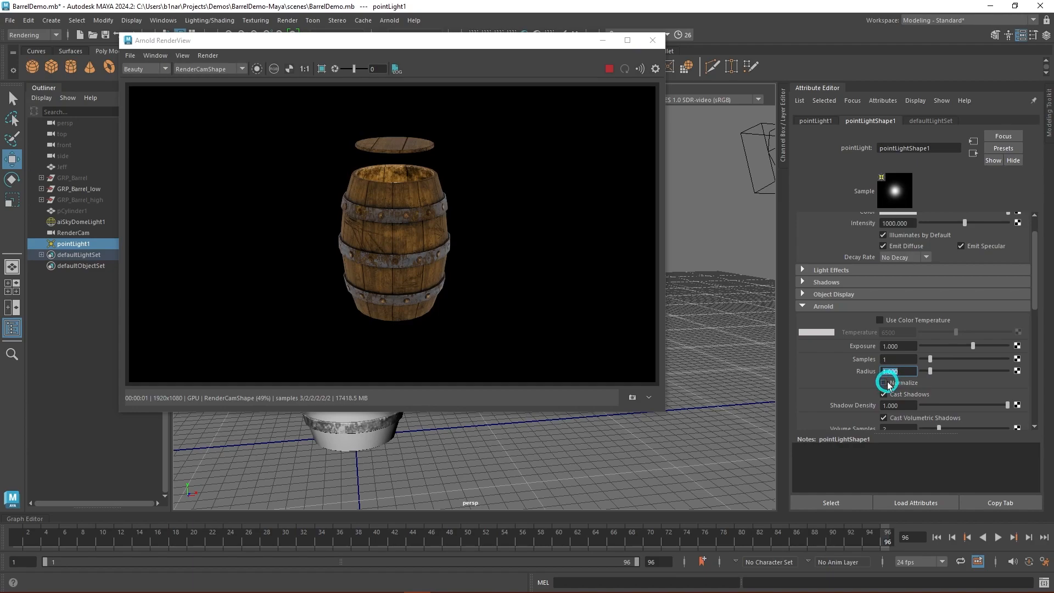
Increase the point light's Radius to about 2.08 and turn Normalize back on.
{"action": "scroll", "coordinate": [889, 351], "scroll_direction": "up", "scroll_amount": 2}
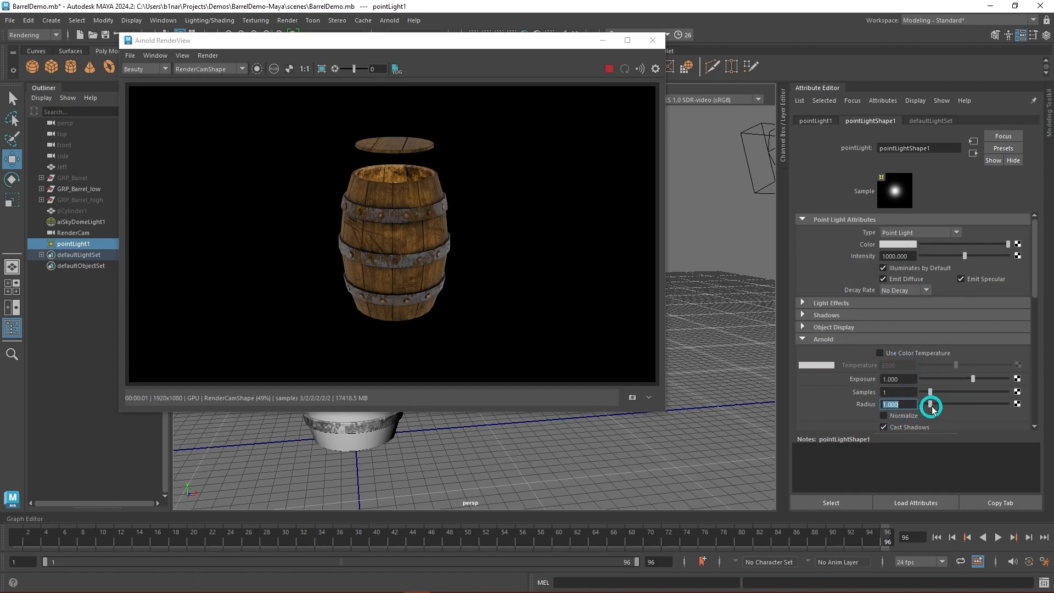
{"action": "mouse_move", "coordinate": [933, 404]}
{"action": "left_mouse_down"}
{"action": "mouse_move", "coordinate": [1045, 399]}
{"action": "mouse_move", "coordinate": [924, 404]}
{"action": "mouse_move", "coordinate": [939, 403]}
{"action": "left_mouse_up"}
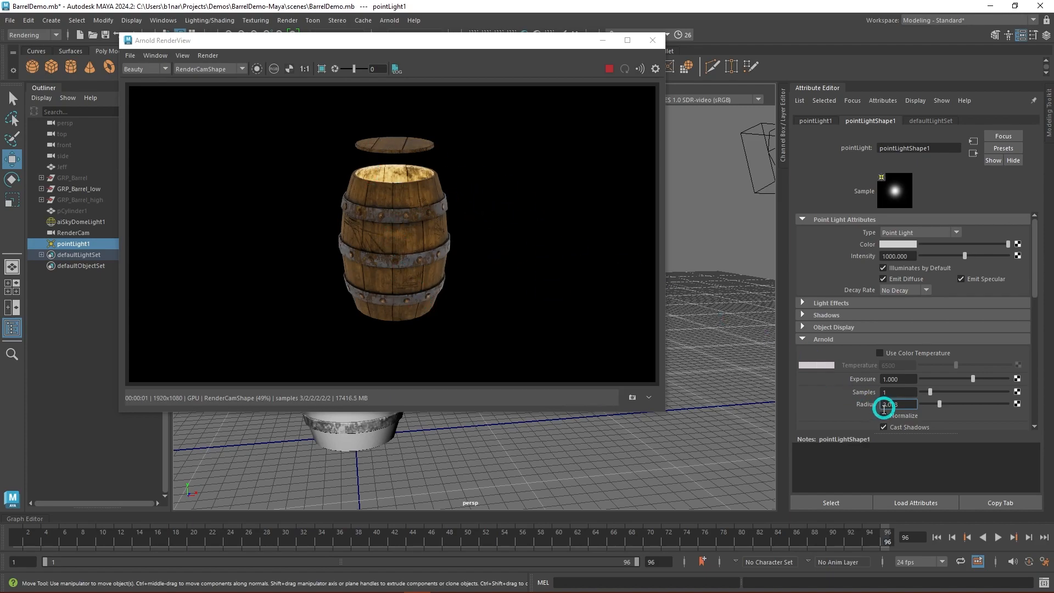
{"action": "left_click", "coordinate": [884, 416]}
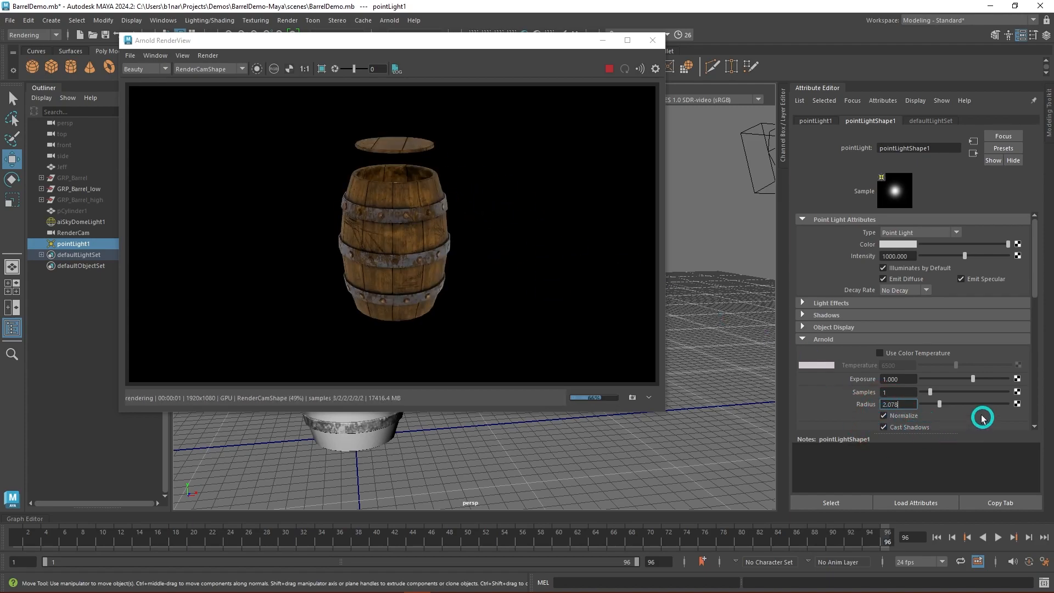
Raise the point light's intensity to 2000 and move it vertically to a height of about 100.28 at the barrel's opening.
{"action": "left_click_drag", "start_coordinate": [965, 257], "coordinate": [1031, 258]}
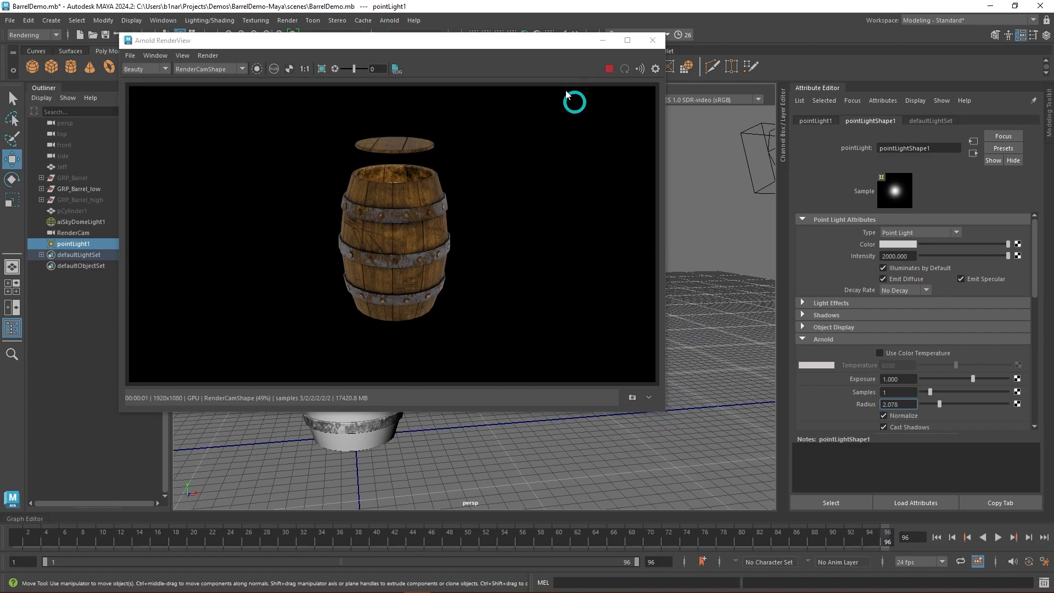
{"action": "left_click_drag", "start_coordinate": [472, 47], "coordinate": [748, 69]}
{"action": "mouse_move", "coordinate": [351, 241]}
{"action": "left_mouse_down"}
{"action": "mouse_move", "coordinate": [338, 170]}
{"action": "mouse_move", "coordinate": [342, 203]}
{"action": "mouse_move", "coordinate": [351, 202]}
{"action": "mouse_move", "coordinate": [349, 244]}
{"action": "left_mouse_up"}
{"action": "left_click", "coordinate": [832, 232]}
{"action": "left_click", "coordinate": [701, 61]}
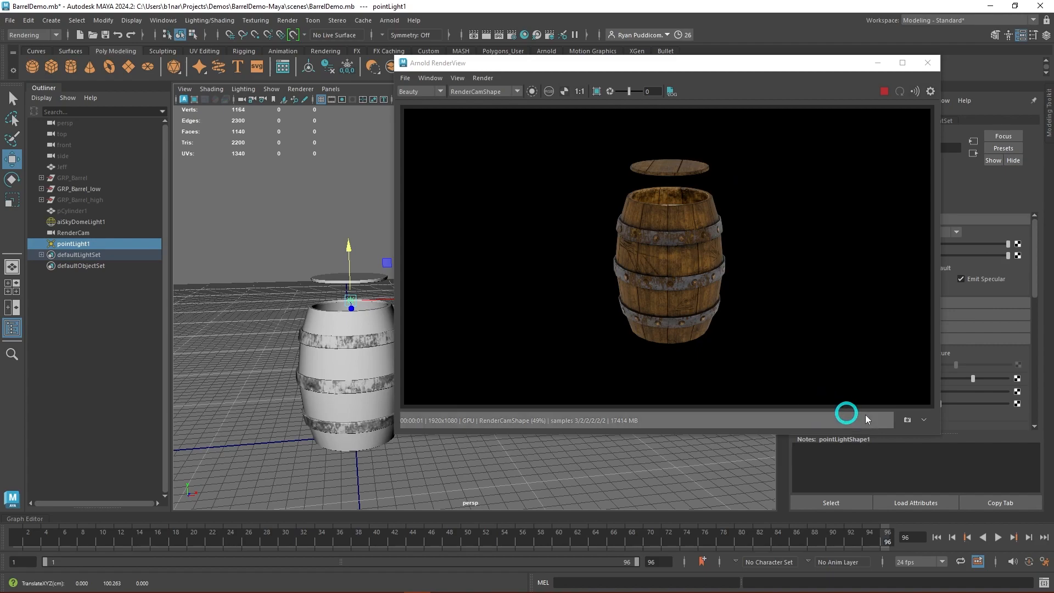
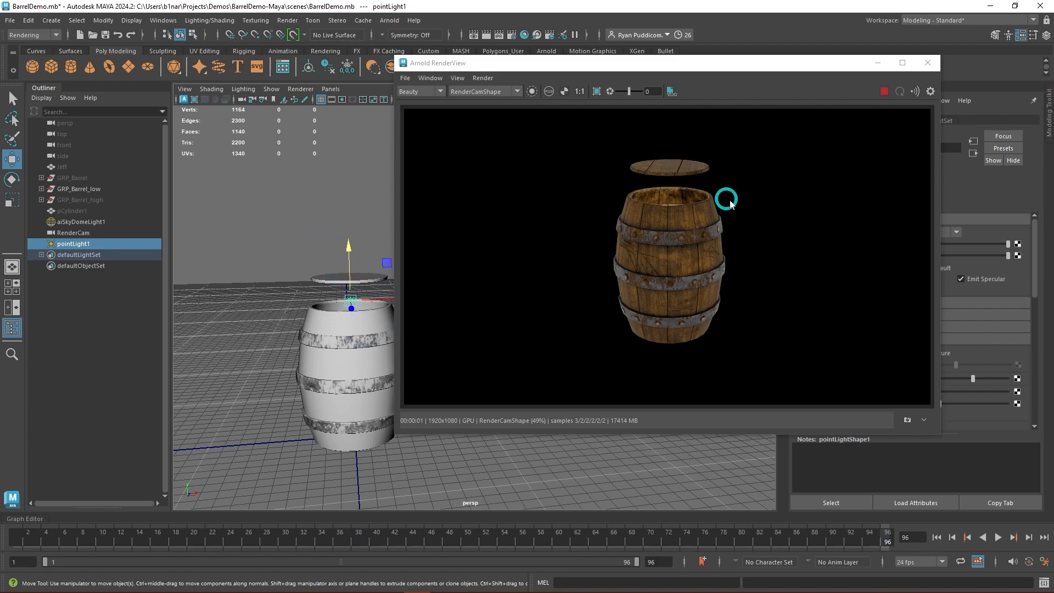
Set the point light's Camera visibility to 1 and turn off Normalize.
{"action": "left_click", "coordinate": [73, 244]}
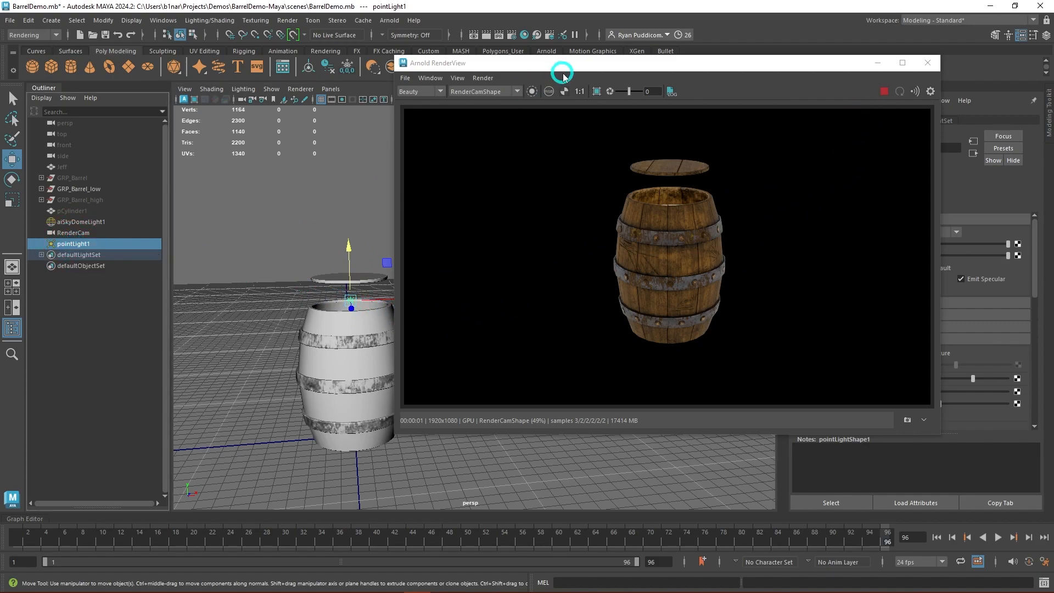
{"action": "left_click_drag", "start_coordinate": [666, 66], "coordinate": [397, 55]}
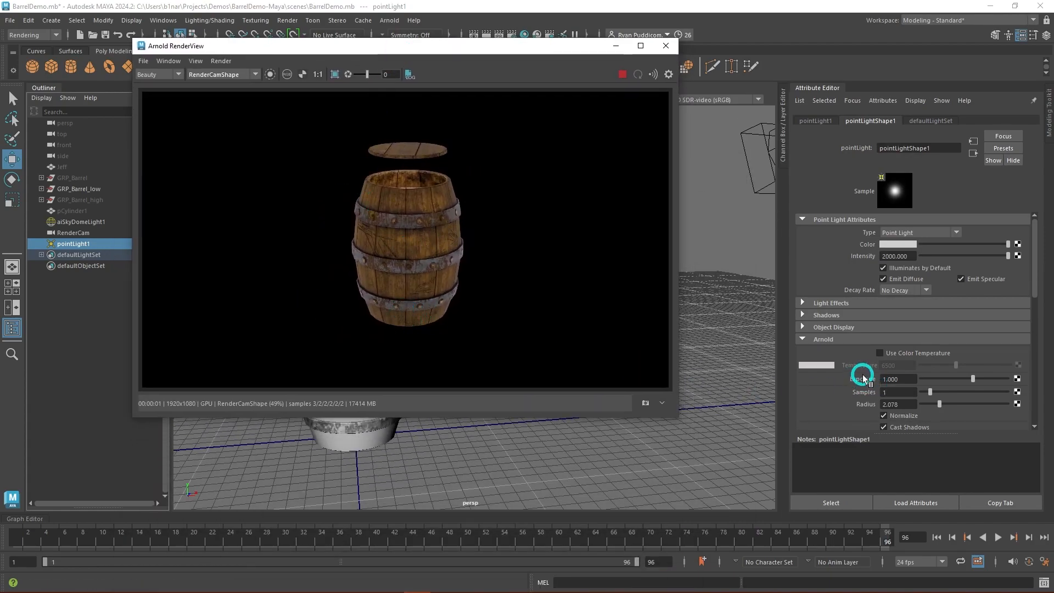
{"action": "scroll", "coordinate": [875, 358], "scroll_direction": "down", "scroll_amount": 4}
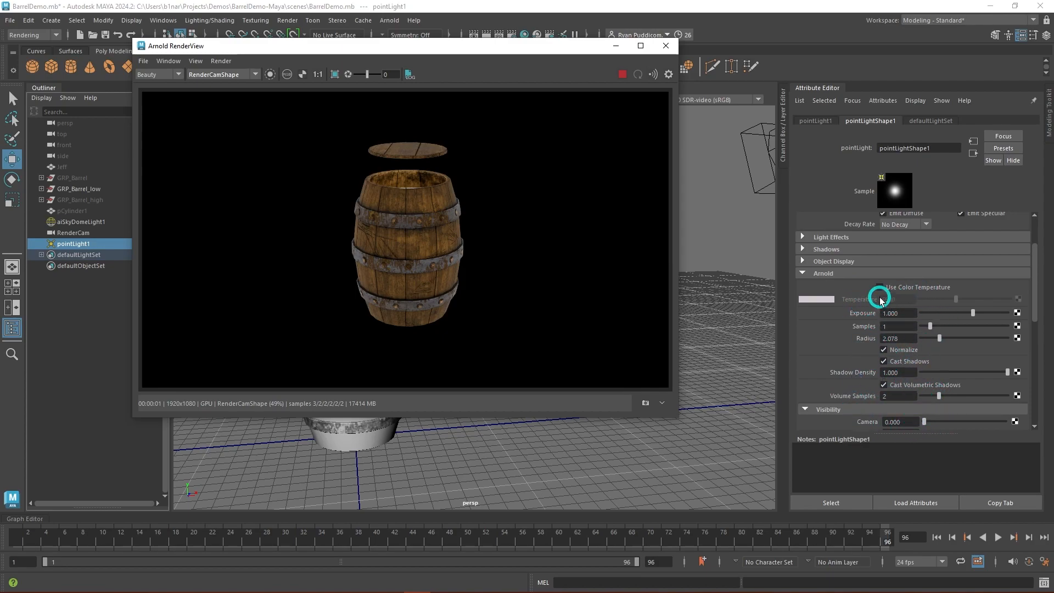
{"action": "scroll", "coordinate": [846, 385], "scroll_direction": "down", "scroll_amount": 2}
{"action": "left_click_drag", "start_coordinate": [924, 391], "coordinate": [1049, 384]}
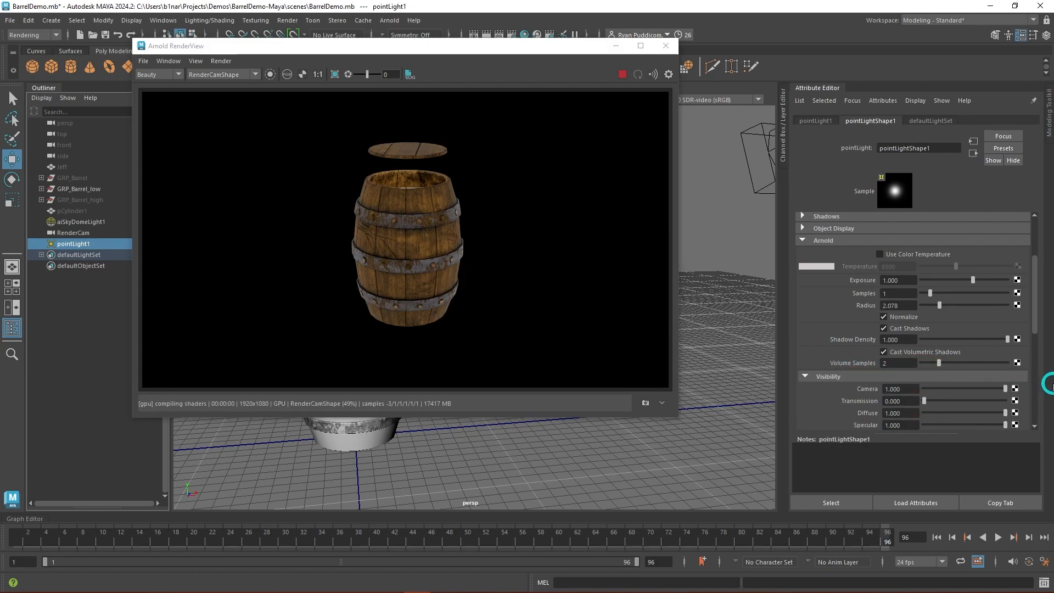
{"action": "left_click", "coordinate": [883, 318]}
{"action": "left_click", "coordinate": [405, 48]}
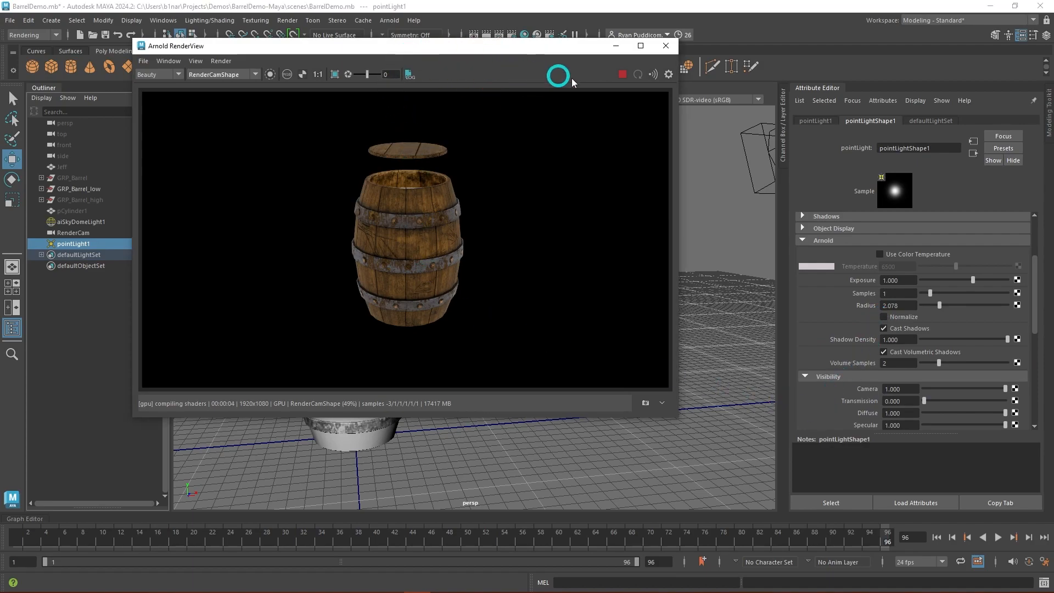
Lower the point light slightly at the barrel's opening.
{"action": "left_click_drag", "start_coordinate": [521, 55], "coordinate": [766, 35]}
{"action": "left_click", "coordinate": [349, 246]}
{"action": "left_click_drag", "start_coordinate": [349, 247], "coordinate": [345, 254]}
{"action": "left_click", "coordinate": [717, 50]}
{"action": "left_click_drag", "start_coordinate": [716, 48], "coordinate": [568, 48]}
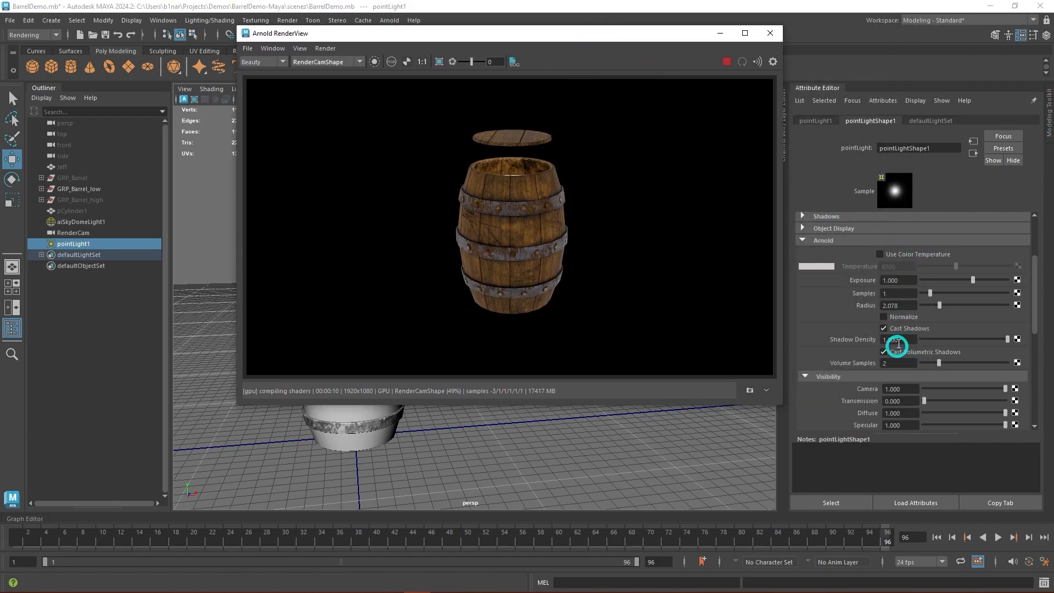
Try Radius values of about 9.22 and 1.62 on the point light and restart the live render.
{"action": "left_click_drag", "start_coordinate": [940, 306], "coordinate": [992, 307]}
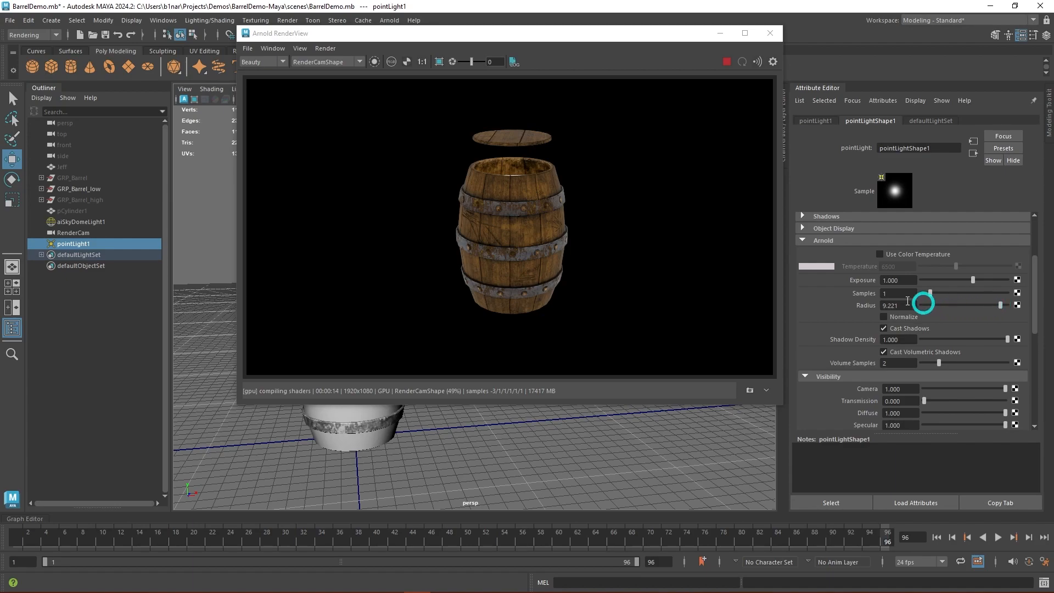
{"action": "left_click", "coordinate": [724, 69]}
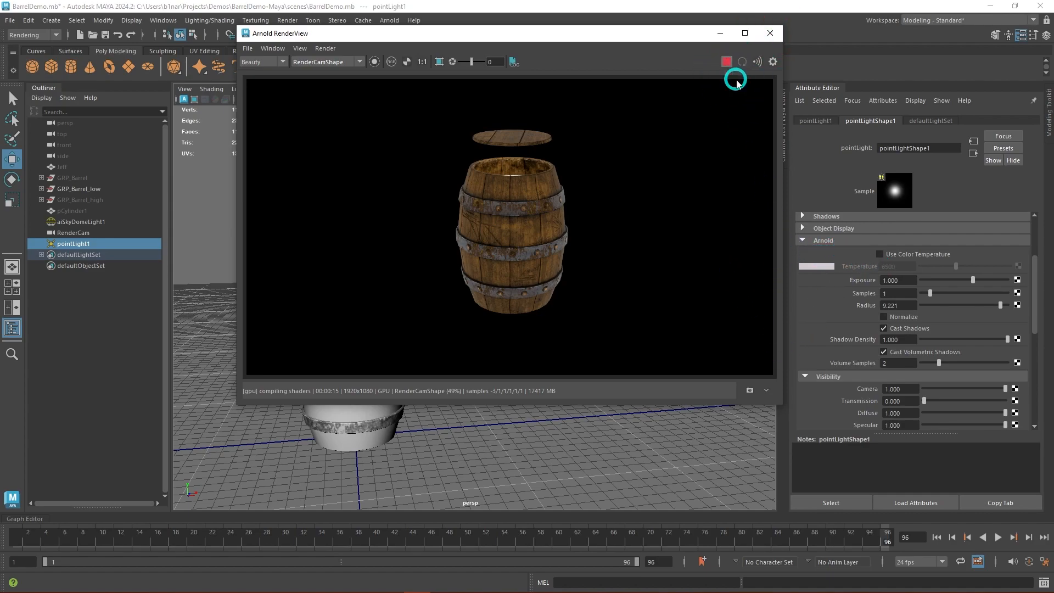
{"action": "left_click", "coordinate": [727, 62]}
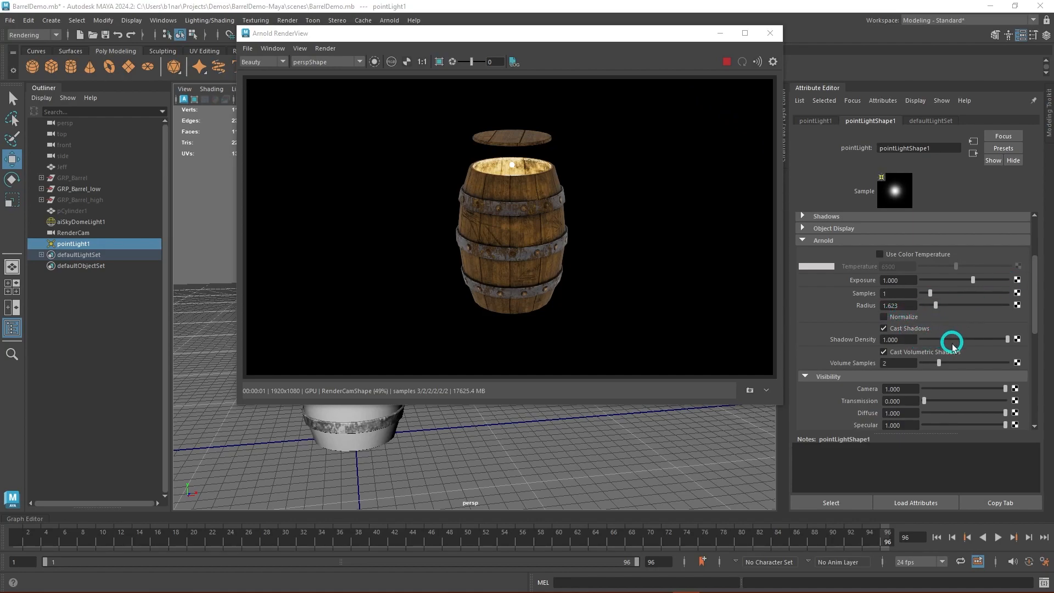
Reduce the point light's Camera visibility to 0.74 and increase its Radius to about 9.87.
{"action": "scroll", "coordinate": [899, 350], "scroll_direction": "down", "scroll_amount": 2}
{"action": "mouse_move", "coordinate": [1007, 356]}
{"action": "left_mouse_down"}
{"action": "mouse_move", "coordinate": [866, 360]}
{"action": "mouse_move", "coordinate": [1012, 354]}
{"action": "left_mouse_up"}
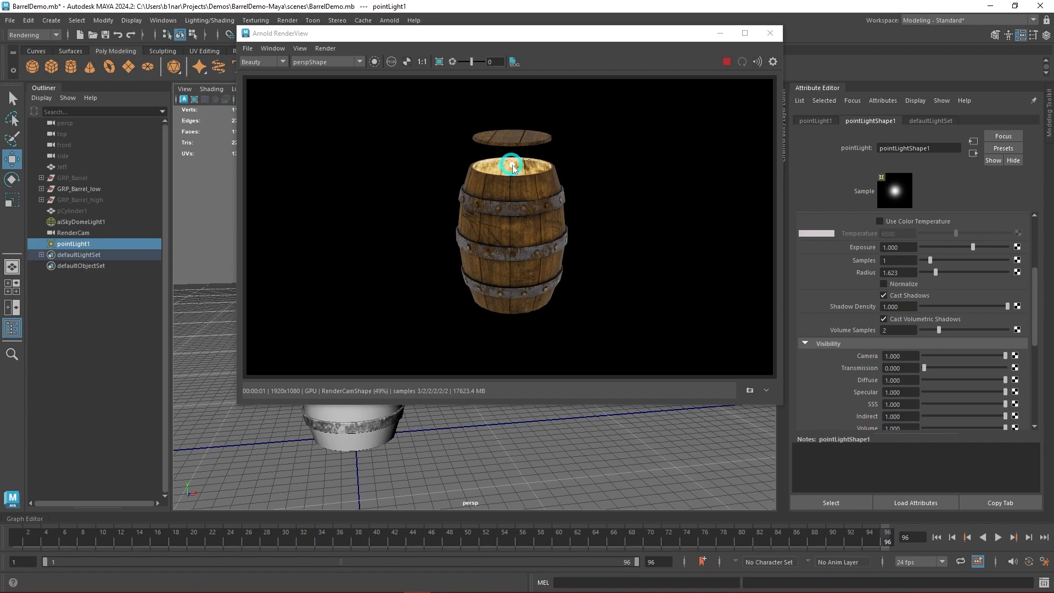
{"action": "left_click_drag", "start_coordinate": [1008, 356], "coordinate": [984, 370]}
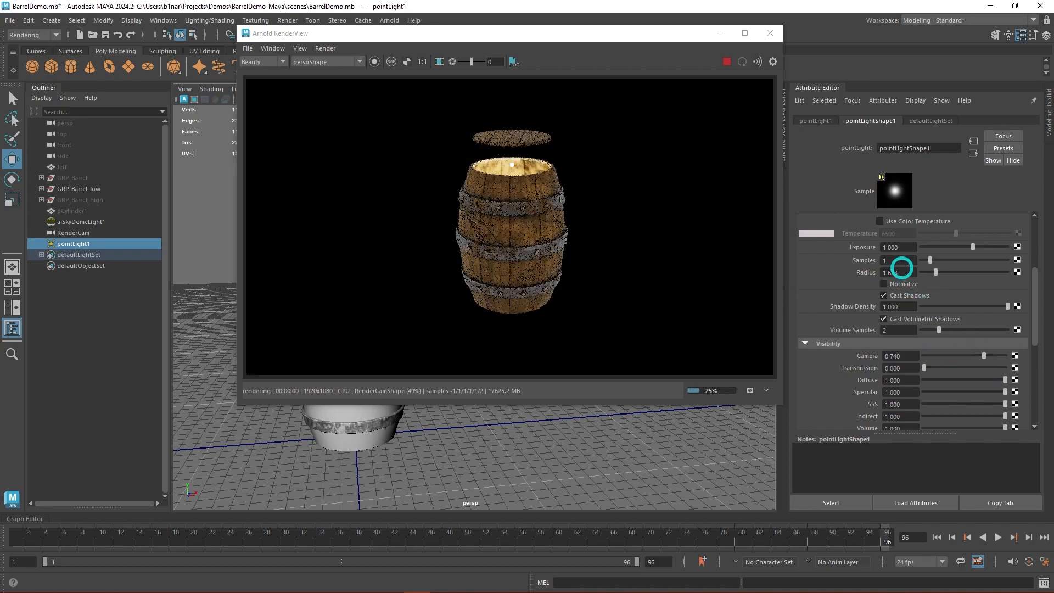
{"action": "left_click_drag", "start_coordinate": [936, 272], "coordinate": [1006, 273]}
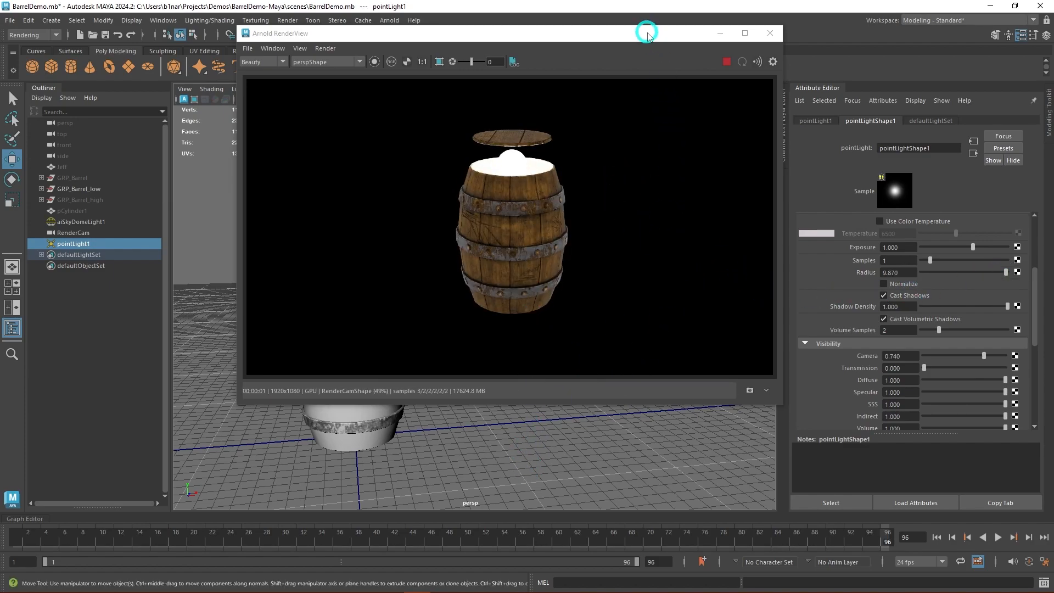
Move the point light up above the barrel's lid and set its Camera visibility to 0.
{"action": "left_click_drag", "start_coordinate": [647, 34], "coordinate": [828, 50]}
{"action": "left_click_drag", "start_coordinate": [346, 254], "coordinate": [336, 188]}
{"action": "left_click", "coordinate": [743, 57]}
{"action": "left_click_drag", "start_coordinate": [743, 56], "coordinate": [497, 50]}
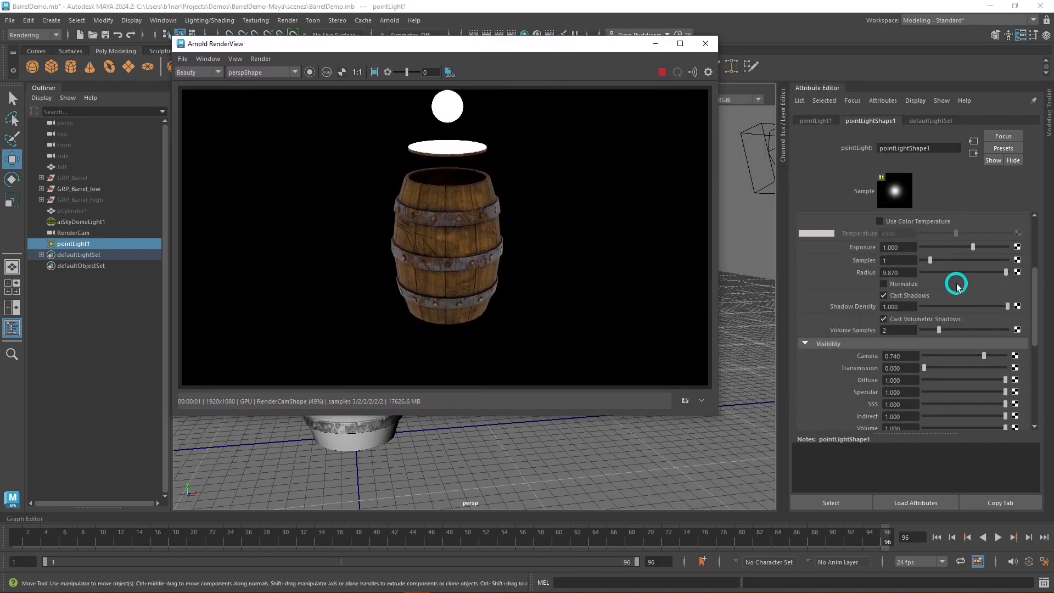
{"action": "left_click_drag", "start_coordinate": [984, 358], "coordinate": [906, 358]}
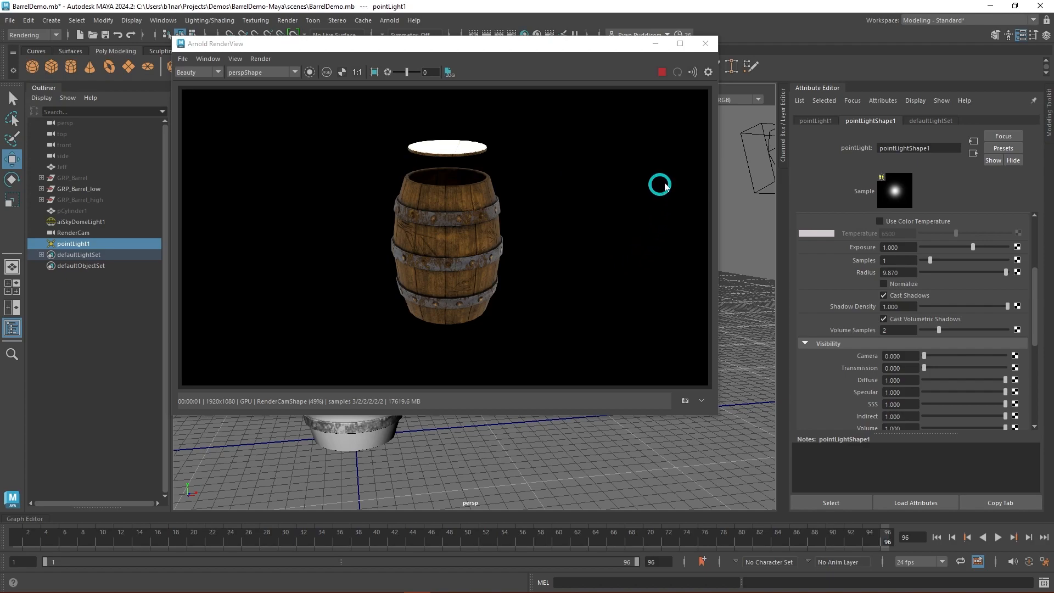
Delete the point light from the scene.
{"action": "scroll", "coordinate": [950, 357], "scroll_direction": "up", "scroll_amount": 5}
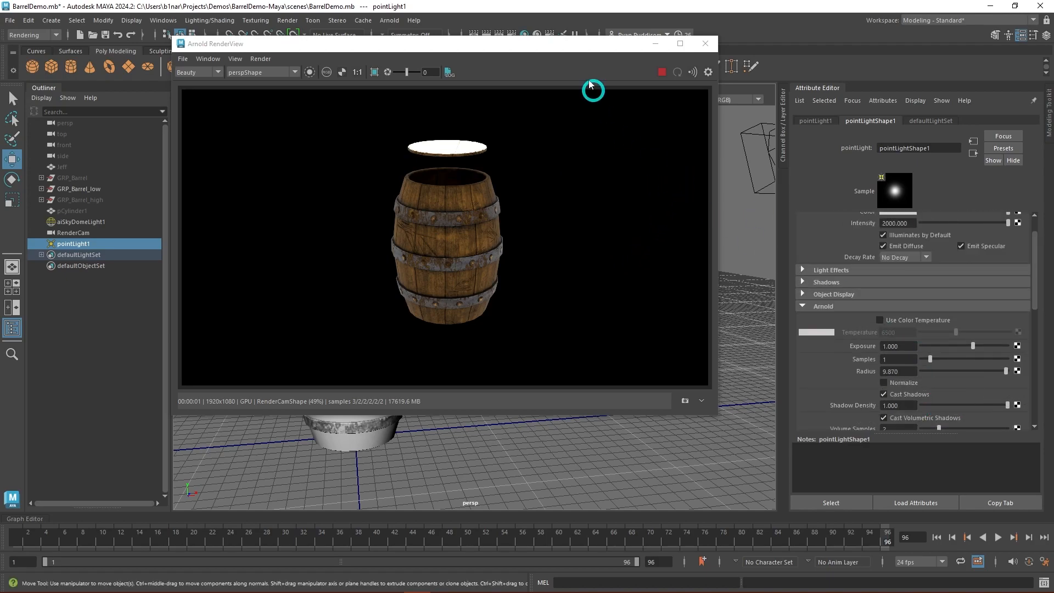
{"action": "left_click_drag", "start_coordinate": [581, 45], "coordinate": [839, 37]}
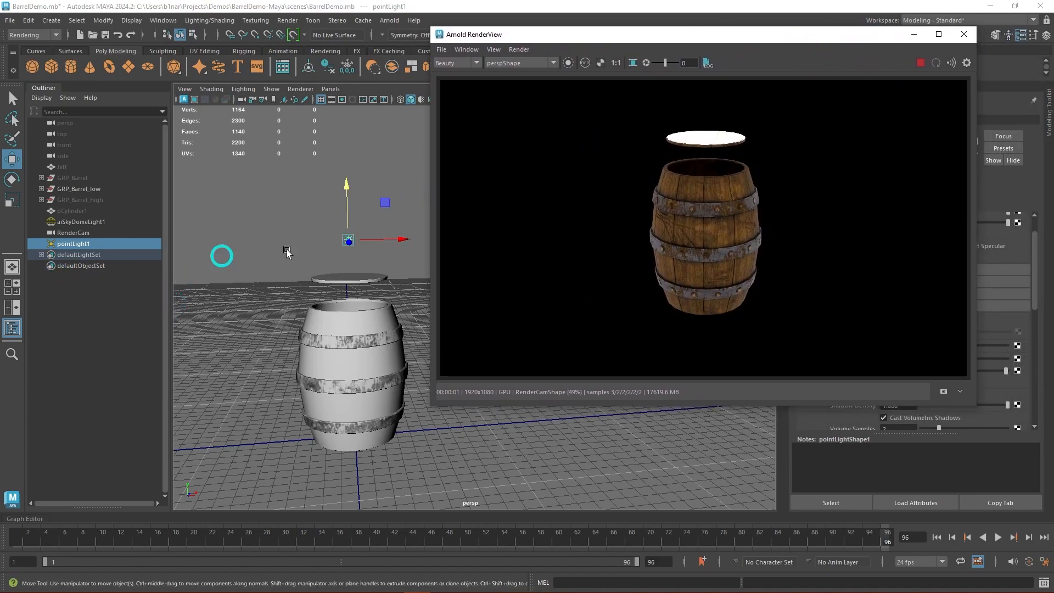
{"action": "left_click", "coordinate": [76, 245]}
{"action": "key", "text": "Delete"}
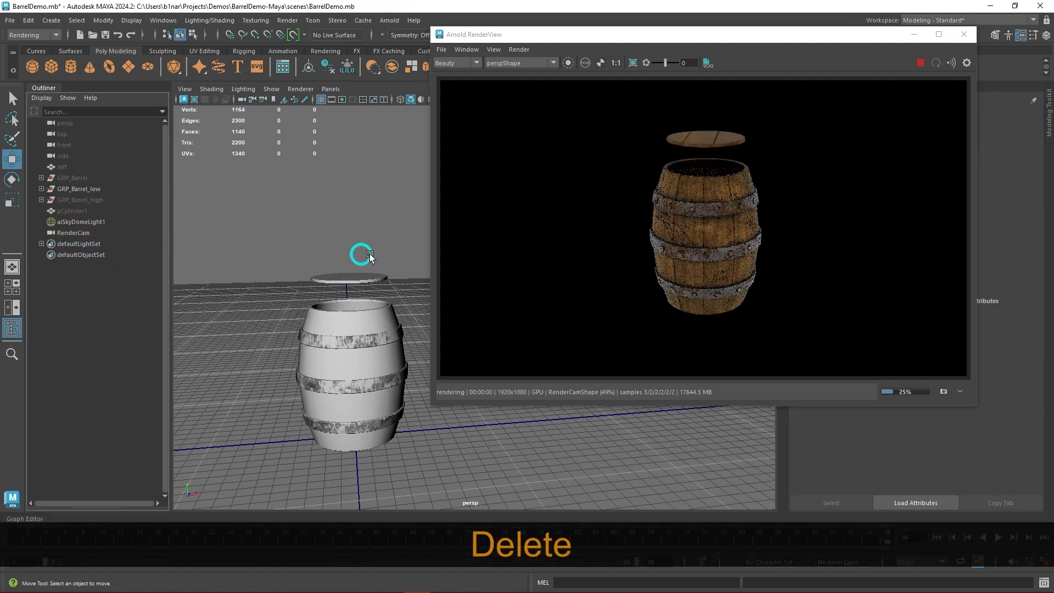
Create an Arnold area light and minimize the render window to expose the viewport.
{"action": "left_click_drag", "start_coordinate": [686, 39], "coordinate": [649, 108]}
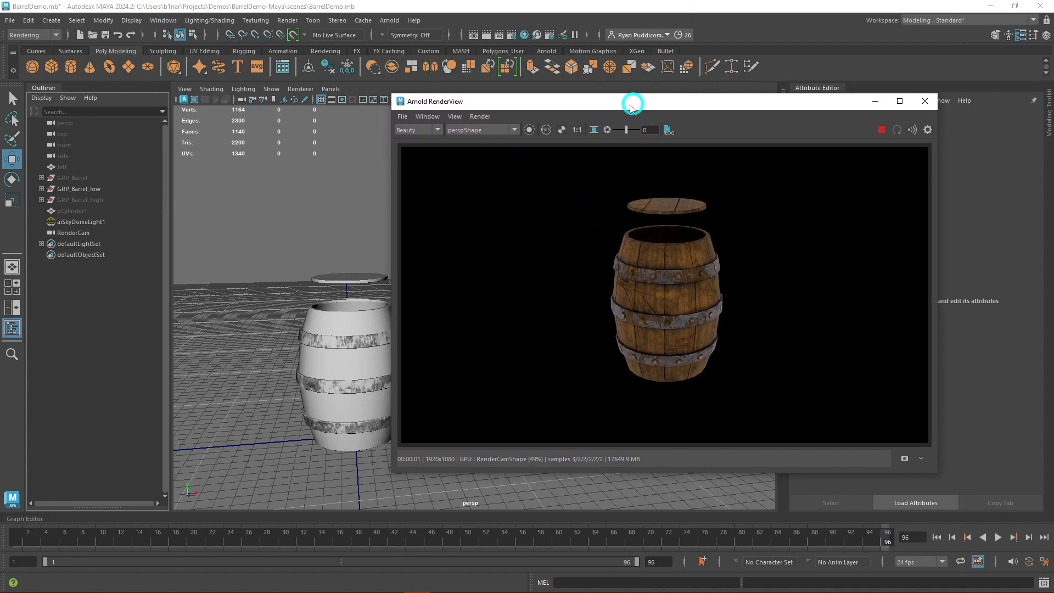
{"action": "left_click", "coordinate": [388, 20]}
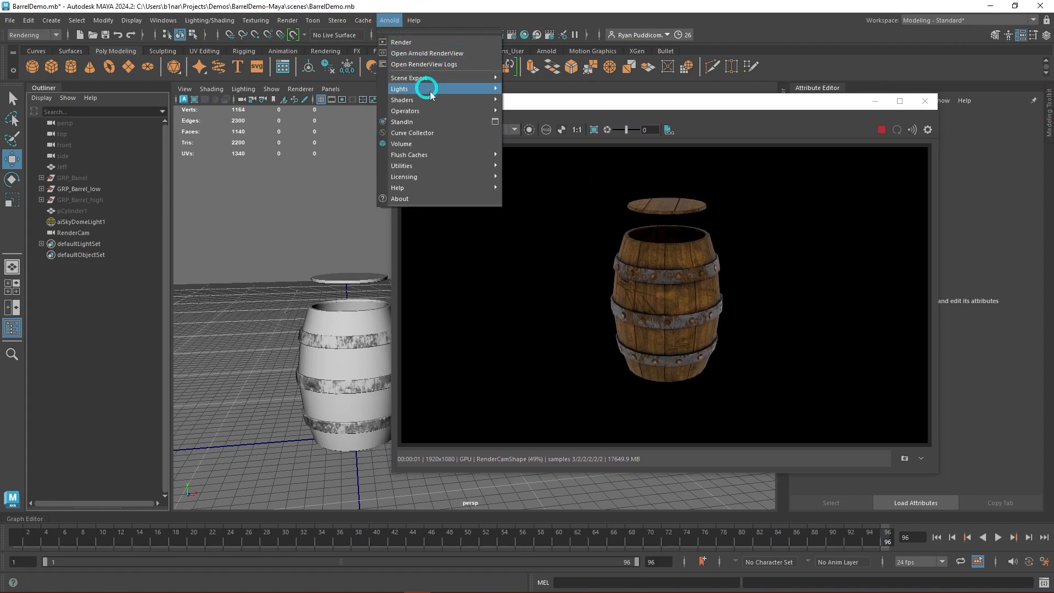
{"action": "mouse_move", "coordinate": [452, 89]}
{"action": "left_click", "coordinate": [542, 91]}
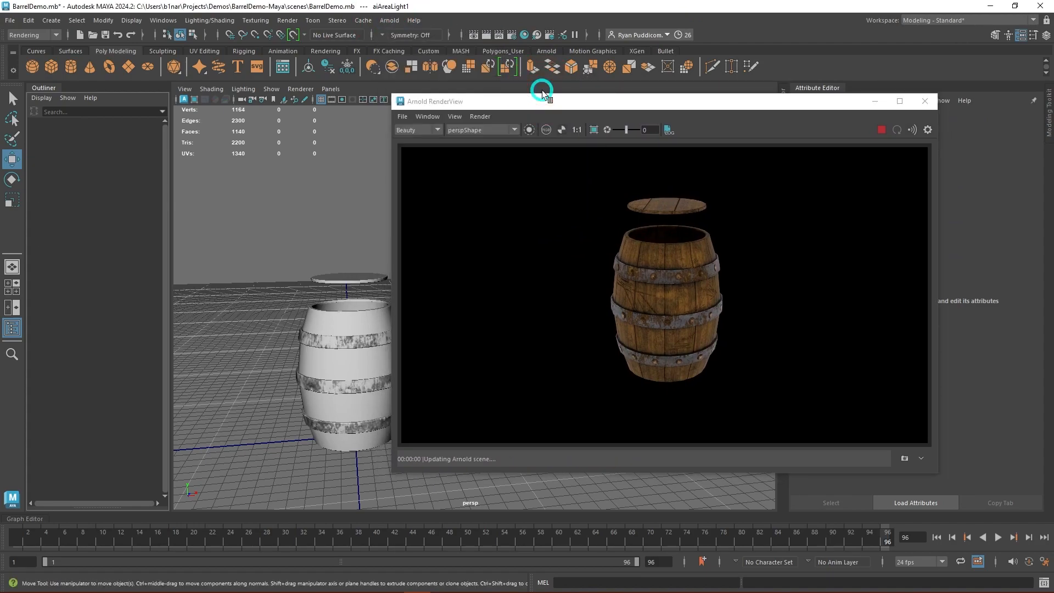
{"action": "left_click", "coordinate": [875, 101]}
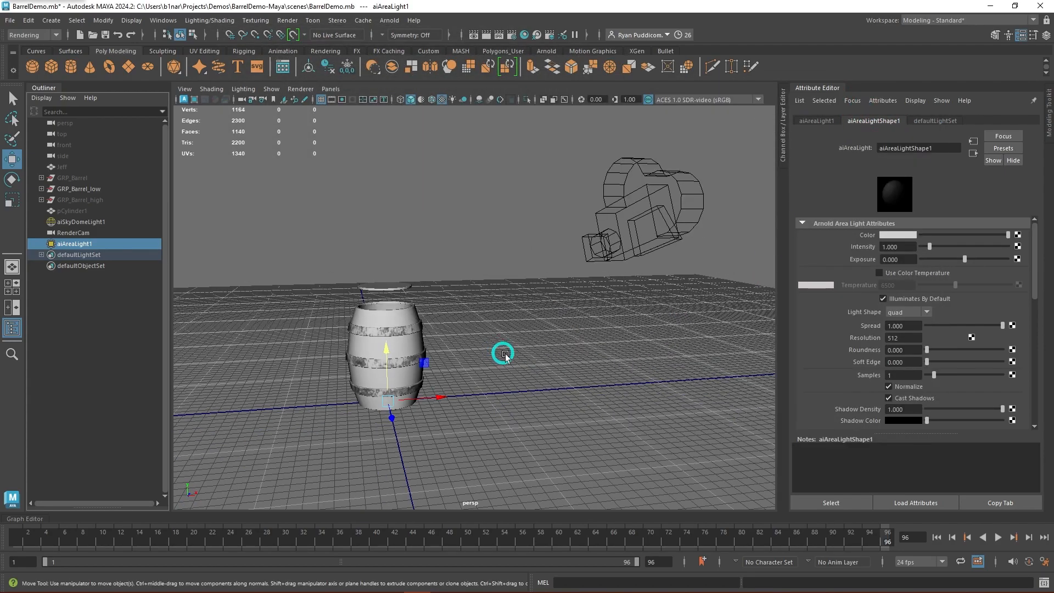
Raise the area light above the barrel to a height of about 145.98.
{"action": "left_click_drag", "start_coordinate": [505, 356], "coordinate": [408, 297], "text": "alt"}
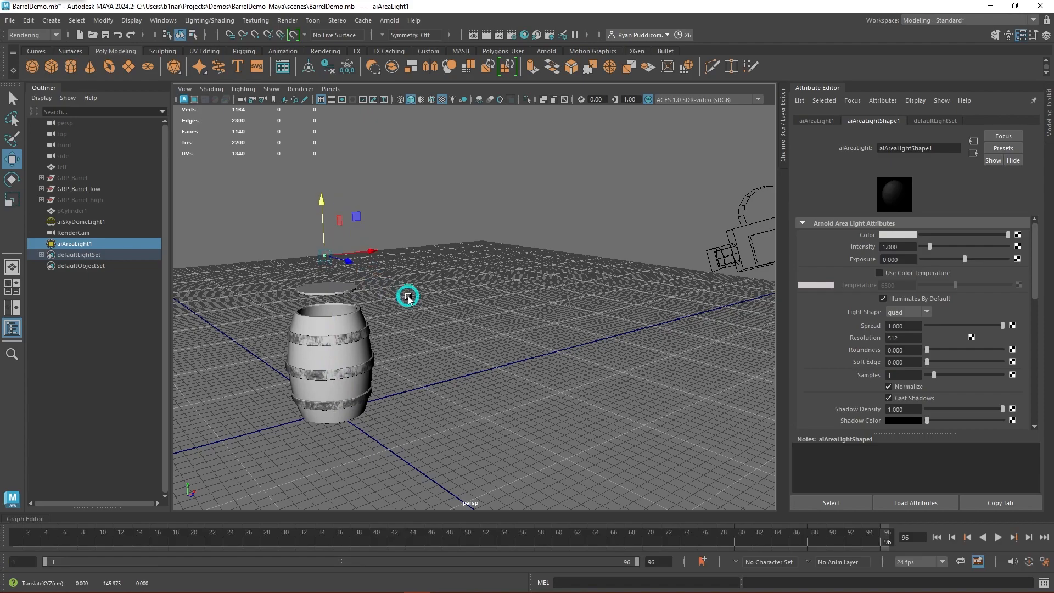
{"action": "key", "text": "f"}
{"action": "scroll", "coordinate": [483, 338], "scroll_direction": "down", "scroll_amount": 3}
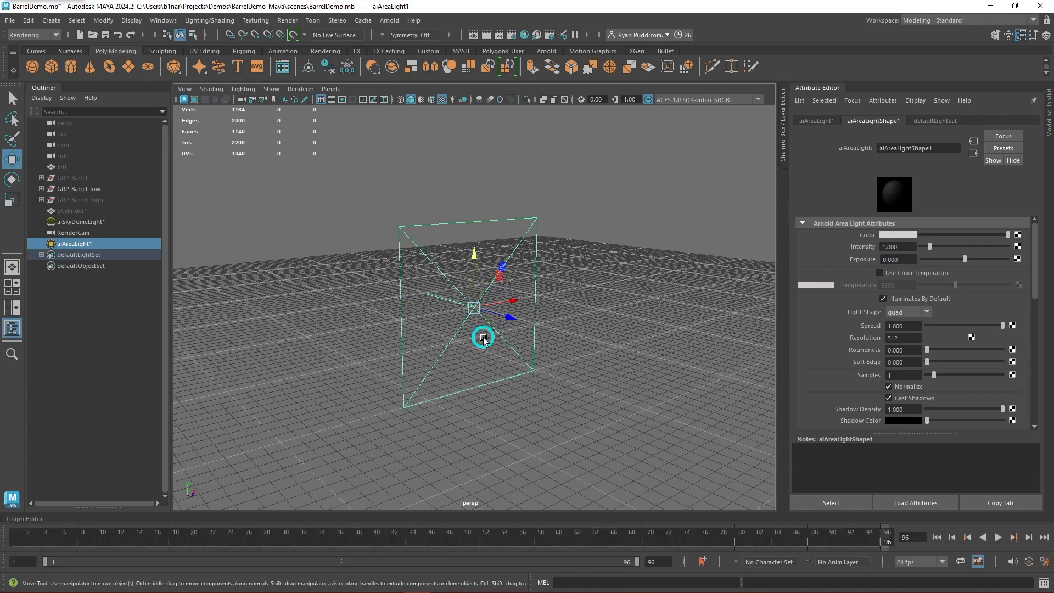
{"action": "left_click_drag", "start_coordinate": [480, 346], "coordinate": [519, 365], "text": "alt"}
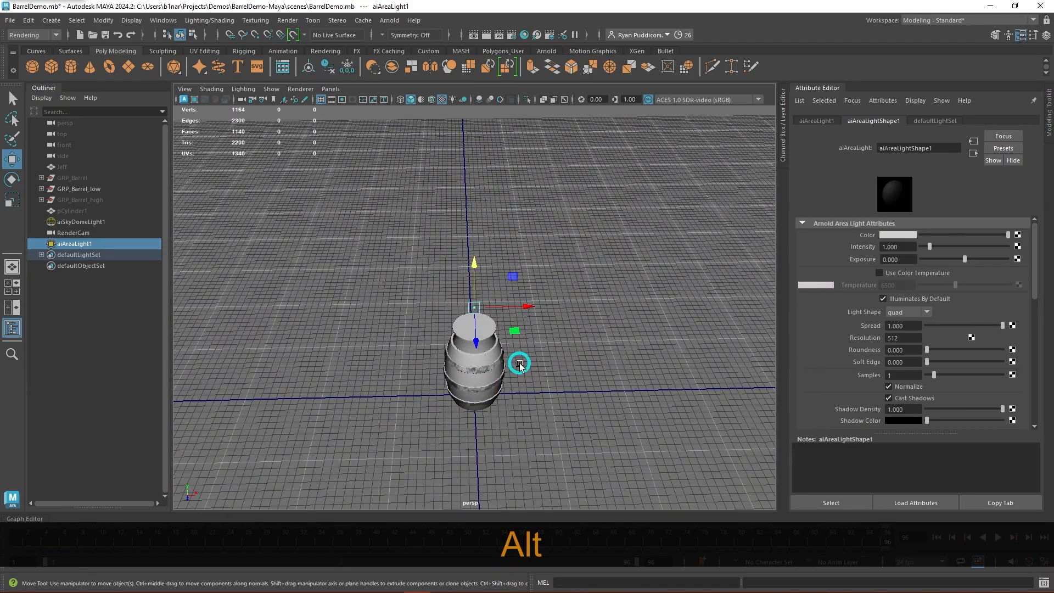
Scale the area light up uniformly until it is larger than the barrel's lid.
{"action": "key", "text": "r"}
{"action": "left_click_drag", "start_coordinate": [474, 306], "coordinate": [555, 299]}
{"action": "left_click_drag", "start_coordinate": [546, 377], "coordinate": [483, 305], "text": "alt"}
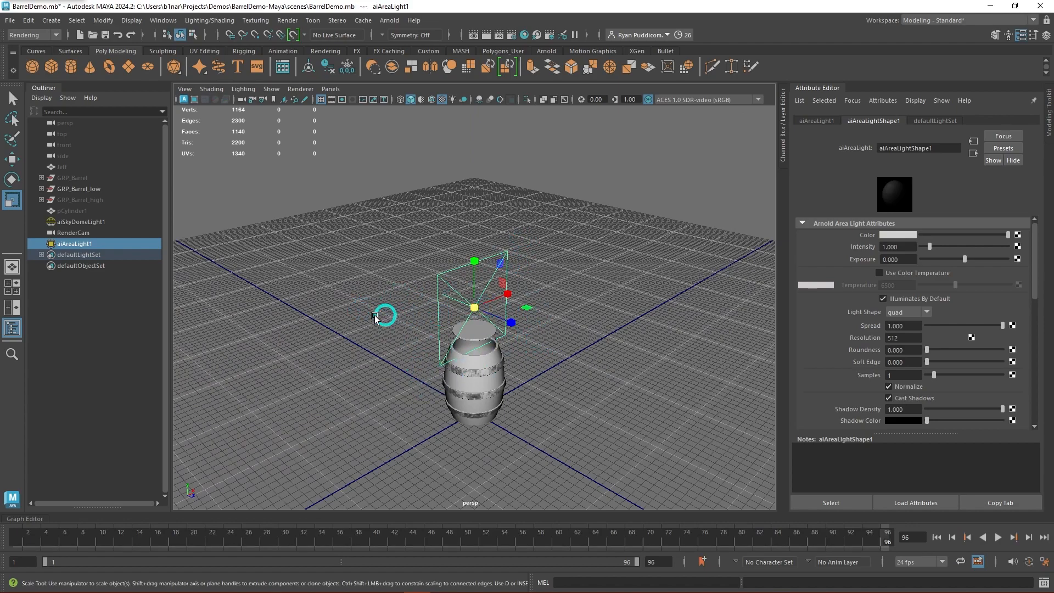
Move the area light out to the front side of the barrel and rotate it about -55.39 degrees around Y.
{"action": "left_click_drag", "start_coordinate": [523, 346], "coordinate": [374, 456], "text": "alt"}
{"action": "key", "text": "w"}
{"action": "scroll", "coordinate": [538, 391], "scroll_direction": "down", "scroll_amount": 4}
{"action": "middle_click_drag", "start_coordinate": [529, 395], "coordinate": [551, 352], "text": "alt"}
{"action": "left_click_drag", "start_coordinate": [447, 366], "coordinate": [405, 414]}
{"action": "key", "text": "e"}
{"action": "key", "text": "e"}
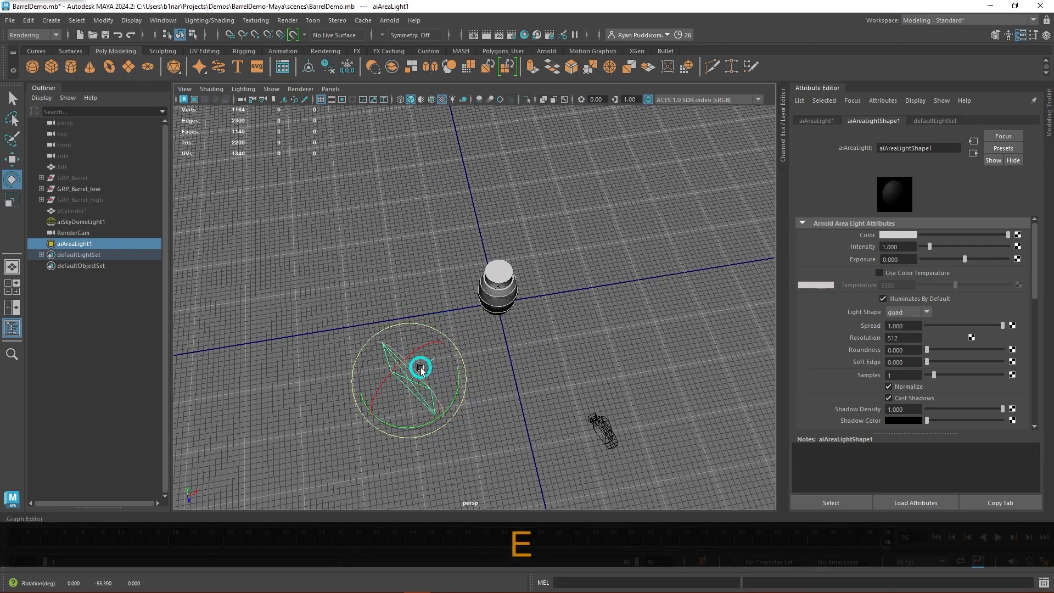
Raise the area light and tilt it down towards the barrel.
{"action": "key", "text": "w"}
{"action": "left_click_drag", "start_coordinate": [405, 358], "coordinate": [408, 291]}
{"action": "left_click_drag", "start_coordinate": [498, 361], "coordinate": [516, 306], "text": "alt"}
{"action": "left_click", "coordinate": [366, 121]}
{"action": "left_click_drag", "start_coordinate": [366, 121], "coordinate": [406, 196]}
{"action": "key", "text": "w"}
{"action": "key", "text": "e"}
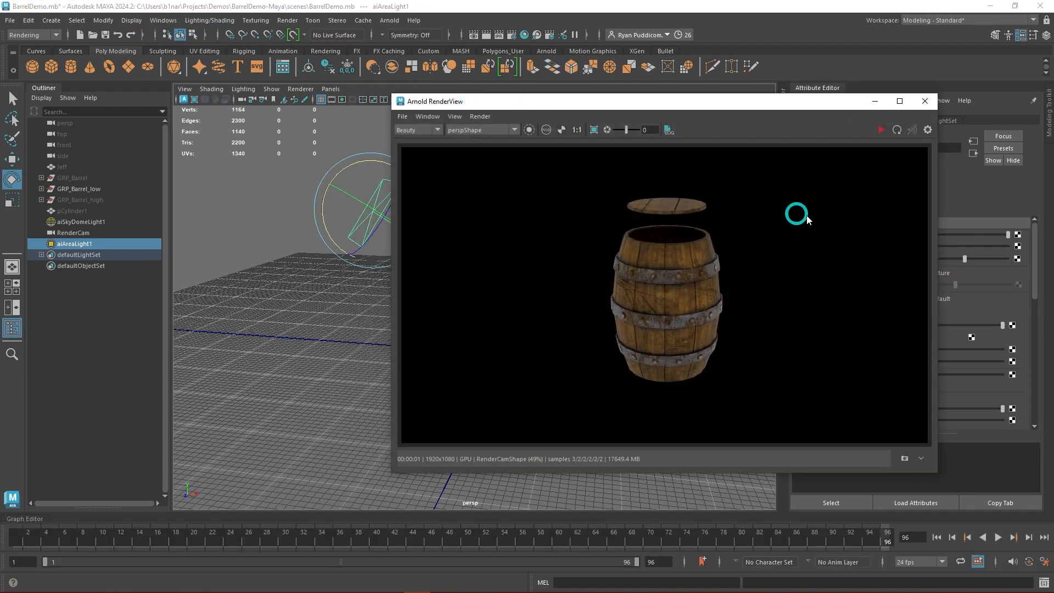
Restart the live render, raising the area light's Intensity to about 9.17 with Normalize turned off.
{"action": "left_click", "coordinate": [884, 131]}
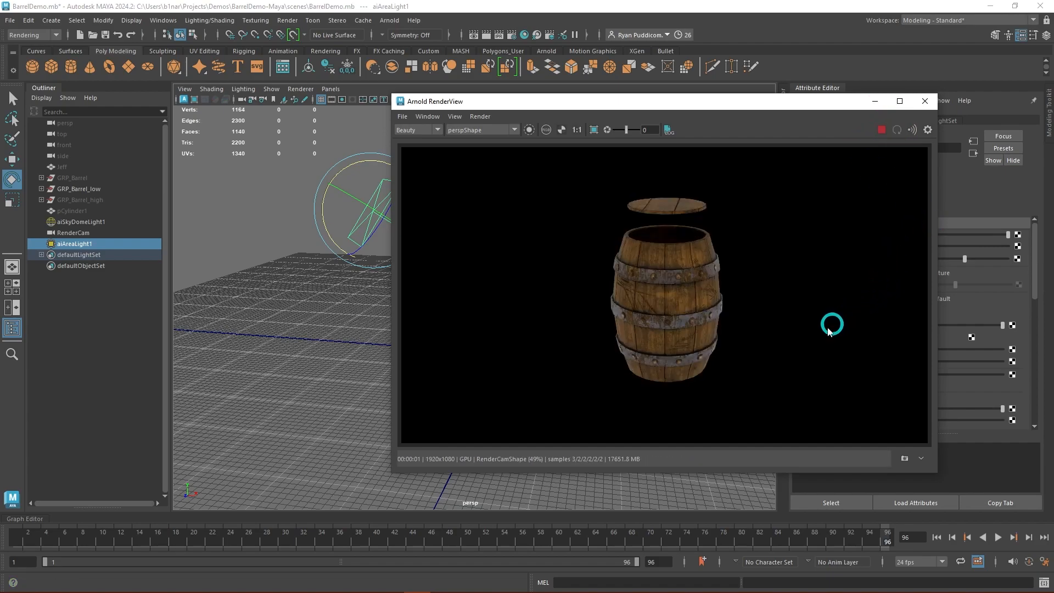
{"action": "left_click_drag", "start_coordinate": [685, 101], "coordinate": [393, 49]}
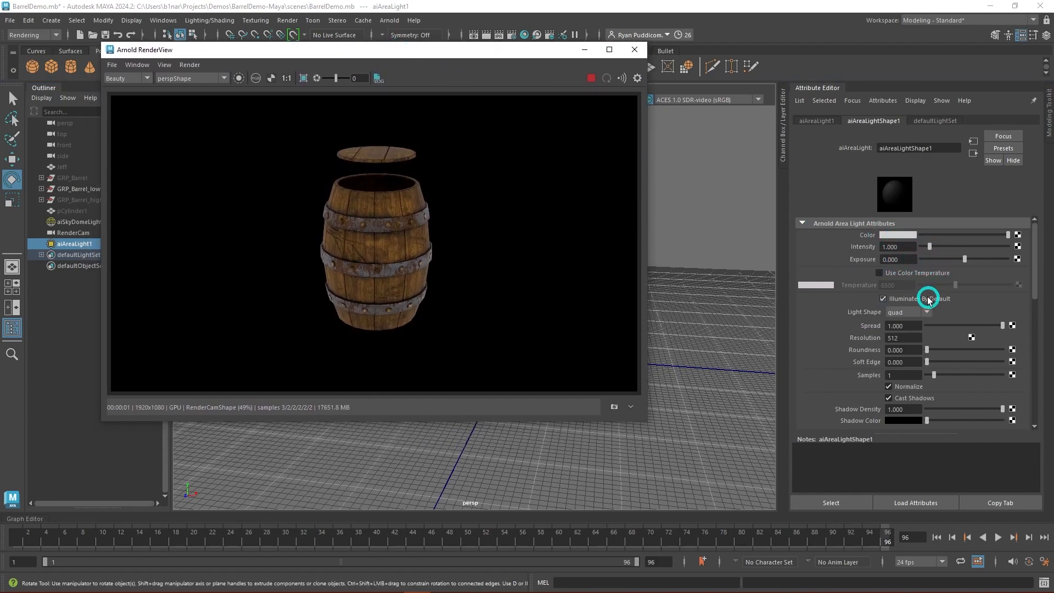
{"action": "left_click_drag", "start_coordinate": [927, 248], "coordinate": [999, 249]}
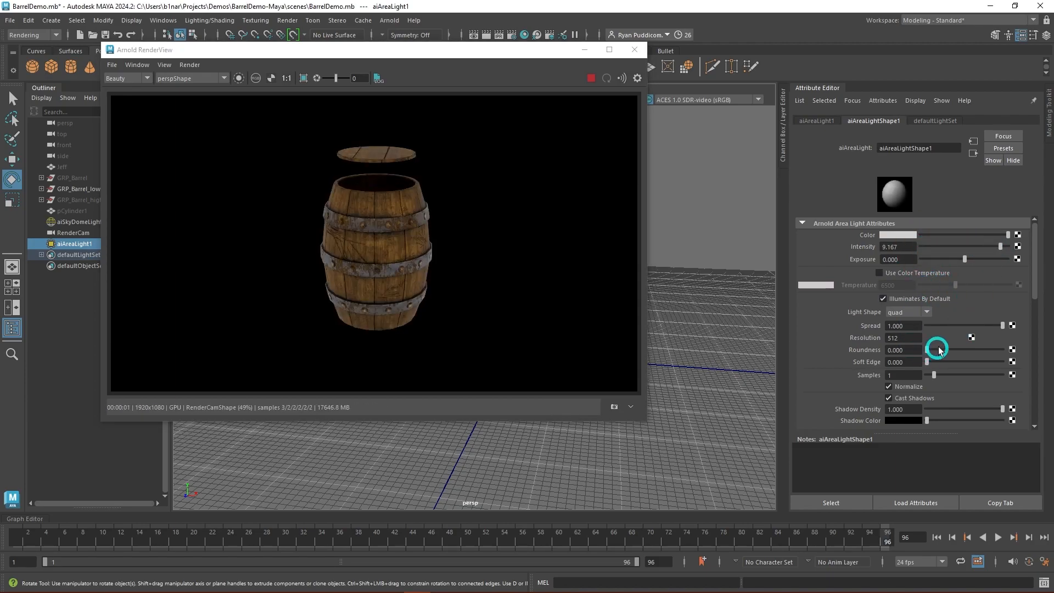
{"action": "left_click", "coordinate": [889, 386]}
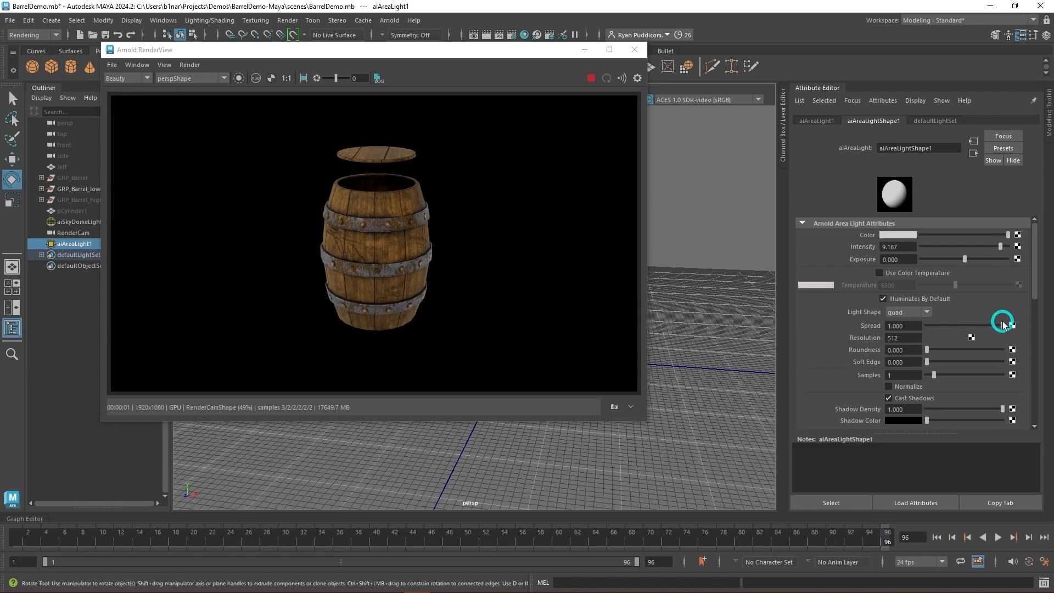
Reduce the area light's Spread to about 0.18 and set its Intensity to 10 and Exposure to 1.
{"action": "left_click_drag", "start_coordinate": [1001, 327], "coordinate": [942, 332]}
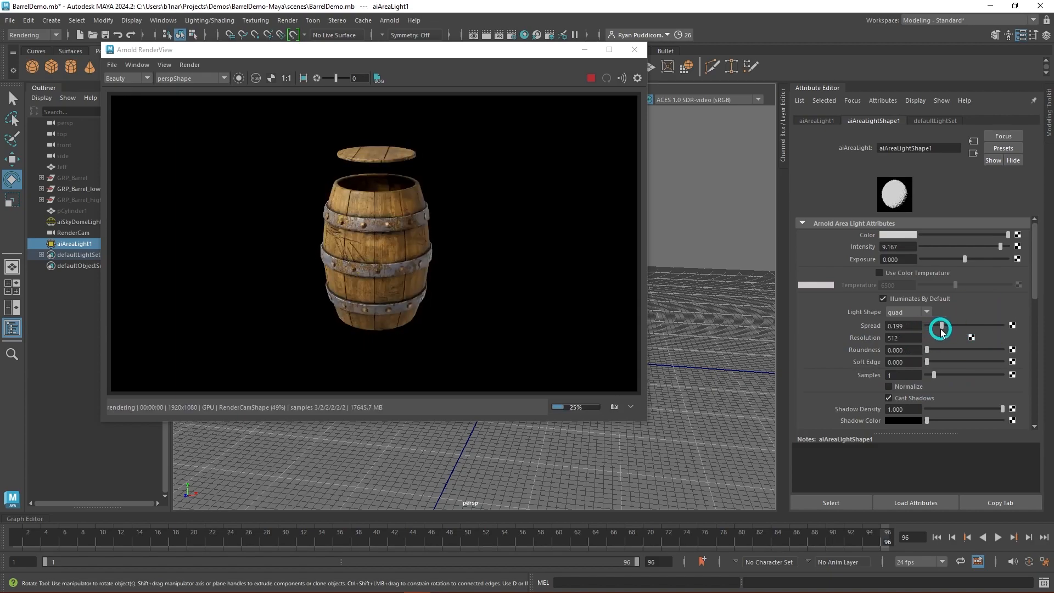
{"action": "left_click_drag", "start_coordinate": [900, 247], "coordinate": [881, 260]}
{"action": "type", "text": "10"}
{"action": "key", "text": "Return"}
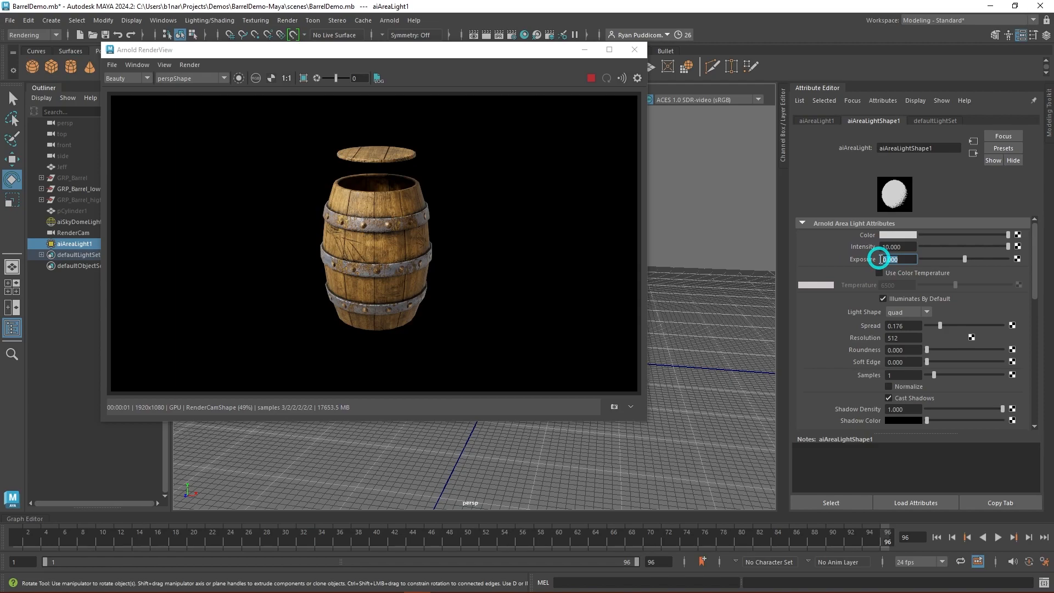
{"action": "type", "text": "1"}
{"action": "key", "text": "Return"}
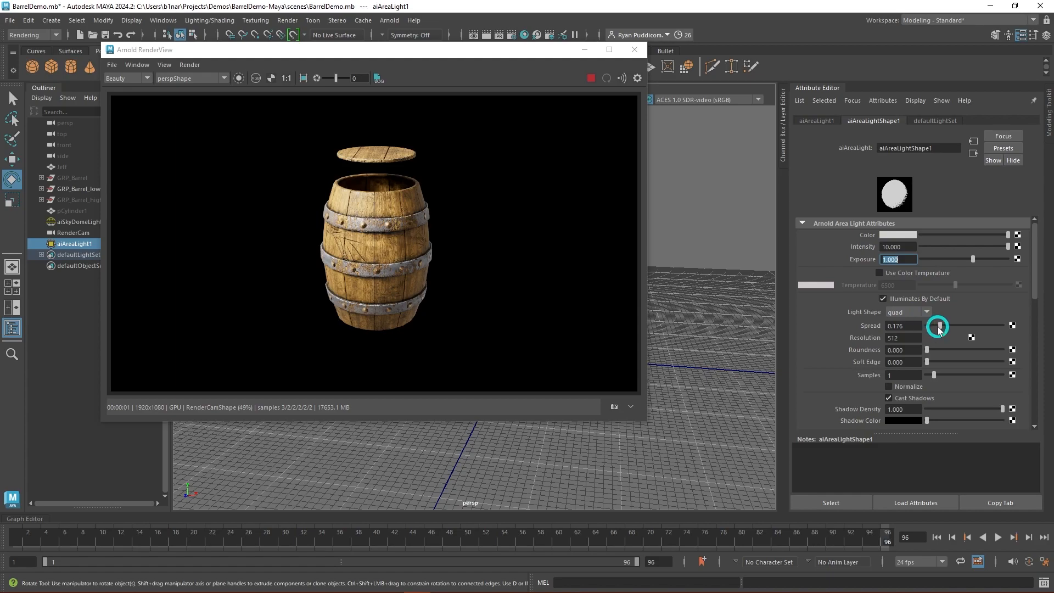
Set the area light's Spread to 1 and rotate the light to adjust its aim at the barrel.
{"action": "left_click_drag", "start_coordinate": [941, 328], "coordinate": [1022, 336]}
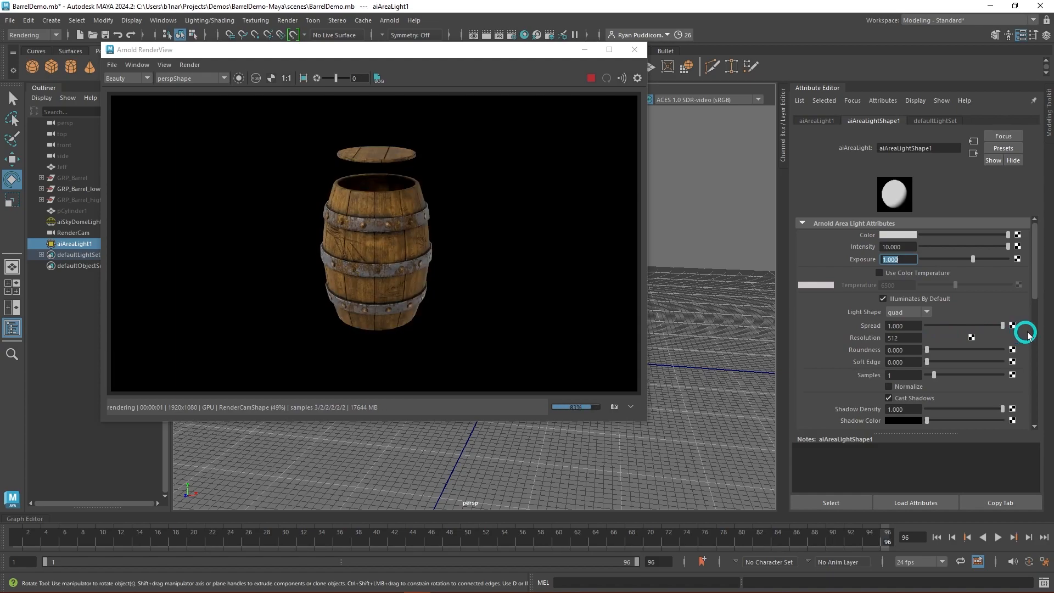
{"action": "left_click_drag", "start_coordinate": [489, 59], "coordinate": [592, 265]}
{"action": "left_click_drag", "start_coordinate": [575, 229], "coordinate": [459, 240], "text": "alt"}
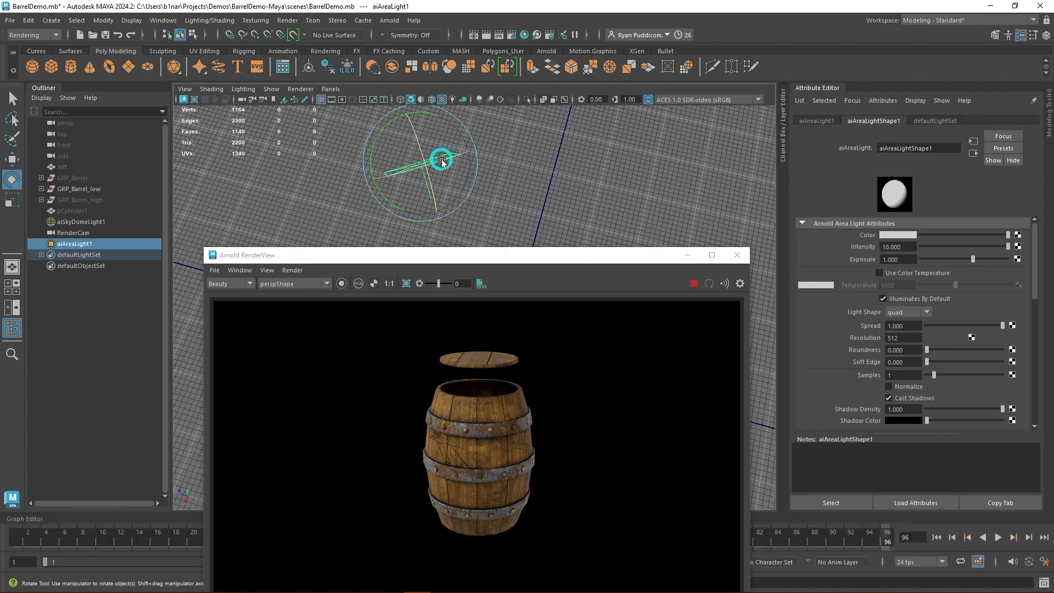
{"action": "left_click_drag", "start_coordinate": [462, 159], "coordinate": [401, 236]}
{"action": "middle_click_drag", "start_coordinate": [607, 209], "coordinate": [597, 147], "text": "alt"}
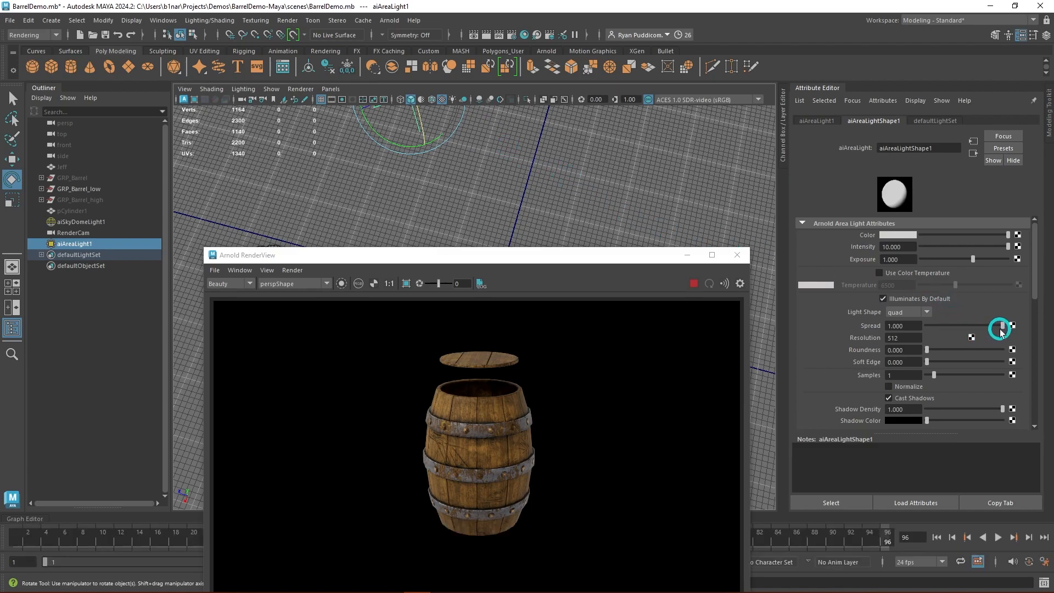
Set the area light's Spread to 0 and reposition the light to shift the shadows on the barrel.
{"action": "left_click_drag", "start_coordinate": [999, 329], "coordinate": [897, 331]}
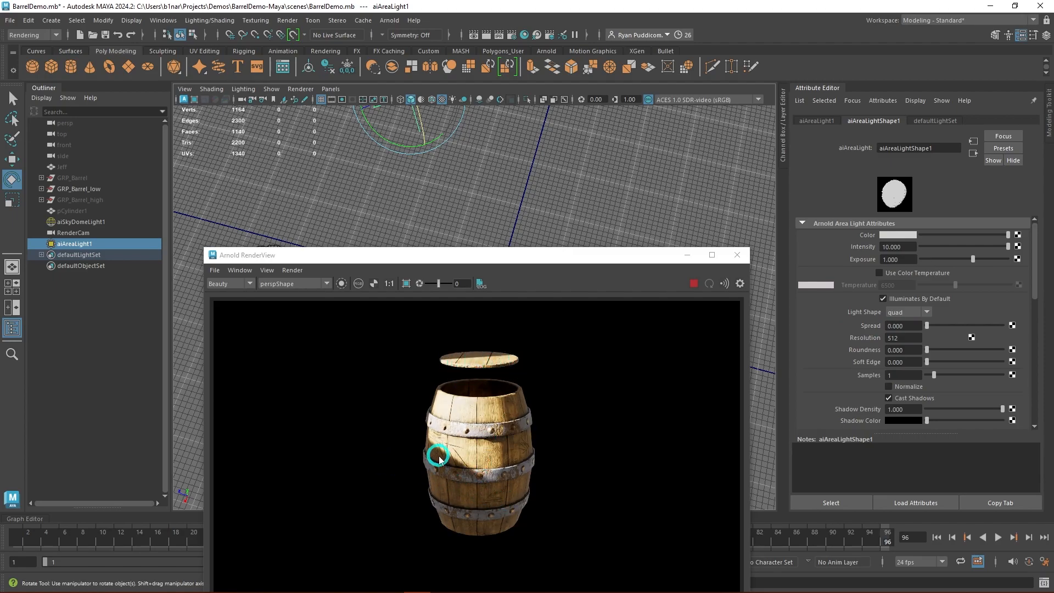
{"action": "left_click_drag", "start_coordinate": [572, 209], "coordinate": [487, 191], "text": "alt"}
{"action": "key", "text": "alt+w"}
{"action": "left_click_drag", "start_coordinate": [631, 188], "coordinate": [522, 170], "text": "alt"}
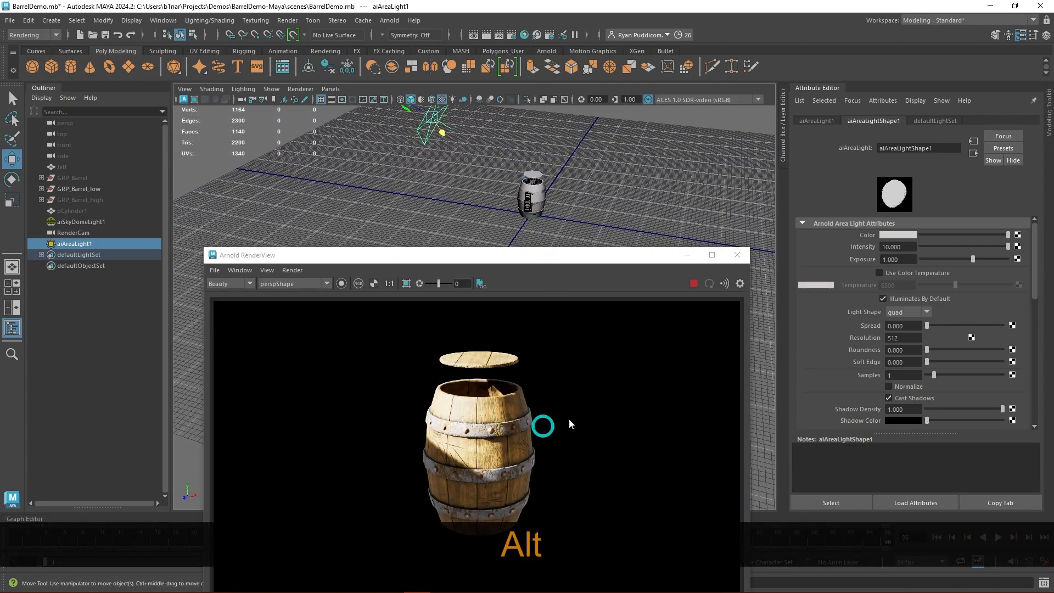
Stop the live Arnold render and move the render view clear of the render settings tools.
{"action": "left_click_drag", "start_coordinate": [582, 255], "coordinate": [583, 143]}
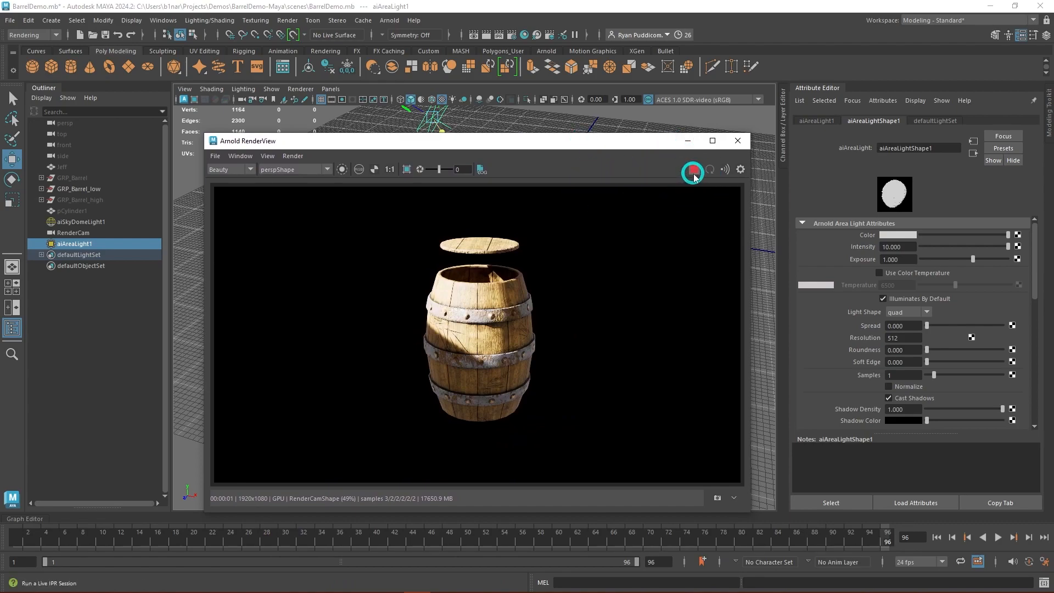
{"action": "left_click_drag", "start_coordinate": [654, 146], "coordinate": [940, 48]}
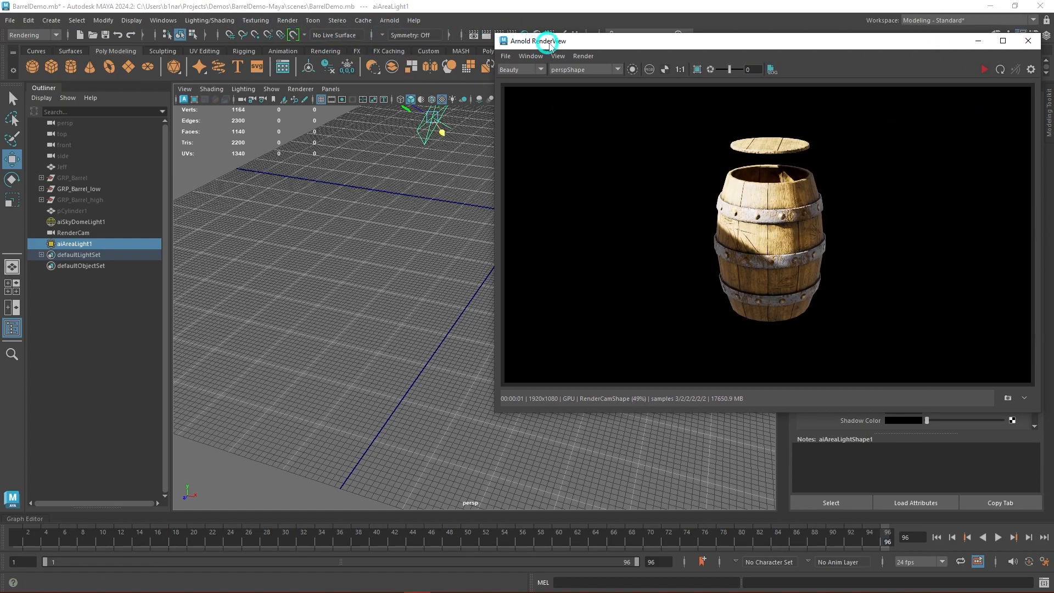
{"action": "left_click_drag", "start_coordinate": [549, 45], "coordinate": [549, 60]}
Open Render Settings beside the render view and display the Arnold Renderer options.
{"action": "left_click", "coordinate": [513, 37]}
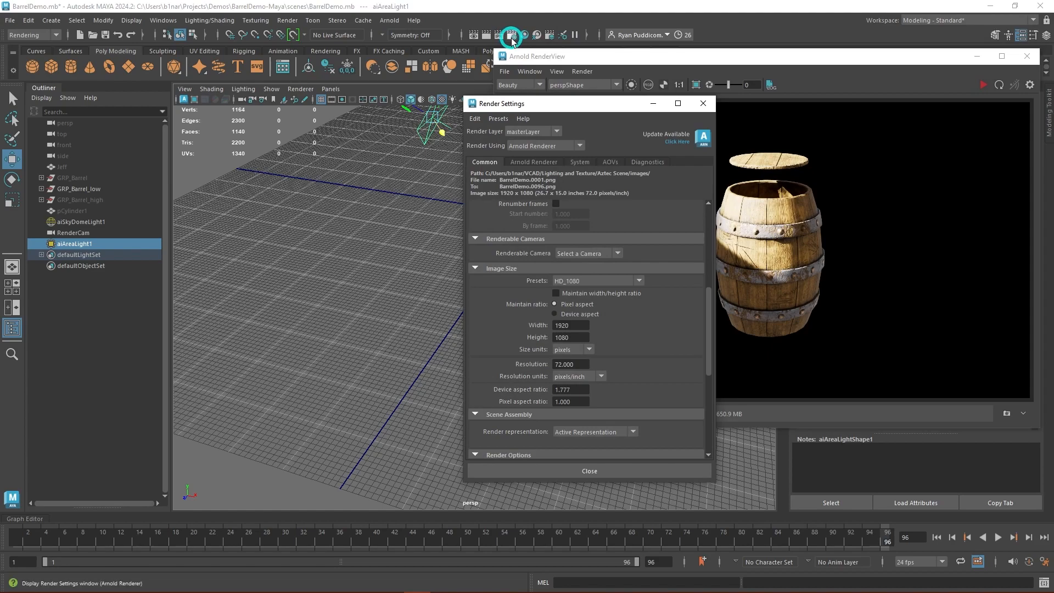
{"action": "left_click", "coordinate": [131, 22]}
{"action": "mouse_move", "coordinate": [159, 22]}
{"action": "mouse_move", "coordinate": [247, 113]}
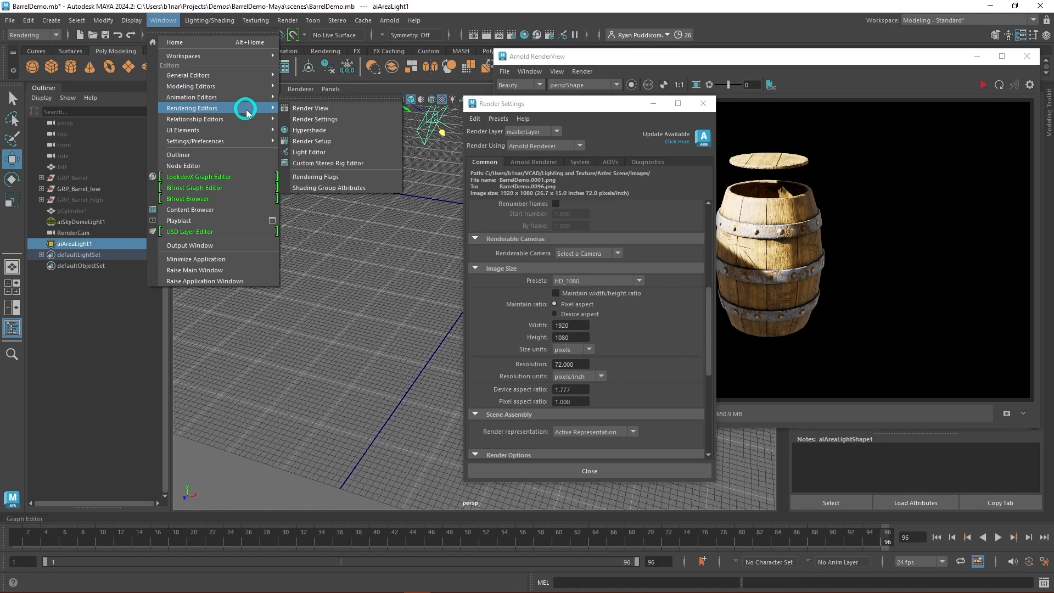
{"action": "left_click", "coordinate": [347, 121]}
{"action": "left_click_drag", "start_coordinate": [576, 106], "coordinate": [314, 71]}
{"action": "left_click", "coordinate": [277, 129]}
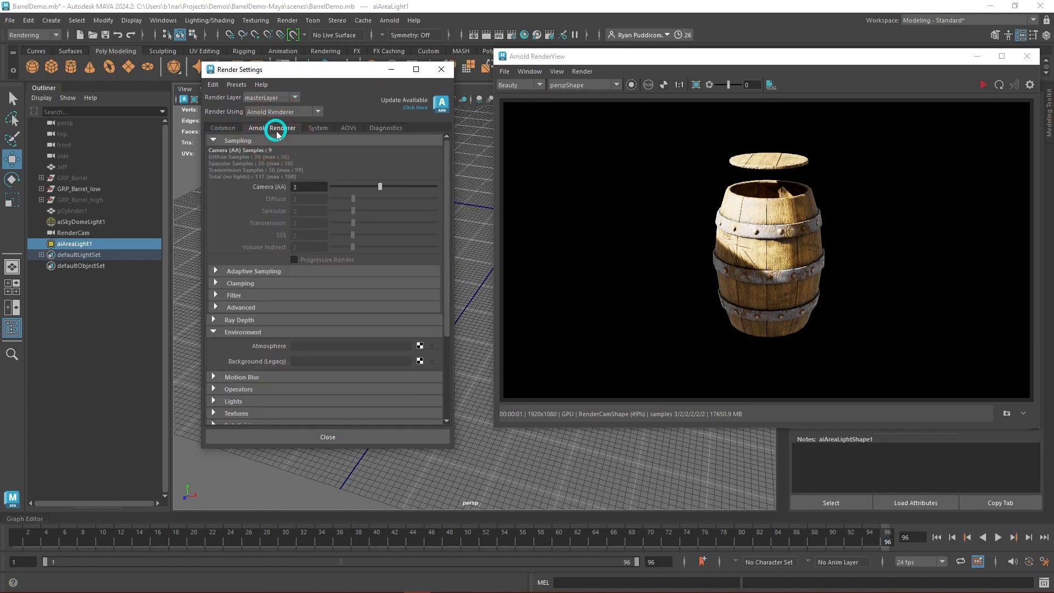
Assign the existing aiAtmosphereVolume to the Environment's Atmosphere slot and delete that volume node.
{"action": "left_click", "coordinate": [214, 332]}
{"action": "left_click", "coordinate": [214, 332]}
{"action": "left_click", "coordinate": [420, 347]}
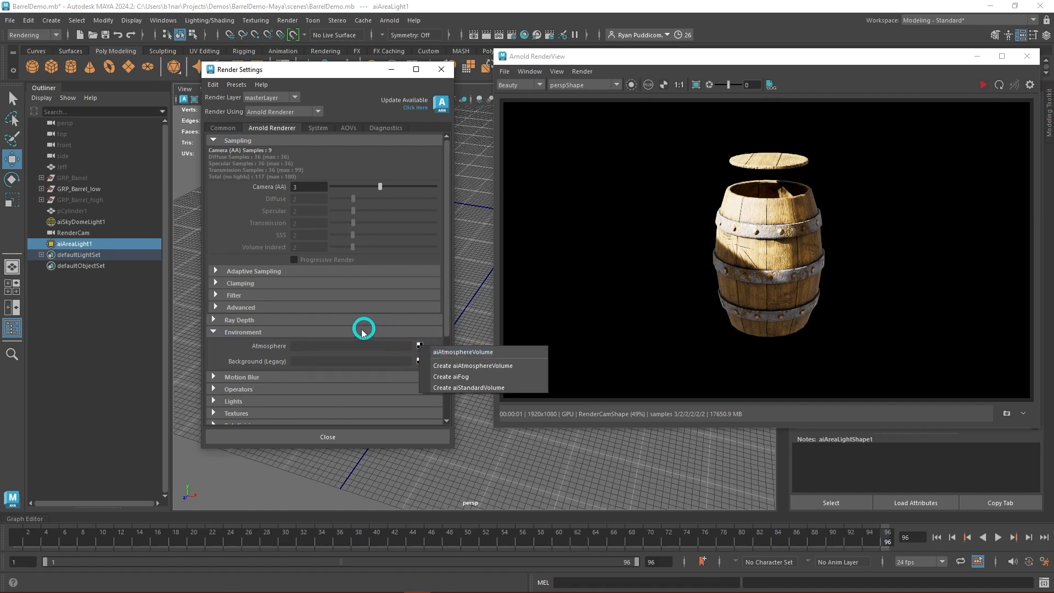
{"action": "left_click", "coordinate": [497, 350]}
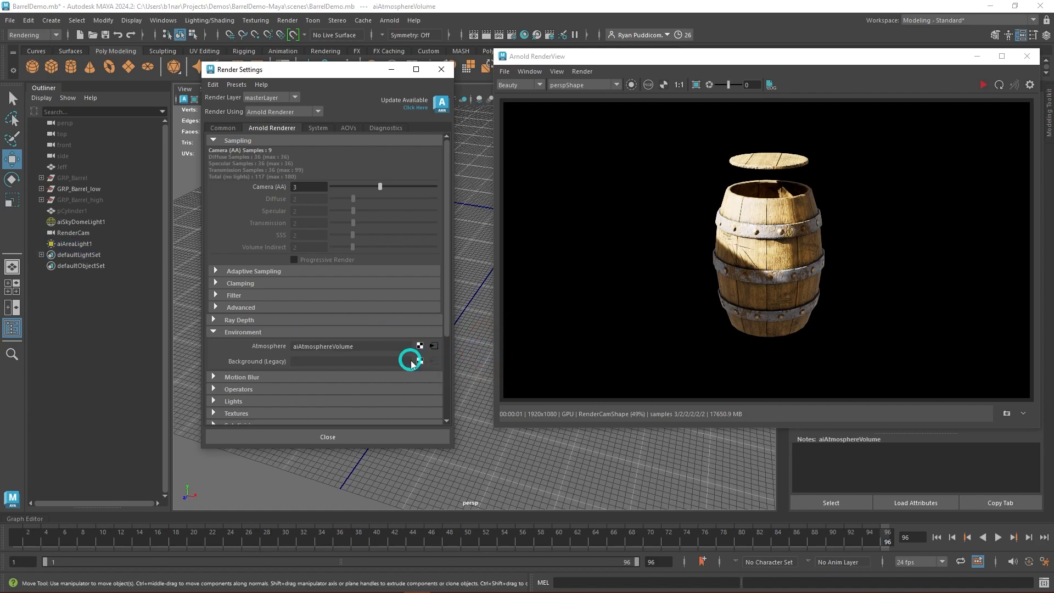
{"action": "left_click", "coordinate": [434, 347]}
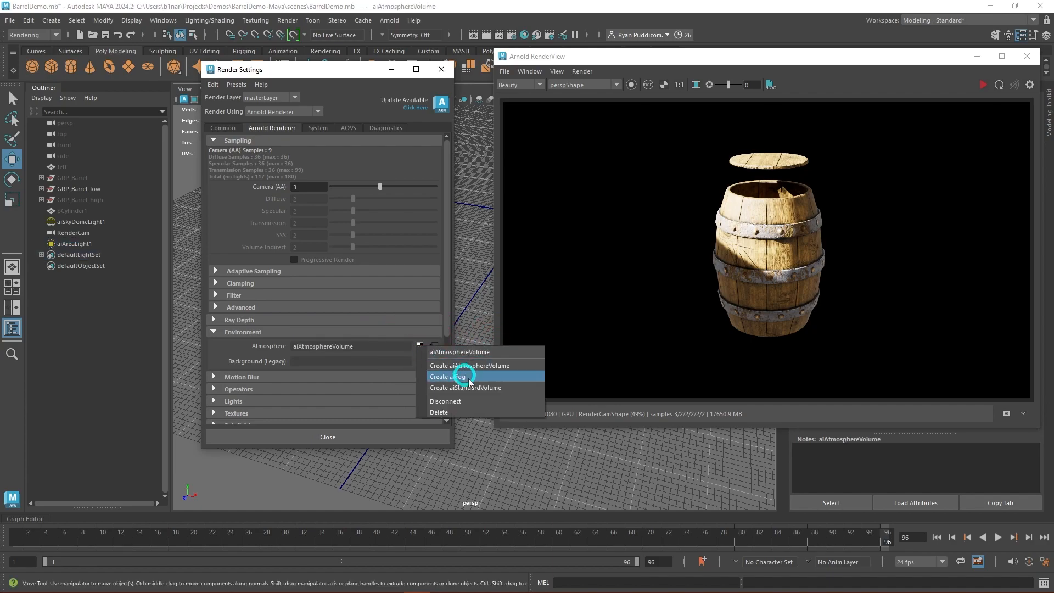
{"action": "left_click", "coordinate": [448, 411]}
Create a new aiAtmosphereVolume for the Environment's Atmosphere and close Render Settings.
{"action": "left_click", "coordinate": [421, 346]}
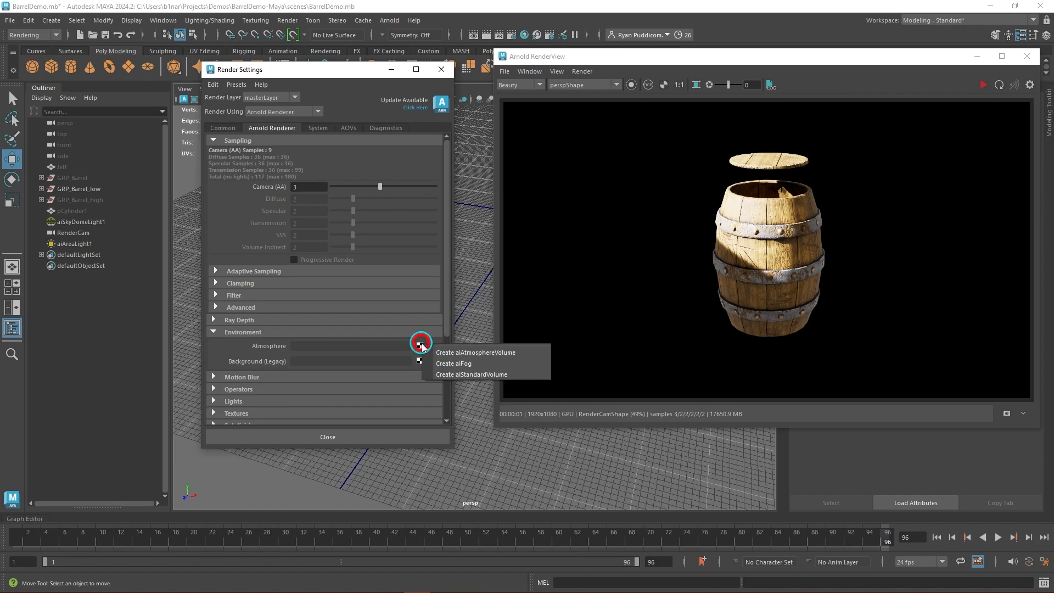
{"action": "left_click", "coordinate": [510, 356]}
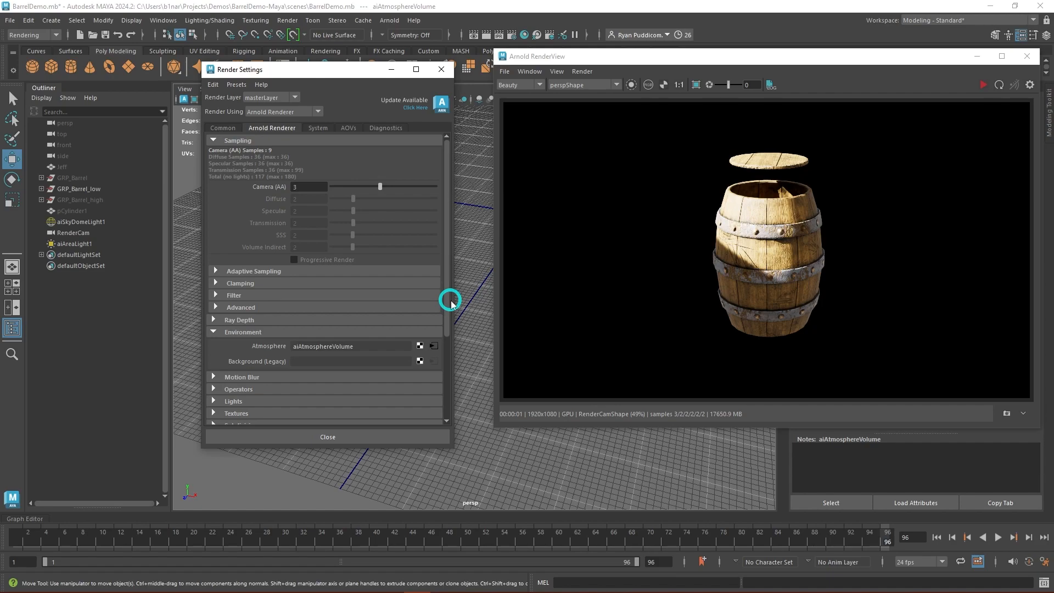
{"action": "left_click", "coordinate": [441, 69]}
Restart the live Arnold render and place the render view next to the volume attributes.
{"action": "left_click_drag", "start_coordinate": [776, 55], "coordinate": [298, 166]}
{"action": "left_click", "coordinate": [501, 193]}
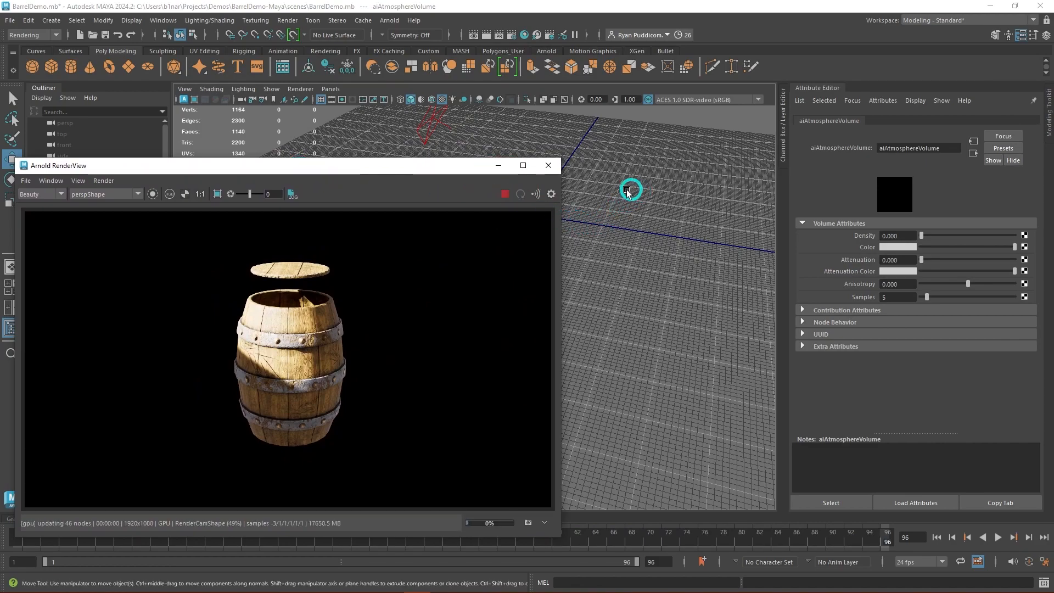
{"action": "left_click_drag", "start_coordinate": [385, 171], "coordinate": [533, 97]}
Set the atmosphere volume's Density to 0.01 and uncover the barrel in the viewport.
{"action": "left_click_drag", "start_coordinate": [912, 236], "coordinate": [864, 242]}
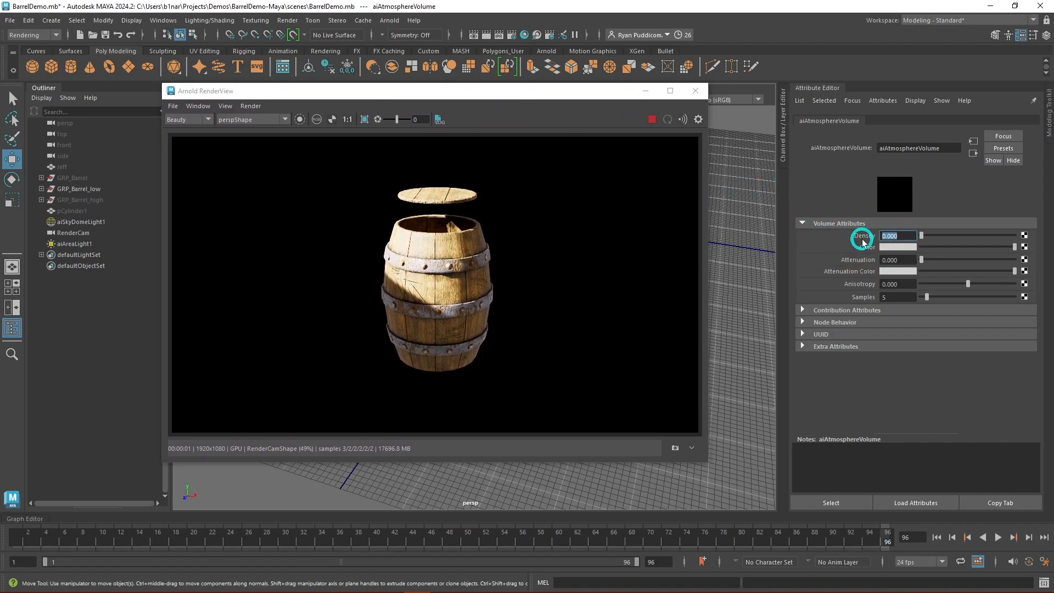
{"action": "type", "text": "0.01"}
{"action": "key", "text": "Return"}
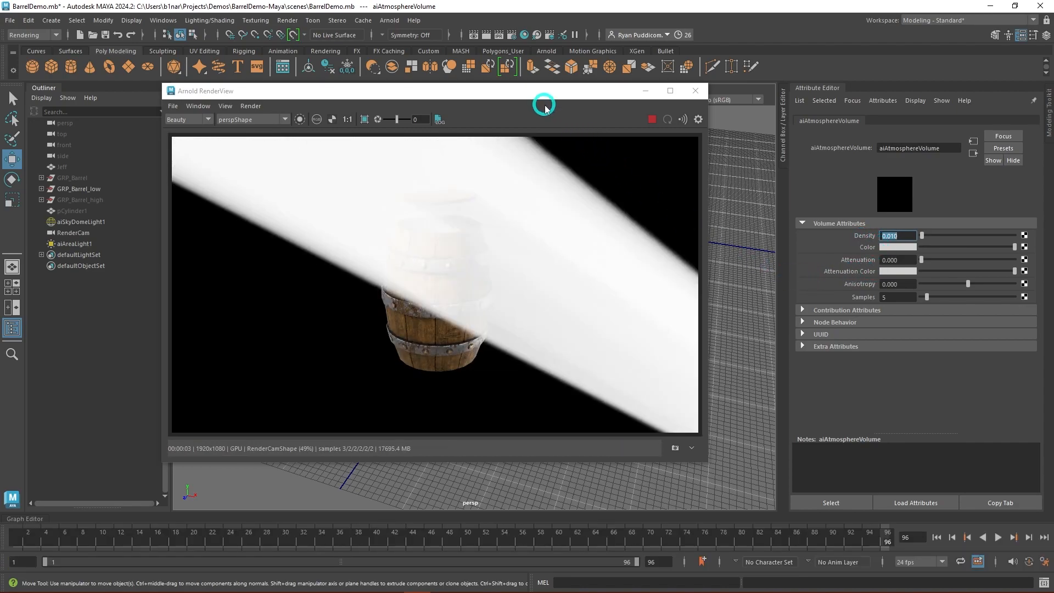
{"action": "left_click_drag", "start_coordinate": [547, 94], "coordinate": [553, 262]}
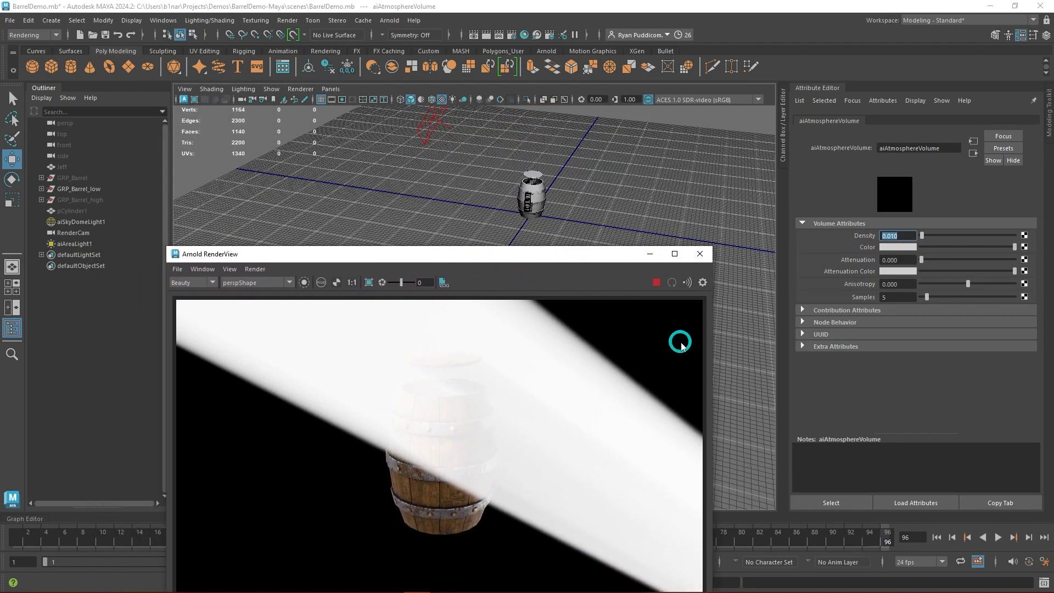
Set the atmosphere volume's Density to 0.001.
{"action": "type", "text": ".00"}
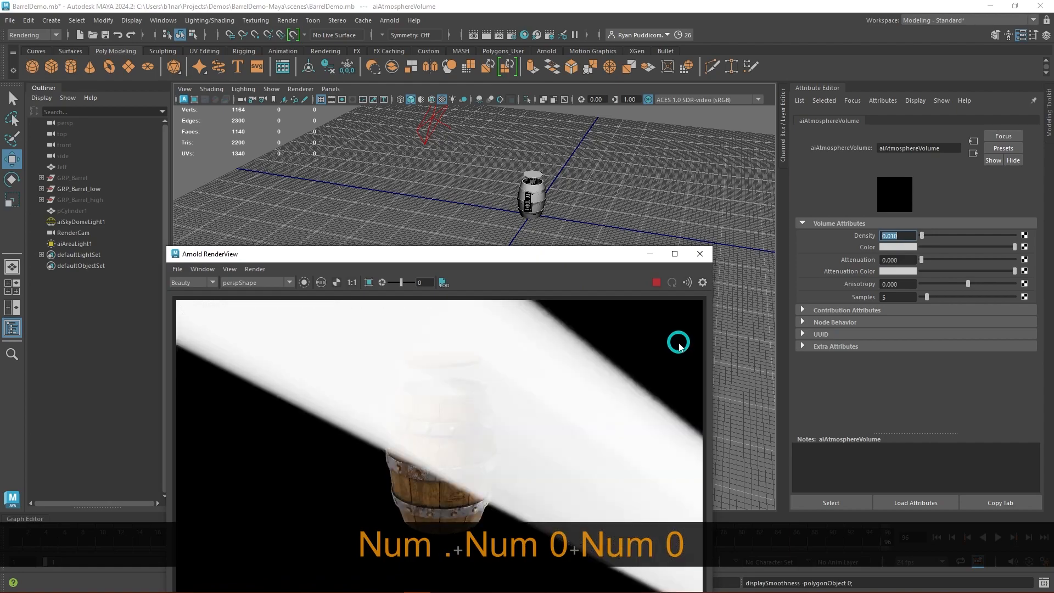
{"action": "left_click", "coordinate": [906, 237]}
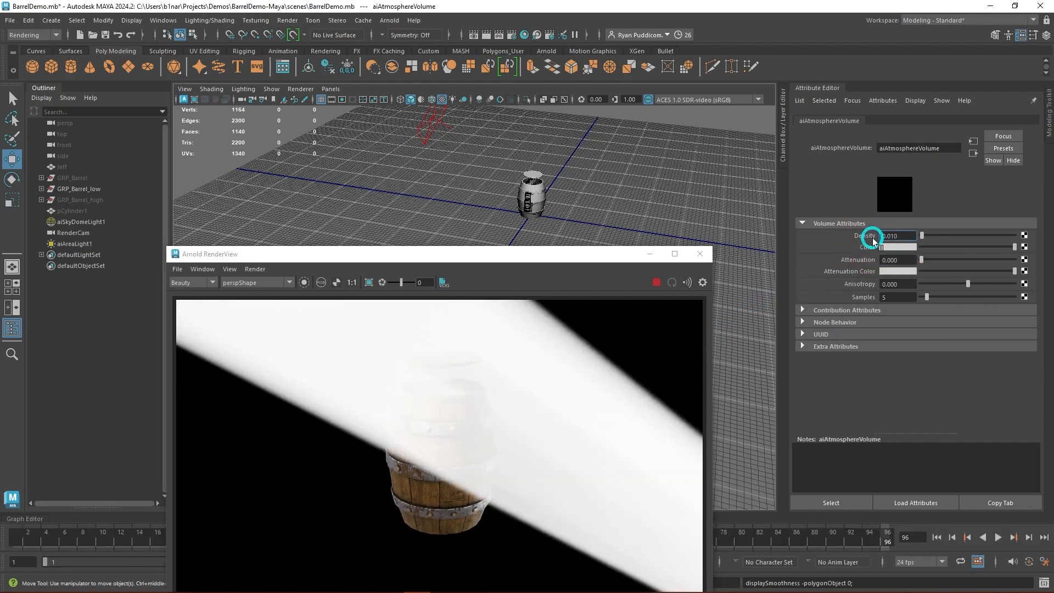
{"action": "left_click_drag", "start_coordinate": [908, 237], "coordinate": [860, 241]}
{"action": "type", "text": ".001"}
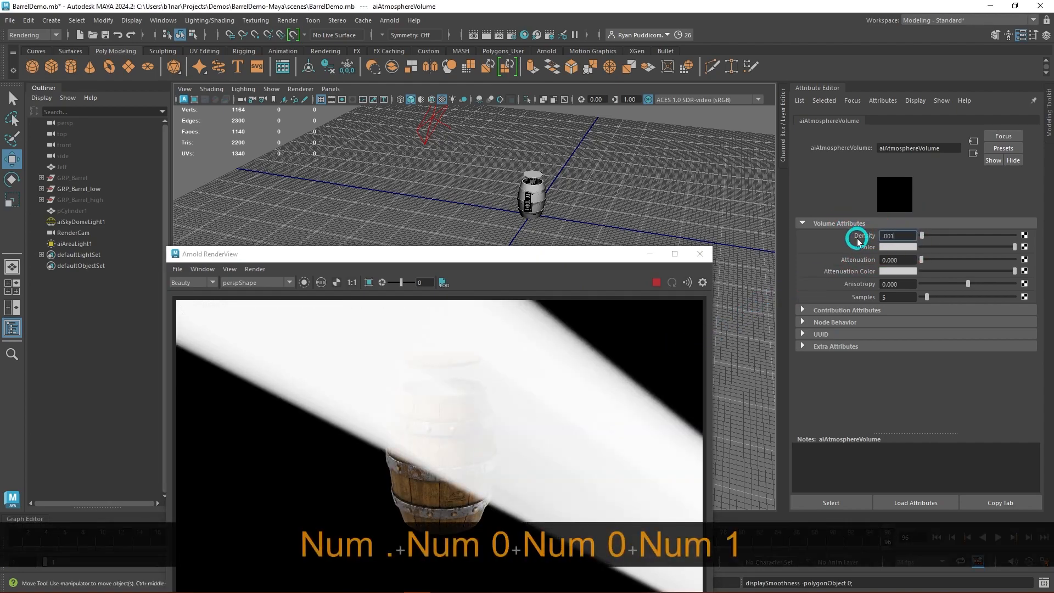
{"action": "key", "text": "KP_Enter"}
{"action": "left_click", "coordinate": [584, 262]}
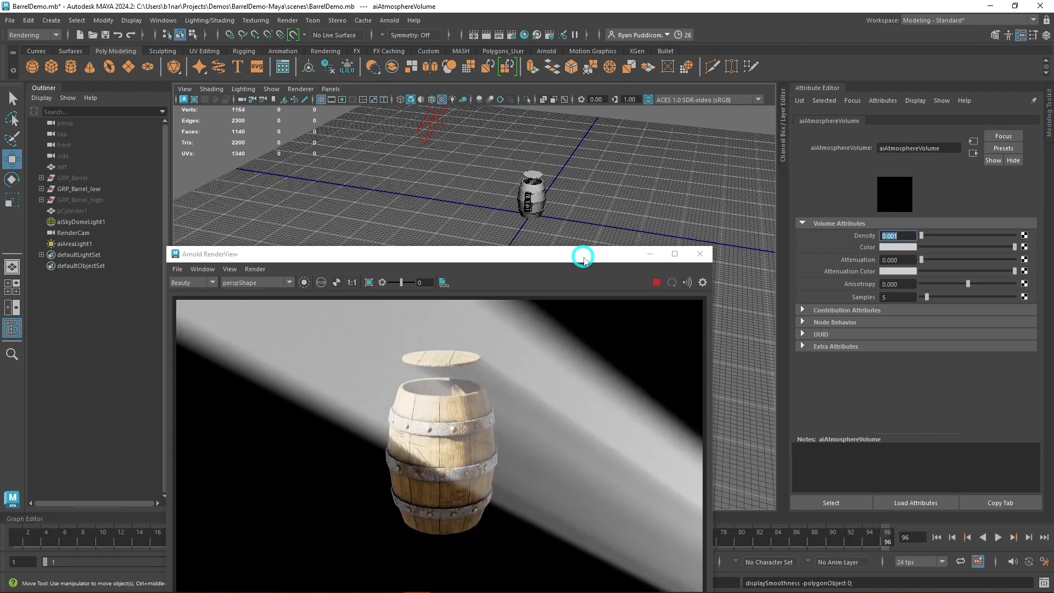
Darken the atmosphere volume's Color to a mid grey and raise its Attenuation to 0.833.
{"action": "left_click_drag", "start_coordinate": [1014, 247], "coordinate": [931, 248]}
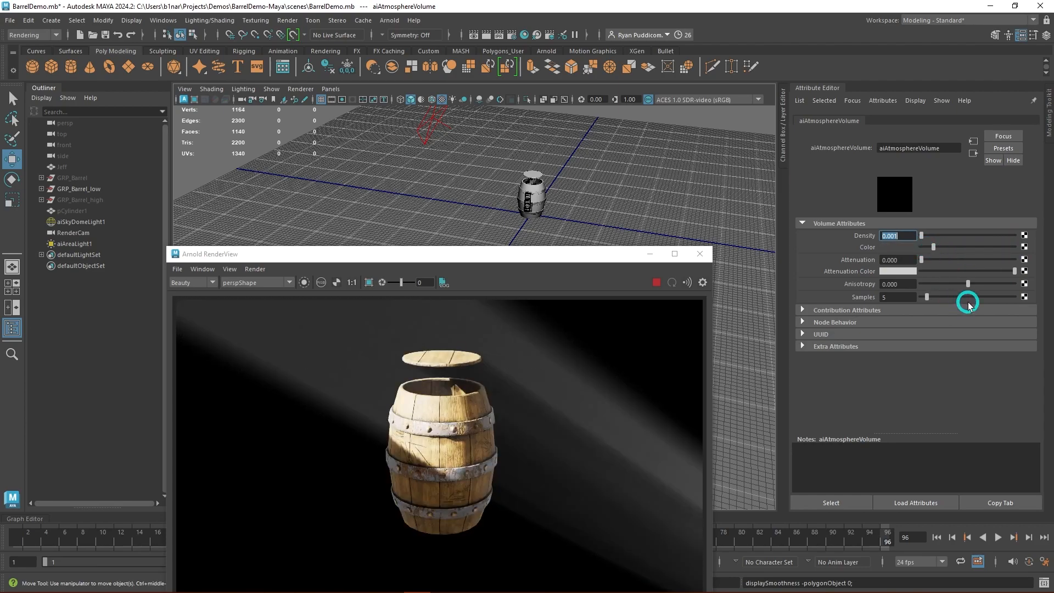
{"action": "left_click_drag", "start_coordinate": [922, 262], "coordinate": [1000, 261]}
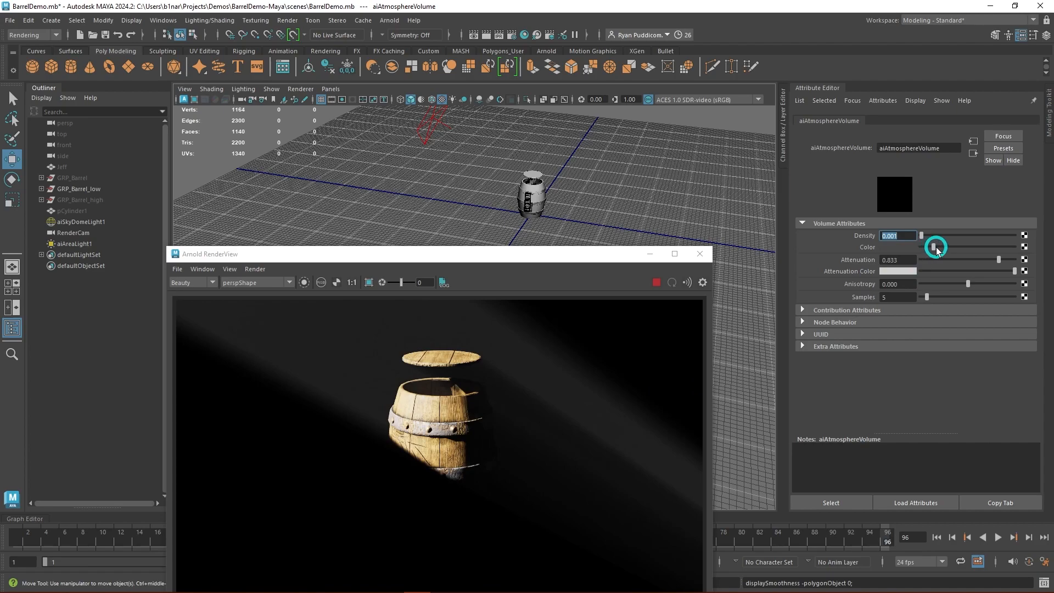
{"action": "left_click_drag", "start_coordinate": [936, 249], "coordinate": [972, 247]}
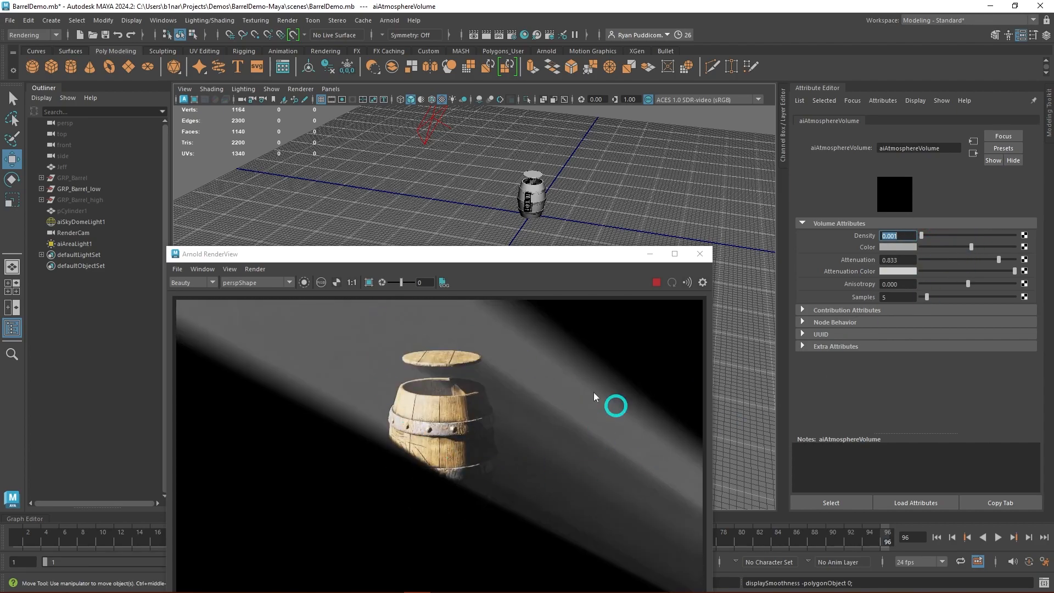
{"action": "left_click_drag", "start_coordinate": [541, 257], "coordinate": [571, 168]}
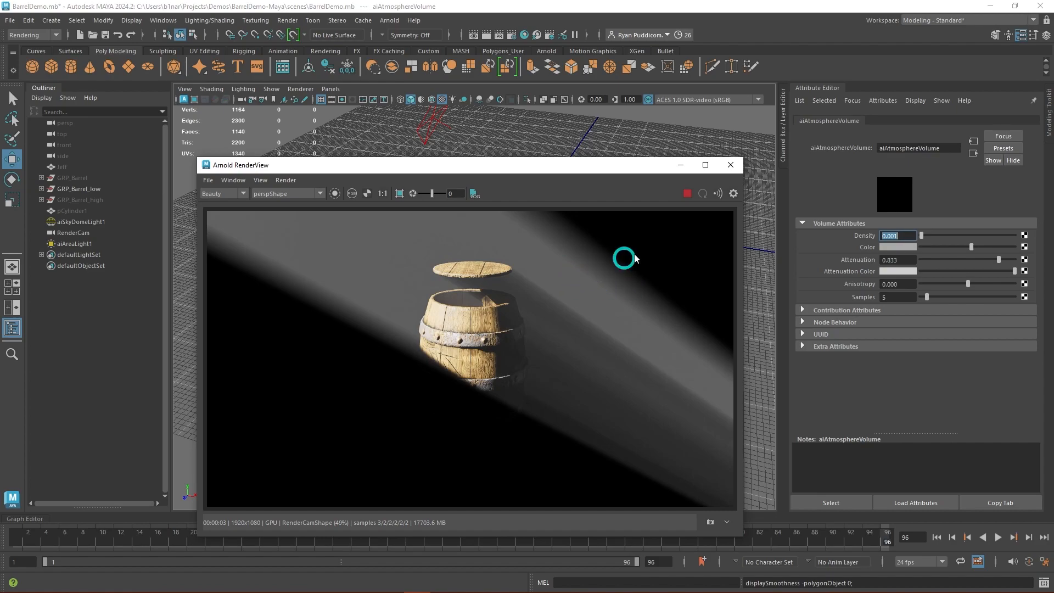
Raise the Spread of the area light above the barrel to 0.257 and stop the live render.
{"action": "left_click_drag", "start_coordinate": [624, 172], "coordinate": [887, 278]}
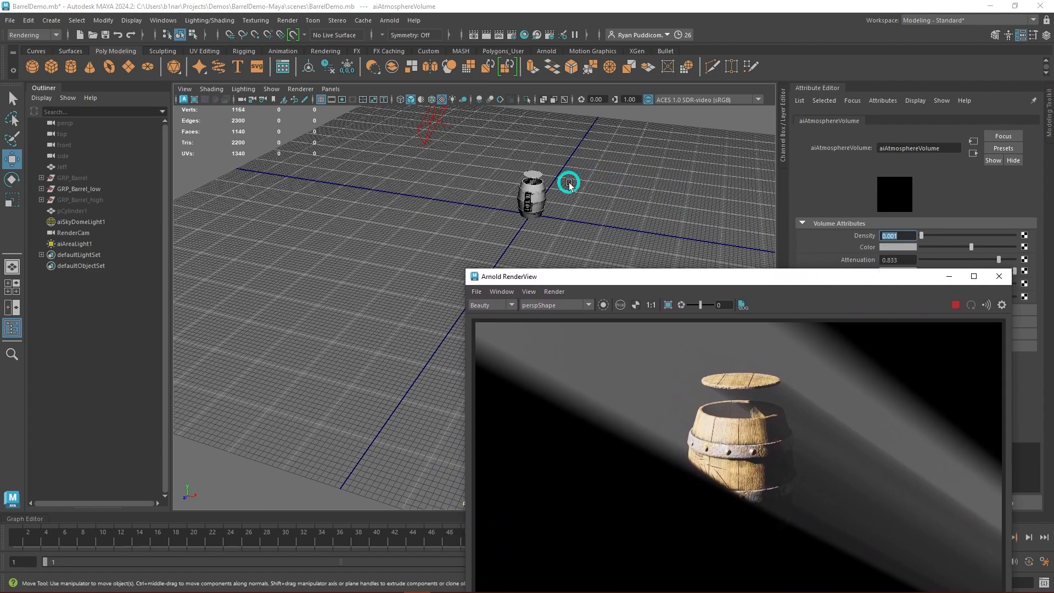
{"action": "left_click", "coordinate": [441, 137]}
{"action": "left_click_drag", "start_coordinate": [741, 277], "coordinate": [308, 242]}
{"action": "mouse_move", "coordinate": [927, 326]}
{"action": "left_mouse_down"}
{"action": "mouse_move", "coordinate": [1010, 327]}
{"action": "mouse_move", "coordinate": [913, 328]}
{"action": "mouse_move", "coordinate": [958, 325]}
{"action": "mouse_move", "coordinate": [946, 334]}
{"action": "left_mouse_up"}
{"action": "left_click", "coordinate": [517, 267]}
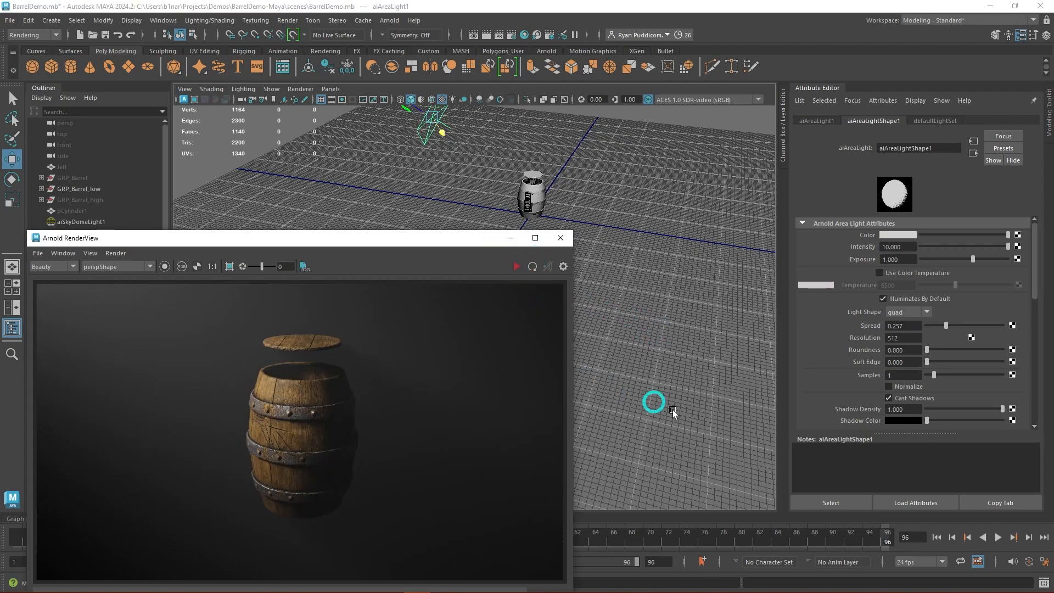
Enlarge the modelling workspace by minimizing the render view and collapsing the Channel Box and Attribute Editor.
{"action": "left_click_drag", "start_coordinate": [432, 239], "coordinate": [496, 155]}
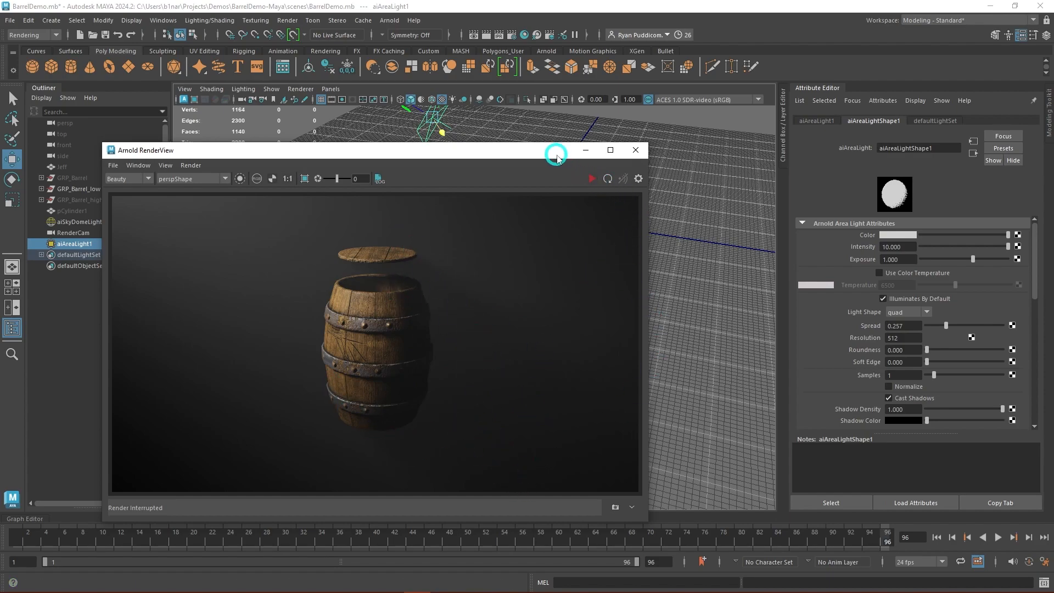
{"action": "left_click_drag", "start_coordinate": [556, 157], "coordinate": [485, 212]}
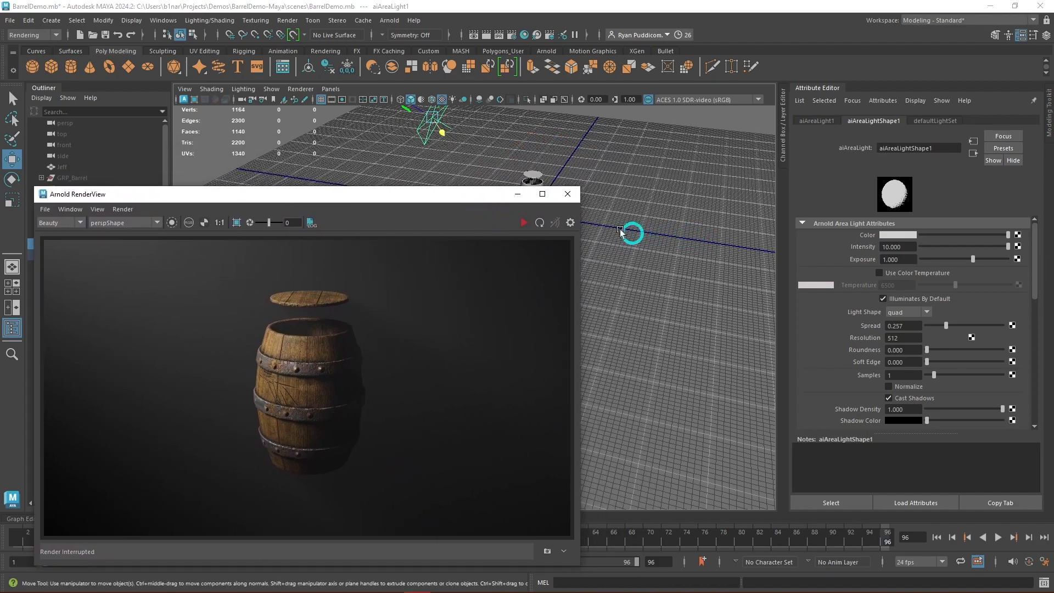
{"action": "left_click", "coordinate": [518, 194]}
{"action": "left_click_drag", "start_coordinate": [648, 228], "coordinate": [616, 358], "text": "alt"}
{"action": "left_click_drag", "start_coordinate": [684, 296], "coordinate": [461, 348], "text": "alt"}
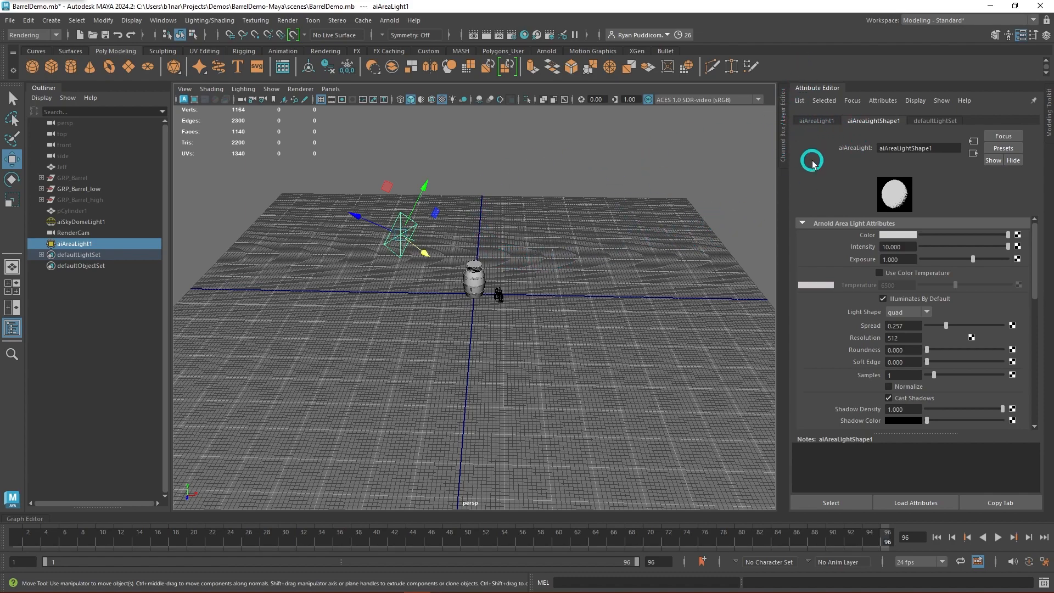
{"action": "left_click", "coordinate": [782, 142]}
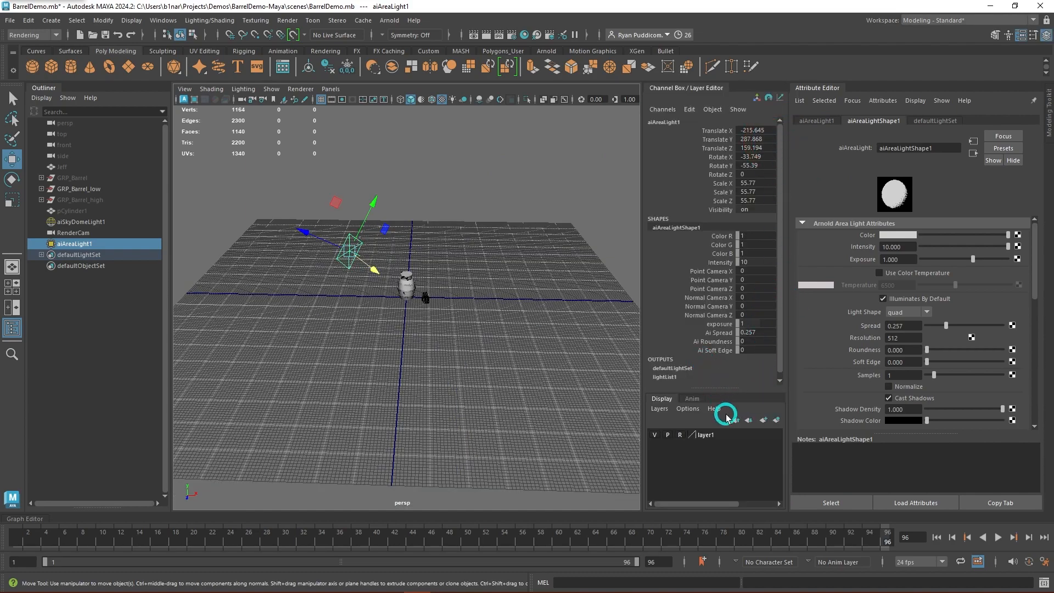
{"action": "left_click", "coordinate": [705, 89]}
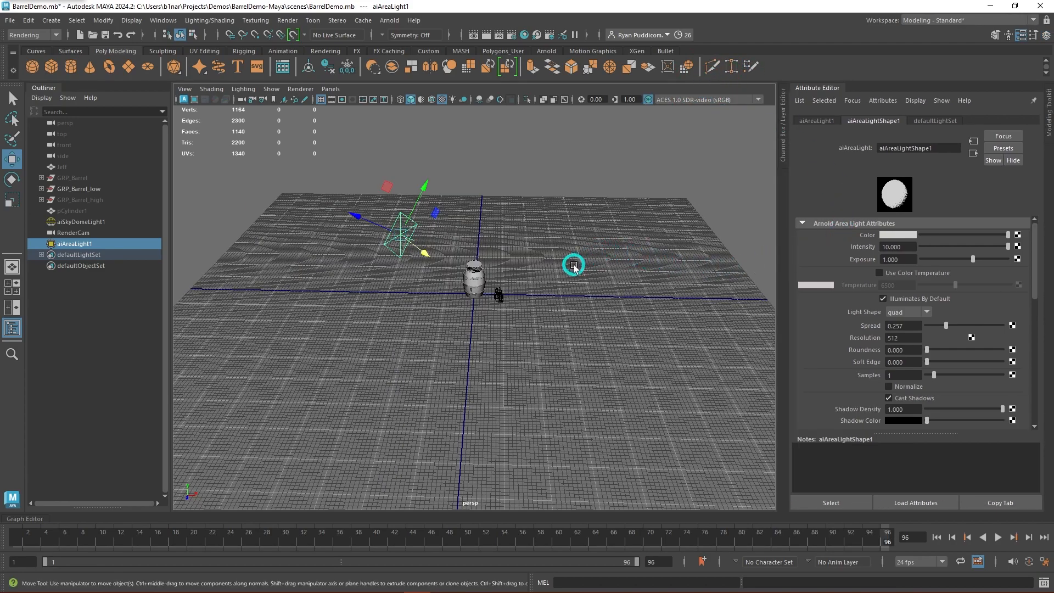
{"action": "scroll", "coordinate": [574, 268], "scroll_direction": "up", "scroll_amount": 3}
{"action": "left_click_drag", "start_coordinate": [574, 267], "coordinate": [701, 278], "text": "alt"}
{"action": "left_click", "coordinate": [829, 90]}
{"action": "left_click", "coordinate": [717, 293]}
{"action": "scroll", "coordinate": [704, 287], "scroll_direction": "down", "scroll_amount": 2}
{"action": "mouse_move", "coordinate": [731, 311]}
{"action": "left_mouse_down", "text": "alt"}
{"action": "mouse_move", "coordinate": [751, 304]}
{"action": "mouse_move", "coordinate": [730, 306]}
{"action": "left_mouse_up", "text": "alt"}
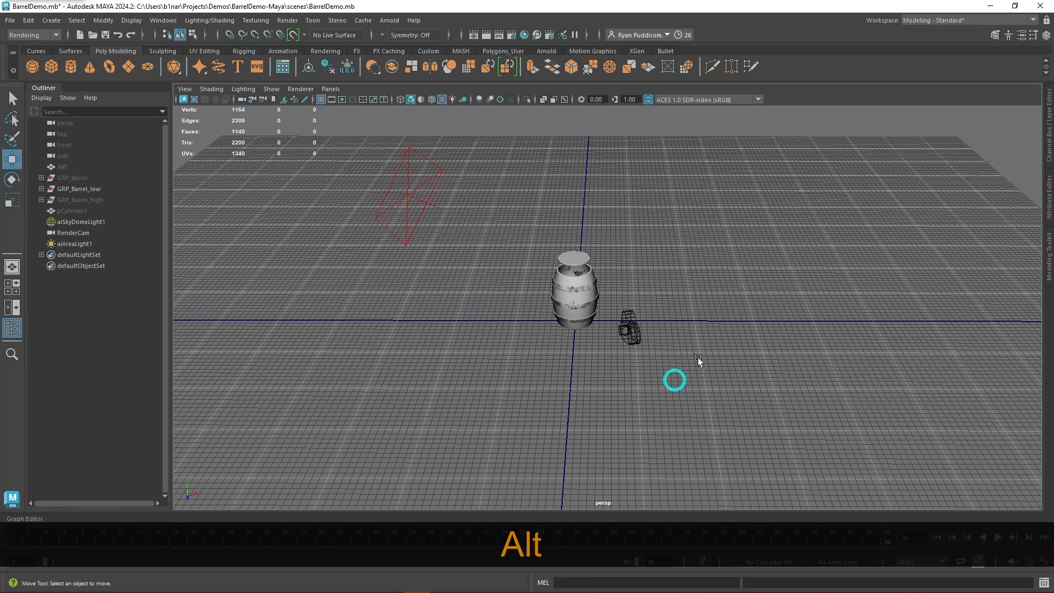
Create a polygon plane under the barrel and scale it uniformly to about 1131 as a floor.
{"action": "right_click", "coordinate": [651, 247], "text": "shift"}
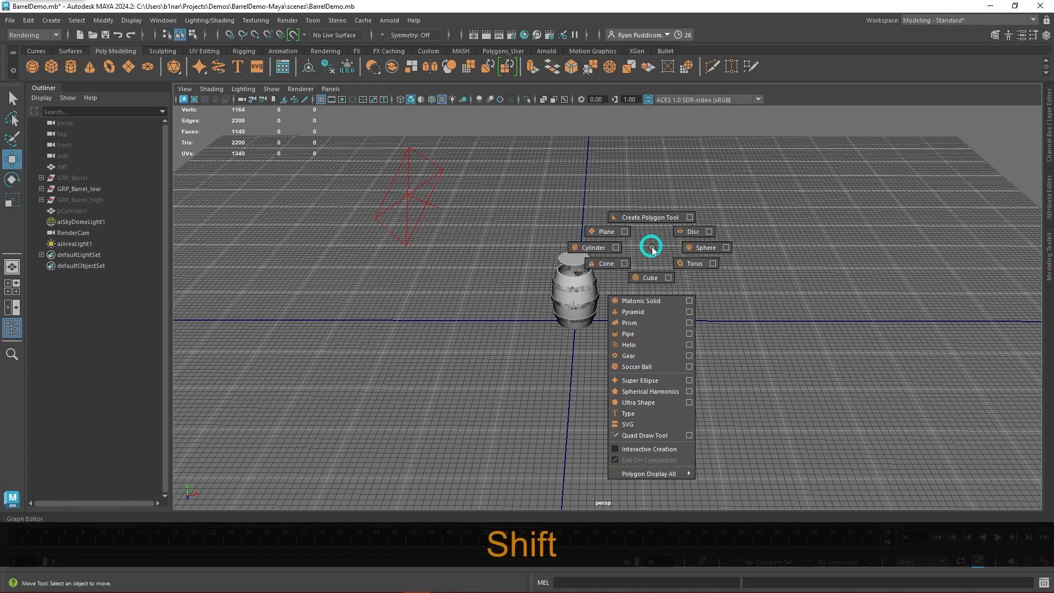
{"action": "right_click_drag", "start_coordinate": [655, 249], "coordinate": [604, 230], "text": "shift"}
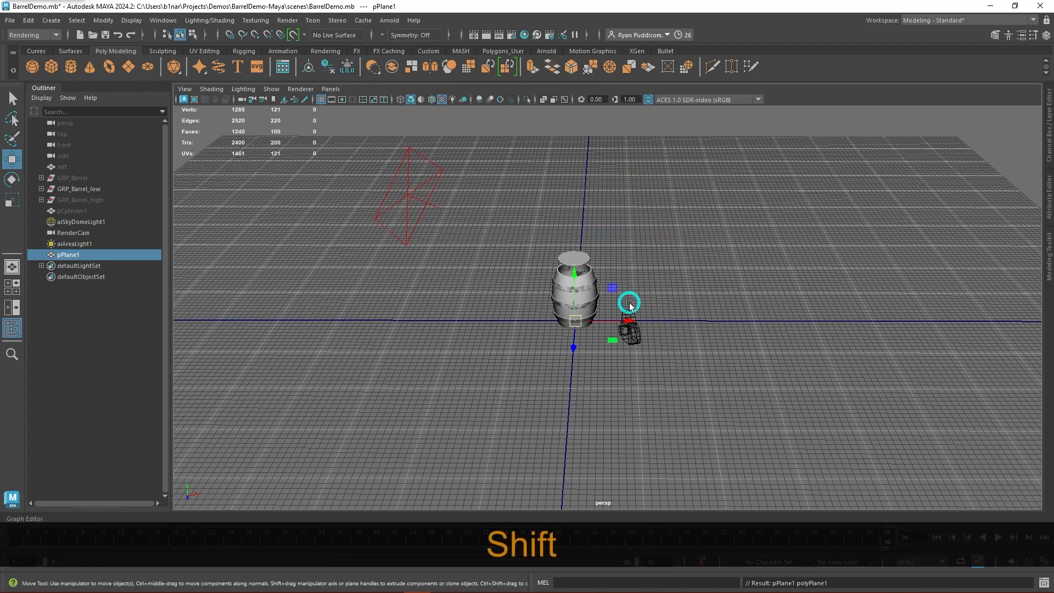
{"action": "key", "text": "r"}
{"action": "middle_click_drag", "start_coordinate": [621, 308], "coordinate": [749, 362]}
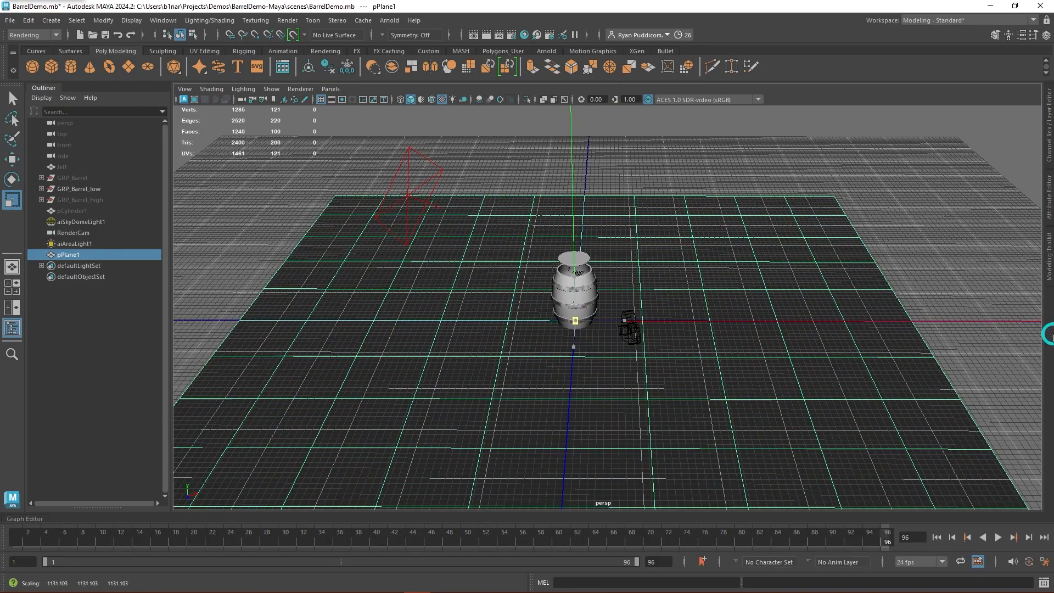
{"action": "left_click_drag", "start_coordinate": [748, 361], "coordinate": [757, 353], "text": "alt"}
Stand a duplicate of the floor plane upright behind the barrel as a back wall and restart the live render.
{"action": "key", "text": "w"}
{"action": "mouse_move", "coordinate": [616, 369]}
{"action": "left_mouse_down", "text": "alt"}
{"action": "mouse_move", "coordinate": [701, 336]}
{"action": "mouse_move", "coordinate": [674, 322]}
{"action": "mouse_move", "coordinate": [357, 357]}
{"action": "left_mouse_up", "text": "alt"}
{"action": "key", "text": "e"}
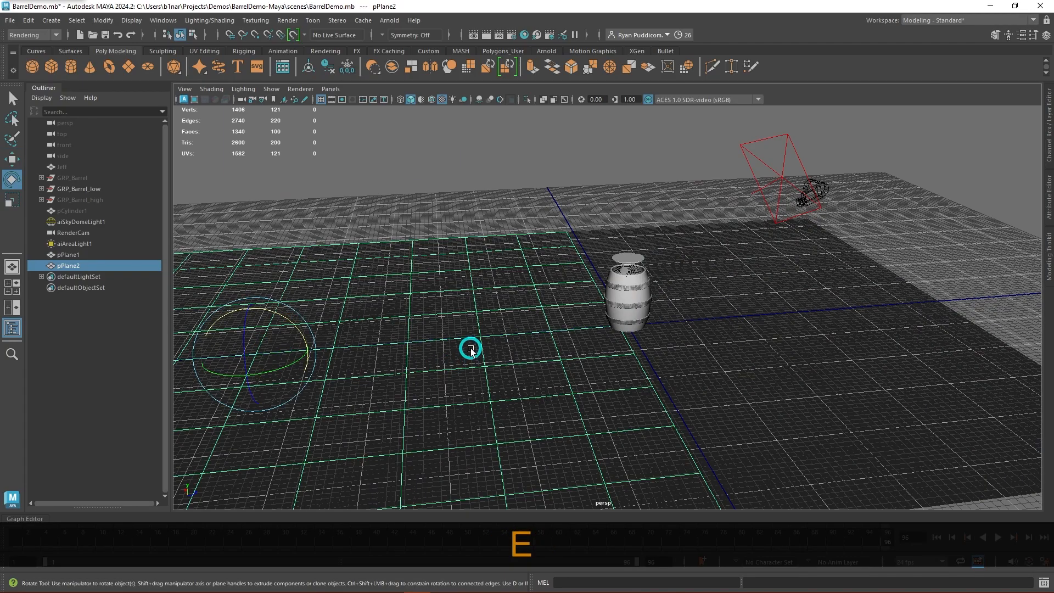
{"action": "key", "text": "j"}
{"action": "left_click_drag", "start_coordinate": [273, 308], "coordinate": [342, 336]}
{"action": "left_click_drag", "start_coordinate": [723, 371], "coordinate": [415, 283], "text": "alt"}
{"action": "left_click", "coordinate": [24, 1]}
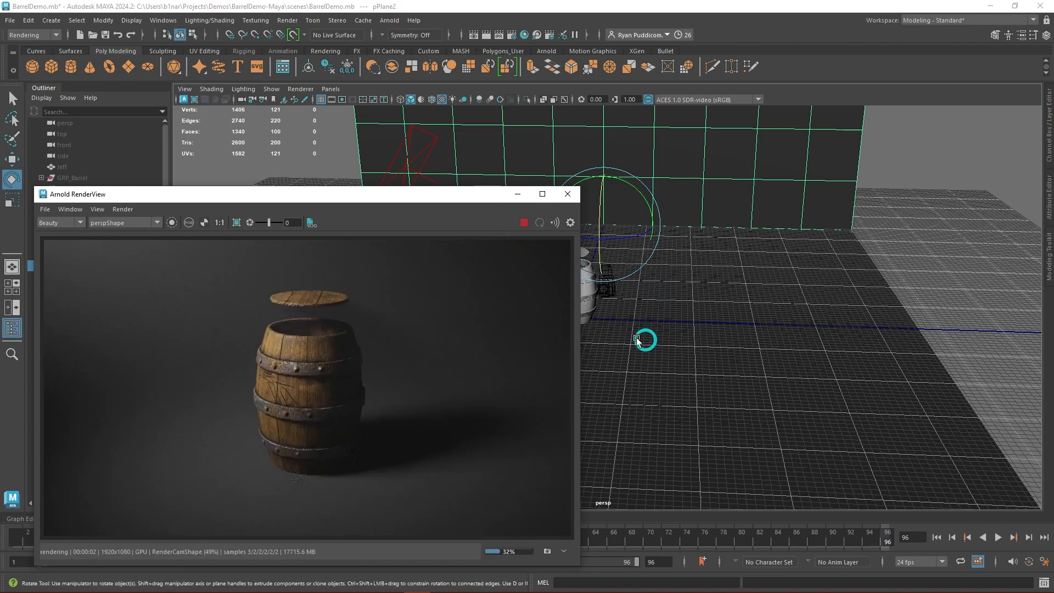
Look through RenderCam in the viewport and examine the barrel's lighting and backdrop from several angles.
{"action": "left_click", "coordinate": [328, 89]}
{"action": "mouse_move", "coordinate": [364, 114]}
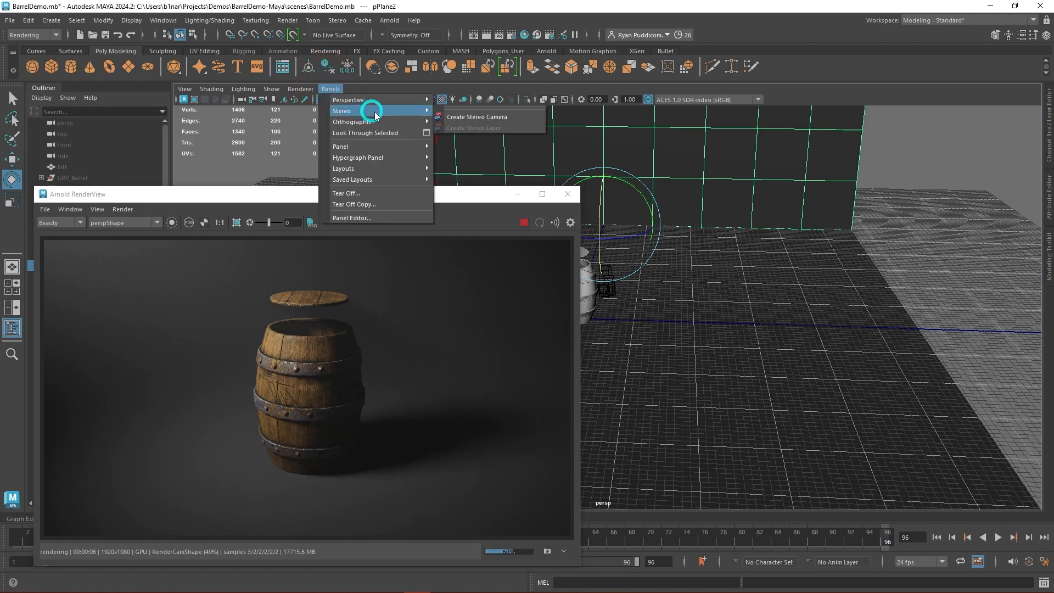
{"action": "mouse_move", "coordinate": [404, 99]}
{"action": "left_click", "coordinate": [466, 100]}
{"action": "left_click_drag", "start_coordinate": [780, 375], "coordinate": [784, 368], "text": "alt"}
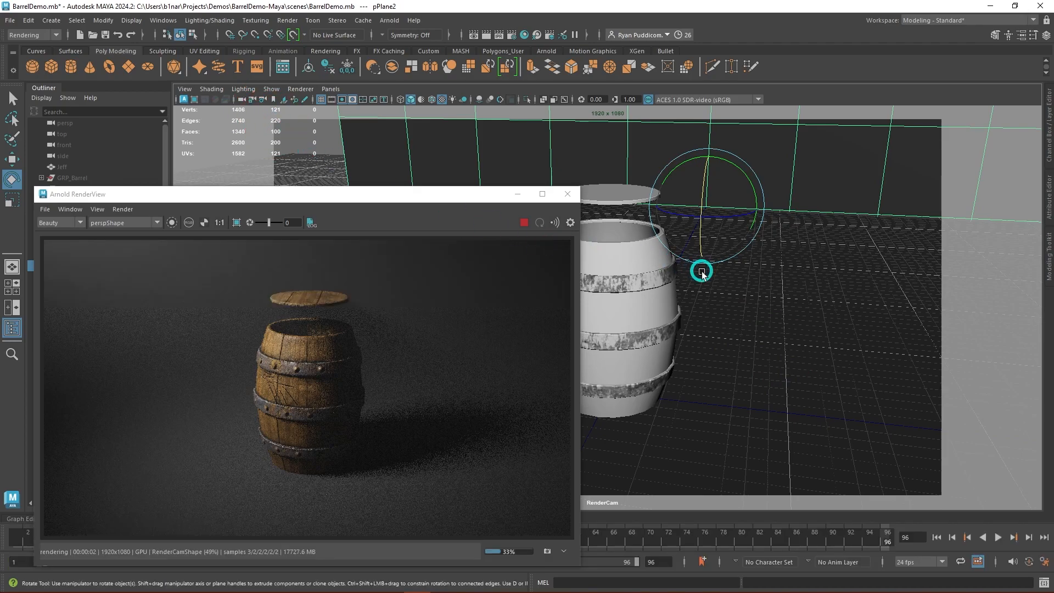
{"action": "left_click_drag", "start_coordinate": [746, 313], "coordinate": [753, 309], "text": "alt"}
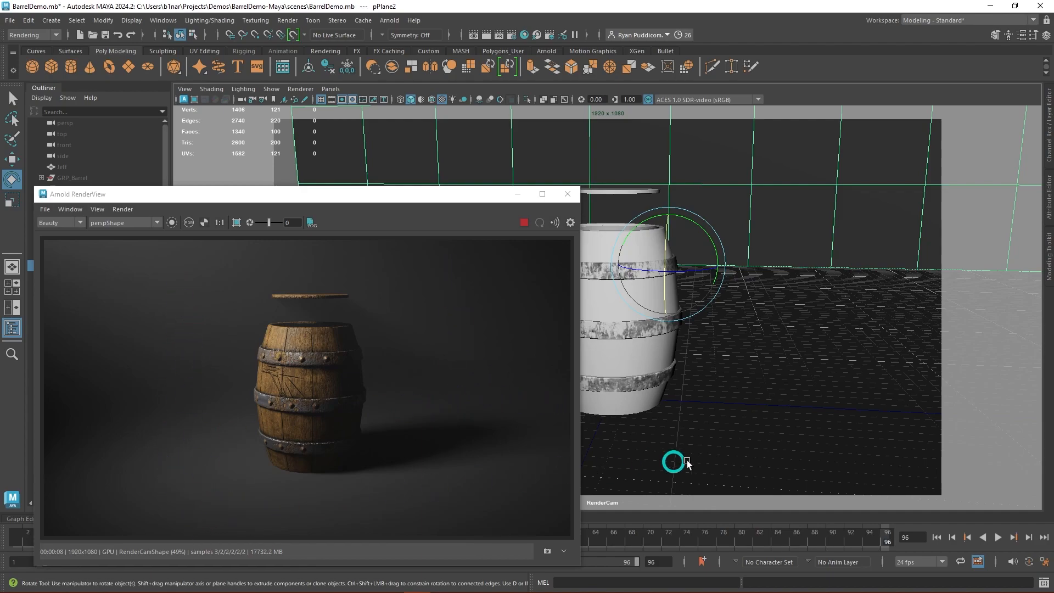
{"action": "left_click_drag", "start_coordinate": [720, 423], "coordinate": [612, 426], "text": "alt"}
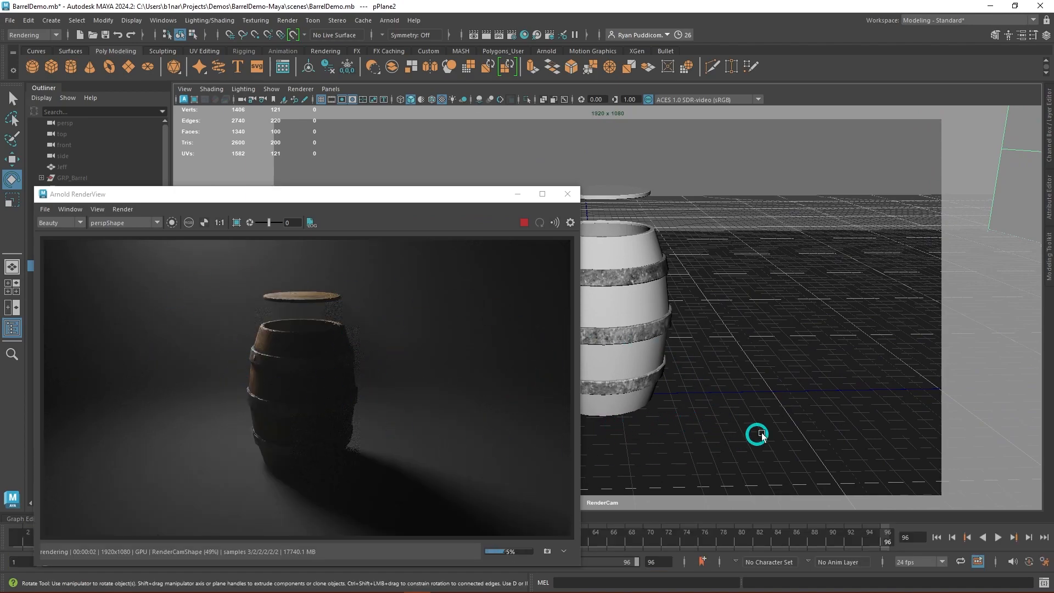
{"action": "left_click_drag", "start_coordinate": [723, 442], "coordinate": [798, 427], "text": "alt"}
Stop the live render and disconnect aiAtmosphereVolume from the Atmosphere slot in the Arnold render settings.
{"action": "left_click_drag", "start_coordinate": [377, 199], "coordinate": [713, 83]}
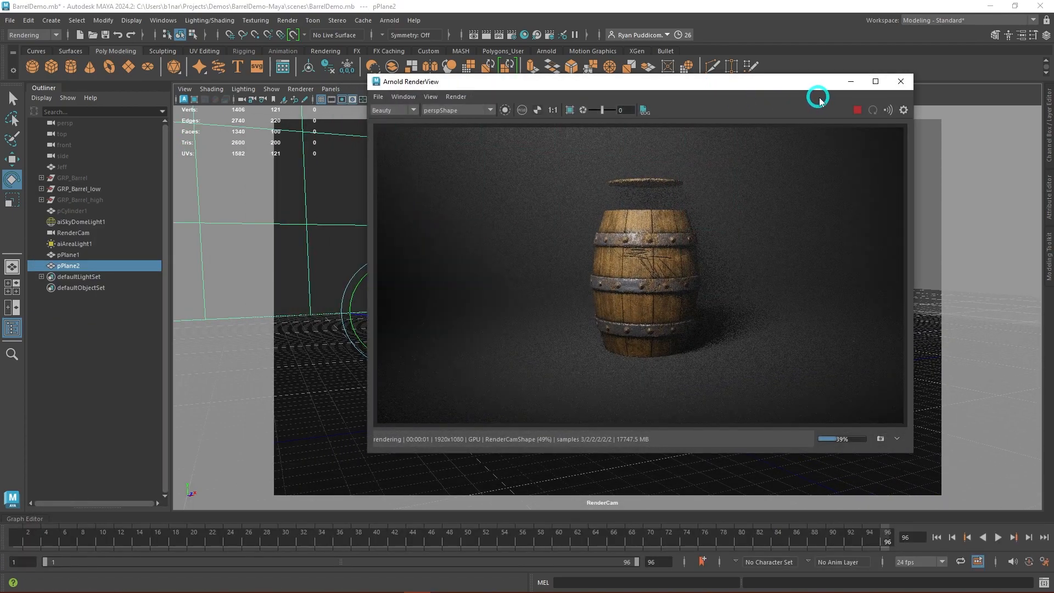
{"action": "left_click", "coordinate": [859, 110]}
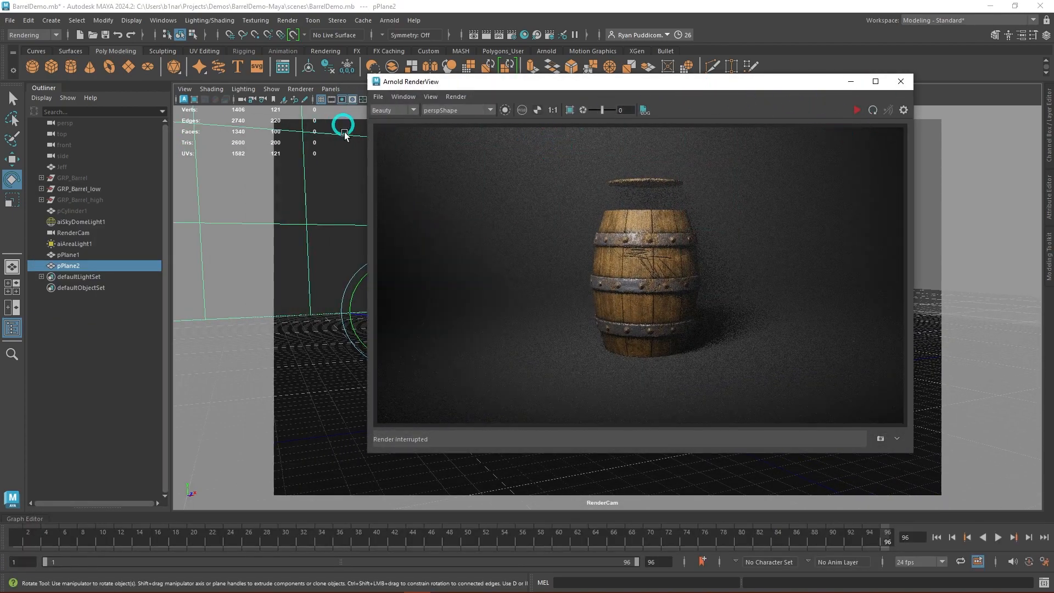
{"action": "left_click", "coordinate": [512, 34]}
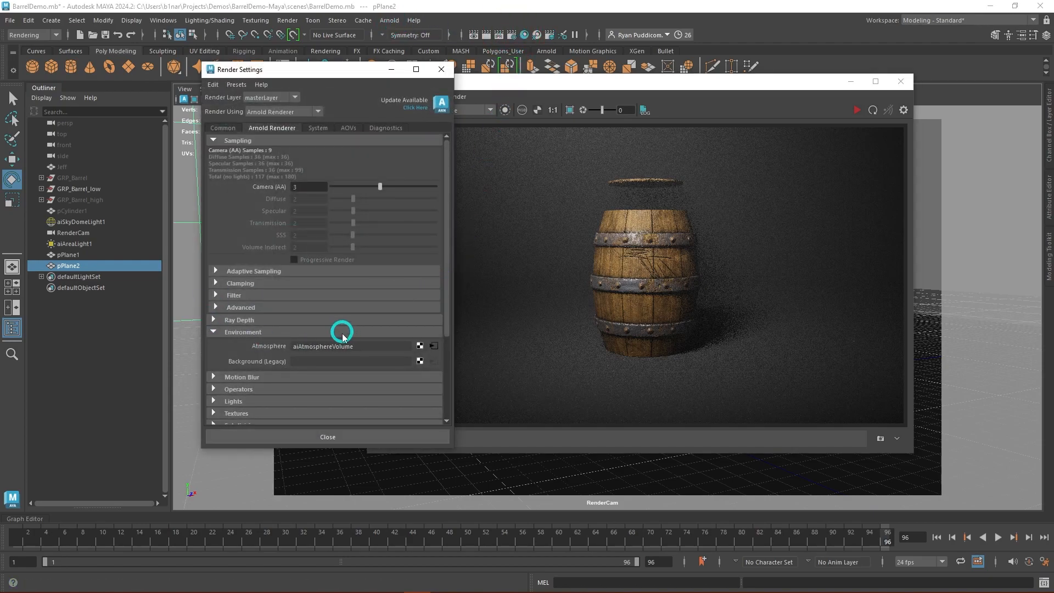
{"action": "left_click_drag", "start_coordinate": [294, 74], "coordinate": [139, 47]}
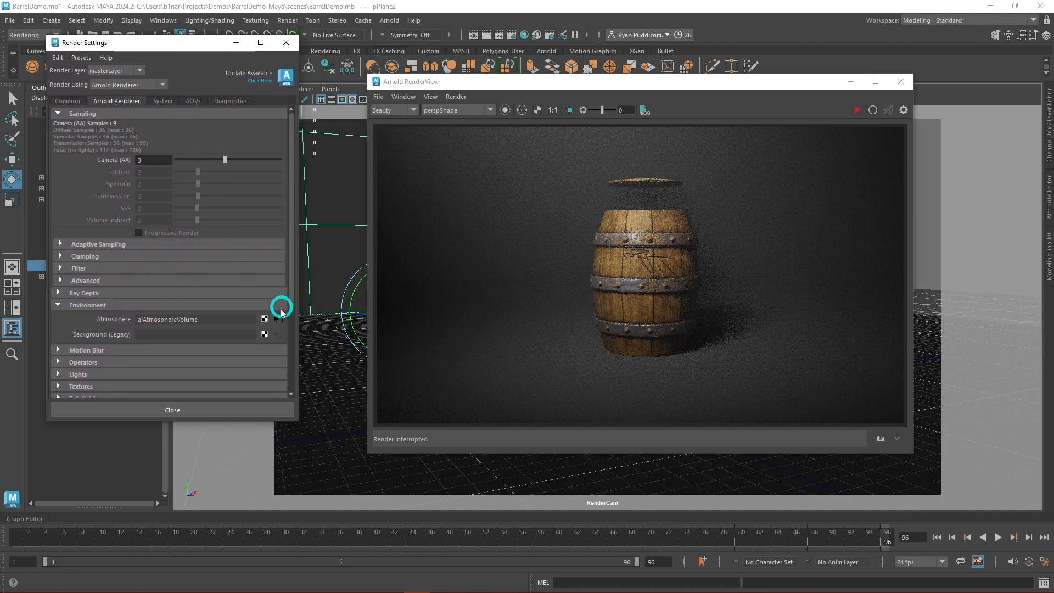
{"action": "left_click", "coordinate": [265, 321]}
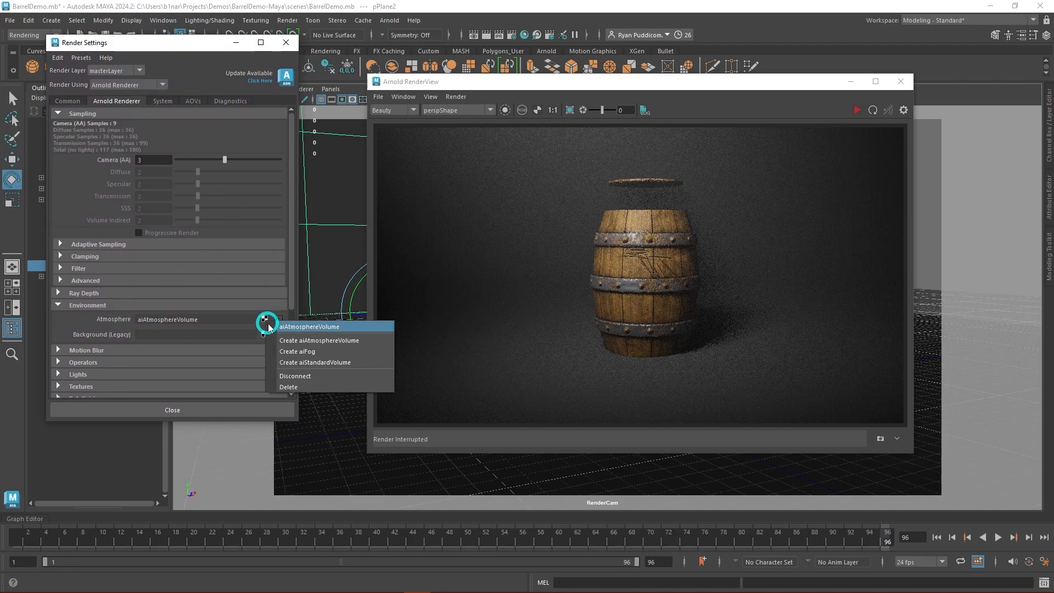
{"action": "left_click", "coordinate": [307, 377]}
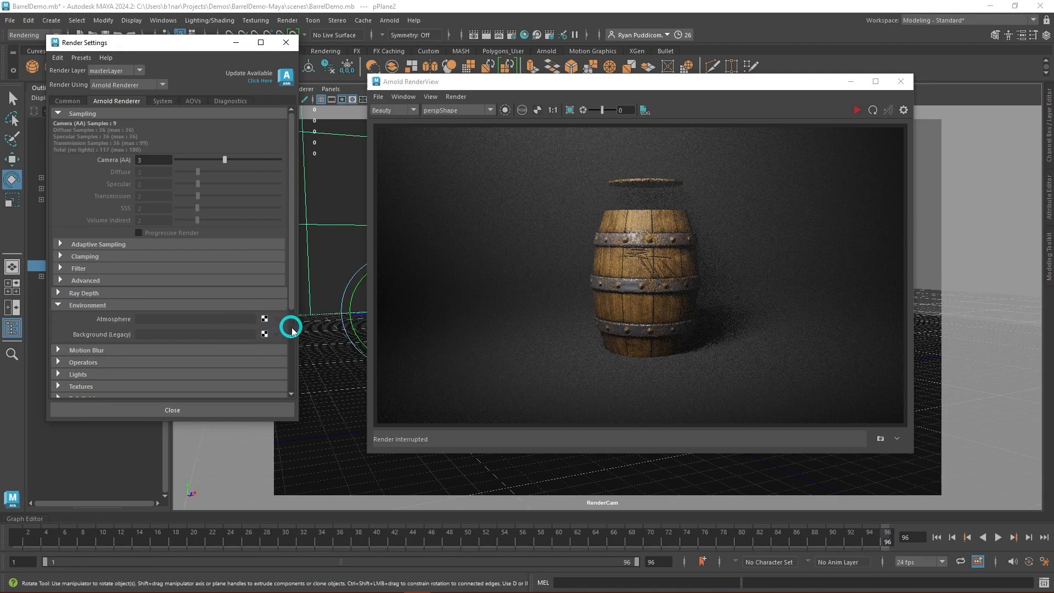
Reconnect aiAtmosphereVolume as the environment's Atmosphere and disconnect it again.
{"action": "left_click", "coordinate": [265, 319]}
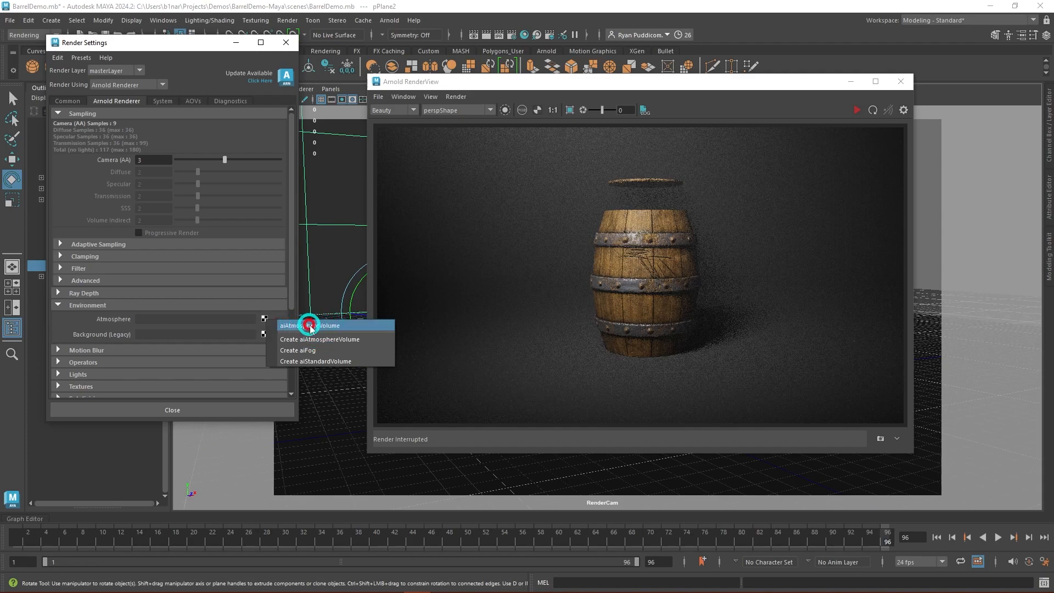
{"action": "left_click", "coordinate": [310, 326]}
{"action": "left_click", "coordinate": [267, 324]}
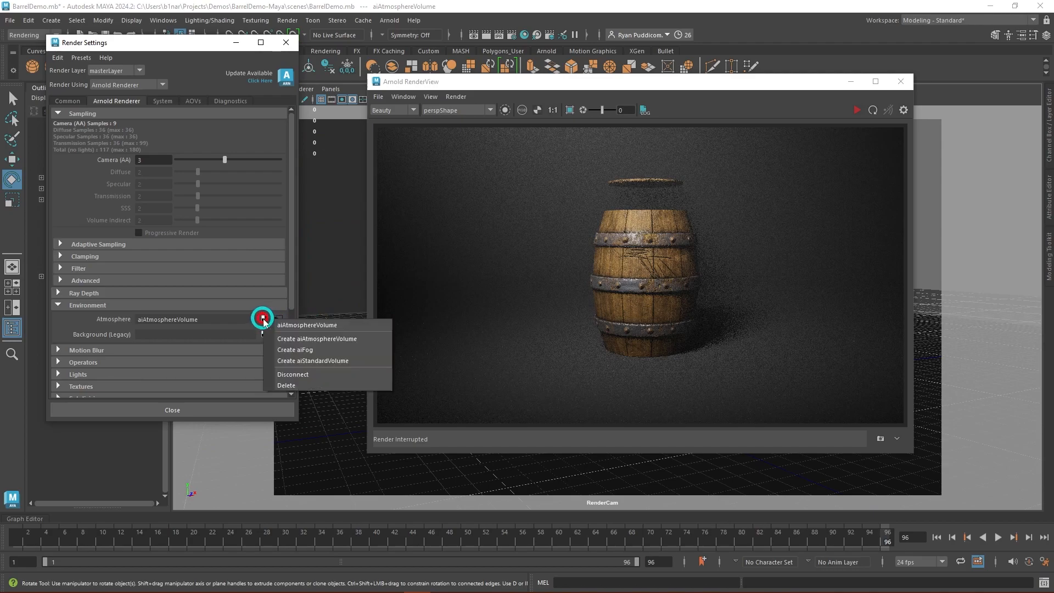
{"action": "left_click", "coordinate": [295, 375]}
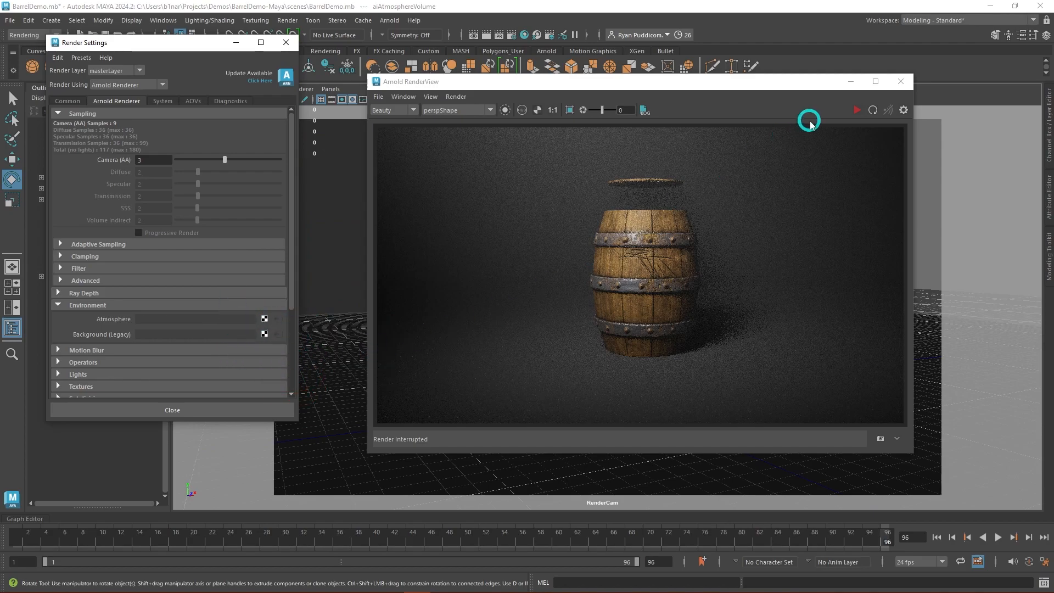
Restart the live render, minimize the render settings and examine the floor and back wall without fog from different angles.
{"action": "left_click", "coordinate": [857, 110]}
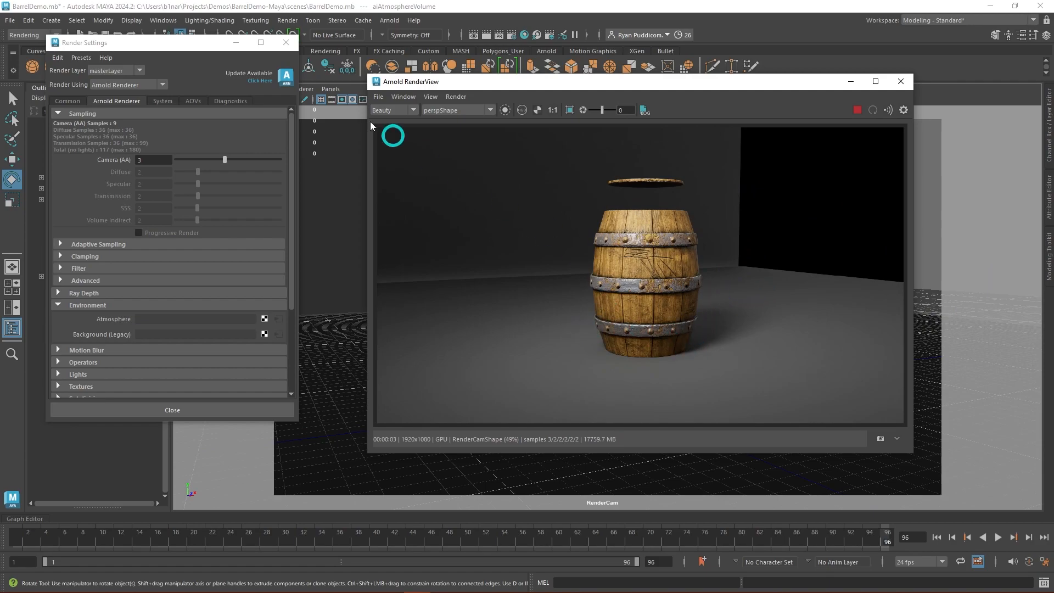
{"action": "left_click", "coordinate": [237, 42]}
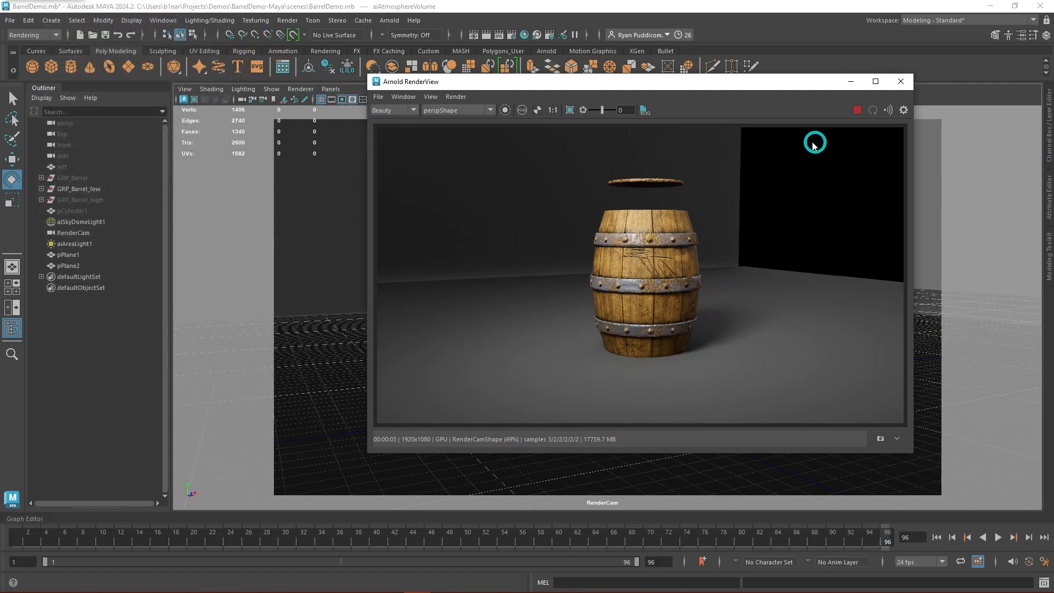
{"action": "left_click", "coordinate": [217, 9]}
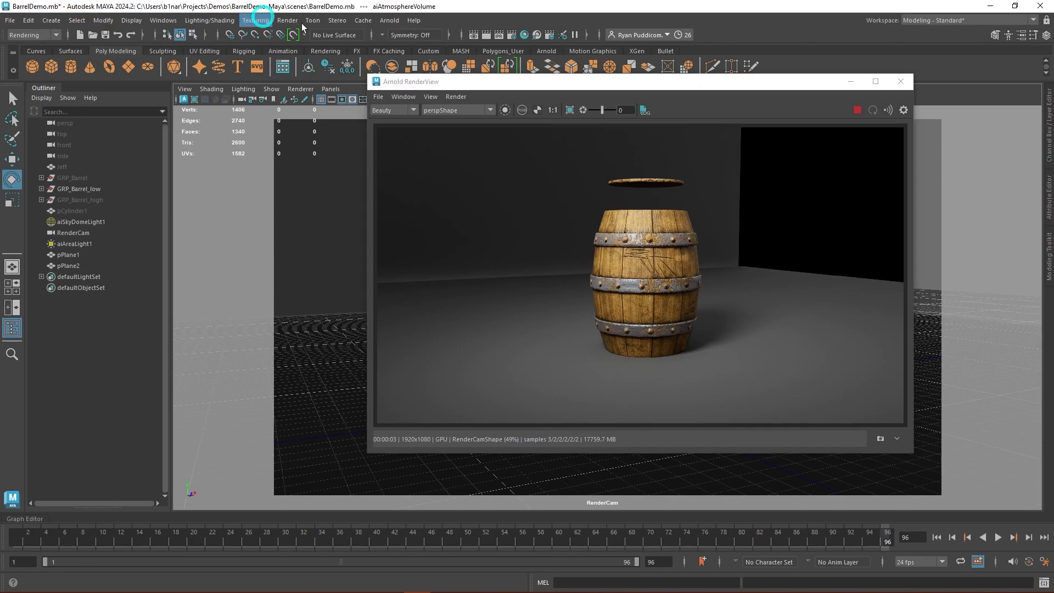
{"action": "left_click_drag", "start_coordinate": [348, 306], "coordinate": [252, 297], "text": "alt"}
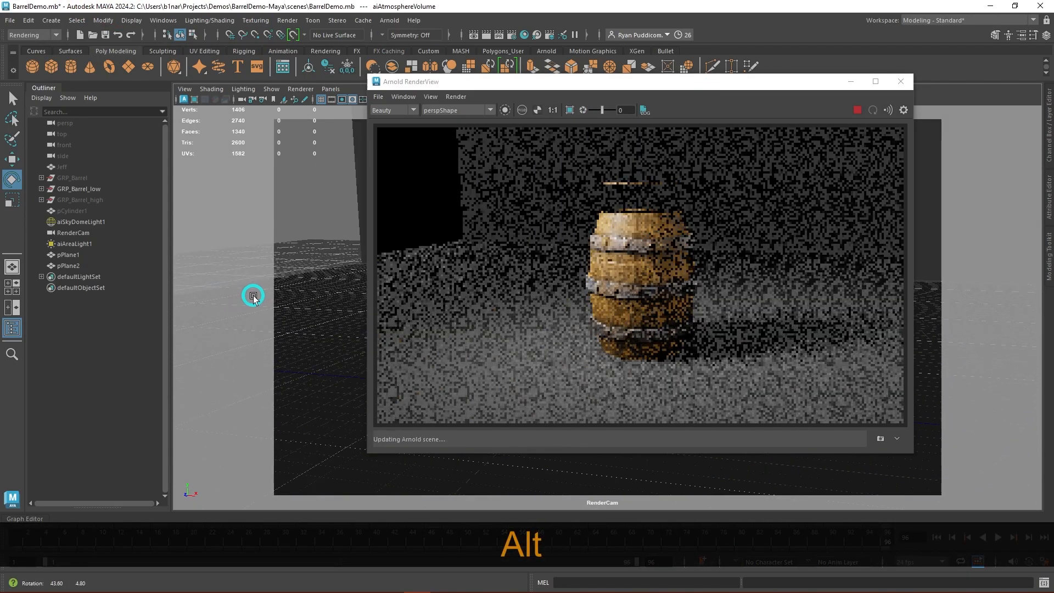
{"action": "left_click", "coordinate": [564, 250]}
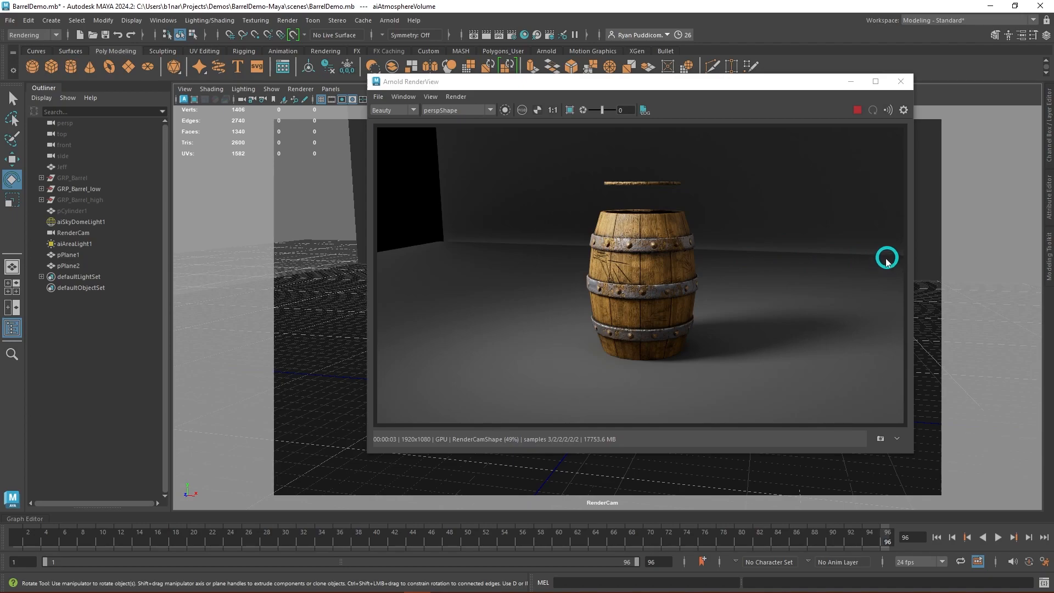
{"action": "mouse_move", "coordinate": [285, 311]}
{"action": "left_mouse_down", "text": "alt"}
{"action": "mouse_move", "coordinate": [301, 311]}
{"action": "mouse_move", "coordinate": [278, 310]}
{"action": "left_mouse_up", "text": "alt"}
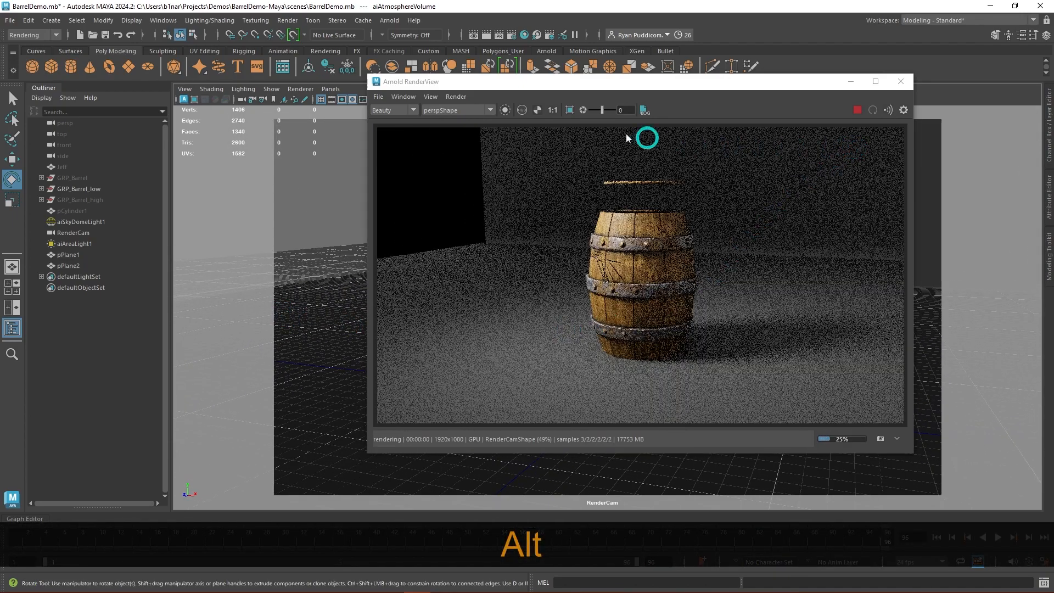
Set the render view's camera to RenderCamShape, frame the barrel closer from slightly above, and lock the viewport camera.
{"action": "left_click", "coordinate": [459, 110]}
{"action": "left_click", "coordinate": [456, 127]}
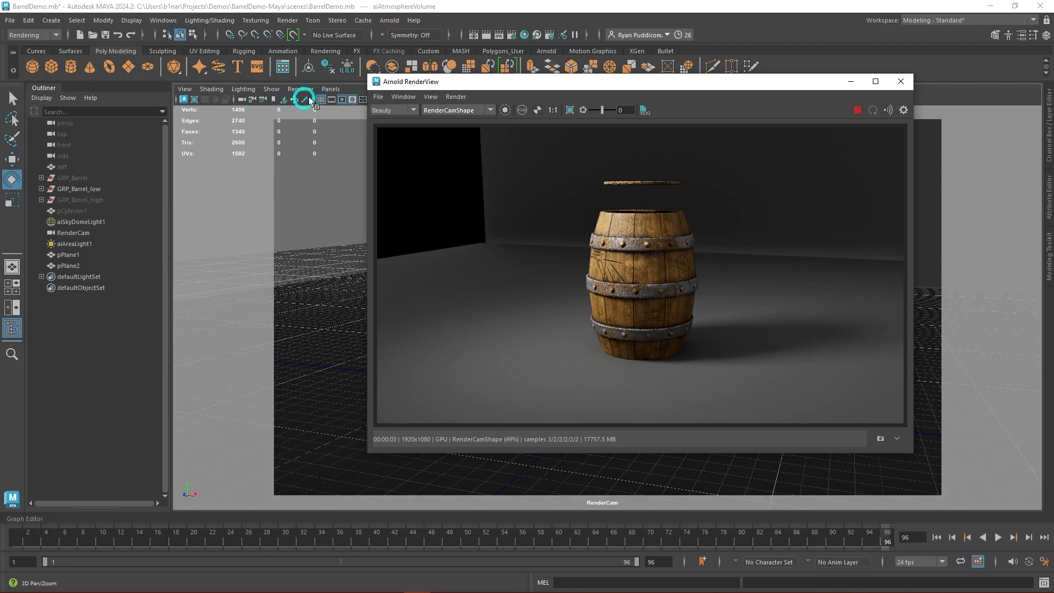
{"action": "mouse_move", "coordinate": [273, 250]}
{"action": "left_mouse_down", "text": "alt"}
{"action": "mouse_move", "coordinate": [258, 242]}
{"action": "mouse_move", "coordinate": [287, 246]}
{"action": "mouse_move", "coordinate": [295, 229]}
{"action": "mouse_move", "coordinate": [291, 242]}
{"action": "left_mouse_up", "text": "alt"}
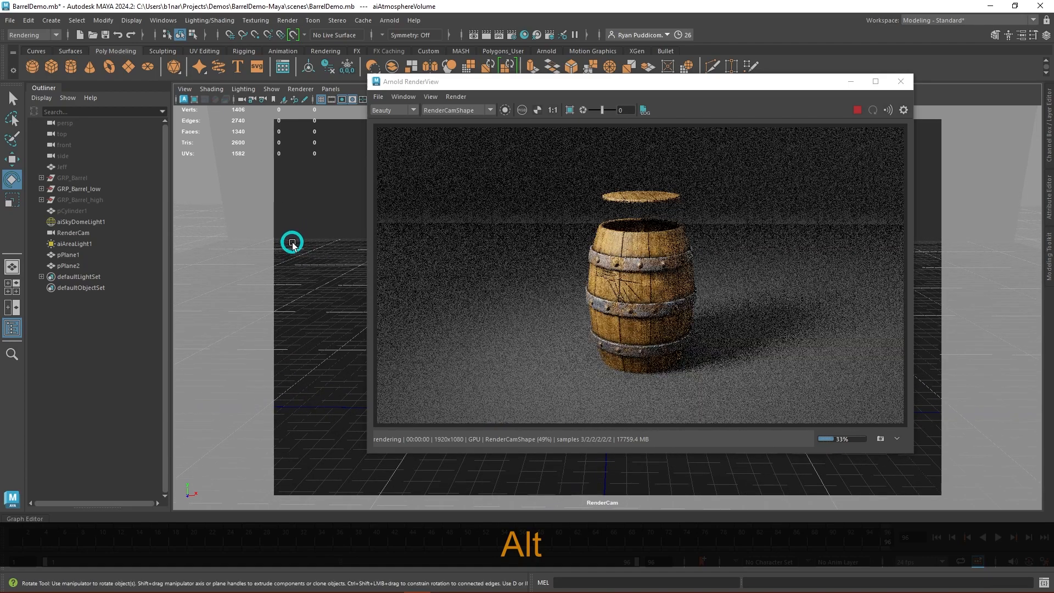
{"action": "left_click_drag", "start_coordinate": [328, 229], "coordinate": [316, 244], "text": "alt"}
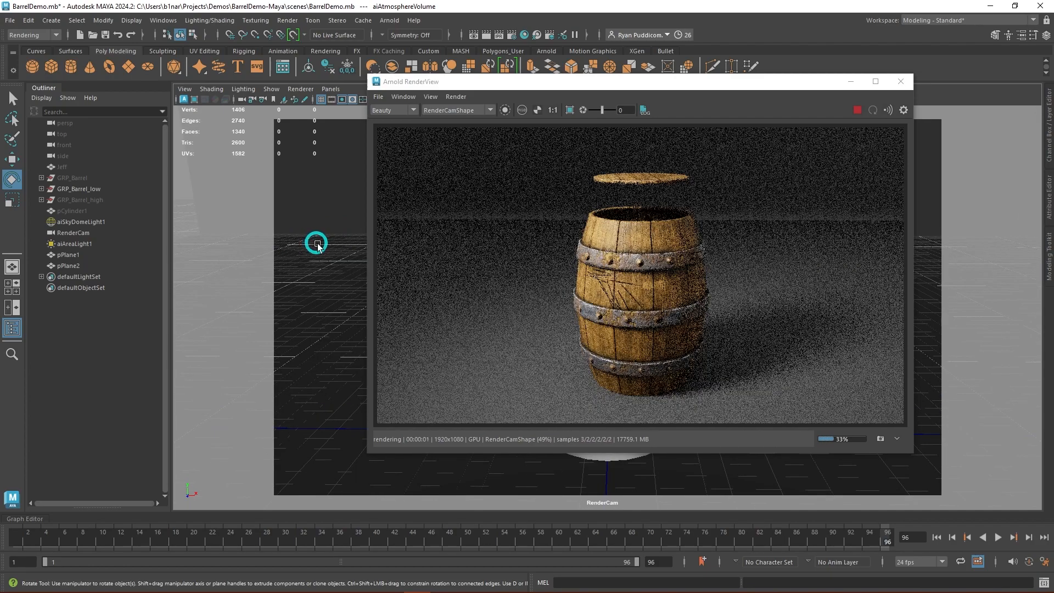
{"action": "left_click", "coordinate": [252, 99]}
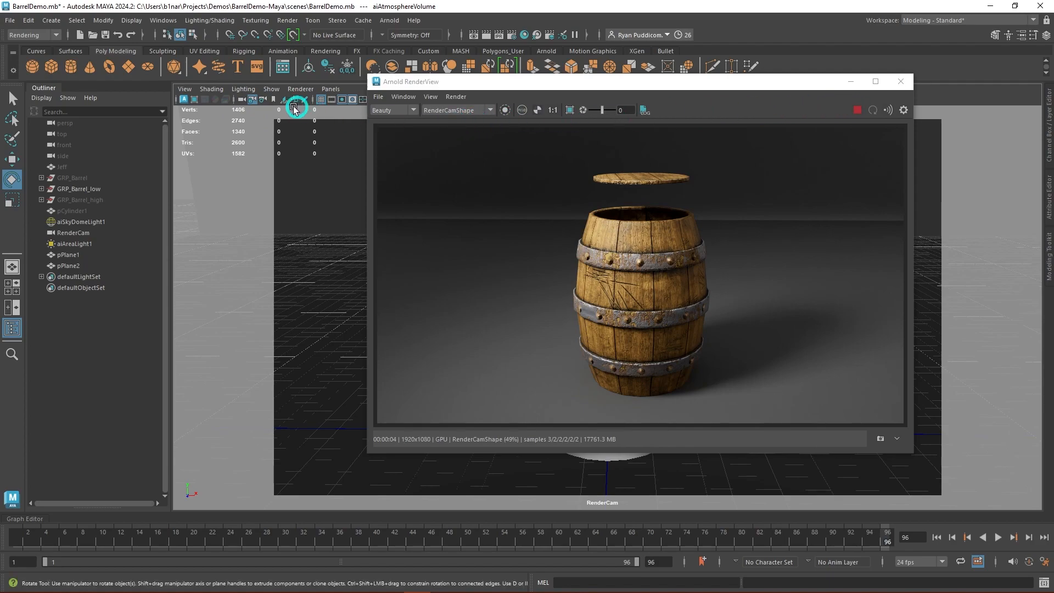
Switch the viewport to the persp camera and move the render view away from the modelling area.
{"action": "left_click", "coordinate": [330, 89]}
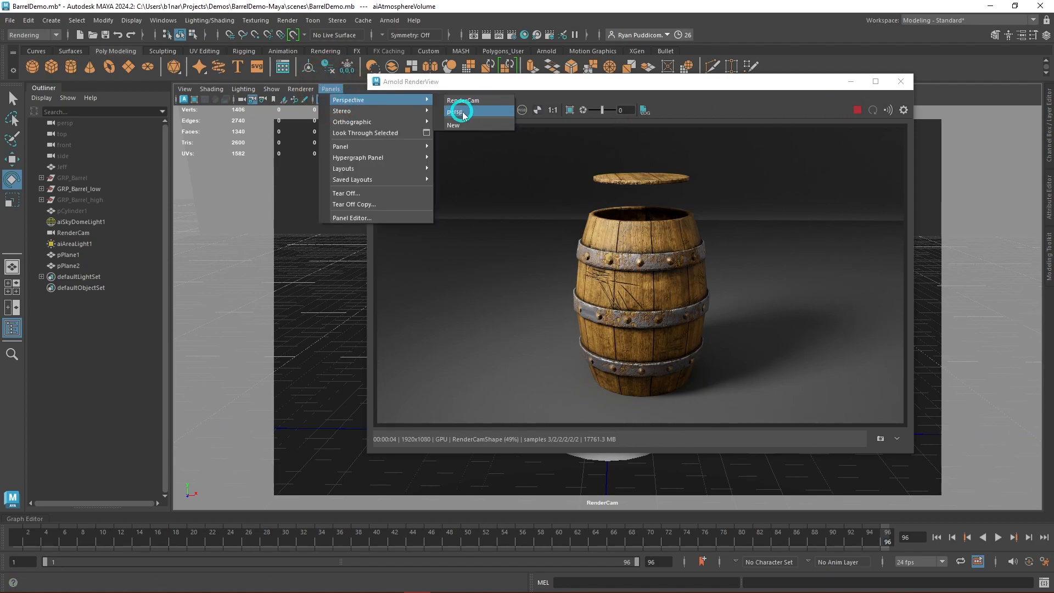
{"action": "left_click", "coordinate": [464, 101]}
{"action": "left_click", "coordinate": [581, 87]}
{"action": "left_click_drag", "start_coordinate": [581, 87], "coordinate": [702, 20]}
Preview the whole set in the render view through perspShape and return the render camera to RenderCamShape.
{"action": "left_click", "coordinate": [596, 42]}
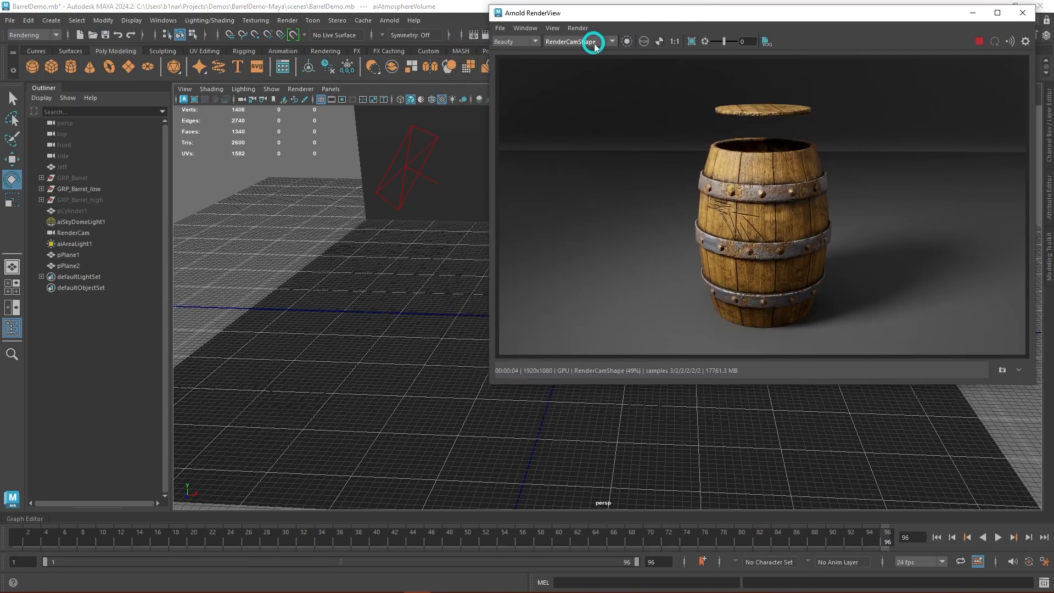
{"action": "left_click", "coordinate": [571, 53]}
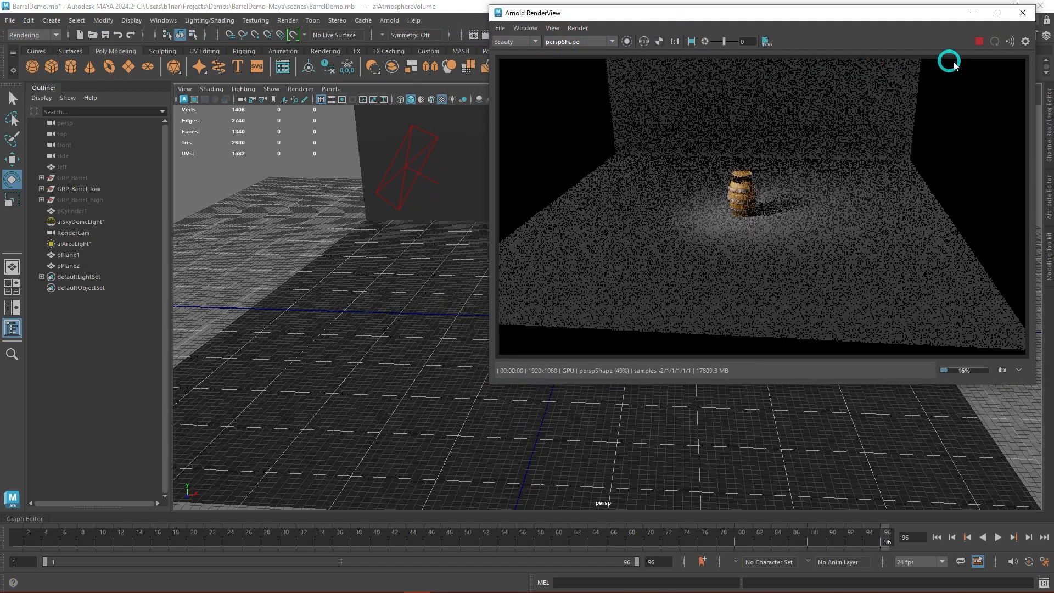
{"action": "left_click_drag", "start_coordinate": [418, 332], "coordinate": [388, 331], "text": "alt"}
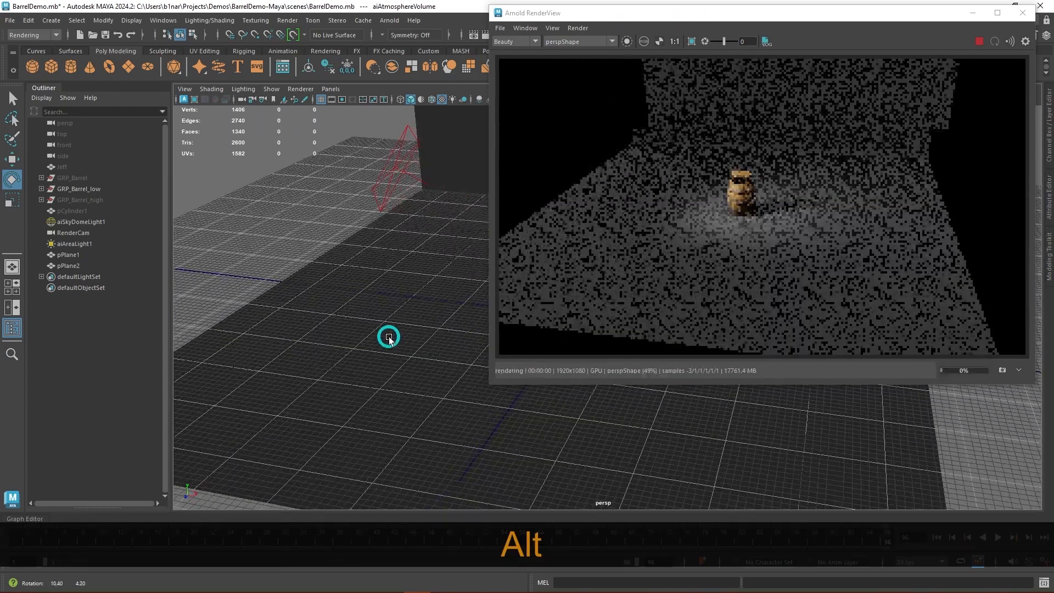
{"action": "left_click", "coordinate": [607, 42]}
{"action": "left_click", "coordinate": [571, 58]}
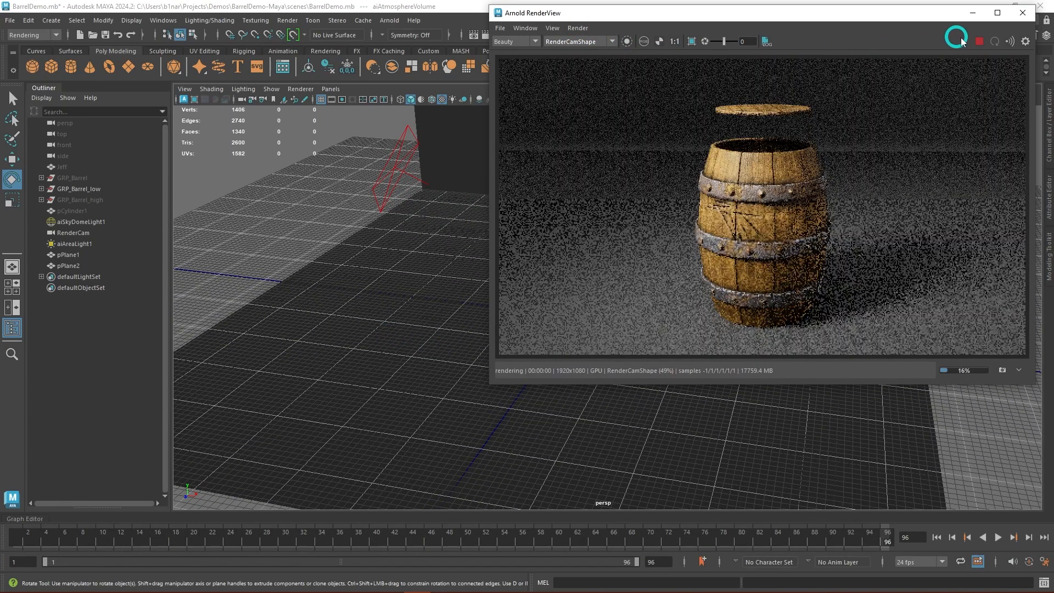
Stop the live render, minimize the render view, and delete the floor and back wall planes.
{"action": "left_click", "coordinate": [979, 41]}
{"action": "left_click", "coordinate": [973, 12]}
{"action": "left_click", "coordinate": [743, 279]}
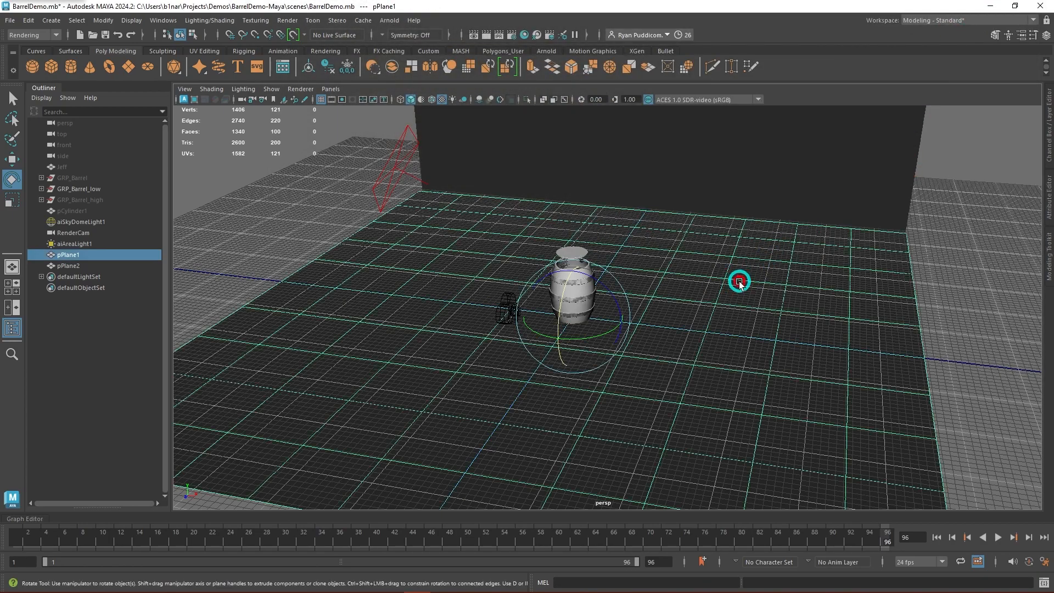
{"action": "left_click", "coordinate": [752, 187], "text": "shift"}
{"action": "key", "text": "Delete"}
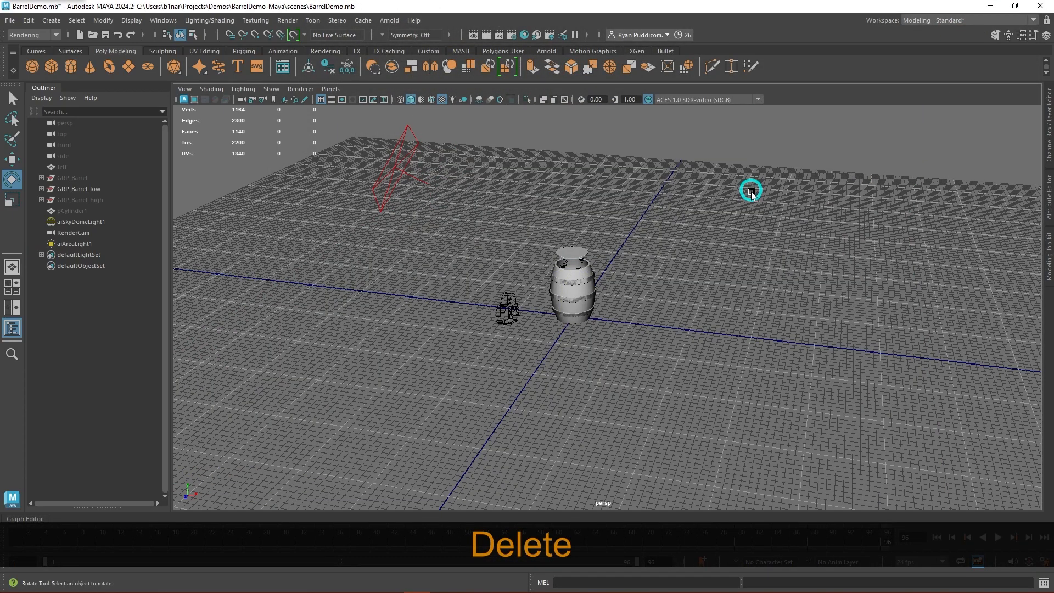
Create a polygon sphere at the barrel and scale it uniformly until it encloses the entire scene and grid.
{"action": "left_click_drag", "start_coordinate": [722, 347], "coordinate": [607, 384], "text": "alt"}
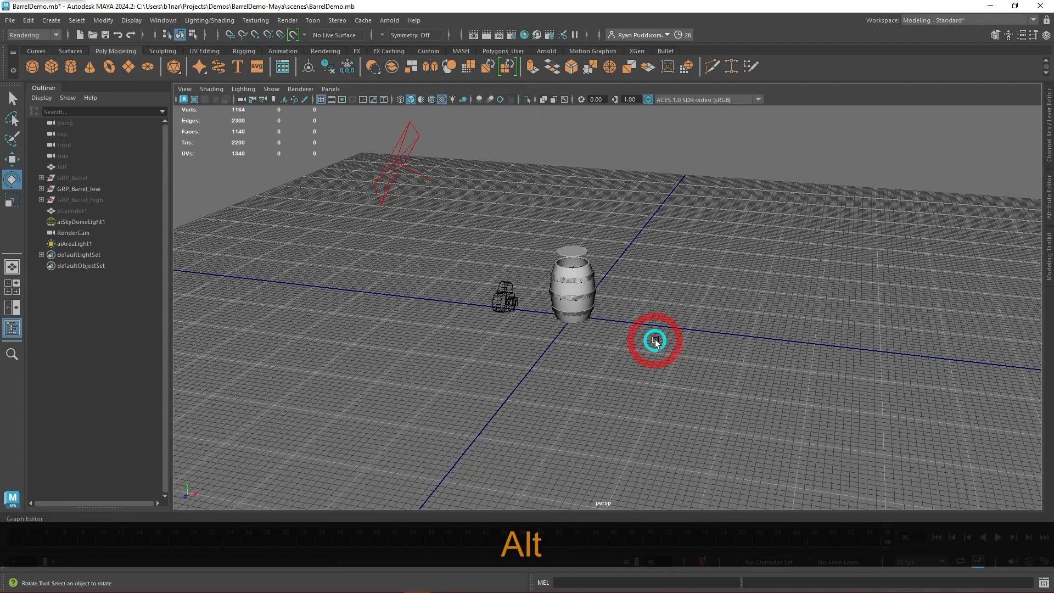
{"action": "right_click", "coordinate": [659, 288], "text": "shift"}
{"action": "right_click_drag", "start_coordinate": [661, 291], "coordinate": [706, 289], "text": "shift"}
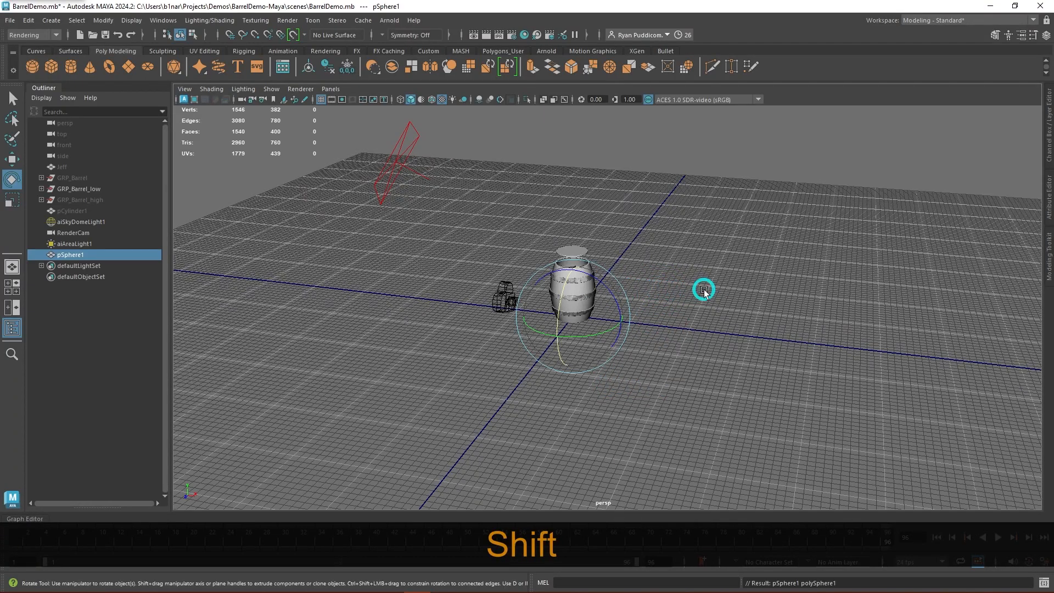
{"action": "key", "text": "r"}
{"action": "left_click_drag", "start_coordinate": [574, 319], "coordinate": [1049, 235]}
{"action": "scroll", "coordinate": [720, 339], "scroll_direction": "down", "scroll_amount": 3}
{"action": "left_click_drag", "start_coordinate": [731, 389], "coordinate": [747, 382], "text": "alt"}
{"action": "left_click_drag", "start_coordinate": [591, 314], "coordinate": [981, 227]}
{"action": "right_click_drag", "start_coordinate": [877, 317], "coordinate": [807, 360], "text": "alt"}
Delete the faces of the sphere's upper half, leaving an open bowl below the barrel, and activate the Move tool.
{"action": "right_click", "coordinate": [908, 217]}
{"action": "right_click_drag", "start_coordinate": [908, 249], "coordinate": [908, 249]}
{"action": "scroll", "coordinate": [877, 254], "scroll_direction": "down", "scroll_amount": 4}
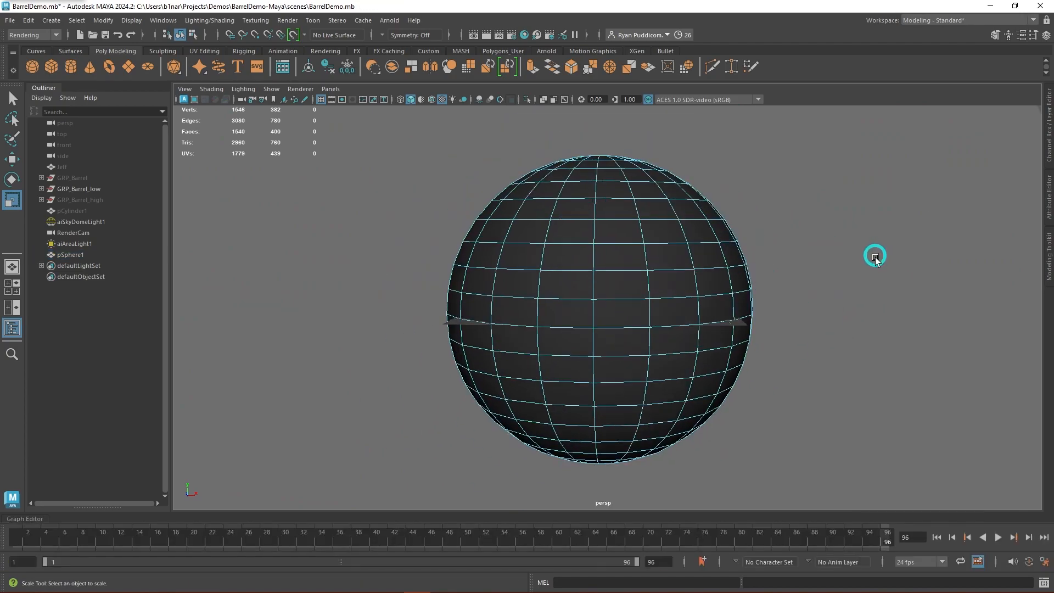
{"action": "middle_click_drag", "start_coordinate": [862, 291], "coordinate": [850, 304], "text": "alt"}
{"action": "left_click_drag", "start_coordinate": [848, 308], "coordinate": [831, 334], "text": "alt"}
{"action": "left_click_drag", "start_coordinate": [581, 235], "coordinate": [885, 386]}
{"action": "key", "text": "Delete"}
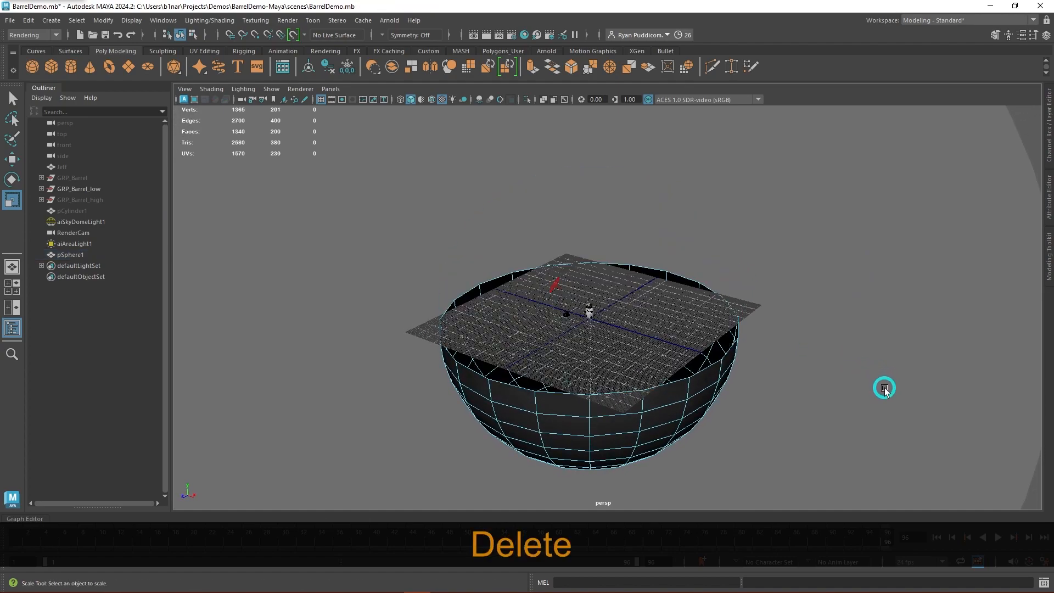
{"action": "left_click_drag", "start_coordinate": [823, 343], "coordinate": [765, 322], "text": "alt"}
{"action": "key", "text": "alt+w"}
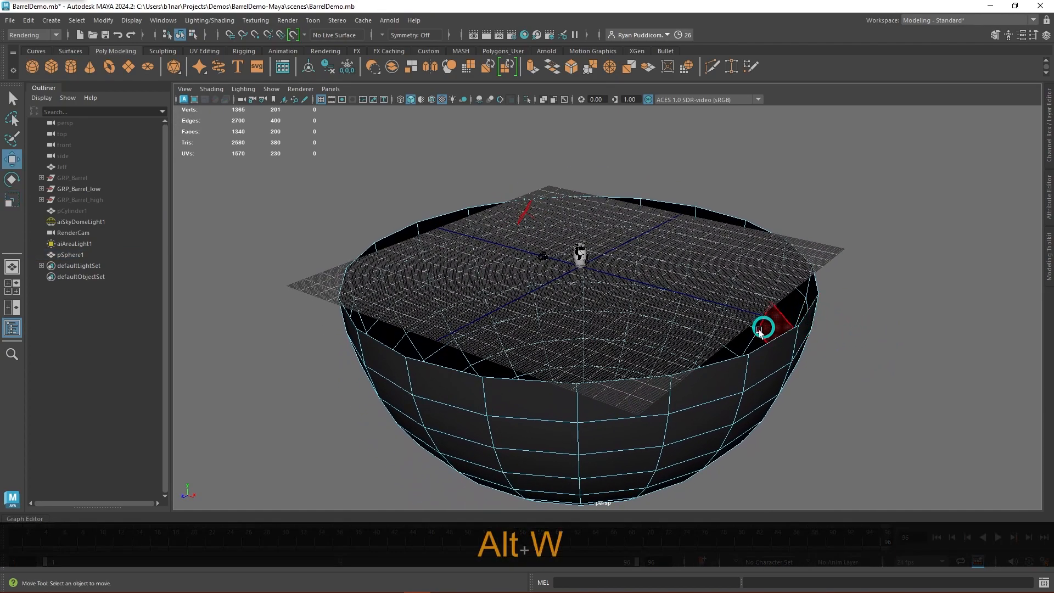
Select the whole bowl, raise it partway above the grid, and snap its pivot to the bottom centre vertex.
{"action": "right_click_drag", "start_coordinate": [752, 279], "coordinate": [772, 358]}
{"action": "right_click_drag", "start_coordinate": [805, 265], "coordinate": [806, 266]}
{"action": "key", "text": "w"}
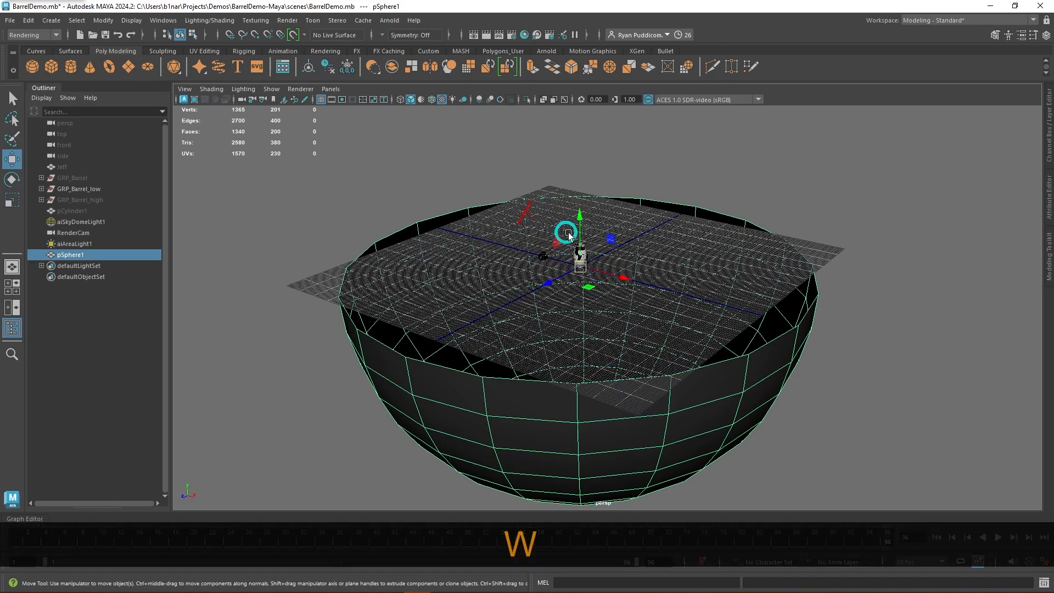
{"action": "left_click_drag", "start_coordinate": [578, 238], "coordinate": [726, 346], "text": "alt"}
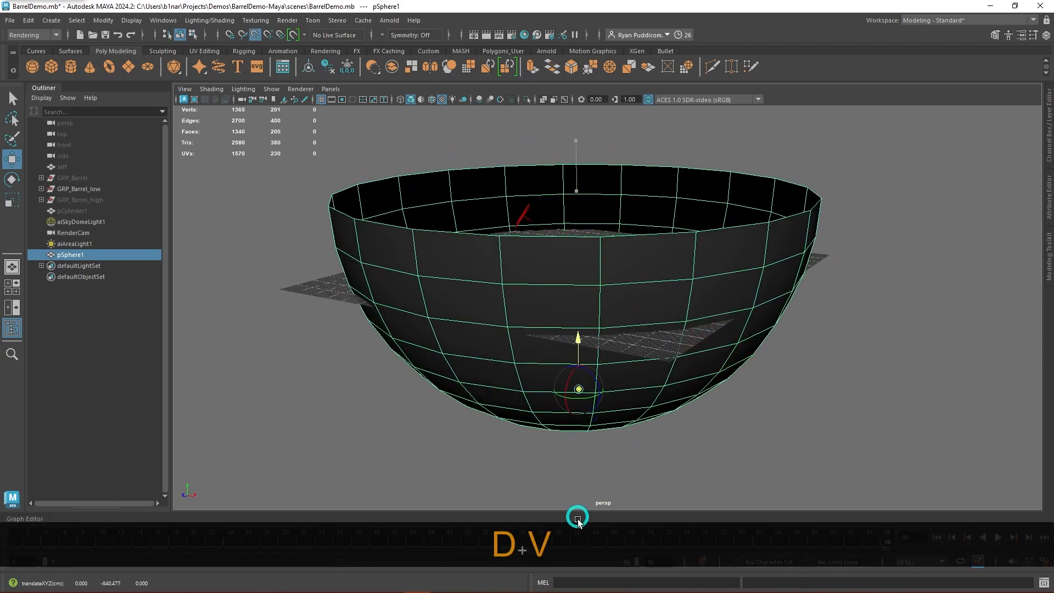
{"action": "left_click_drag", "start_coordinate": [582, 455], "coordinate": [780, 392], "text": "alt"}
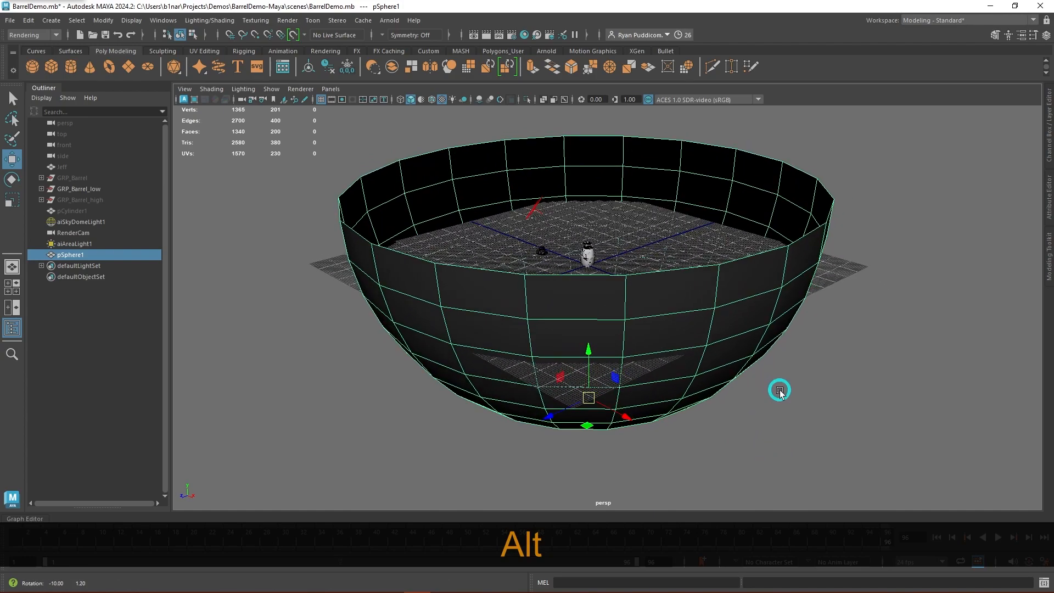
Select the two innermost rings of faces around the bottom centre of the bowl.
{"action": "left_click_drag", "start_coordinate": [649, 373], "coordinate": [689, 451], "text": "alt"}
{"action": "left_click_drag", "start_coordinate": [585, 394], "coordinate": [621, 294], "text": "alt"}
{"action": "right_click_drag", "start_coordinate": [621, 280], "coordinate": [624, 308]}
{"action": "key", "text": "Tab"}
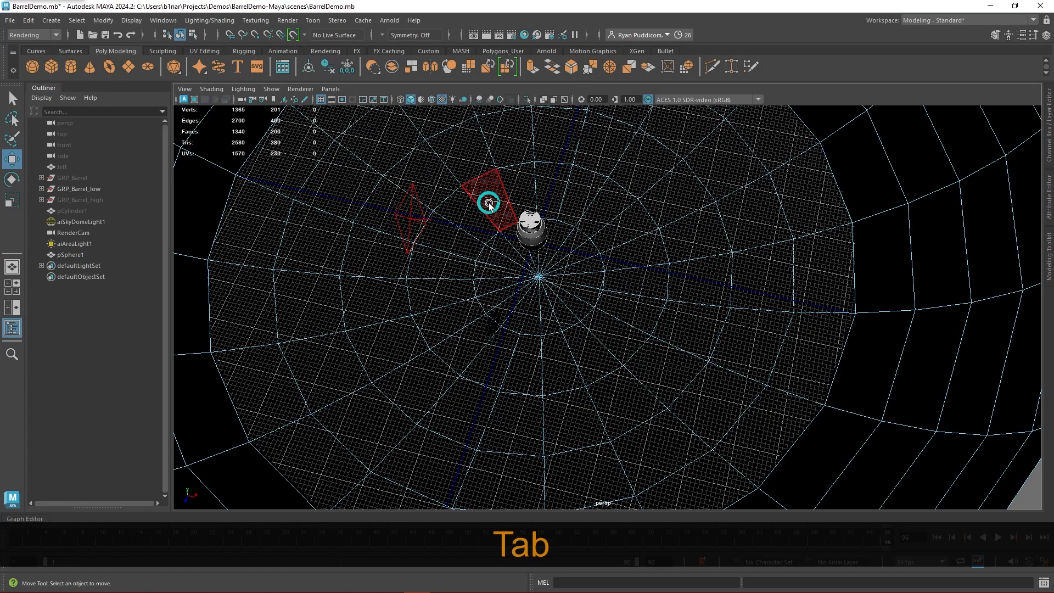
{"action": "left_click", "coordinate": [489, 205]}
{"action": "left_click_drag", "start_coordinate": [537, 226], "coordinate": [626, 216], "text": "alt"}
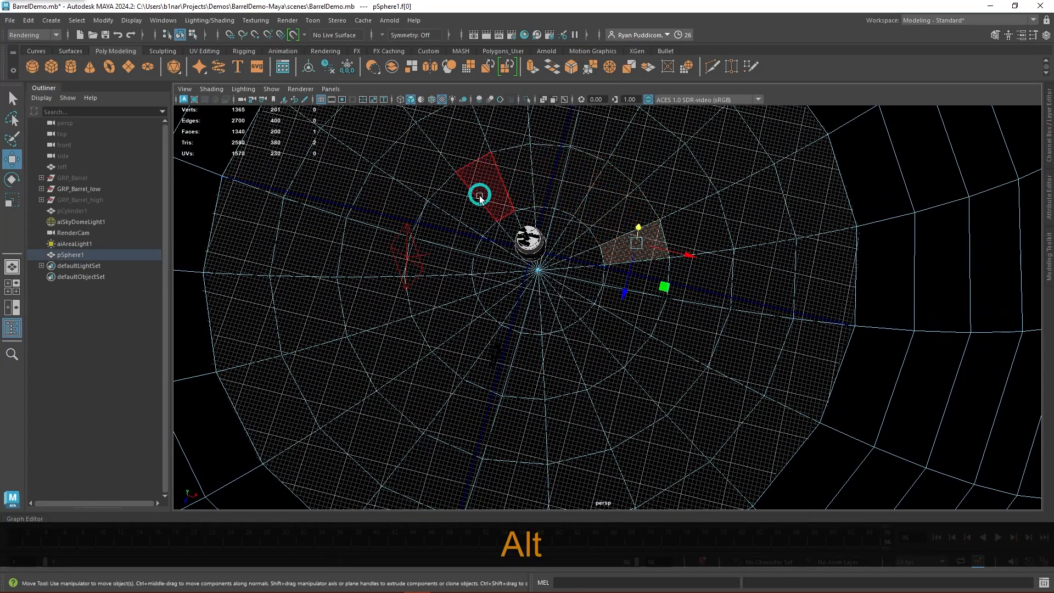
{"action": "left_click_drag", "start_coordinate": [480, 196], "coordinate": [543, 273]}
{"action": "left_click_drag", "start_coordinate": [610, 335], "coordinate": [681, 356]}
Enable soft selection with a wide falloff and flatten the selected bottom faces, scaling them vertically to about 0.485.
{"action": "left_click_drag", "start_coordinate": [536, 253], "coordinate": [537, 337]}
{"action": "key", "text": "ctrl+z"}
{"action": "key", "text": "b"}
{"action": "left_click_drag", "start_coordinate": [673, 323], "coordinate": [588, 347]}
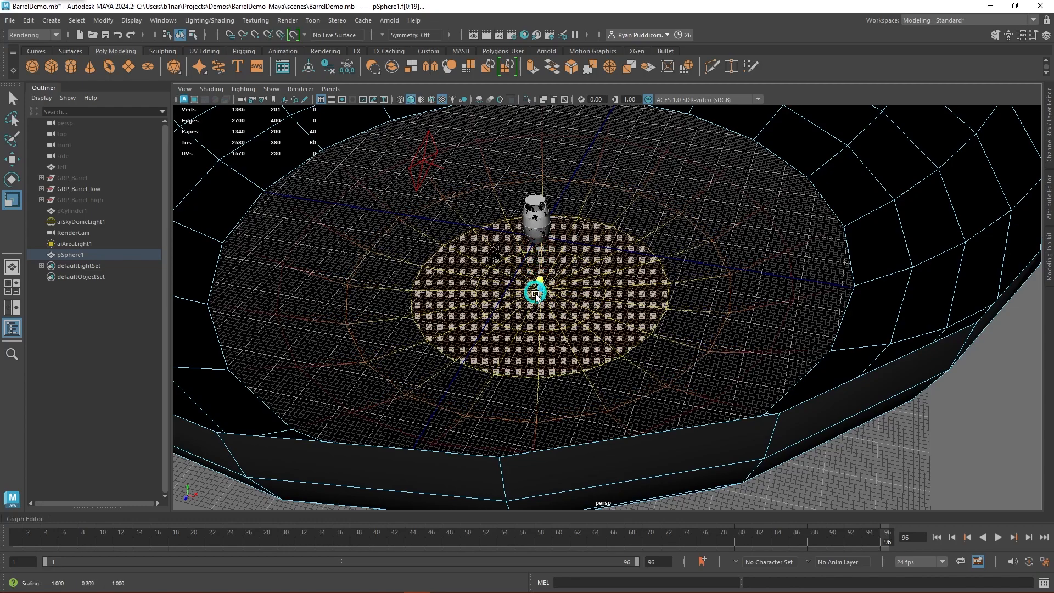
{"action": "left_click_drag", "start_coordinate": [537, 289], "coordinate": [569, 334], "text": "alt"}
{"action": "key", "text": "ctrl+z"}
{"action": "left_click_drag", "start_coordinate": [690, 299], "coordinate": [663, 303], "text": "alt"}
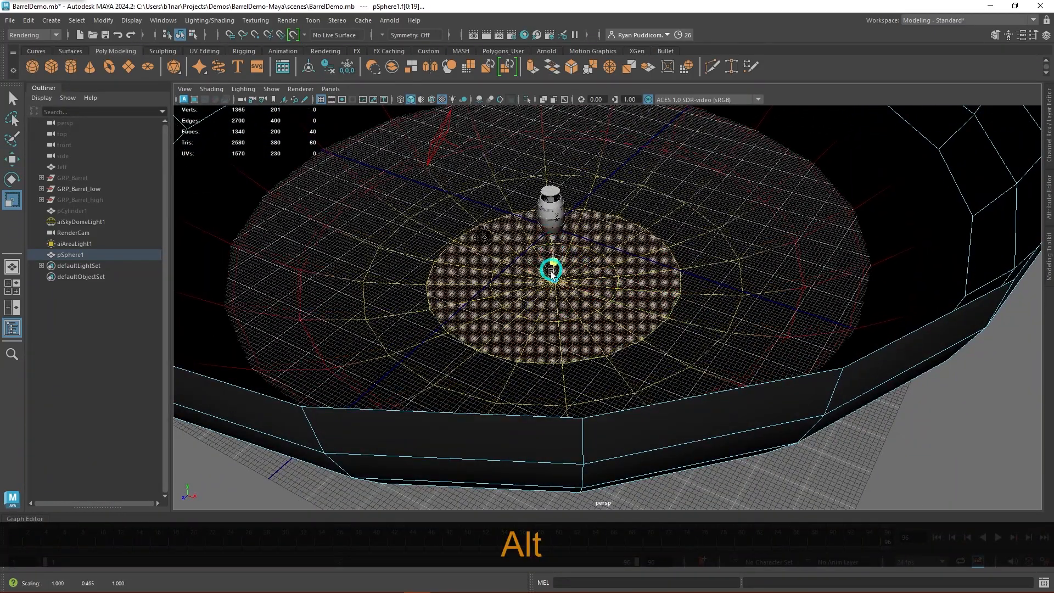
{"action": "left_click_drag", "start_coordinate": [689, 400], "coordinate": [638, 345], "text": "alt"}
Lower the partly flattened bottom faces with soft selection still on.
{"action": "key", "text": "alt+w"}
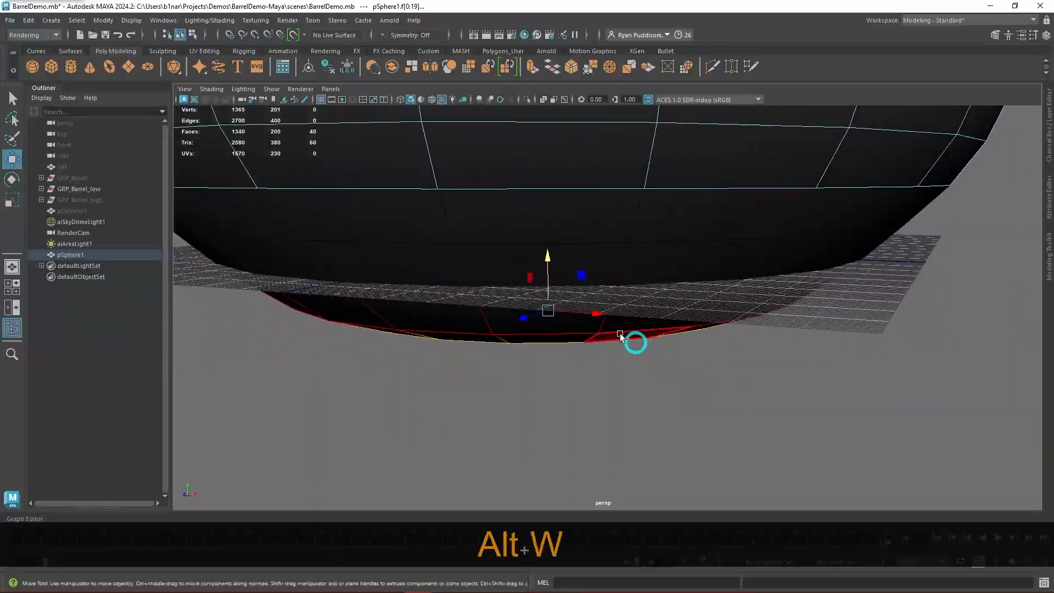
{"action": "left_click_drag", "start_coordinate": [542, 256], "coordinate": [531, 306]}
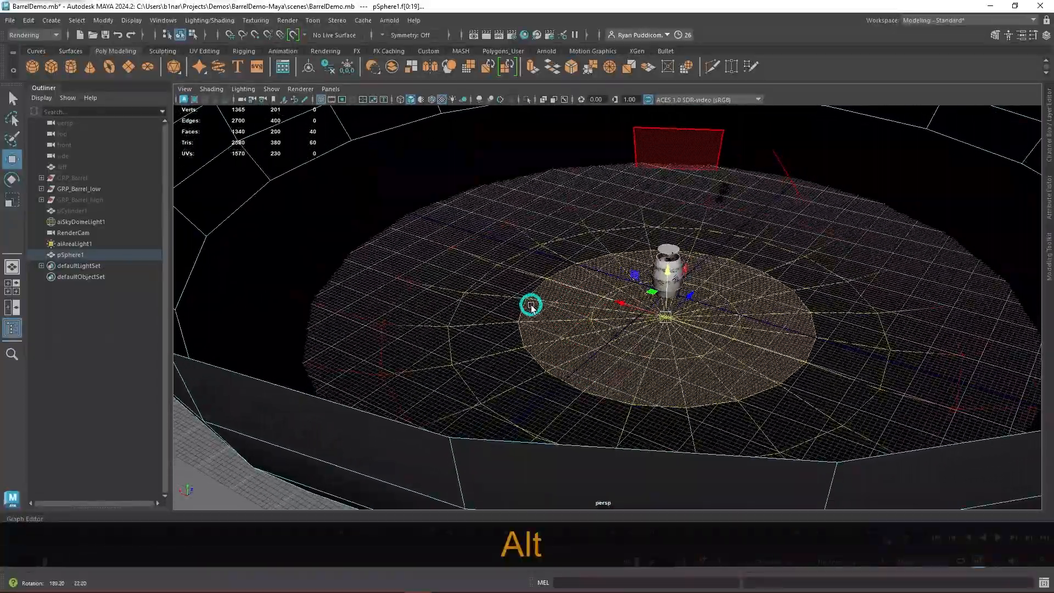
{"action": "scroll", "coordinate": [753, 346], "scroll_direction": "up", "scroll_amount": 5}
{"action": "left_click_drag", "start_coordinate": [667, 402], "coordinate": [730, 381], "text": "alt"}
Turn off soft selection, select the three innermost rings of bottom faces, and scale them vertically to 0 for a flat floor.
{"action": "right_click_drag", "start_coordinate": [667, 280], "coordinate": [685, 321]}
{"action": "left_click_drag", "start_coordinate": [685, 321], "coordinate": [771, 357], "text": "alt"}
{"action": "key", "text": "b"}
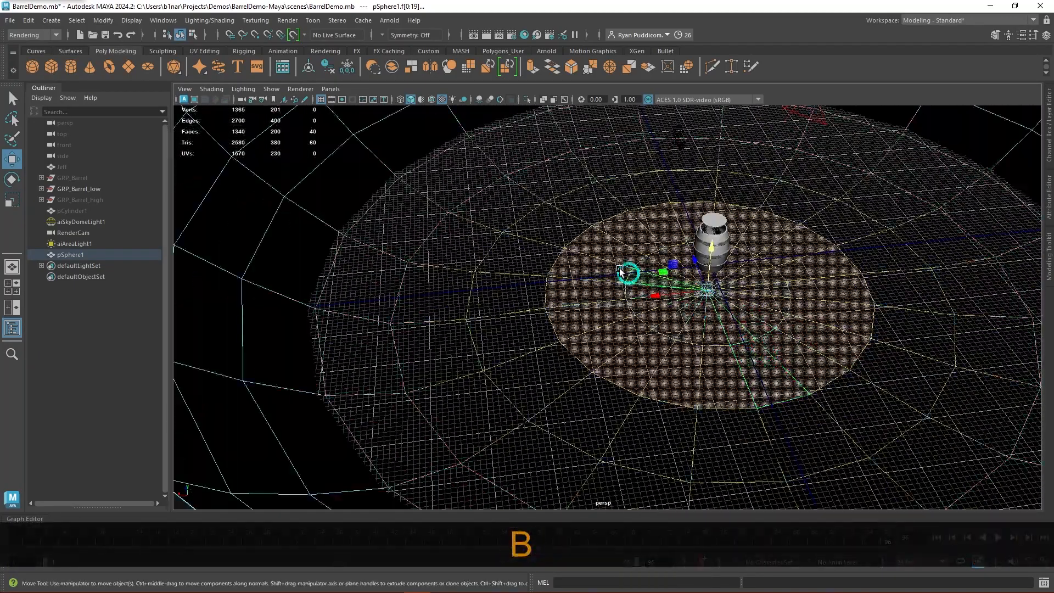
{"action": "key", "text": "Caps_Lock"}
{"action": "key", "text": "Tab"}
{"action": "key", "text": "Tab"}
{"action": "mouse_move", "coordinate": [892, 307]}
{"action": "left_mouse_down"}
{"action": "mouse_move", "coordinate": [807, 431]}
{"action": "mouse_move", "coordinate": [624, 417]}
{"action": "mouse_move", "coordinate": [532, 259]}
{"action": "mouse_move", "coordinate": [571, 225]}
{"action": "left_mouse_up"}
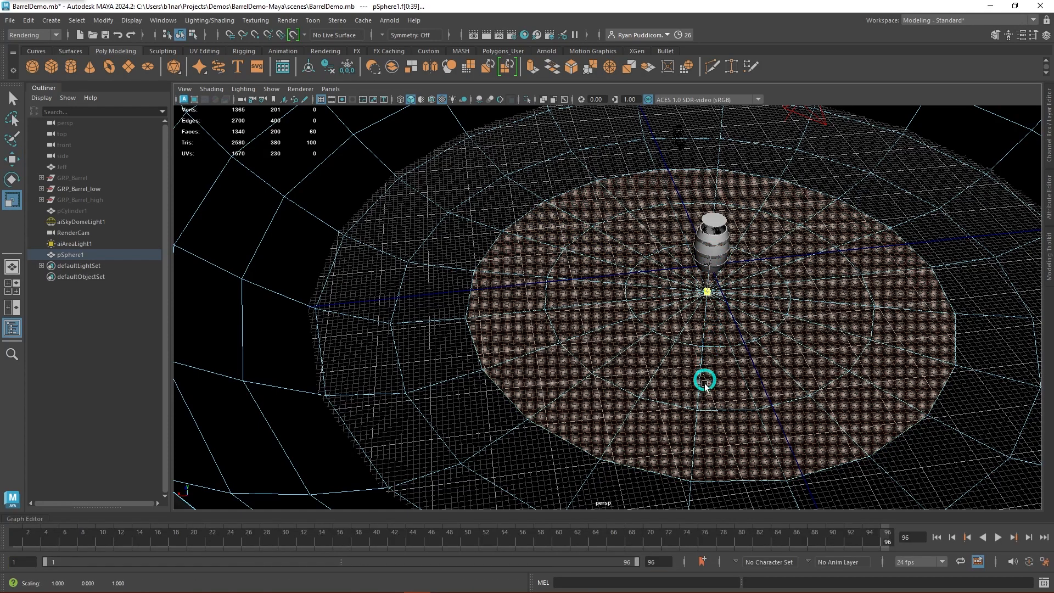
Lower the flat floor faces slightly, return to object mode, and deselect the bowl.
{"action": "left_click_drag", "start_coordinate": [734, 414], "coordinate": [727, 357], "text": "alt"}
{"action": "key", "text": "w"}
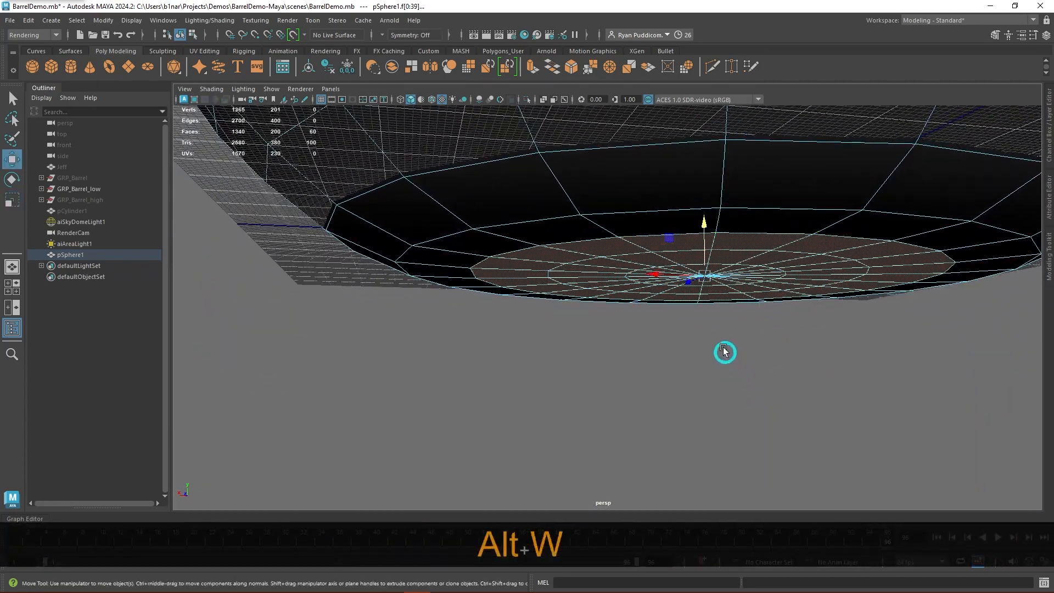
{"action": "left_click_drag", "start_coordinate": [697, 221], "coordinate": [703, 230]}
{"action": "left_click_drag", "start_coordinate": [898, 297], "coordinate": [816, 309], "text": "alt"}
{"action": "right_click_drag", "start_coordinate": [817, 308], "coordinate": [895, 233]}
{"action": "left_click_drag", "start_coordinate": [718, 379], "coordinate": [737, 308], "text": "alt"}
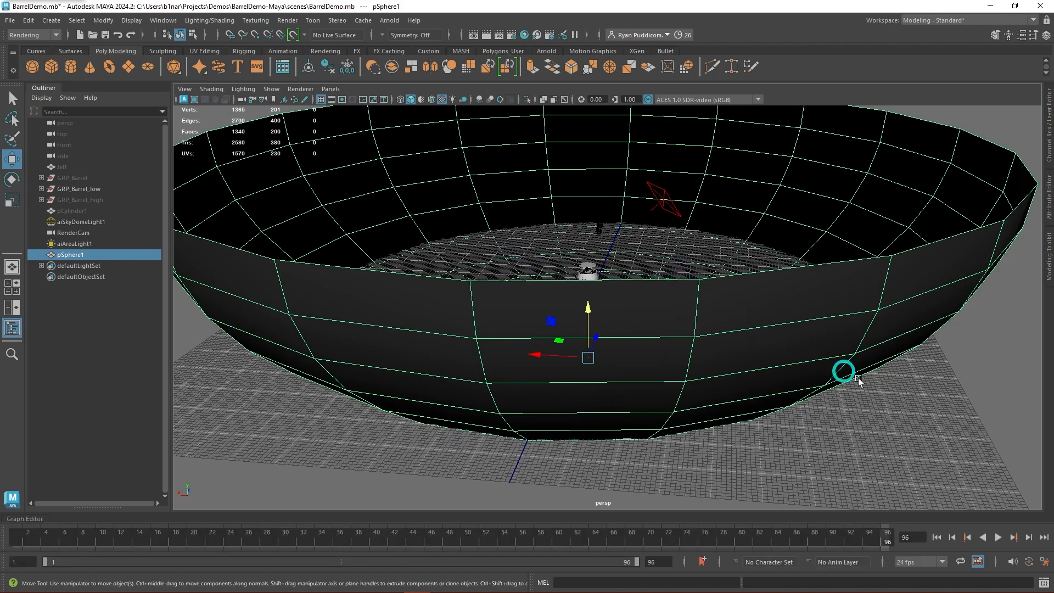
{"action": "left_click", "coordinate": [911, 402]}
{"action": "left_click_drag", "start_coordinate": [849, 429], "coordinate": [744, 380], "text": "alt"}
{"action": "left_click_drag", "start_coordinate": [797, 290], "coordinate": [739, 215], "text": "alt"}
{"action": "left_click_drag", "start_coordinate": [913, 287], "coordinate": [869, 302], "text": "alt"}
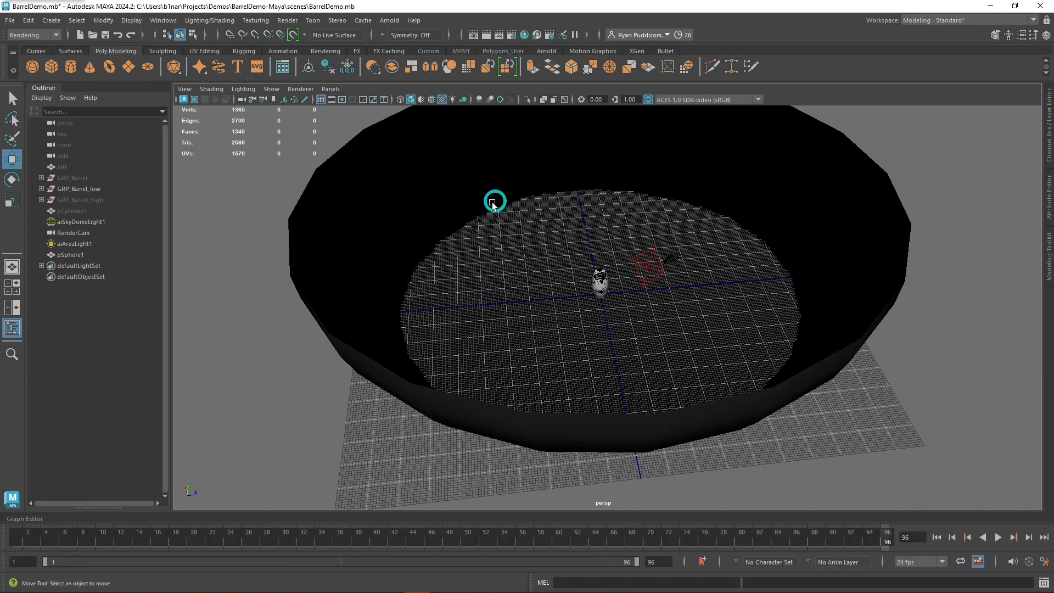
Switch to the Modeling menu set and reverse the bowl's normals so its faces point inward.
{"action": "left_click", "coordinate": [446, 180]}
{"action": "left_click_drag", "start_coordinate": [710, 237], "coordinate": [680, 308], "text": "alt"}
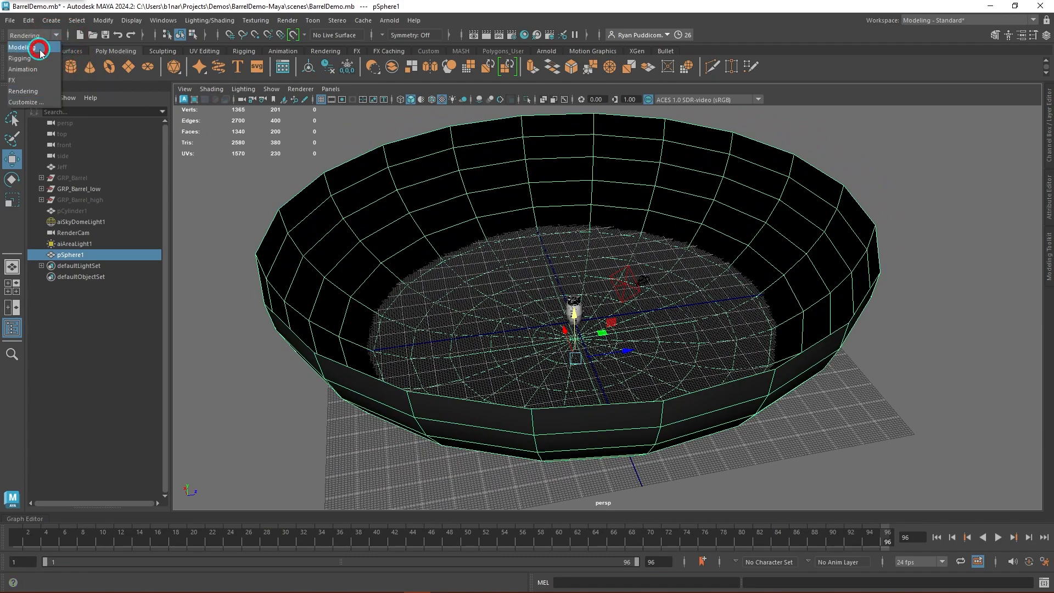
{"action": "left_click", "coordinate": [22, 47]}
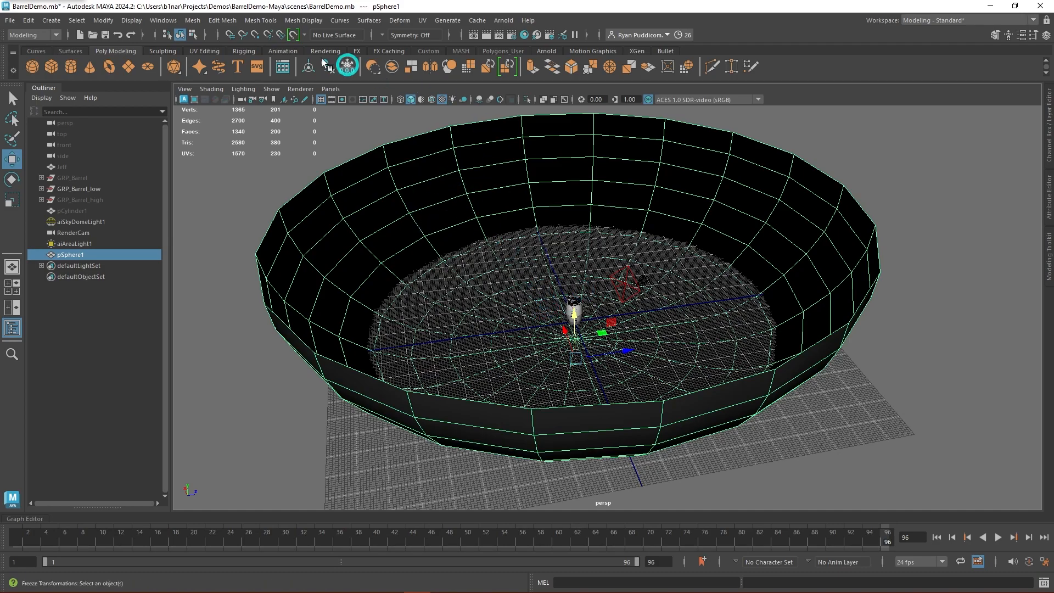
{"action": "left_click", "coordinate": [304, 21]}
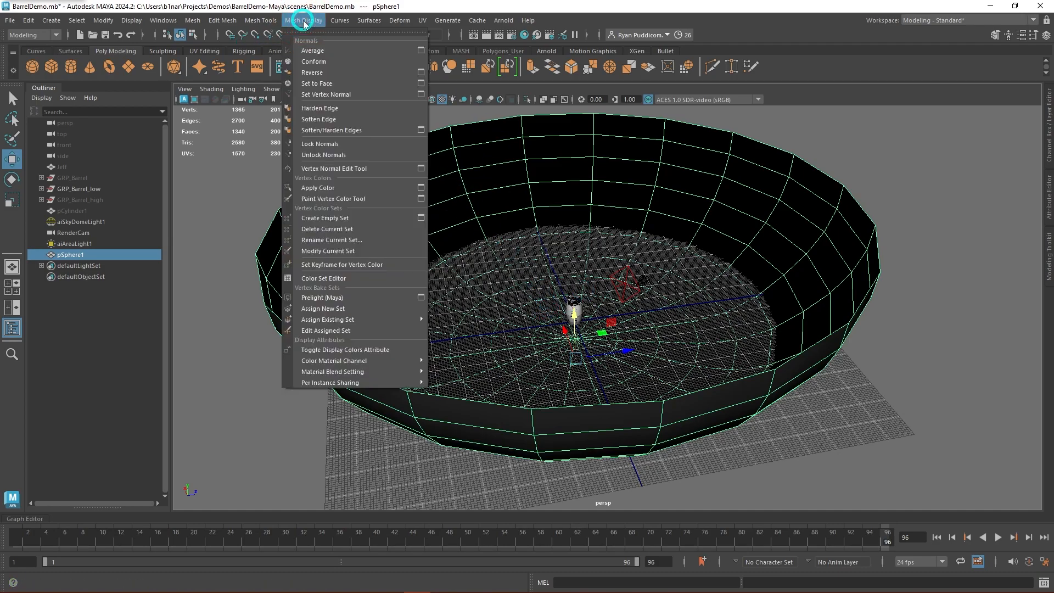
{"action": "left_click", "coordinate": [319, 73]}
{"action": "left_click", "coordinate": [903, 277]}
{"action": "left_click_drag", "start_coordinate": [911, 416], "coordinate": [537, 269], "text": "alt"}
{"action": "left_click_drag", "start_coordinate": [579, 334], "coordinate": [706, 383], "text": "alt"}
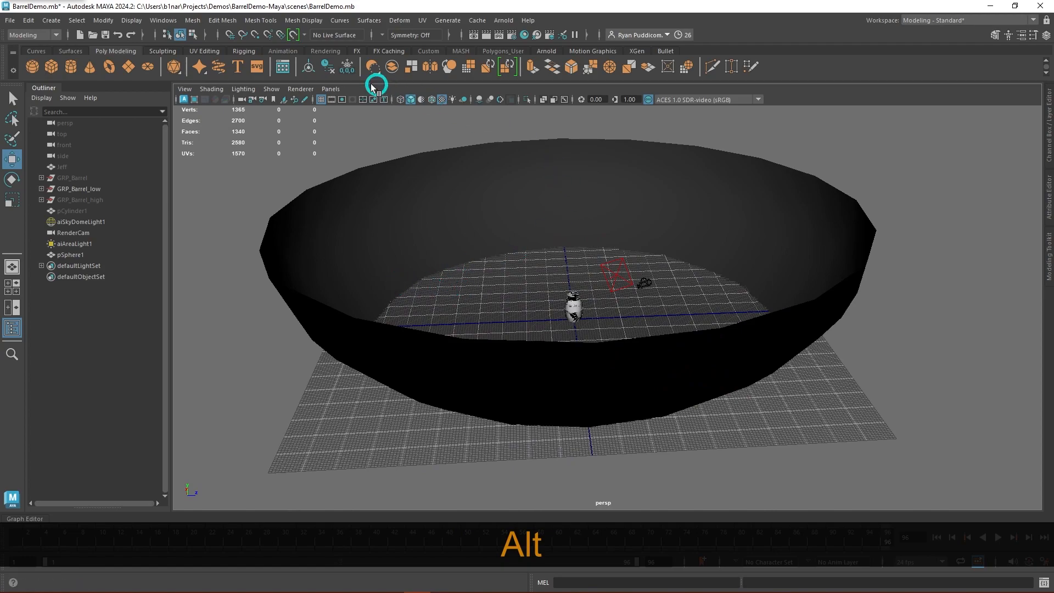
Enable backface culling on the bowl so the near wall is see-through from outside.
{"action": "left_click", "coordinate": [192, 19]}
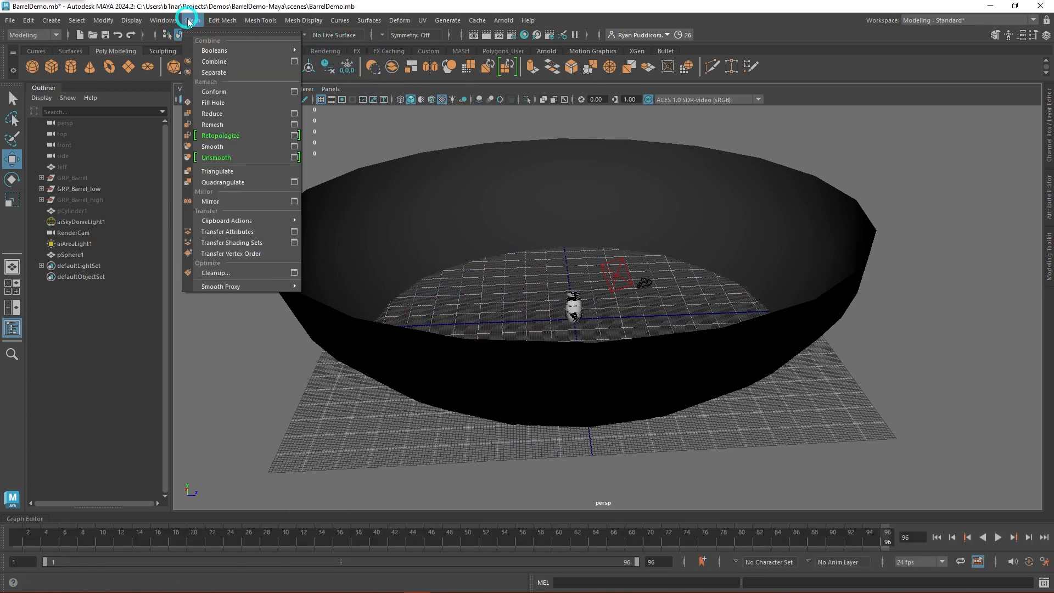
{"action": "mouse_move", "coordinate": [133, 24]}
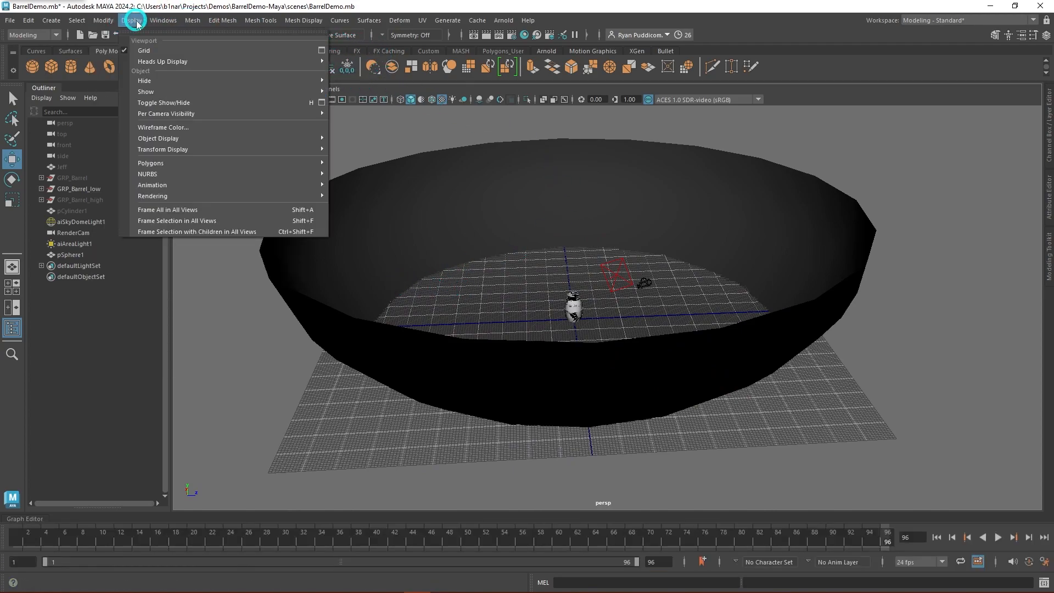
{"action": "mouse_move", "coordinate": [203, 164]}
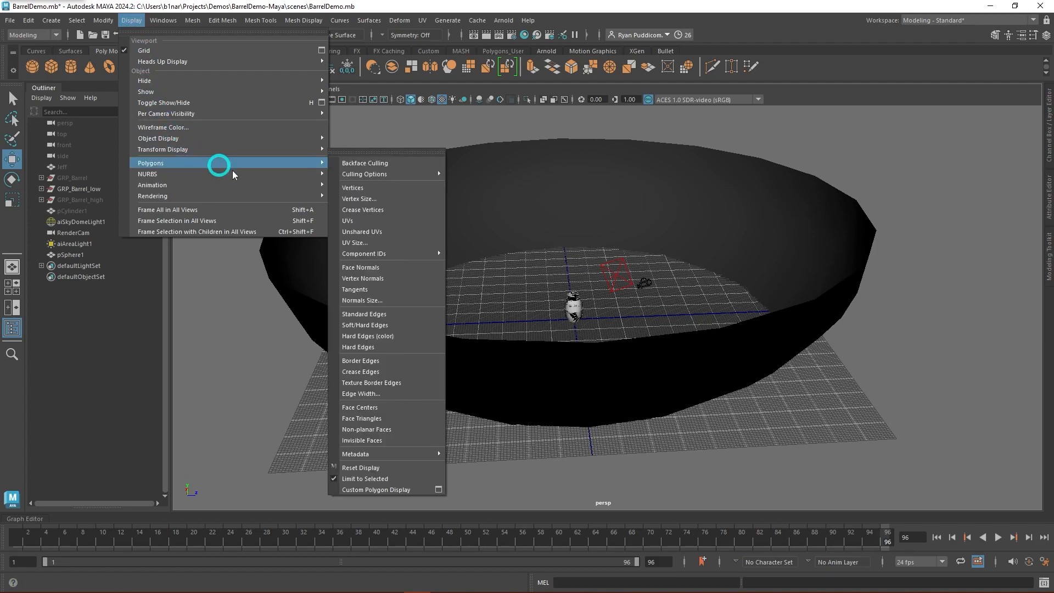
{"action": "left_click", "coordinate": [677, 183]}
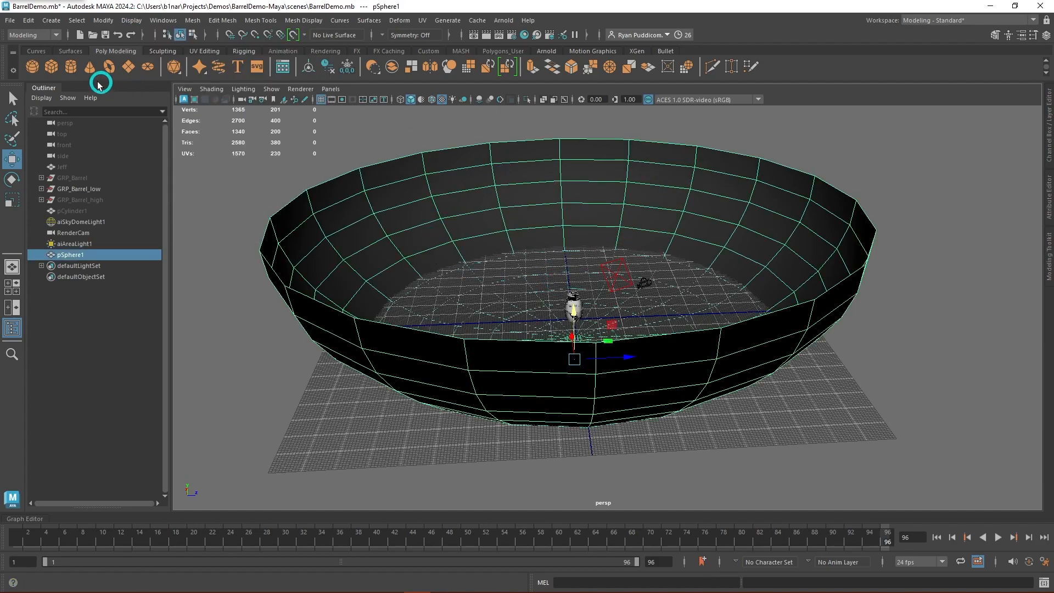
{"action": "left_click", "coordinate": [130, 22]}
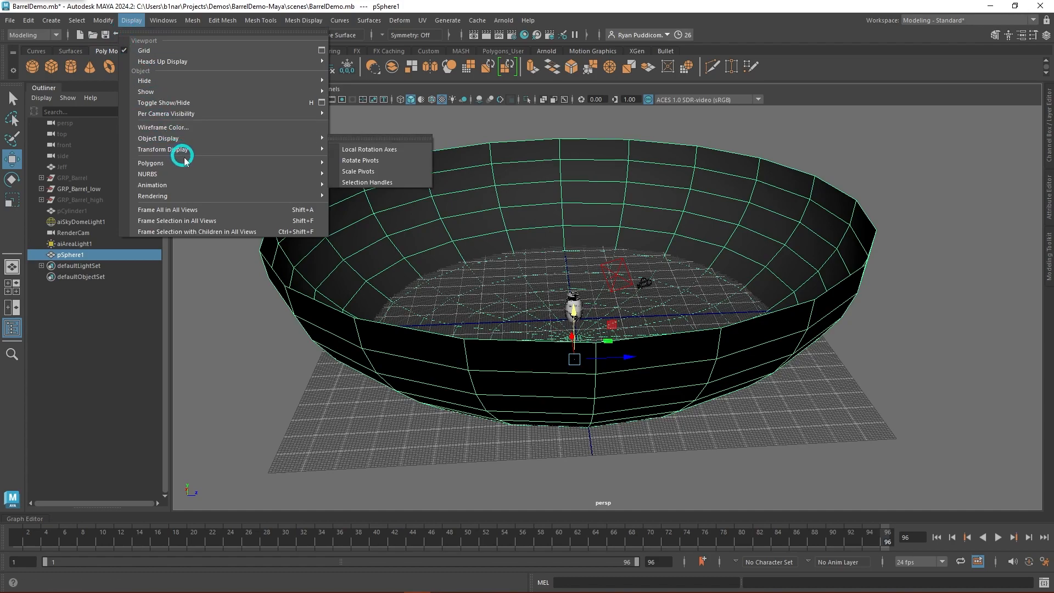
{"action": "mouse_move", "coordinate": [306, 163]}
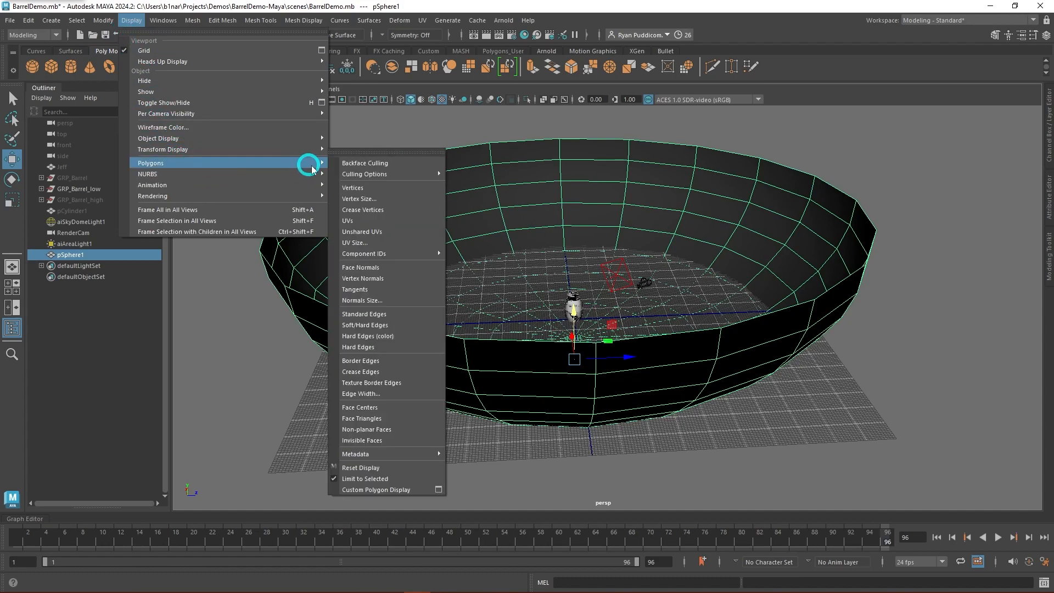
{"action": "left_click", "coordinate": [397, 165]}
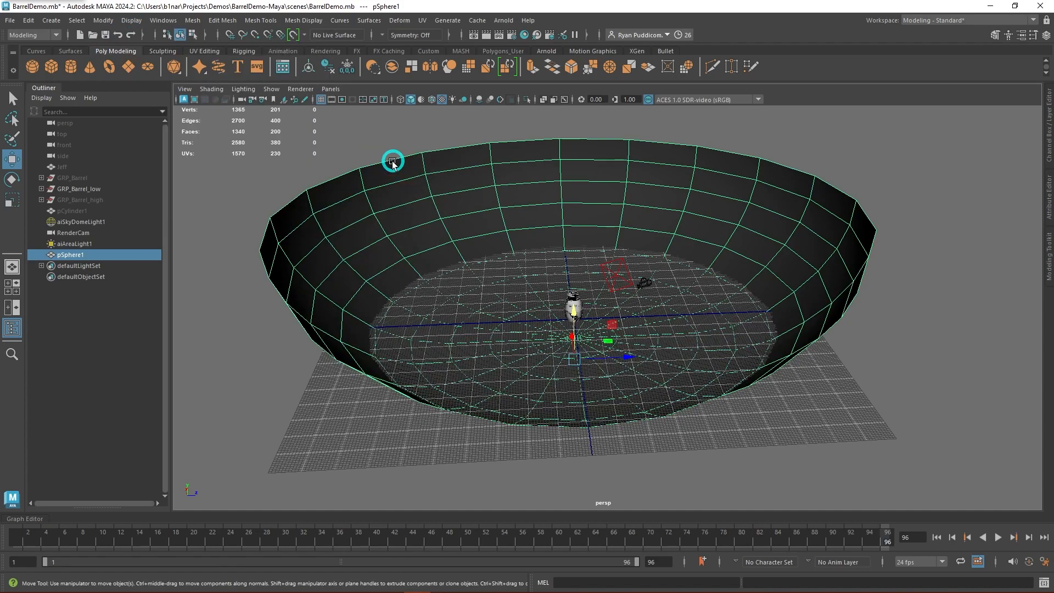
Snap the bowl's pivot to the centre vertex of its flattened floor.
{"action": "left_click_drag", "start_coordinate": [619, 320], "coordinate": [712, 424], "text": "alt"}
{"action": "left_click", "coordinate": [606, 407]}
{"action": "left_click", "coordinate": [528, 348]}
{"action": "key", "text": "d"}
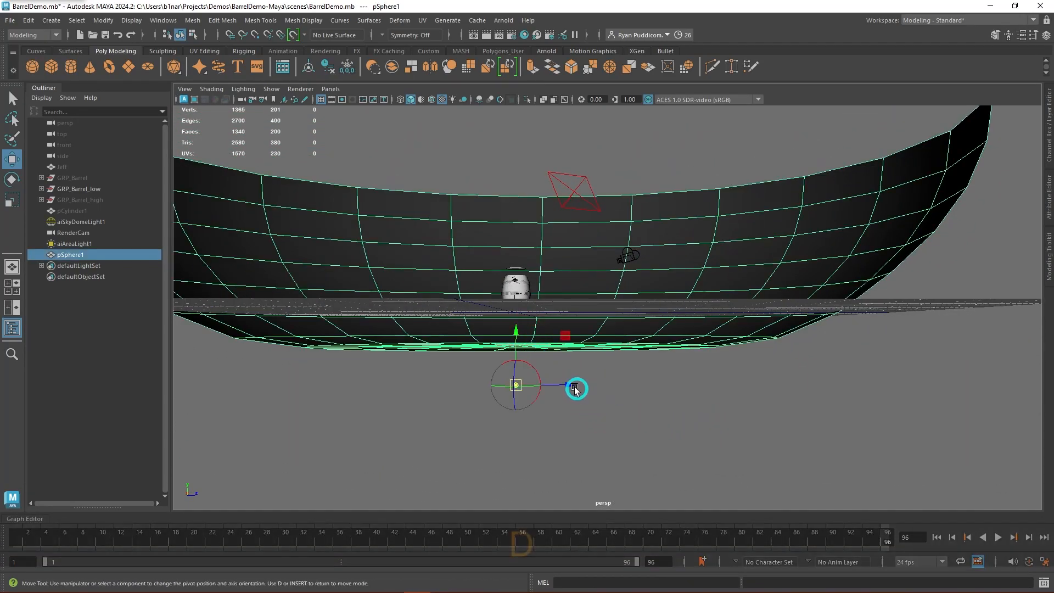
{"action": "key", "text": "v"}
{"action": "left_click_drag", "start_coordinate": [735, 371], "coordinate": [635, 426], "text": "alt"}
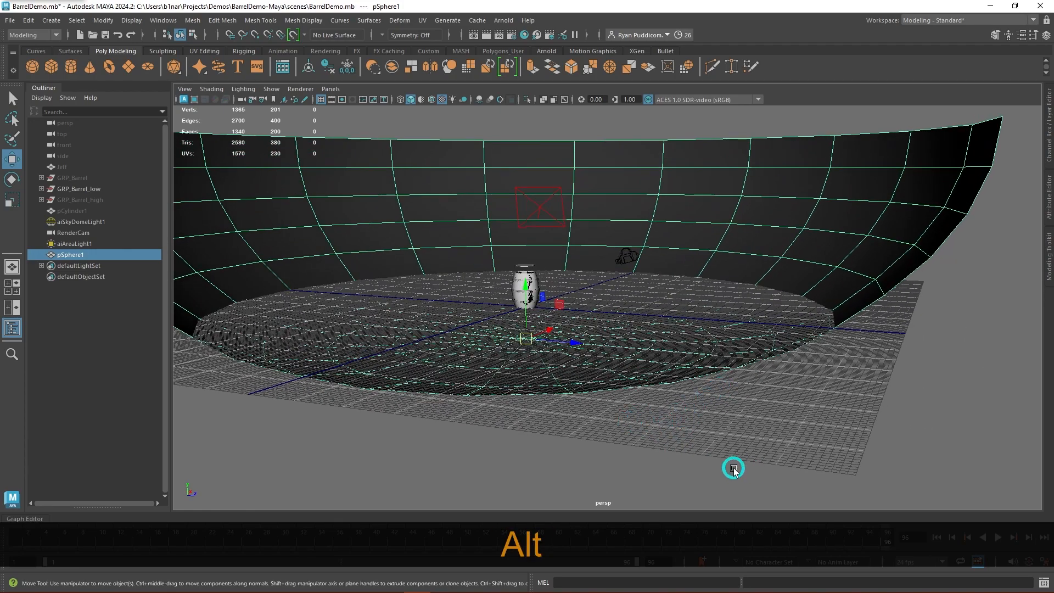
Set the bowl's Y position to 0, and refine it to -0.01 so the floor sits just beneath the barrel.
{"action": "left_click", "coordinate": [1050, 258]}
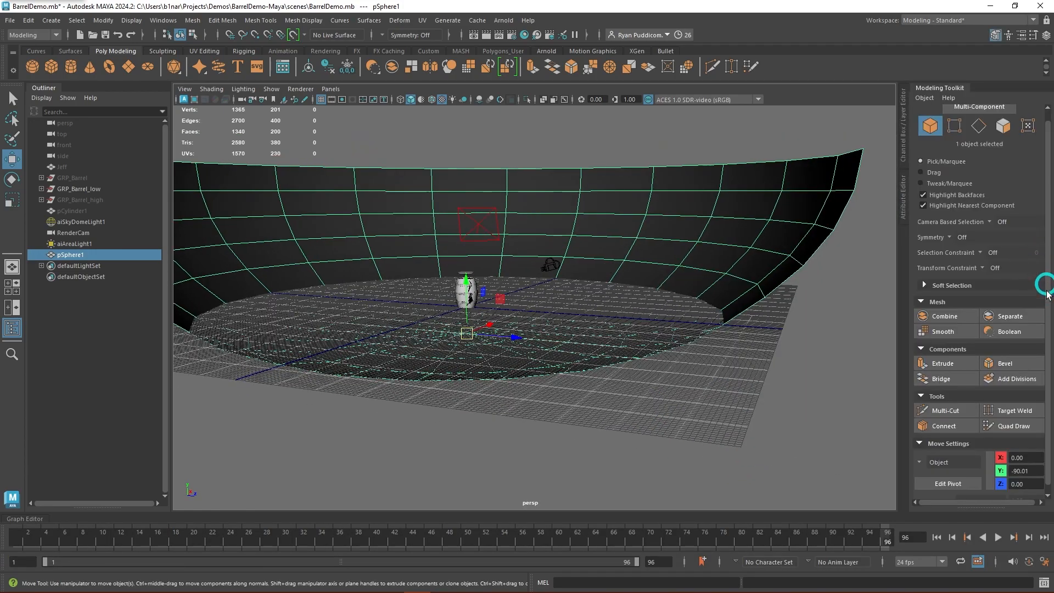
{"action": "type", "text": "0"}
{"action": "key", "text": "Return"}
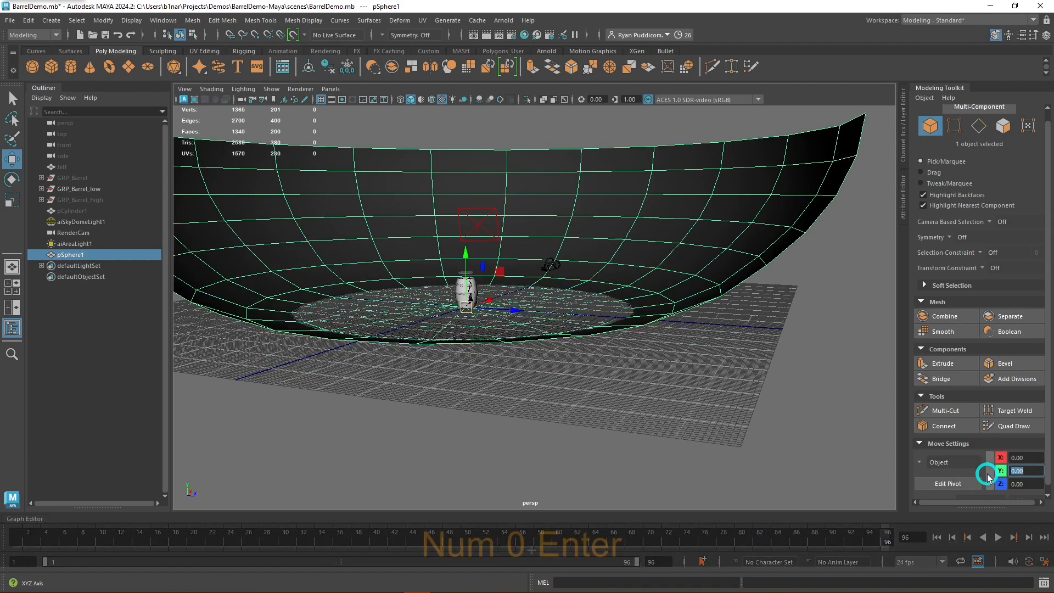
{"action": "scroll", "coordinate": [584, 348], "scroll_direction": "up", "scroll_amount": 5}
{"action": "left_click_drag", "start_coordinate": [584, 349], "coordinate": [639, 408], "text": "alt"}
{"action": "type", "text": ".01"}
{"action": "key", "text": "Return"}
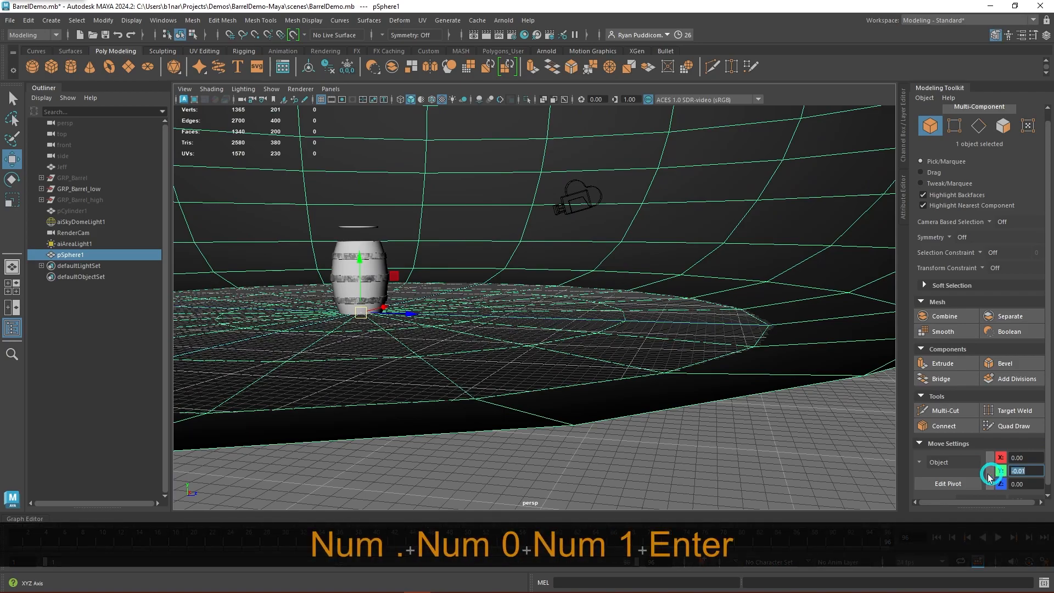
Examine the contact between the barrel's base and the bowl's floor, and the bowl's fit around the camera and light.
{"action": "left_click_drag", "start_coordinate": [719, 398], "coordinate": [693, 400], "text": "alt"}
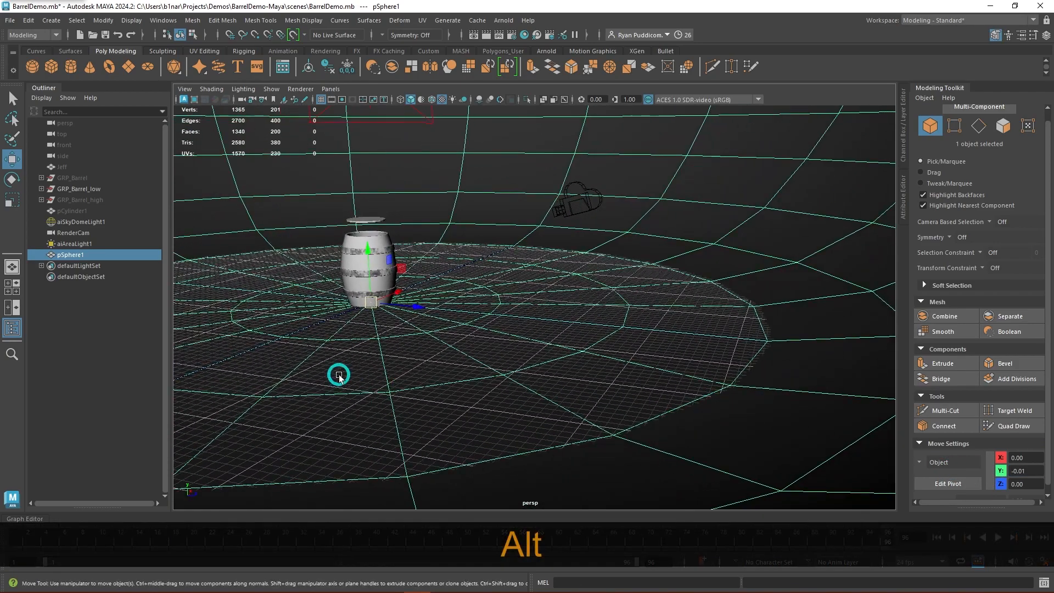
{"action": "scroll", "coordinate": [337, 376], "scroll_direction": "up", "scroll_amount": 5}
{"action": "left_click_drag", "start_coordinate": [313, 376], "coordinate": [602, 384], "text": "alt"}
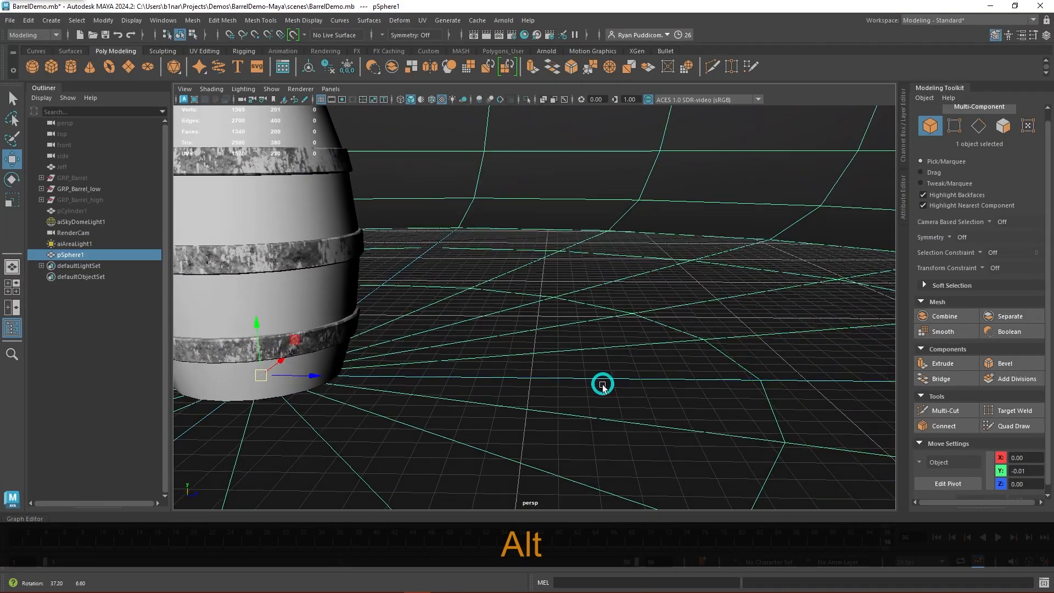
{"action": "scroll", "coordinate": [553, 318], "scroll_direction": "down", "scroll_amount": 6}
{"action": "scroll", "coordinate": [553, 319], "scroll_direction": "down", "scroll_amount": 3}
{"action": "left_click_drag", "start_coordinate": [595, 336], "coordinate": [593, 344], "text": "alt"}
{"action": "middle_click_drag", "start_coordinate": [586, 347], "coordinate": [673, 349], "text": "alt"}
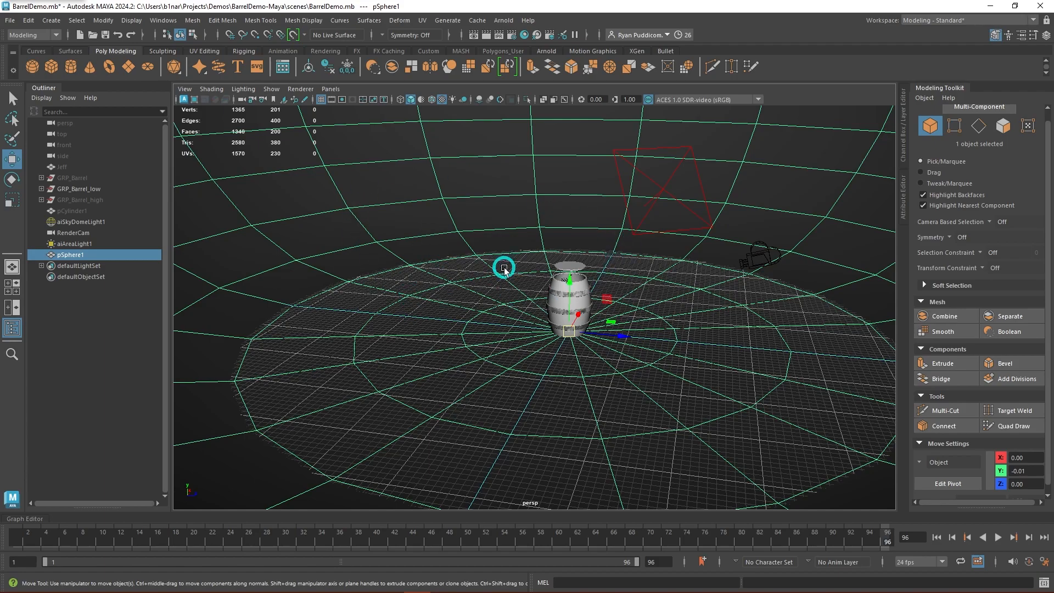
Open the Hypershade, place it over the viewport, and frame the material nodes in its work area.
{"action": "left_click", "coordinate": [525, 35]}
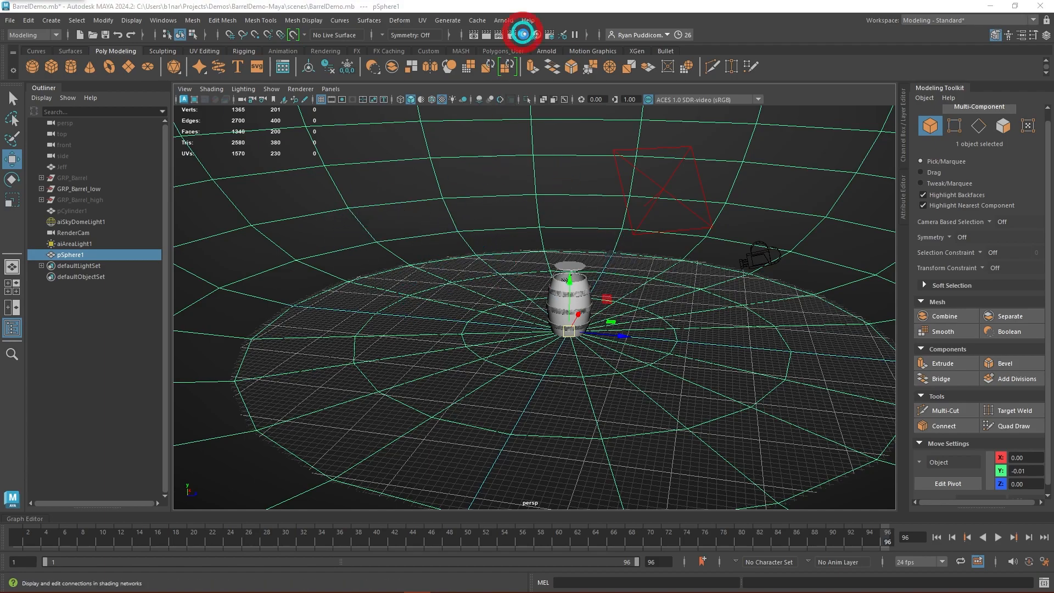
{"action": "left_click_drag", "start_coordinate": [1000, 77], "coordinate": [366, 69]}
{"action": "middle_click_drag", "start_coordinate": [457, 336], "coordinate": [497, 424]}
{"action": "scroll", "coordinate": [466, 353], "scroll_direction": "down", "scroll_amount": 3}
{"action": "middle_click_drag", "start_coordinate": [443, 299], "coordinate": [446, 265], "text": "alt"}
{"action": "scroll", "coordinate": [441, 297], "scroll_direction": "down", "scroll_amount": 1}
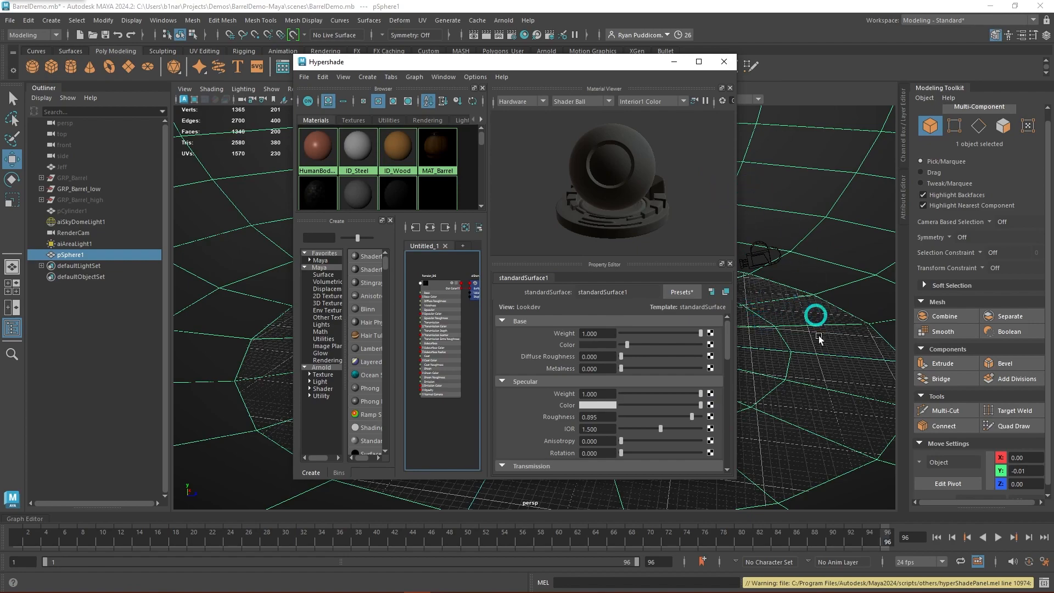
Assign the existing Render_BG material to the backdrop bowl.
{"action": "right_click_drag", "start_coordinate": [811, 195], "coordinate": [932, 497]}
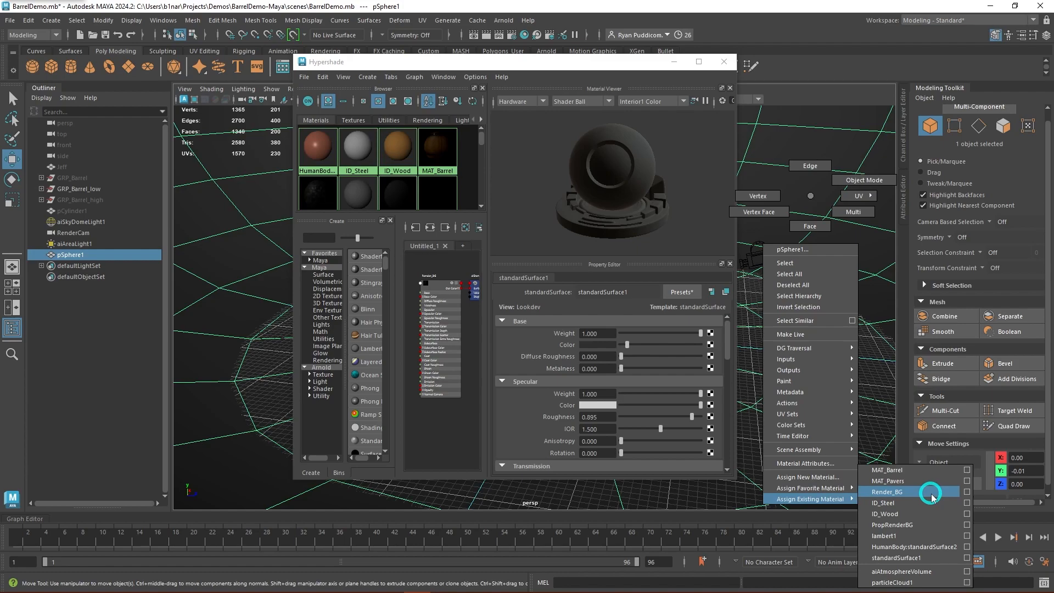
{"action": "right_click_drag", "start_coordinate": [932, 497], "coordinate": [809, 198]}
{"action": "left_click", "coordinate": [426, 301]}
{"action": "left_click", "coordinate": [767, 335]}
{"action": "left_click", "coordinate": [800, 205]}
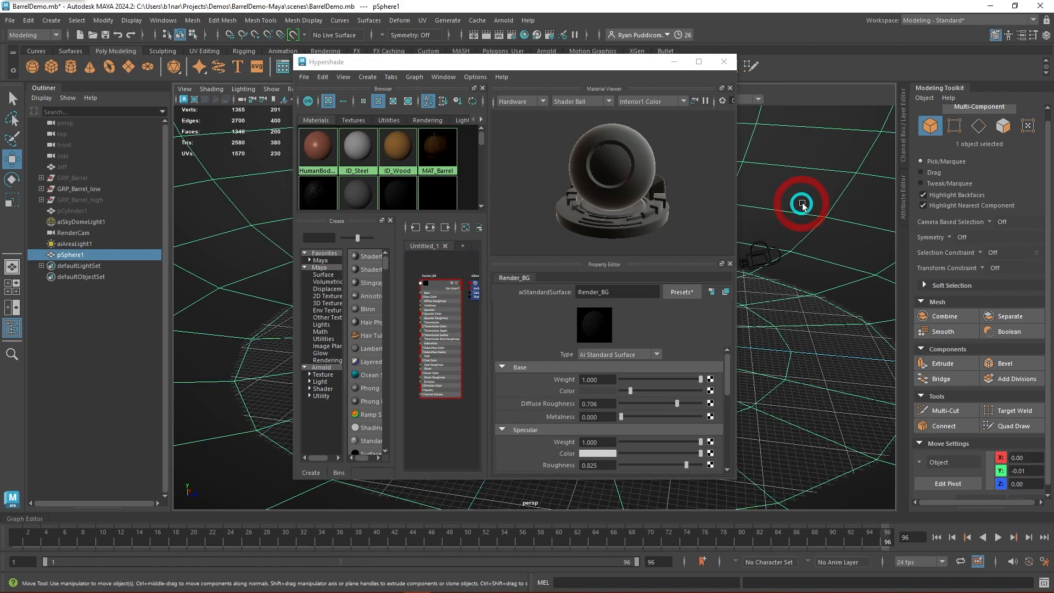
{"action": "right_click", "coordinate": [806, 189]}
{"action": "right_click_drag", "start_coordinate": [806, 189], "coordinate": [926, 484]}
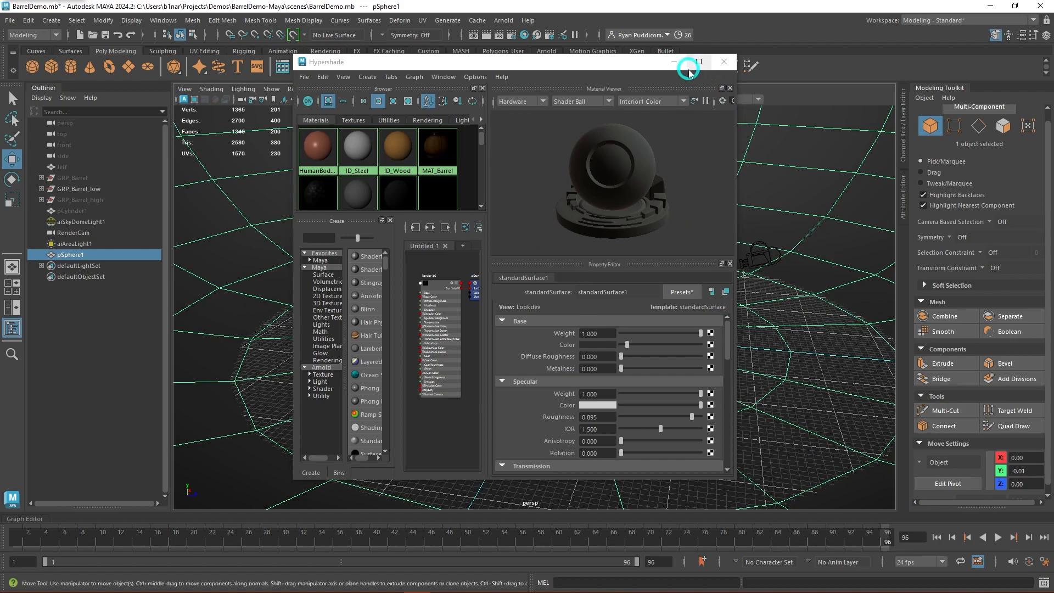
Move the Hypershade aside and set up the Arnold RenderView next to it with the barrel rendering.
{"action": "left_click_drag", "start_coordinate": [641, 67], "coordinate": [920, 68]}
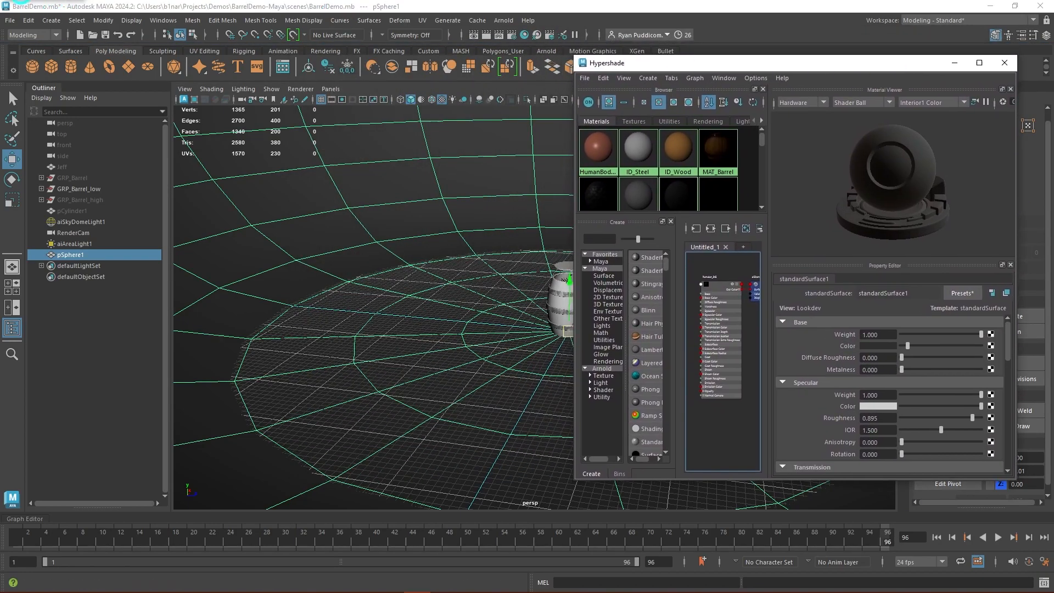
{"action": "left_click_drag", "start_coordinate": [807, 18], "coordinate": [386, 86]}
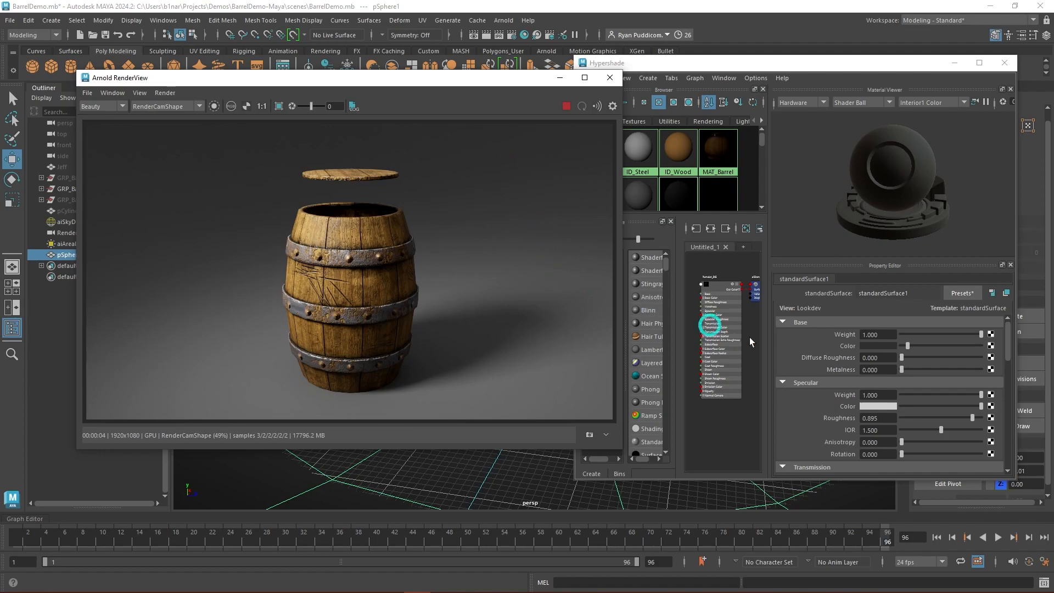
Try a white base color on standardSurface1, then return it to a dark tone.
{"action": "left_click_drag", "start_coordinate": [910, 347], "coordinate": [1000, 341]}
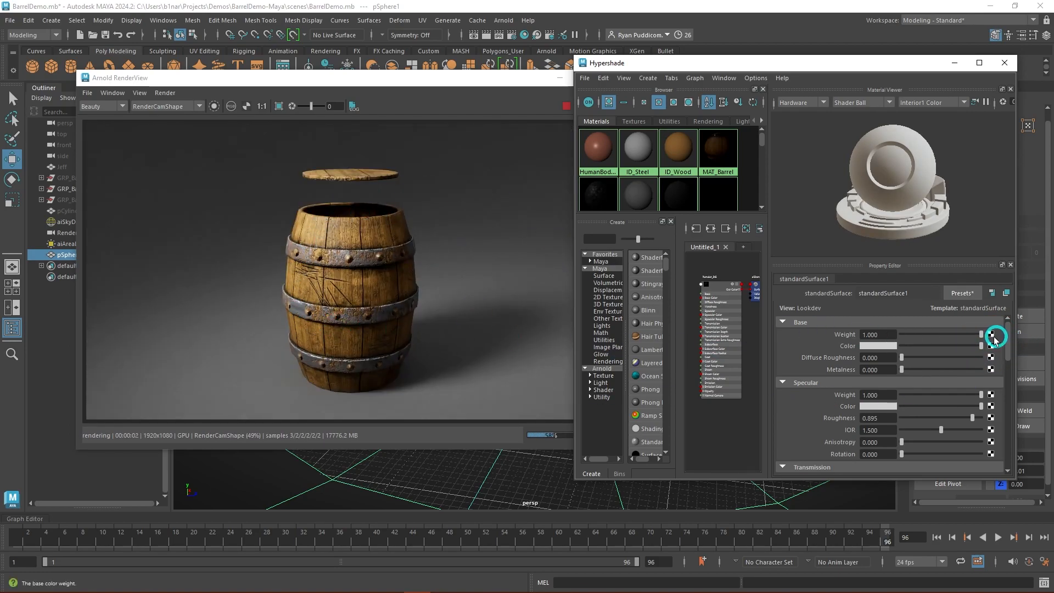
{"action": "left_click_drag", "start_coordinate": [982, 347], "coordinate": [909, 350]}
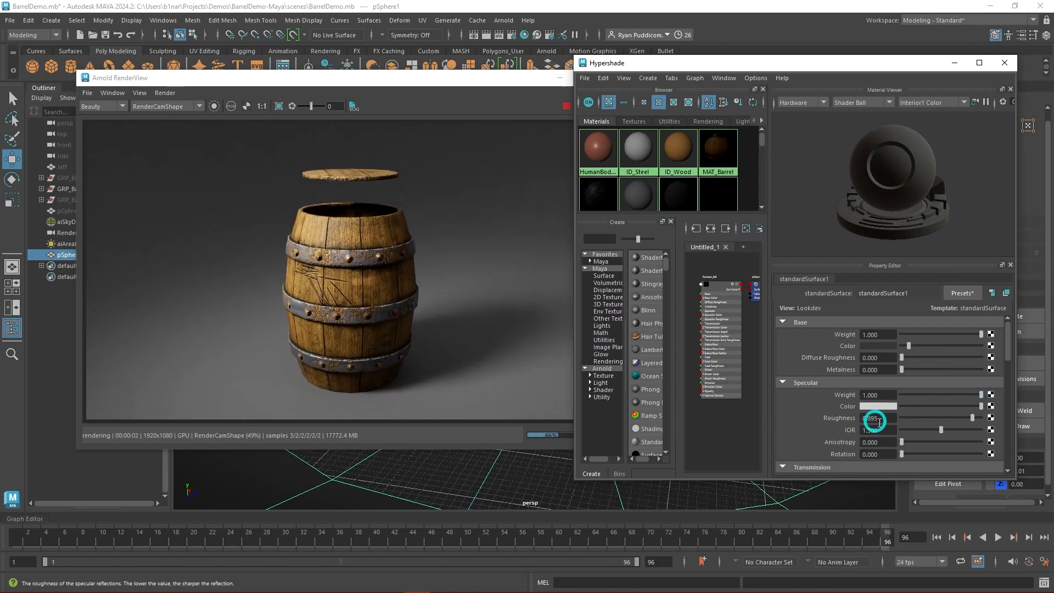
Try specular roughness values of 0, 0.587 and 0.007 on standardSurface1, with a diffuse roughness of 0.538.
{"action": "left_click_drag", "start_coordinate": [975, 420], "coordinate": [901, 420]}
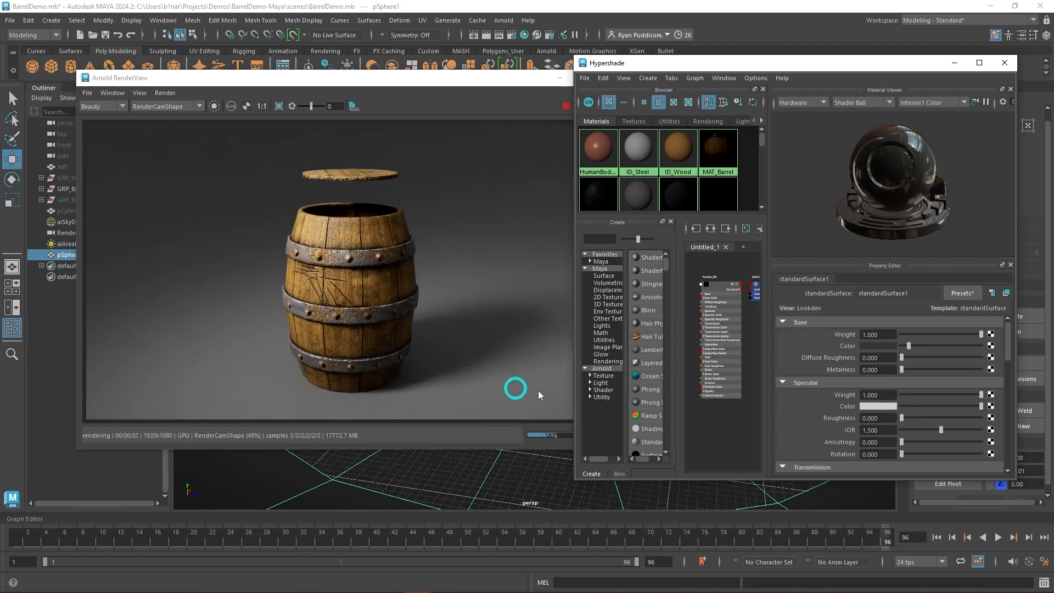
{"action": "left_click_drag", "start_coordinate": [902, 358], "coordinate": [945, 358]}
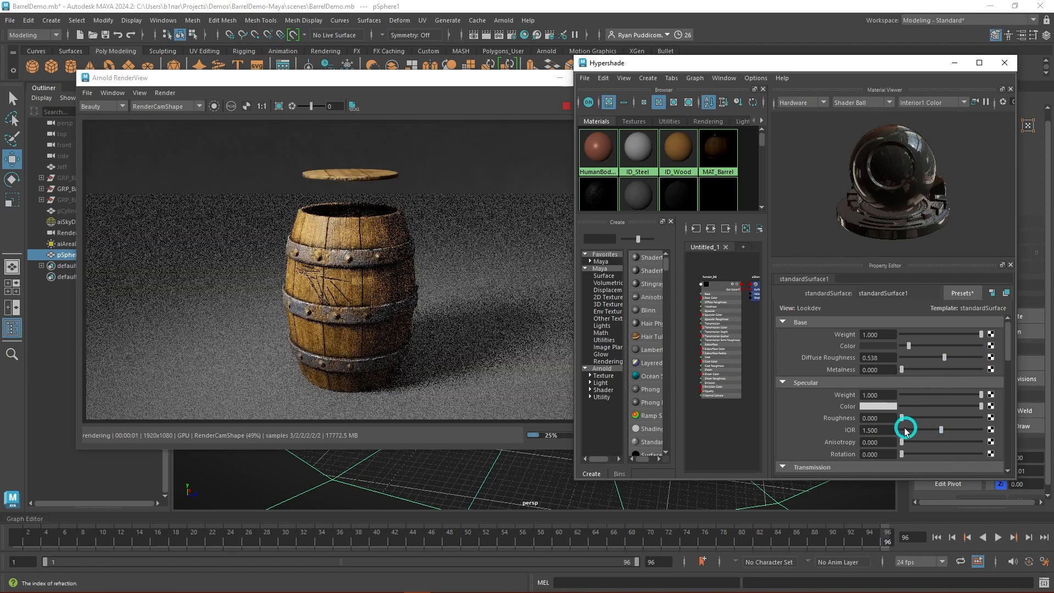
{"action": "left_click_drag", "start_coordinate": [901, 416], "coordinate": [948, 417]}
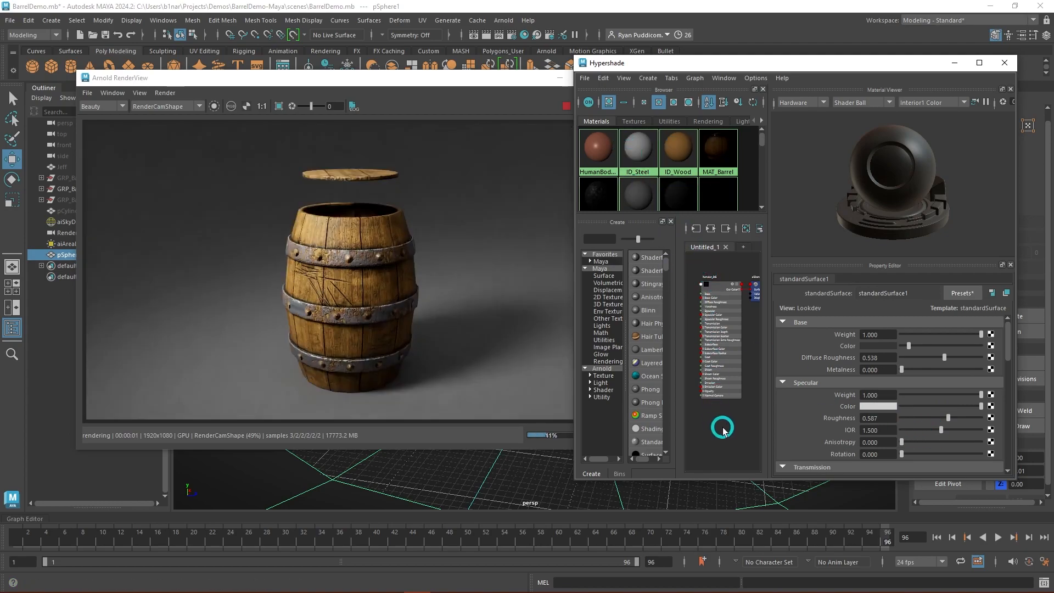
{"action": "left_click", "coordinate": [948, 419]}
{"action": "left_click_drag", "start_coordinate": [948, 418], "coordinate": [902, 419]}
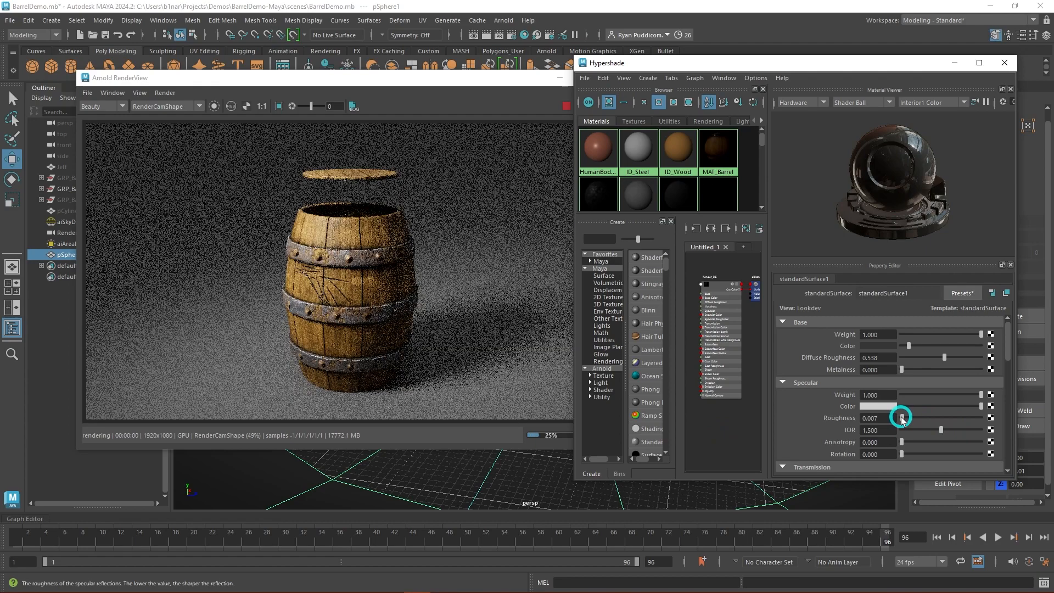
Look through standardSurface1's remaining properties, and try a metalness of 1 before resetting it to 0.
{"action": "scroll", "coordinate": [877, 406], "scroll_direction": "down", "scroll_amount": 10}
{"action": "scroll", "coordinate": [872, 406], "scroll_direction": "down", "scroll_amount": 8}
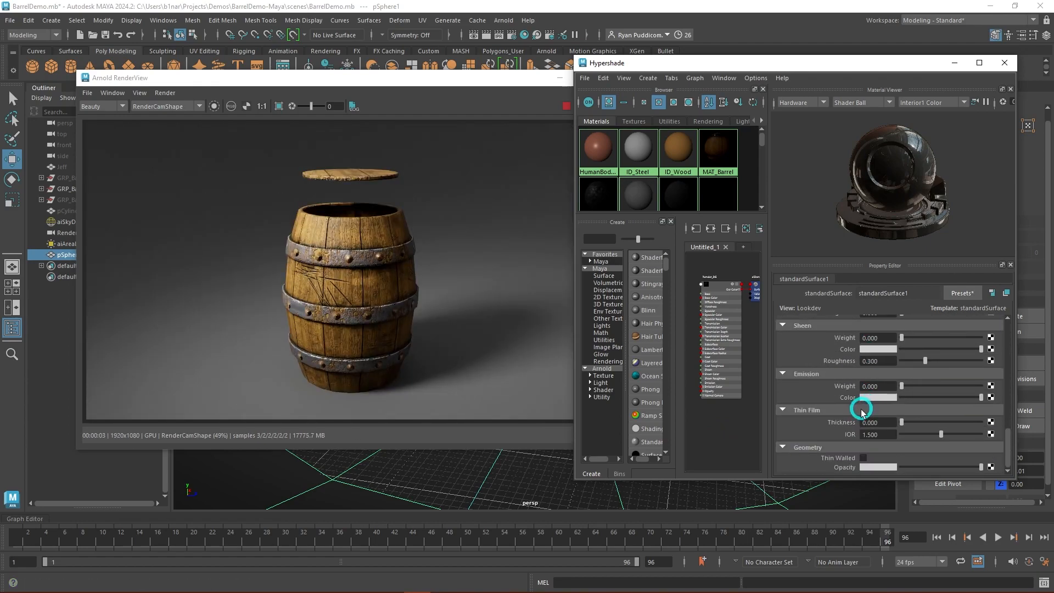
{"action": "scroll", "coordinate": [813, 401], "scroll_direction": "up", "scroll_amount": 8}
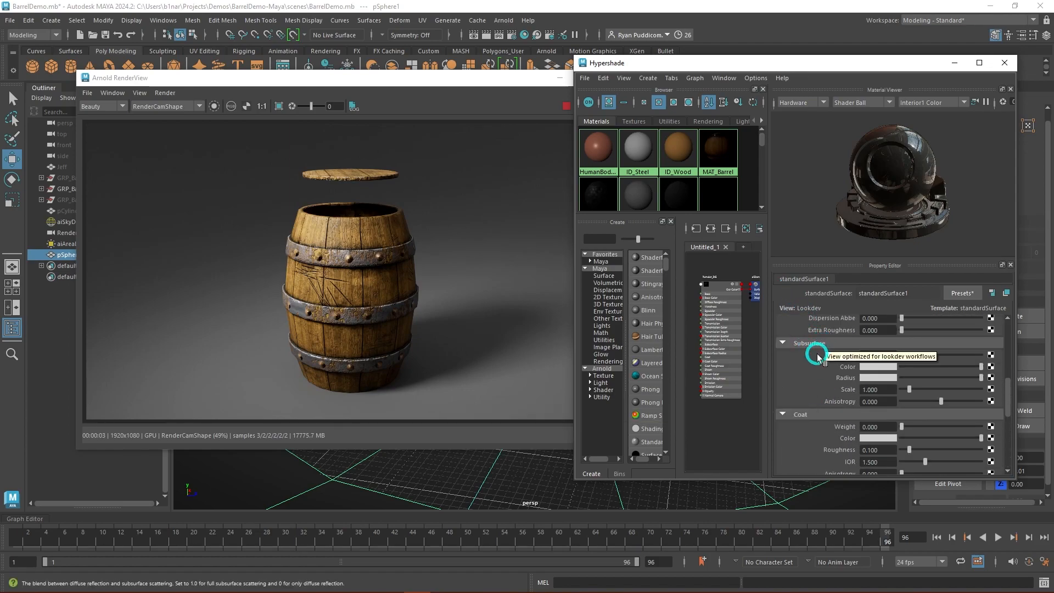
{"action": "scroll", "coordinate": [818, 357], "scroll_direction": "up", "scroll_amount": 5}
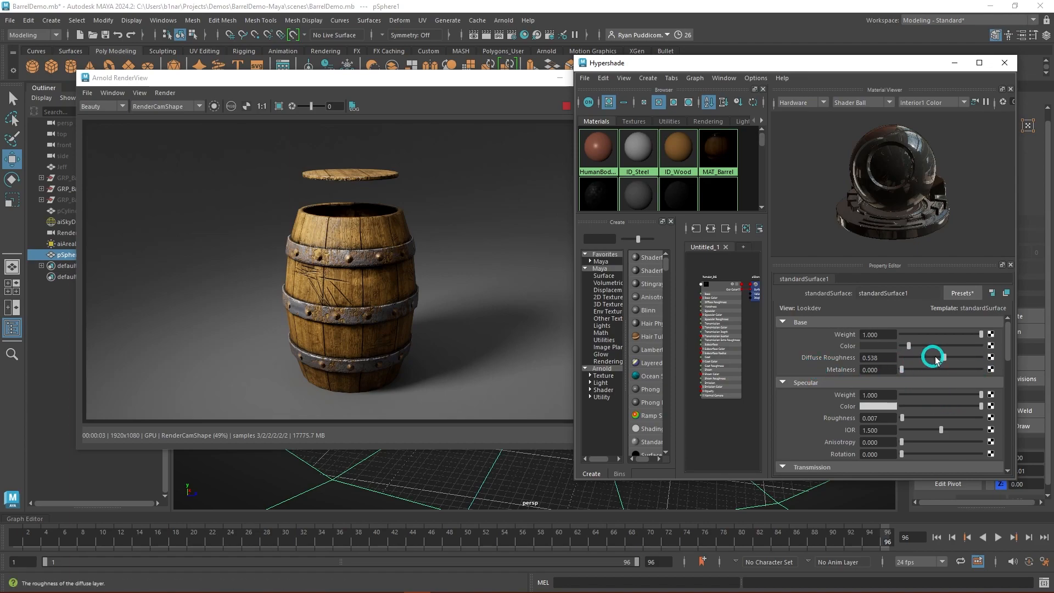
{"action": "left_click_drag", "start_coordinate": [903, 370], "coordinate": [983, 370]}
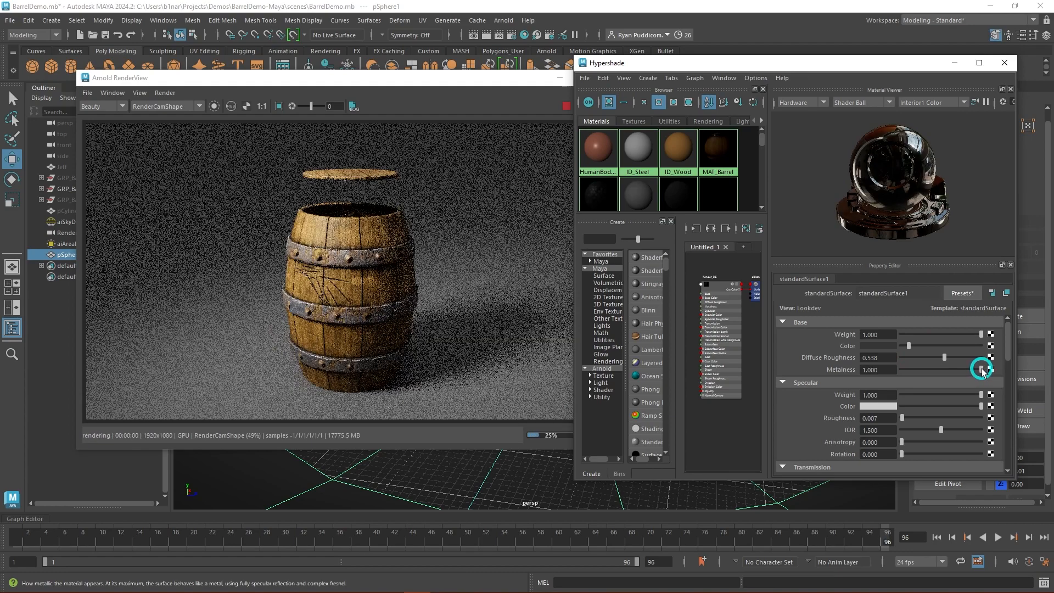
{"action": "left_click_drag", "start_coordinate": [982, 370], "coordinate": [890, 371]}
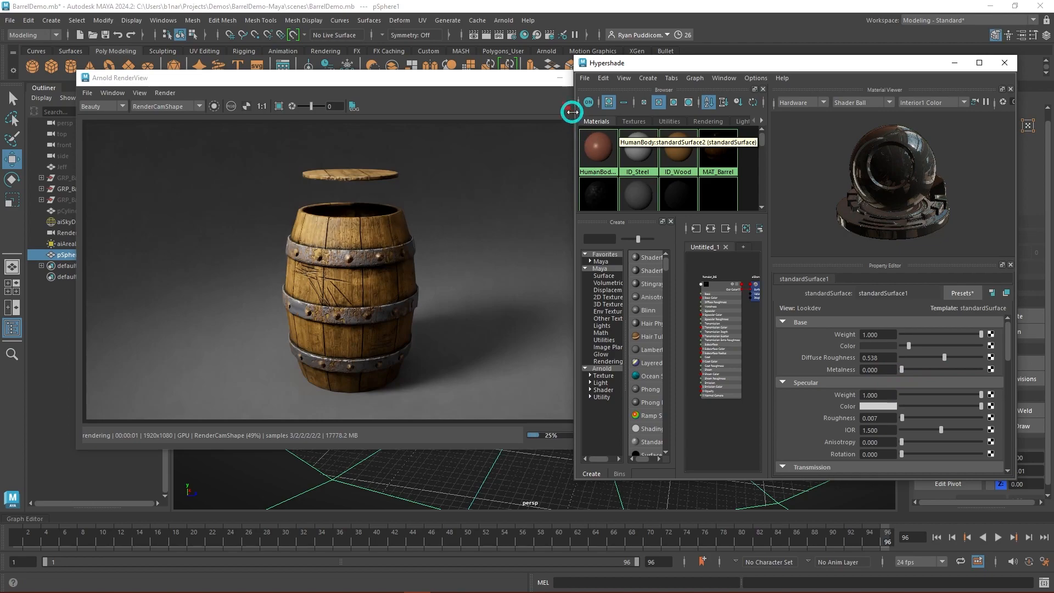
Close the Arnold RenderView and reopen it to start a fresh render.
{"action": "left_click", "coordinate": [571, 113]}
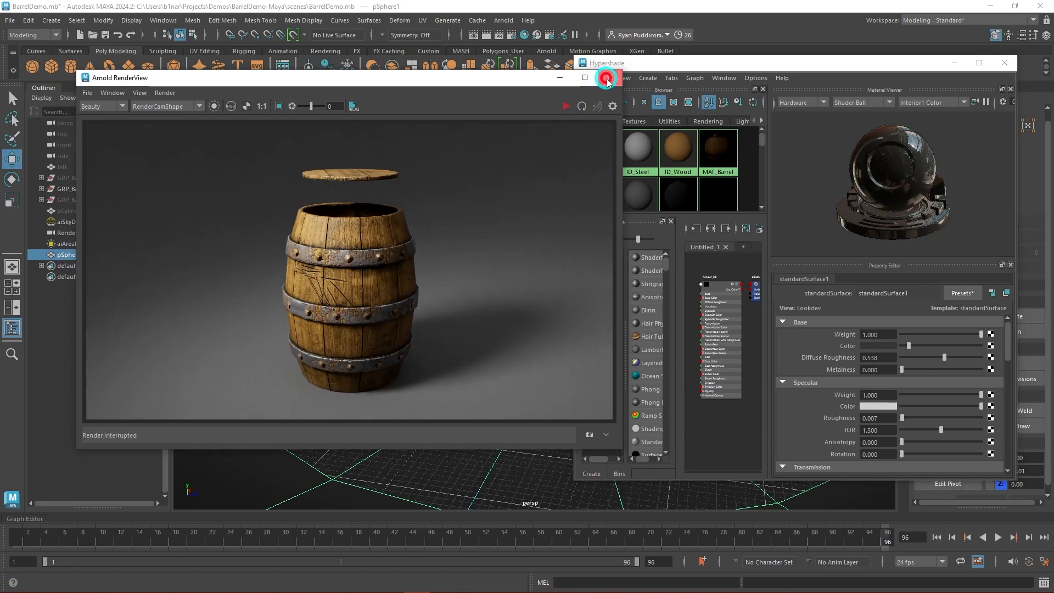
{"action": "left_click", "coordinate": [606, 78]}
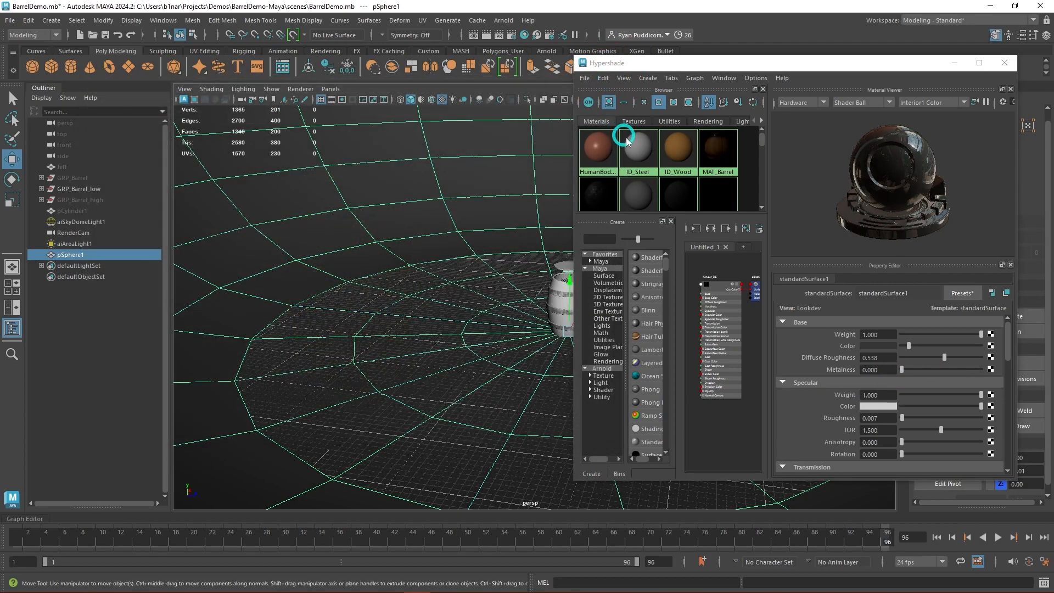
{"action": "left_click", "coordinate": [505, 22]}
{"action": "left_click", "coordinate": [536, 45]}
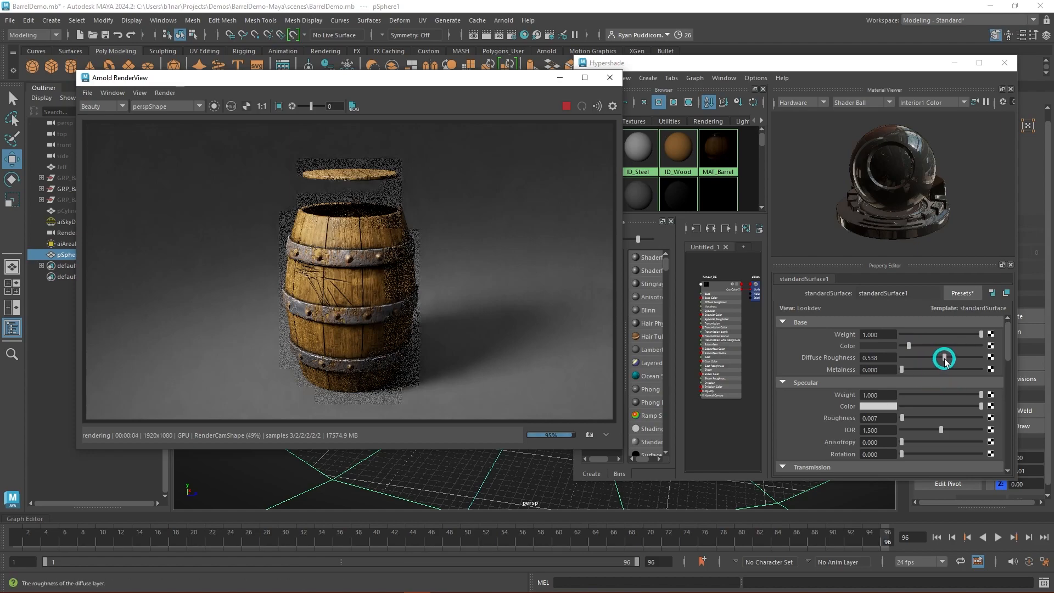
Set standardSurface1's specular roughness to 0.839 and its diffuse roughness to 0.895, and check the render.
{"action": "left_click_drag", "start_coordinate": [945, 360], "coordinate": [916, 364]}
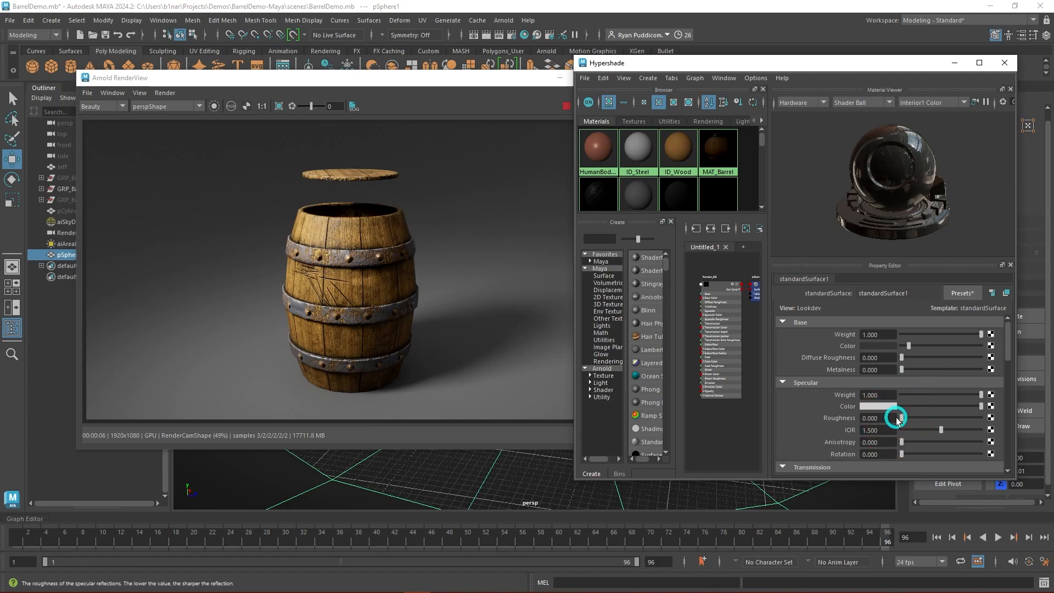
{"action": "left_click_drag", "start_coordinate": [899, 420], "coordinate": [968, 420]}
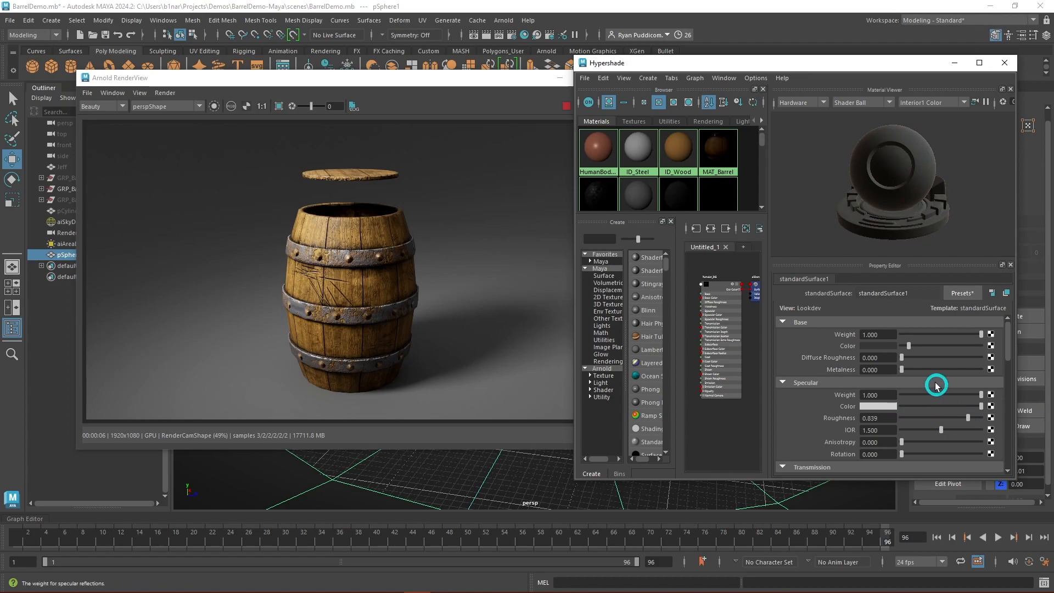
{"action": "left_click_drag", "start_coordinate": [902, 358], "coordinate": [976, 359]}
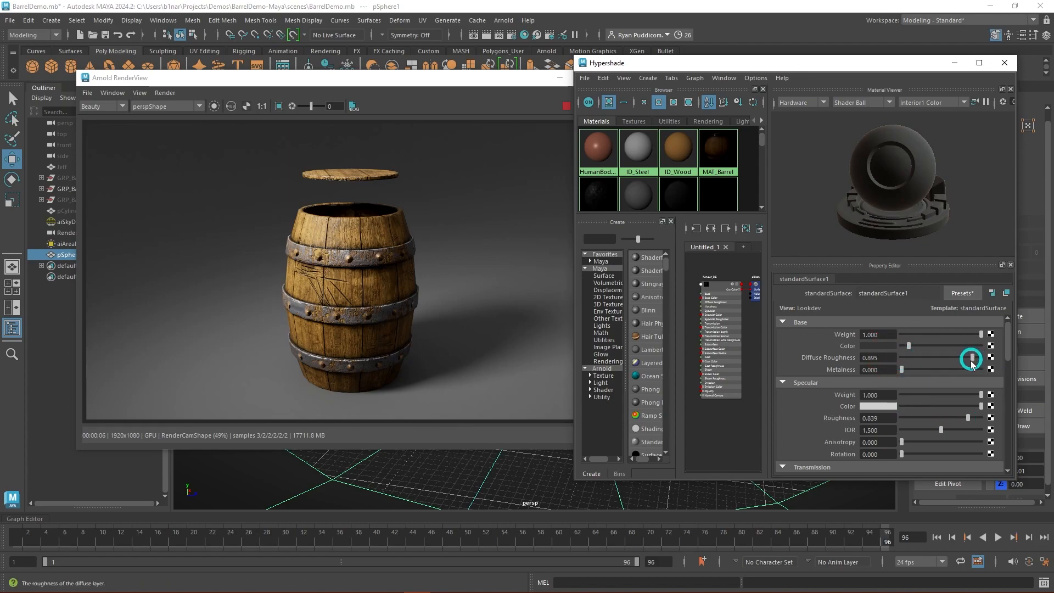
{"action": "left_click", "coordinate": [551, 112]}
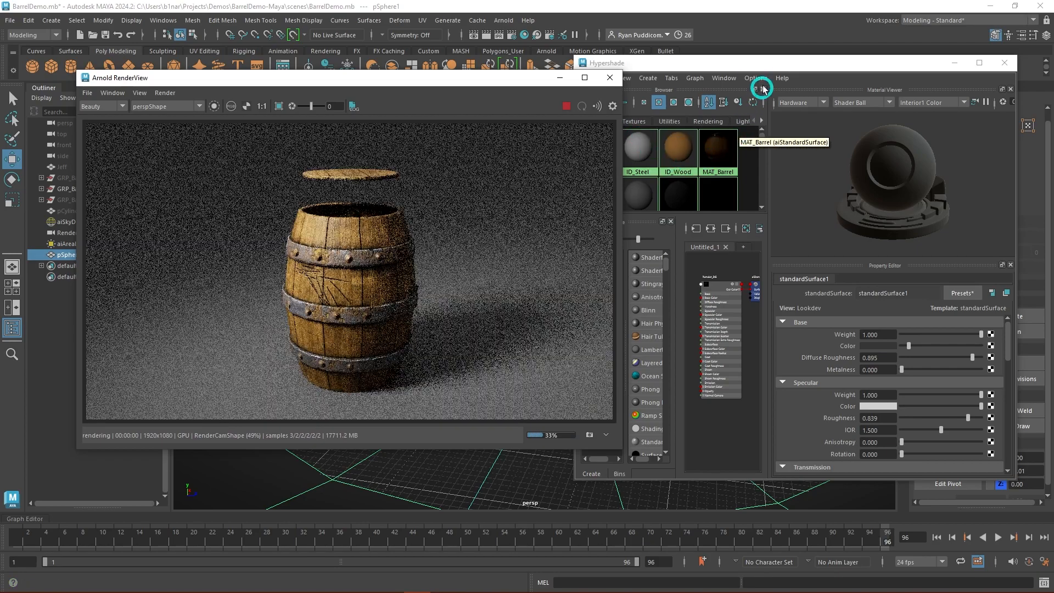
Return to the Hypershade work area and save the scene.
{"action": "left_click", "coordinate": [766, 64]}
{"action": "left_click", "coordinate": [735, 429]}
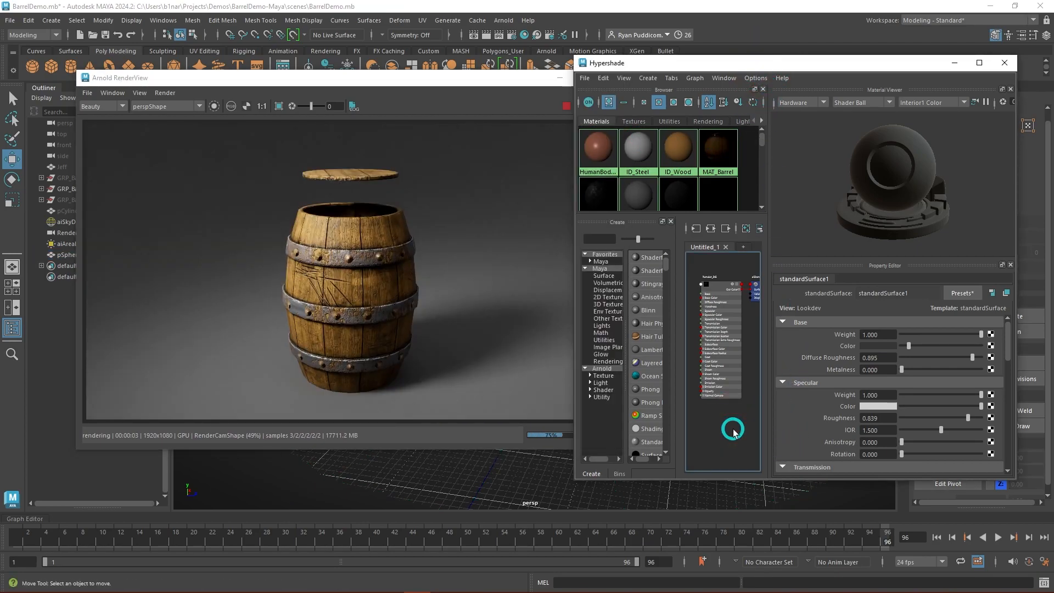
{"action": "key", "text": "ctrl+s"}
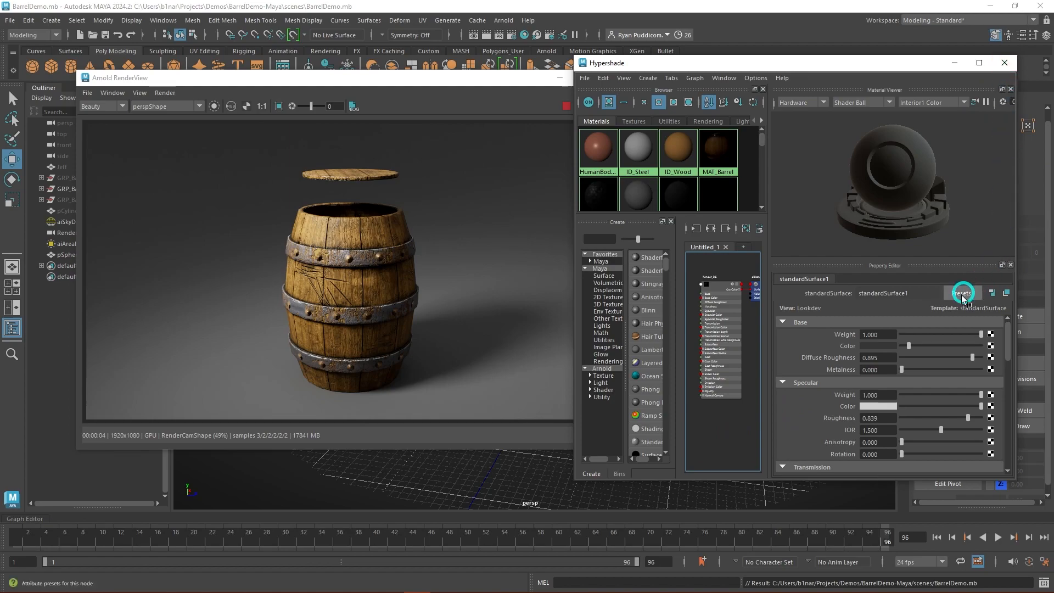
Darken standardSurface1's base color slightly, and assign the existing Render_BG material to the bowl again.
{"action": "left_click_drag", "start_coordinate": [911, 346], "coordinate": [906, 347]}
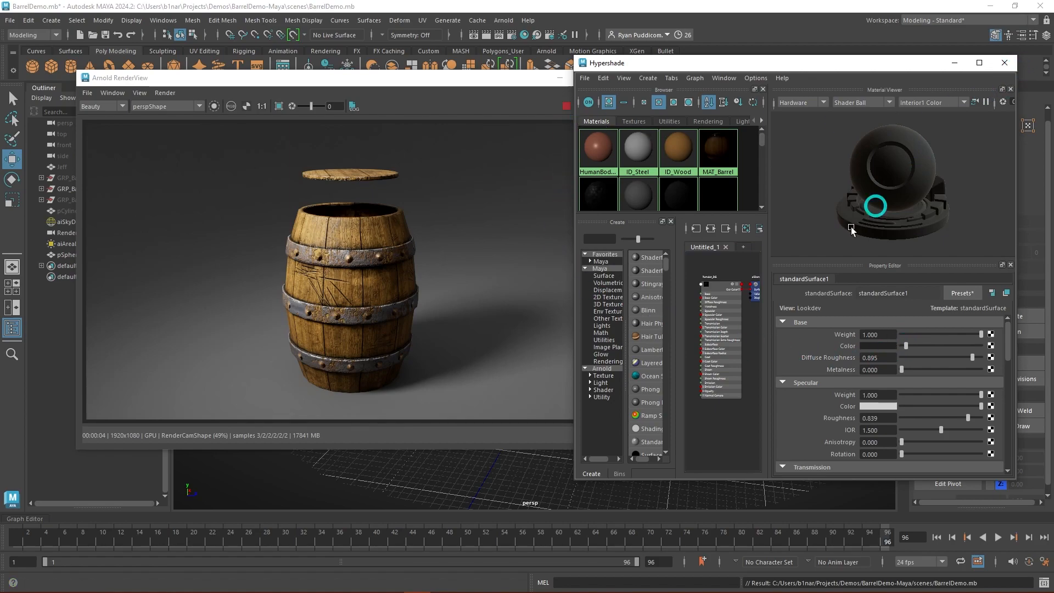
{"action": "left_click", "coordinate": [301, 479]}
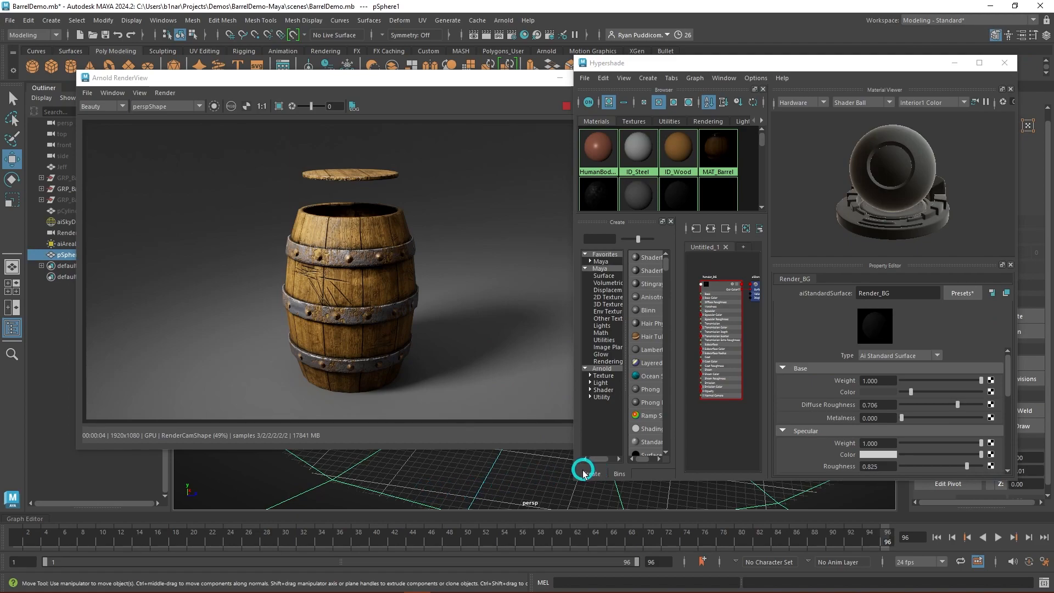
{"action": "right_click", "coordinate": [527, 474]}
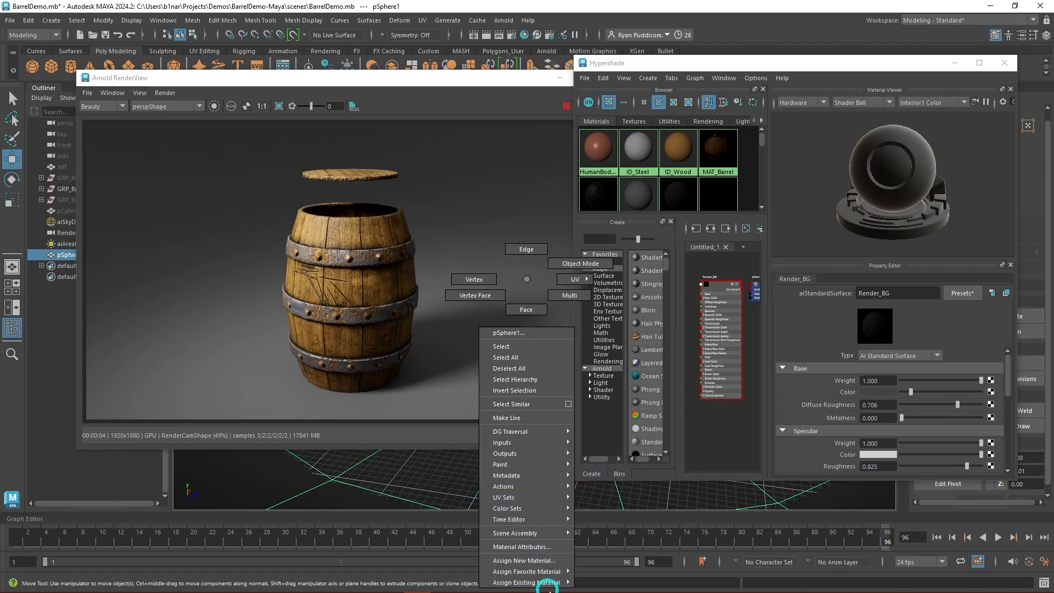
{"action": "mouse_move", "coordinate": [546, 582]}
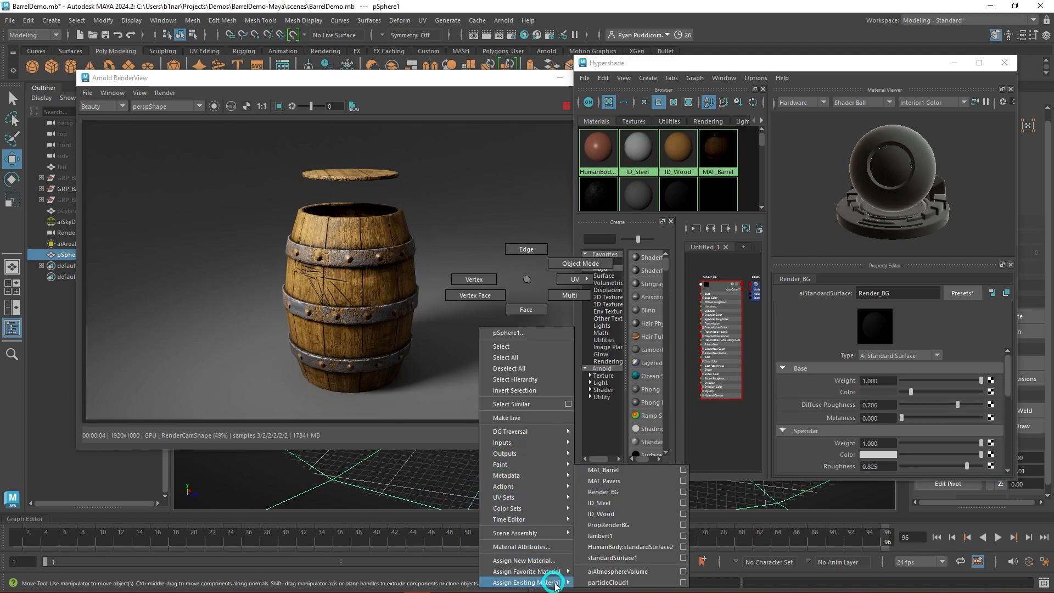
{"action": "left_click", "coordinate": [615, 501]}
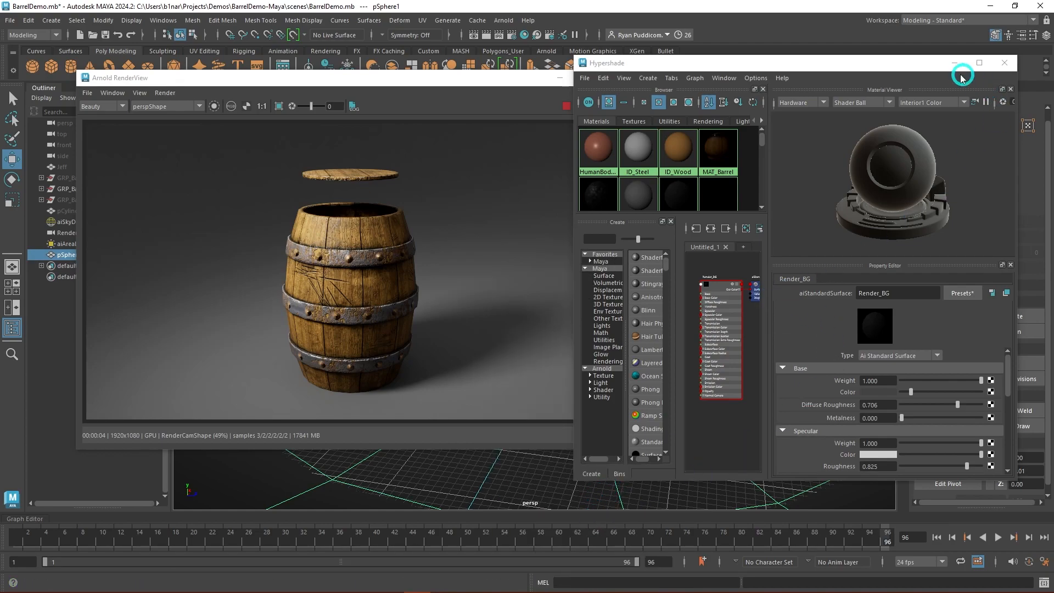
Close the Hypershade and move the Arnold RenderView away from the Outliner.
{"action": "left_click", "coordinate": [1003, 65]}
{"action": "left_click", "coordinate": [478, 82]}
{"action": "left_click_drag", "start_coordinate": [478, 82], "coordinate": [831, 48]}
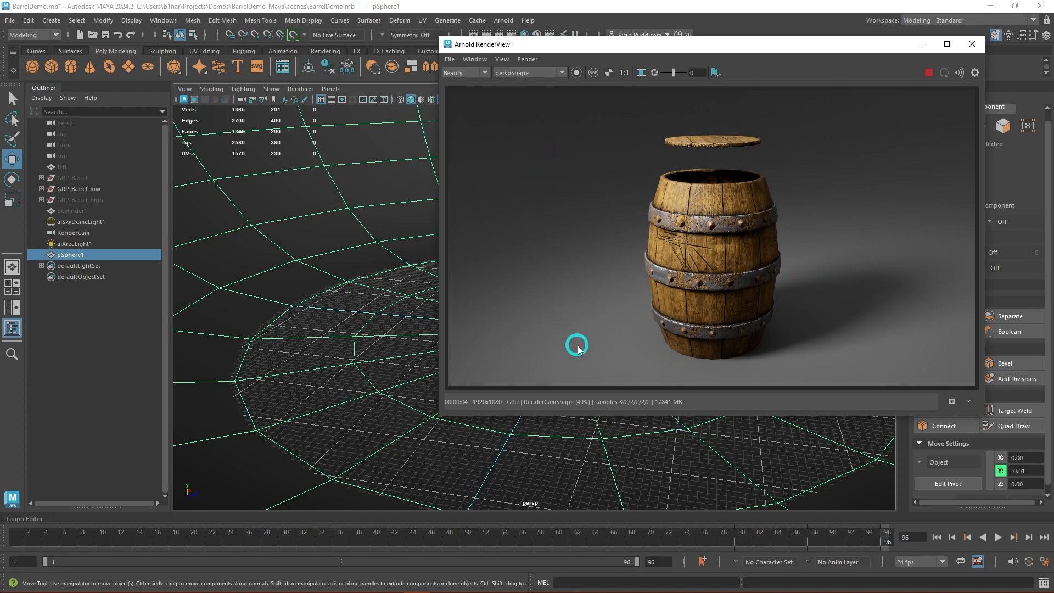
Uncover the area light in the viewport and move it sideways along X to 41.47.
{"action": "left_click_drag", "start_coordinate": [828, 46], "coordinate": [393, 229]}
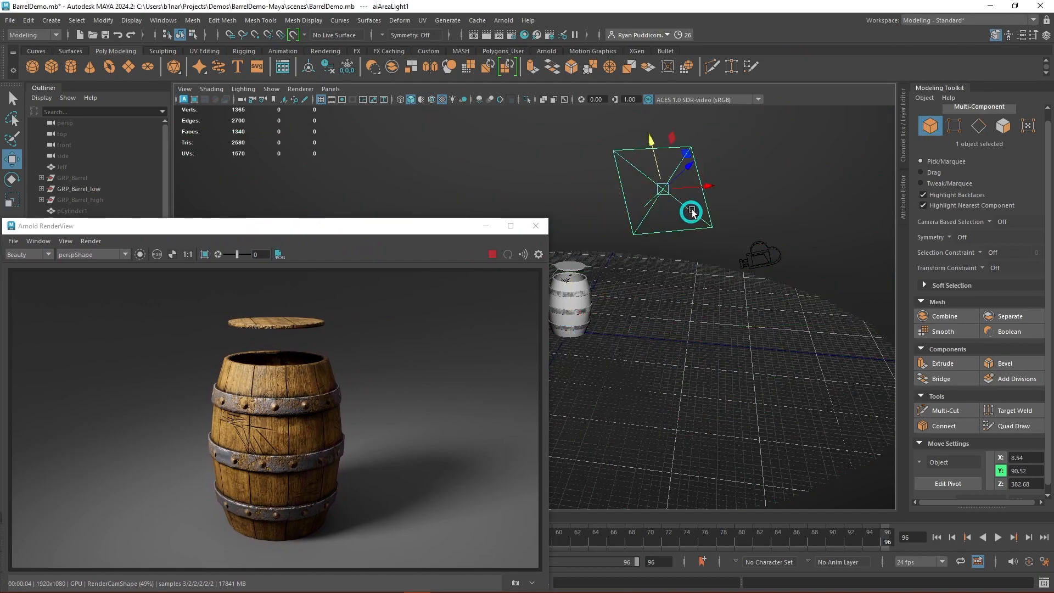
{"action": "left_click_drag", "start_coordinate": [699, 183], "coordinate": [725, 187]}
{"action": "mouse_move", "coordinate": [727, 308]}
{"action": "left_mouse_down", "text": "alt"}
{"action": "mouse_move", "coordinate": [699, 339]}
{"action": "mouse_move", "coordinate": [716, 315]}
{"action": "left_mouse_up", "text": "alt"}
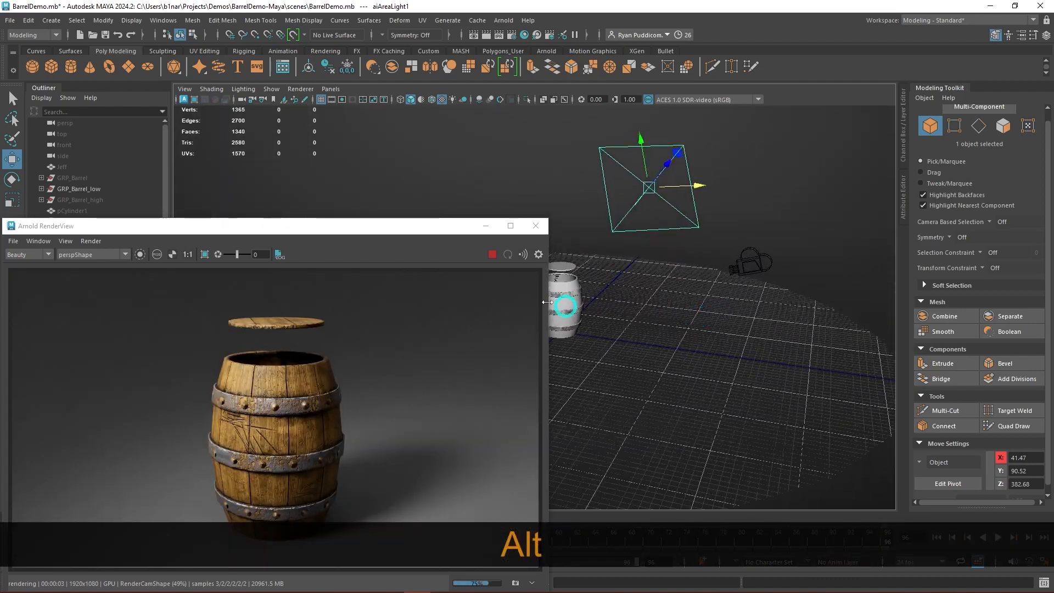
Show the area light's attributes in place of the Modeling Toolkit and lower its Spread to 0.
{"action": "left_click_drag", "start_coordinate": [377, 230], "coordinate": [426, 119]}
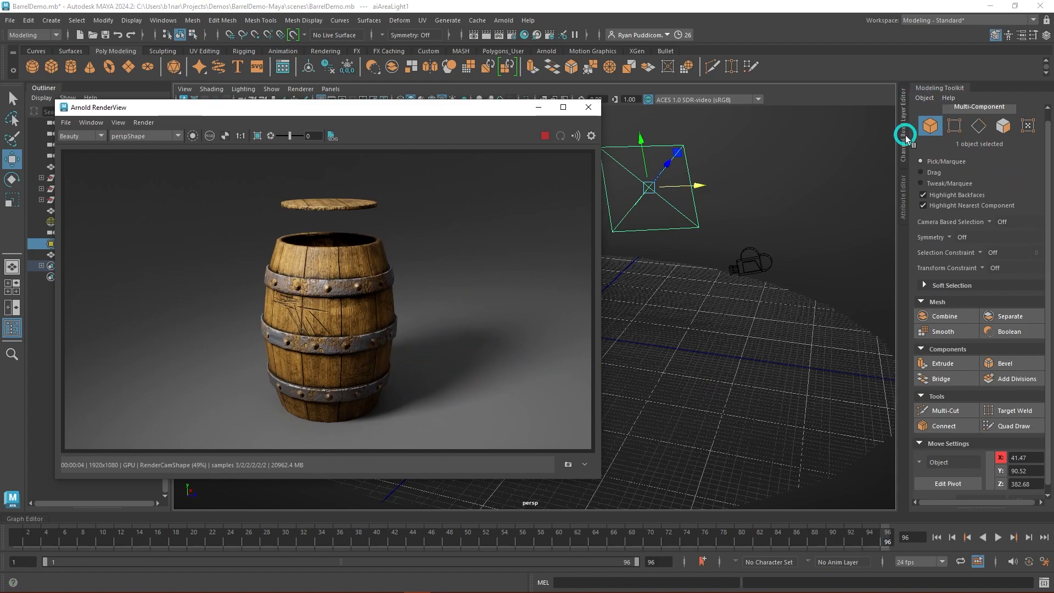
{"action": "left_click", "coordinate": [901, 205]}
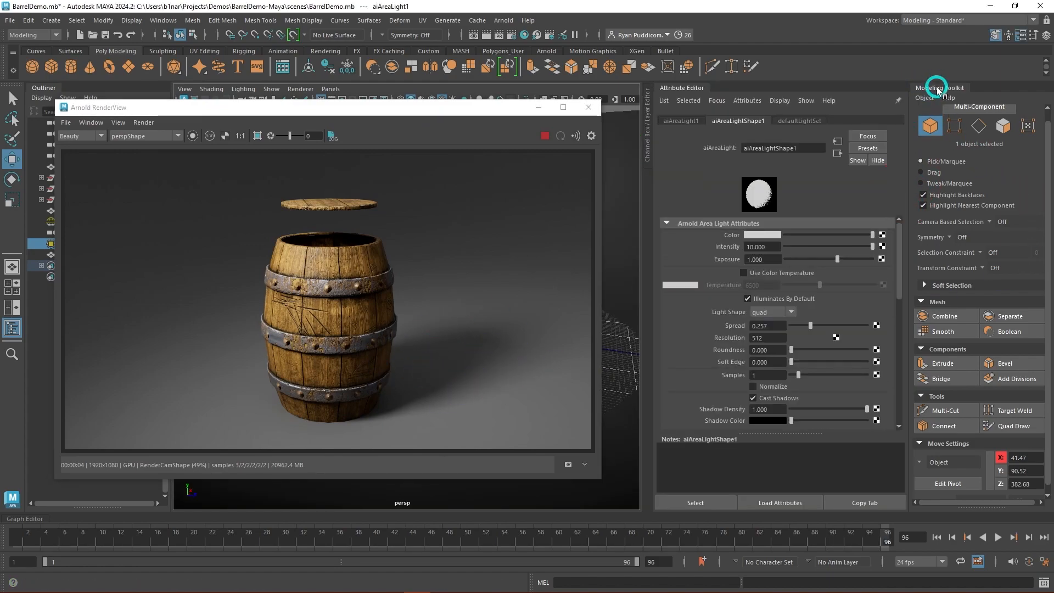
{"action": "left_click", "coordinate": [937, 89]}
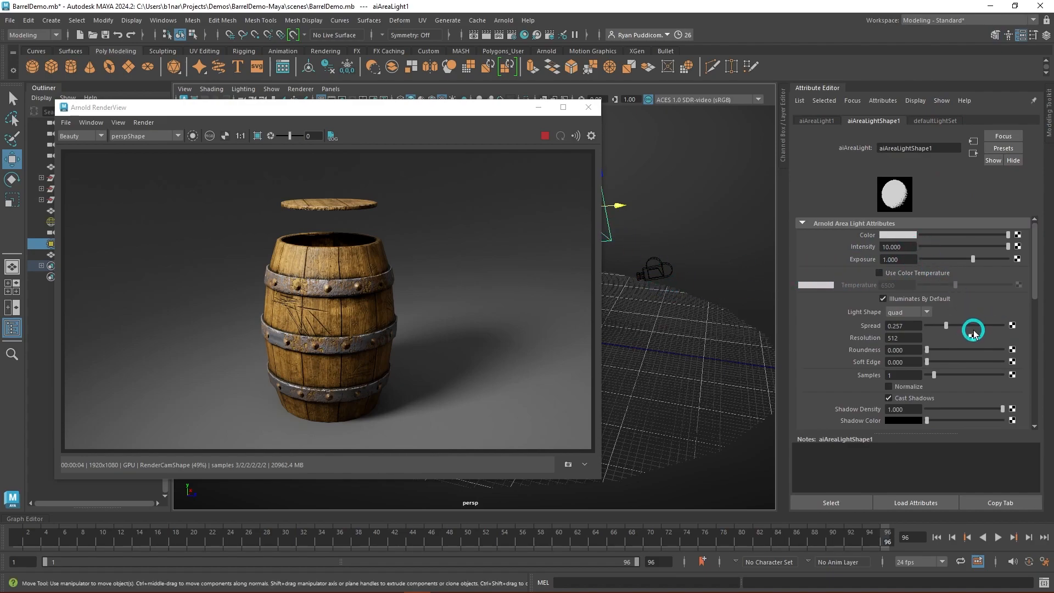
{"action": "left_click_drag", "start_coordinate": [947, 328], "coordinate": [903, 332]}
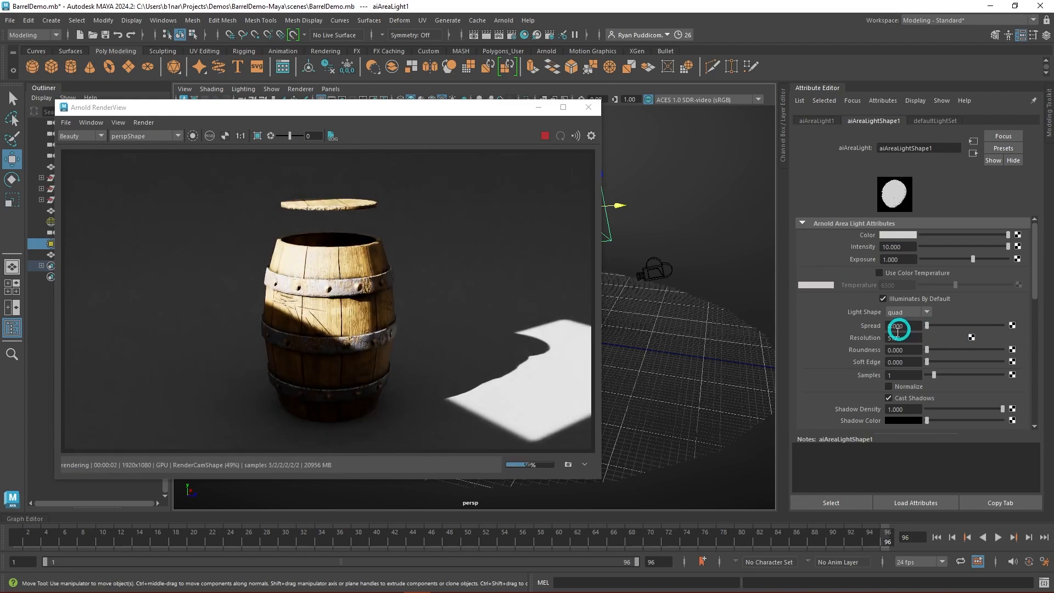
Switch the RenderView camera to perspShape and view the barrel and the light's patch on the floor from above.
{"action": "left_click_drag", "start_coordinate": [642, 336], "coordinate": [636, 360], "text": "alt"}
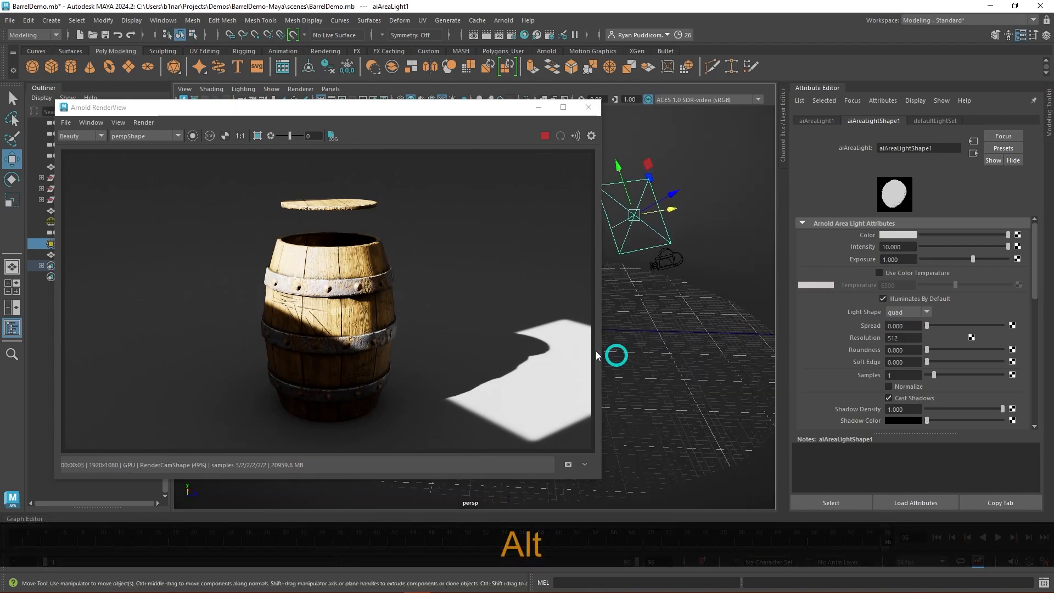
{"action": "left_click", "coordinate": [162, 136]}
{"action": "left_click", "coordinate": [158, 144]}
{"action": "left_click", "coordinate": [169, 141]}
{"action": "left_click", "coordinate": [158, 144]}
{"action": "left_click_drag", "start_coordinate": [607, 322], "coordinate": [565, 363], "text": "alt"}
{"action": "middle_click_drag", "start_coordinate": [699, 384], "coordinate": [695, 368], "text": "alt"}
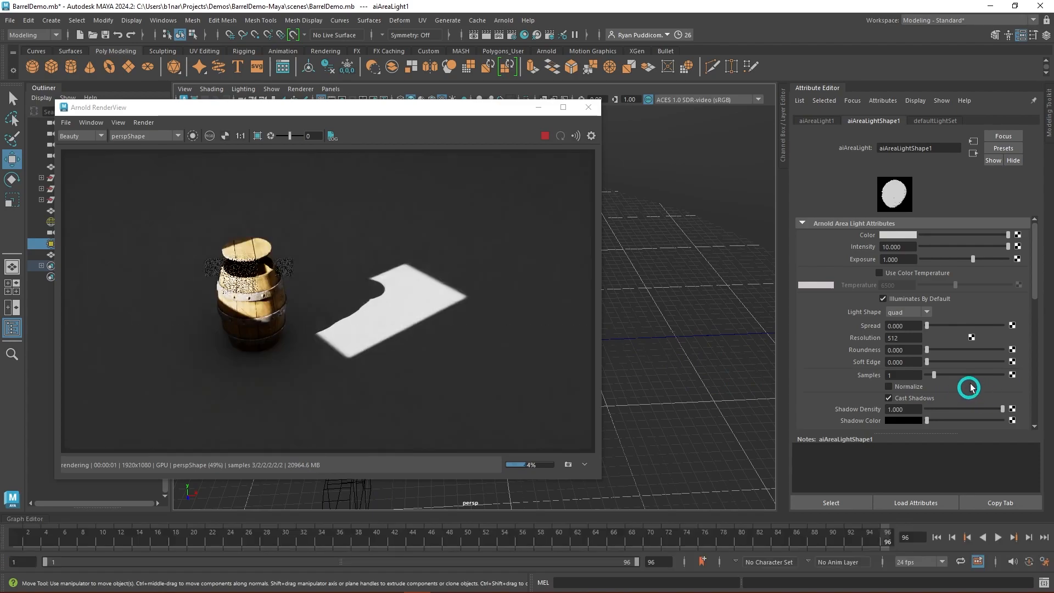
Raise the area light's Roundness to 1 and its Soft Edge to 1.
{"action": "left_click_drag", "start_coordinate": [927, 352], "coordinate": [1039, 355]}
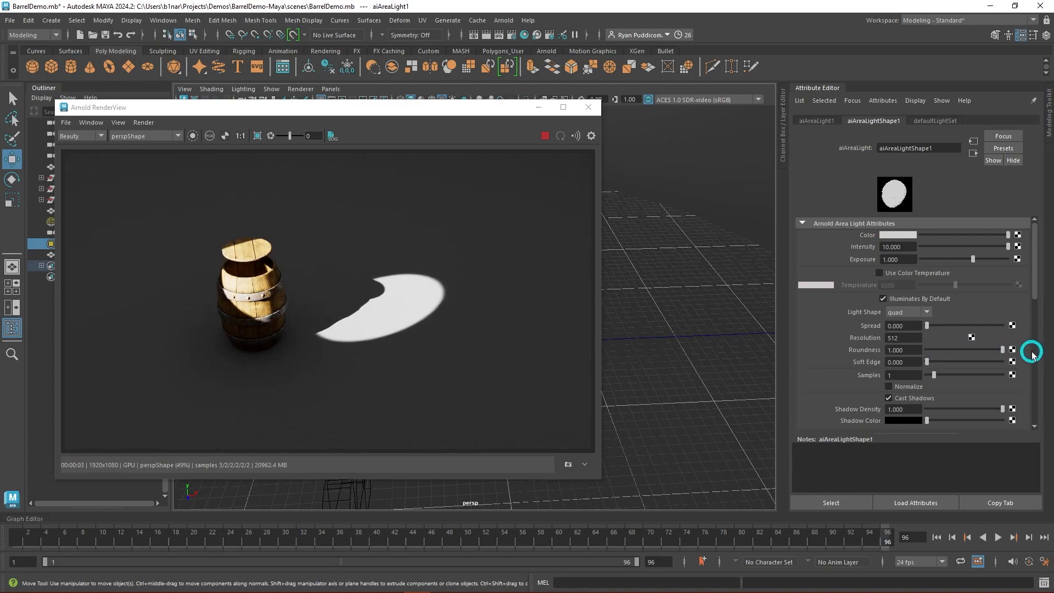
{"action": "mouse_move", "coordinate": [1003, 351]}
{"action": "left_mouse_down"}
{"action": "mouse_move", "coordinate": [947, 356]}
{"action": "mouse_move", "coordinate": [1021, 354]}
{"action": "left_mouse_up"}
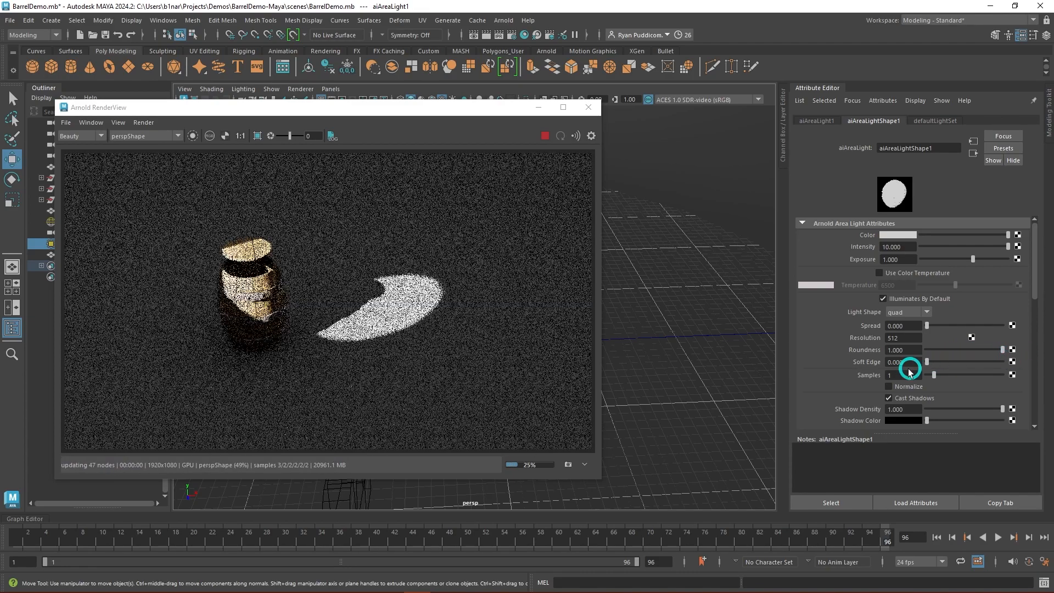
{"action": "left_click_drag", "start_coordinate": [928, 362], "coordinate": [1012, 368]}
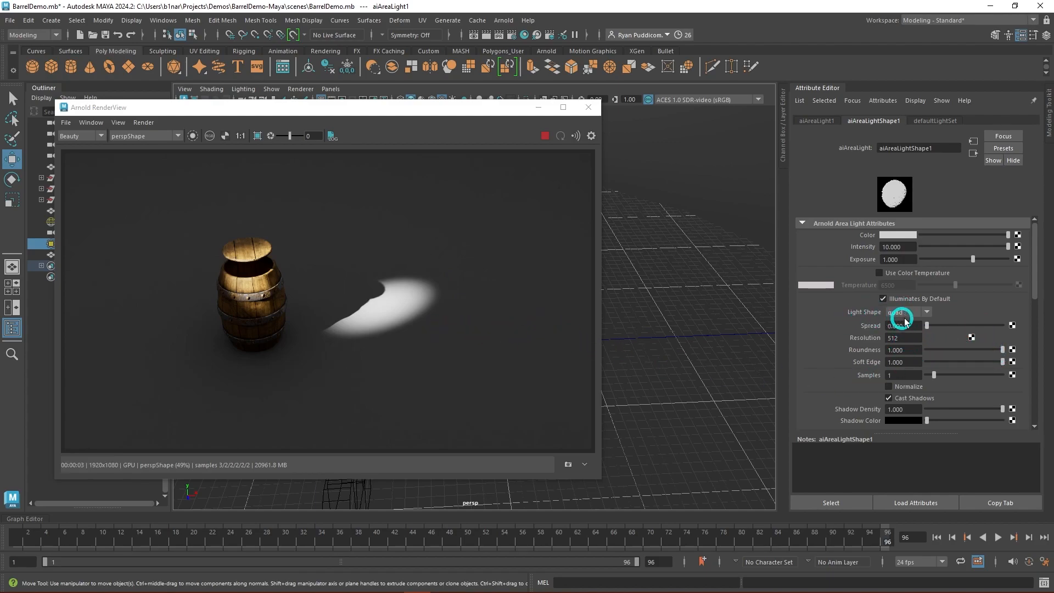
Try the cylinder and disk light shapes on the area light, raising the disk's Spread to 0.132.
{"action": "left_click", "coordinate": [928, 313]}
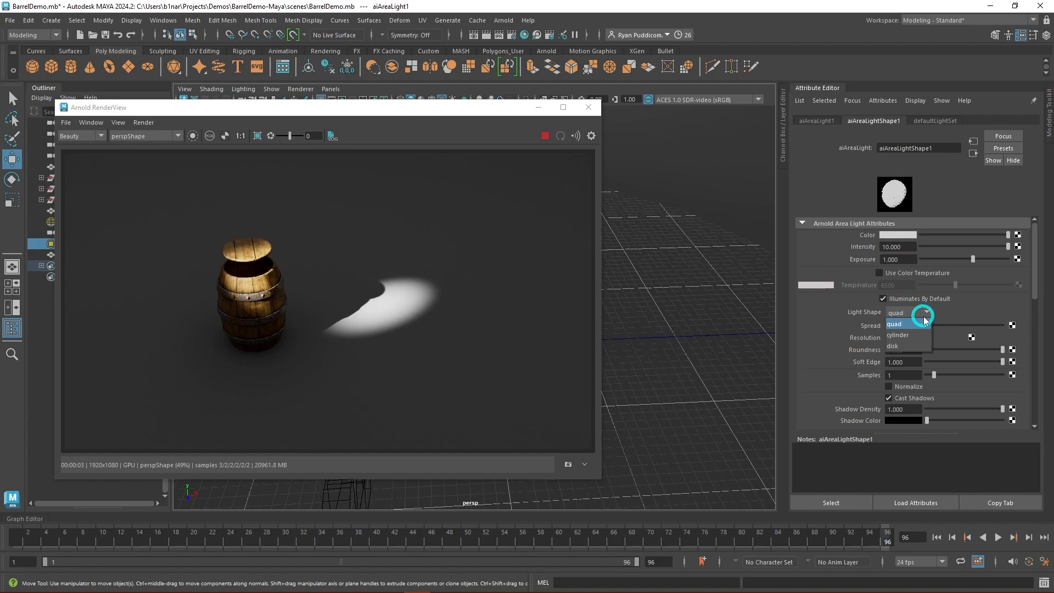
{"action": "left_click", "coordinate": [928, 335]}
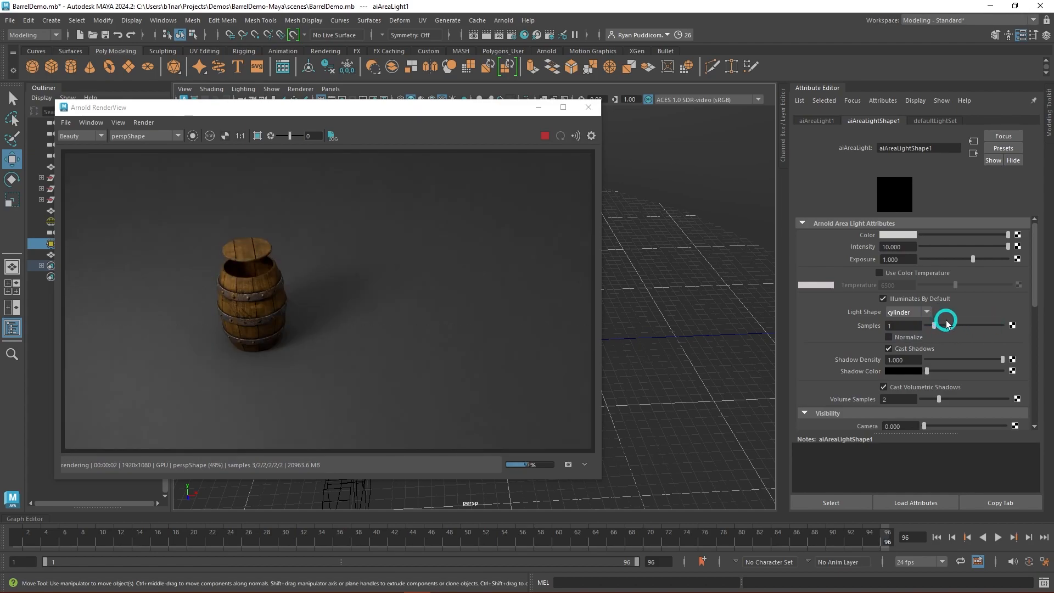
{"action": "left_click", "coordinate": [928, 313]}
{"action": "left_click", "coordinate": [907, 345]}
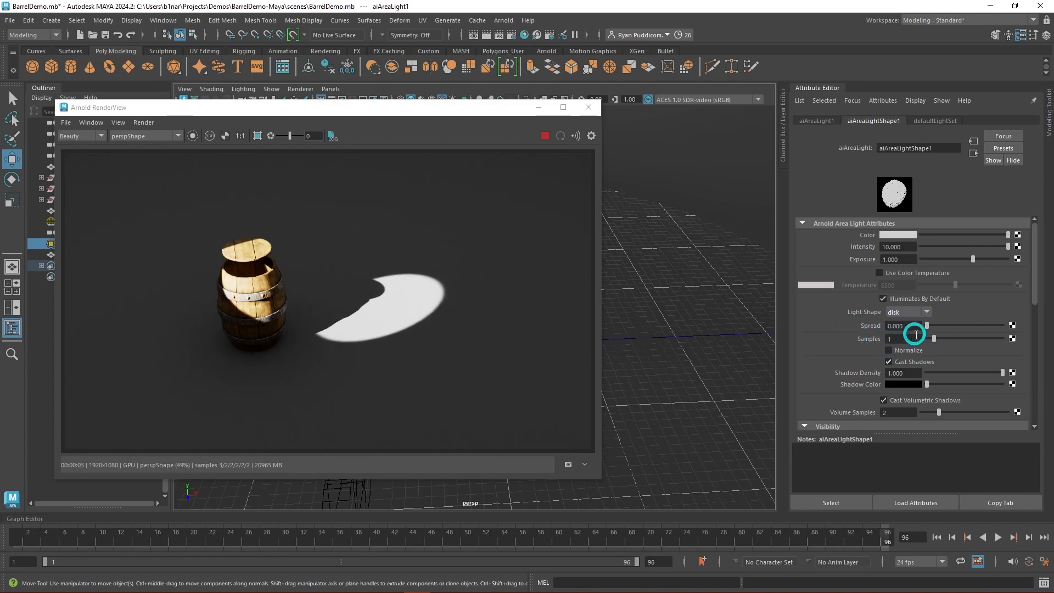
{"action": "mouse_move", "coordinate": [928, 327]}
{"action": "left_mouse_down"}
{"action": "mouse_move", "coordinate": [996, 330]}
{"action": "mouse_move", "coordinate": [937, 334]}
{"action": "left_mouse_up"}
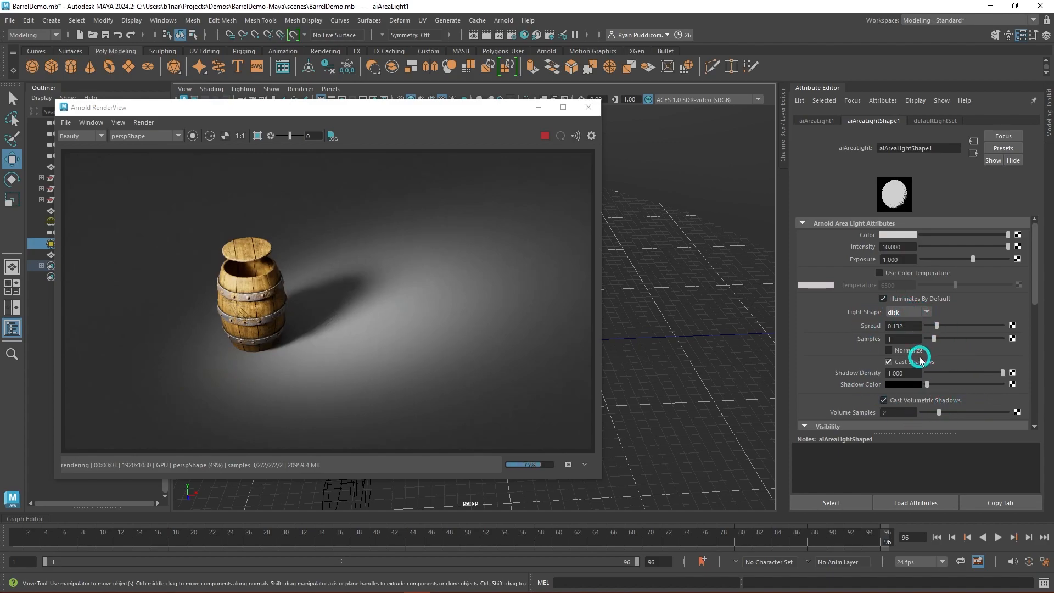
Preview the cylinder shape again, set the area light back to quad, and move the RenderView clear of the Outliner.
{"action": "left_click", "coordinate": [927, 312]}
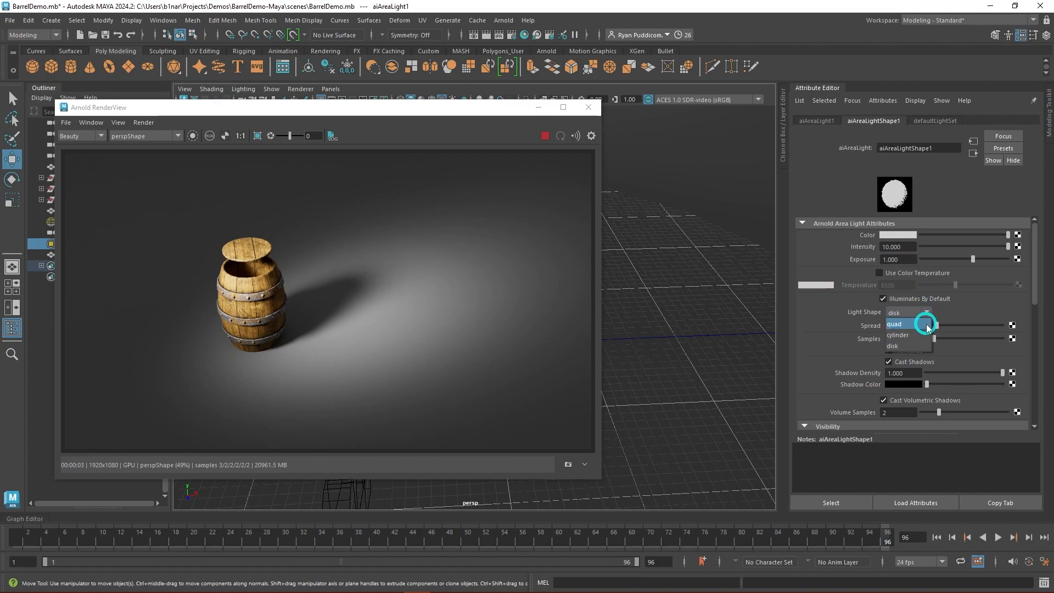
{"action": "left_click", "coordinate": [901, 335]}
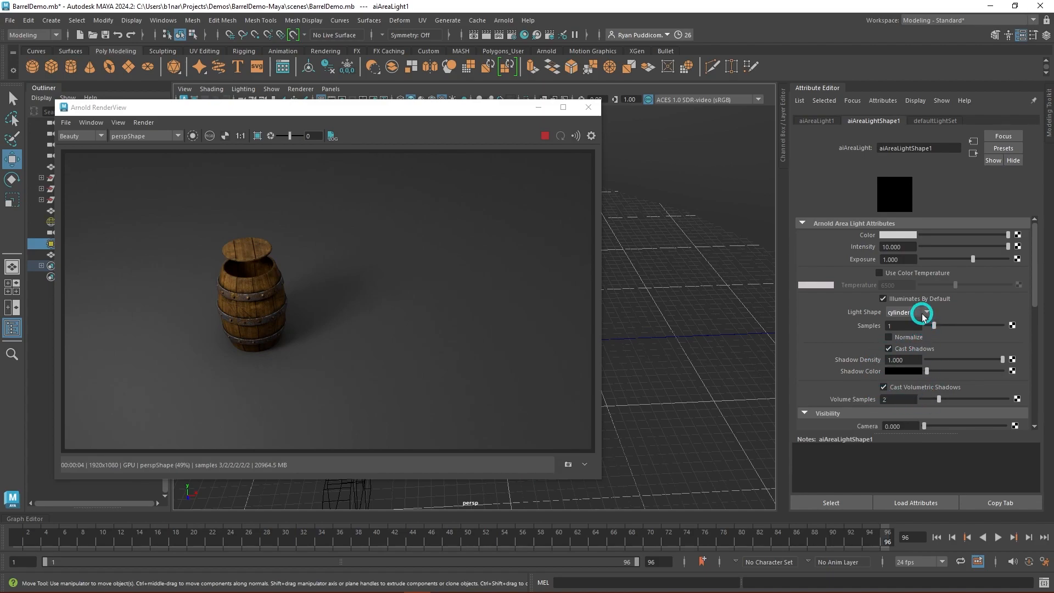
{"action": "left_click_drag", "start_coordinate": [473, 113], "coordinate": [478, 157]}
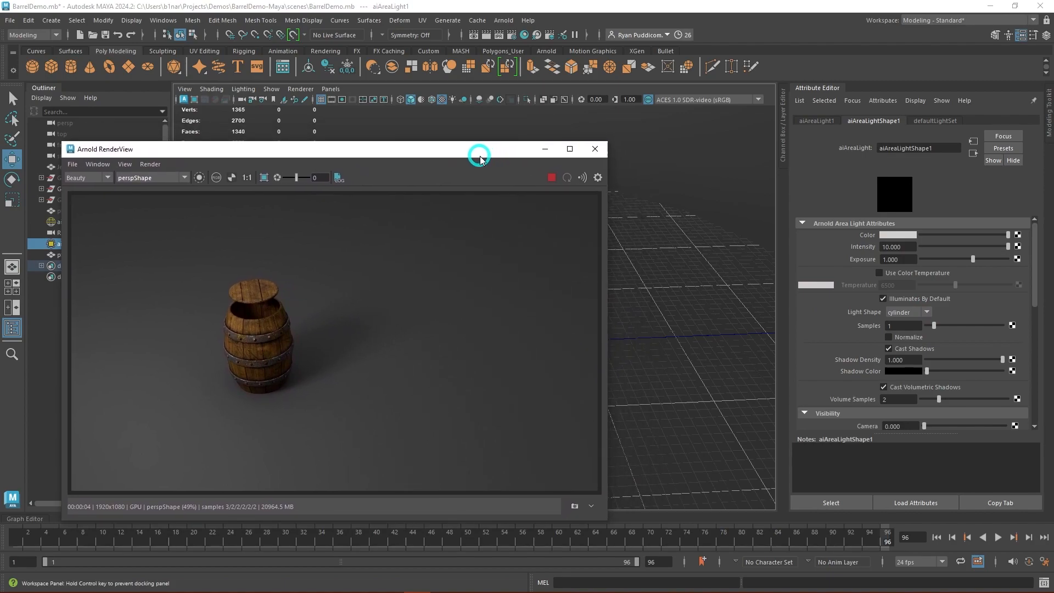
{"action": "left_click", "coordinate": [923, 311]}
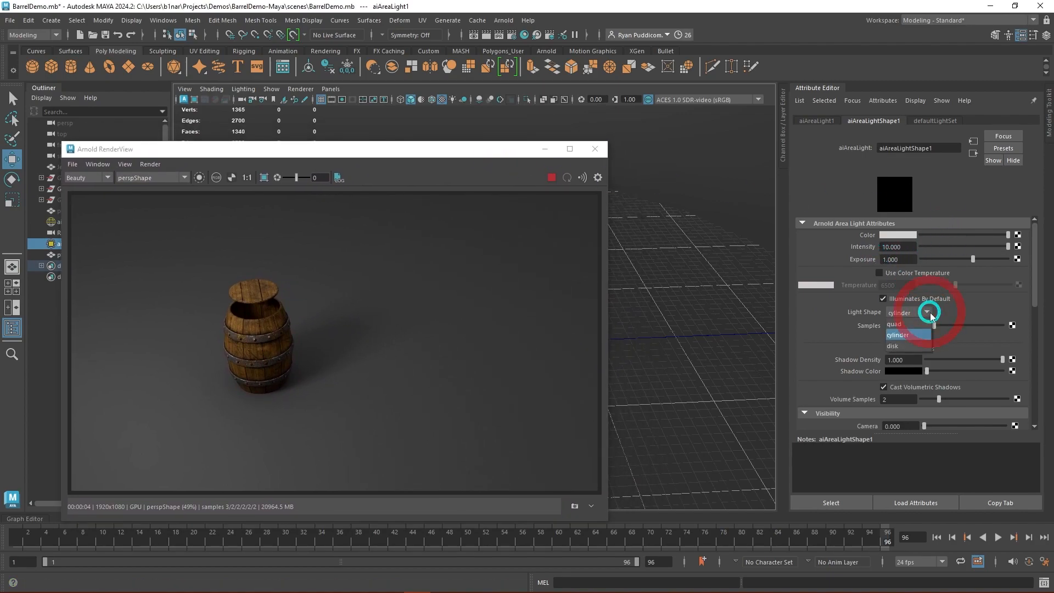
{"action": "left_click", "coordinate": [900, 320]}
{"action": "left_click_drag", "start_coordinate": [369, 159], "coordinate": [511, 71]}
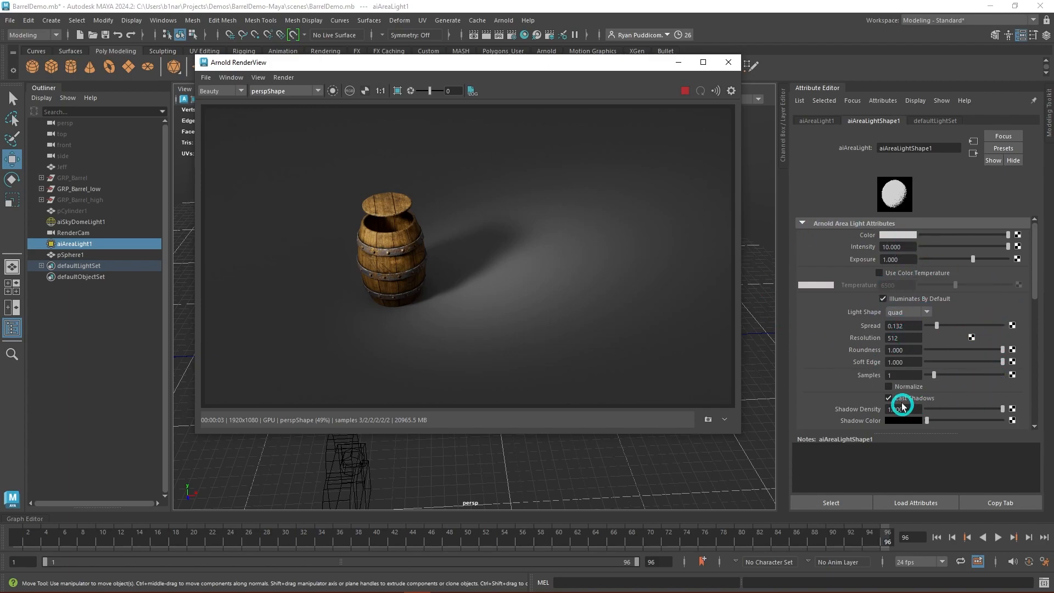
Try the light's Normalize option, and switch the RenderView camera back to RenderCamShape with the barrel centred in the frame.
{"action": "left_click", "coordinate": [889, 388]}
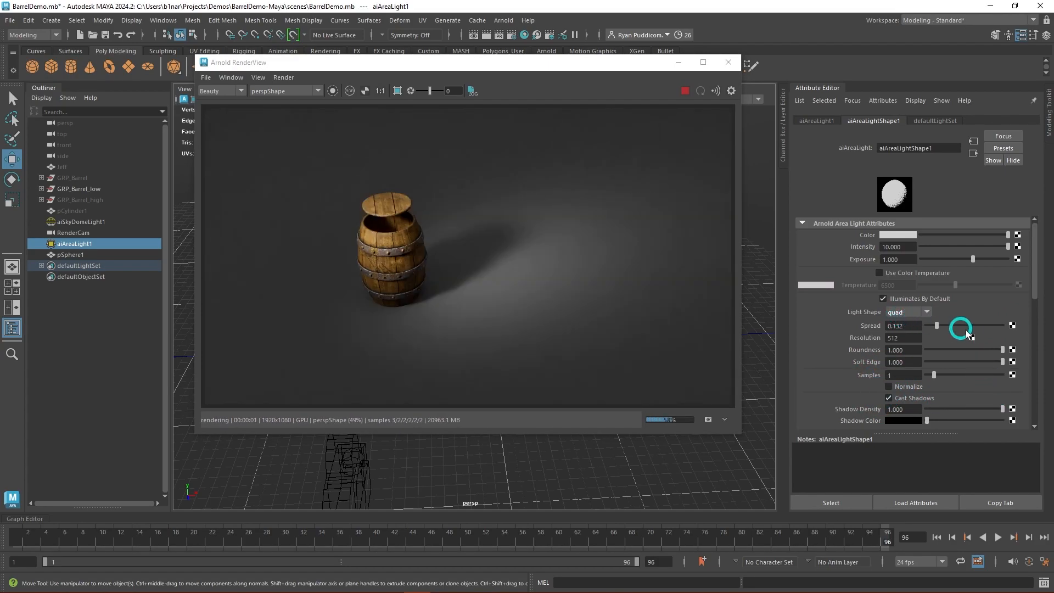
{"action": "scroll", "coordinate": [541, 331], "scroll_direction": "up", "scroll_amount": 2}
{"action": "middle_click_drag", "start_coordinate": [509, 272], "coordinate": [561, 312], "text": "alt"}
{"action": "left_click", "coordinate": [318, 92]}
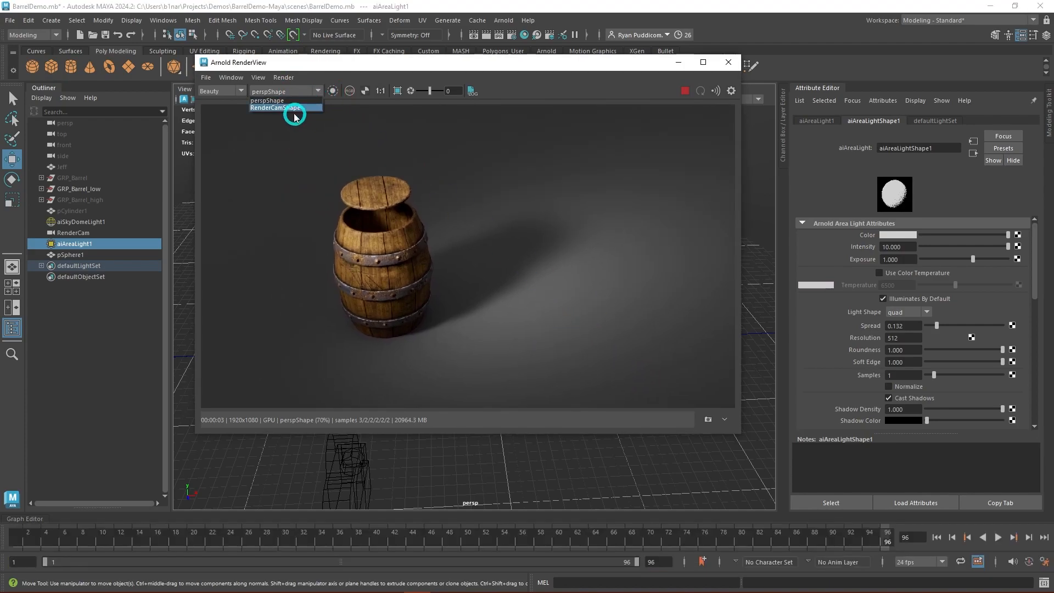
{"action": "left_click", "coordinate": [286, 108]}
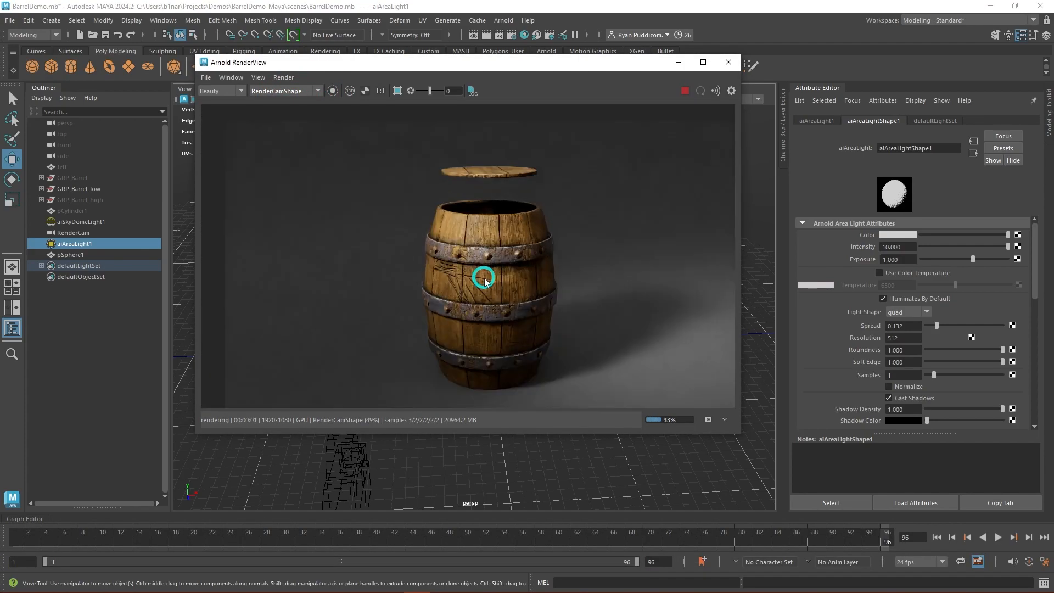
{"action": "middle_click_drag", "start_coordinate": [511, 291], "coordinate": [485, 272], "text": "alt"}
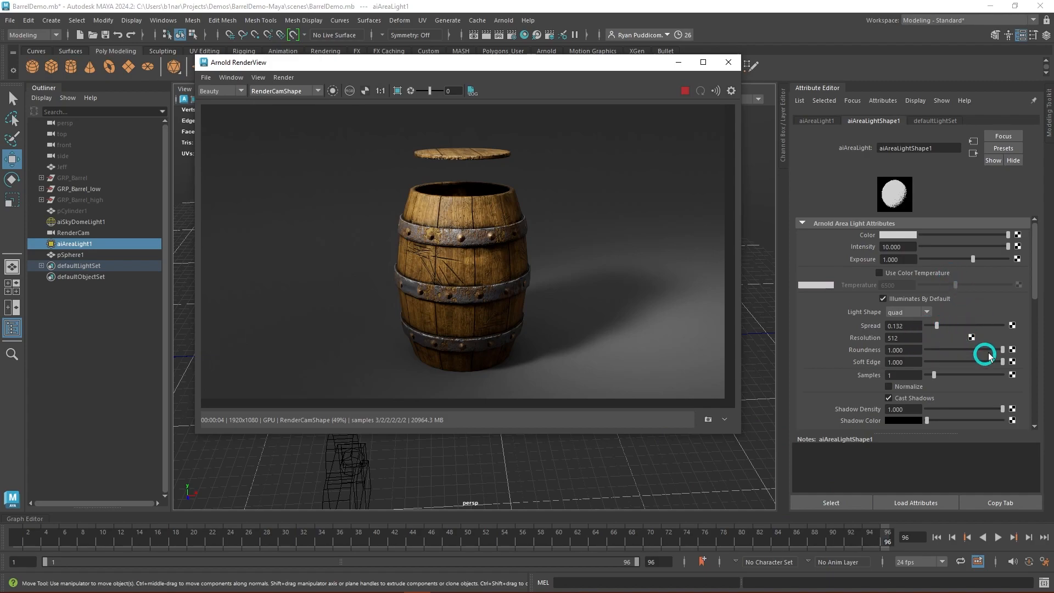
Adjust the area light's Roundness to 0.647 and its Spread to 0.191.
{"action": "left_click_drag", "start_coordinate": [1003, 350], "coordinate": [973, 350]}
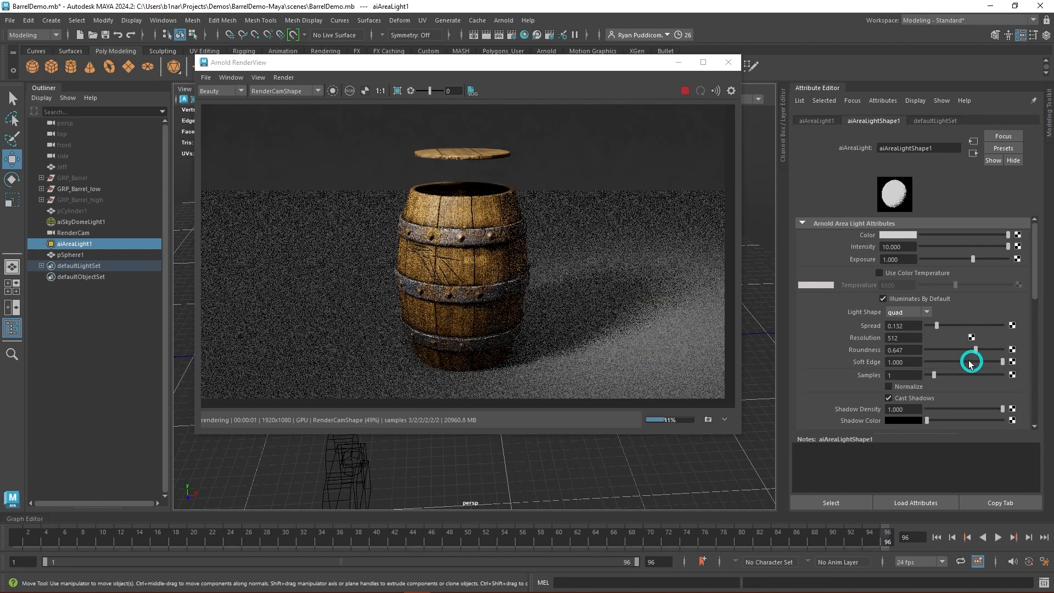
{"action": "left_click_drag", "start_coordinate": [938, 327], "coordinate": [942, 329]}
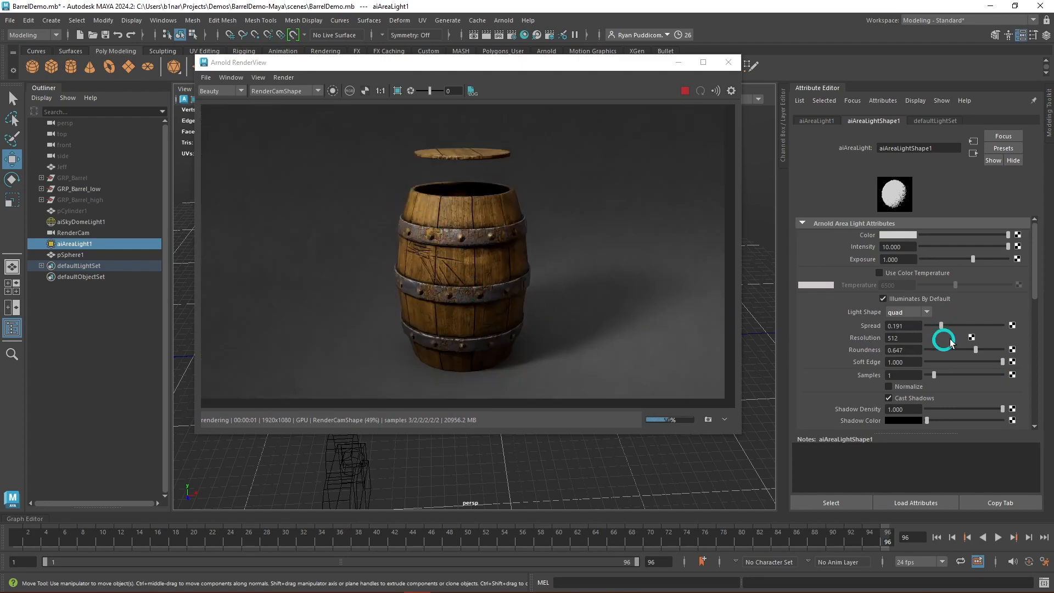
{"action": "mouse_move", "coordinate": [941, 328]}
{"action": "left_mouse_down"}
{"action": "mouse_move", "coordinate": [970, 330]}
{"action": "mouse_move", "coordinate": [931, 332]}
{"action": "mouse_move", "coordinate": [955, 333]}
{"action": "mouse_move", "coordinate": [941, 334]}
{"action": "left_mouse_up"}
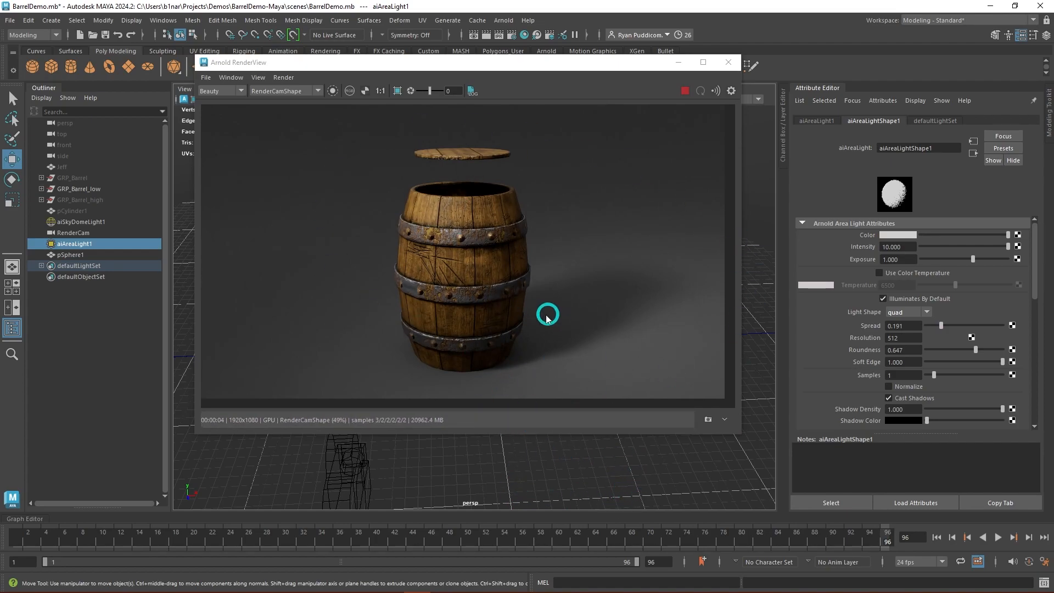
Stop the render, assign the existing aiAtmosphereVolume as Atmosphere in the Arnold render settings, and restart the render.
{"action": "left_click", "coordinate": [684, 91]}
{"action": "left_click_drag", "start_coordinate": [603, 67], "coordinate": [862, 74]}
{"action": "left_click", "coordinate": [511, 36]}
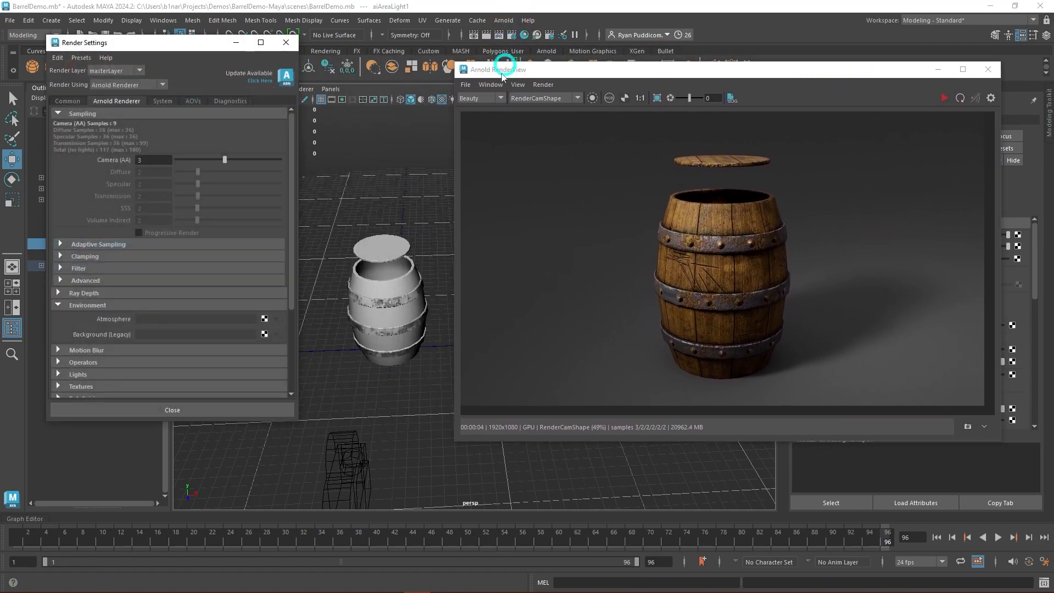
{"action": "left_click", "coordinate": [264, 320]}
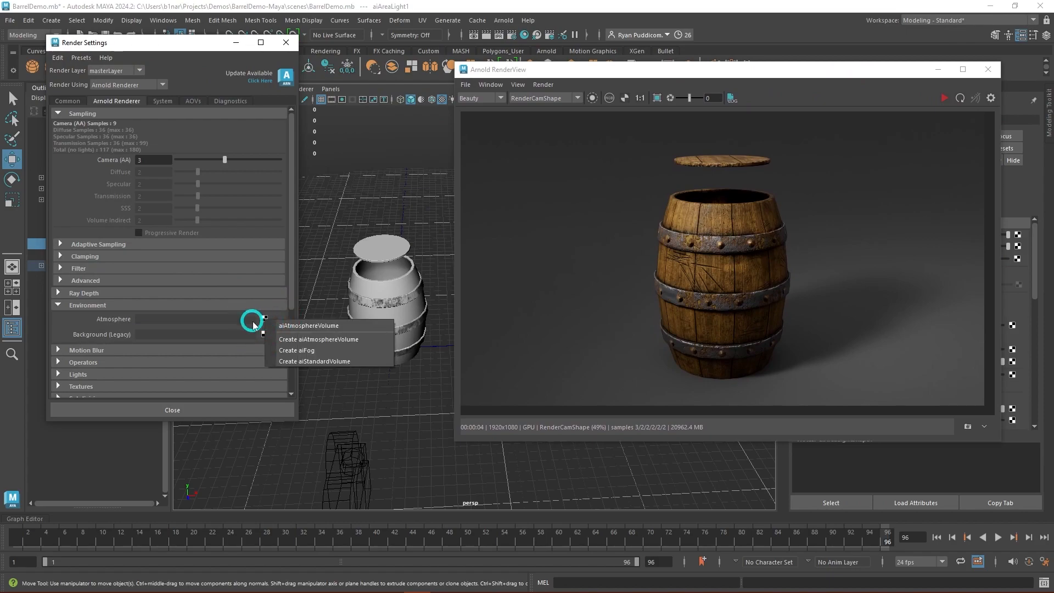
{"action": "left_click", "coordinate": [312, 322]}
{"action": "left_click", "coordinate": [944, 97]}
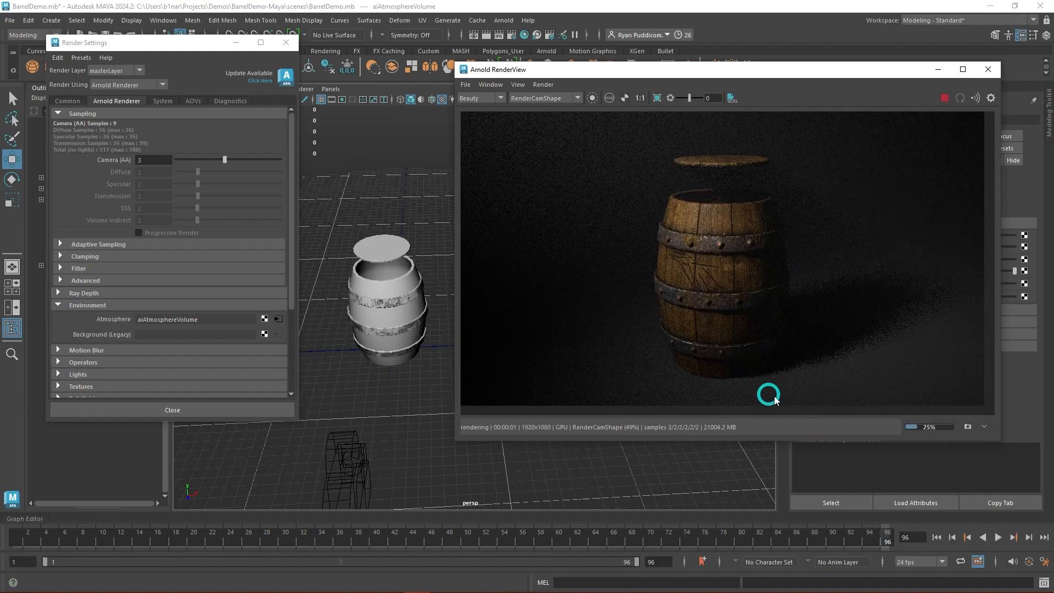
Lower the atmosphere volume's Attenuation to 0.018 and brighten its Color.
{"action": "left_click_drag", "start_coordinate": [784, 70], "coordinate": [549, 53]}
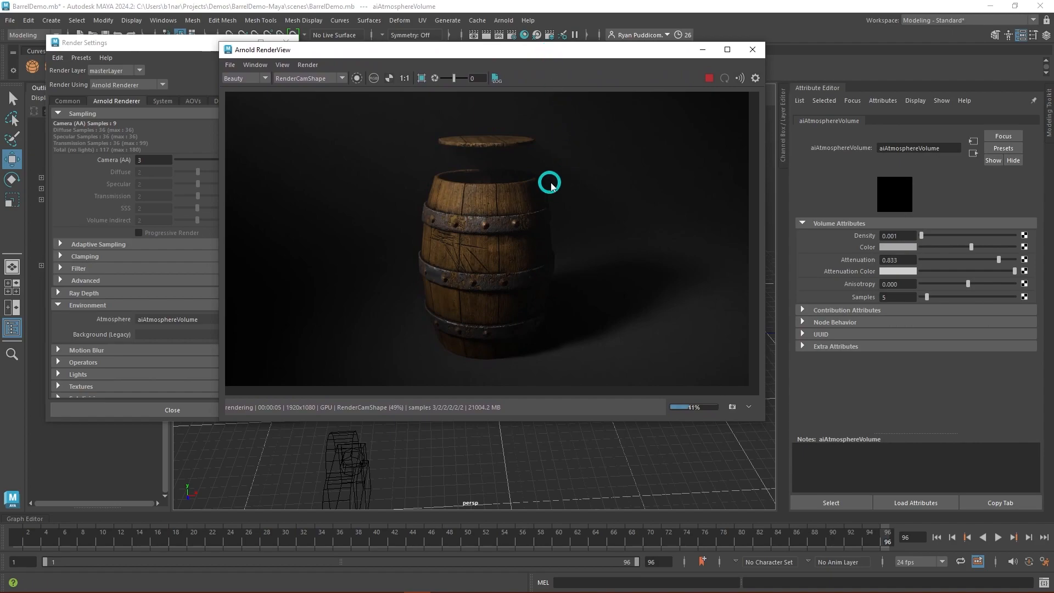
{"action": "left_click_drag", "start_coordinate": [999, 262], "coordinate": [922, 267]}
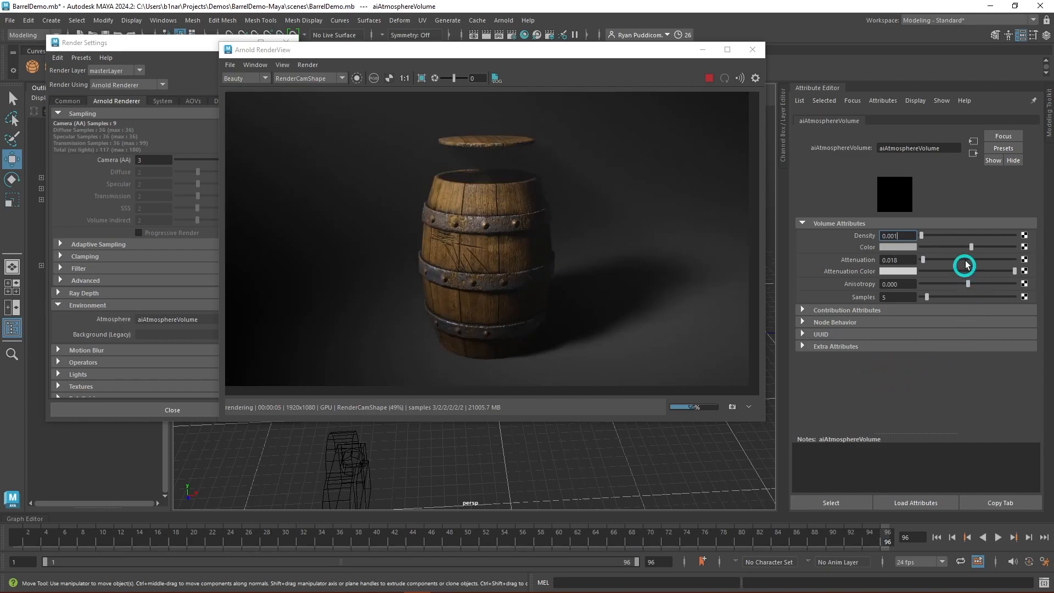
{"action": "left_click_drag", "start_coordinate": [972, 248], "coordinate": [993, 249]}
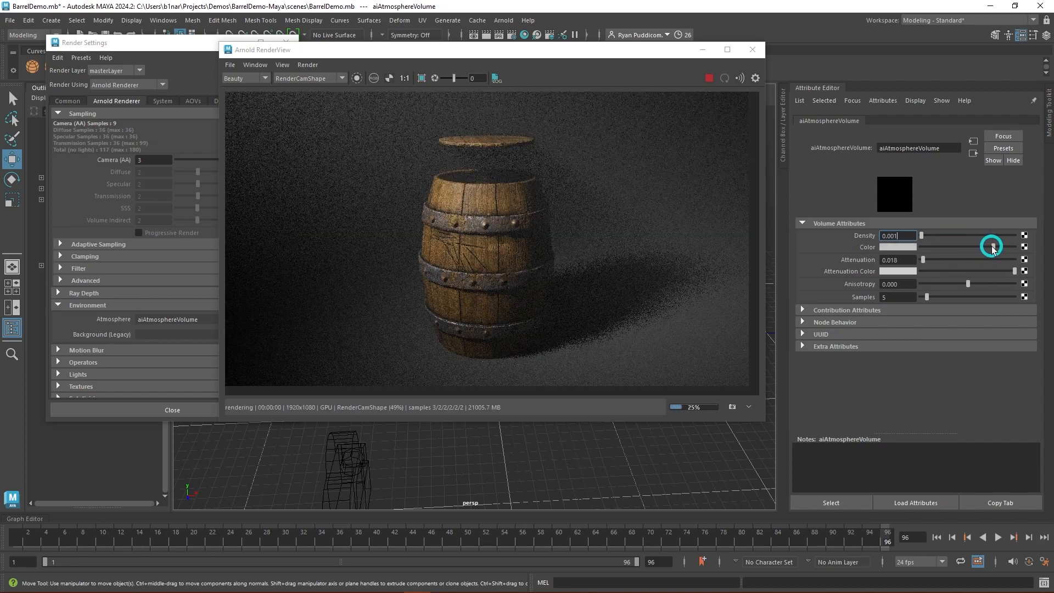
{"action": "left_click_drag", "start_coordinate": [993, 248], "coordinate": [996, 249]}
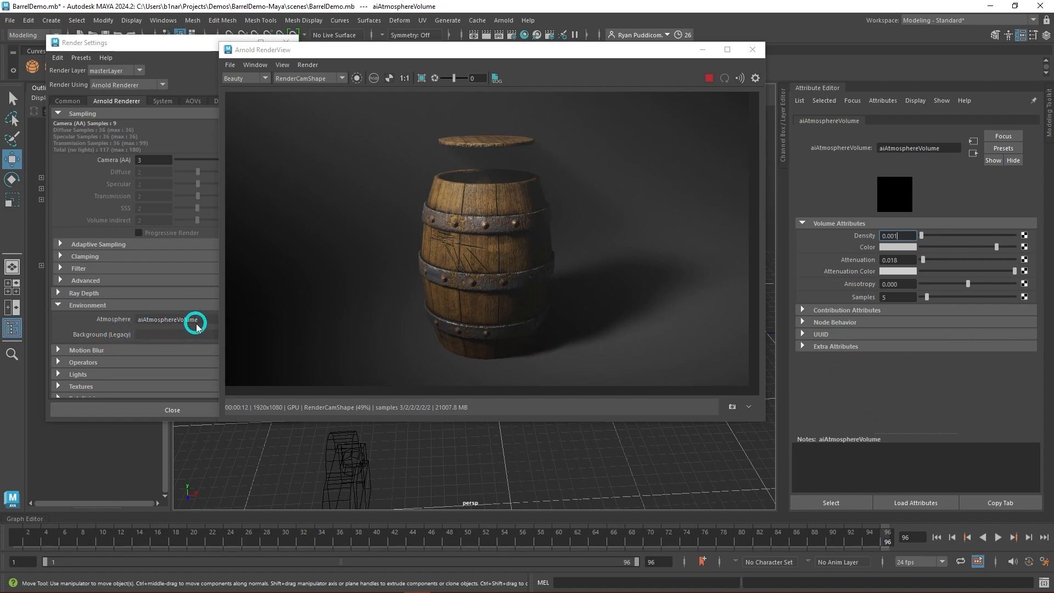
Set the atmosphere volume's Samples to 3 and stop the render.
{"action": "left_click", "coordinate": [879, 297]}
{"action": "type", "text": "3"}
{"action": "key", "text": "Return"}
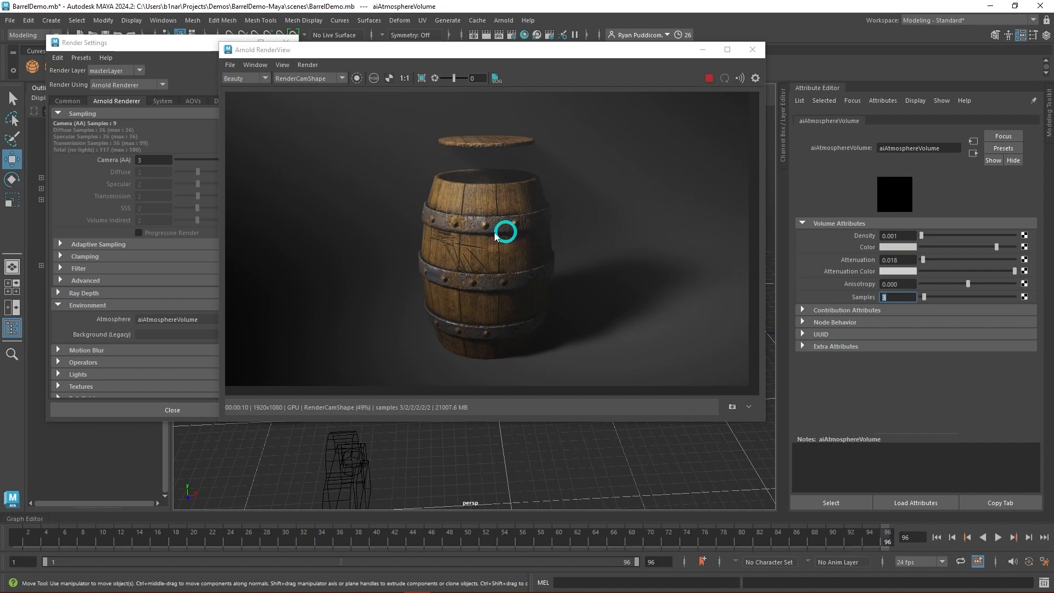
{"action": "left_click", "coordinate": [710, 79]}
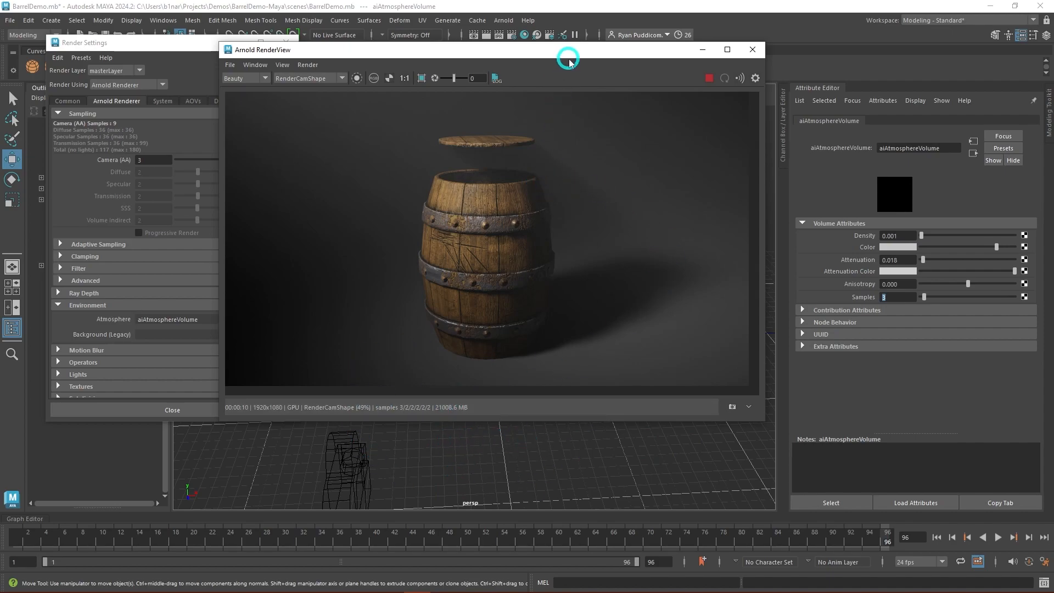
{"action": "left_click", "coordinate": [709, 78]}
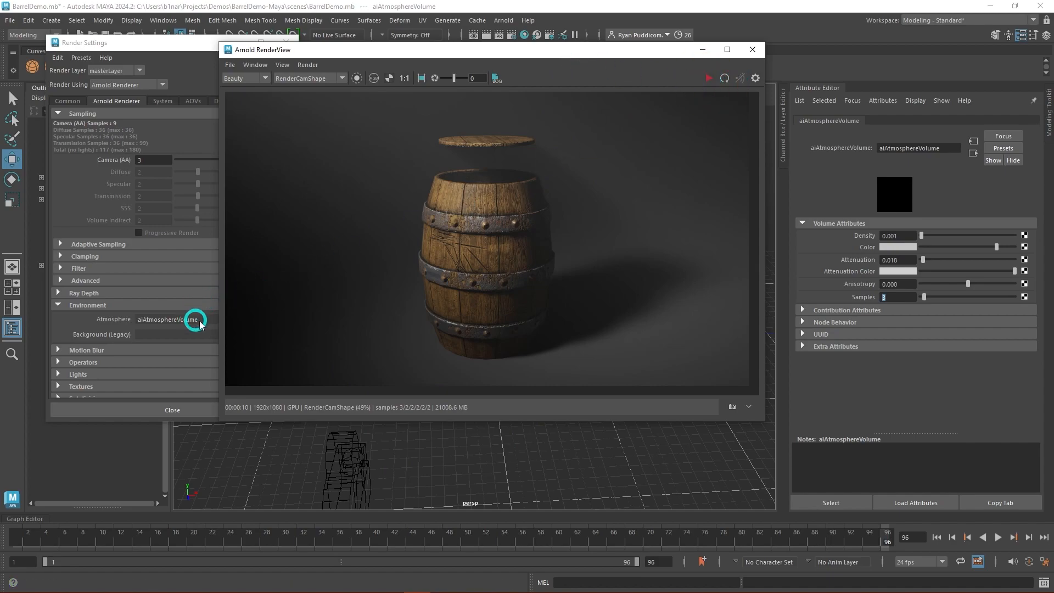
Delete the aiAtmosphereVolume used as Atmosphere in the Arnold render settings, restart the render, and close the settings.
{"action": "left_click_drag", "start_coordinate": [365, 50], "coordinate": [474, 44]}
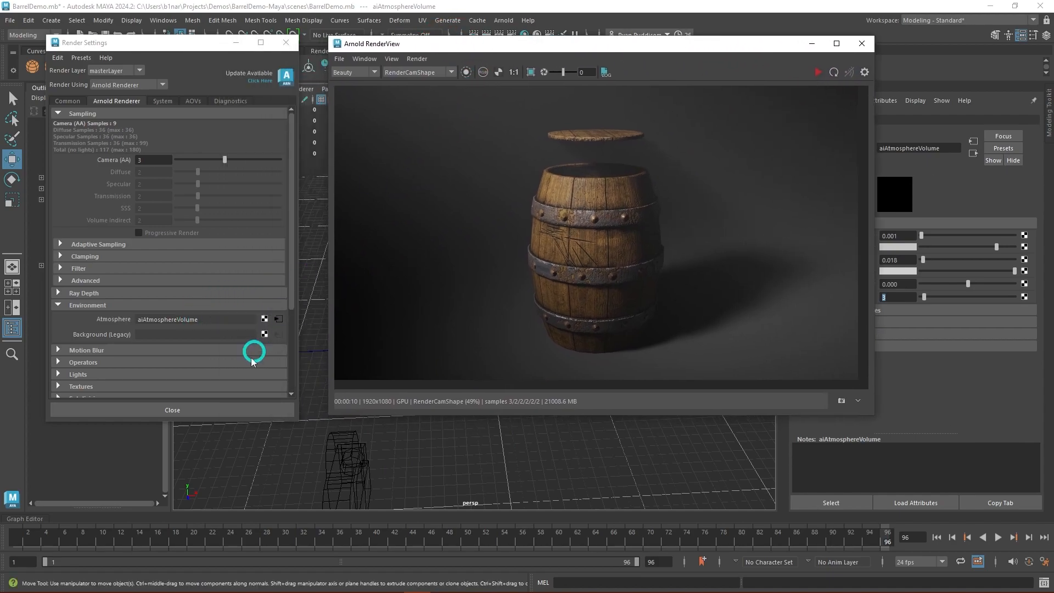
{"action": "right_click", "coordinate": [264, 319]}
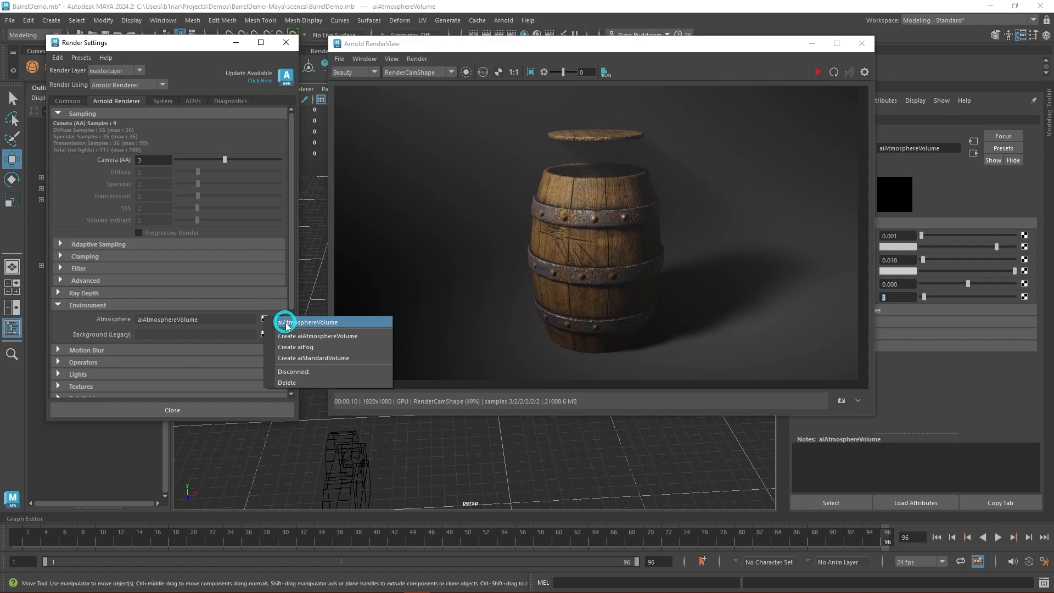
{"action": "left_click", "coordinate": [286, 382]}
{"action": "left_click", "coordinate": [822, 73]}
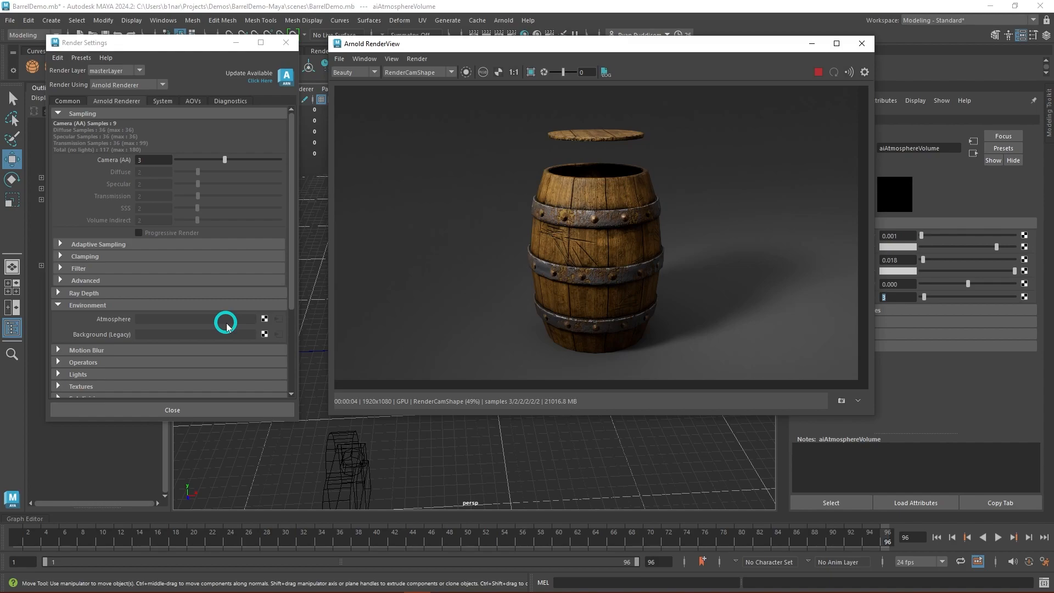
{"action": "middle_click_drag", "start_coordinate": [555, 276], "coordinate": [561, 286]}
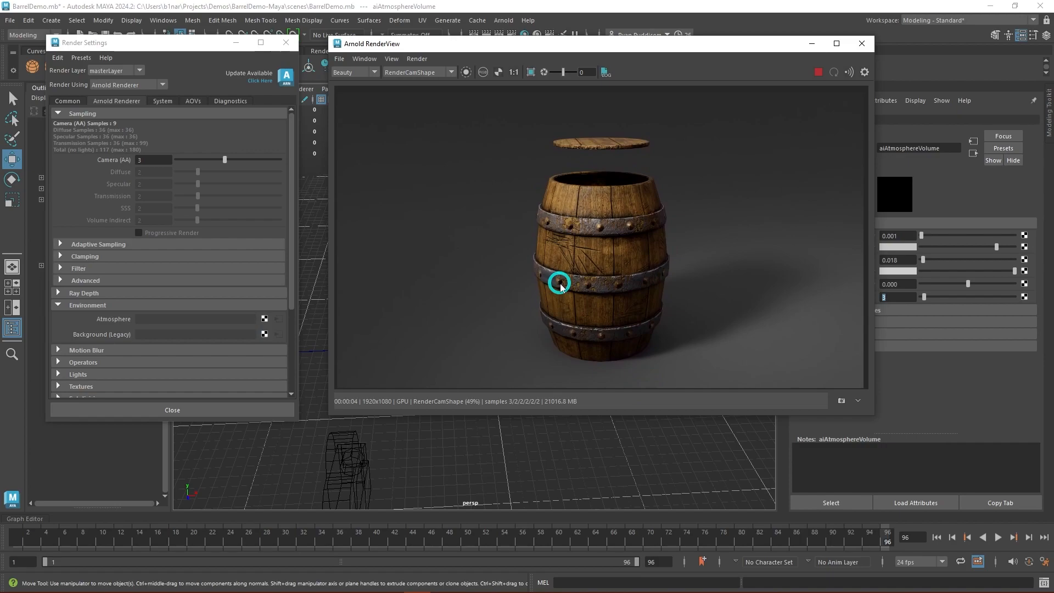
{"action": "left_click", "coordinate": [286, 43]}
Duplicate the GRP_Barrel_low group and hide the original.
{"action": "left_click_drag", "start_coordinate": [546, 44], "coordinate": [431, 129]}
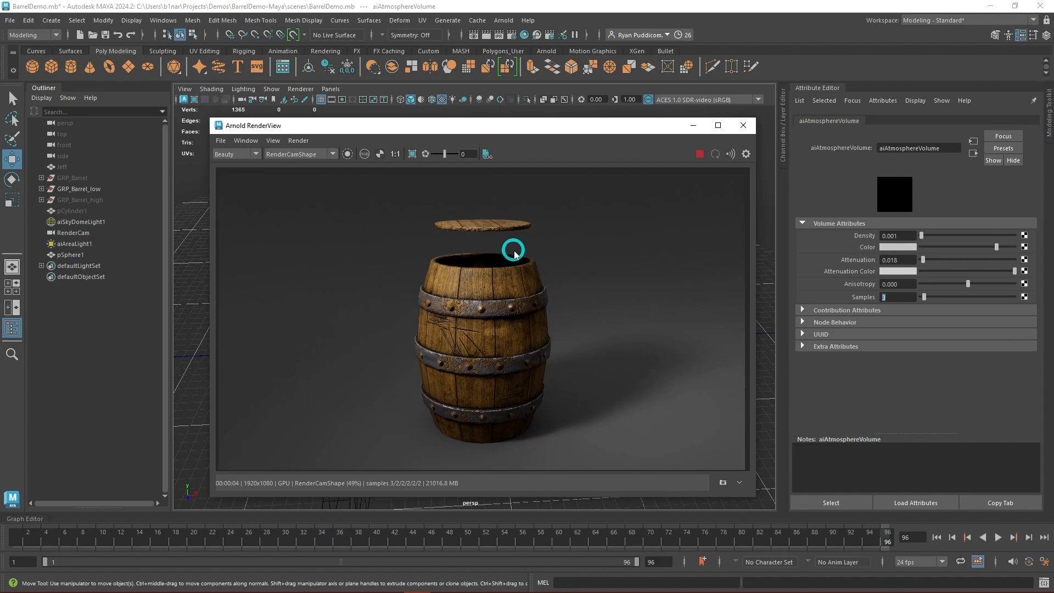
{"action": "left_click_drag", "start_coordinate": [519, 127], "coordinate": [793, 51]}
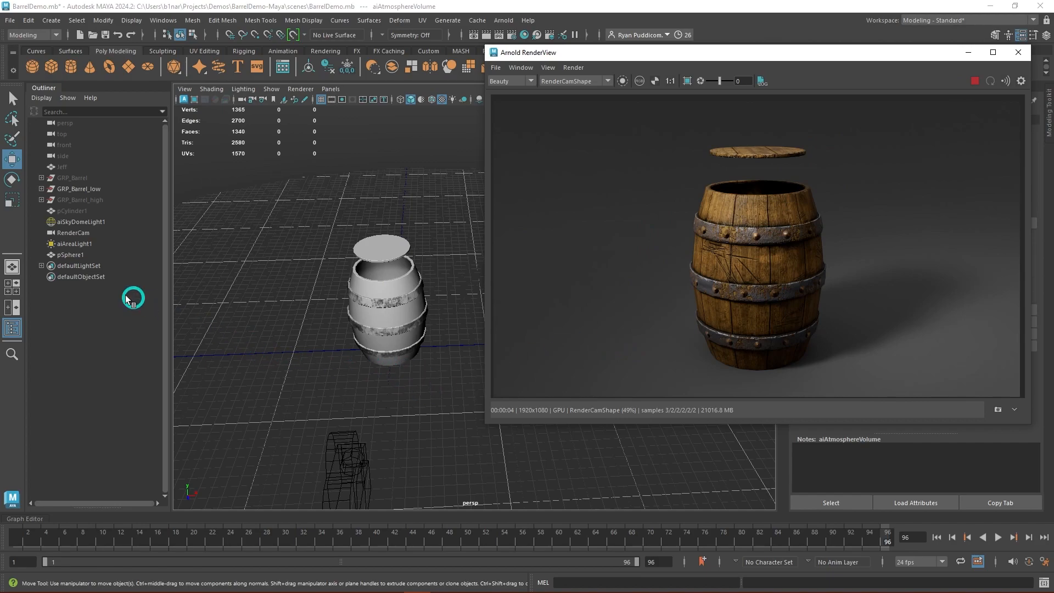
{"action": "left_click", "coordinate": [85, 190]}
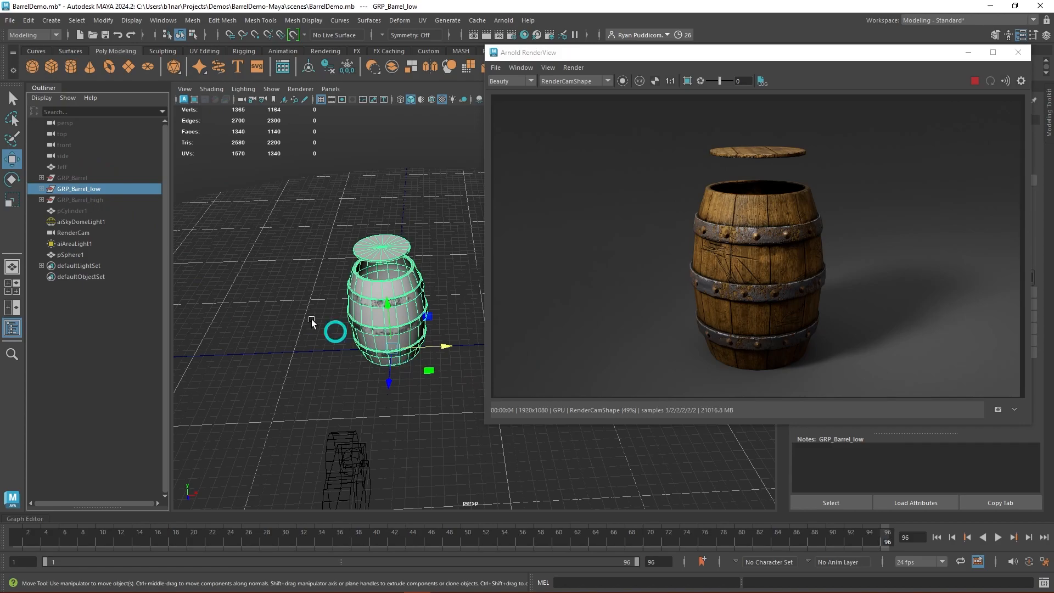
{"action": "left_click", "coordinate": [94, 201]}
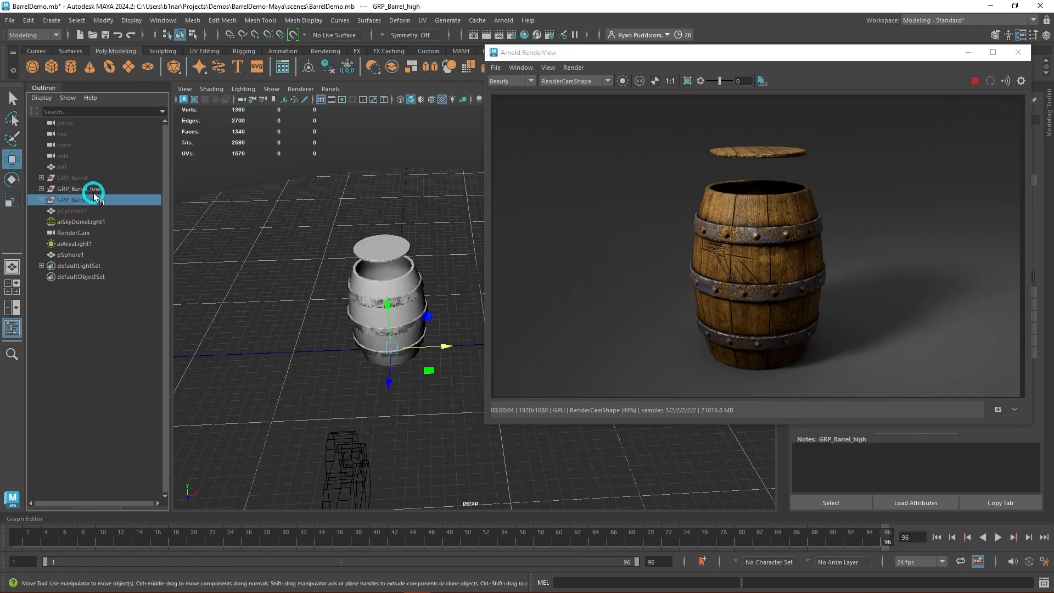
{"action": "left_click", "coordinate": [86, 189]}
{"action": "key", "text": "ctrl+d"}
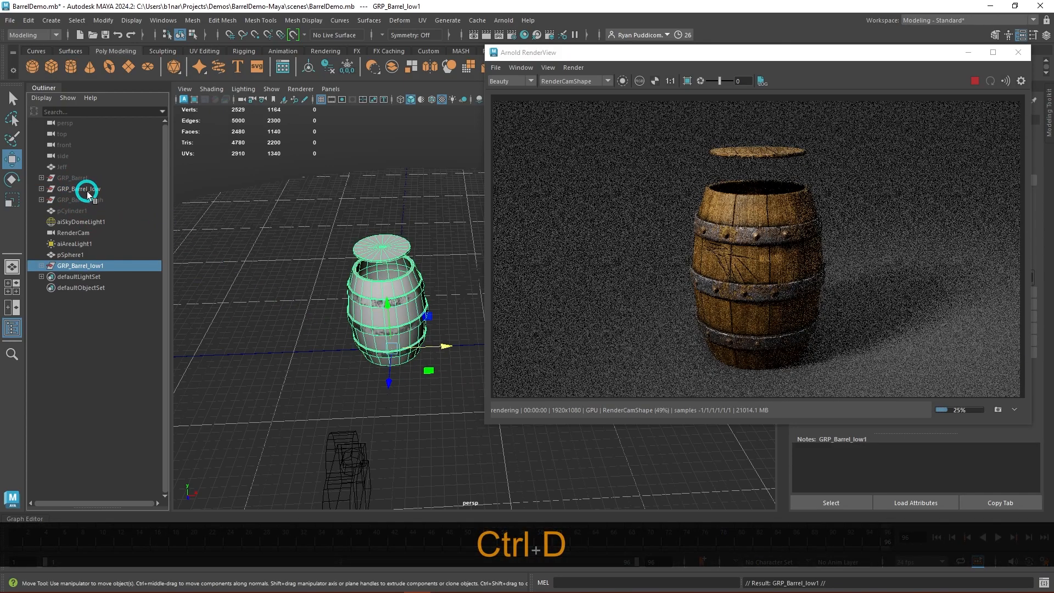
{"action": "left_click", "coordinate": [85, 191]}
{"action": "key", "text": "h"}
Lower the lid of the duplicated barrel group vertically until it sits in the barrel's opening.
{"action": "left_click", "coordinate": [95, 267]}
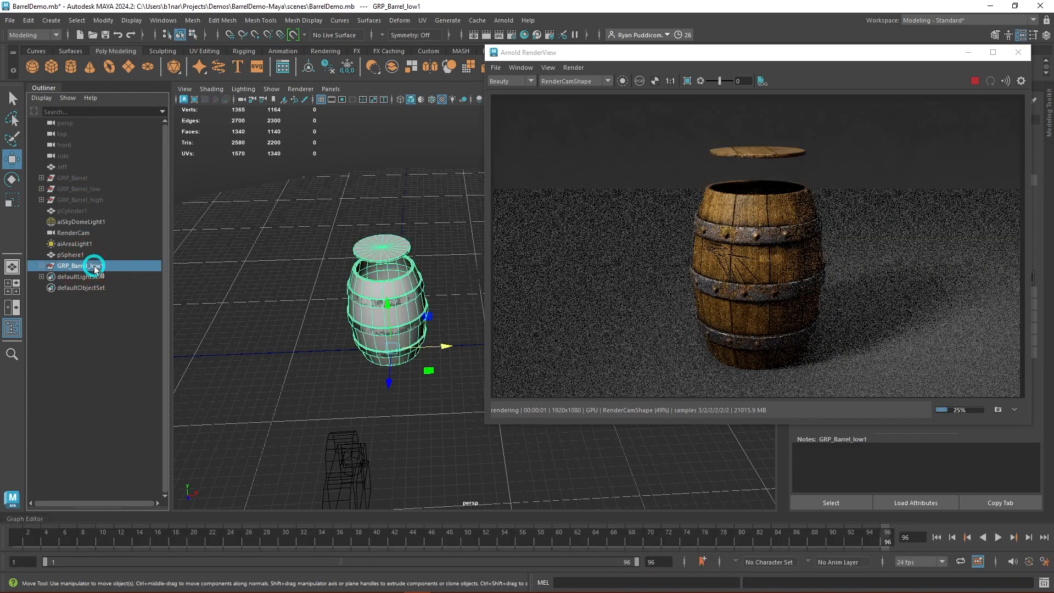
{"action": "left_click", "coordinate": [387, 261]}
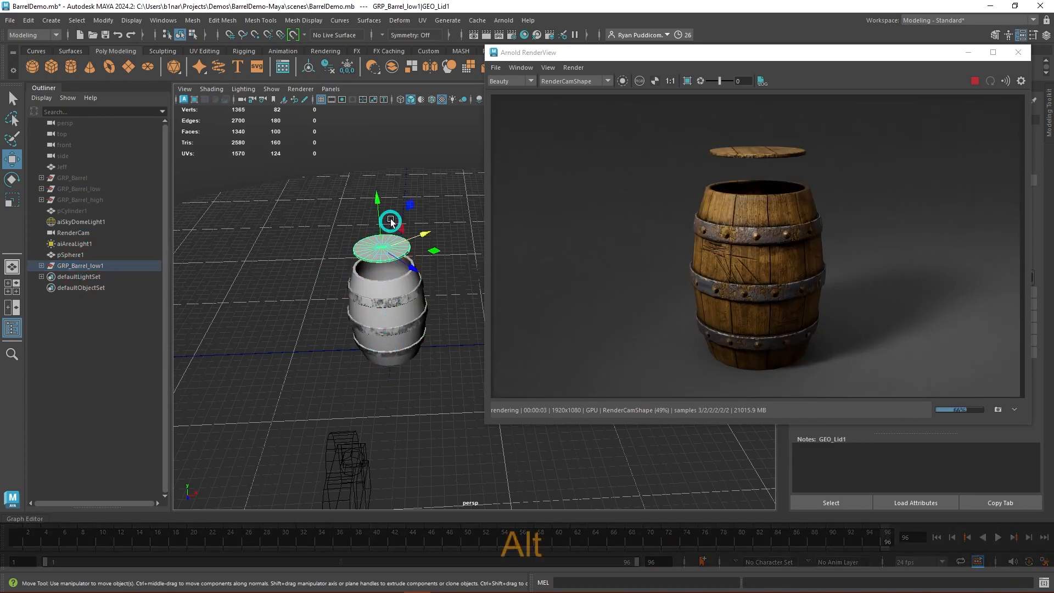
{"action": "left_click_drag", "start_coordinate": [377, 201], "coordinate": [378, 223]}
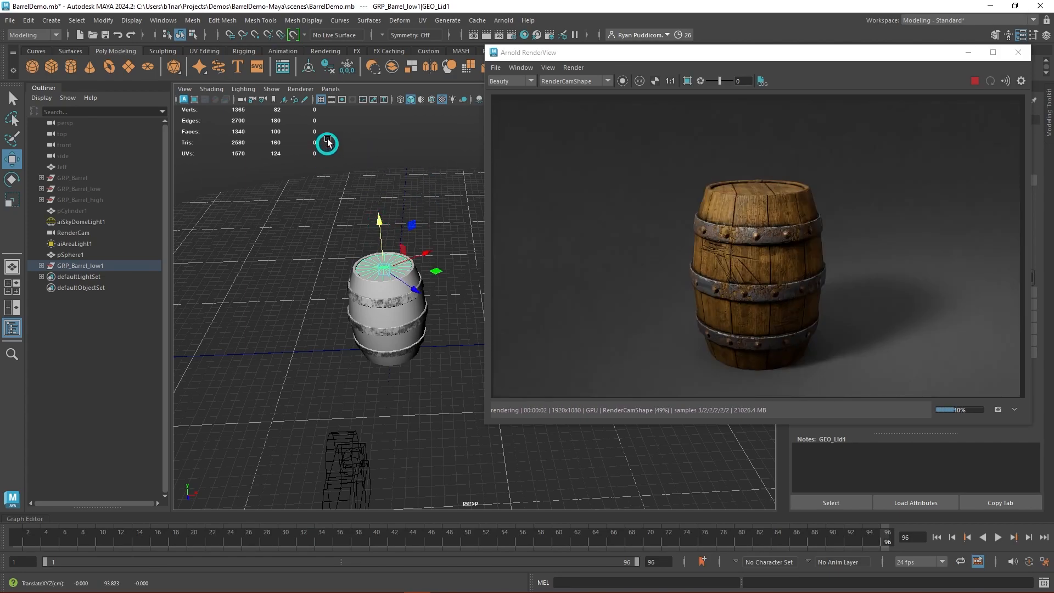
Look through RenderCam in the viewport, unlock the camera, and reframe the barrel from slightly higher and closer.
{"action": "left_click", "coordinate": [328, 90]}
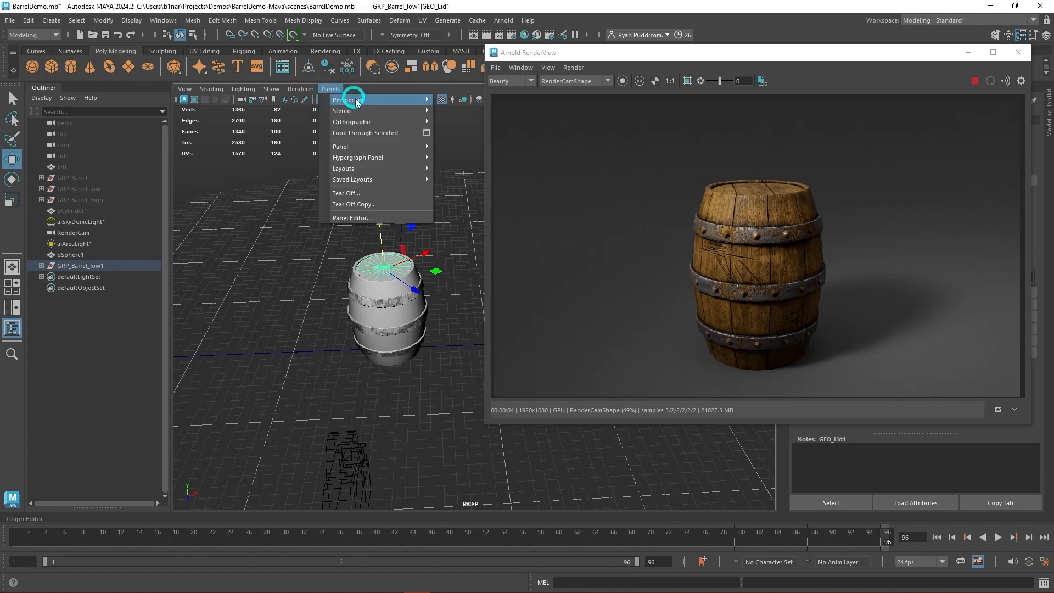
{"action": "mouse_move", "coordinate": [385, 100]}
{"action": "left_click", "coordinate": [464, 101]}
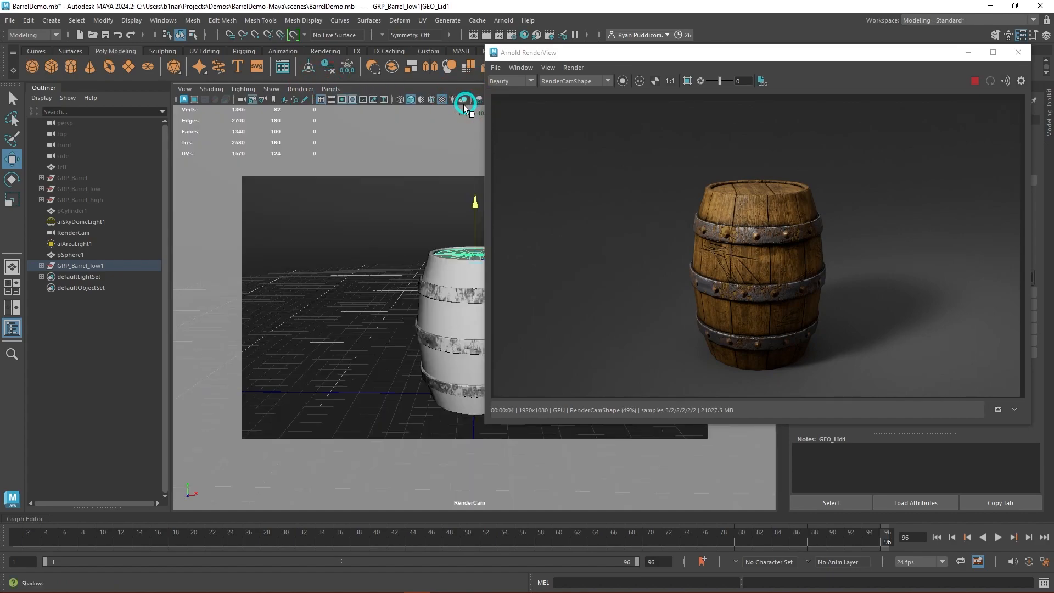
{"action": "left_click", "coordinate": [253, 100]}
{"action": "left_click_drag", "start_coordinate": [370, 270], "coordinate": [387, 287], "text": "alt"}
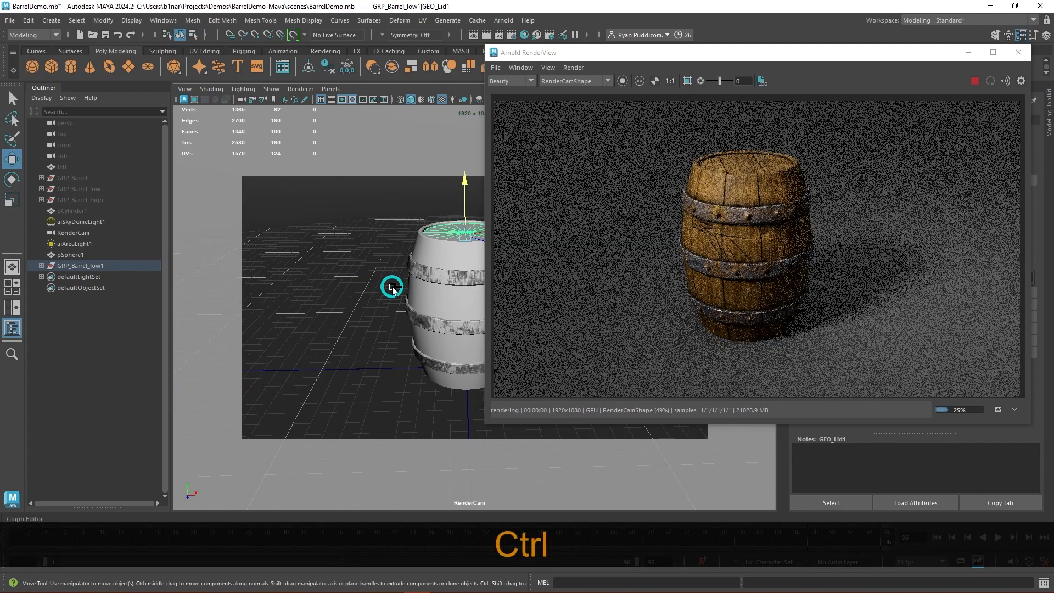
{"action": "right_click", "coordinate": [388, 286]}
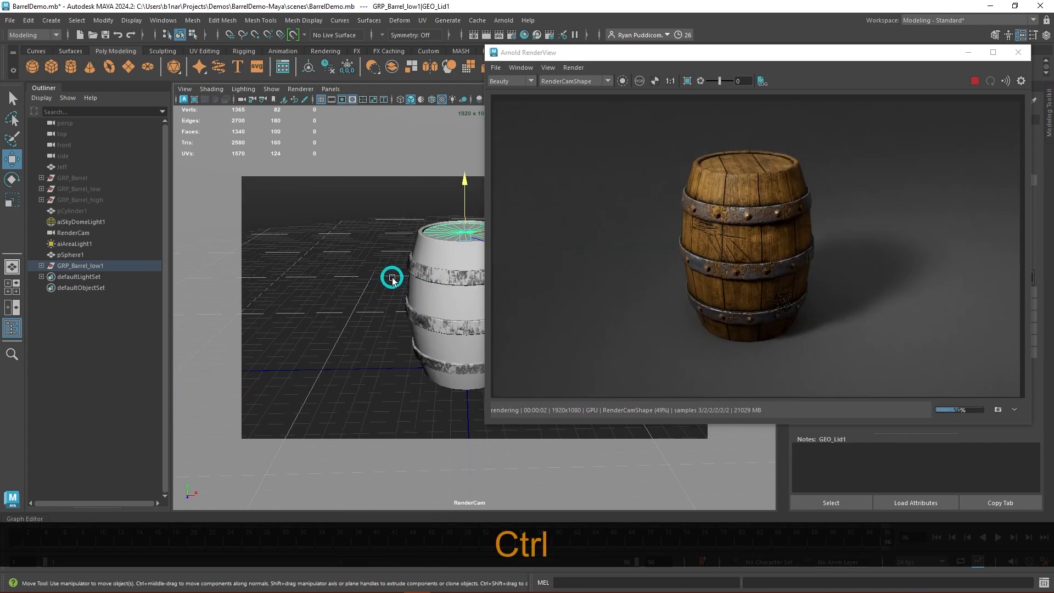
{"action": "right_click_drag", "start_coordinate": [393, 279], "coordinate": [390, 317], "text": "alt"}
{"action": "middle_click_drag", "start_coordinate": [420, 259], "coordinate": [421, 269], "text": "alt"}
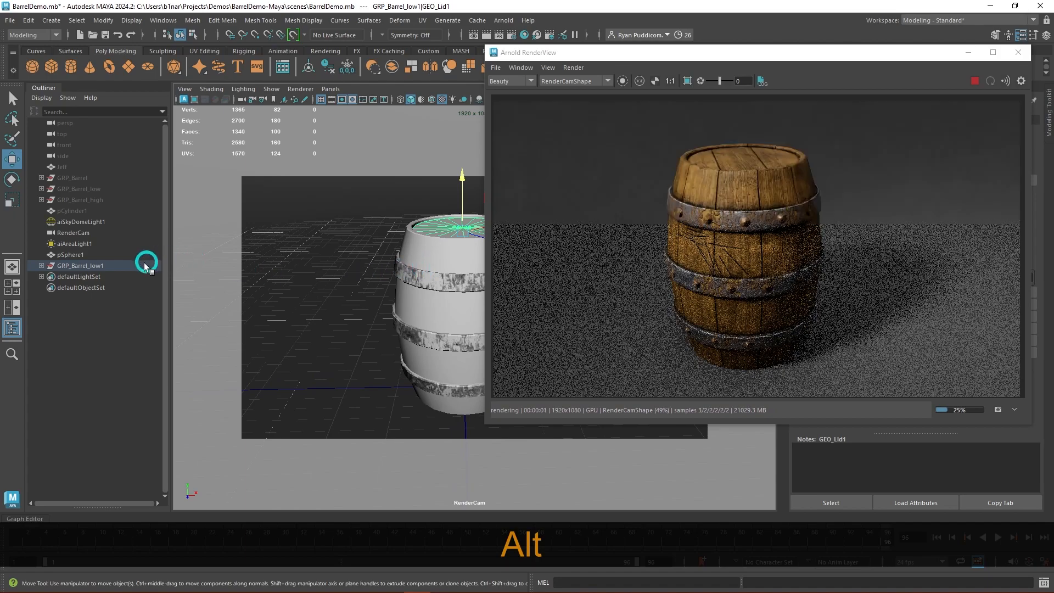
Frame the whole duplicated barrel group in RenderCam and dolly back slightly to leave space around it.
{"action": "left_click", "coordinate": [88, 265]}
{"action": "key", "text": "f"}
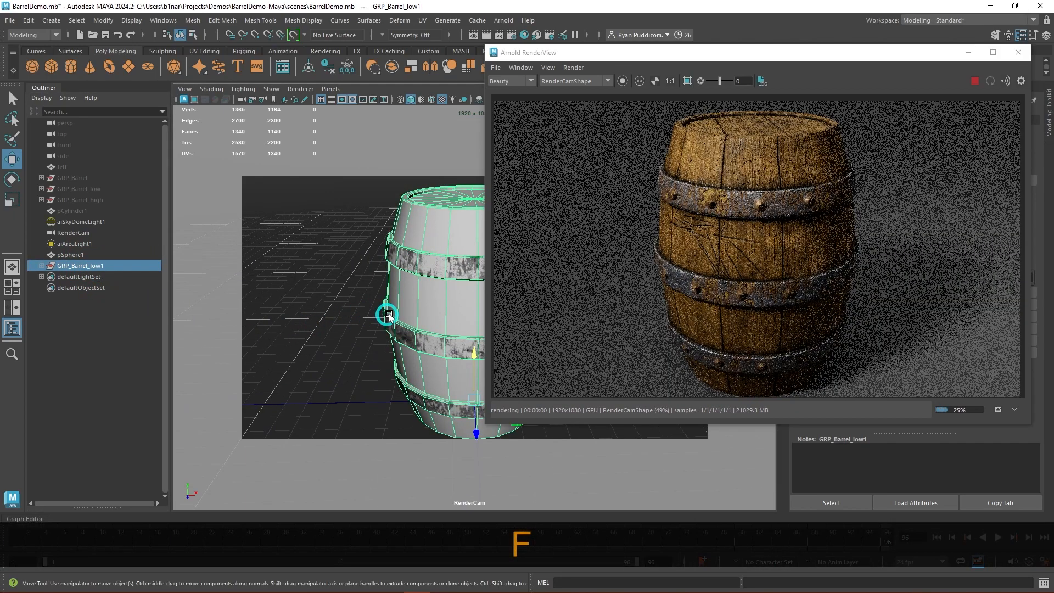
{"action": "right_click", "coordinate": [434, 318]}
{"action": "left_click", "coordinate": [436, 311]}
{"action": "left_click", "coordinate": [437, 293]}
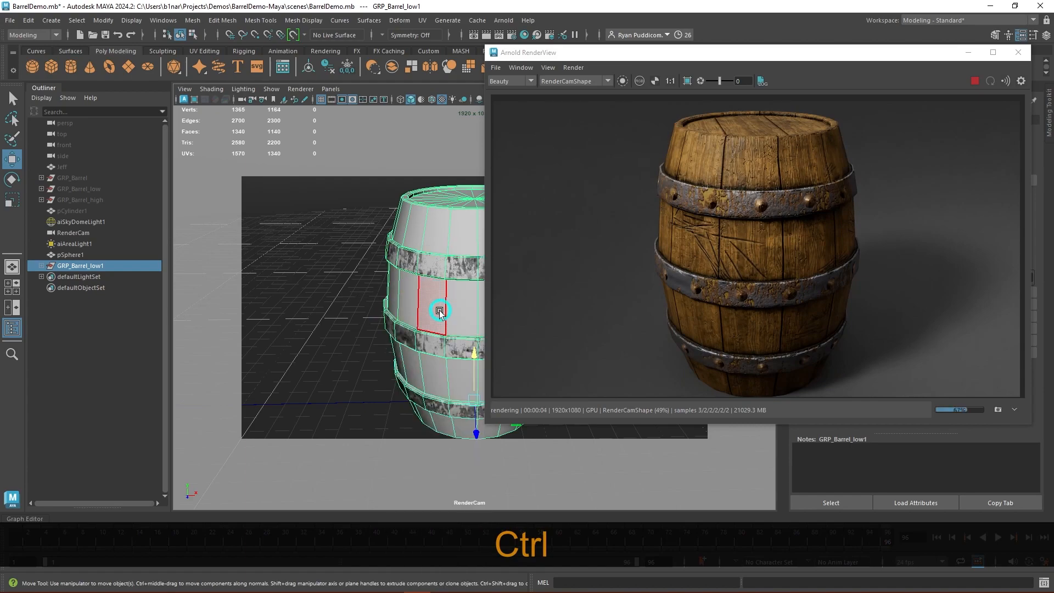
{"action": "left_click", "coordinate": [81, 266]}
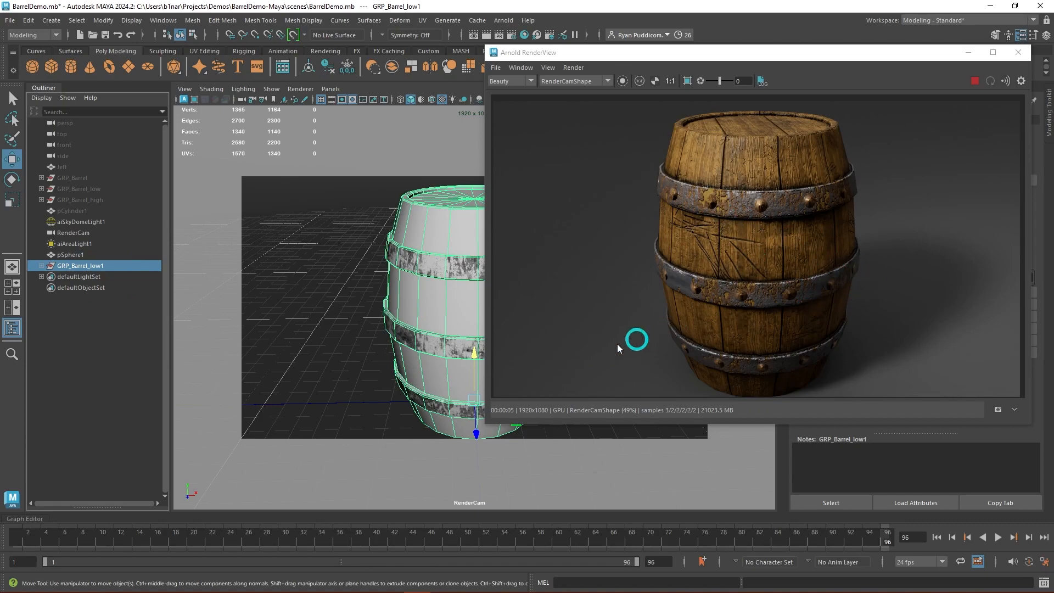
{"action": "right_click_drag", "start_coordinate": [457, 332], "coordinate": [457, 322], "text": "alt"}
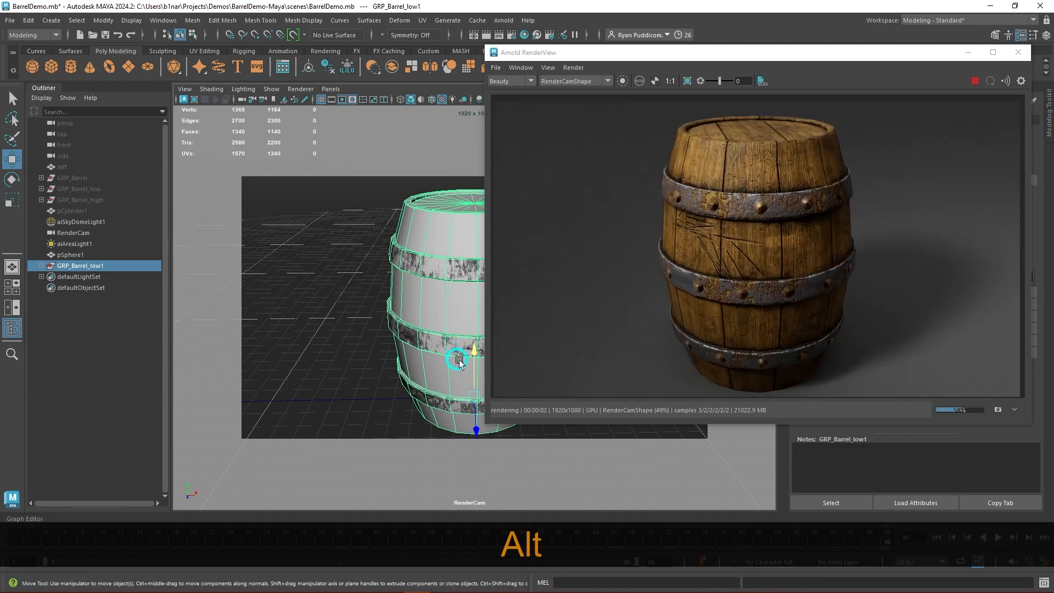
{"action": "right_click_drag", "start_coordinate": [459, 357], "coordinate": [447, 341], "text": "alt"}
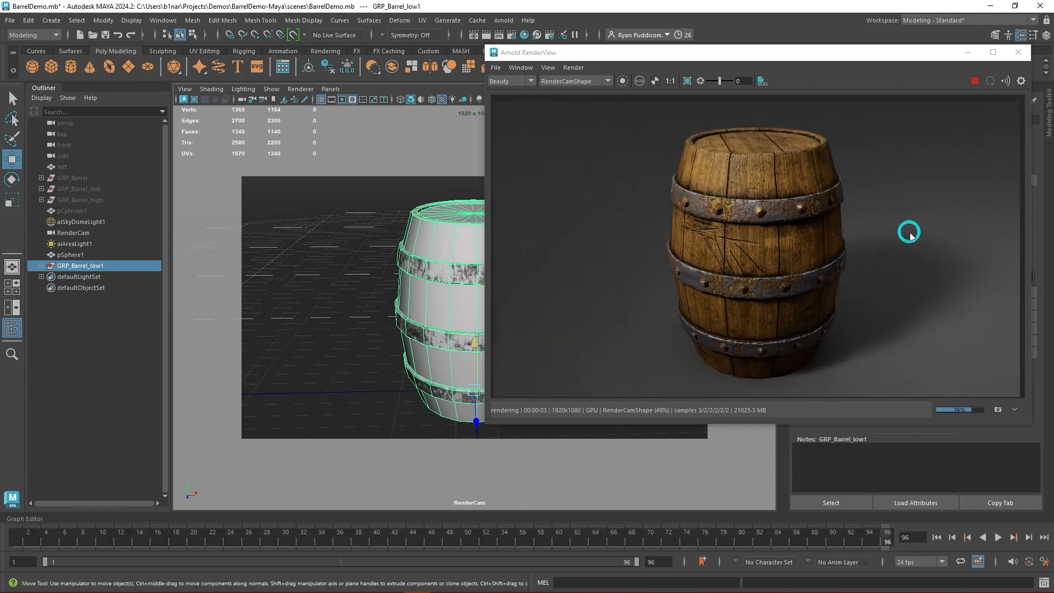
Rotate the barrel lid around its vertical axis to turn its wood planks, and raise the RenderCam angle slightly.
{"action": "left_click", "coordinate": [461, 216]}
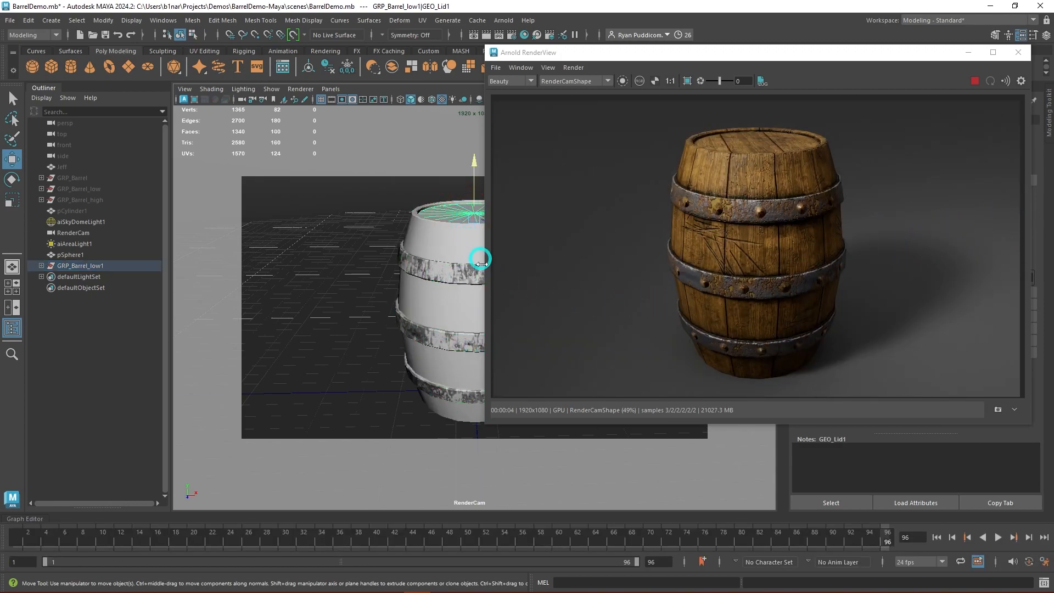
{"action": "key", "text": "e"}
{"action": "left_click_drag", "start_coordinate": [456, 228], "coordinate": [509, 224]}
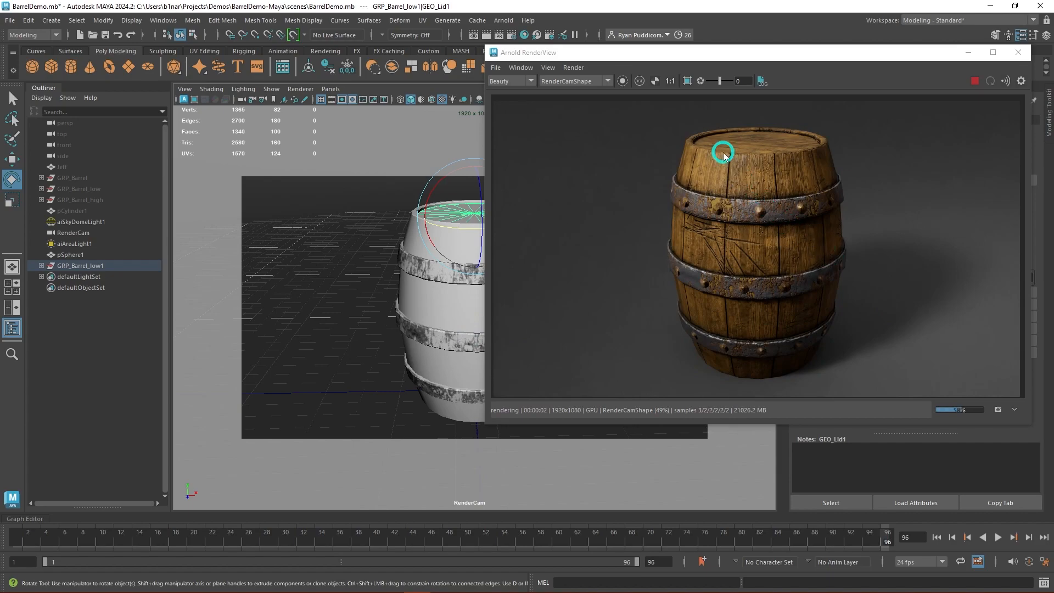
{"action": "left_click_drag", "start_coordinate": [416, 255], "coordinate": [410, 262], "text": "alt"}
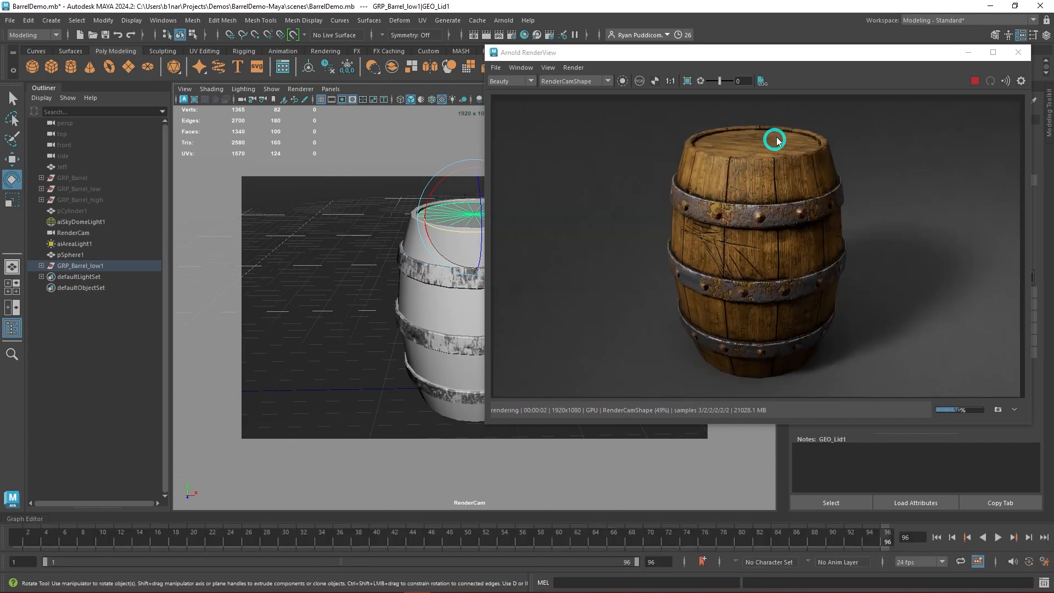
{"action": "left_click_drag", "start_coordinate": [467, 225], "coordinate": [505, 293]}
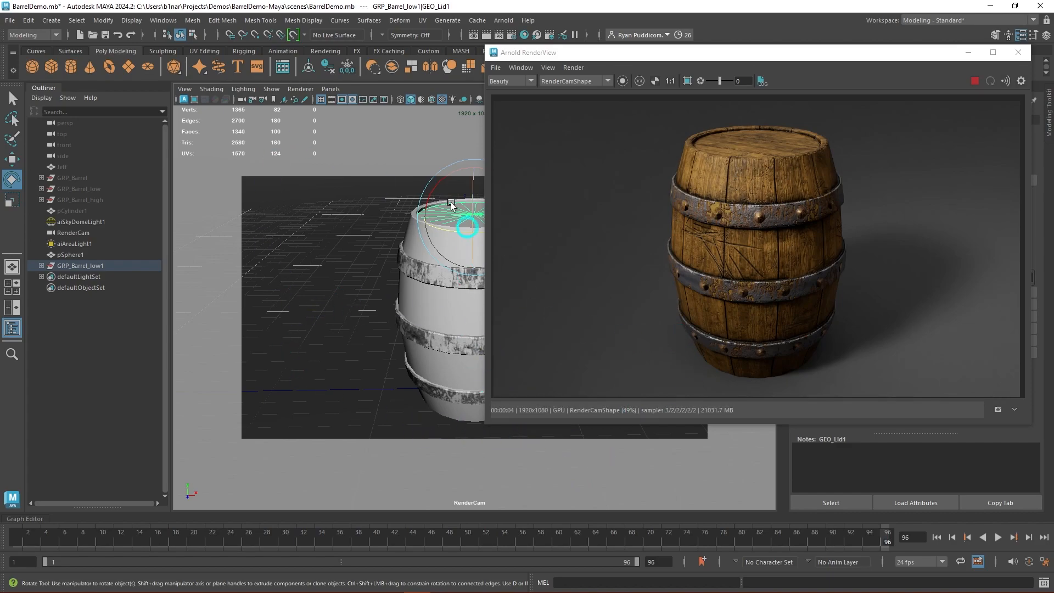
Lock RenderCam and switch the viewport back to the persp camera.
{"action": "left_click", "coordinate": [251, 100]}
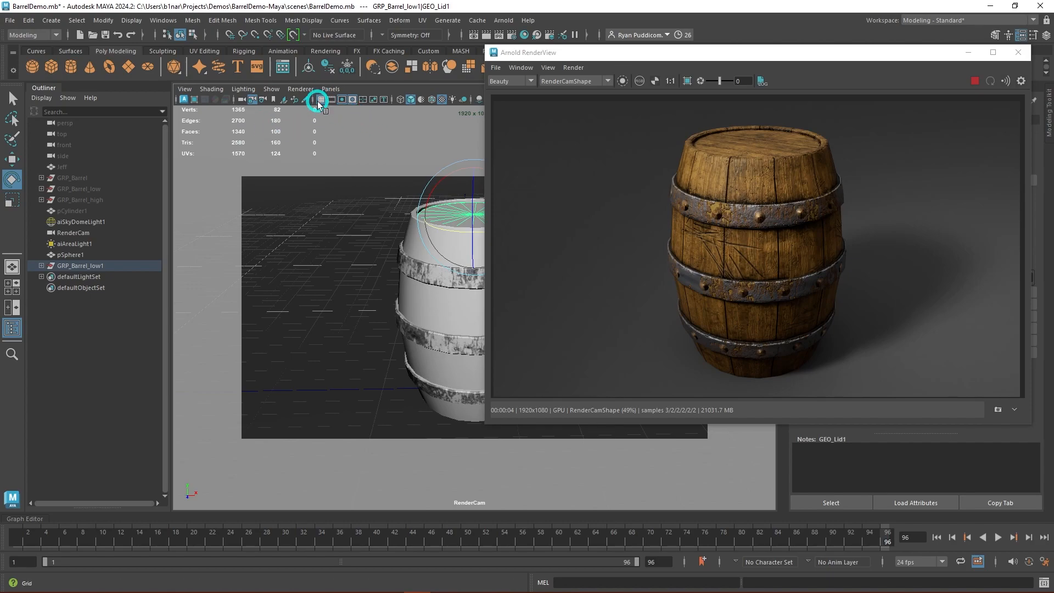
{"action": "left_click", "coordinate": [331, 89]}
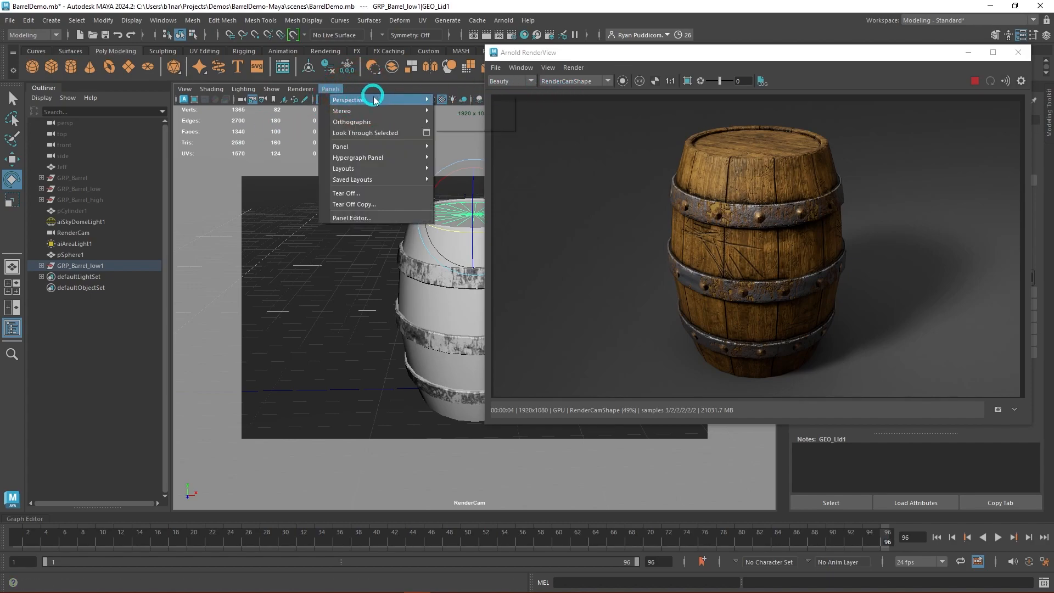
{"action": "mouse_move", "coordinate": [379, 99]}
{"action": "left_click", "coordinate": [456, 111]}
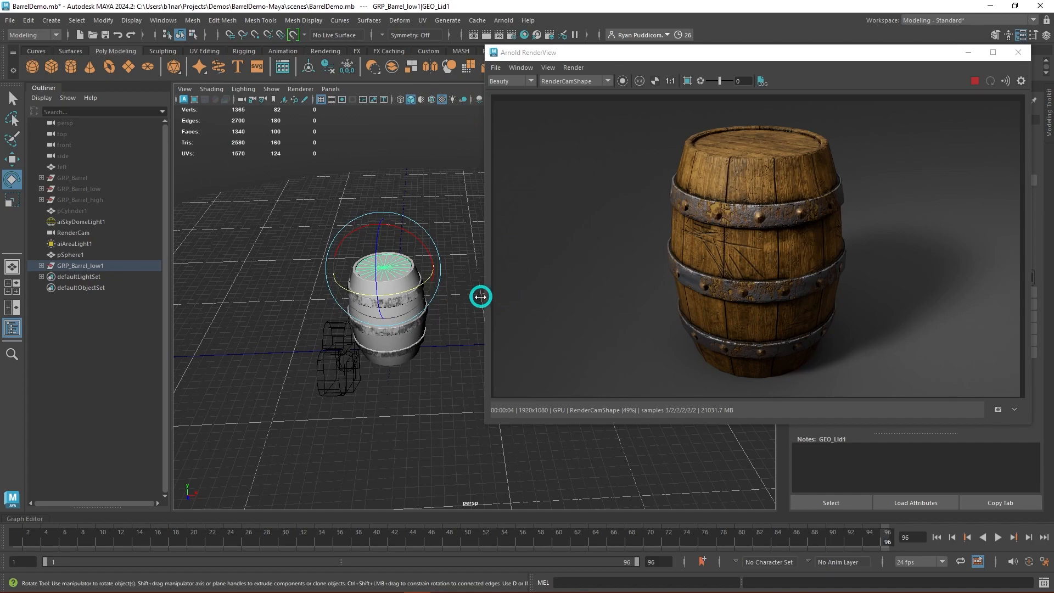
Stop the live render and save the image as render1.jpg in Projects/Demos/BarrelDemo-Maya/images, replacing the existing file.
{"action": "left_click_drag", "start_coordinate": [807, 57], "coordinate": [729, 77]}
{"action": "left_click", "coordinate": [897, 100]}
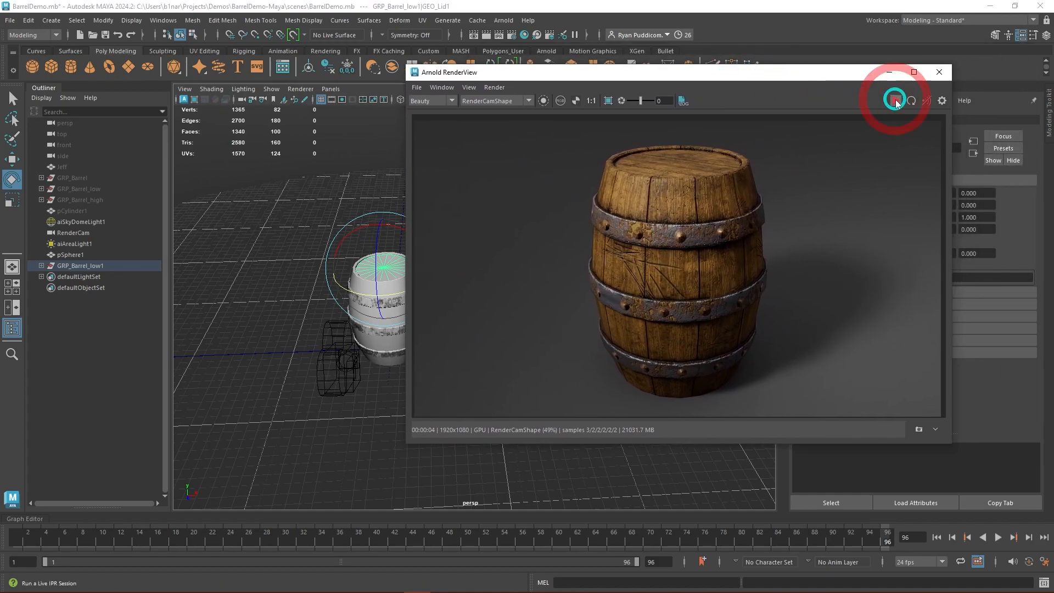
{"action": "left_click", "coordinate": [443, 88]}
{"action": "left_click", "coordinate": [419, 93]}
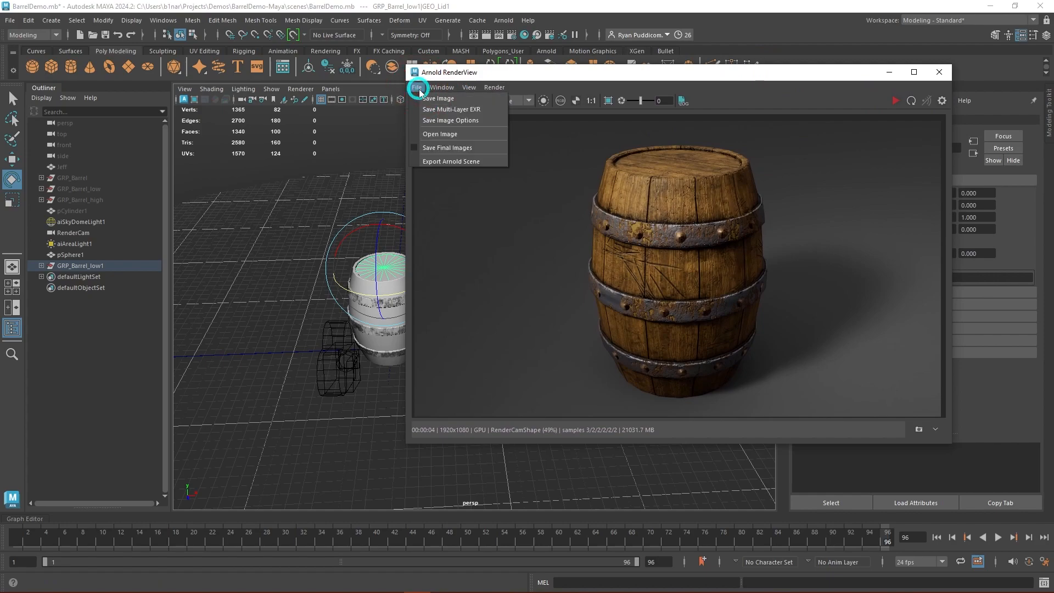
{"action": "left_click", "coordinate": [444, 98]}
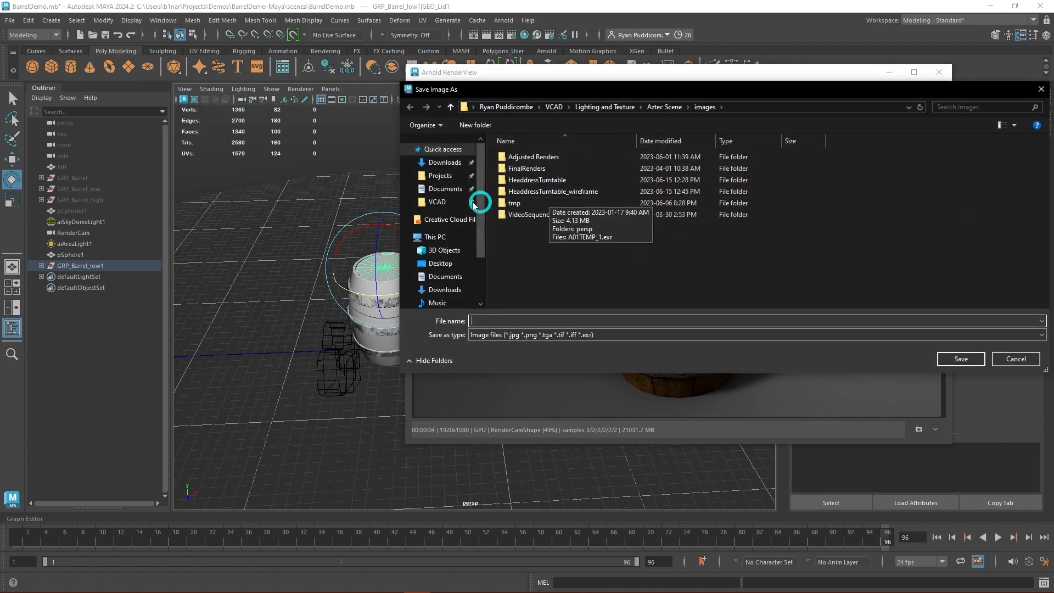
{"action": "left_click", "coordinate": [439, 175]}
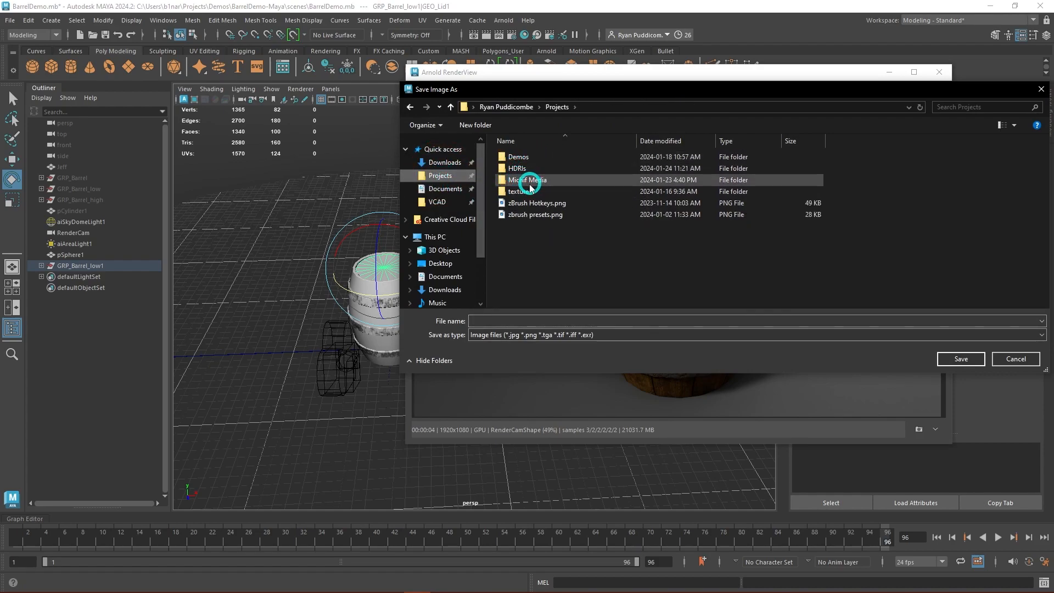
{"action": "double_click", "coordinate": [525, 160]}
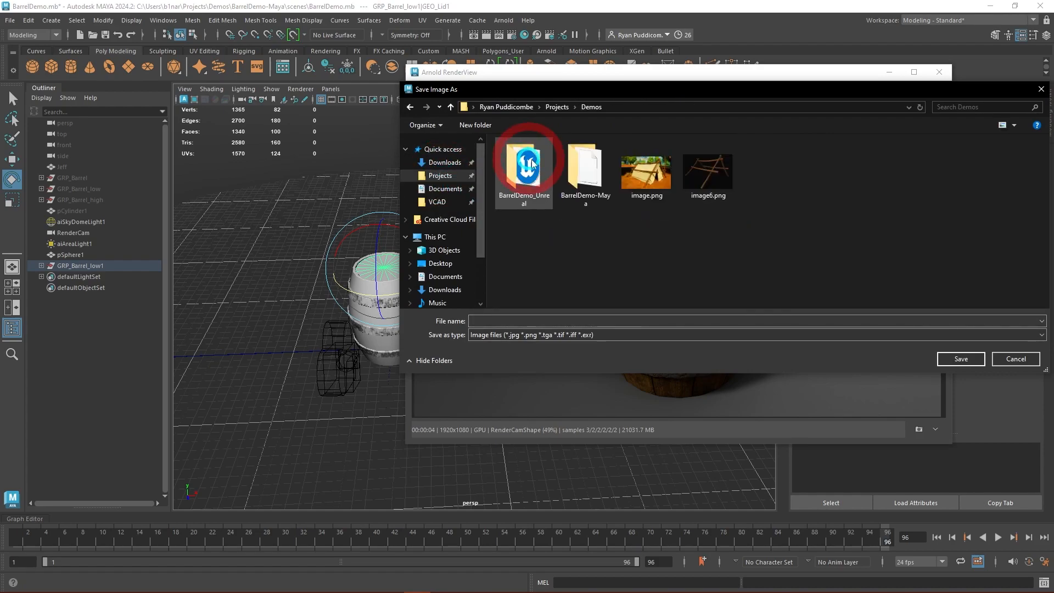
{"action": "double_click", "coordinate": [590, 181]}
{"action": "double_click", "coordinate": [519, 213]}
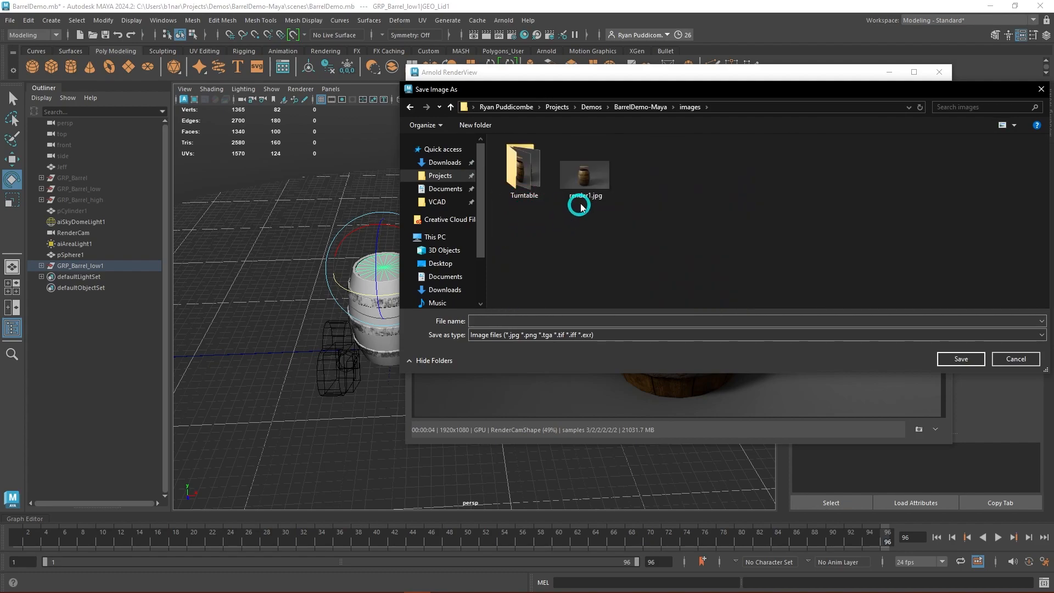
{"action": "left_click", "coordinate": [586, 185]}
{"action": "left_click", "coordinate": [961, 359]}
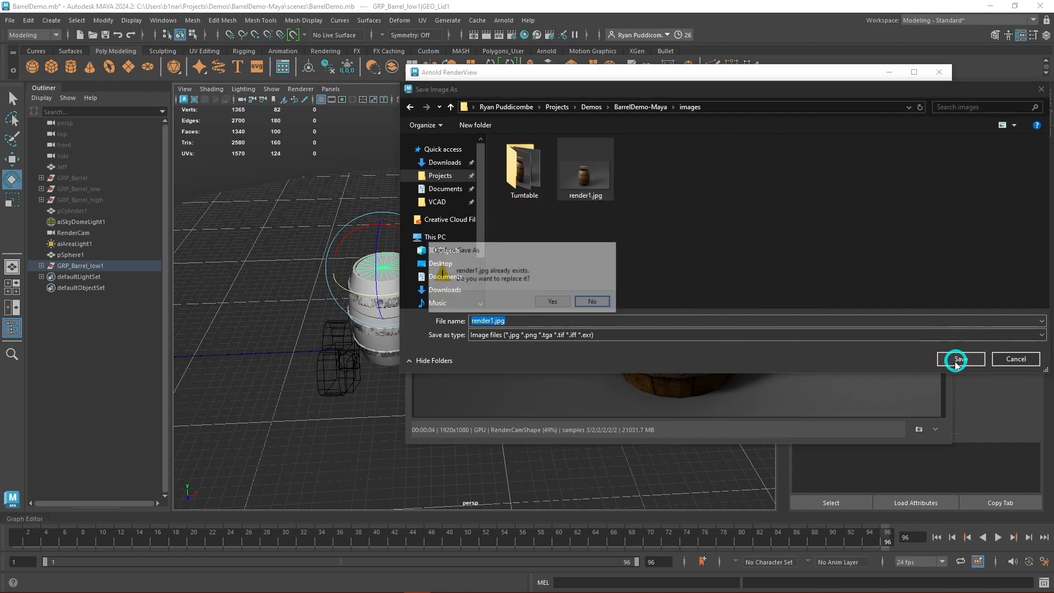
{"action": "left_click", "coordinate": [551, 302]}
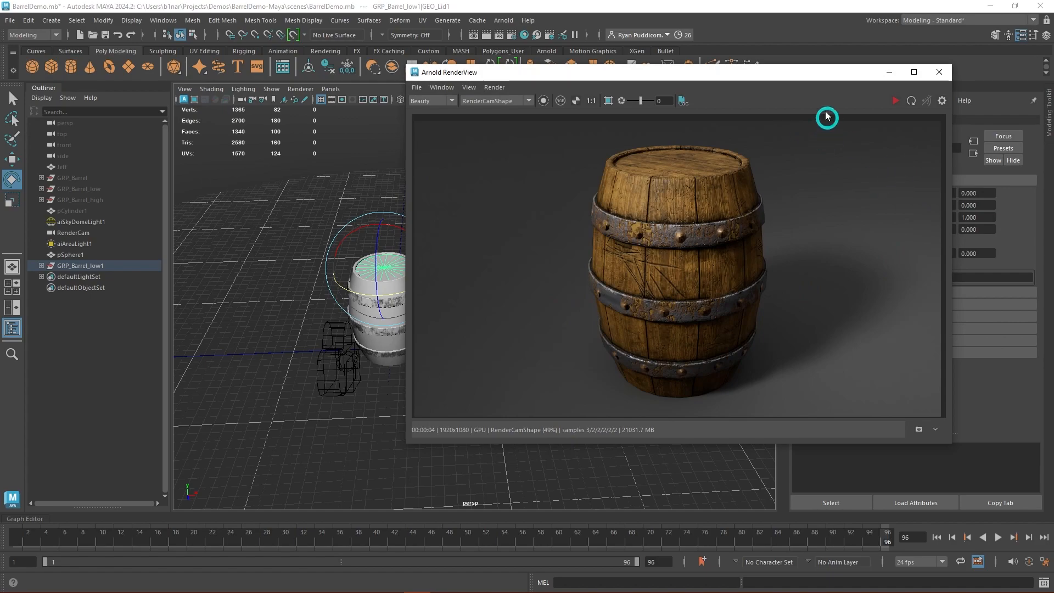
Open the saved render1.jpg from the project's images folder to inspect it, and close the image viewer.
{"action": "left_click_drag", "start_coordinate": [778, 73], "coordinate": [847, 55]}
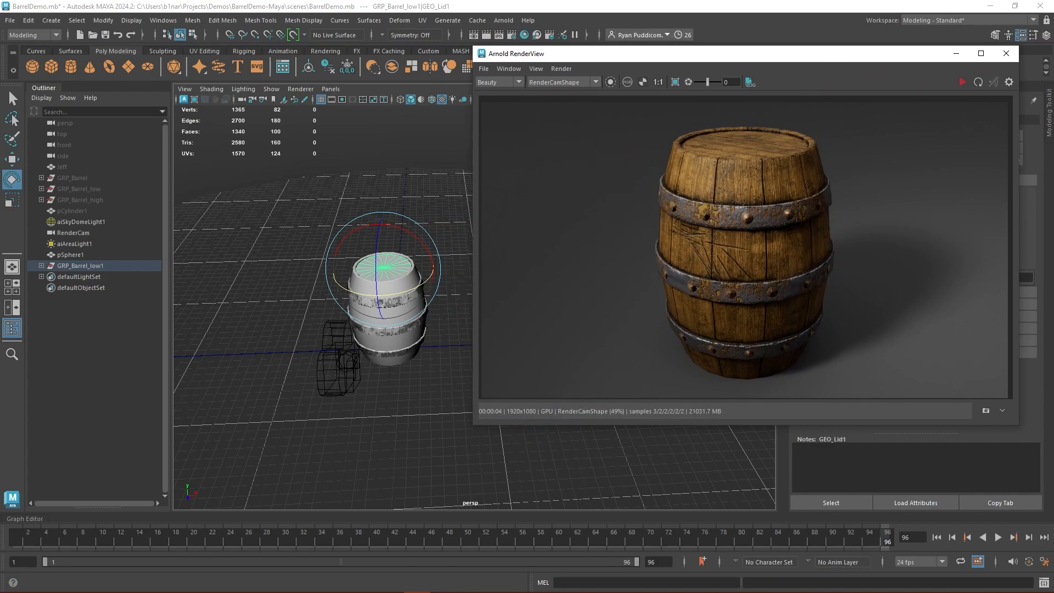
{"action": "left_click_drag", "start_coordinate": [972, 0], "coordinate": [665, 3]}
{"action": "left_click", "coordinate": [670, 132]}
{"action": "double_click", "coordinate": [671, 132]}
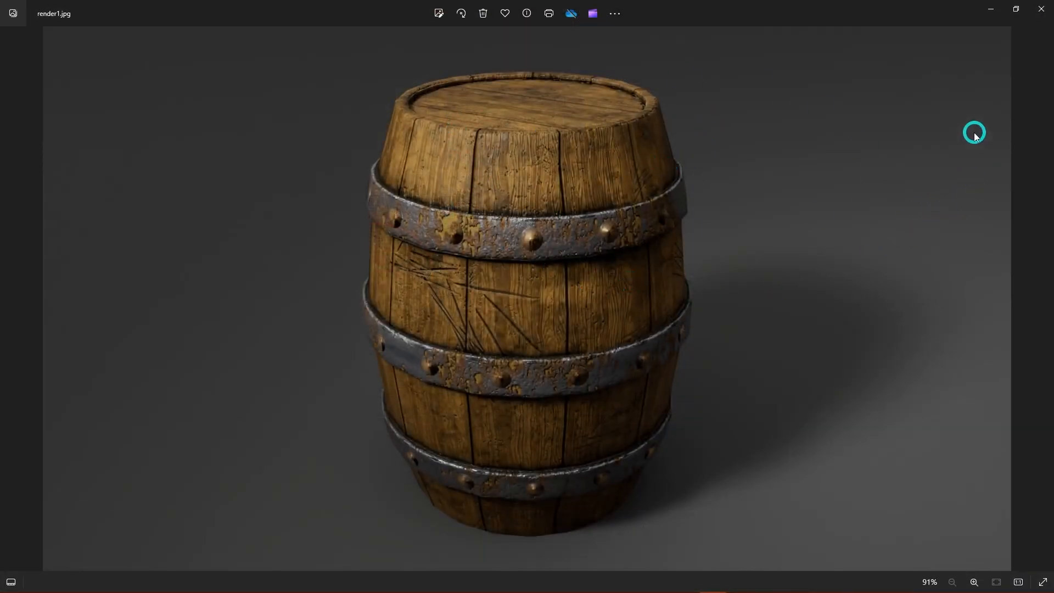
{"action": "left_click", "coordinate": [1041, 16]}
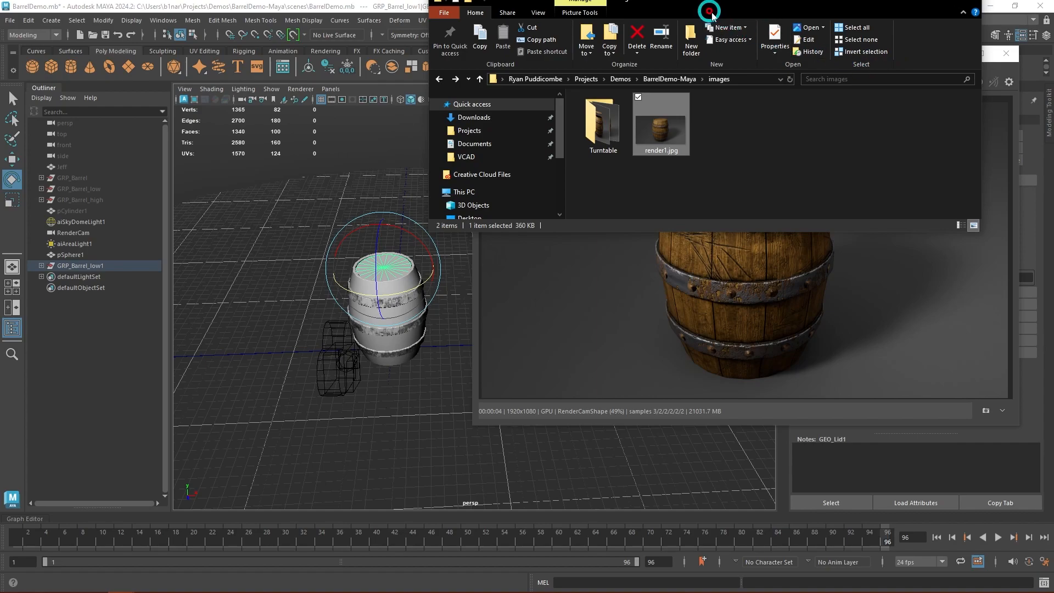
{"action": "left_click_drag", "start_coordinate": [657, 5], "coordinate": [856, 0]}
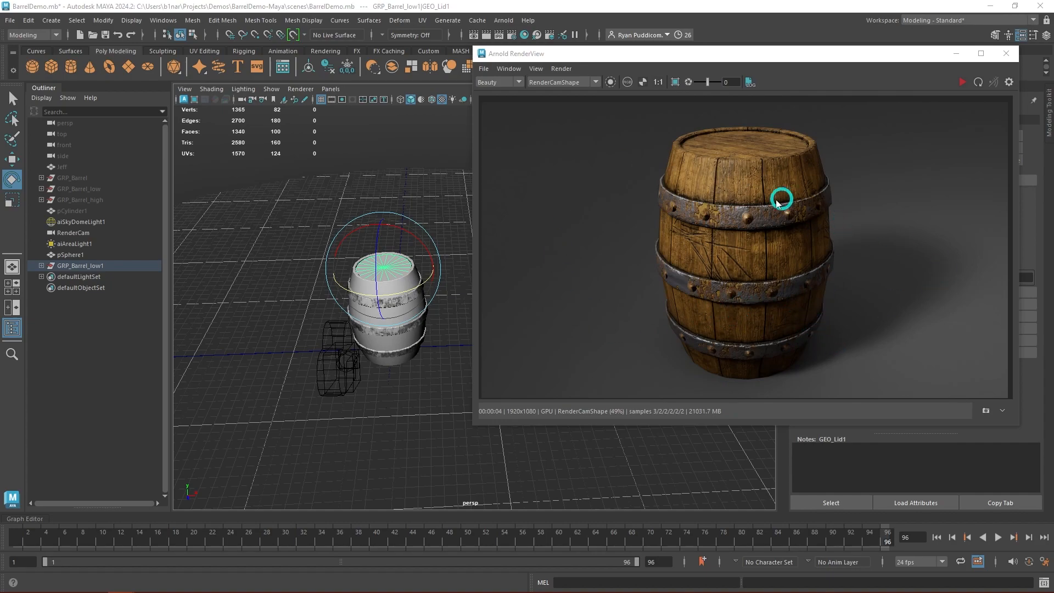
Keyframe the GRP_Barrel_low1 group at frame 1 and at frame 96, minimizing the Arnold RenderView.
{"action": "left_click_drag", "start_coordinate": [657, 57], "coordinate": [661, 123]}
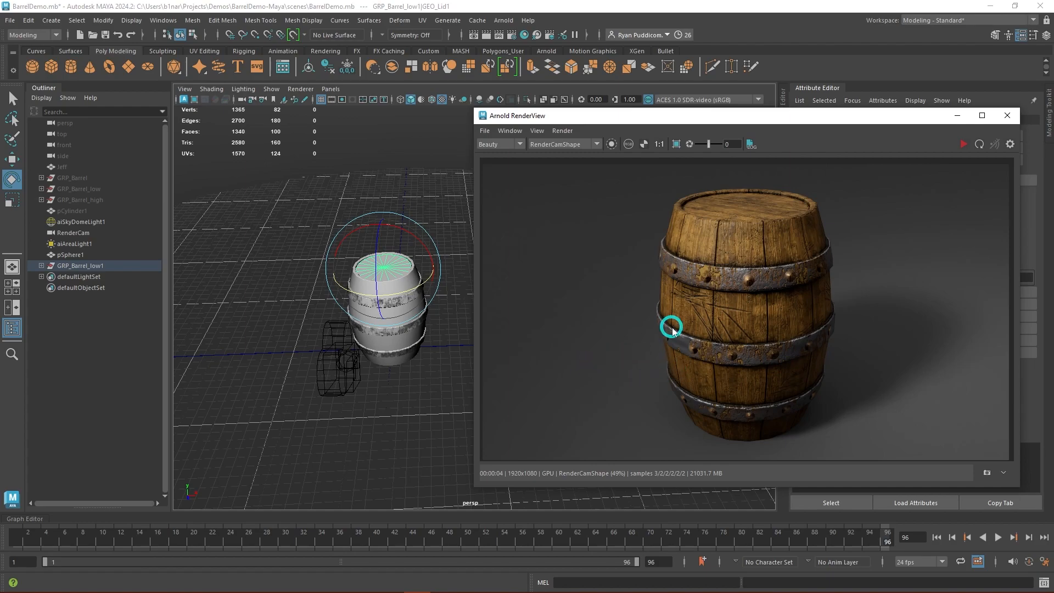
{"action": "left_click", "coordinate": [95, 267]}
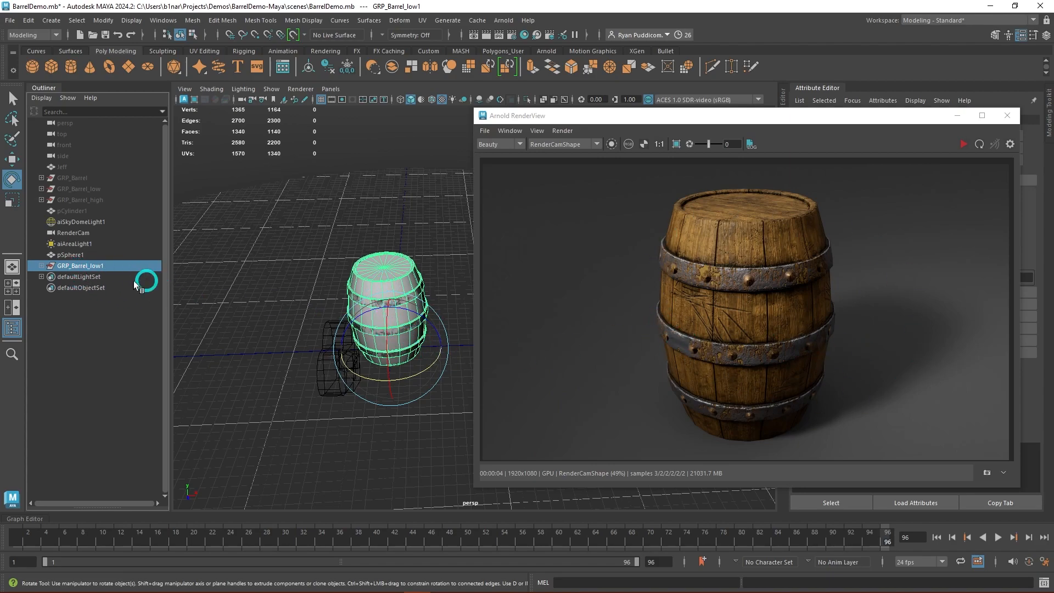
{"action": "left_click", "coordinate": [10, 544]}
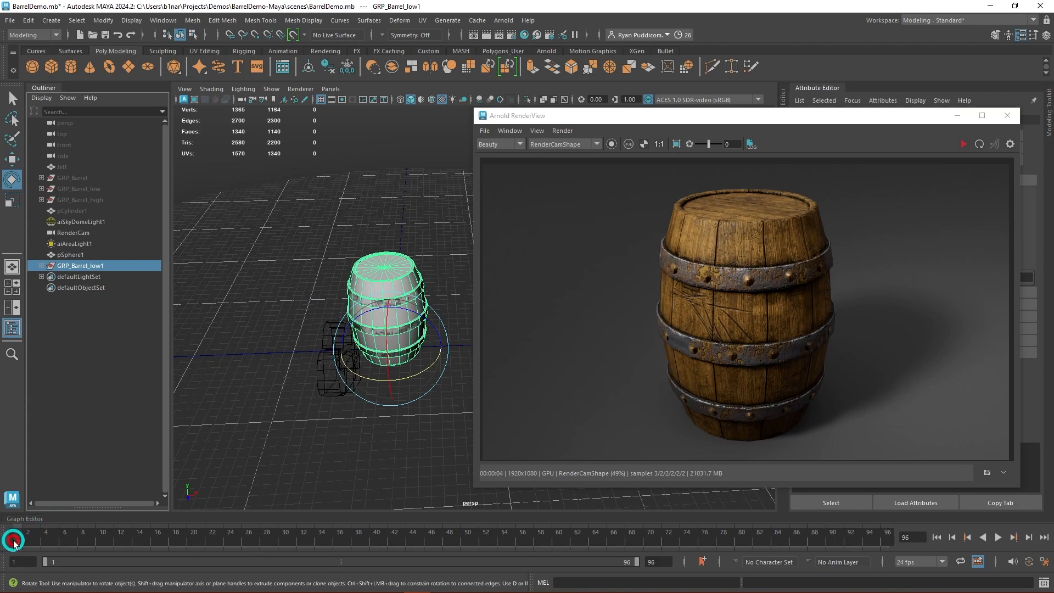
{"action": "key", "text": "s"}
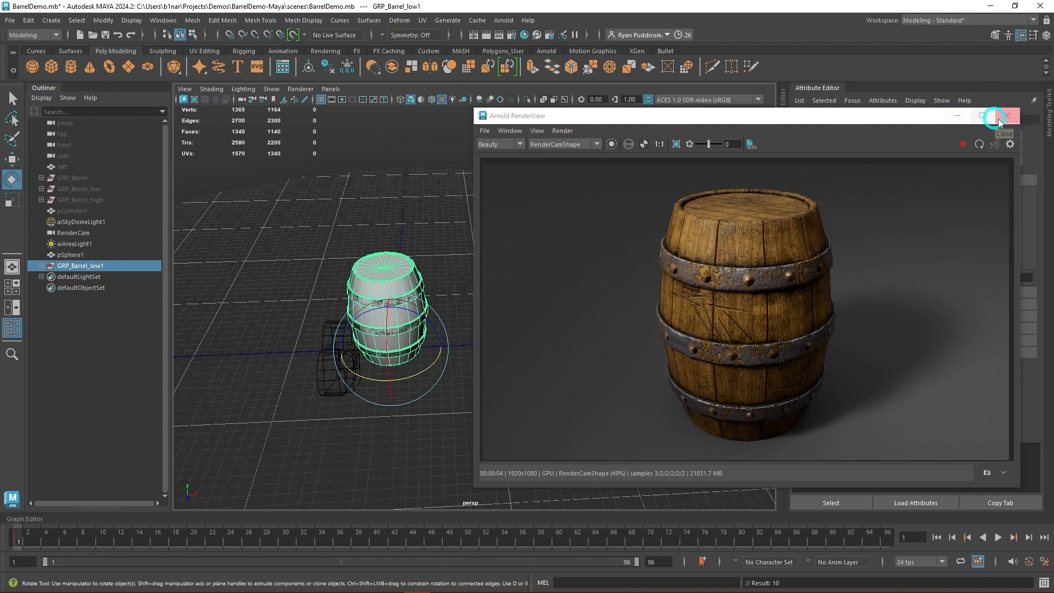
{"action": "left_click", "coordinate": [956, 117]}
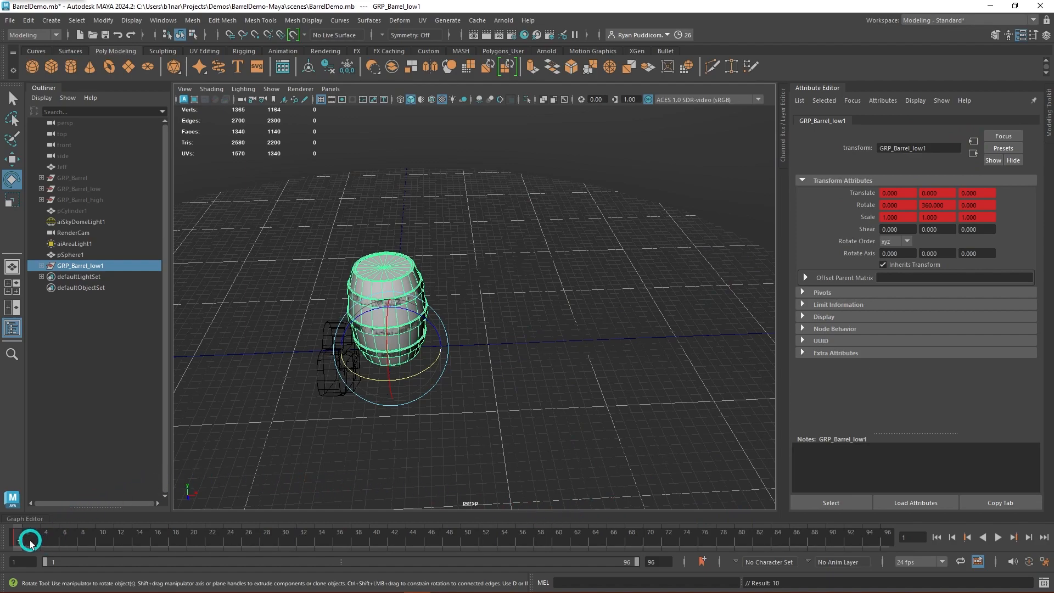
{"action": "left_click", "coordinate": [885, 543]}
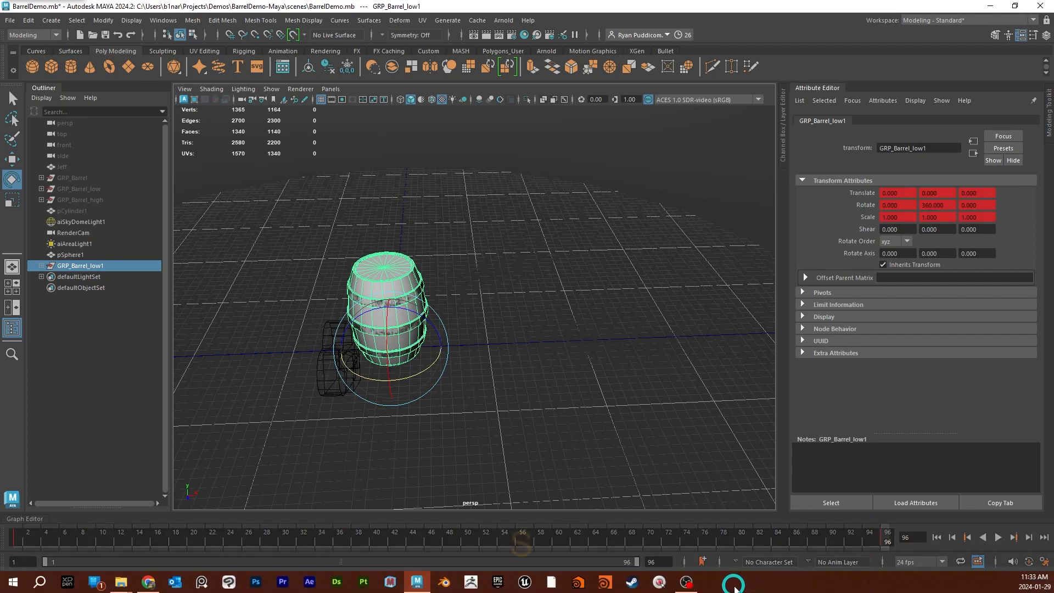
{"action": "key", "text": "s"}
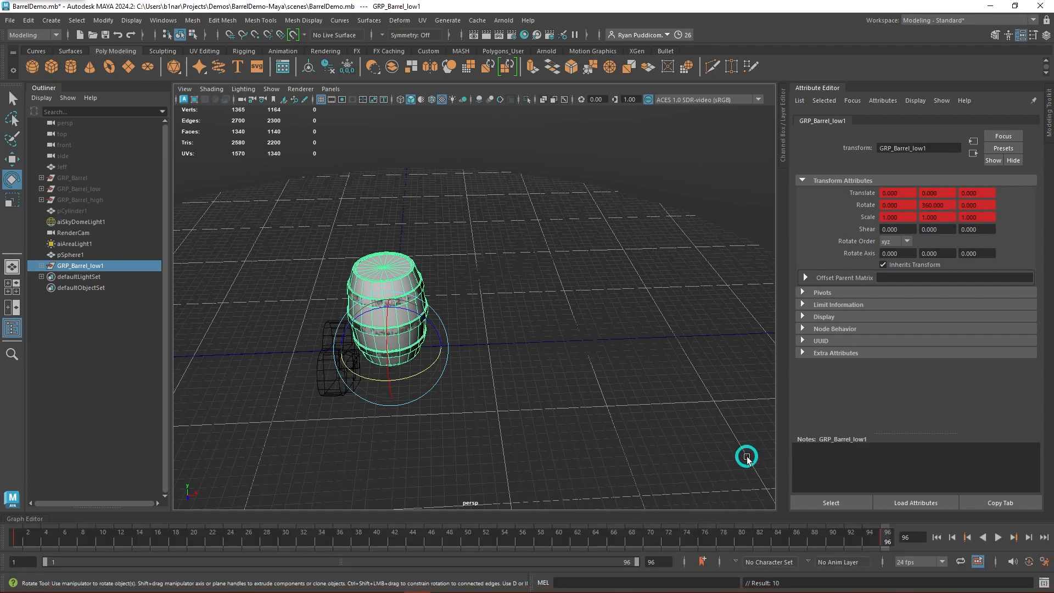
Set the Rotate Y of GRP_Barrel_low1 to 0 at frame 1 and keyframe the group there.
{"action": "left_click", "coordinate": [20, 541]}
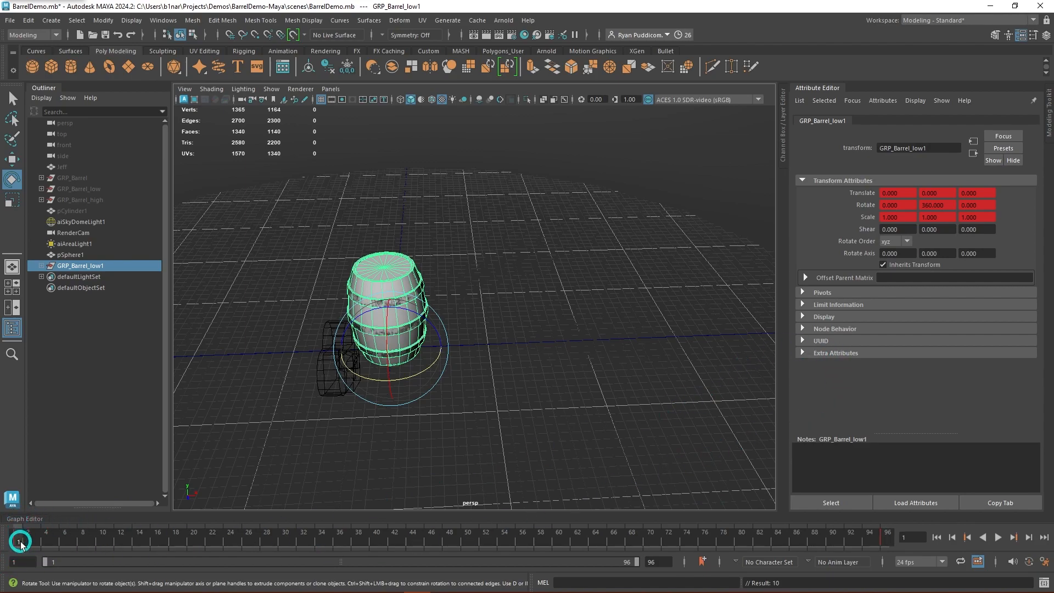
{"action": "left_click_drag", "start_coordinate": [951, 207], "coordinate": [917, 208]}
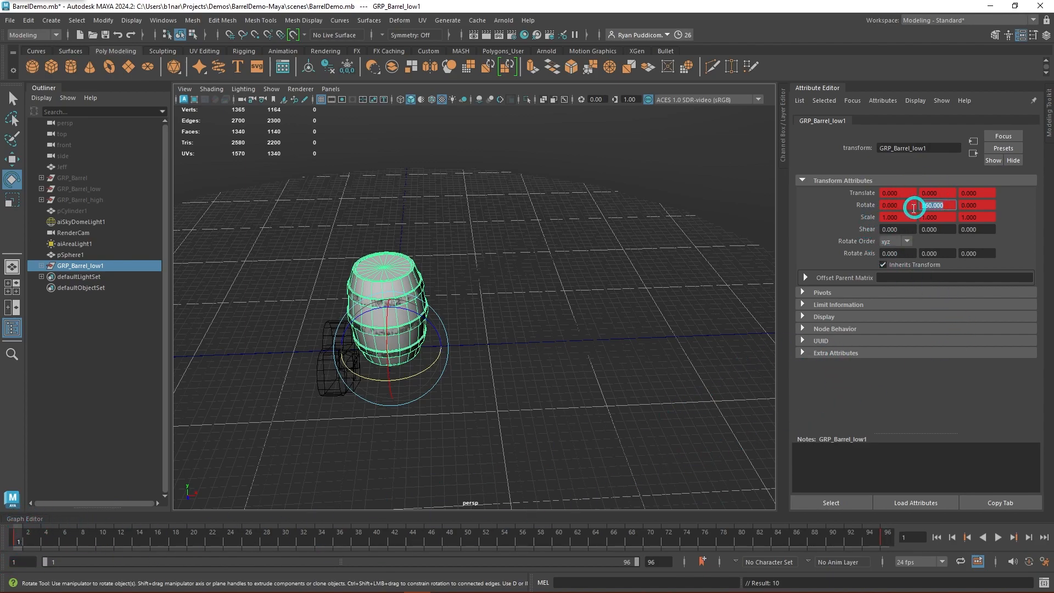
{"action": "type", "text": "0"}
{"action": "key", "text": "Return"}
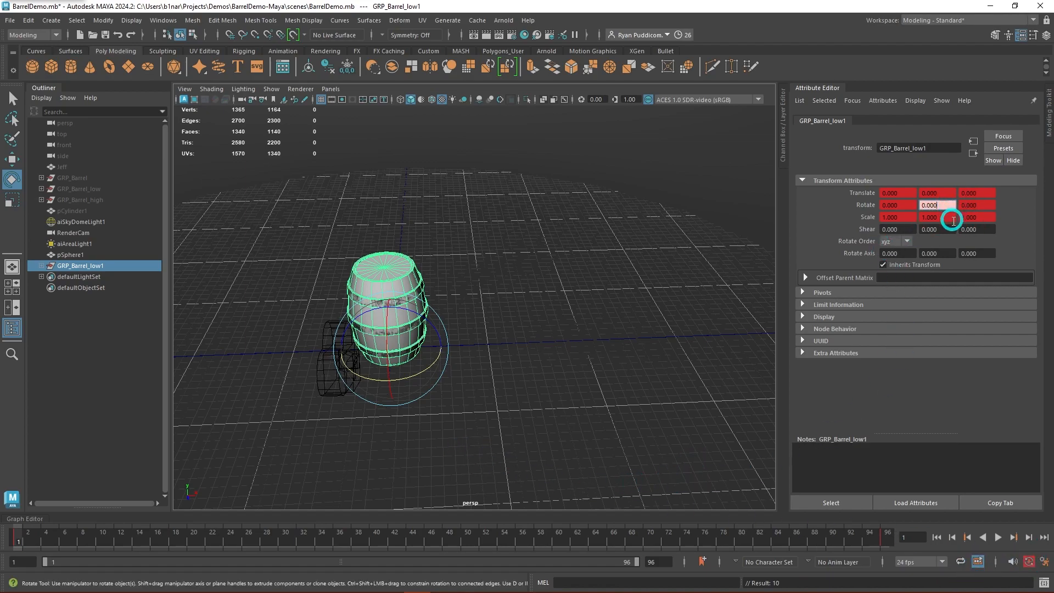
{"action": "left_click_drag", "start_coordinate": [951, 205], "coordinate": [904, 206]}
{"action": "type", "text": "0"}
{"action": "key", "text": "Return"}
{"action": "key", "text": "Tab"}
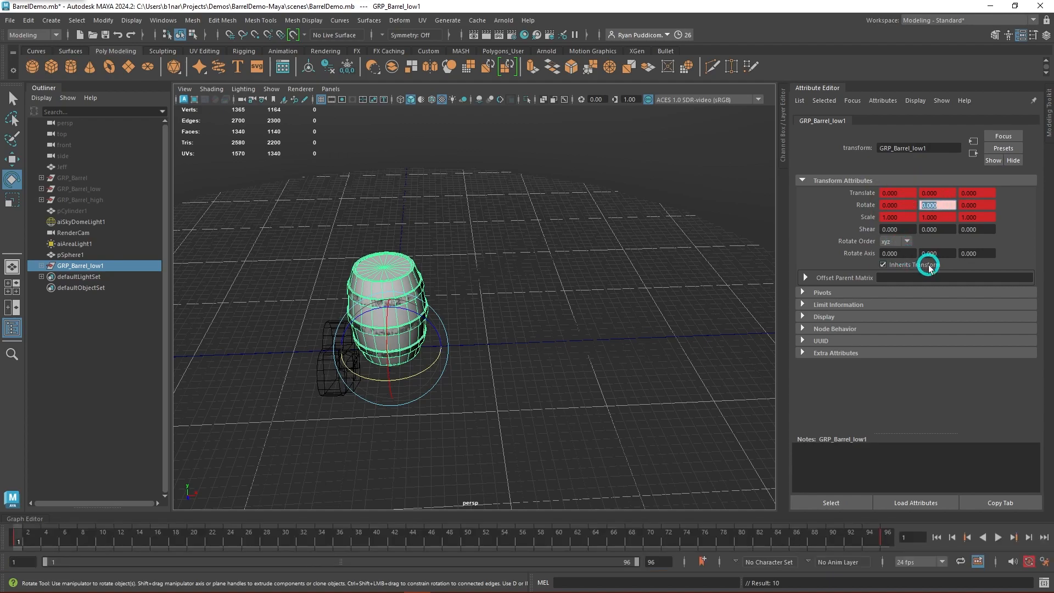
{"action": "left_click", "coordinate": [632, 284]}
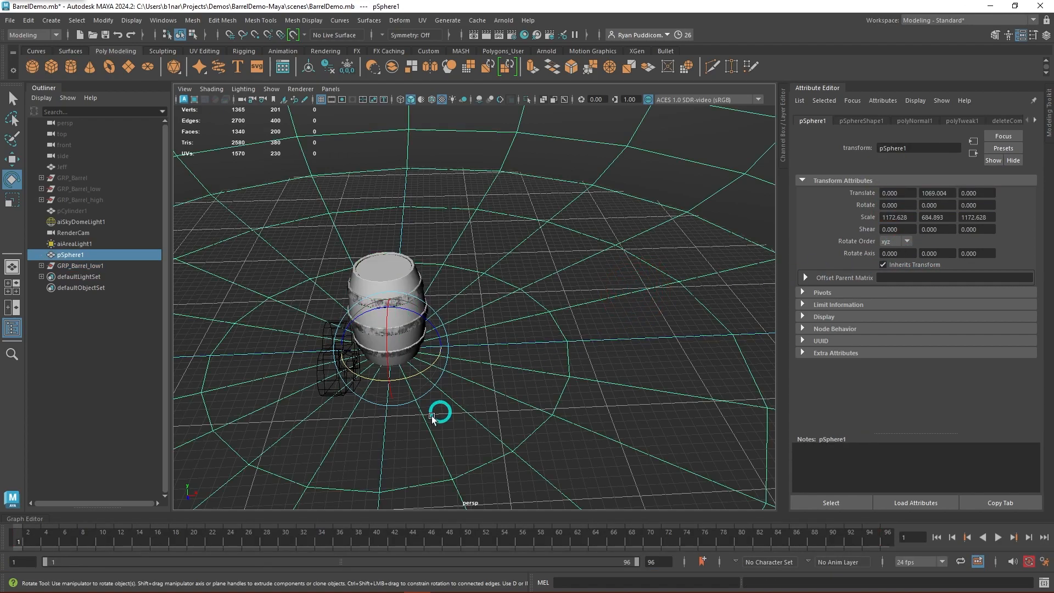
{"action": "left_click", "coordinate": [385, 318]}
{"action": "left_click", "coordinate": [82, 266]}
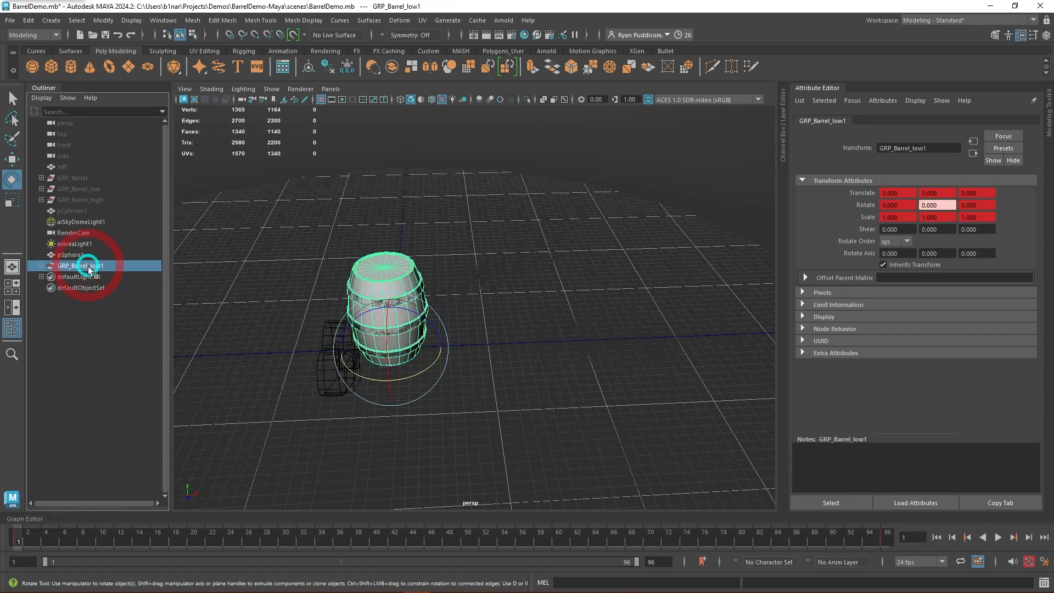
{"action": "key", "text": "s"}
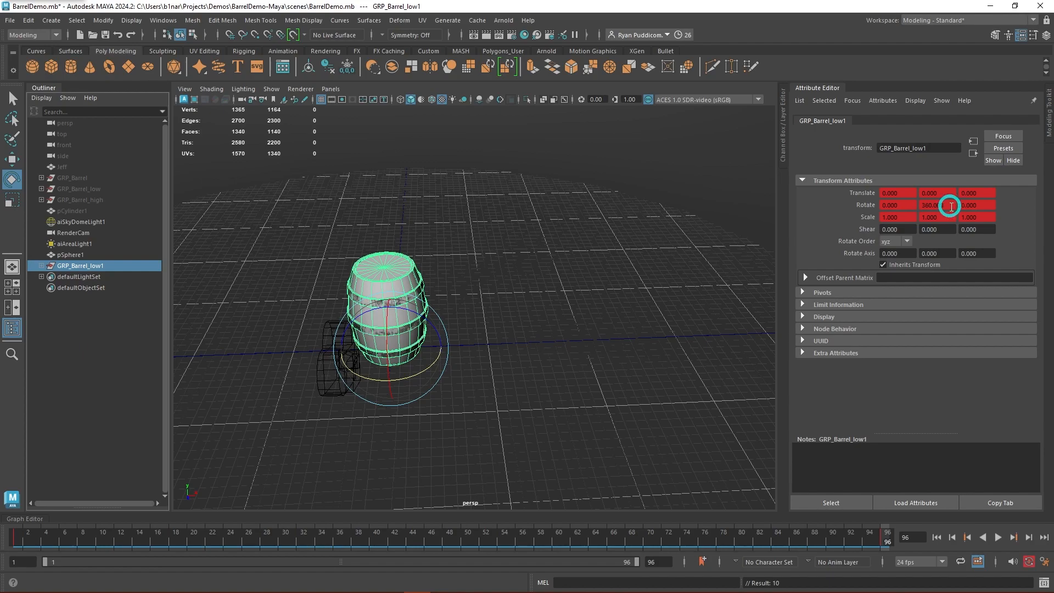
Play the barrel's rotation animation from the first frame and stop it to check the motion.
{"action": "left_click", "coordinate": [937, 537]}
{"action": "left_click", "coordinate": [998, 537]}
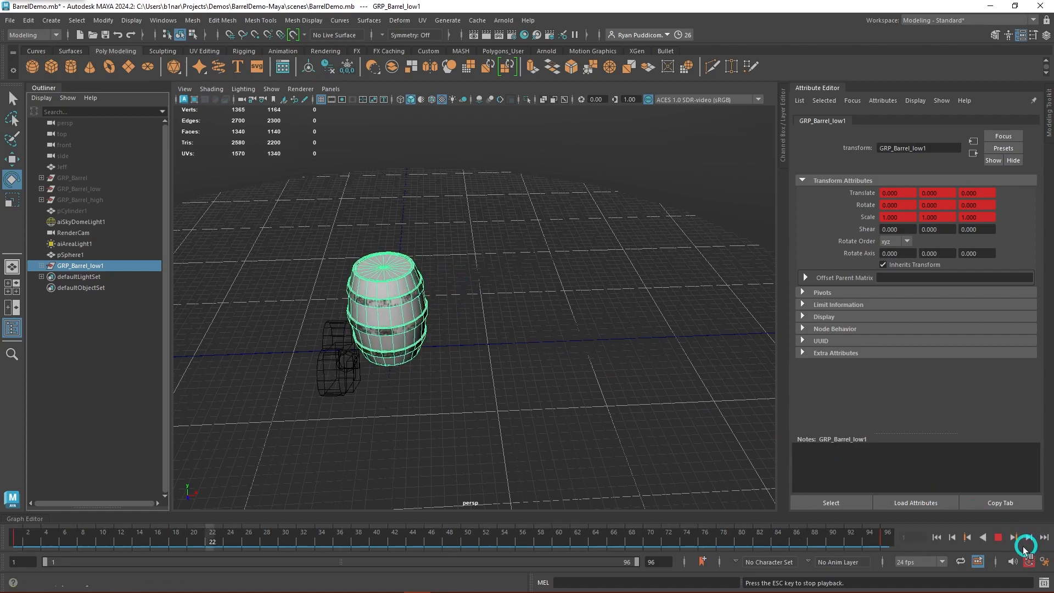
{"action": "left_click", "coordinate": [998, 537]}
Change all of the barrel group's animation keys to linear tangents in the Graph Editor, and close the editor.
{"action": "left_click", "coordinate": [37, 519]}
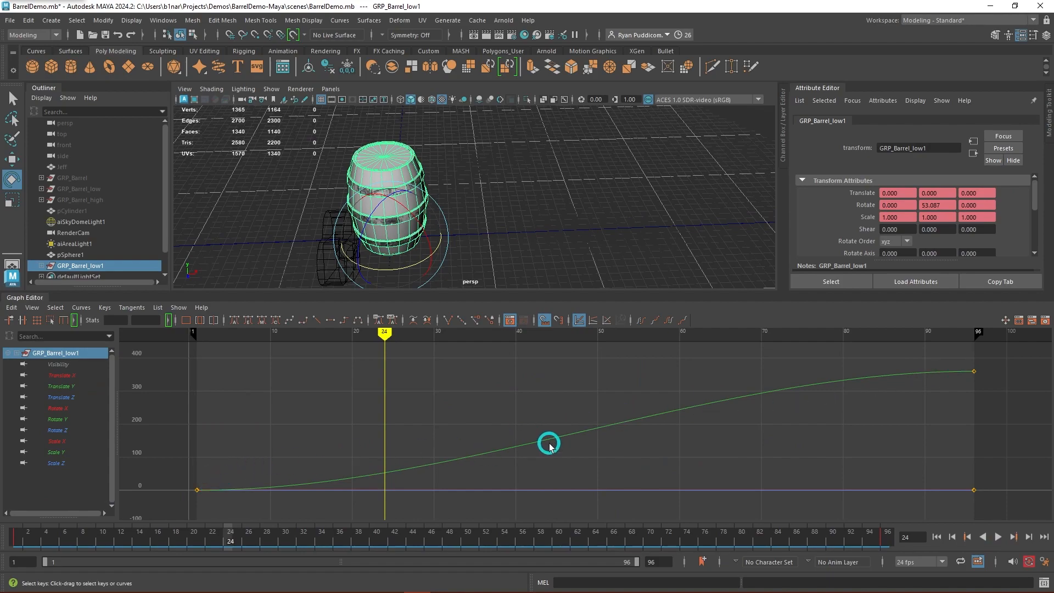
{"action": "key", "text": "f"}
{"action": "left_click_drag", "start_coordinate": [287, 370], "coordinate": [890, 485]}
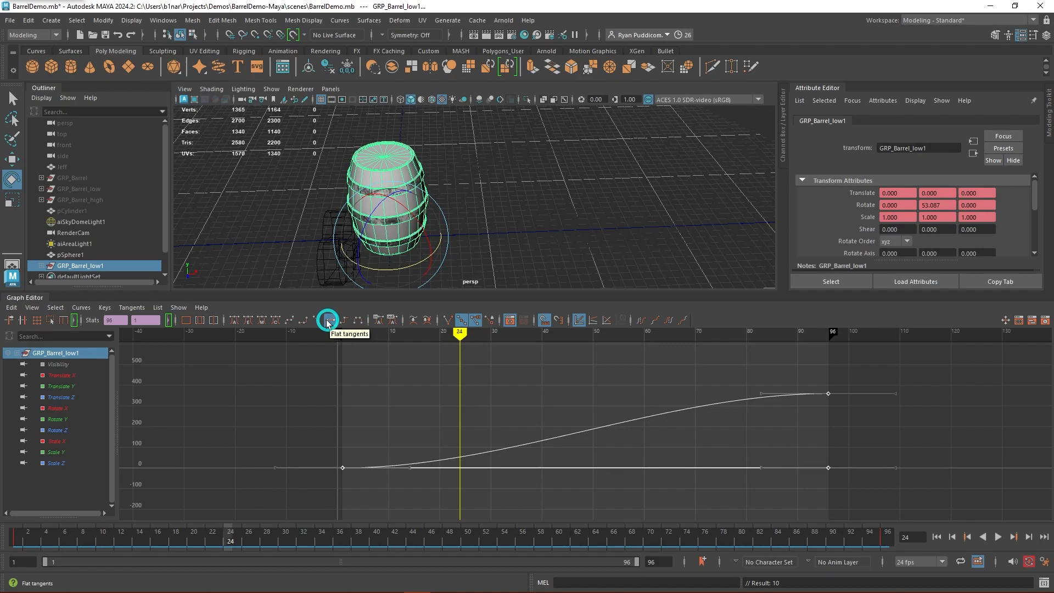
{"action": "left_click", "coordinate": [317, 320]}
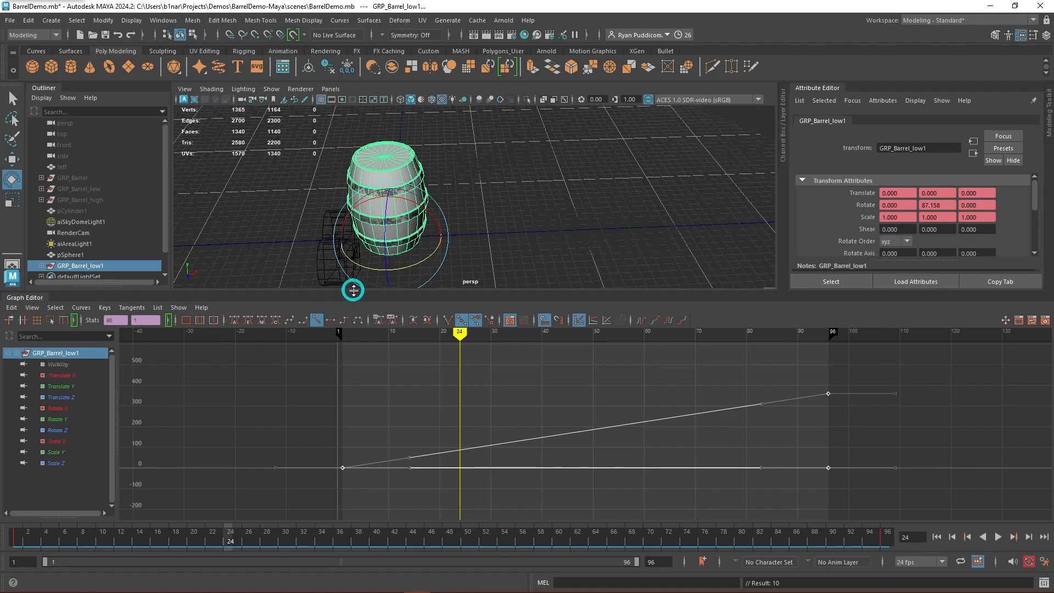
{"action": "left_click", "coordinate": [27, 299]}
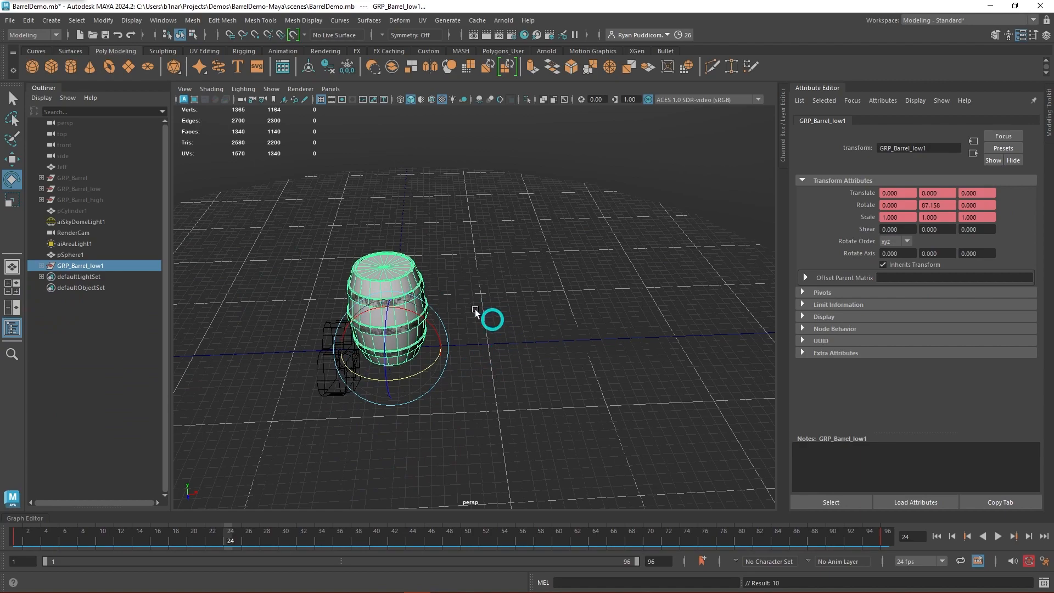
Replay the animation from the start to check that the barrel turns at constant speed.
{"action": "left_click", "coordinate": [937, 536]}
{"action": "left_click", "coordinate": [998, 536]}
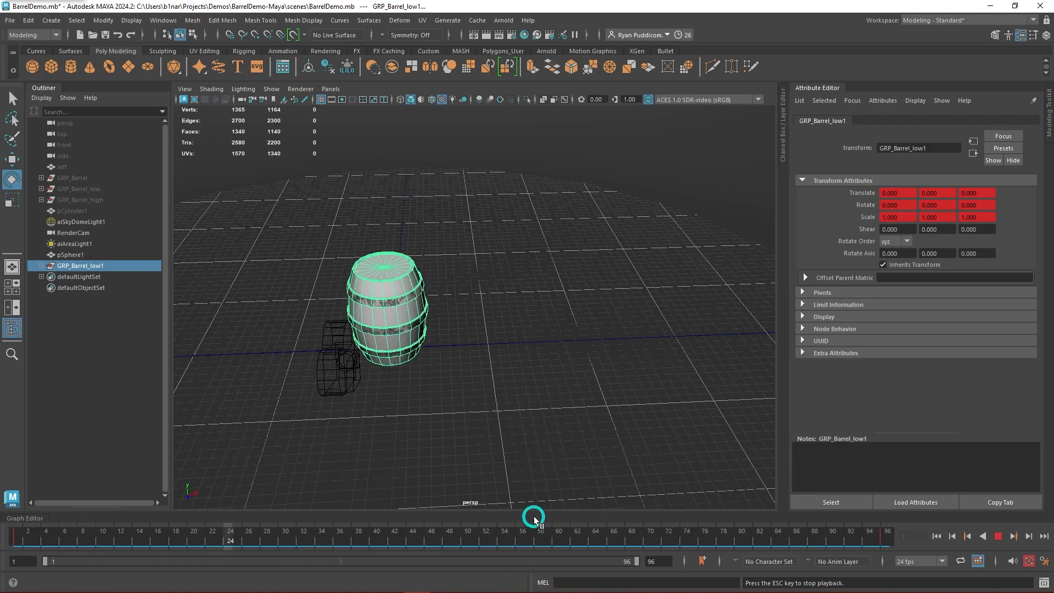
{"action": "left_click", "coordinate": [999, 540]}
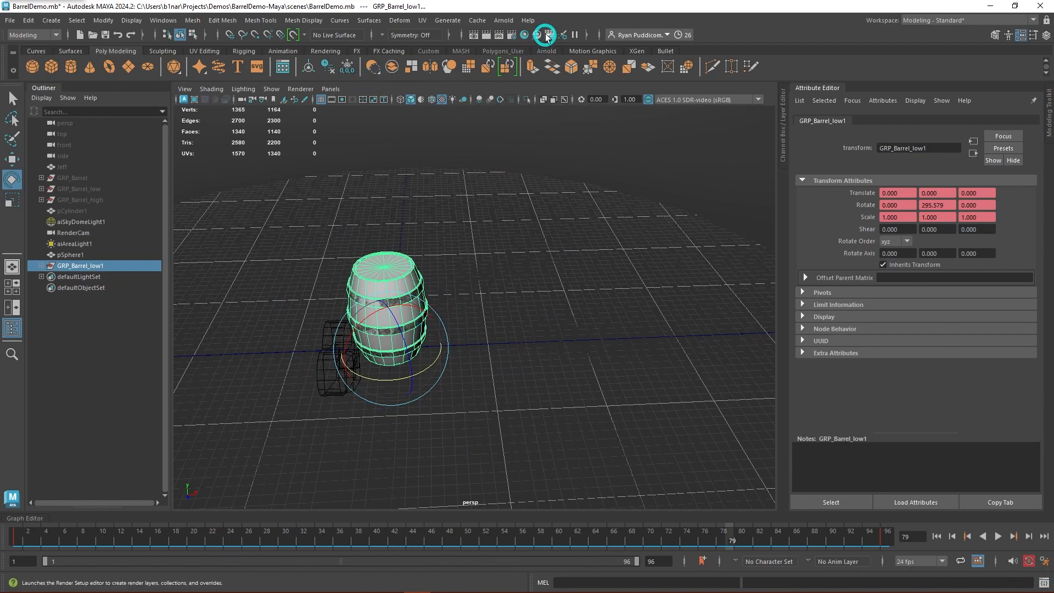
Set the PNG image format to int8 in the common Render Settings, keeping name.#.ext as the frame/animation naming.
{"action": "left_click", "coordinate": [513, 36]}
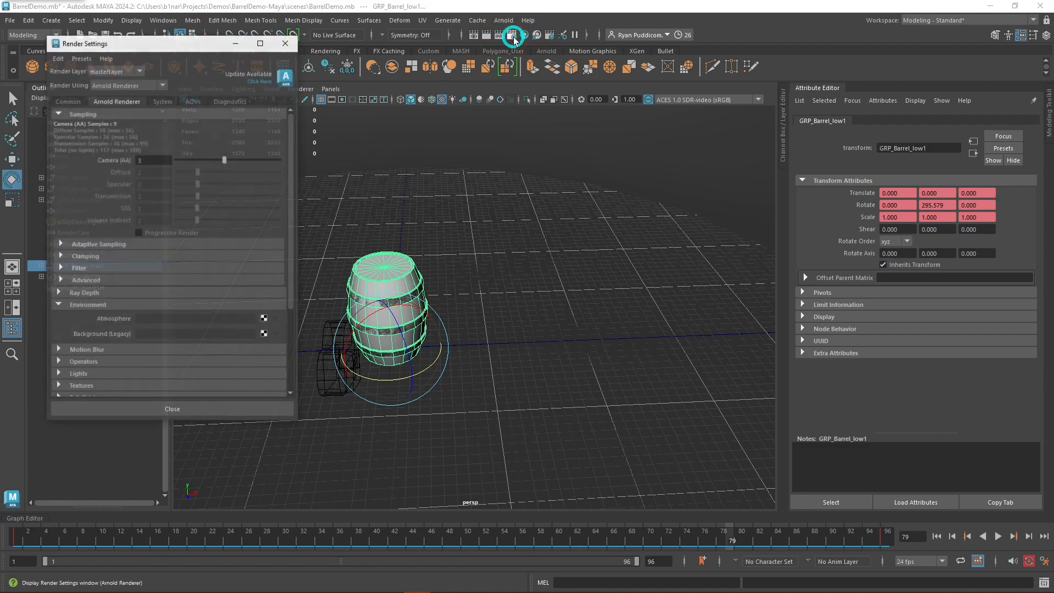
{"action": "left_click_drag", "start_coordinate": [191, 45], "coordinate": [663, 71]}
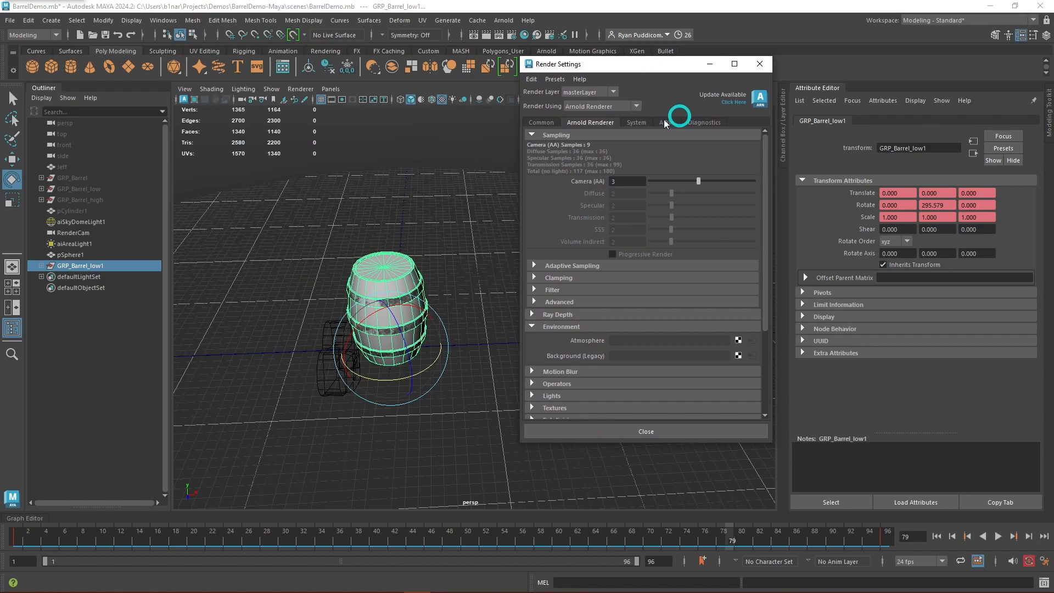
{"action": "left_click", "coordinate": [543, 123]}
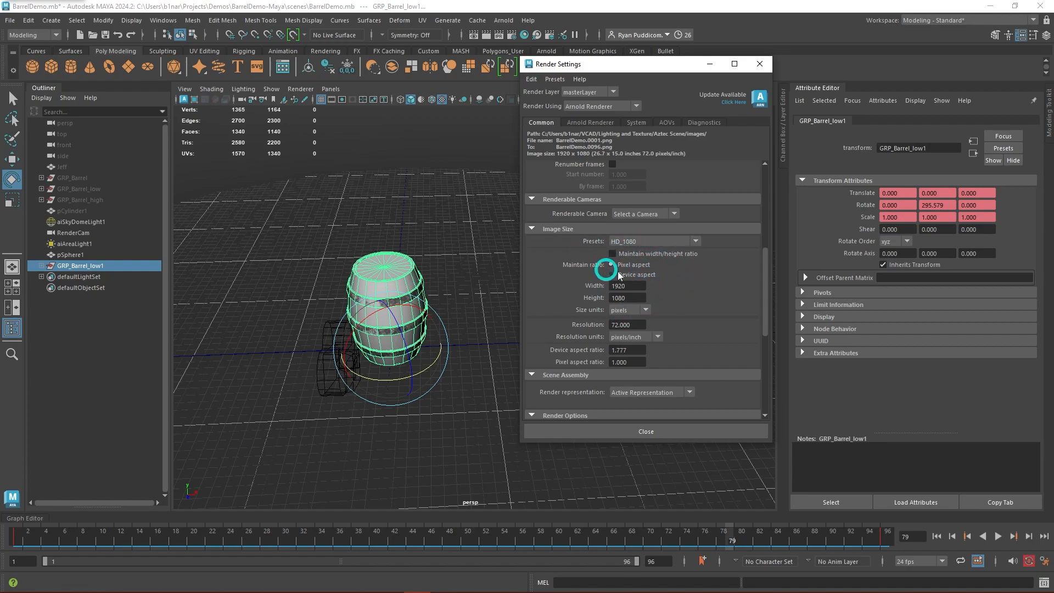
{"action": "scroll", "coordinate": [677, 286], "scroll_direction": "up", "scroll_amount": 3}
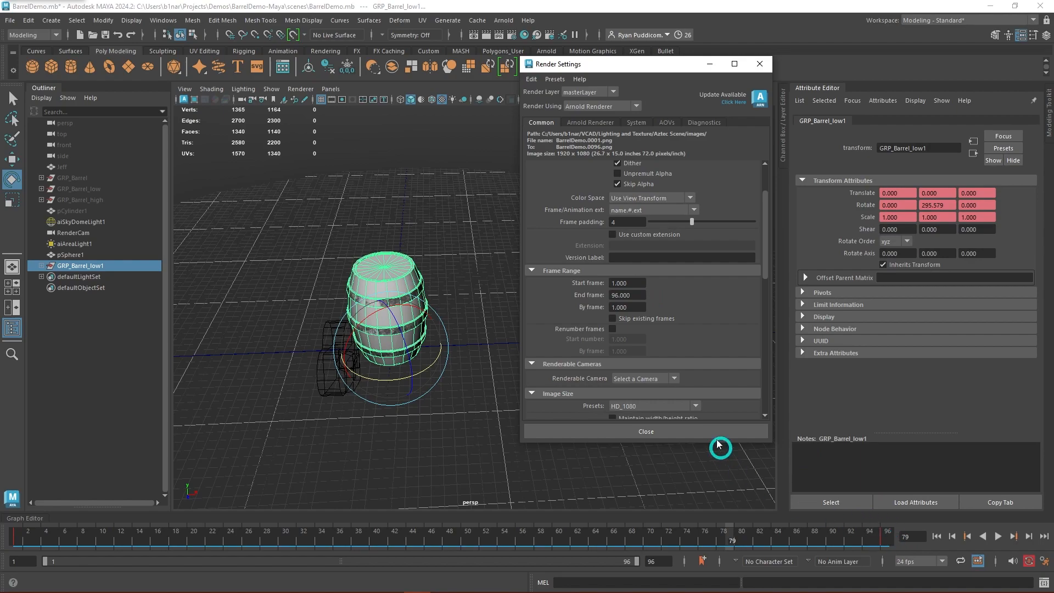
{"action": "scroll", "coordinate": [717, 303], "scroll_direction": "up", "scroll_amount": 2}
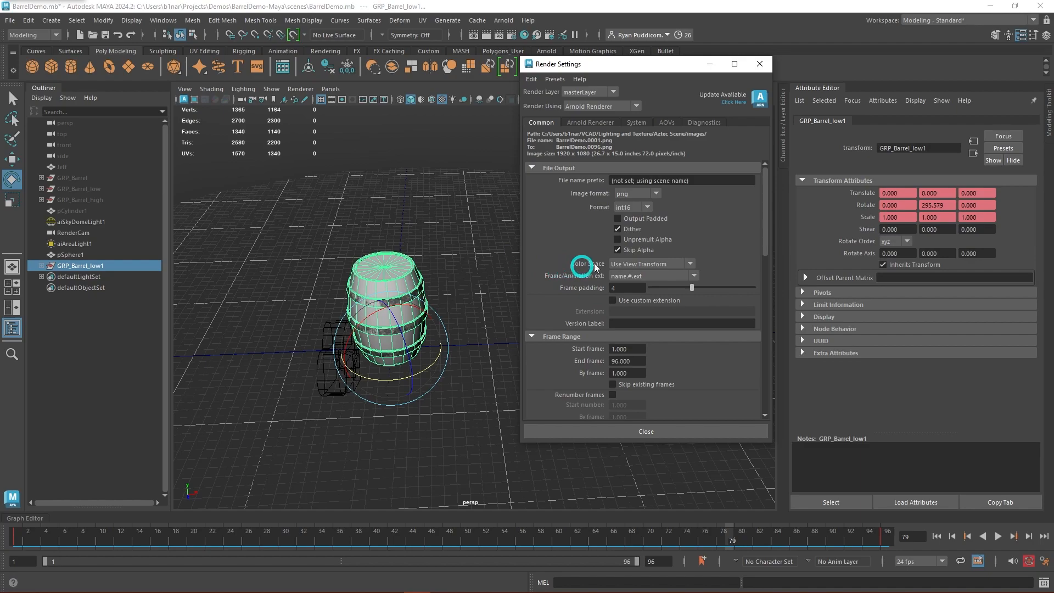
{"action": "left_click", "coordinate": [648, 208]}
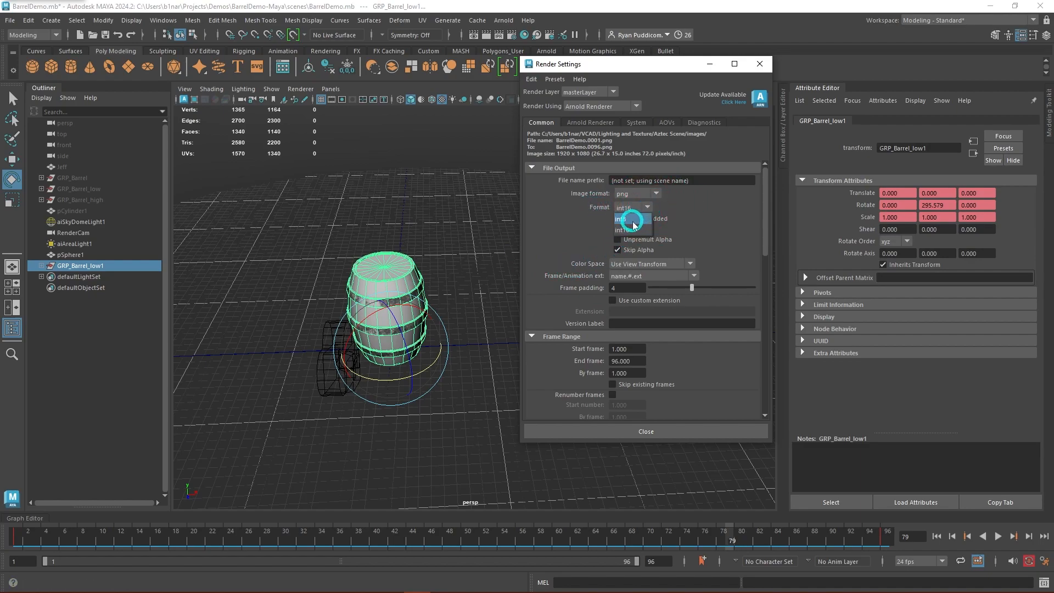
{"action": "left_click", "coordinate": [629, 201]}
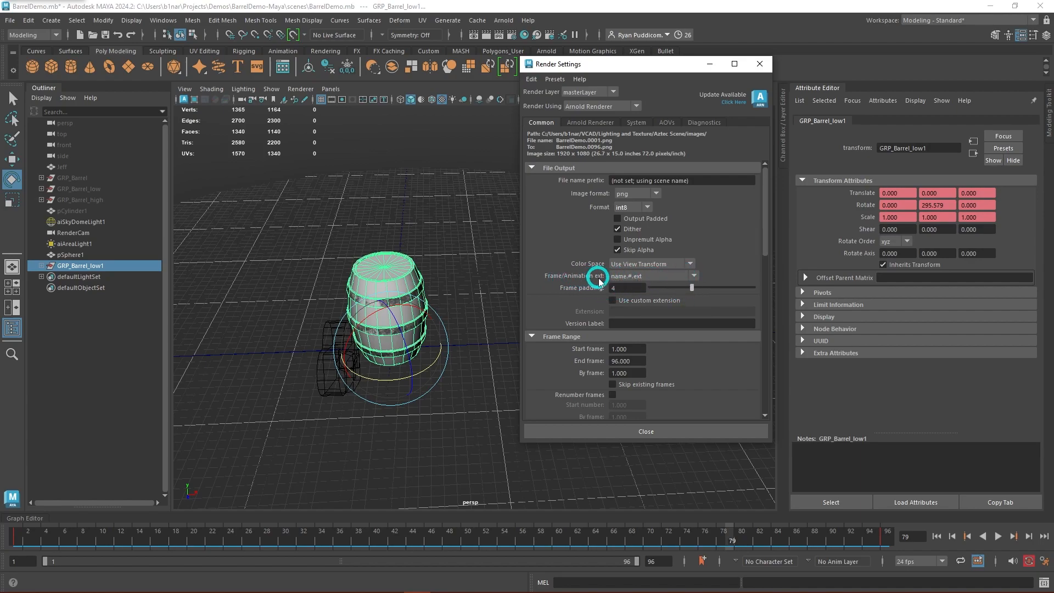
{"action": "left_click", "coordinate": [631, 276]}
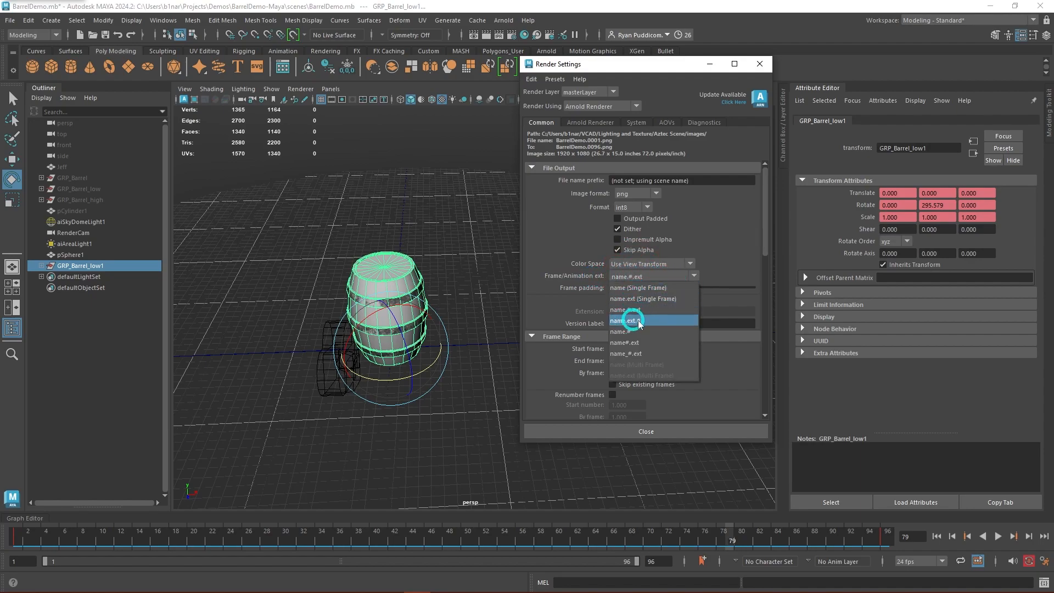
{"action": "left_click", "coordinate": [705, 268]}
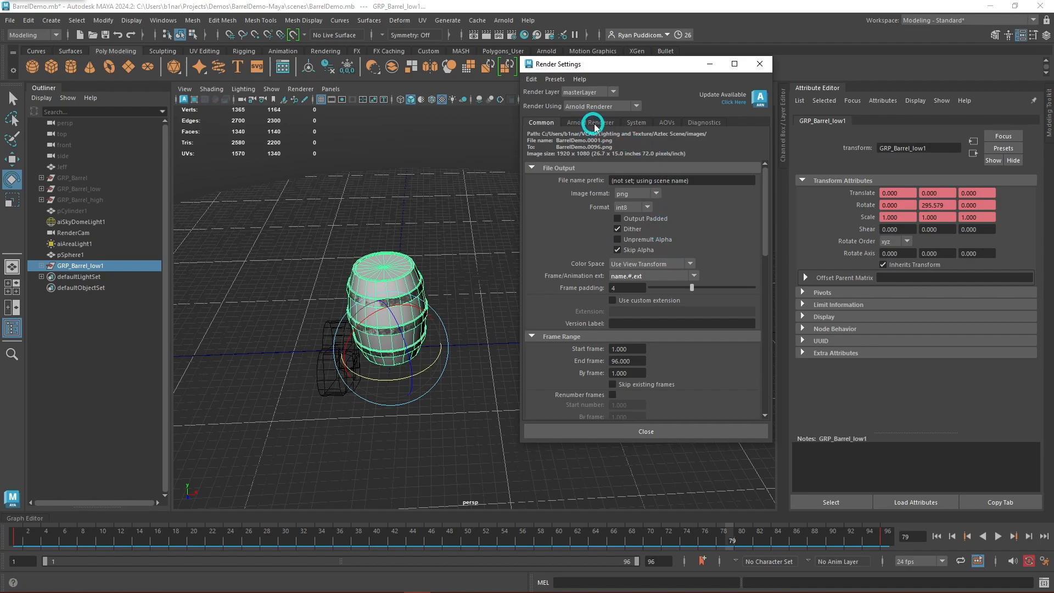
Review the System, Arnold Renderer and Common render settings, including render device, sampling, frame range and image size.
{"action": "left_click", "coordinate": [636, 123]}
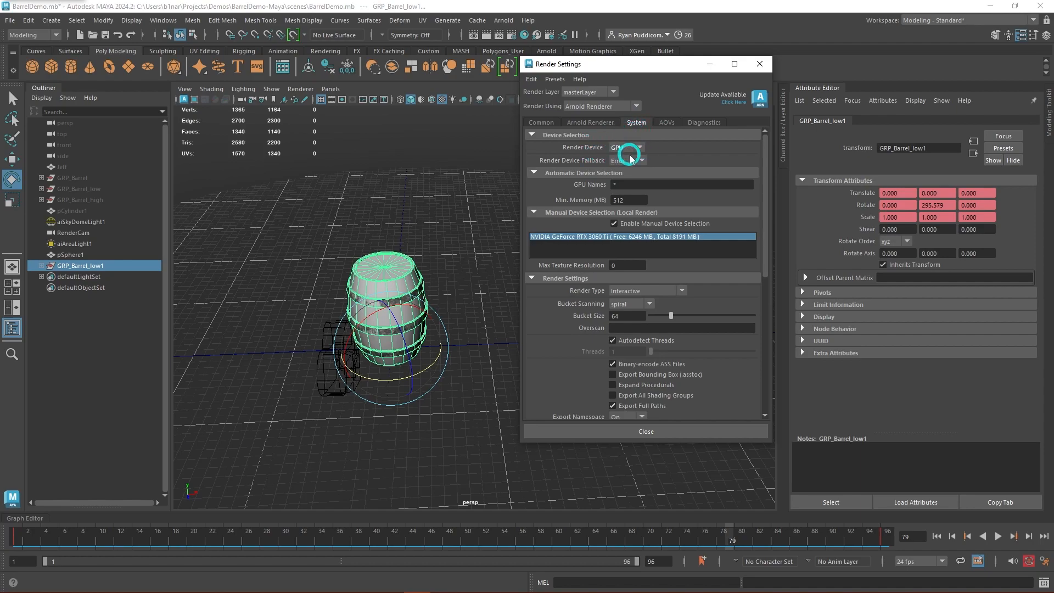
{"action": "left_click", "coordinate": [578, 125]}
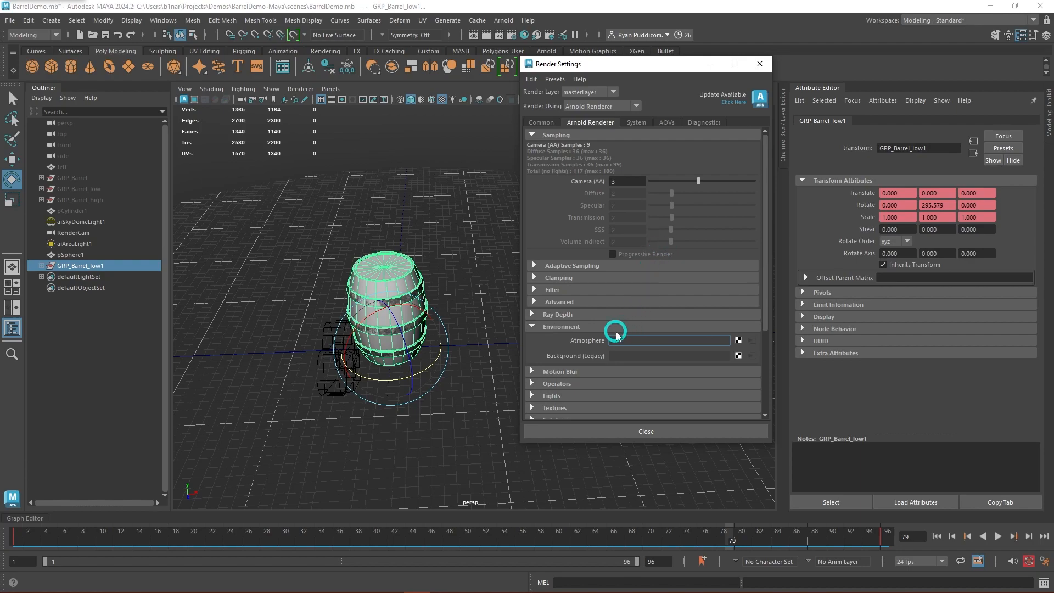
{"action": "scroll", "coordinate": [617, 335], "scroll_direction": "down", "scroll_amount": 2}
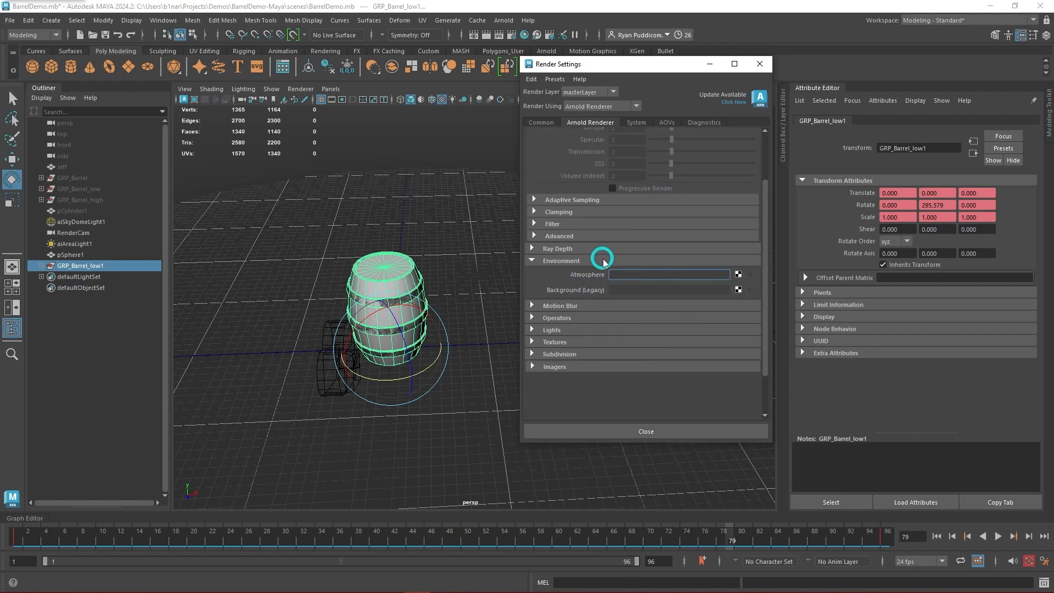
{"action": "scroll", "coordinate": [605, 262], "scroll_direction": "up", "scroll_amount": 2}
{"action": "left_click", "coordinate": [547, 125]}
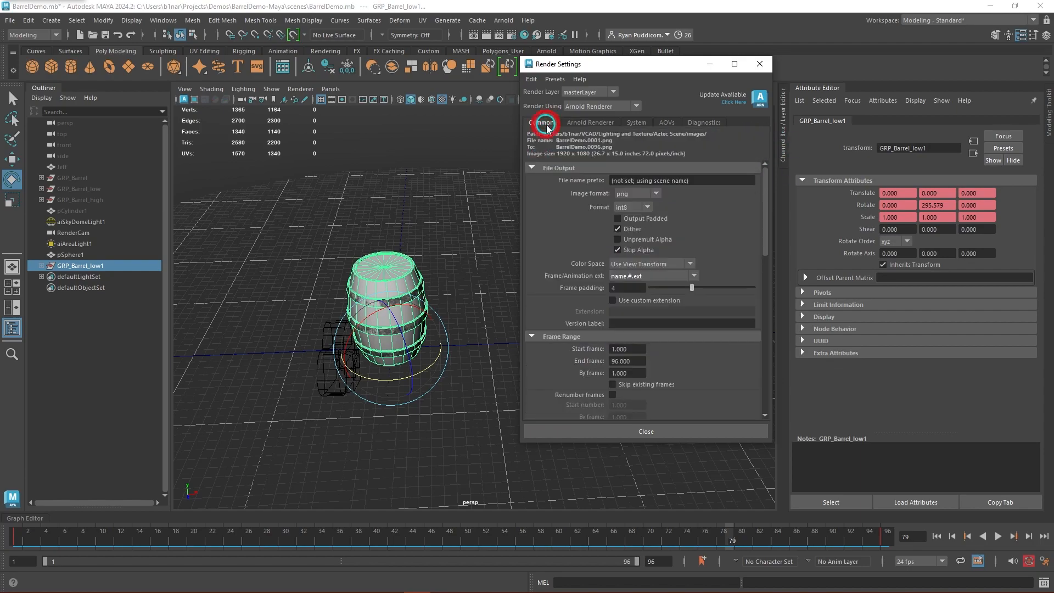
{"action": "scroll", "coordinate": [654, 321], "scroll_direction": "down", "scroll_amount": 4}
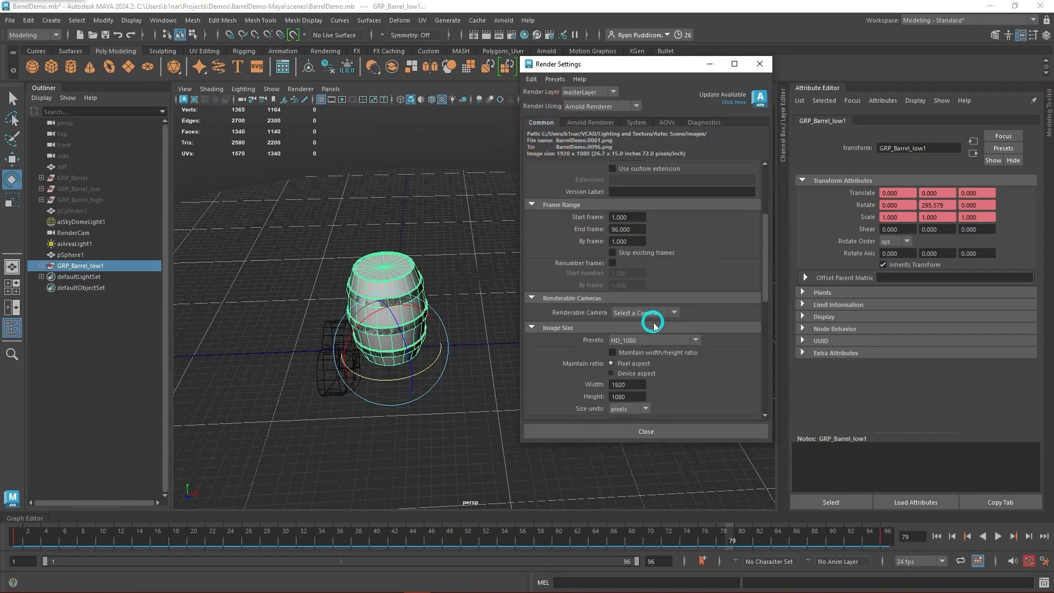
{"action": "scroll", "coordinate": [654, 322], "scroll_direction": "down", "scroll_amount": 3}
{"action": "scroll", "coordinate": [647, 275], "scroll_direction": "down", "scroll_amount": 4}
{"action": "scroll", "coordinate": [634, 360], "scroll_direction": "down", "scroll_amount": 2}
Set the renderable camera to RenderCam in the common Render Settings.
{"action": "scroll", "coordinate": [628, 301], "scroll_direction": "up", "scroll_amount": 10}
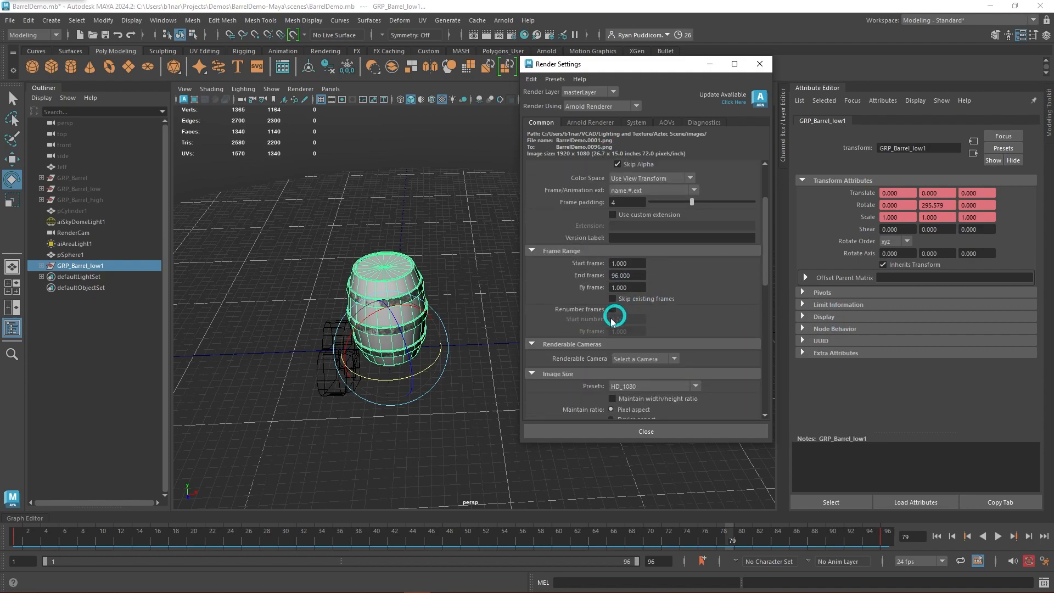
{"action": "left_click", "coordinate": [668, 358]}
{"action": "left_click", "coordinate": [648, 384]}
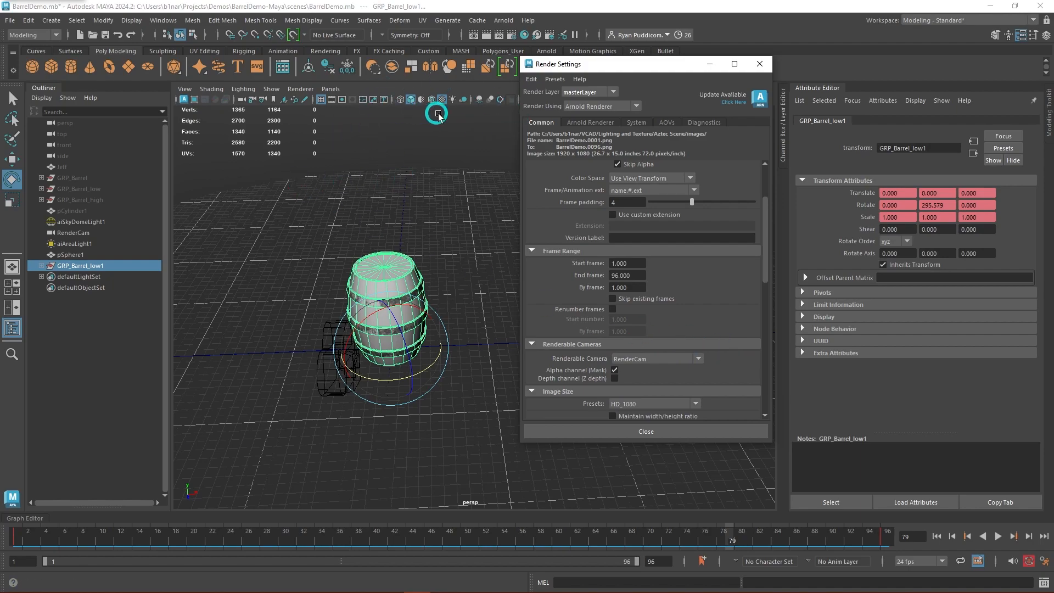
Switch to the Rendering menu set and open the Render Sequence options beside the Render Settings.
{"action": "left_click_drag", "start_coordinate": [653, 65], "coordinate": [621, 134]}
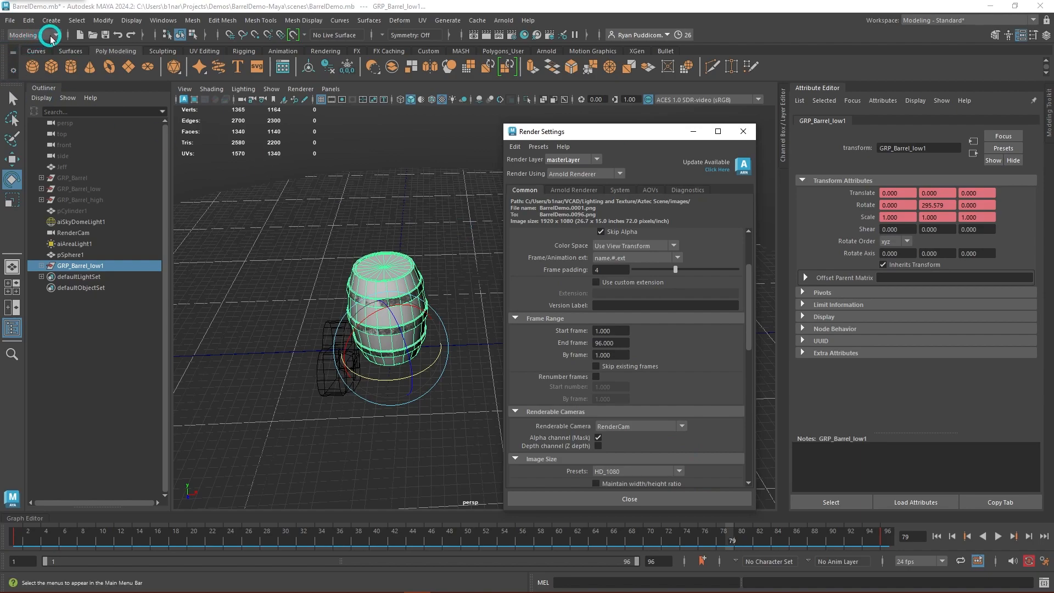
{"action": "left_click", "coordinate": [57, 36]}
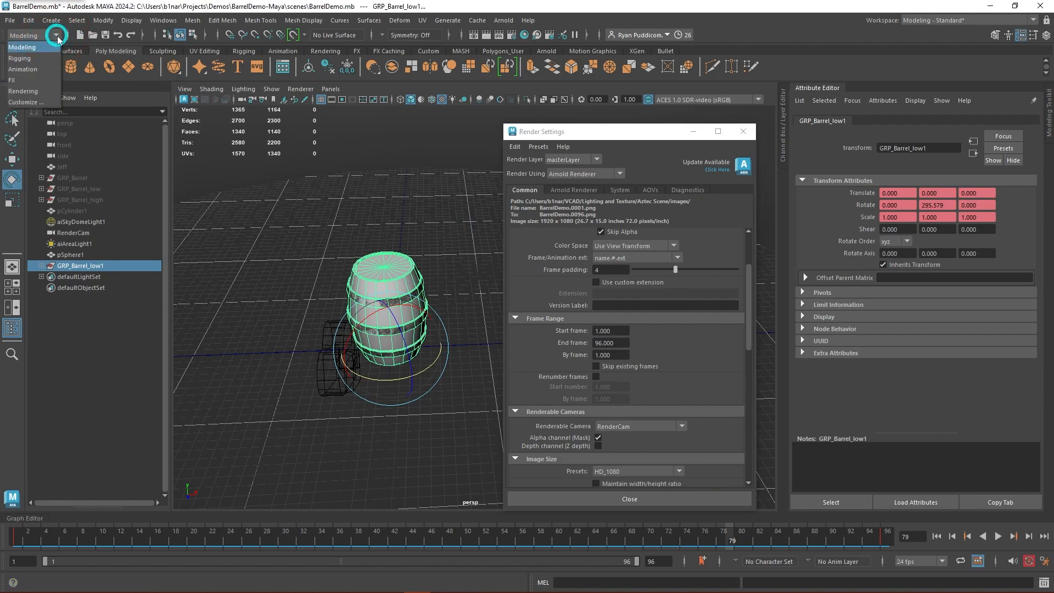
{"action": "left_click", "coordinate": [43, 92]}
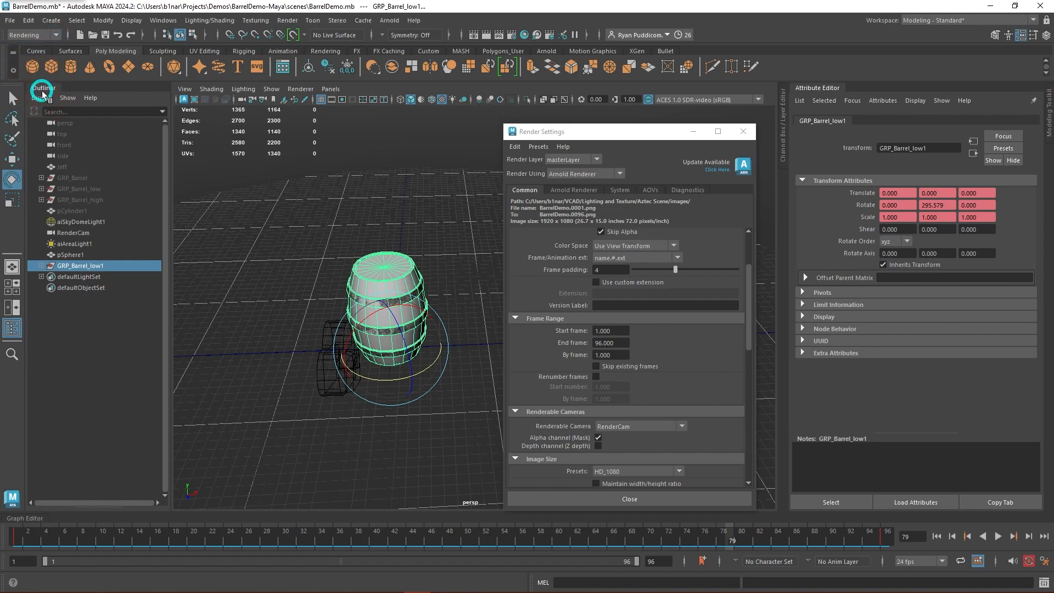
{"action": "left_click", "coordinate": [286, 20]}
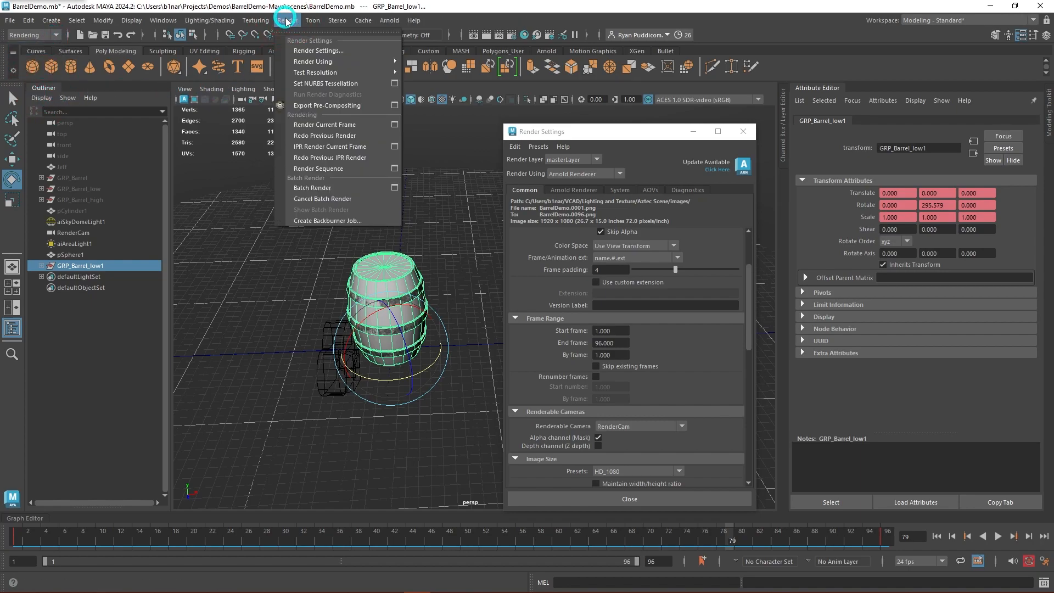
{"action": "left_click", "coordinate": [395, 169]}
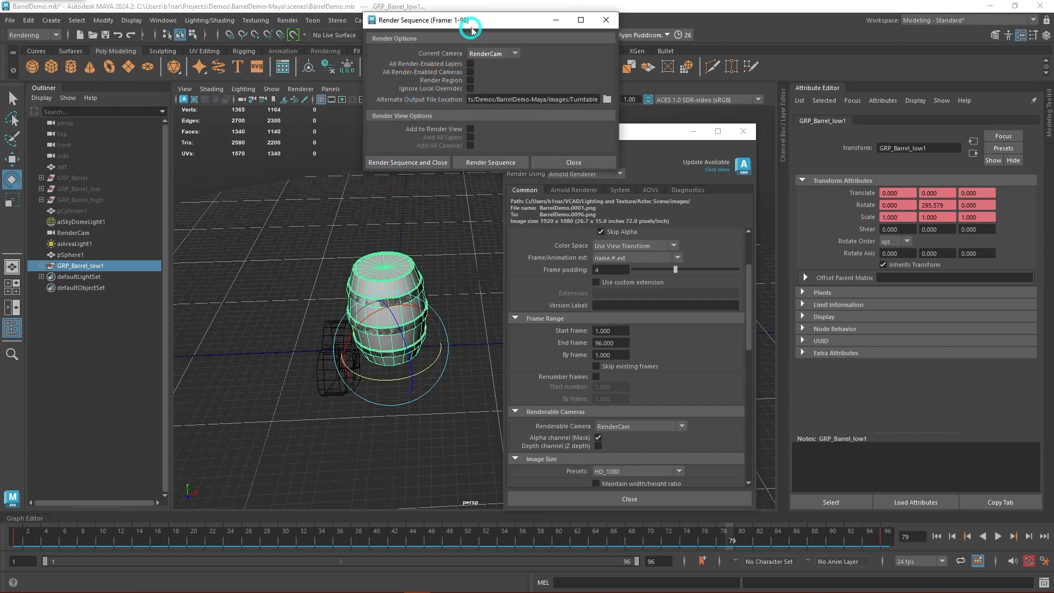
{"action": "left_click_drag", "start_coordinate": [478, 24], "coordinate": [249, 189]}
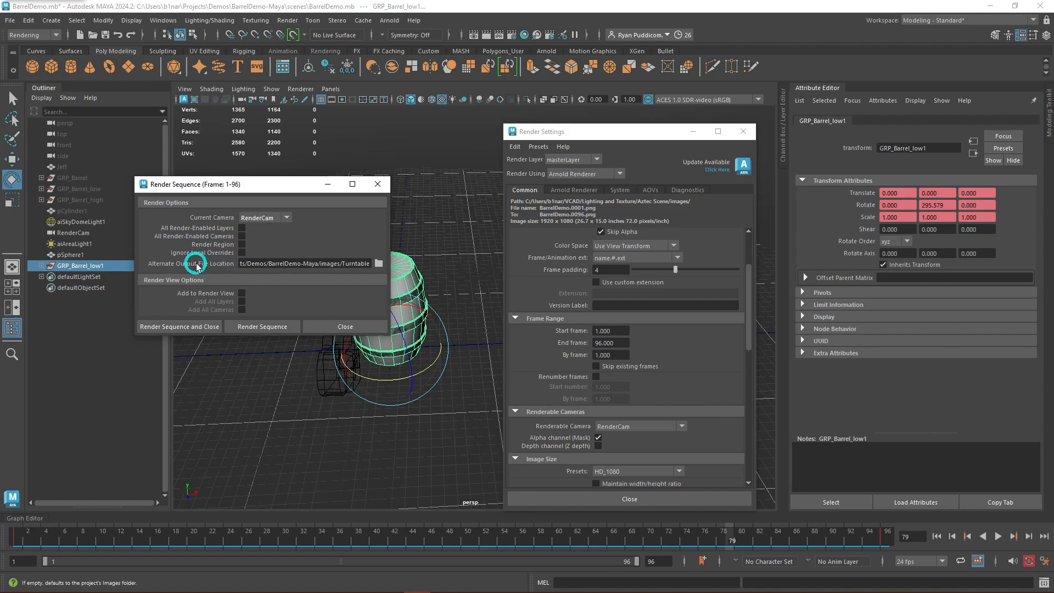
Set the sequence's alternate output location to the Turntable folder inside BarrelDemo-Maya's images folder, and close the render dialogs.
{"action": "left_click", "coordinate": [378, 265]}
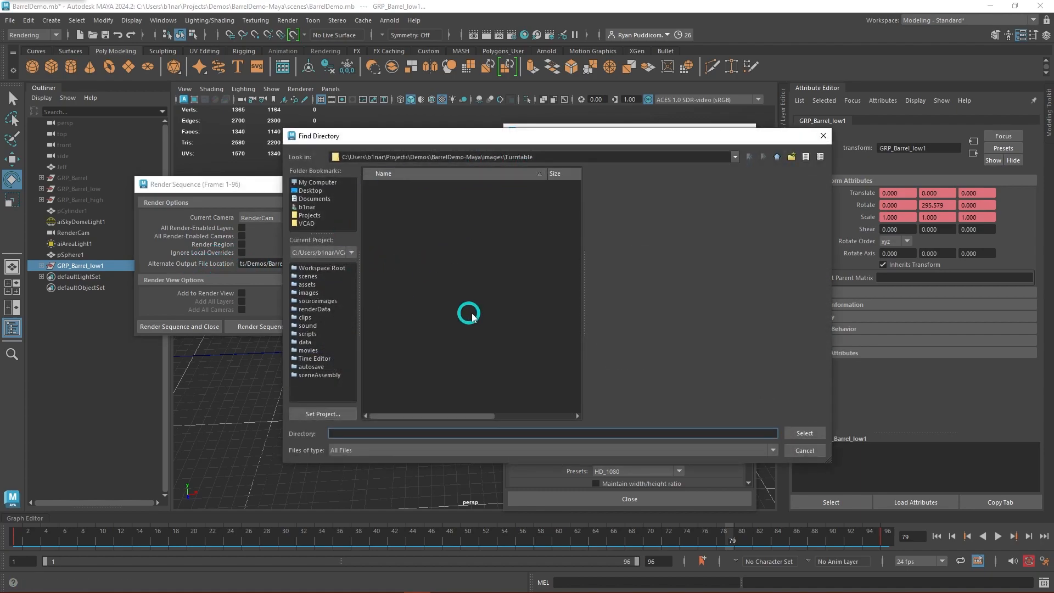
{"action": "left_click", "coordinate": [311, 215]}
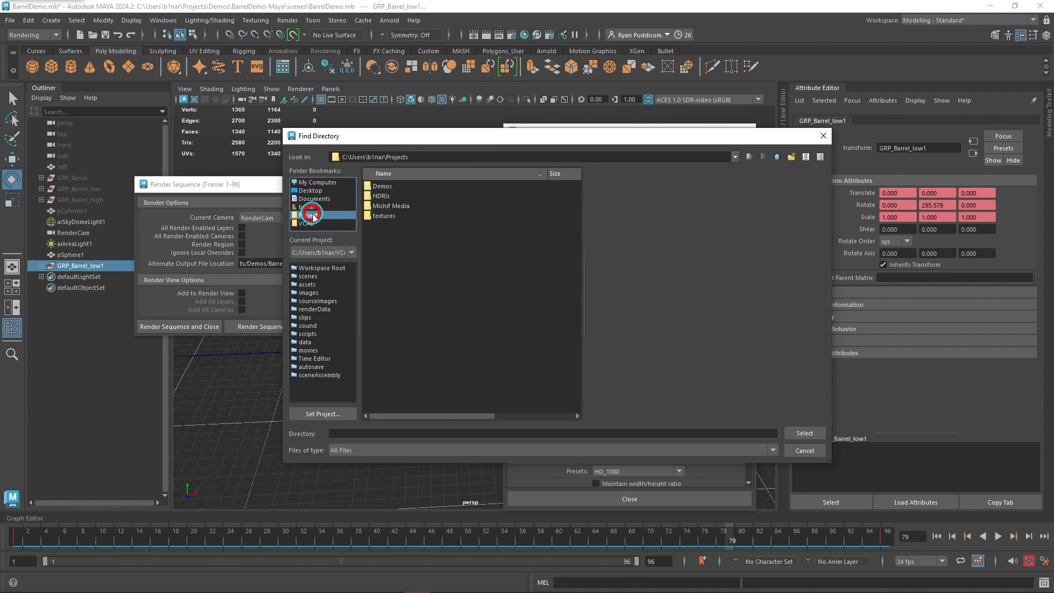
{"action": "double_click", "coordinate": [384, 188]}
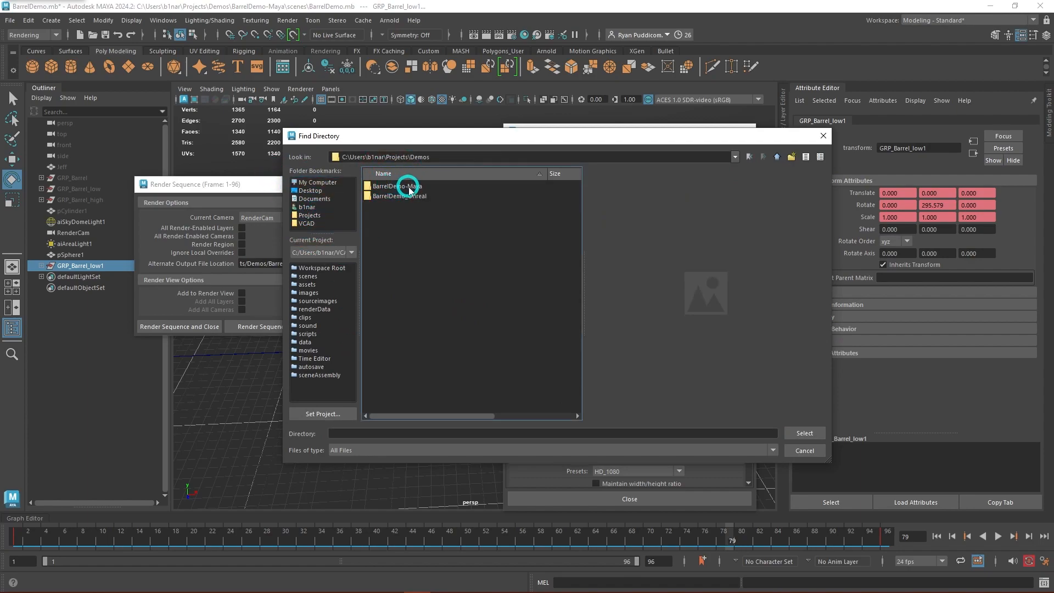
{"action": "double_click", "coordinate": [399, 188]}
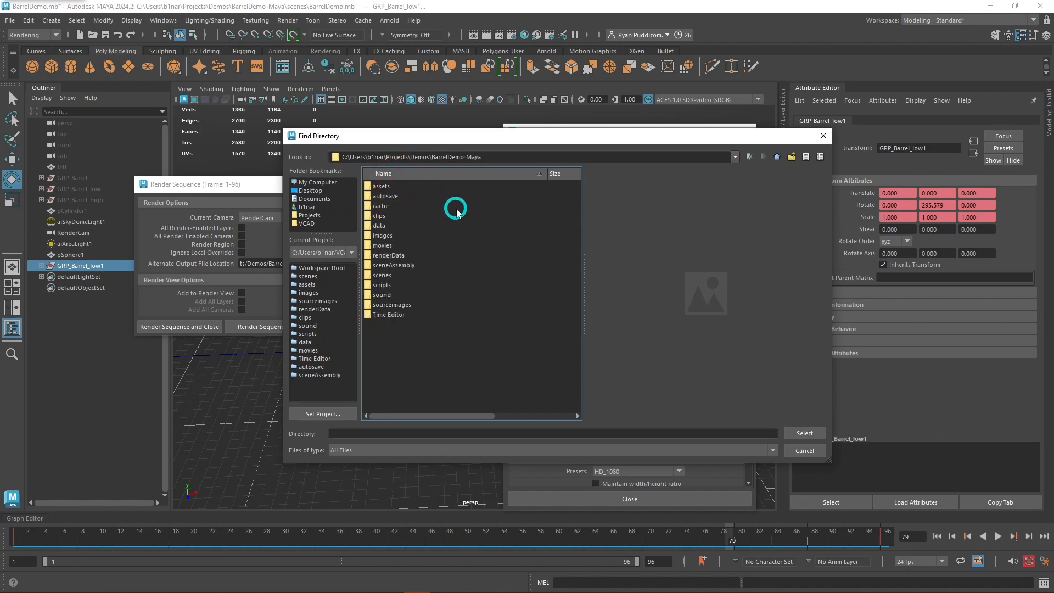
{"action": "double_click", "coordinate": [390, 237]}
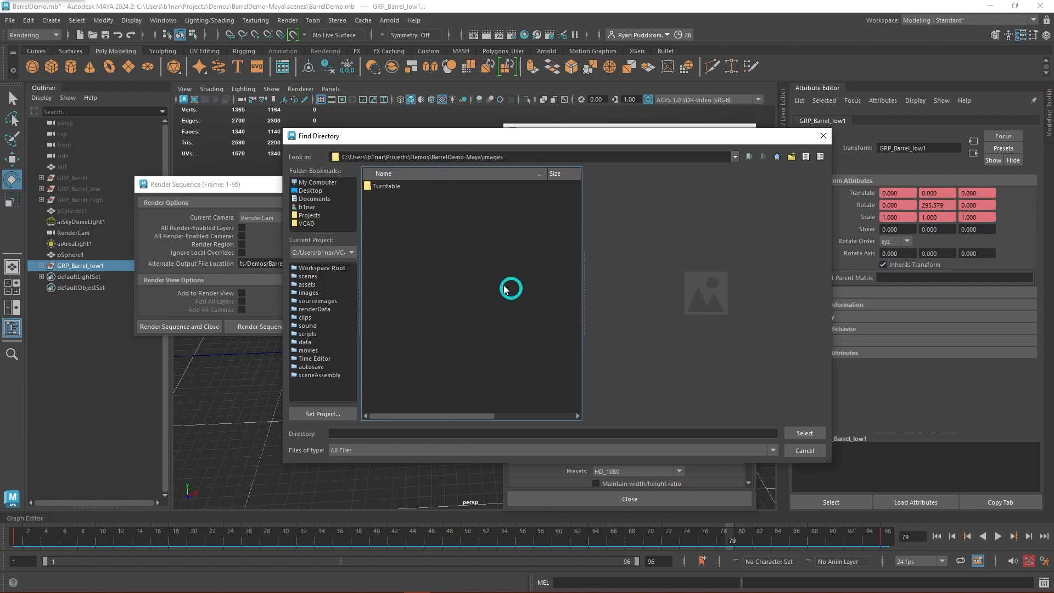
{"action": "left_click", "coordinate": [418, 300]}
{"action": "right_click", "coordinate": [418, 299]}
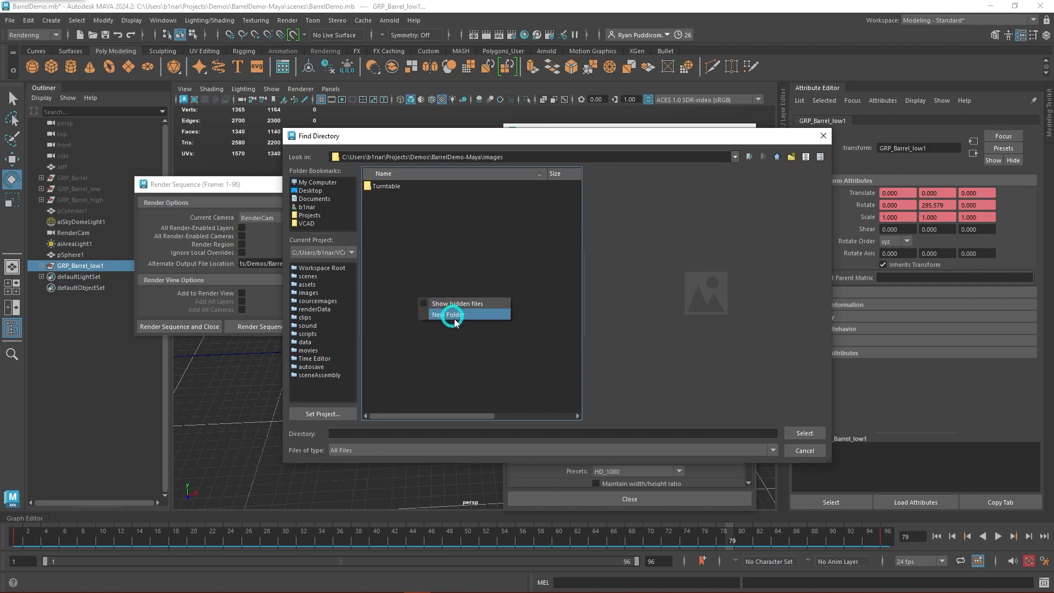
{"action": "left_click", "coordinate": [386, 186]}
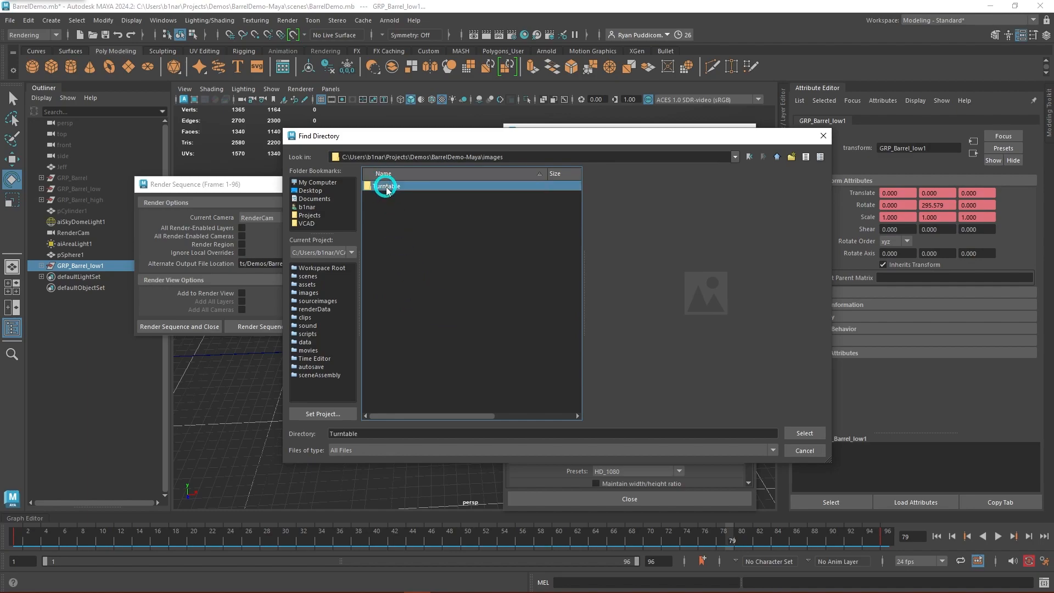
{"action": "left_click", "coordinate": [794, 439]}
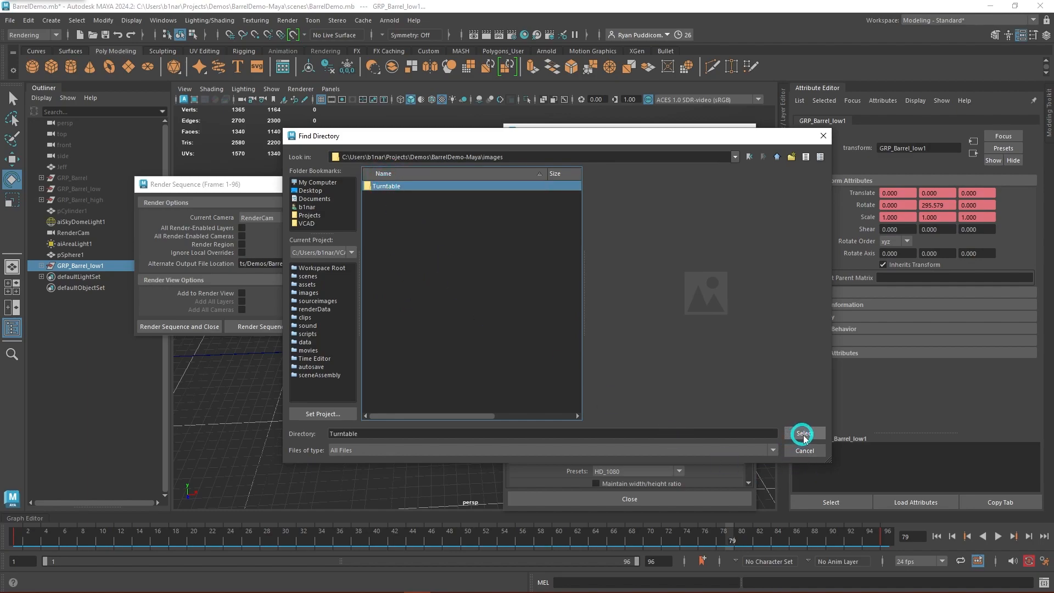
{"action": "left_click", "coordinate": [804, 437]}
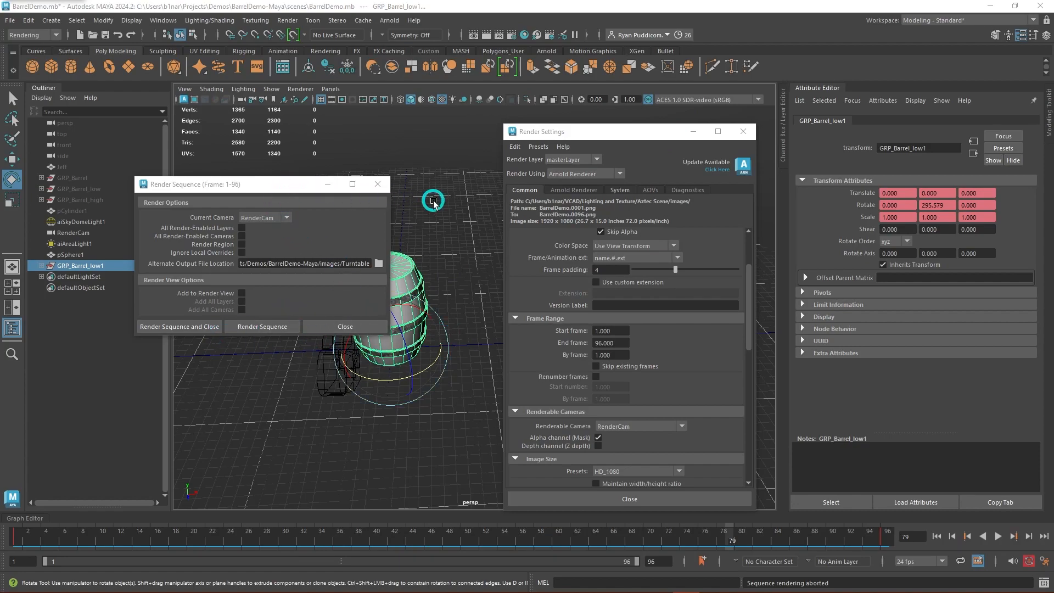
{"action": "left_click", "coordinate": [745, 131]}
{"action": "left_click", "coordinate": [377, 184]}
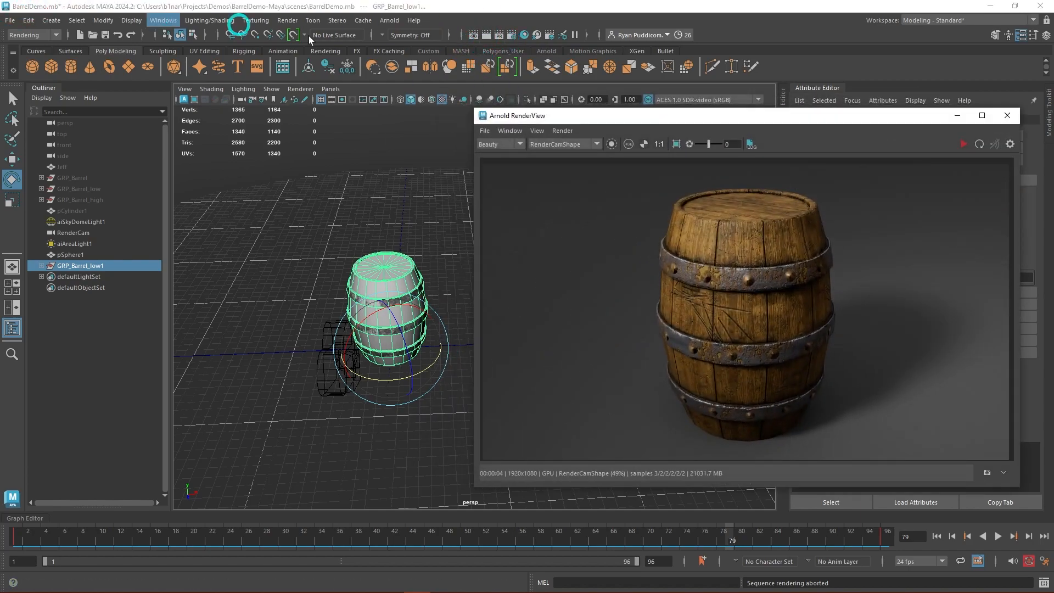
Remove the OptiX denoiser imager from the post-processing list in the Arnold RenderView.
{"action": "left_click_drag", "start_coordinate": [848, 114], "coordinate": [658, 31]}
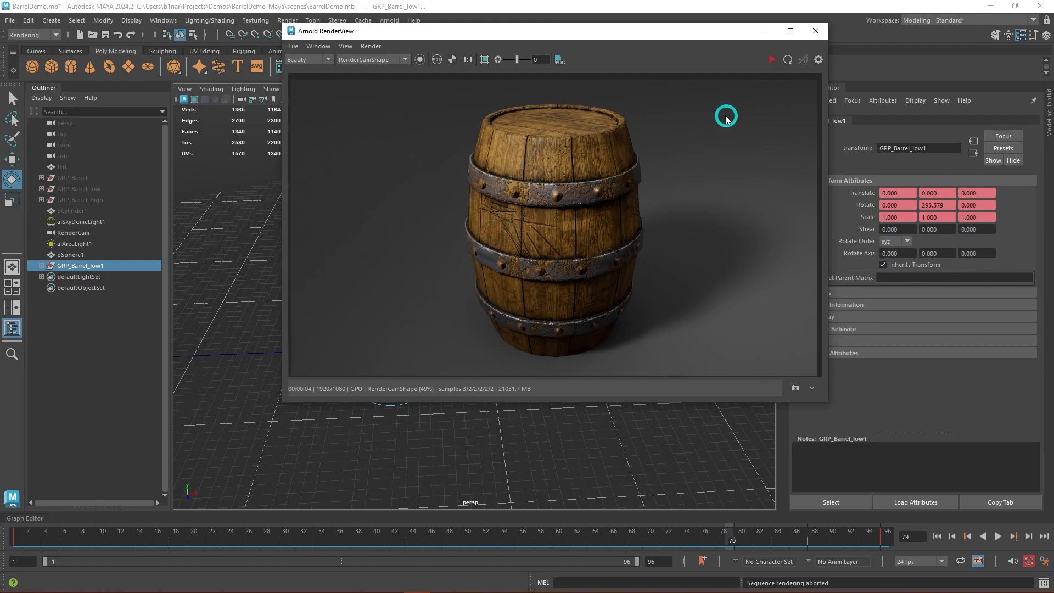
{"action": "left_click", "coordinate": [820, 61]}
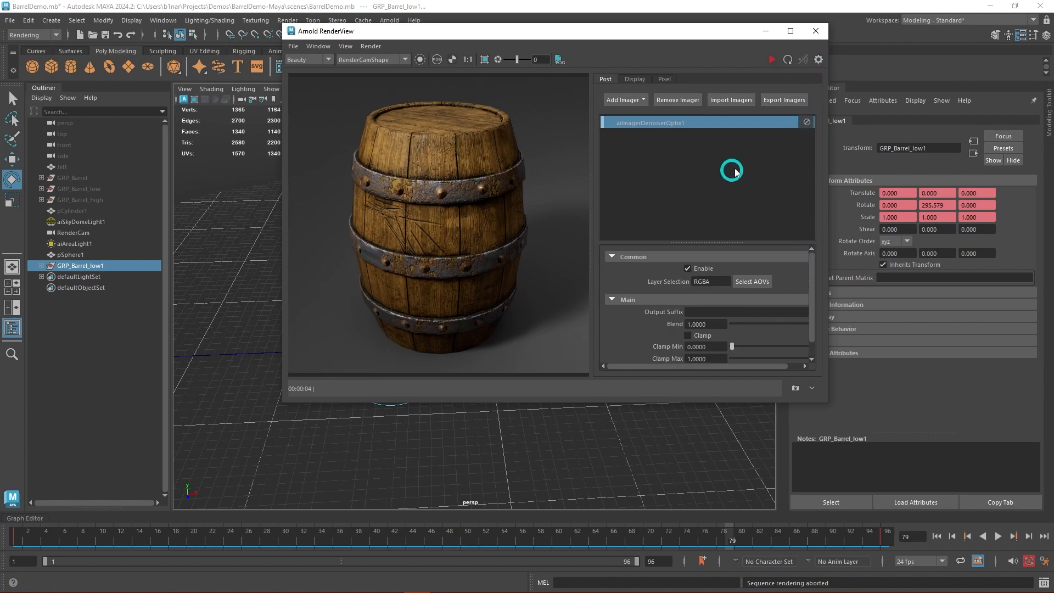
{"action": "left_click", "coordinate": [762, 124]}
{"action": "right_click", "coordinate": [763, 124]}
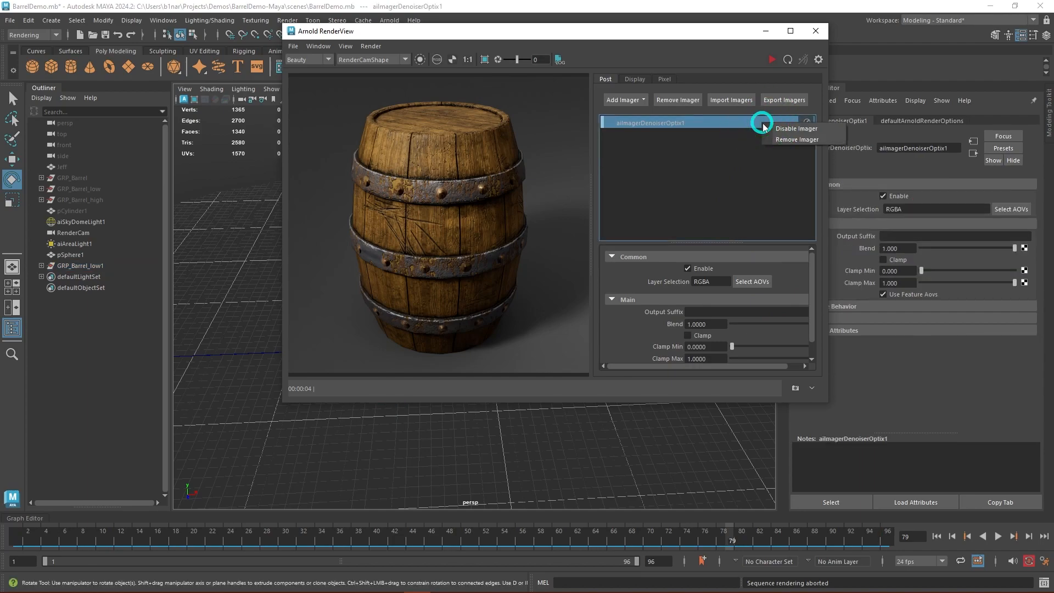
{"action": "left_click", "coordinate": [799, 137]}
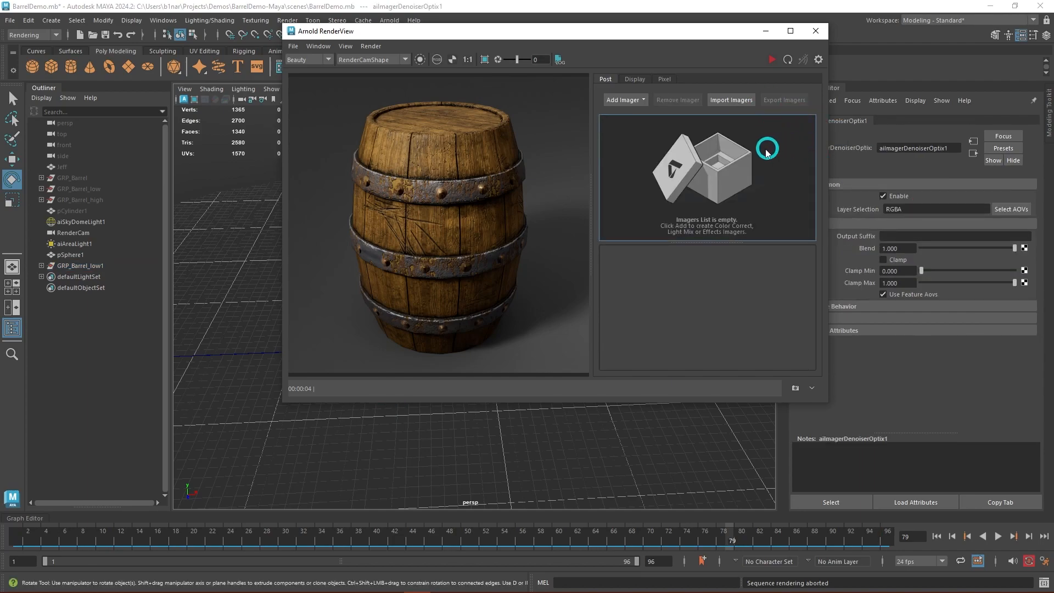
{"action": "left_click", "coordinate": [819, 59]}
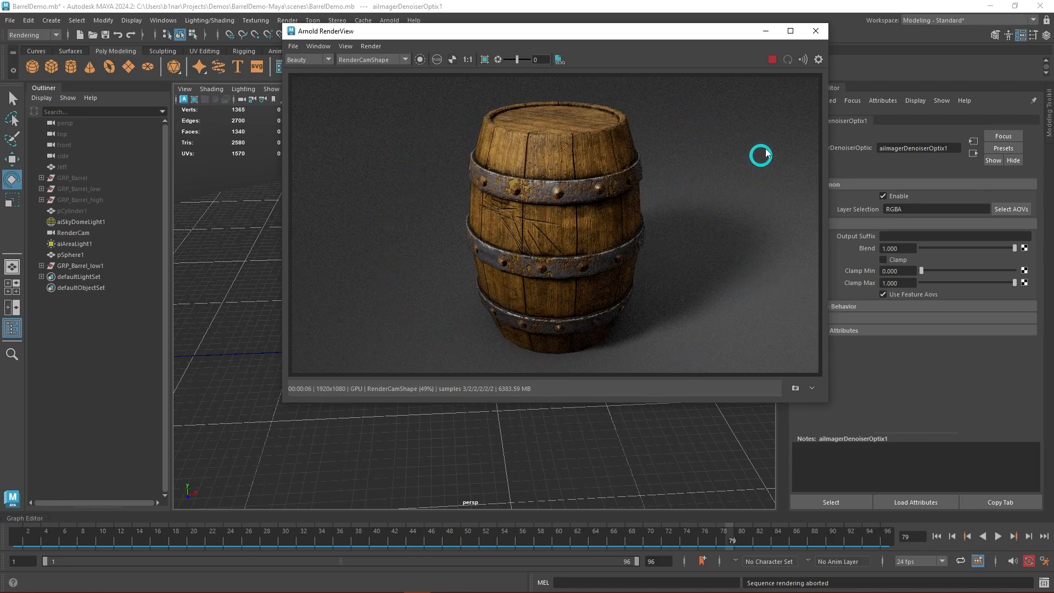
Add a Denoiser Optix imager to the Arnold RenderView and close the RenderView.
{"action": "left_click_drag", "start_coordinate": [642, 32], "coordinate": [432, 27]}
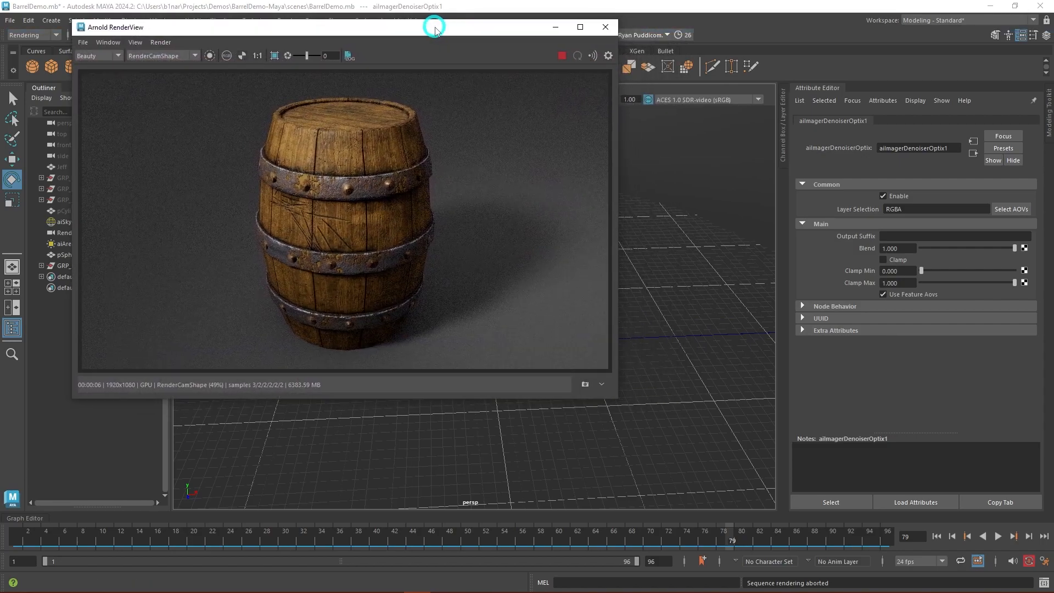
{"action": "left_click", "coordinate": [608, 56]}
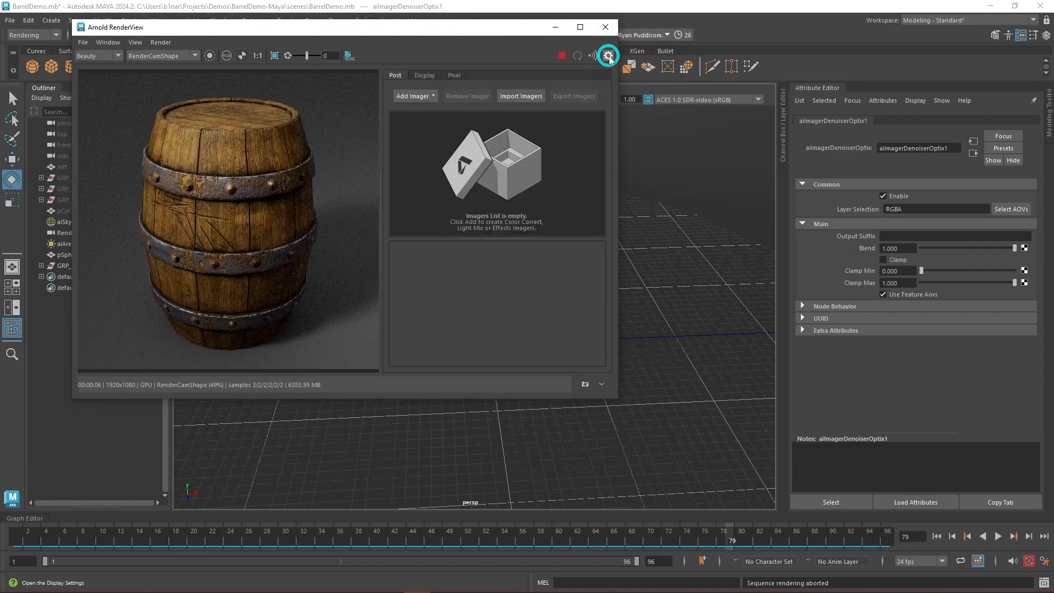
{"action": "left_click", "coordinate": [429, 101]}
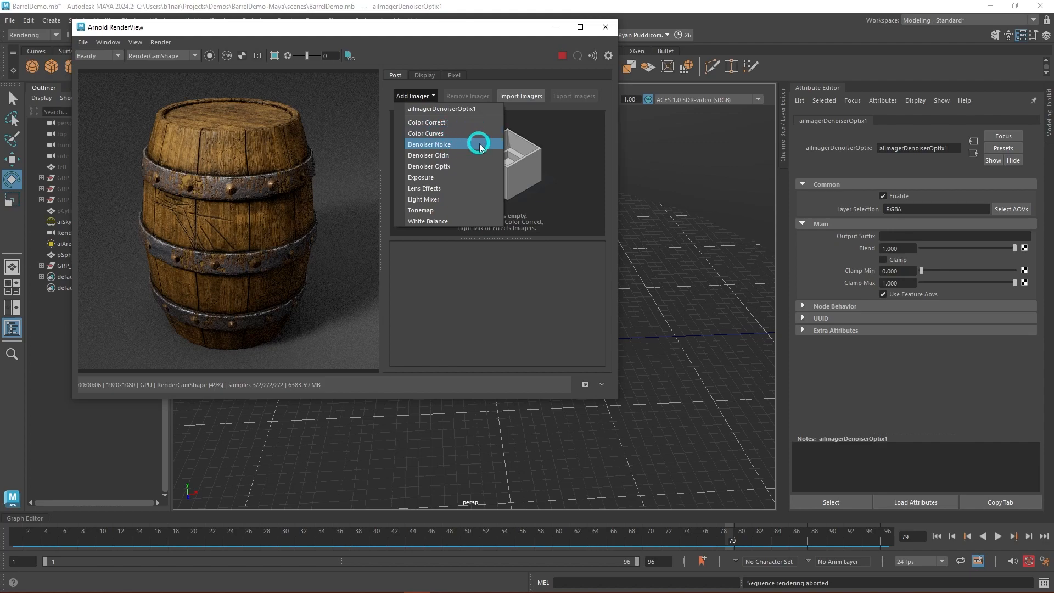
{"action": "left_click", "coordinate": [460, 168]}
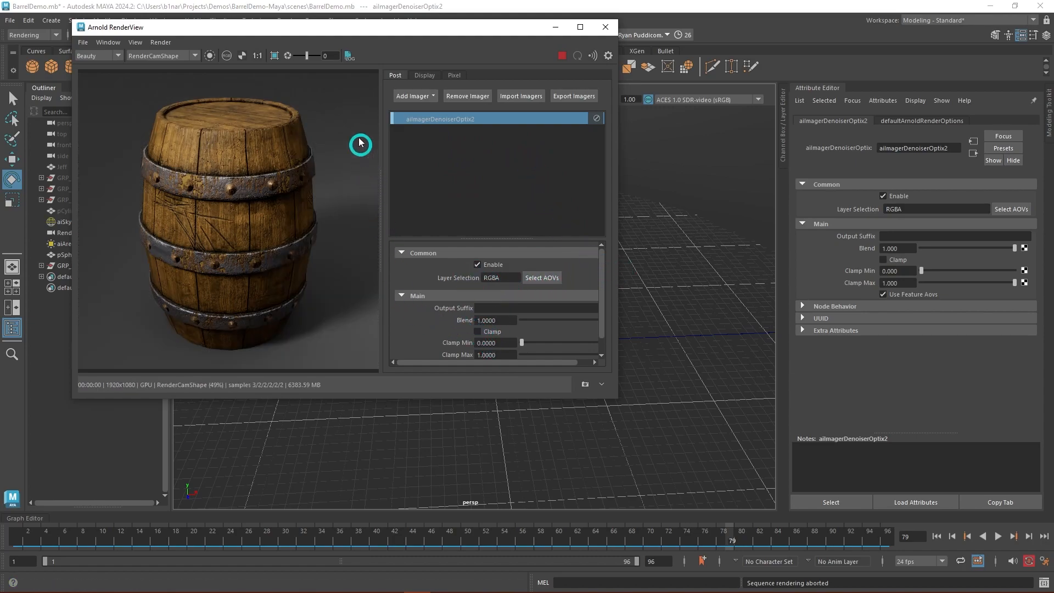
{"action": "left_click", "coordinate": [608, 56]}
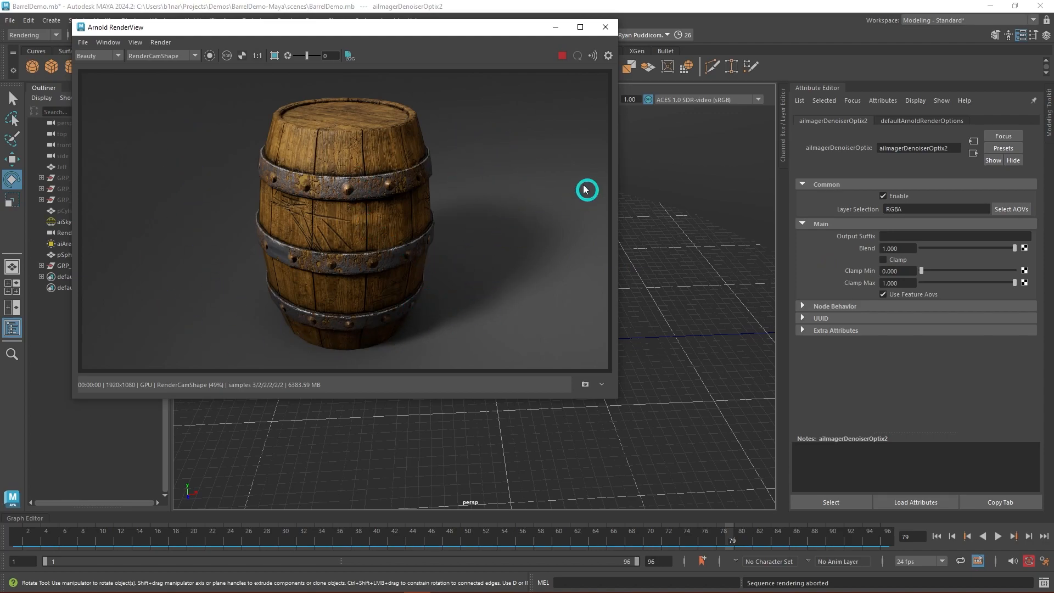
{"action": "left_click_drag", "start_coordinate": [466, 27], "coordinate": [766, 36]}
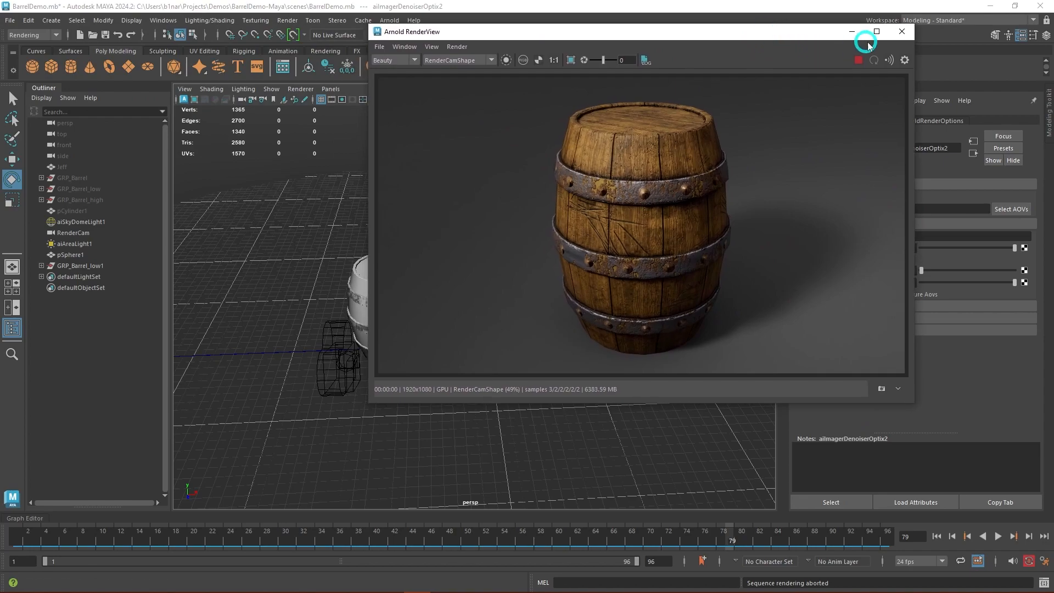
{"action": "left_click", "coordinate": [903, 31]}
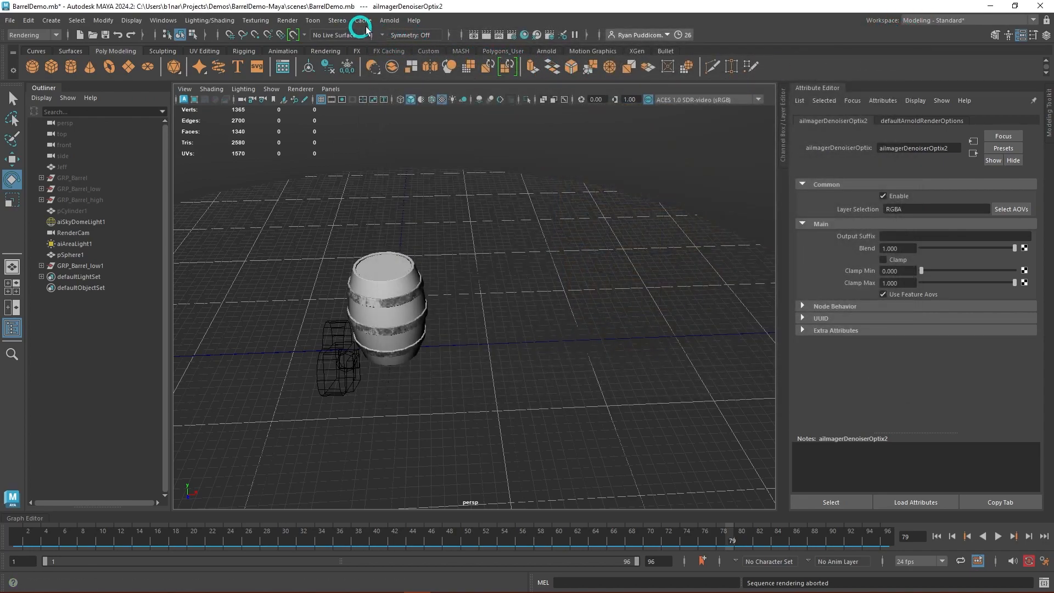
Review the frame range, renderable camera and image size in the common Render Settings.
{"action": "left_click", "coordinate": [390, 21]}
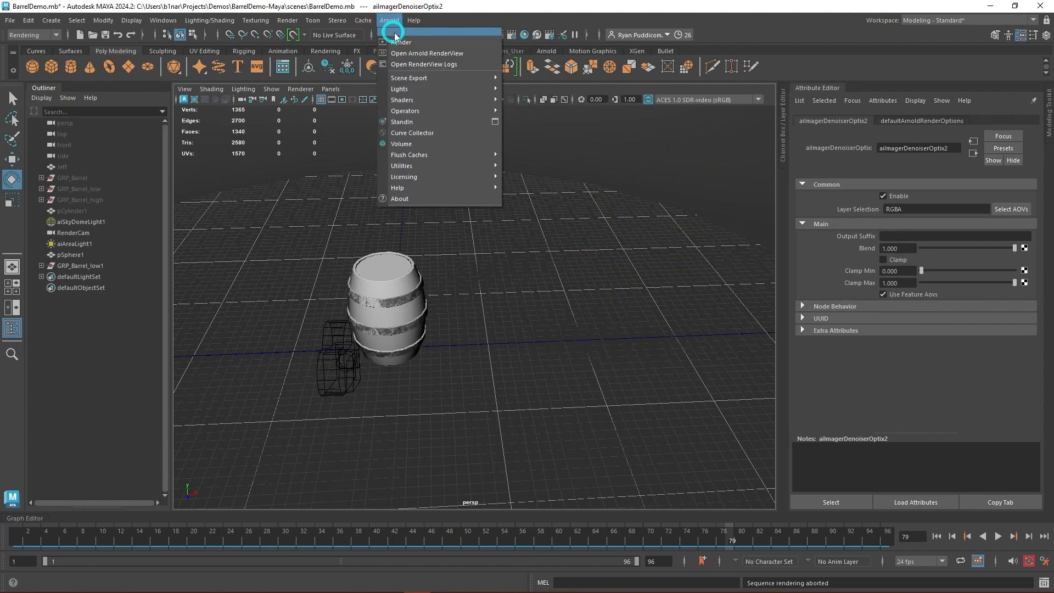
{"action": "left_click", "coordinate": [467, 8]}
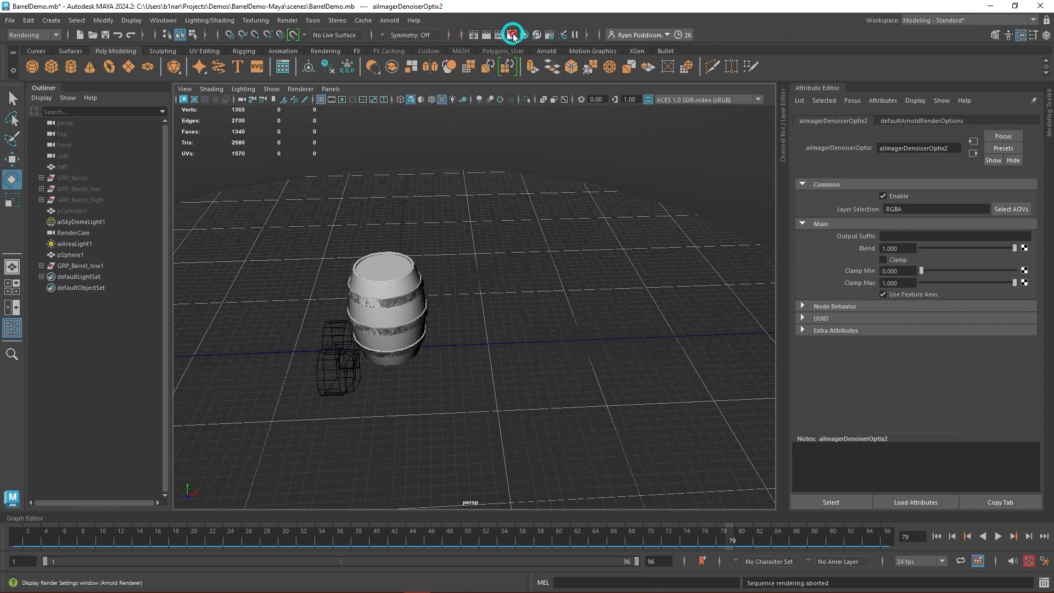
{"action": "left_click", "coordinate": [513, 35]}
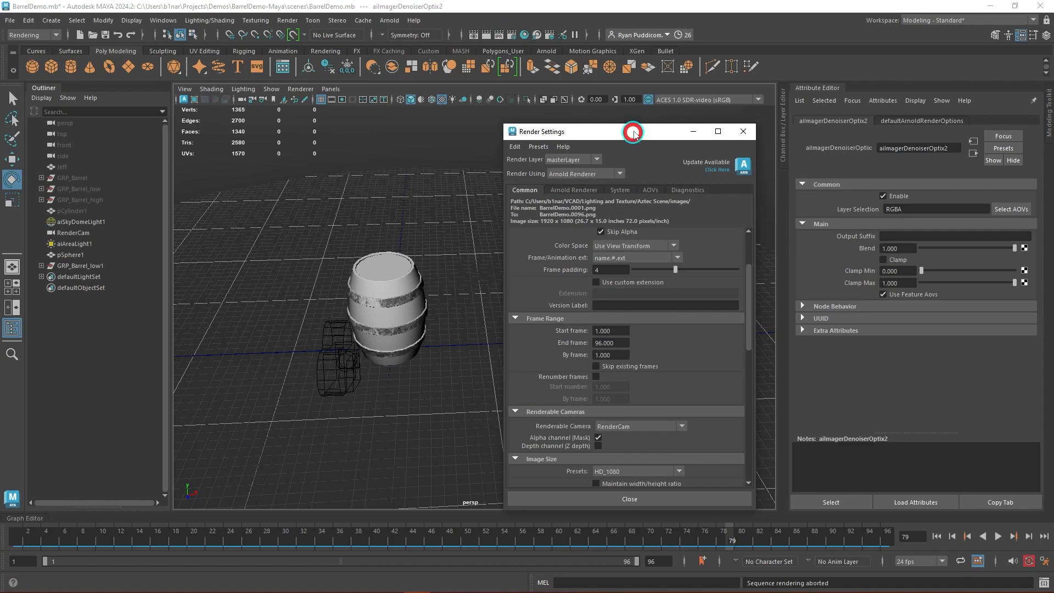
{"action": "left_click_drag", "start_coordinate": [634, 134], "coordinate": [629, 94]}
{"action": "scroll", "coordinate": [621, 356], "scroll_direction": "down", "scroll_amount": 3}
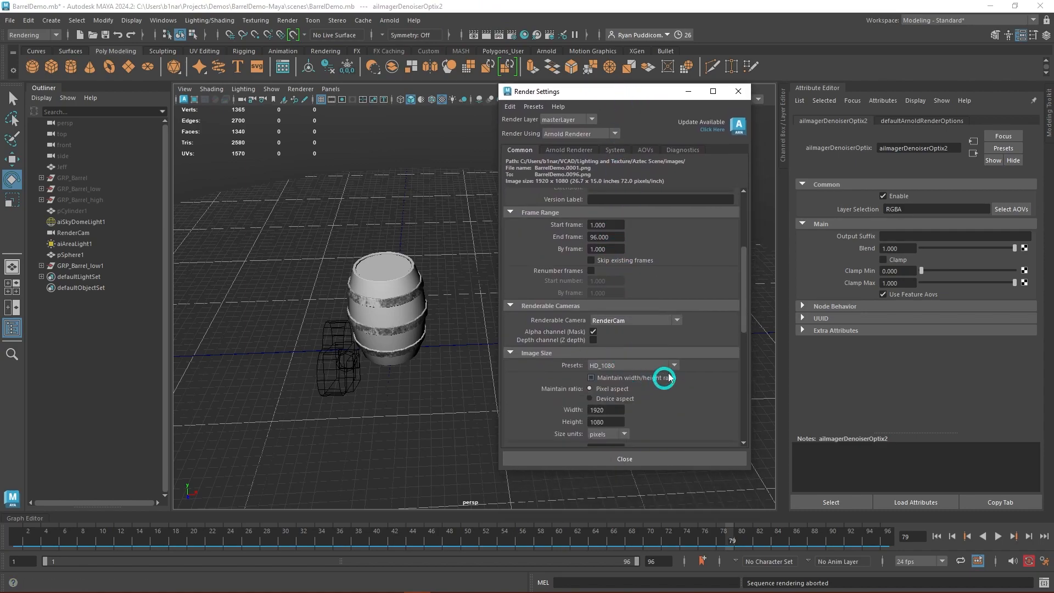
{"action": "scroll", "coordinate": [581, 366], "scroll_direction": "down", "scroll_amount": 2}
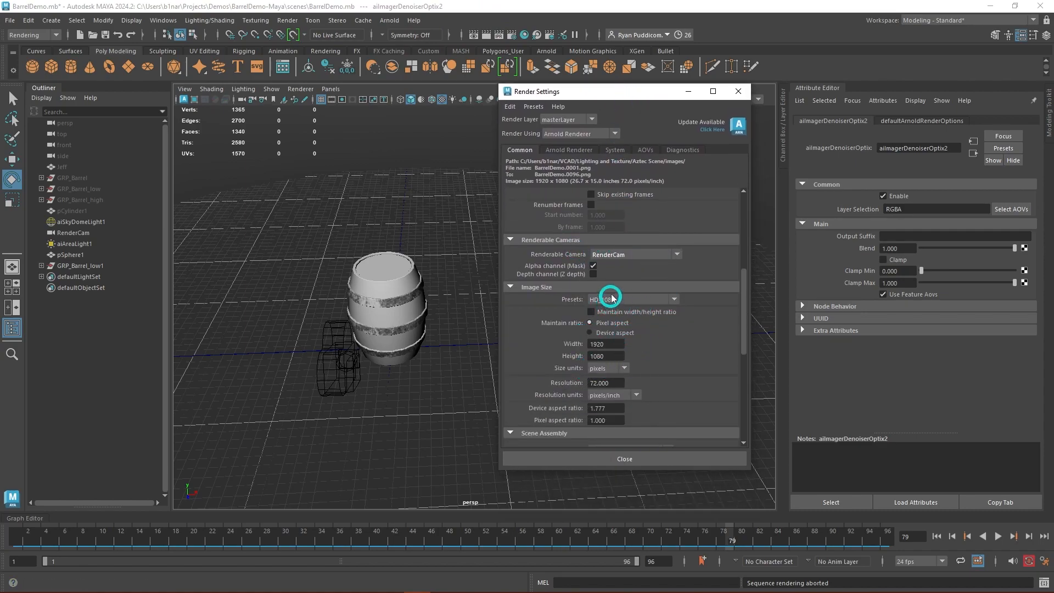
{"action": "scroll", "coordinate": [604, 249], "scroll_direction": "up", "scroll_amount": 2}
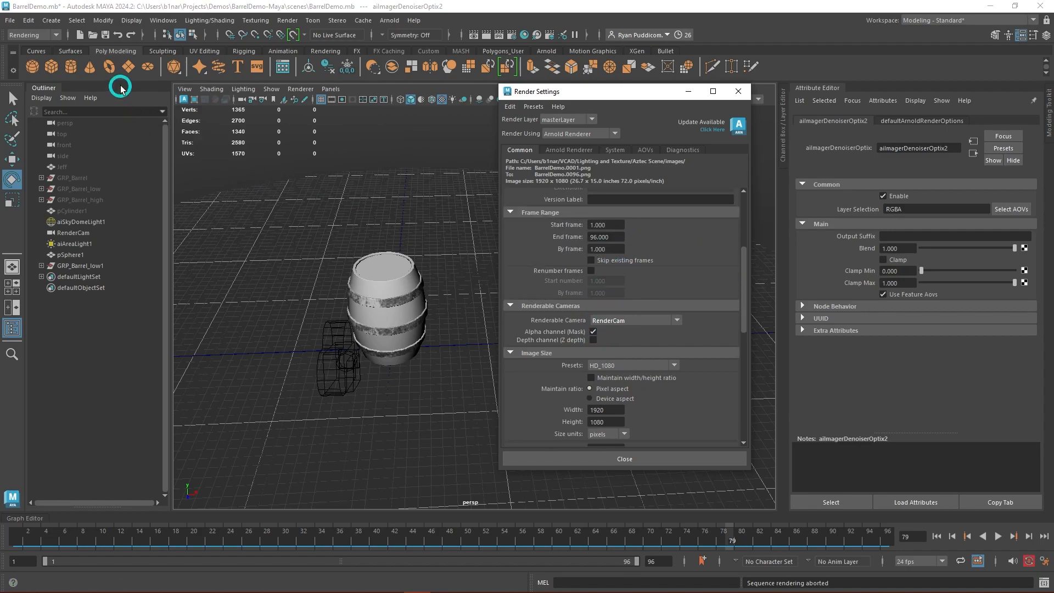
Open the Render Sequence options and render frames 1-96 from RenderCam into the project's images/Turntable folder.
{"action": "left_click", "coordinate": [289, 22]}
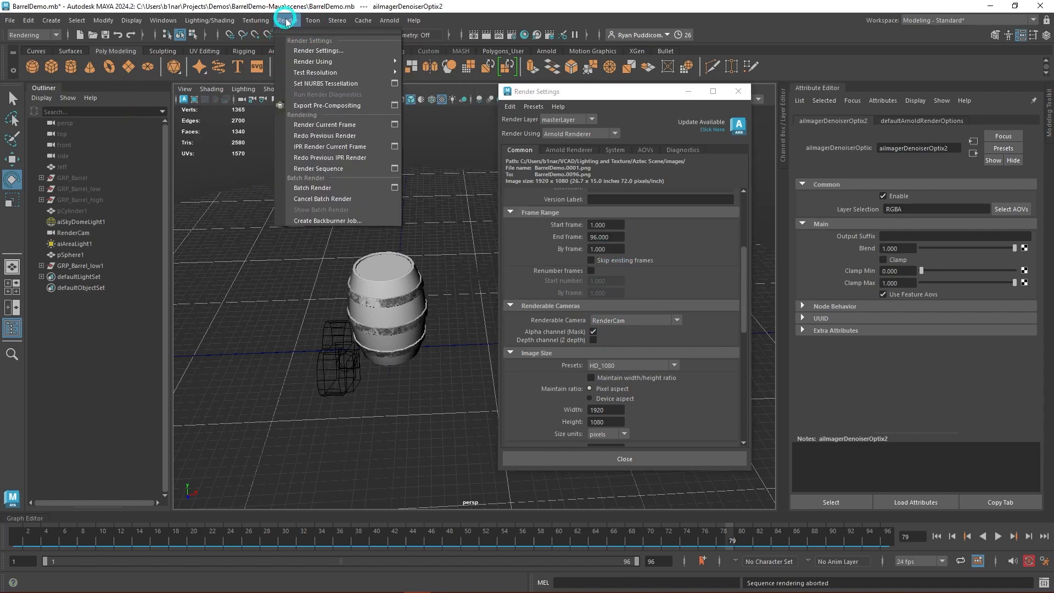
{"action": "left_click", "coordinate": [393, 168]}
{"action": "left_click", "coordinate": [395, 254]}
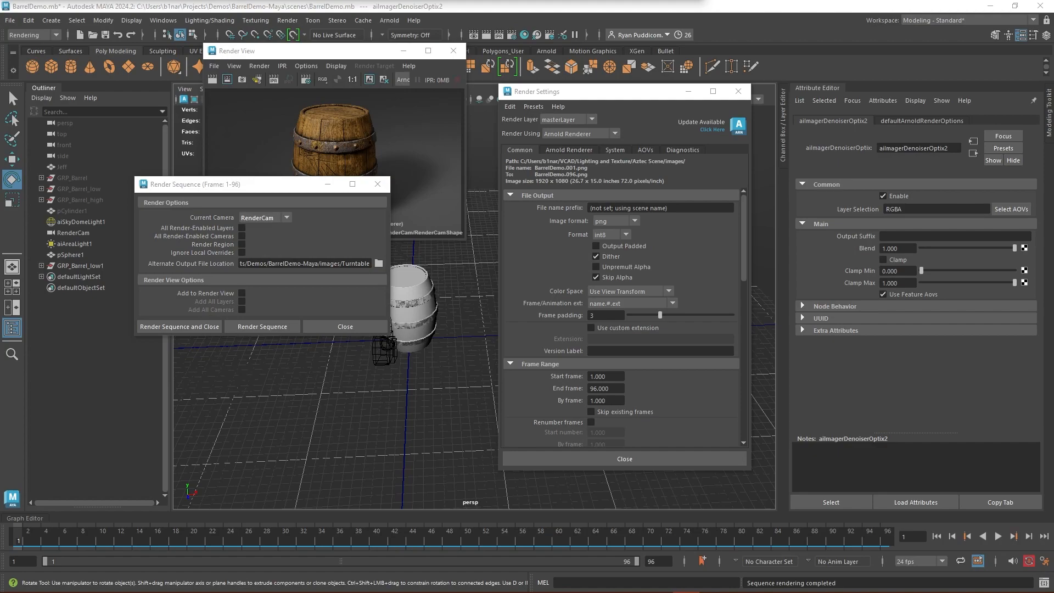
Examine the rendered PNG frames in the Turntable folder in File Explorer and return to the images folder.
{"action": "left_click_drag", "start_coordinate": [807, 0], "coordinate": [499, 96]}
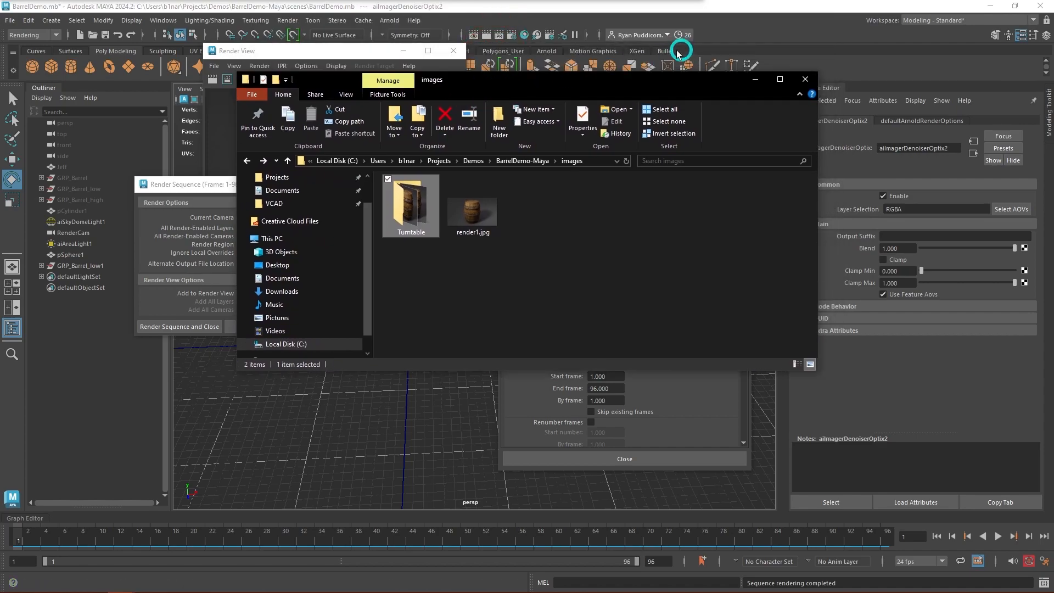
{"action": "double_click", "coordinate": [402, 211]}
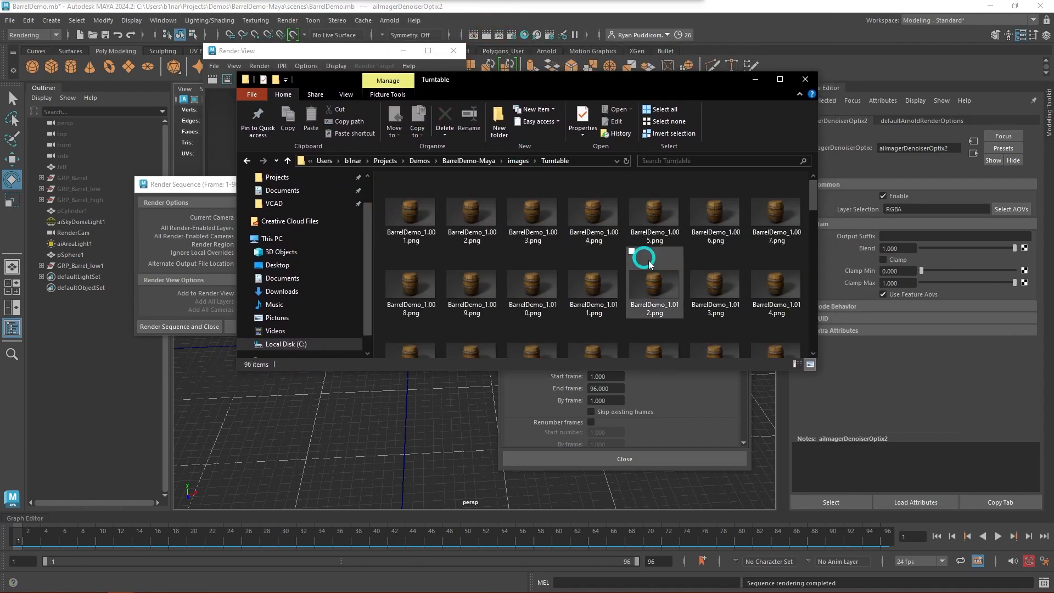
{"action": "scroll", "coordinate": [670, 275], "scroll_direction": "down", "scroll_amount": 3}
{"action": "scroll", "coordinate": [729, 330], "scroll_direction": "down", "scroll_amount": 10}
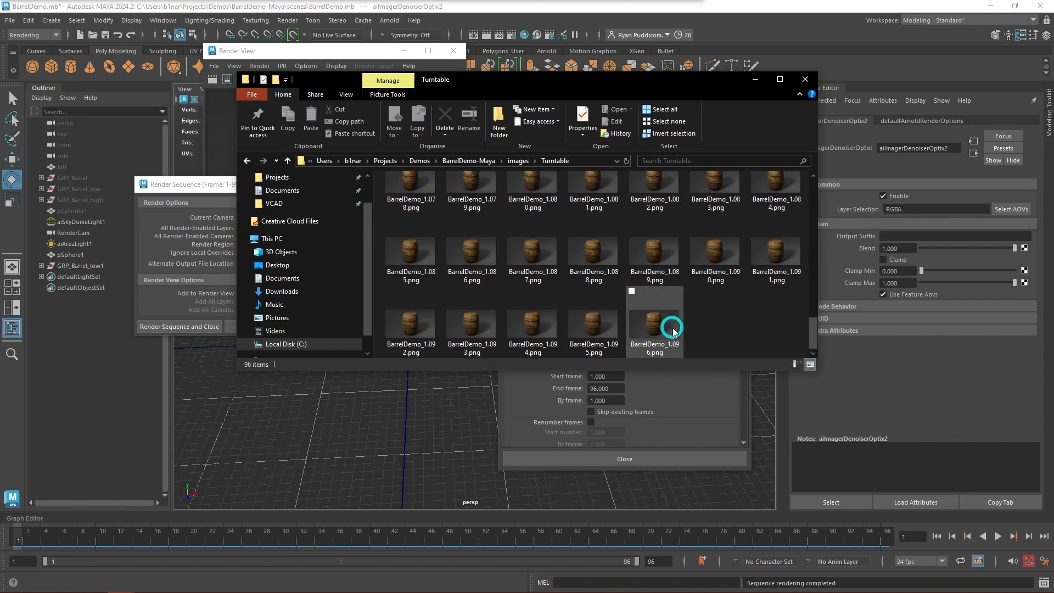
{"action": "scroll", "coordinate": [714, 258], "scroll_direction": "up", "scroll_amount": 10}
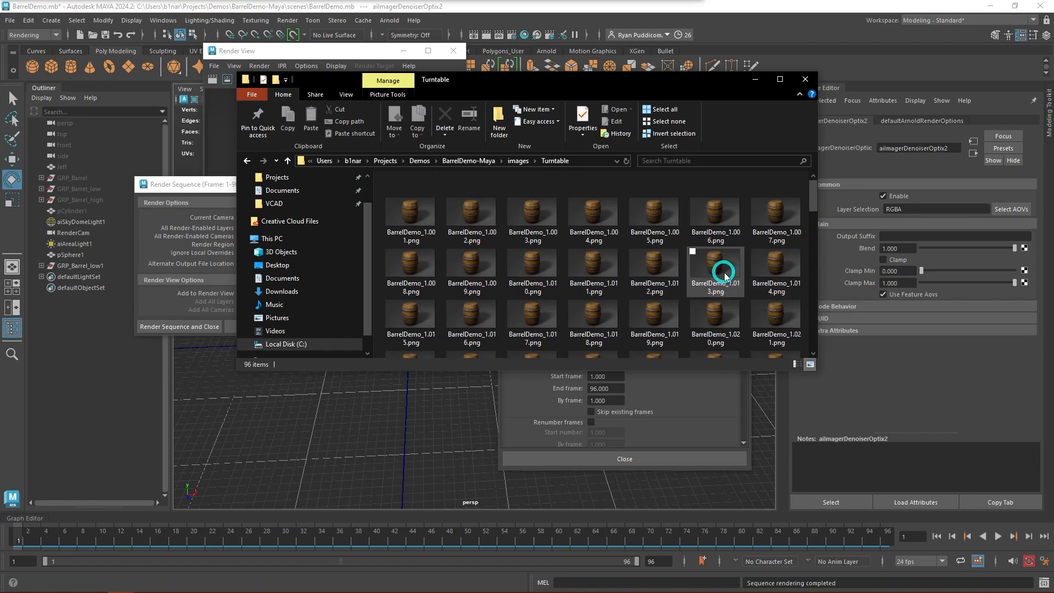
{"action": "left_click_drag", "start_coordinate": [729, 78], "coordinate": [1053, 3]}
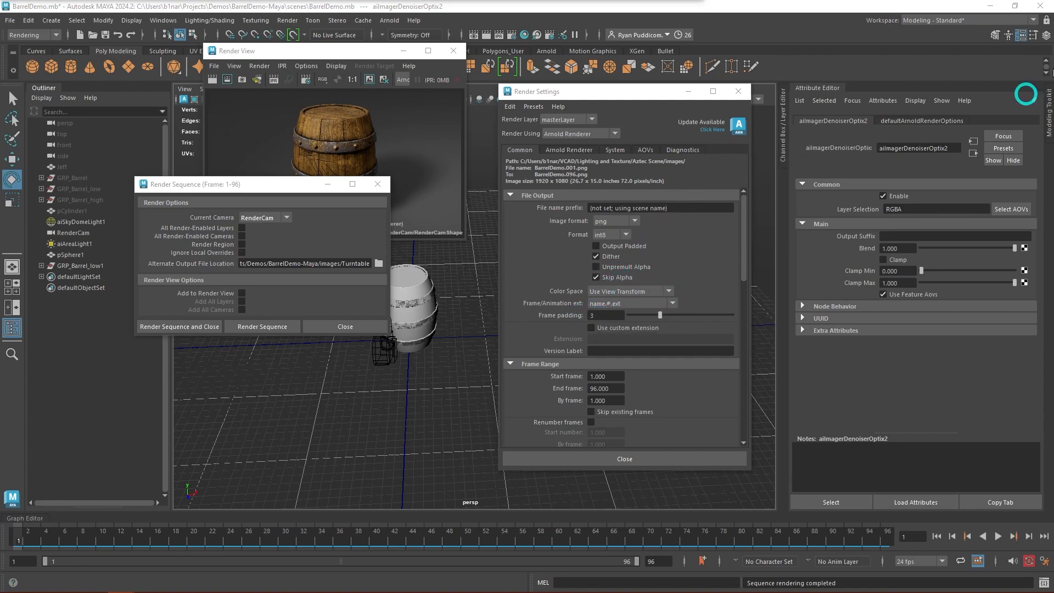
{"action": "left_click_drag", "start_coordinate": [1053, 0], "coordinate": [442, 3]}
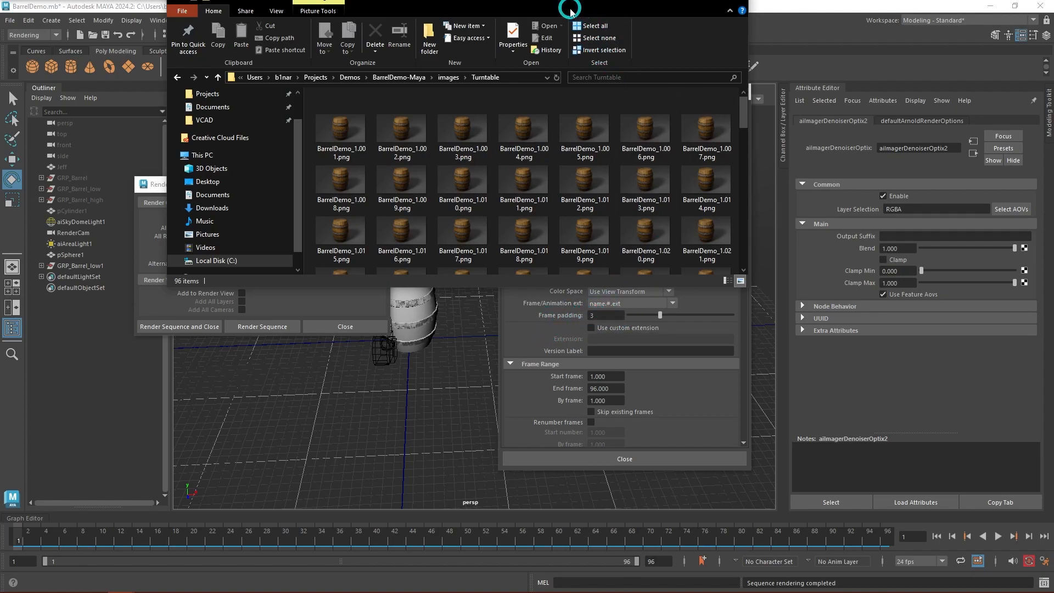
{"action": "left_click_drag", "start_coordinate": [390, 3], "coordinate": [421, 0]}
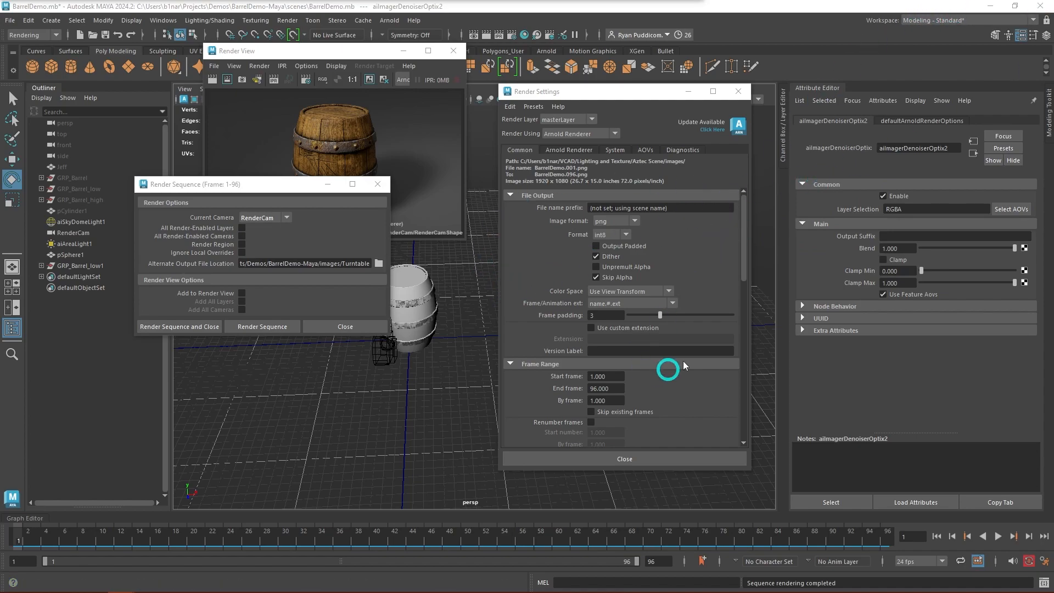
{"action": "left_click_drag", "start_coordinate": [433, 301], "coordinate": [461, 113]}
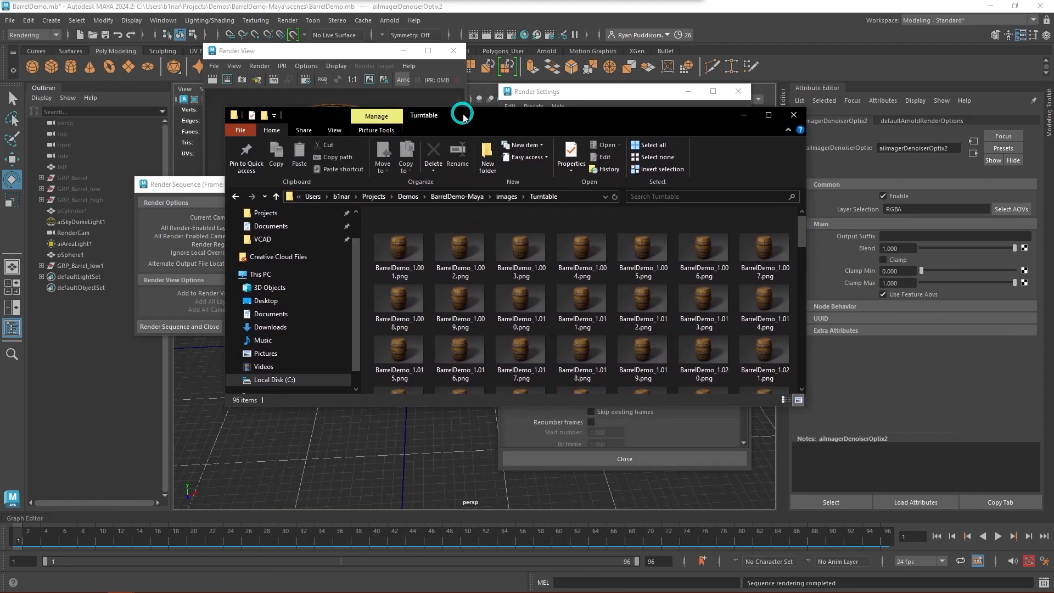
{"action": "left_click", "coordinate": [234, 196]}
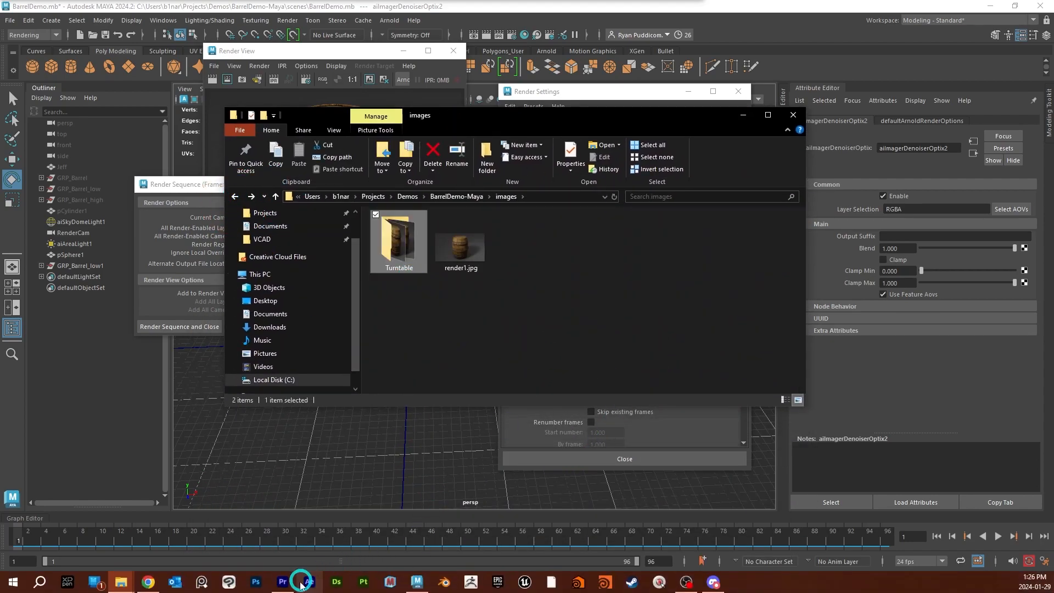
Switch to Premiere Pro and set the still image default duration to 1 frame in the Timeline preferences.
{"action": "left_click", "coordinate": [294, 584]}
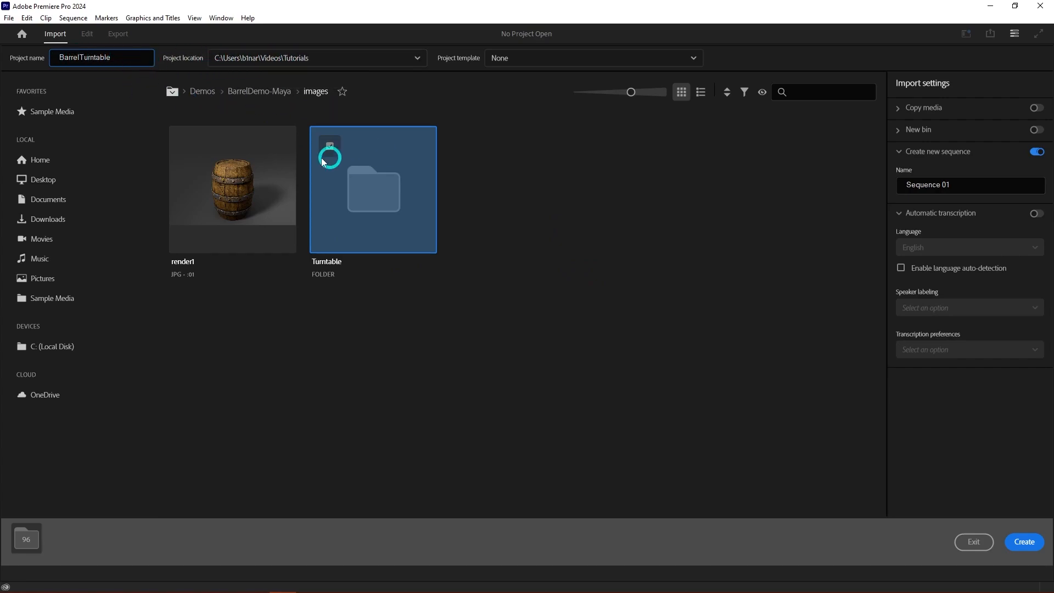
{"action": "left_click", "coordinate": [26, 18]}
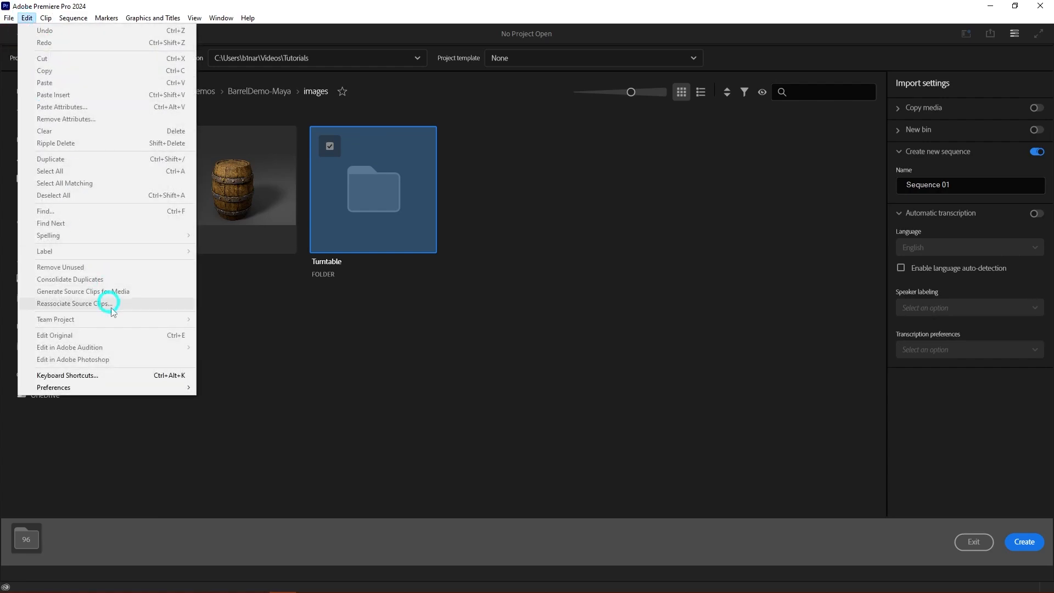
{"action": "mouse_move", "coordinate": [121, 391]}
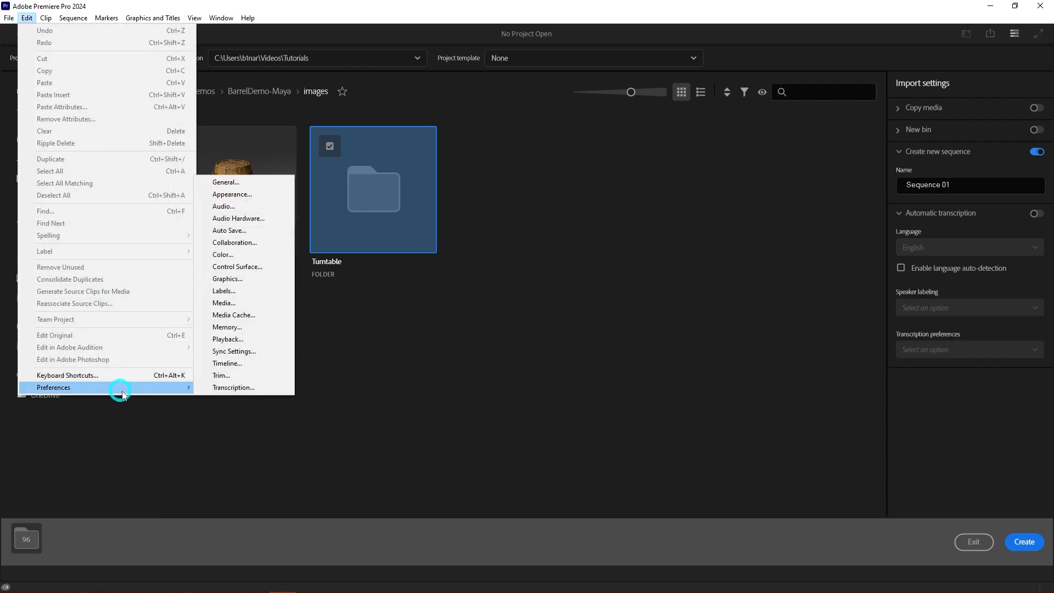
{"action": "left_click", "coordinate": [233, 364]}
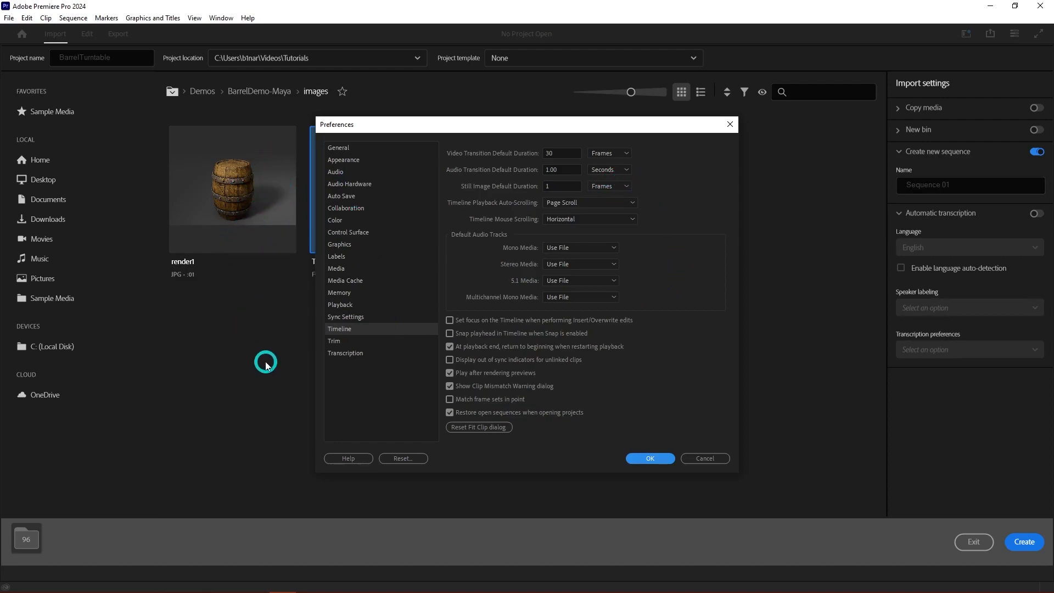
{"action": "left_click", "coordinate": [661, 459]}
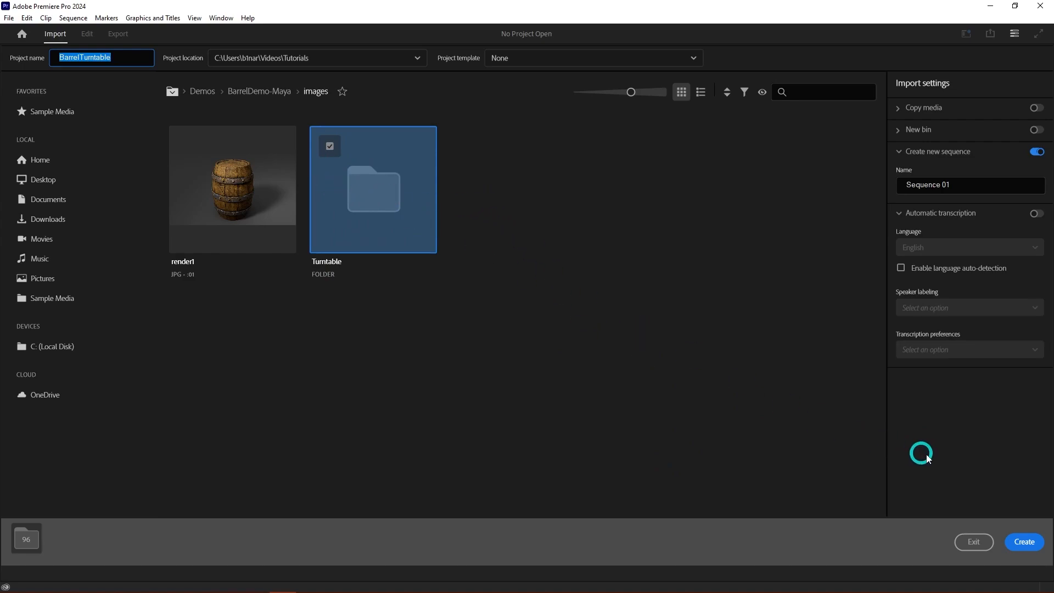
Create the BarrelTurntable project from the Turntable folder with a new Sequence 01, replacing the existing project, and play the sequence back.
{"action": "left_click", "coordinate": [1030, 545]}
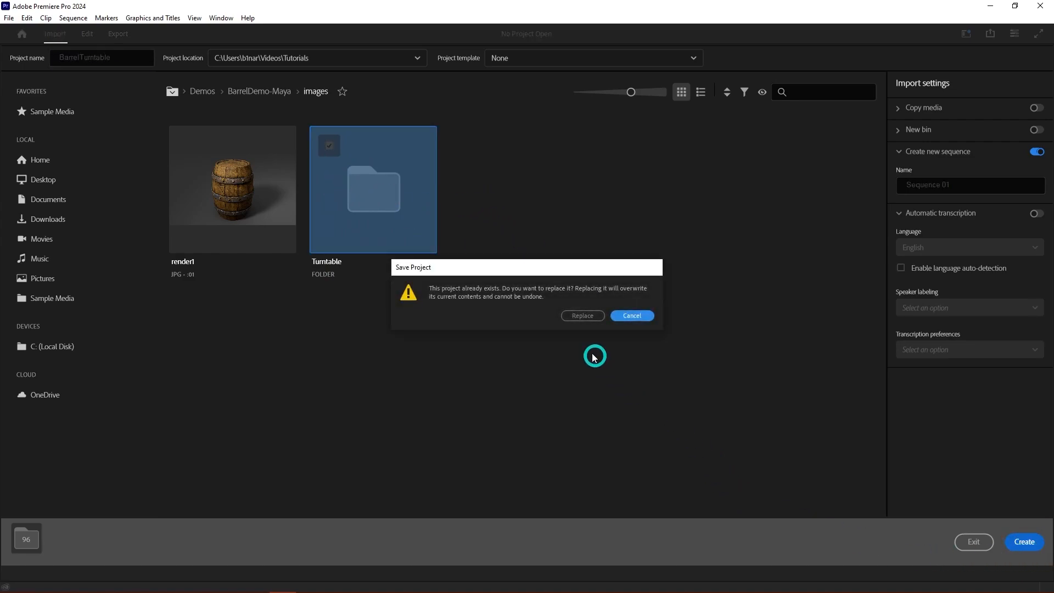
{"action": "left_click", "coordinate": [586, 316]}
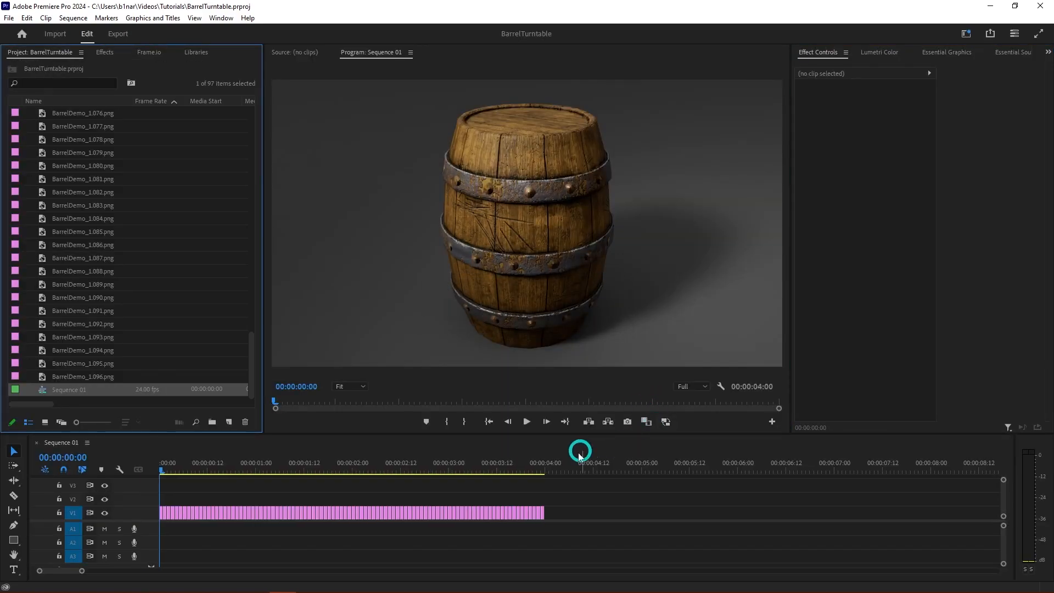
{"action": "left_click", "coordinate": [526, 422]}
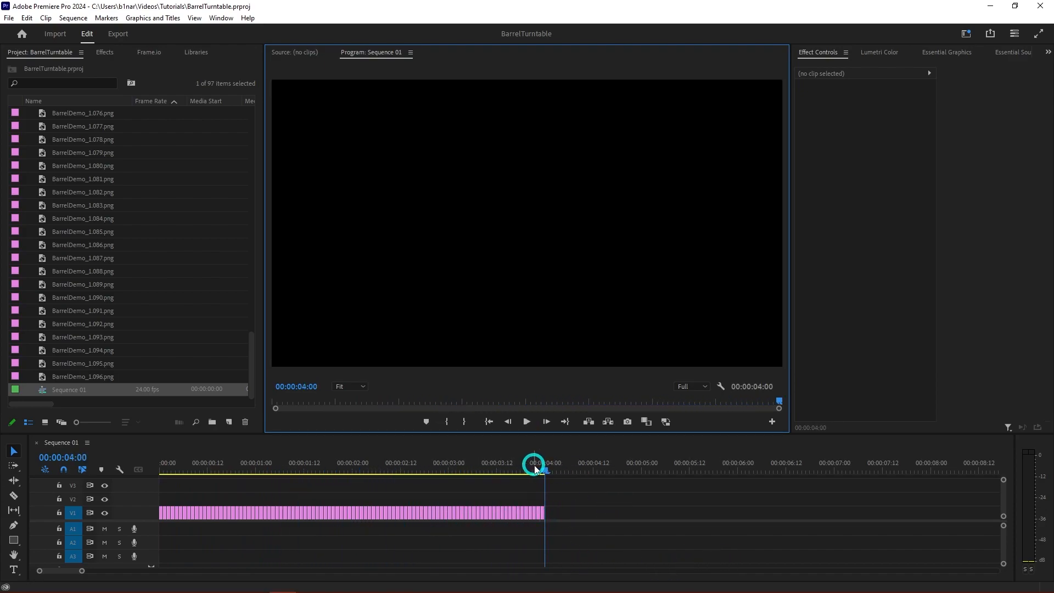
{"action": "left_click", "coordinate": [527, 422]}
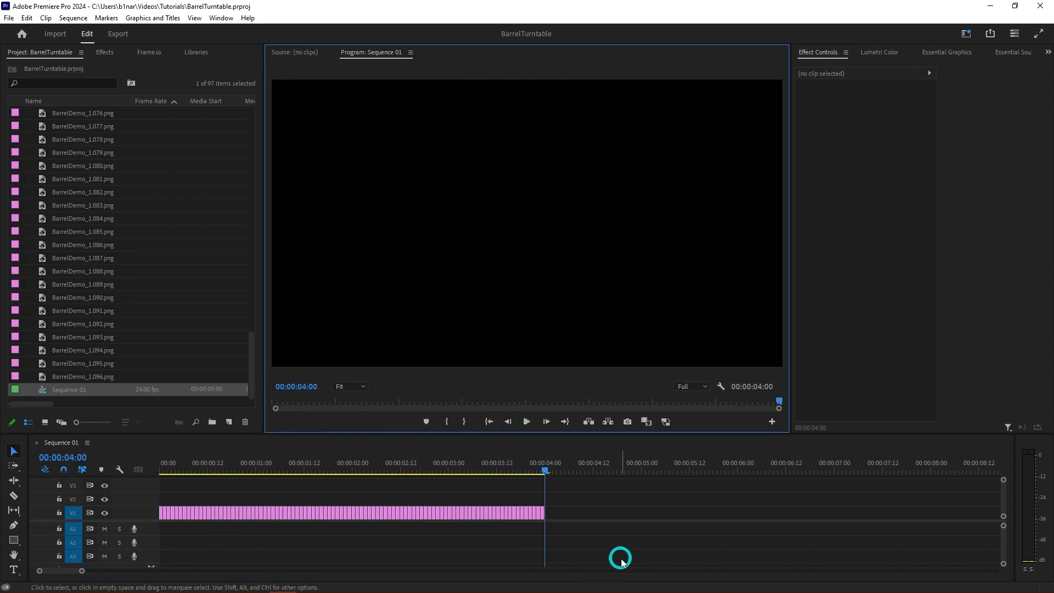
Export Sequence 01 as an H.264 media file named Sequence 01.mp4 using the High Quality 1080p HD preset.
{"action": "left_click", "coordinate": [9, 18]}
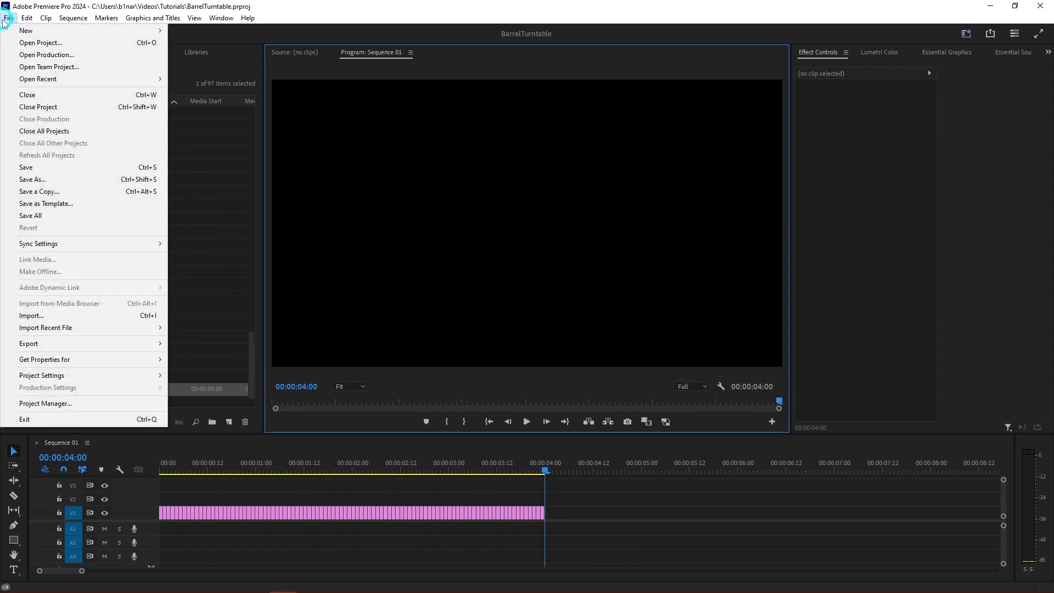
{"action": "mouse_move", "coordinate": [146, 344]}
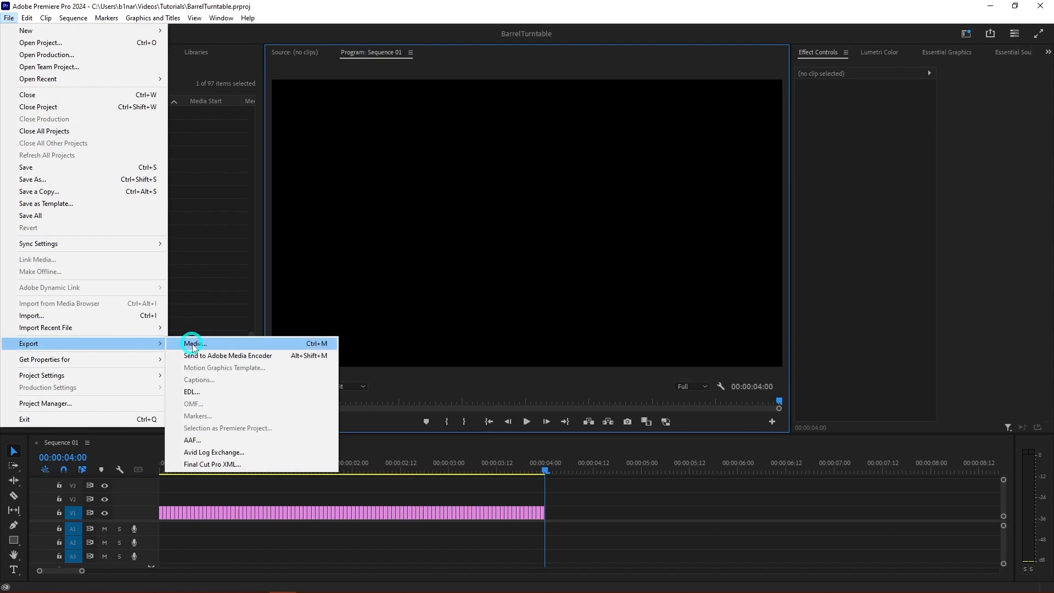
{"action": "left_click", "coordinate": [362, 55]}
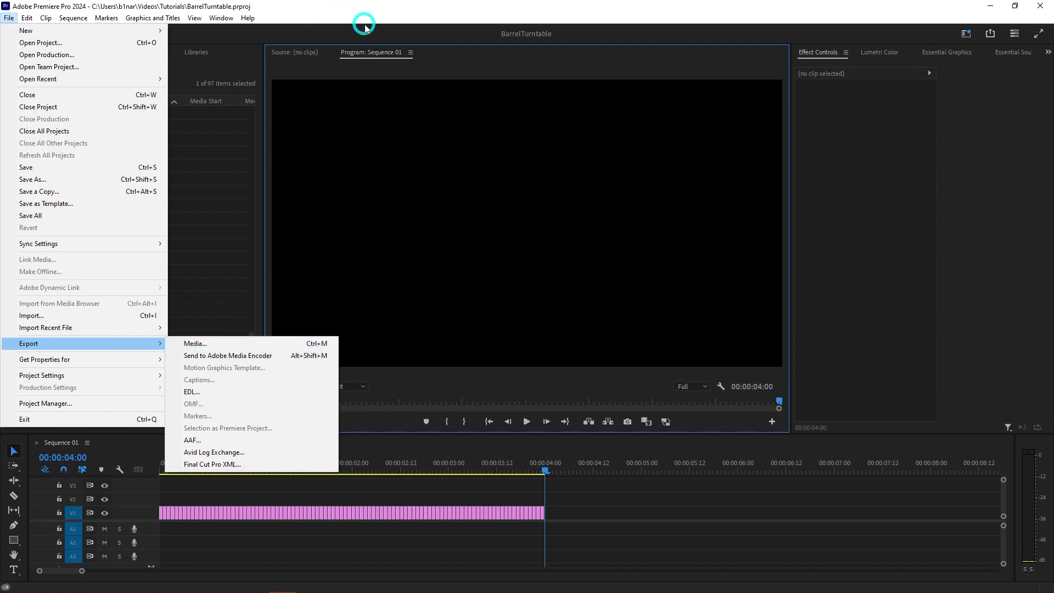
{"action": "left_click", "coordinate": [119, 35]}
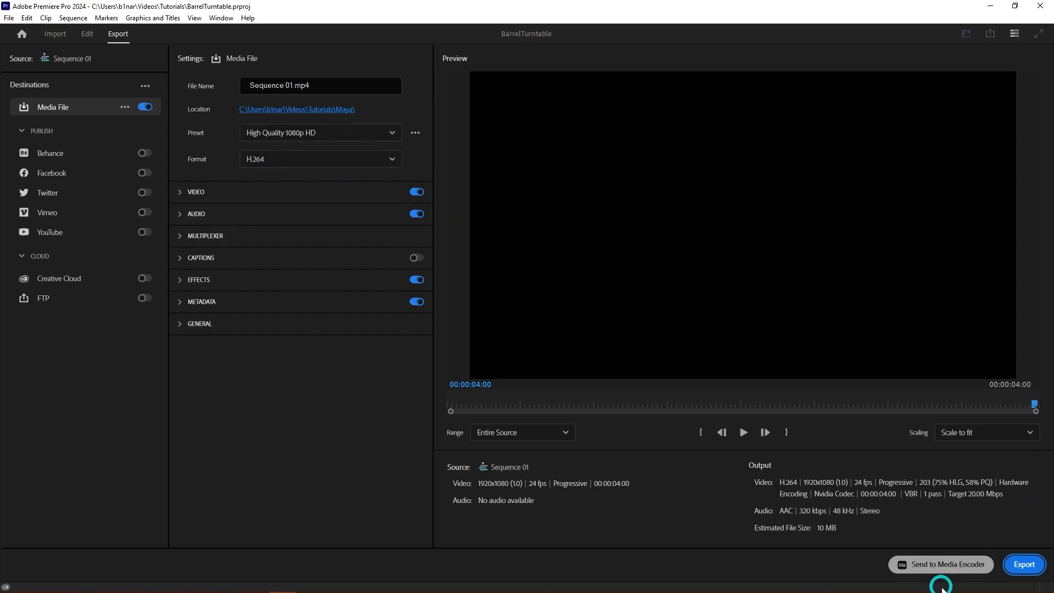
{"action": "left_click", "coordinate": [1025, 566]}
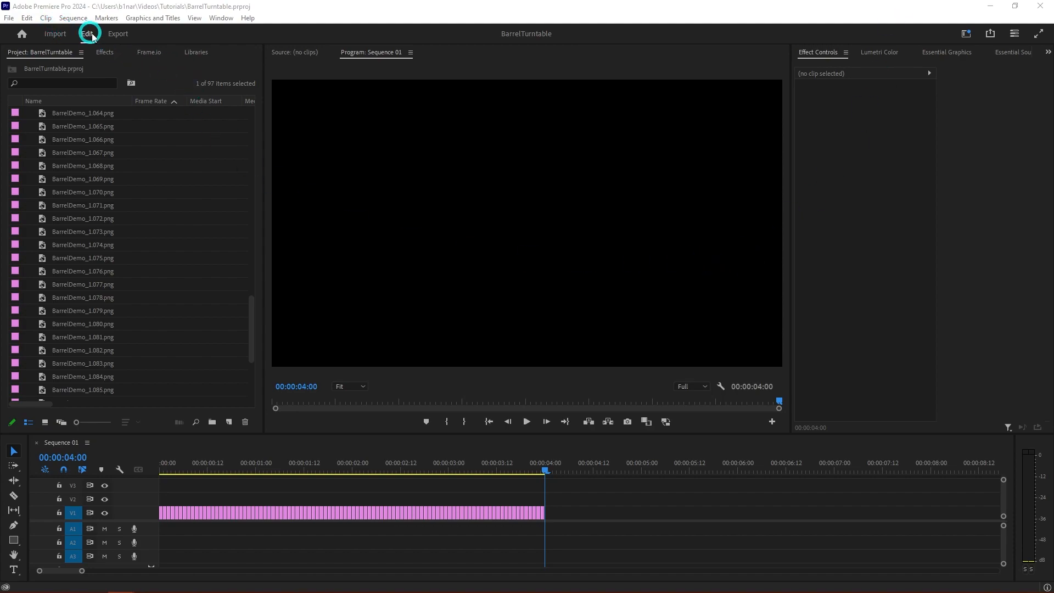
Return to the export settings and open the exported Sequence 01.mp4 from the Tutorials\Maya folder in Media Player.
{"action": "left_click", "coordinate": [118, 35]}
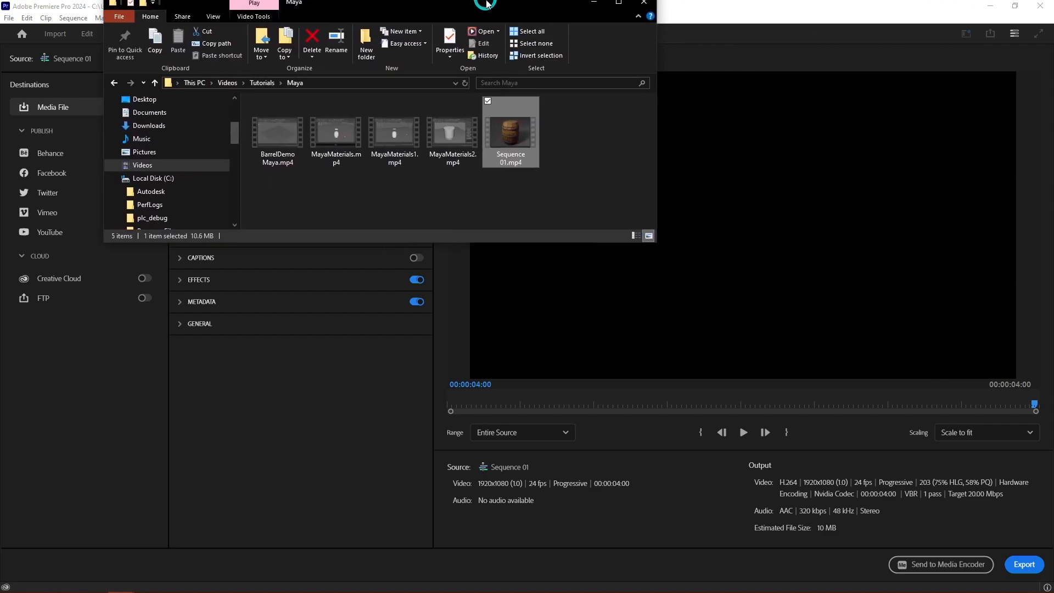
{"action": "double_click", "coordinate": [504, 146]}
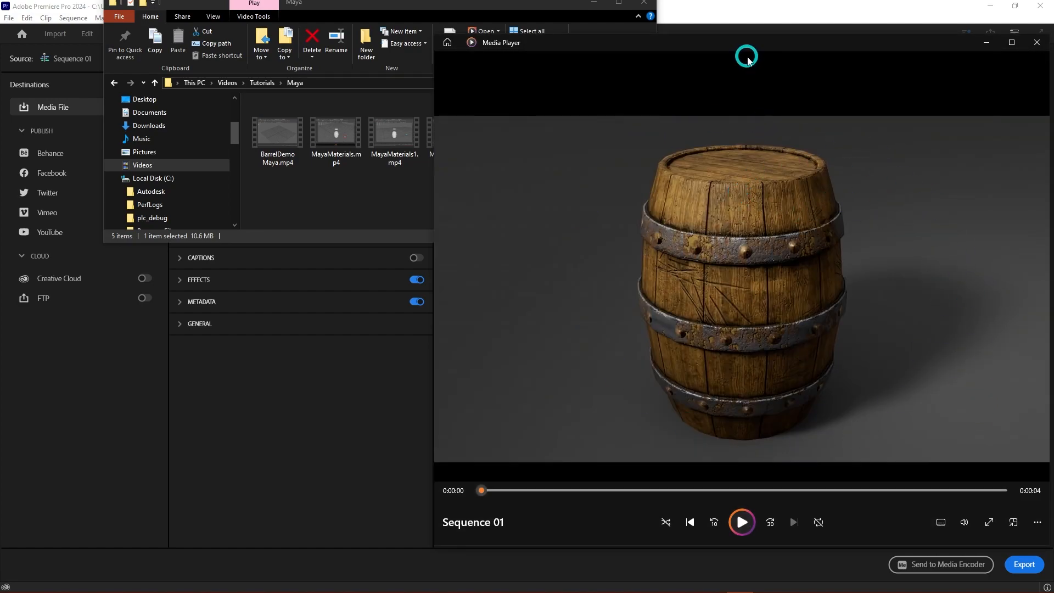
{"action": "left_click_drag", "start_coordinate": [746, 44], "coordinate": [439, 53]}
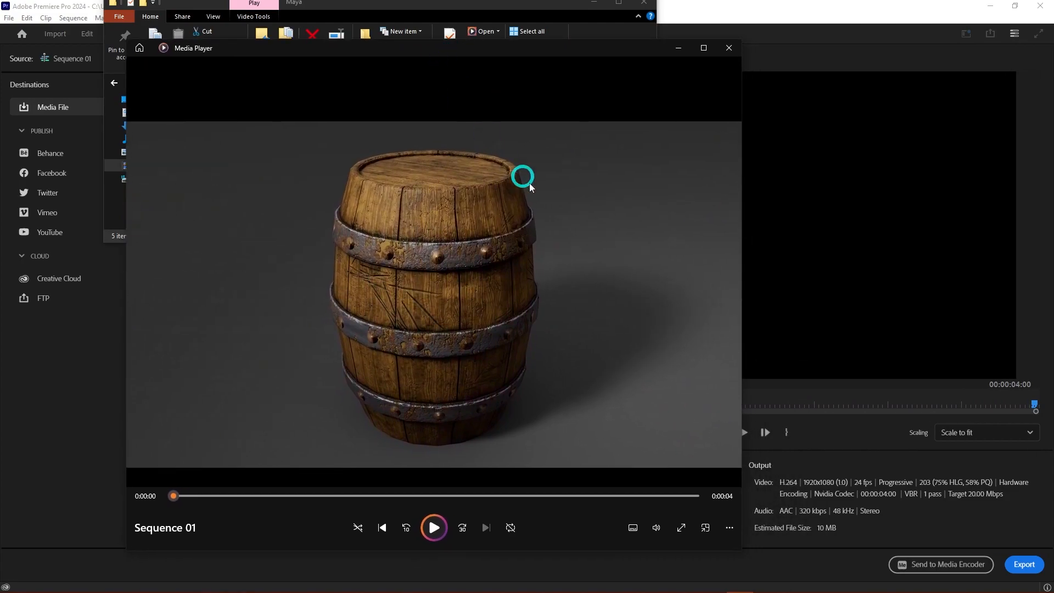